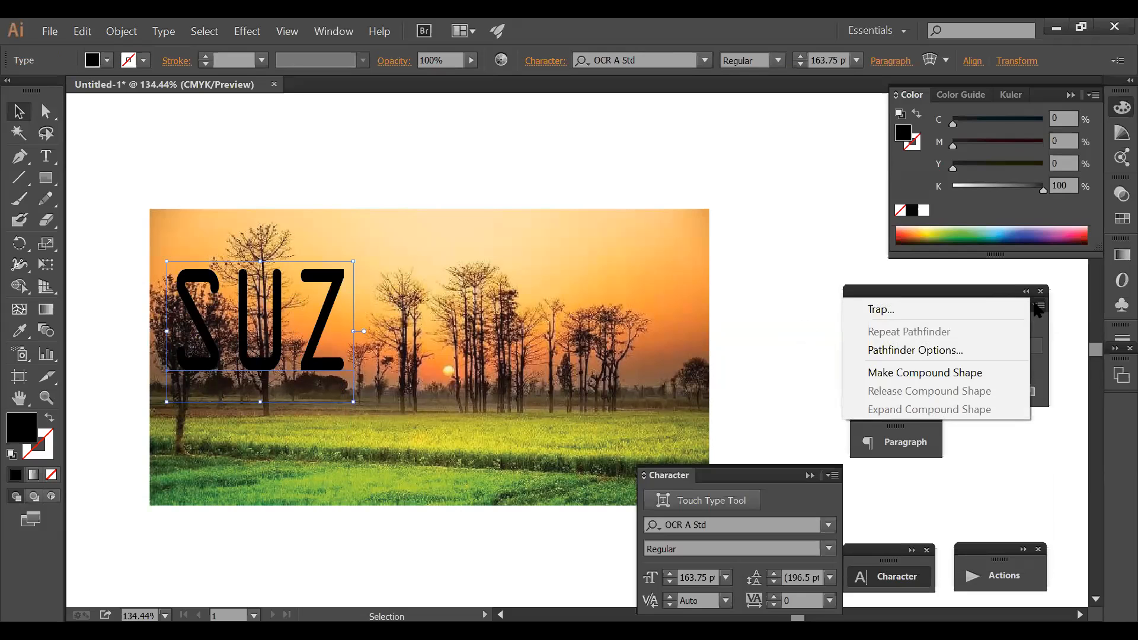
- Make the SUZ letters a compound shape, add the sunset photo, and clip it inside with Ctrl+7
{"action": "left_click", "coordinate": [971, 378]}
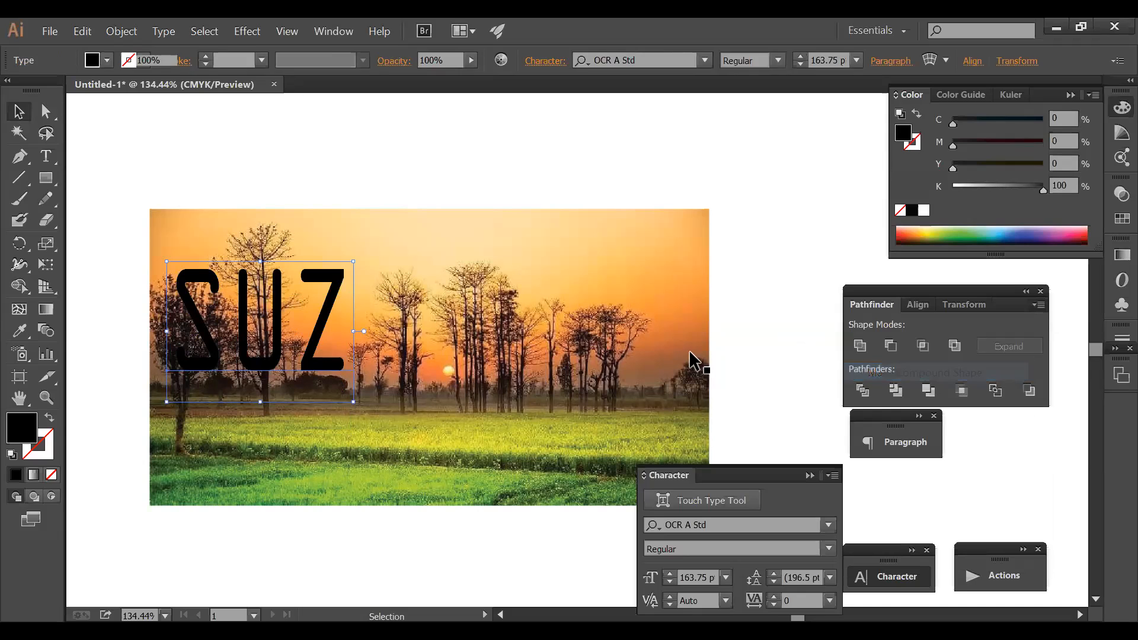
{"action": "left_click", "coordinate": [387, 241], "text": "shift"}
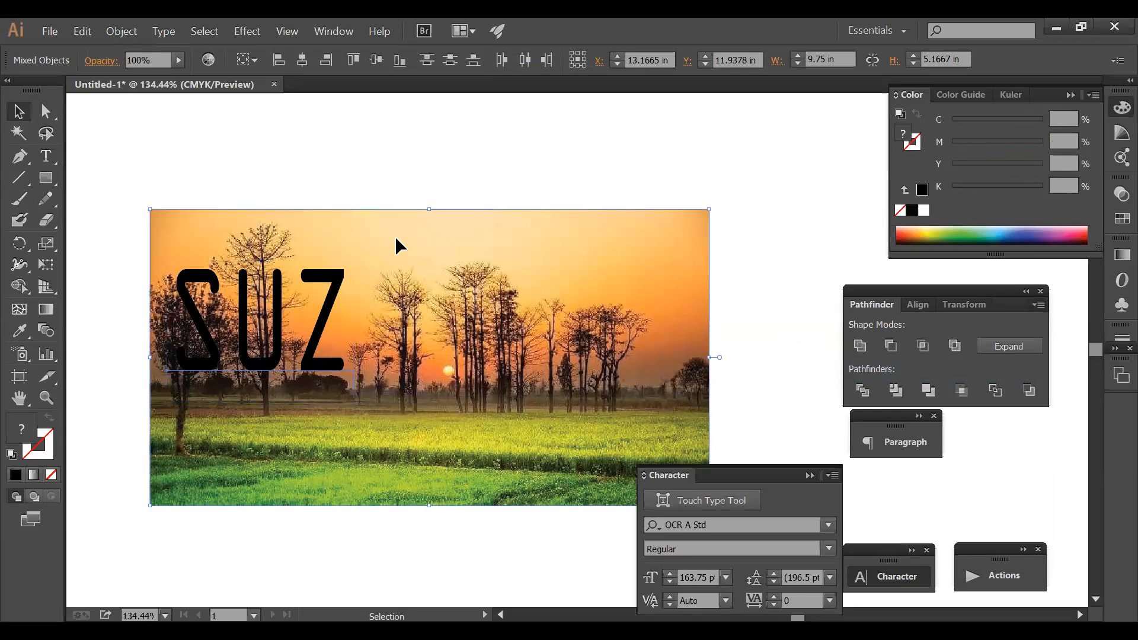
{"action": "key", "text": "a"}
{"action": "key", "text": "ctrl+7"}
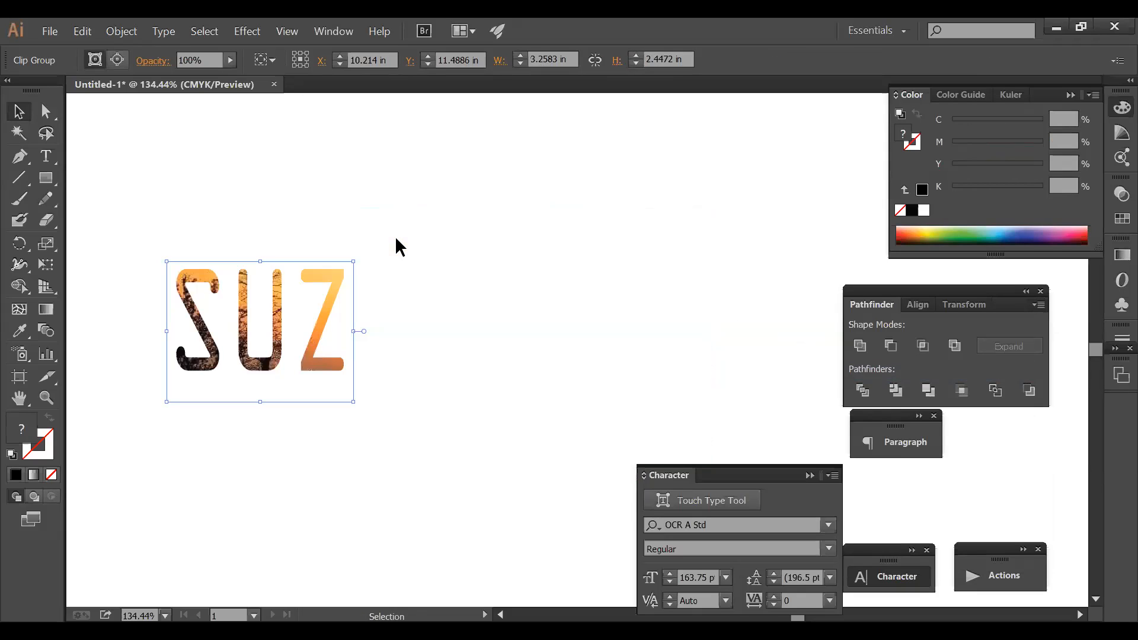
{"action": "key", "text": "t"}
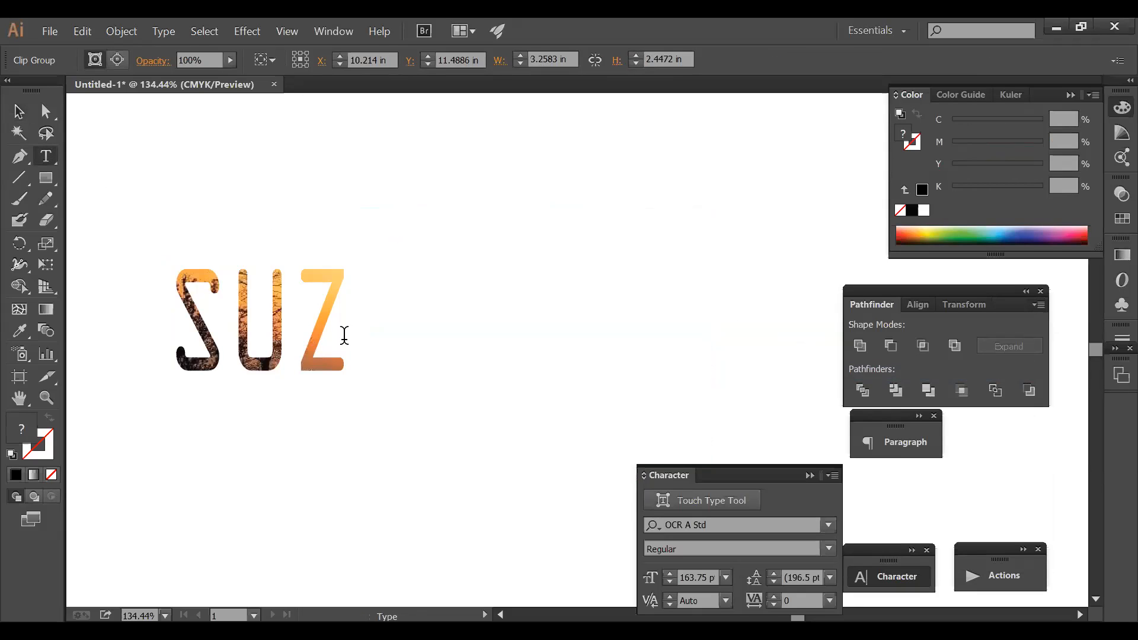
{"action": "left_click", "coordinate": [323, 318]}
{"action": "left_click", "coordinate": [337, 317]}
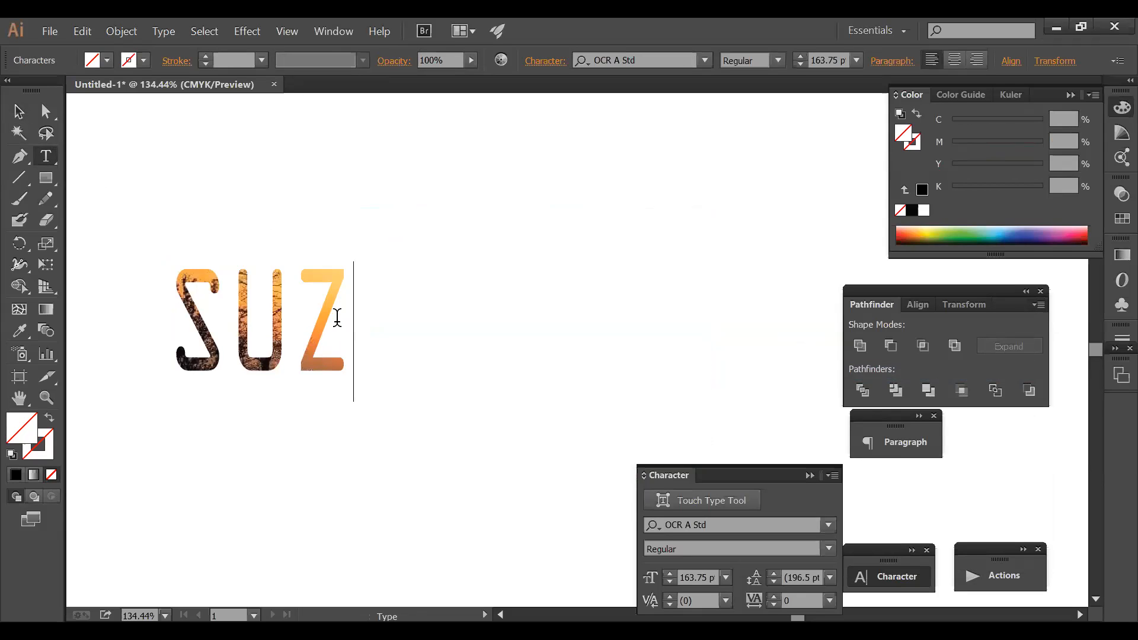
{"action": "type", "text": "ay"}
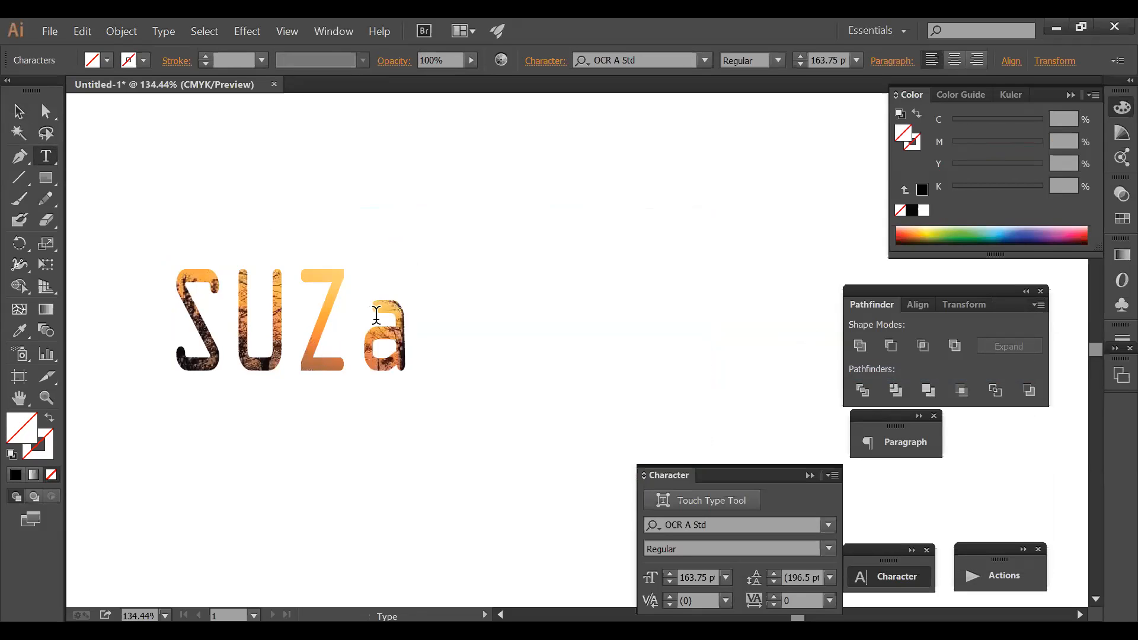
{"action": "key", "text": "BackSpace"}
{"action": "key", "text": "BackSpace"}
{"action": "type", "text": "r]"}
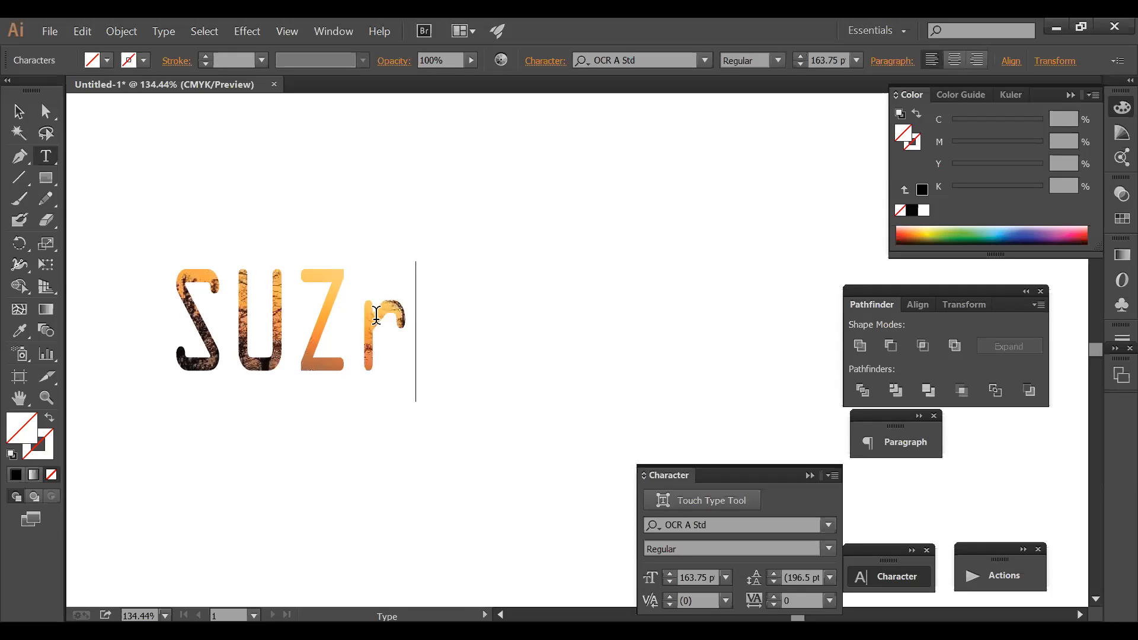
{"action": "key", "text": "BackSpace"}
{"action": "key", "text": "BackSpace"}
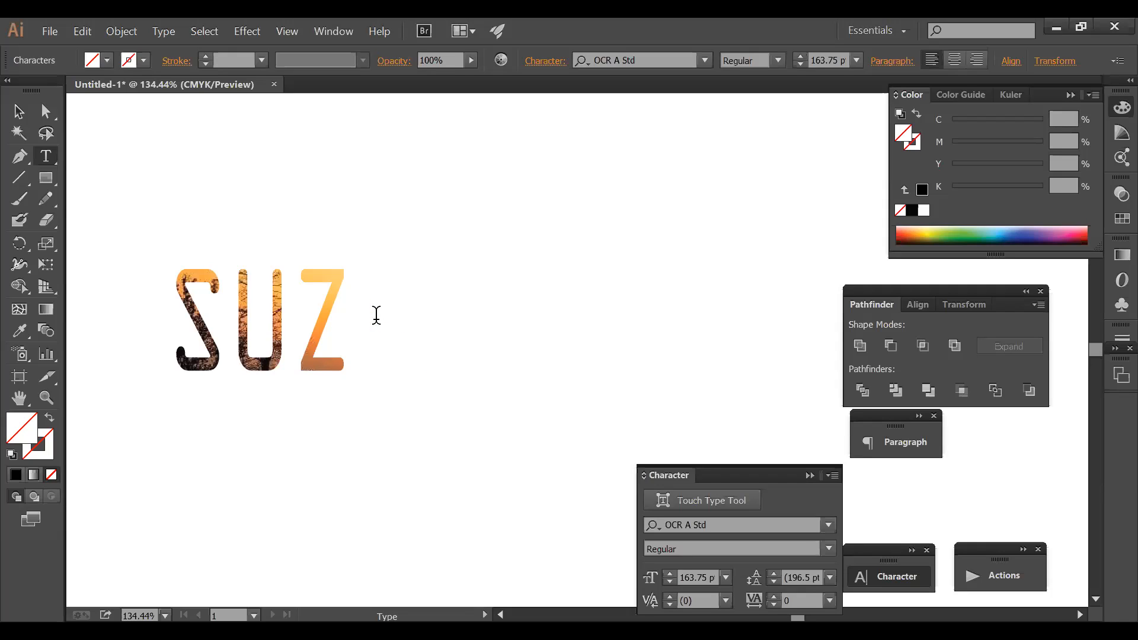
{"action": "type", "text": "a"}
{"action": "key", "text": "BackSpace"}
{"action": "type", "text": "AY"}
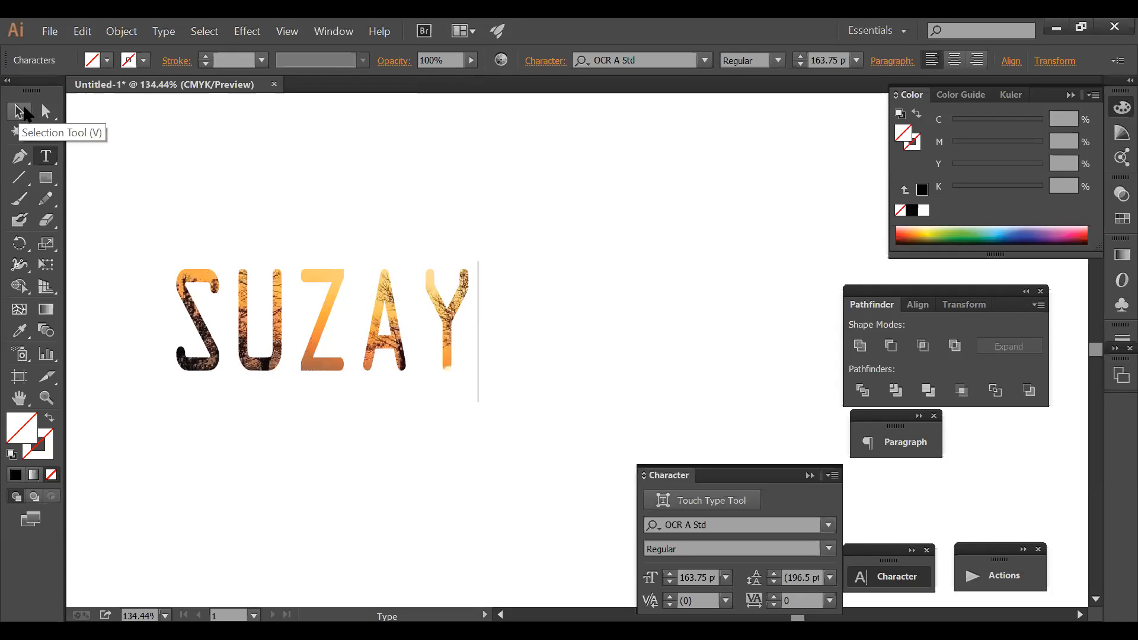
{"action": "key", "text": "BackSpace"}
{"action": "key", "text": "BackSpace"}
{"action": "type", "text": "r"}
{"action": "key", "text": "BackSpace"}
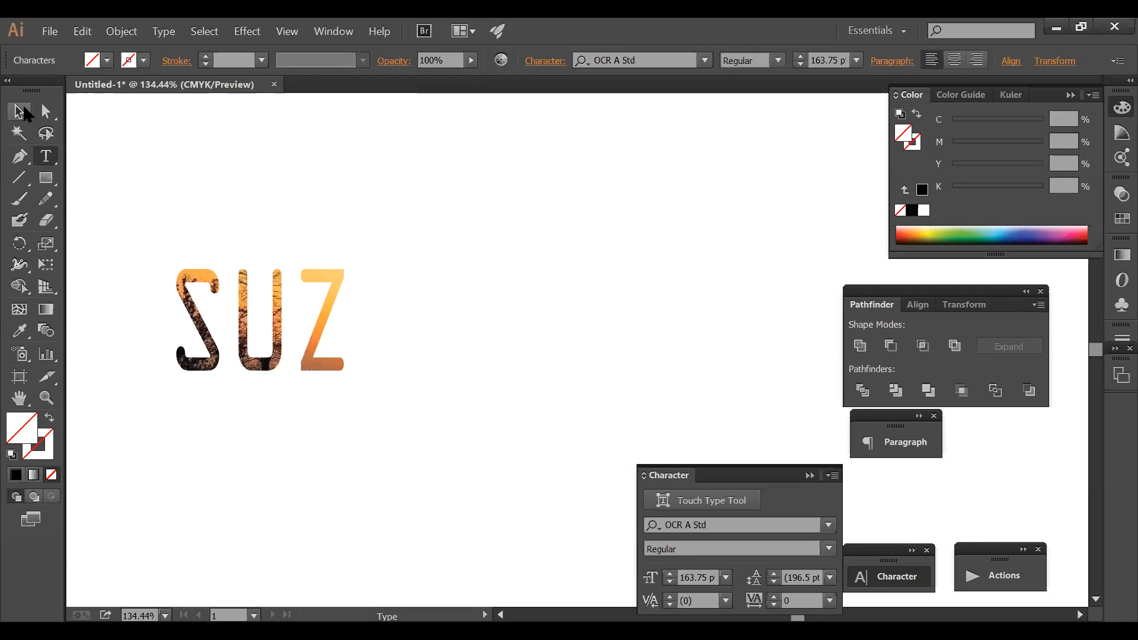
{"action": "type", "text": "rD"}
{"action": "key", "text": "BackSpace"}
{"action": "key", "text": "BackSpace"}
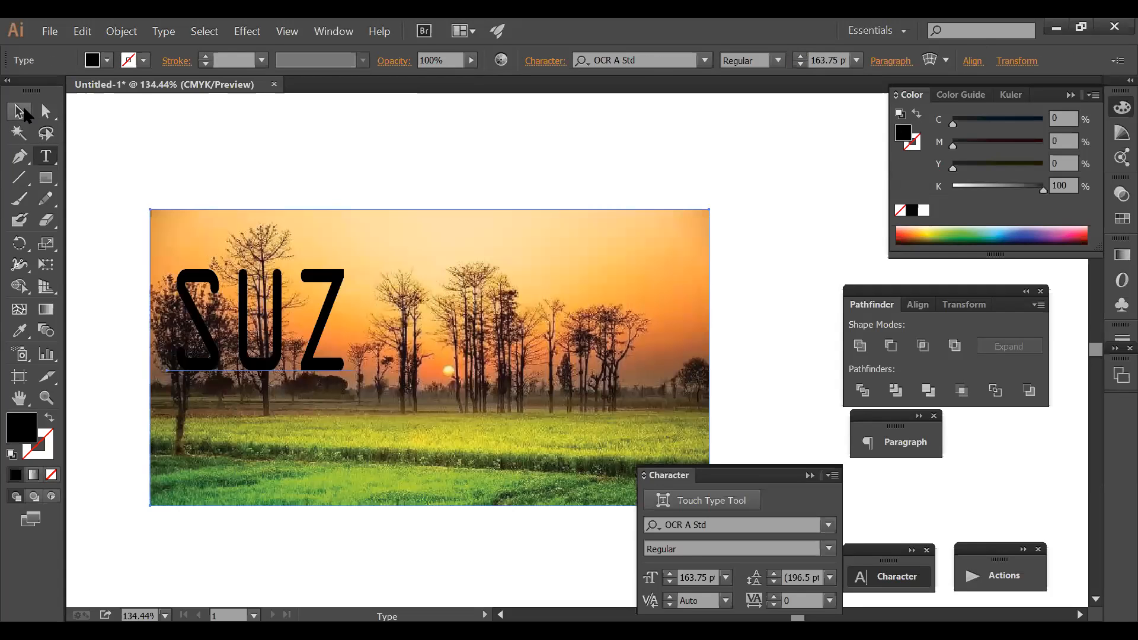
- Undo the clip back to black SUZ text, then select that text and delete it
{"action": "left_click", "coordinate": [22, 110]}
{"action": "left_click", "coordinate": [257, 259], "text": "ctrl"}
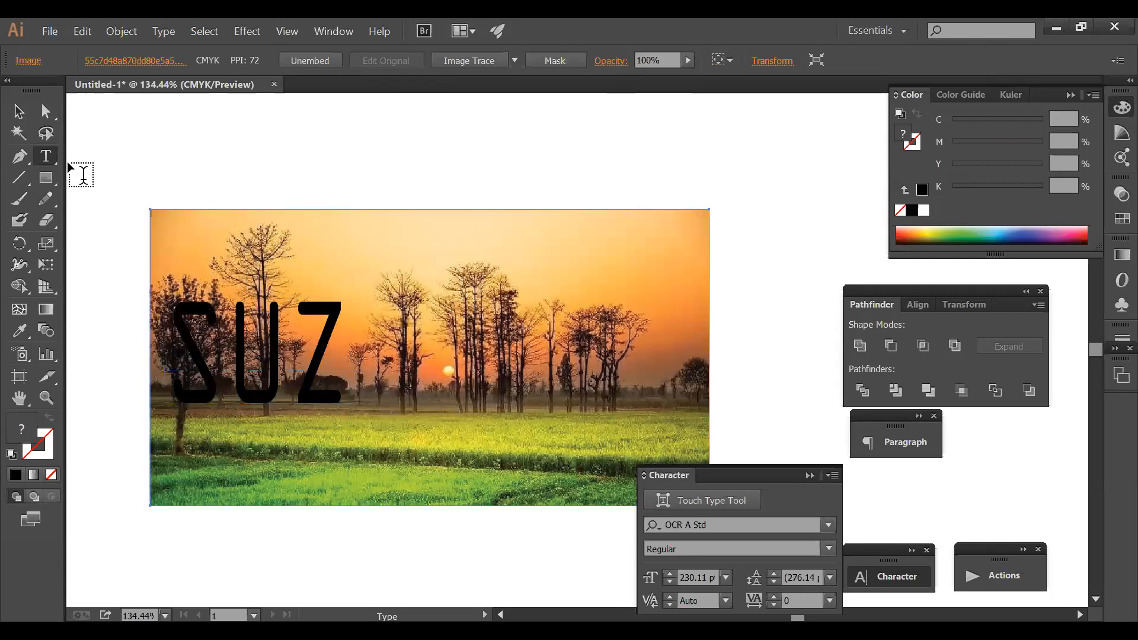
{"action": "left_click", "coordinate": [20, 114]}
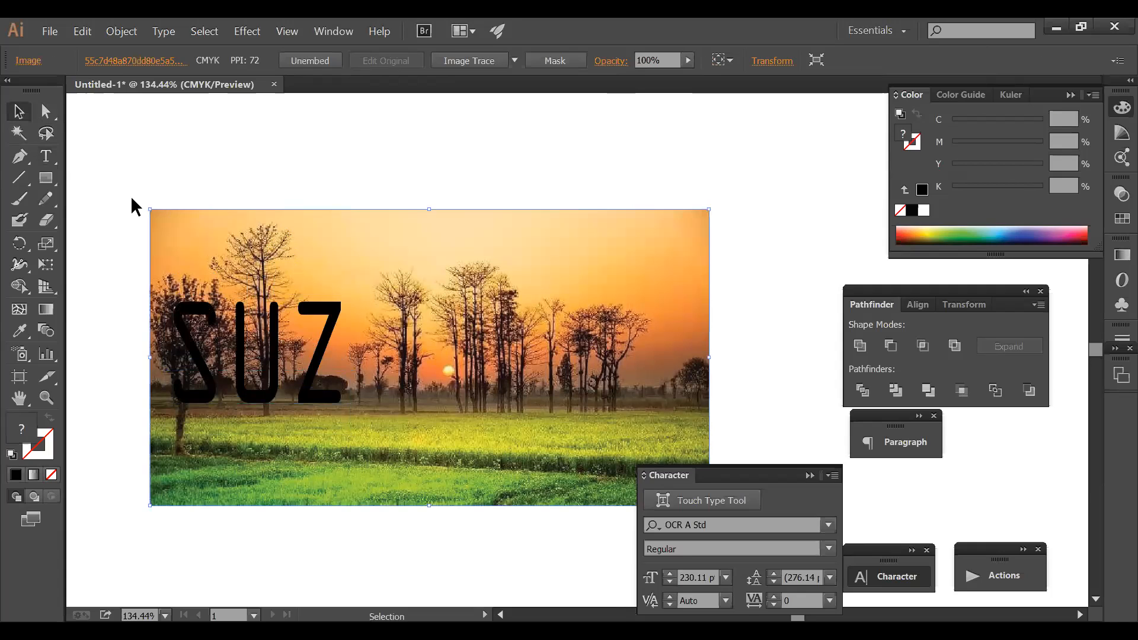
{"action": "left_click_drag", "start_coordinate": [267, 375], "coordinate": [272, 360]}
{"action": "key", "text": "Delete"}
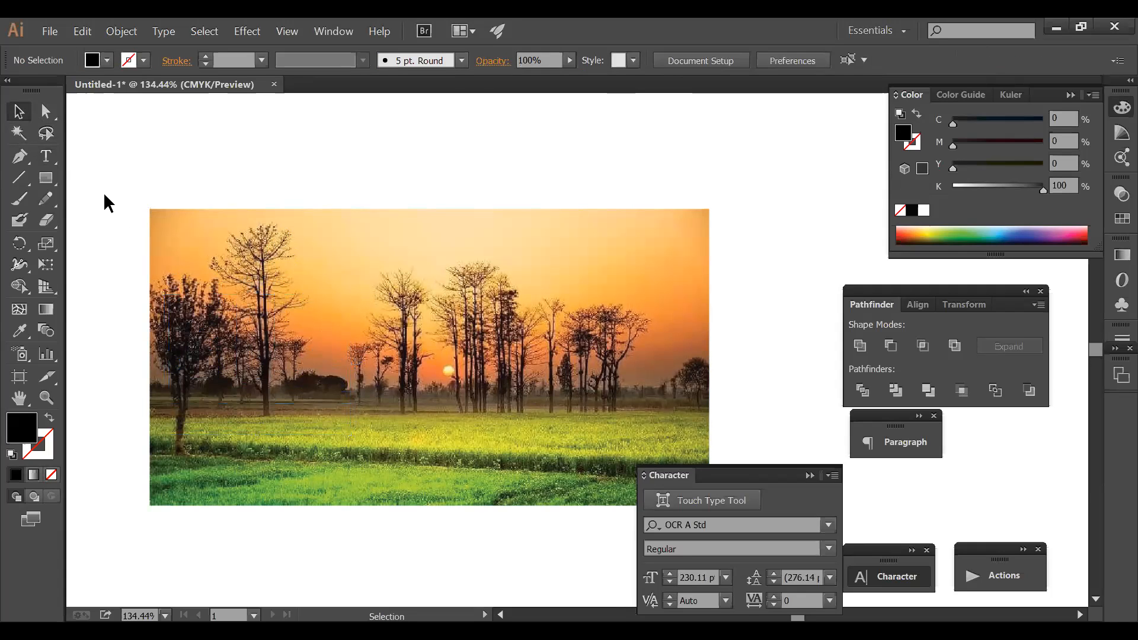
- Type 'suz', move it down onto the photo, and squeeze it narrower horizontally
{"action": "left_click", "coordinate": [48, 155]}
{"action": "left_click", "coordinate": [279, 155]}
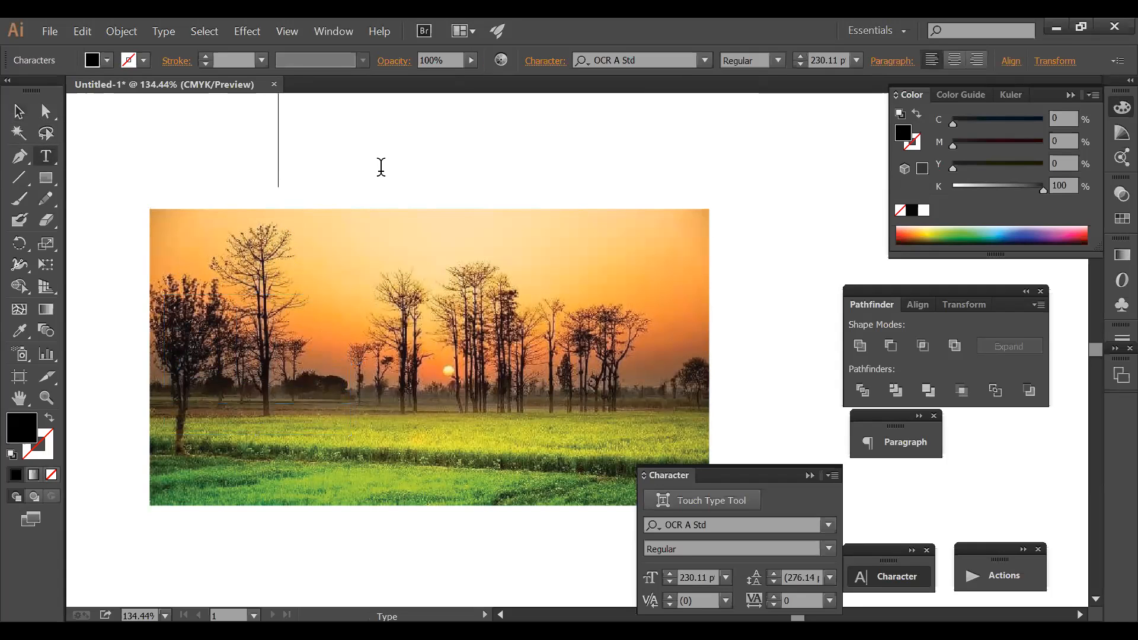
{"action": "type", "text": "suz"}
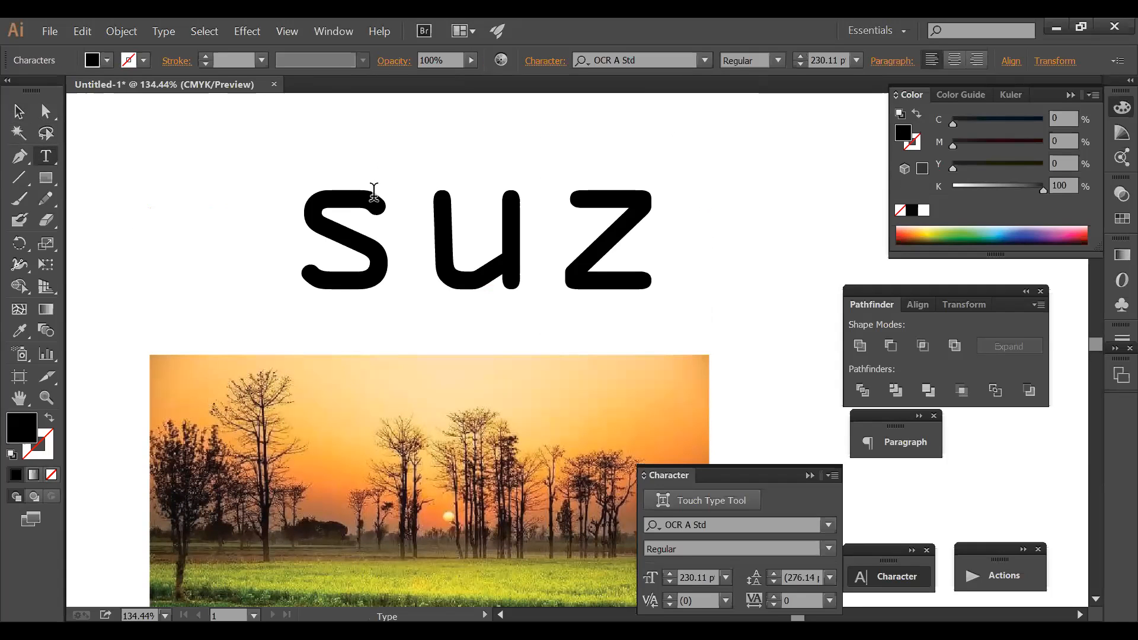
{"action": "left_click", "coordinate": [18, 111]}
{"action": "left_click_drag", "start_coordinate": [413, 257], "coordinate": [340, 500]}
{"action": "scroll", "coordinate": [388, 463], "scroll_direction": "down", "scroll_amount": 5}
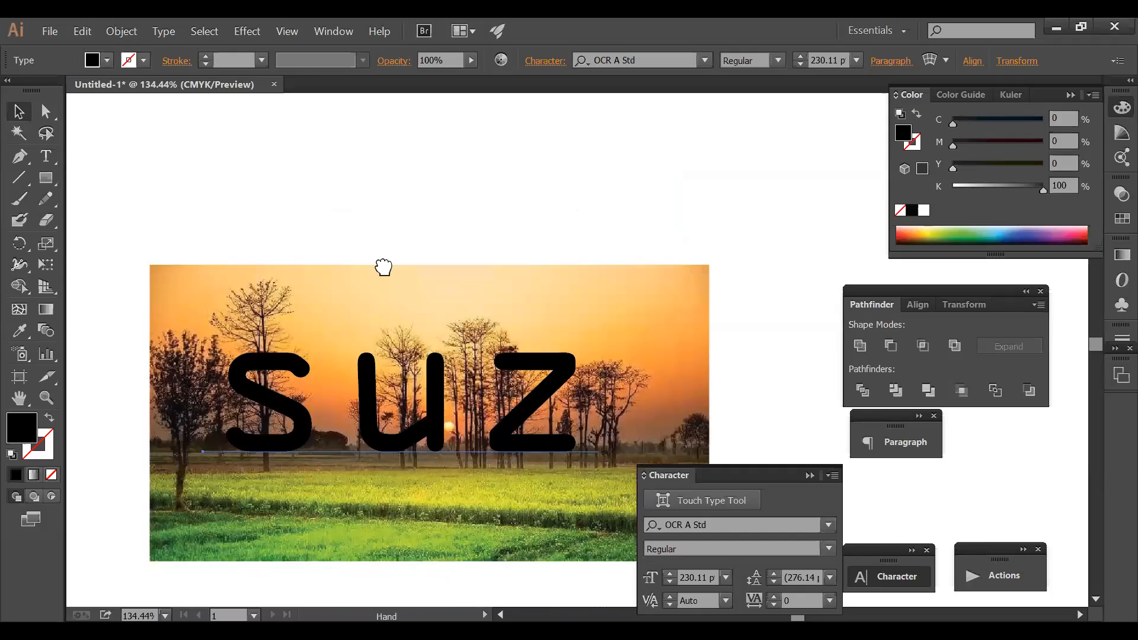
{"action": "left_click_drag", "start_coordinate": [355, 297], "coordinate": [336, 297]}
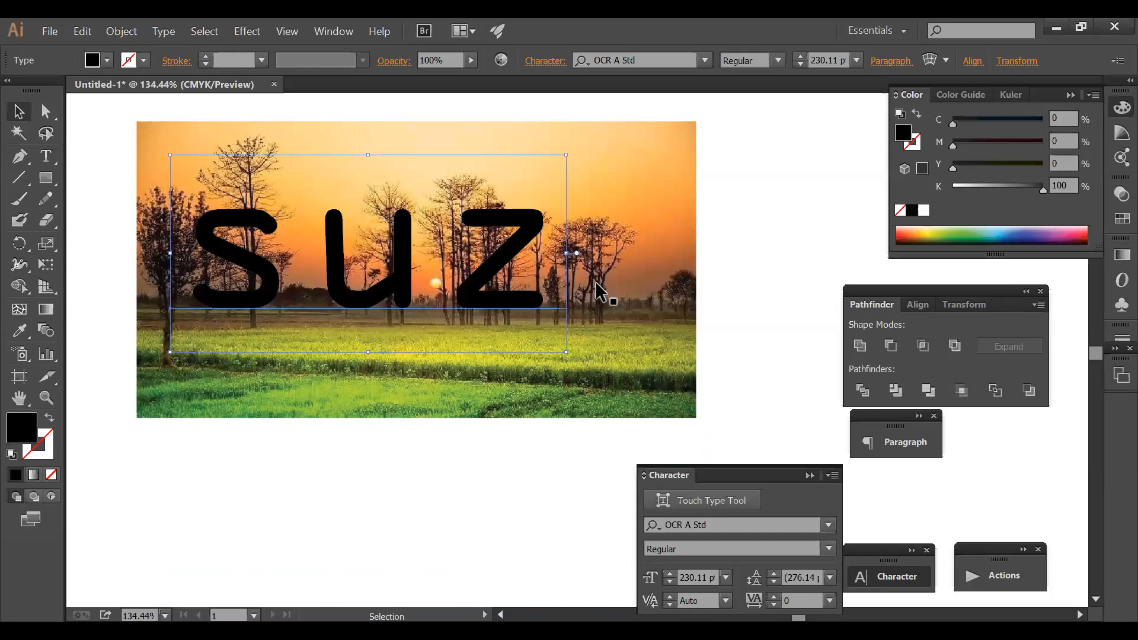
{"action": "left_click_drag", "start_coordinate": [570, 256], "coordinate": [421, 253]}
{"action": "left_click_drag", "start_coordinate": [390, 290], "coordinate": [384, 290]}
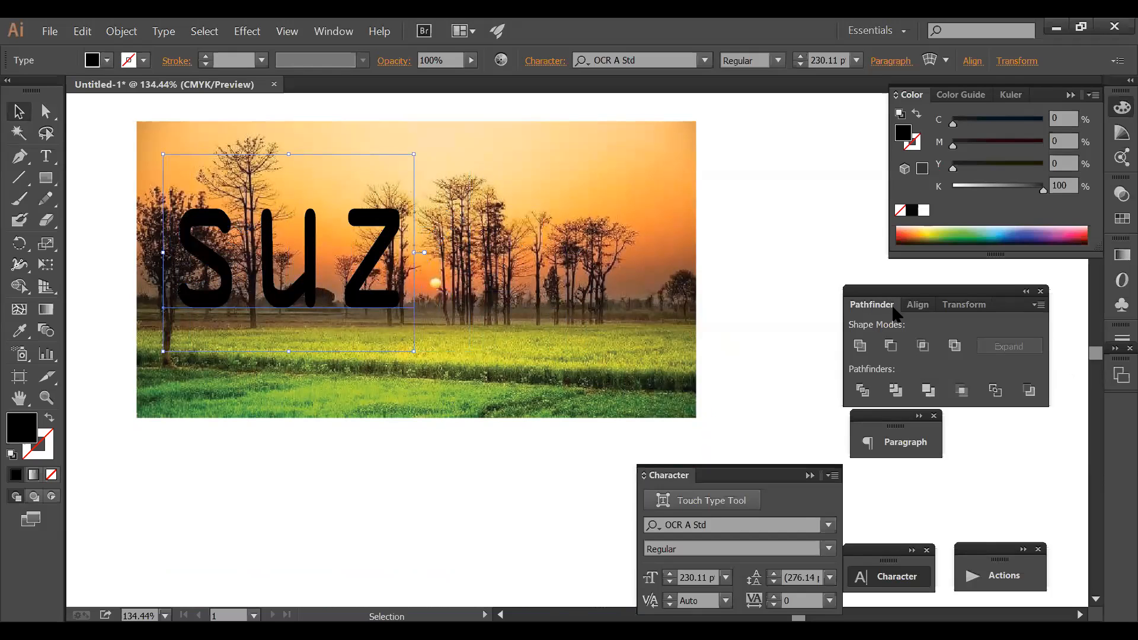
- Make the suz letters a compound shape, add the sunset photo, and clip it with Ctrl+7
{"action": "left_click", "coordinate": [1034, 305]}
{"action": "left_click", "coordinate": [1034, 305]}
{"action": "left_click", "coordinate": [1034, 305]}
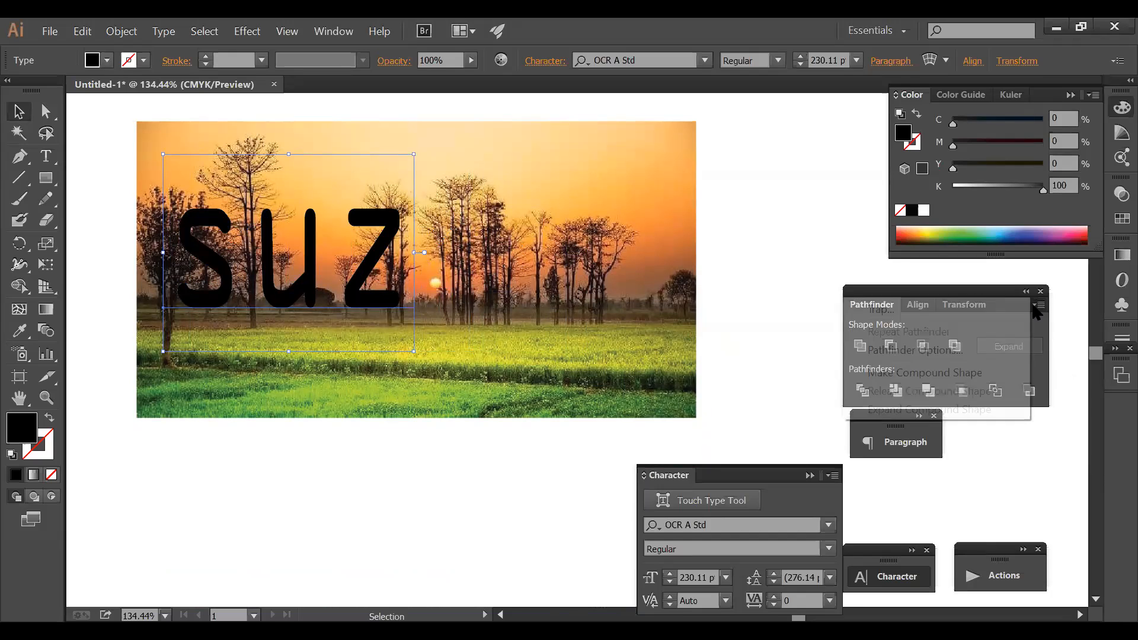
{"action": "left_click", "coordinate": [945, 372]}
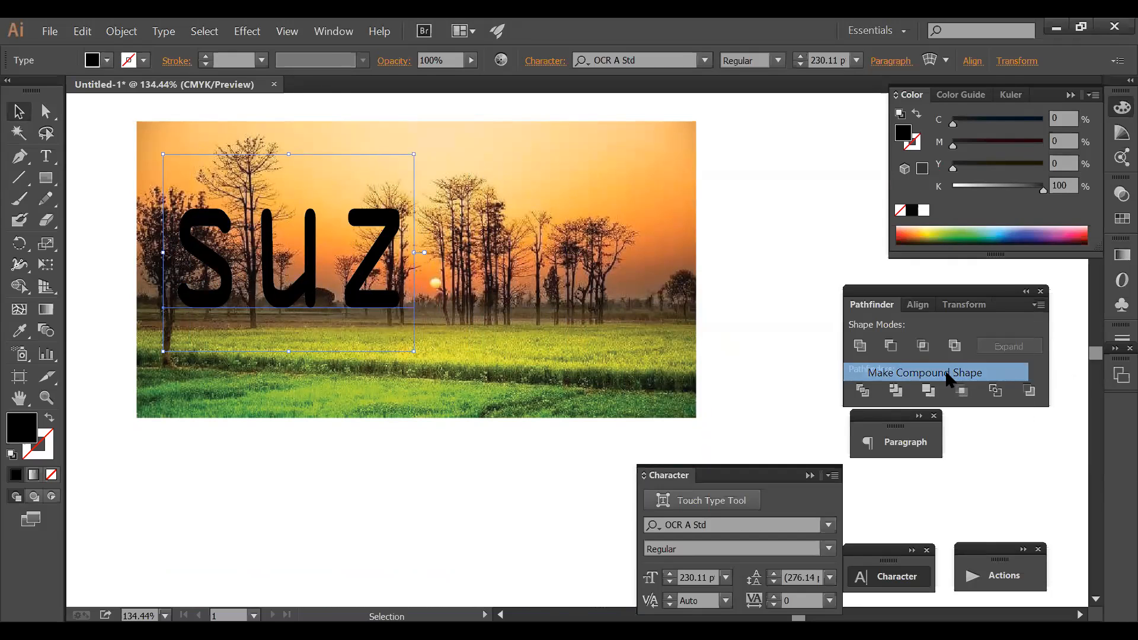
{"action": "left_click", "coordinate": [118, 118]}
{"action": "left_click", "coordinate": [181, 231]}
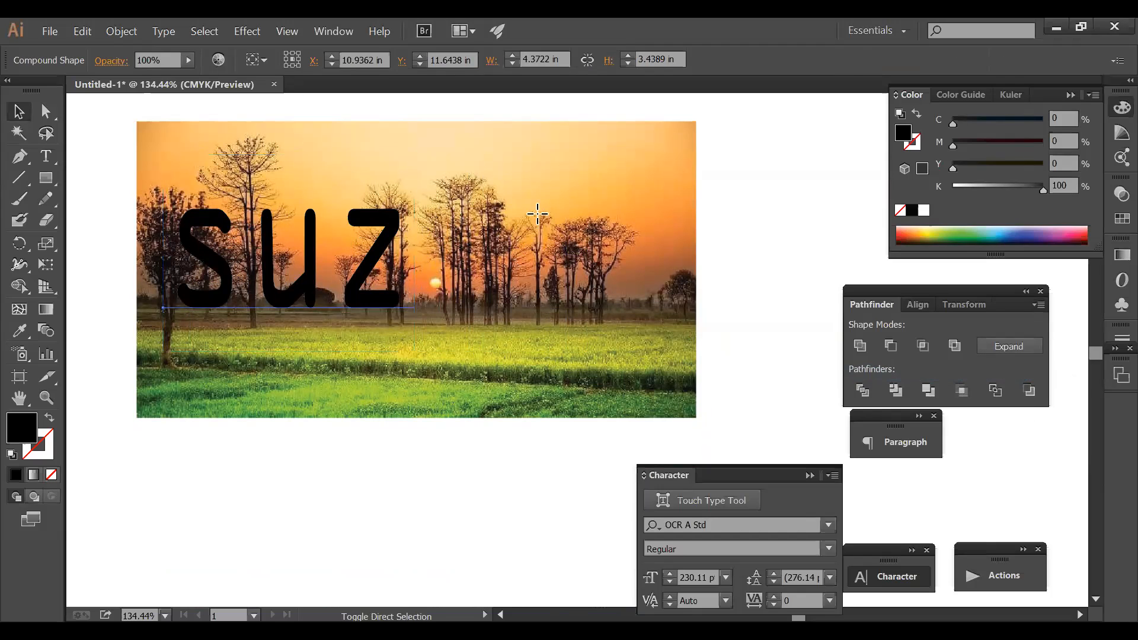
{"action": "left_click", "coordinate": [538, 221], "text": "shift"}
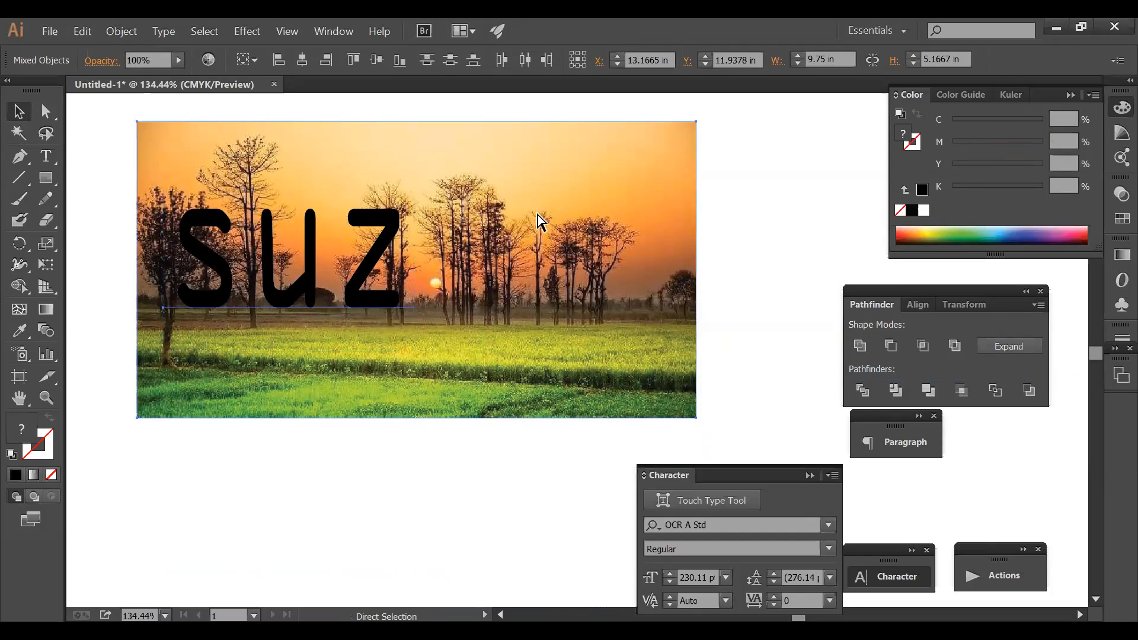
{"action": "key", "text": "ctrl+7"}
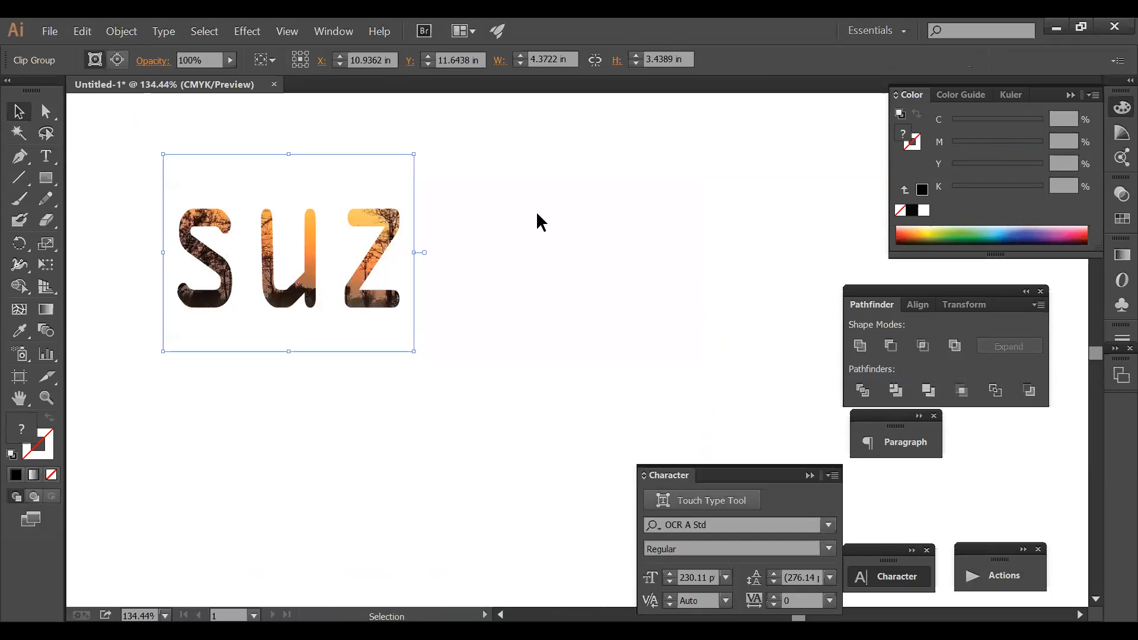
- Select all the suz letters and retype them as new text beginning 'srKH'
{"action": "left_click", "coordinate": [46, 156]}
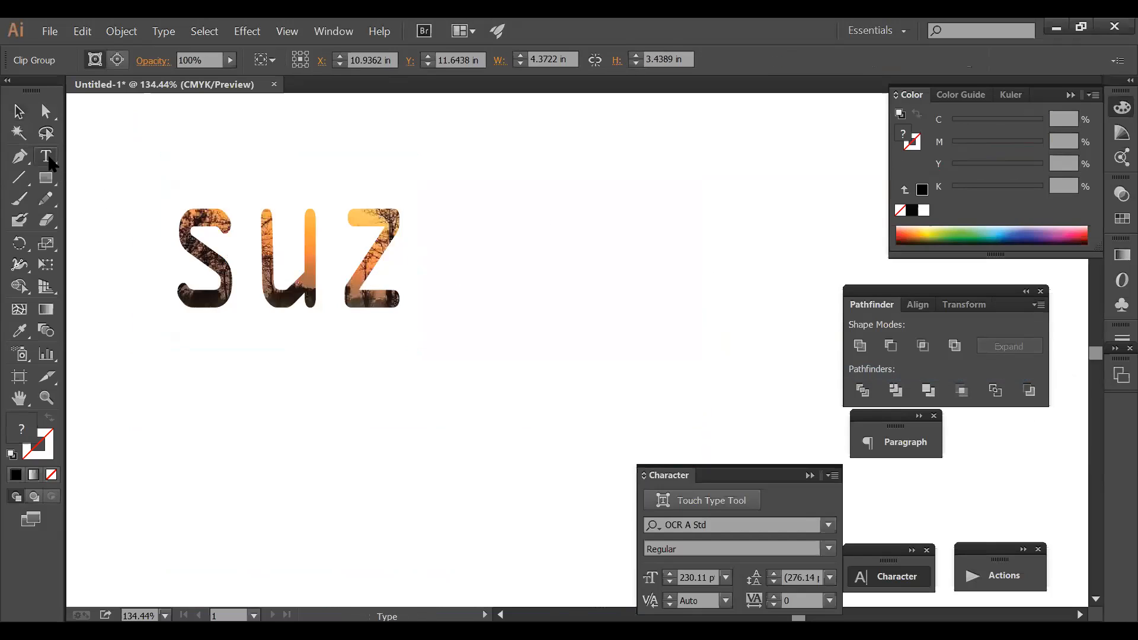
{"action": "left_click", "coordinate": [369, 253]}
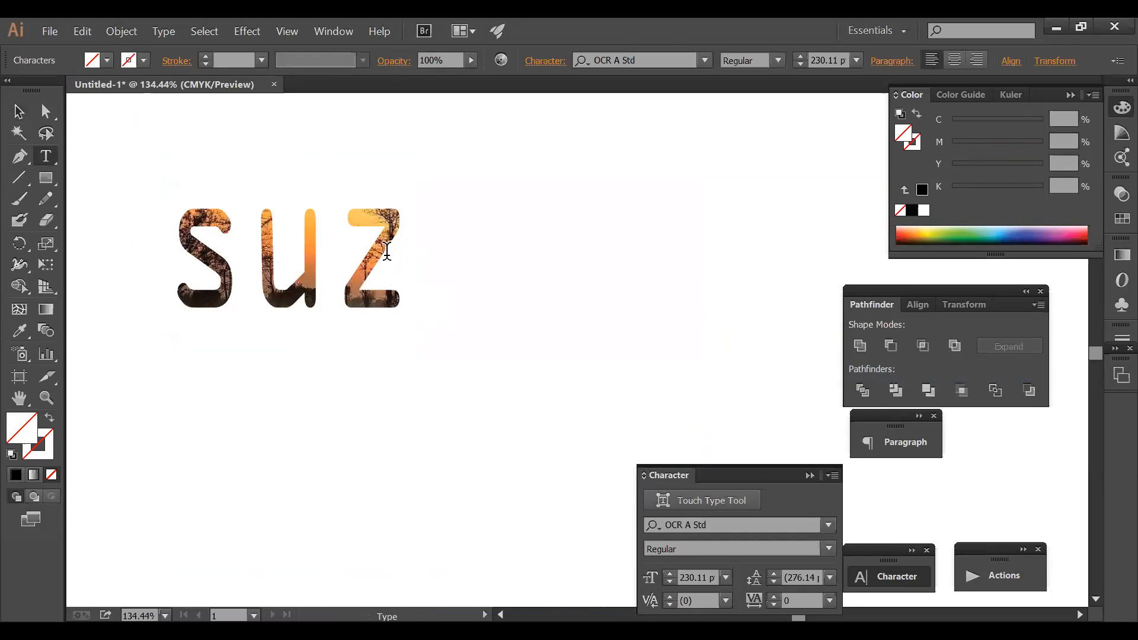
{"action": "left_click_drag", "start_coordinate": [407, 245], "coordinate": [177, 248]}
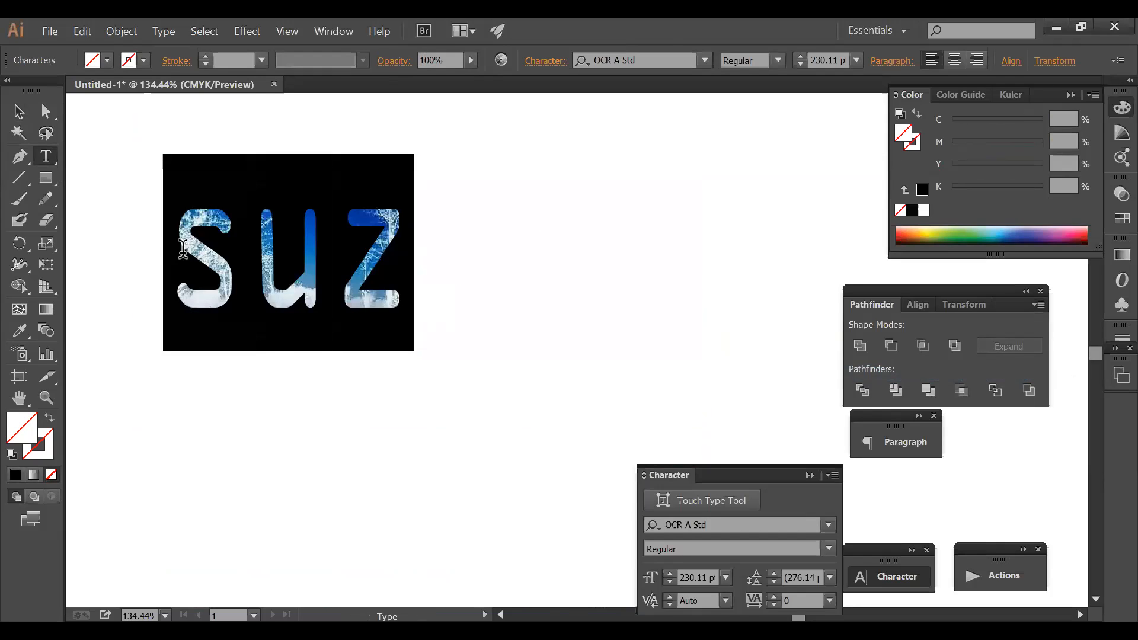
{"action": "type", "text": "sr"}
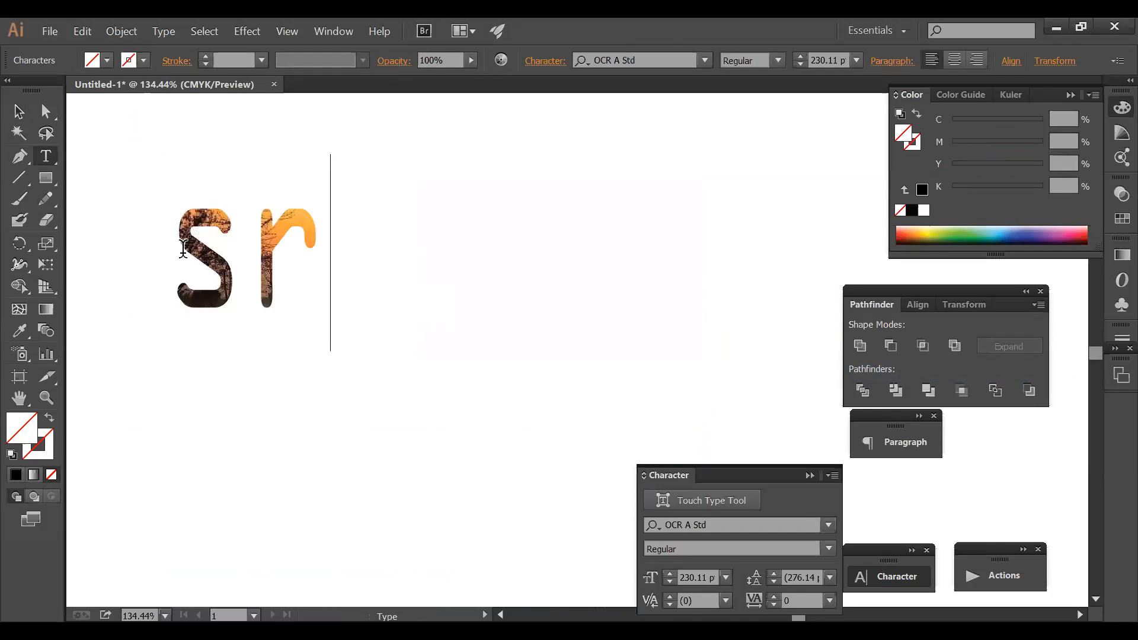
{"action": "type", "text": "KHN"}
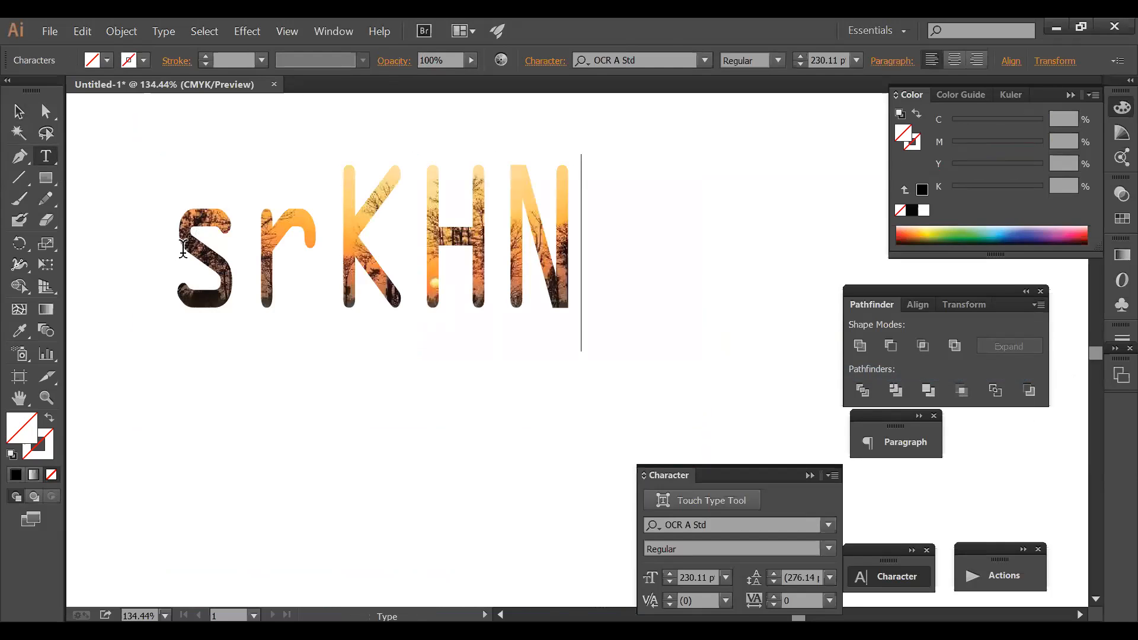
{"action": "key", "text": "BackSpace"}
{"action": "key", "text": "BackSpace"}
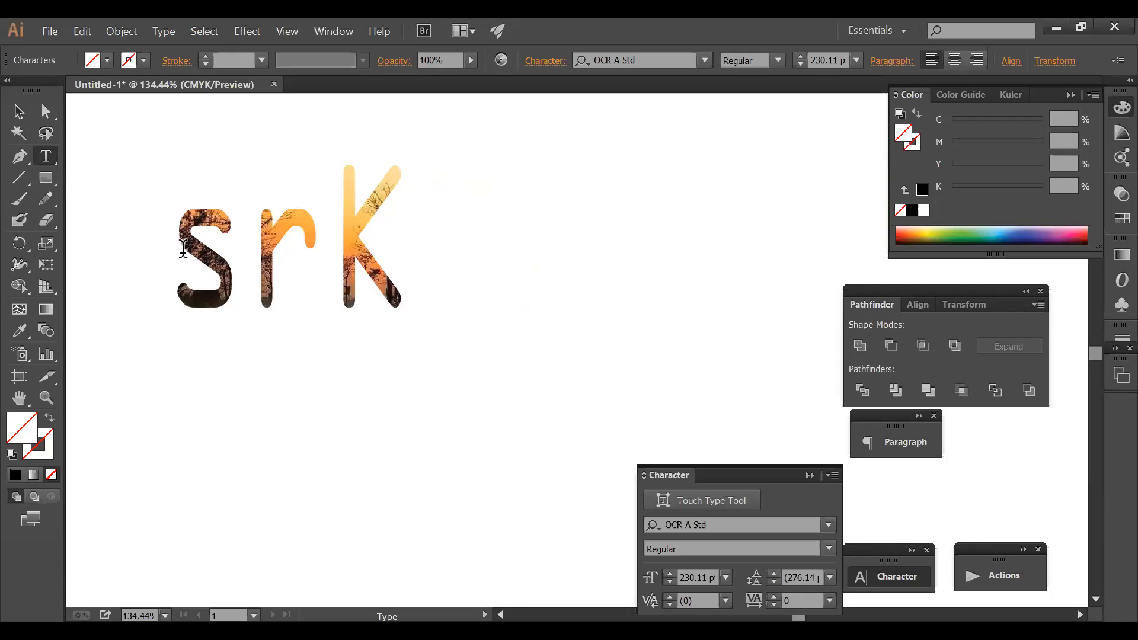
{"action": "type", "text": "HAN"}
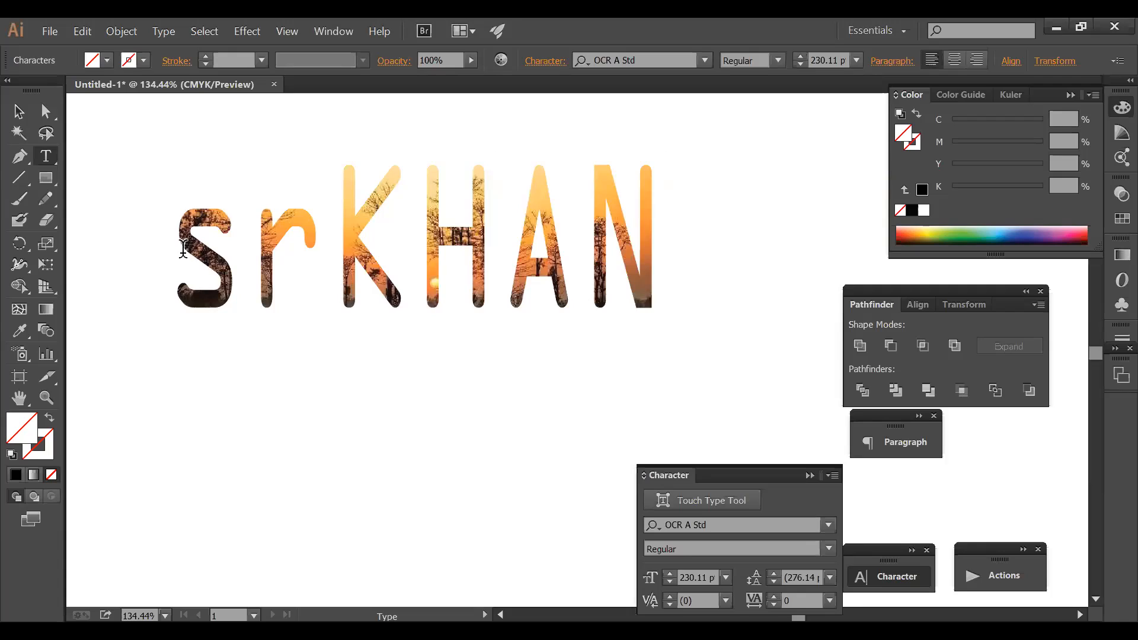
{"action": "type", "text": "55"}
- Correct the text to 'srKHAN', then undo back to the unclipped photo with black suz lettering
{"action": "key", "text": "ctrl"}
{"action": "key", "text": "ctrl+z"}
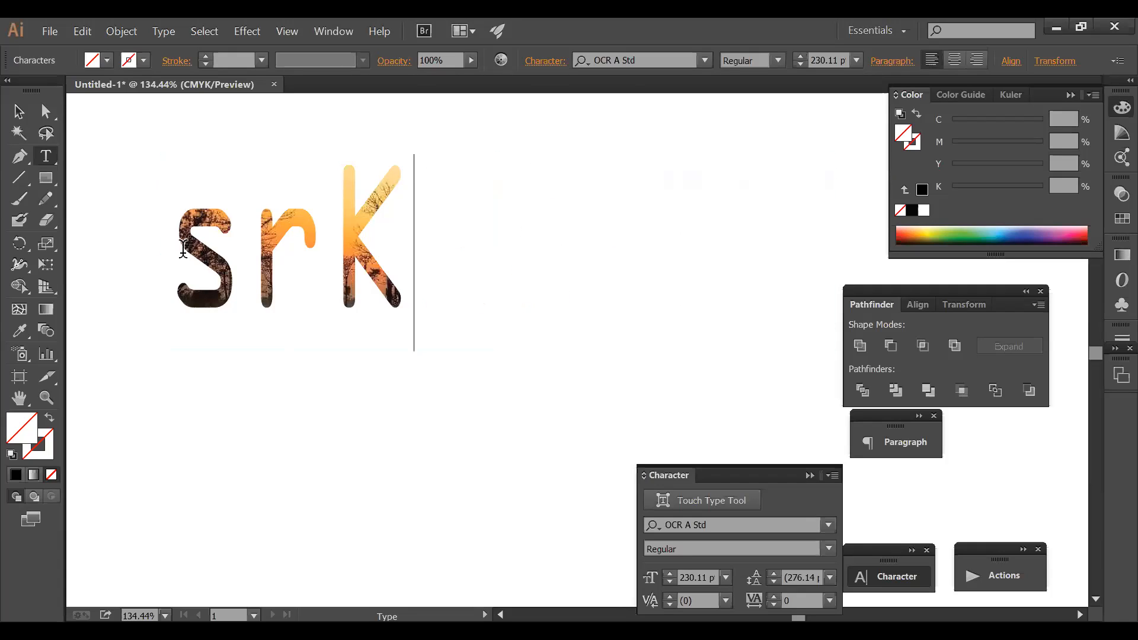
{"action": "type", "text": "HAN"}
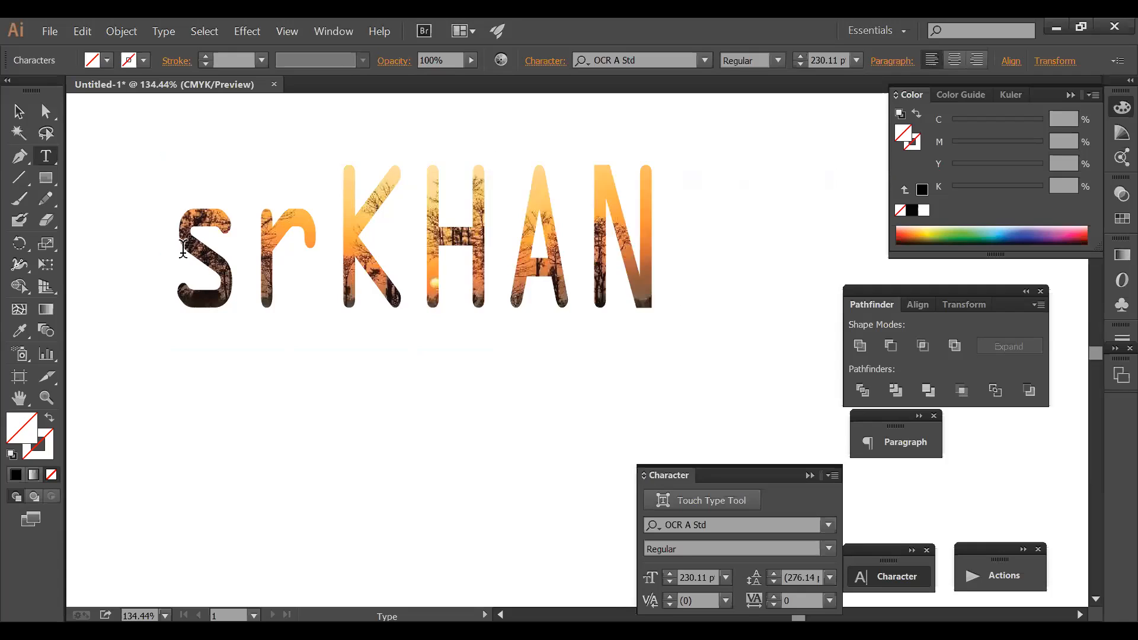
{"action": "key", "text": "Escape"}
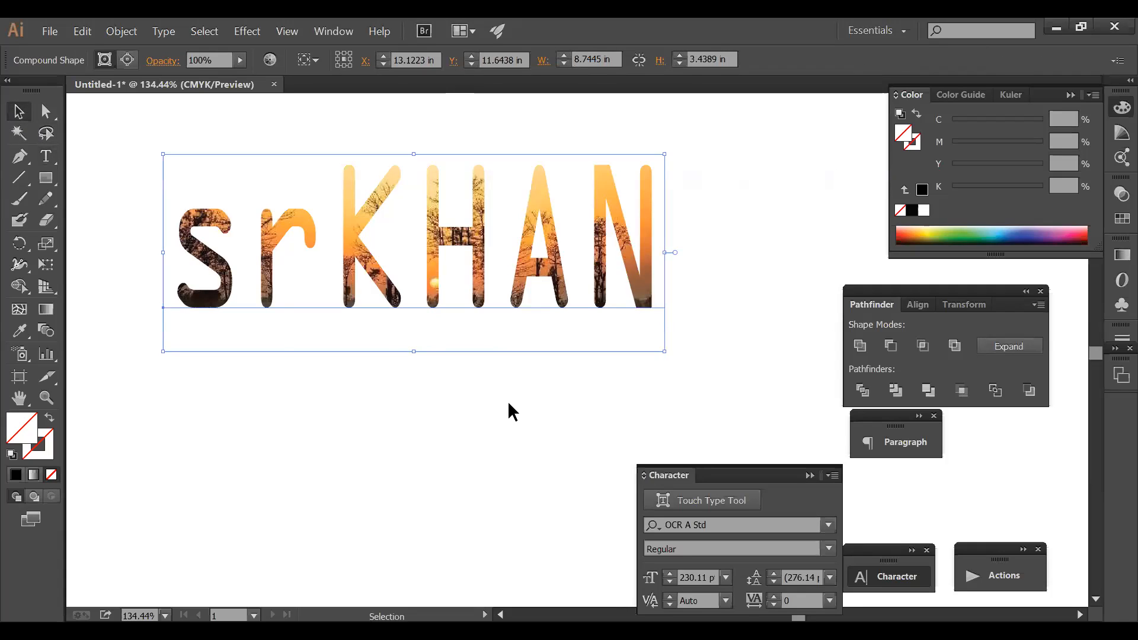
{"action": "key", "text": "a"}
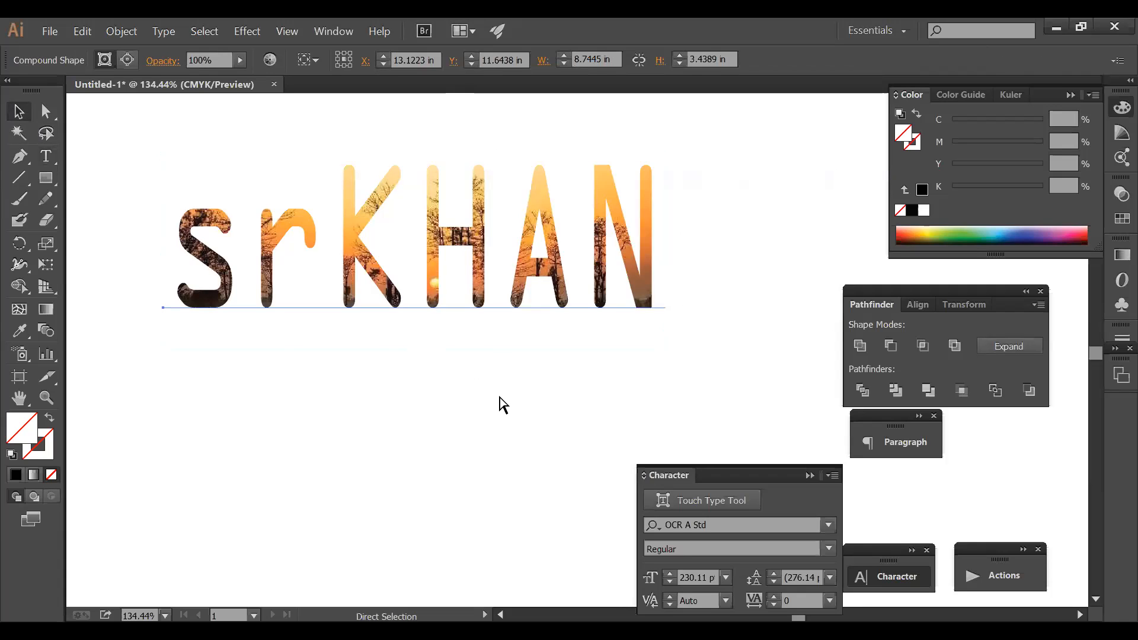
{"action": "key", "text": "ctrl+z"}
{"action": "key", "text": "ctrl+z"}
{"action": "key", "text": "ctrl+z"}
{"action": "key", "text": "ctrl+z"}
{"action": "key", "text": "ctrl+z"}
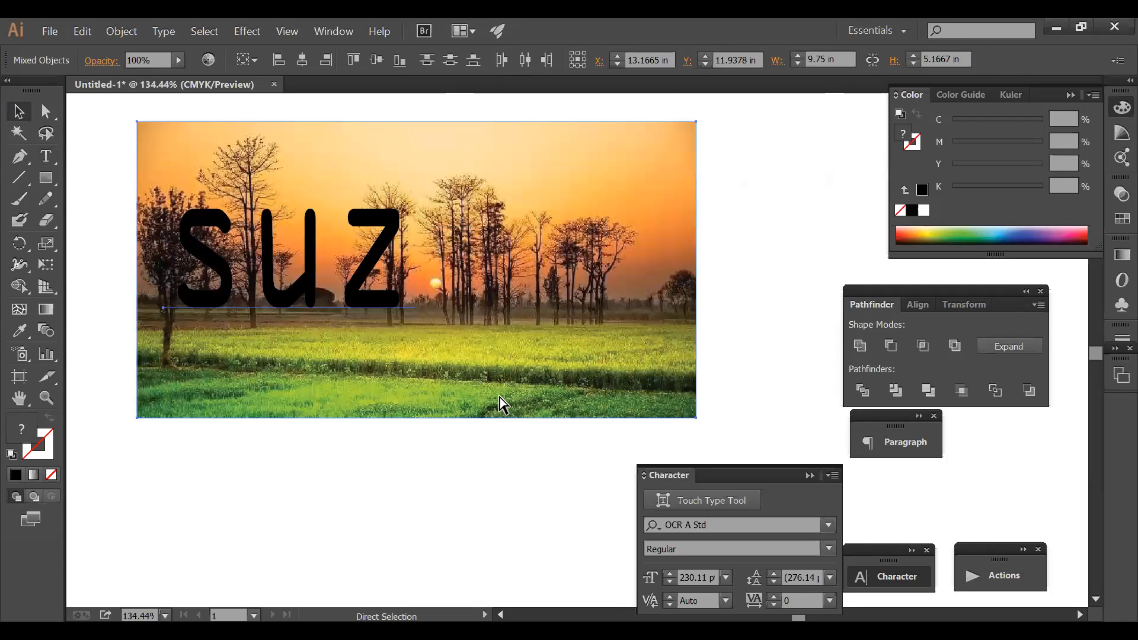
- Select the black suz lettering and delete it
{"action": "key", "text": "ctrl+shift+a"}
{"action": "left_click", "coordinate": [358, 270]}
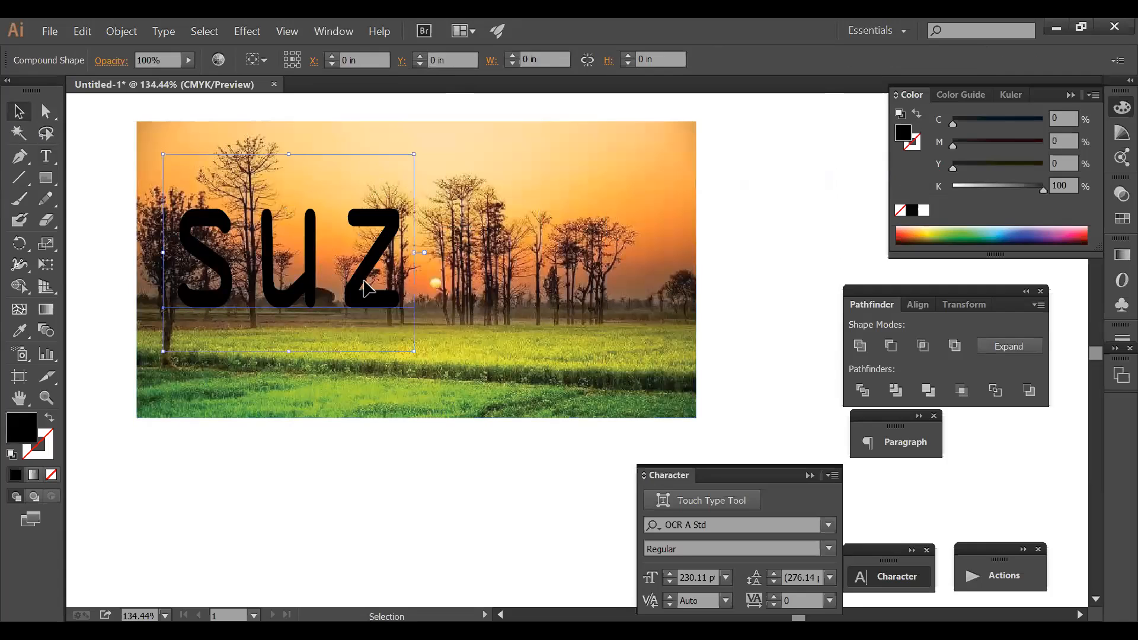
{"action": "double_click", "coordinate": [208, 211]}
{"action": "key", "text": "Delete"}
- Draw a black hexagon with the Polygon Tool and move it over the trees on the photo
{"action": "left_click_drag", "start_coordinate": [46, 177], "coordinate": [109, 247]}
{"action": "mouse_move", "coordinate": [216, 168]}
{"action": "left_mouse_down"}
{"action": "mouse_move", "coordinate": [308, 172]}
{"action": "mouse_move", "coordinate": [225, 188]}
{"action": "left_mouse_up"}
{"action": "left_click", "coordinate": [18, 110]}
{"action": "left_click_drag", "start_coordinate": [226, 184], "coordinate": [264, 213]}
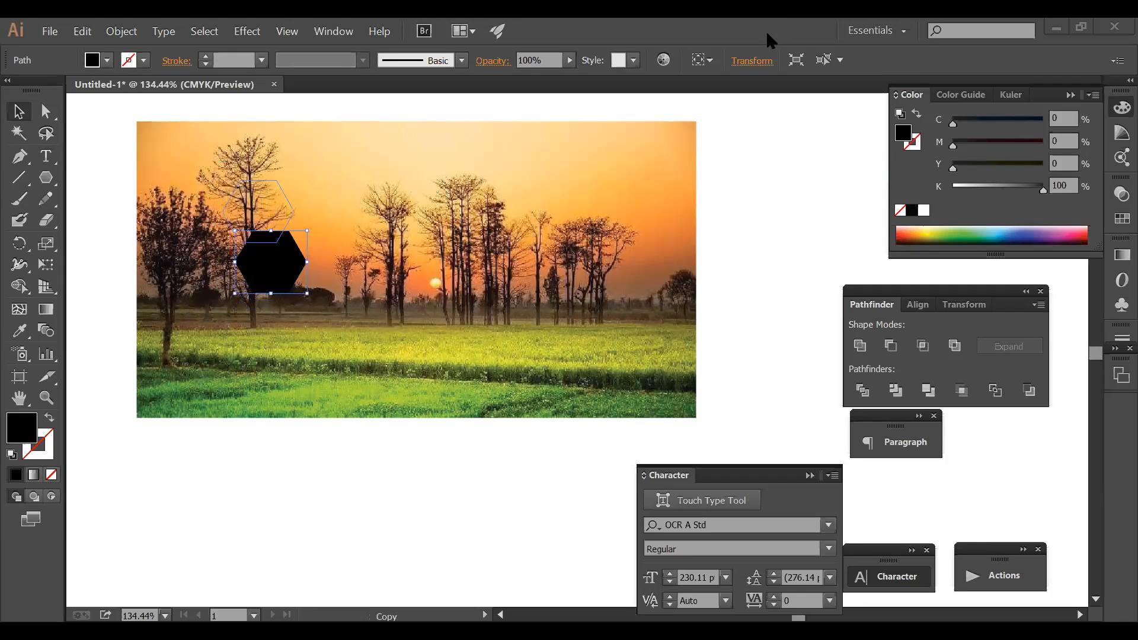
{"action": "left_click", "coordinate": [916, 66]}
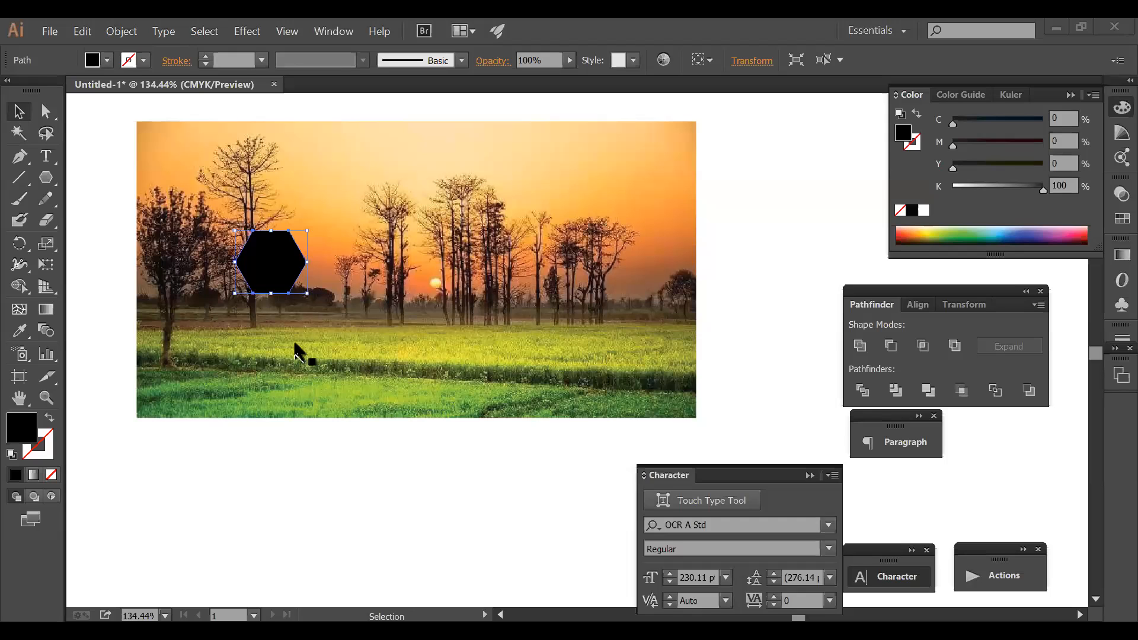
- Alt-drag and Ctrl+D copies of the hexagon to build a staggered six-hexagon cluster
{"action": "left_click_drag", "start_coordinate": [264, 269], "coordinate": [294, 261]}
{"action": "key", "text": "ctrl+d"}
{"action": "key", "text": "ctrl+d"}
{"action": "left_click_drag", "start_coordinate": [354, 295], "coordinate": [280, 327]}
{"action": "left_click_drag", "start_coordinate": [408, 344], "coordinate": [348, 381]}
- Shift-select all six hexagons in the cluster
{"action": "left_click", "coordinate": [421, 348]}
{"action": "left_click", "coordinate": [355, 295], "text": "shift"}
{"action": "left_click", "coordinate": [343, 374], "text": "shift"}
{"action": "left_click", "coordinate": [304, 330], "text": "shift"}
{"action": "left_click", "coordinate": [292, 242], "text": "shift"}
{"action": "left_click", "coordinate": [222, 213], "text": "shift"}
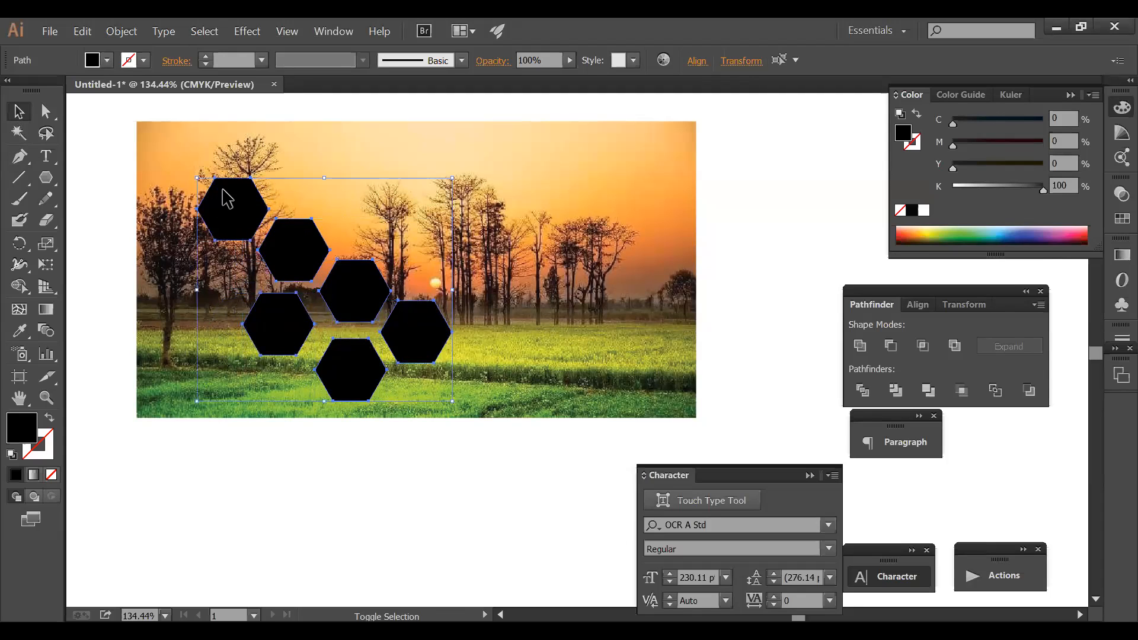
- Copy the hexagons with the Move dialog set to Horizontal 11 in, Vertical 0 in
{"action": "double_click", "coordinate": [20, 112]}
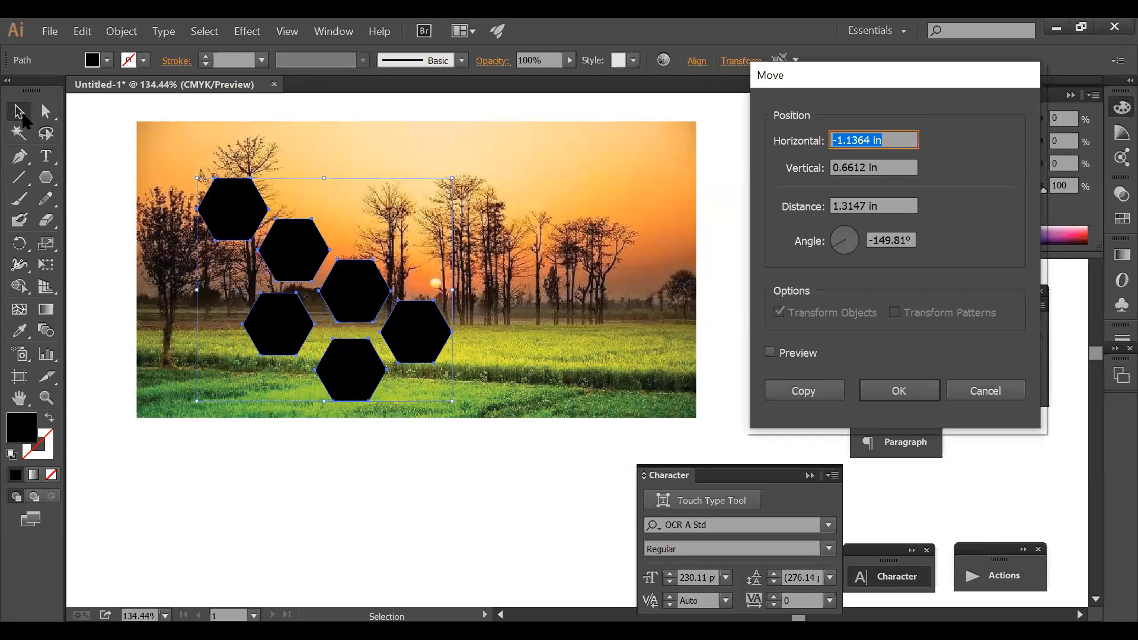
{"action": "type", "text": "`8"}
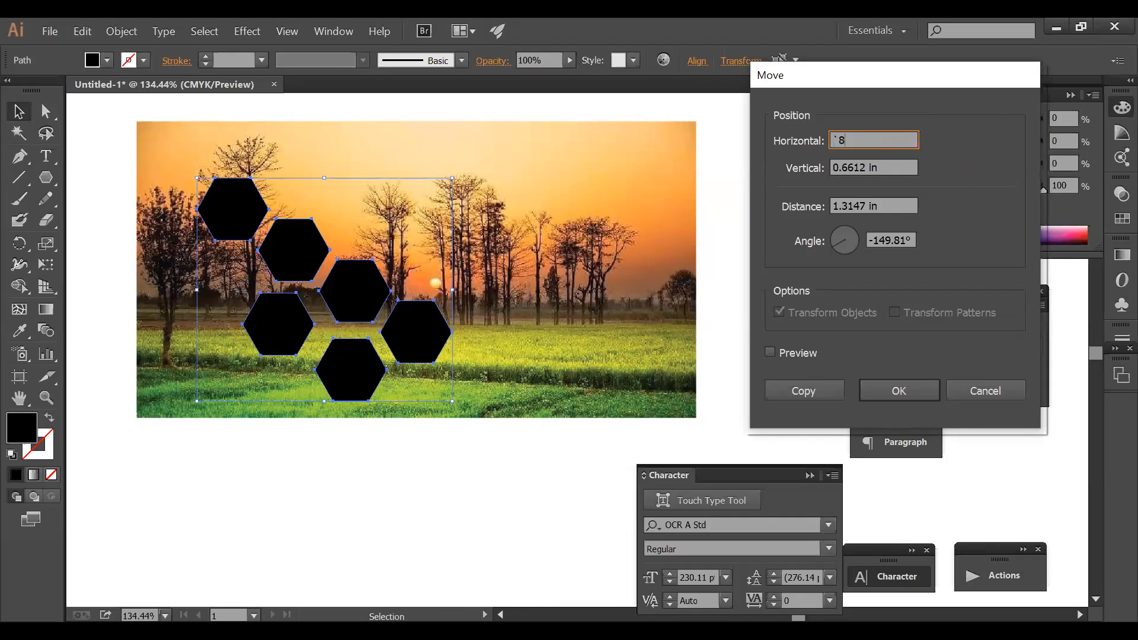
{"action": "key", "text": "Tab"}
{"action": "key", "text": "shift+Tab"}
{"action": "type", "text": "11"}
{"action": "key", "text": "Tab"}
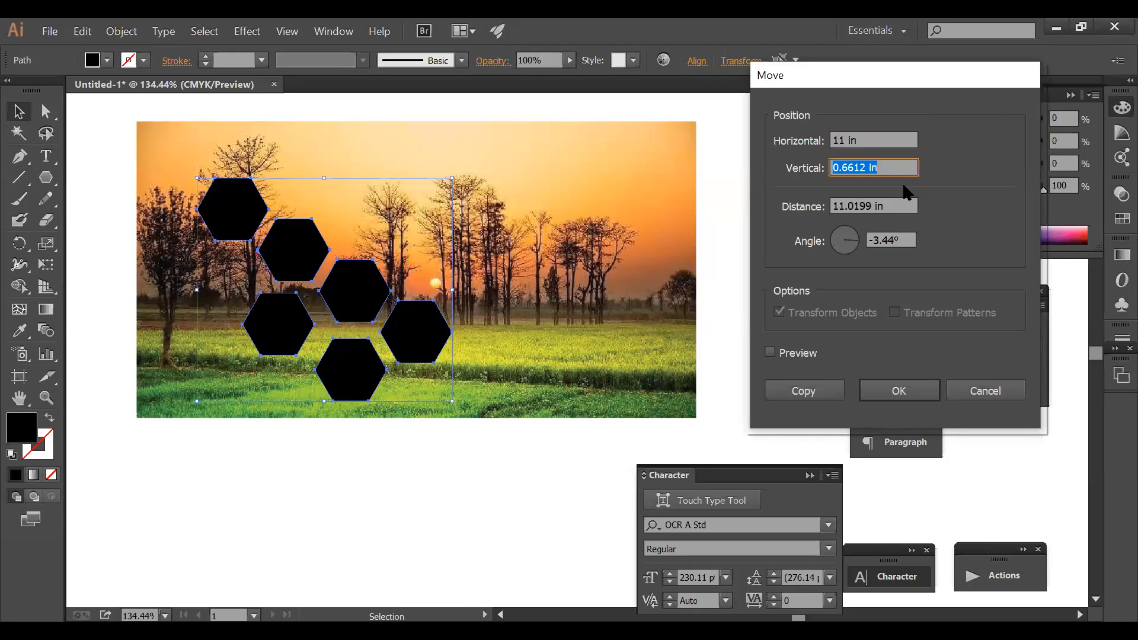
{"action": "type", "text": "0"}
{"action": "left_click", "coordinate": [803, 390]}
- Reselect the six original left-cluster hexagons
{"action": "left_click", "coordinate": [749, 337]}
{"action": "left_click", "coordinate": [419, 338]}
{"action": "left_click", "coordinate": [364, 293], "text": "shift"}
{"action": "left_click", "coordinate": [313, 256], "text": "shift"}
{"action": "left_click", "coordinate": [254, 216], "text": "shift"}
{"action": "left_click", "coordinate": [255, 310], "text": "shift"}
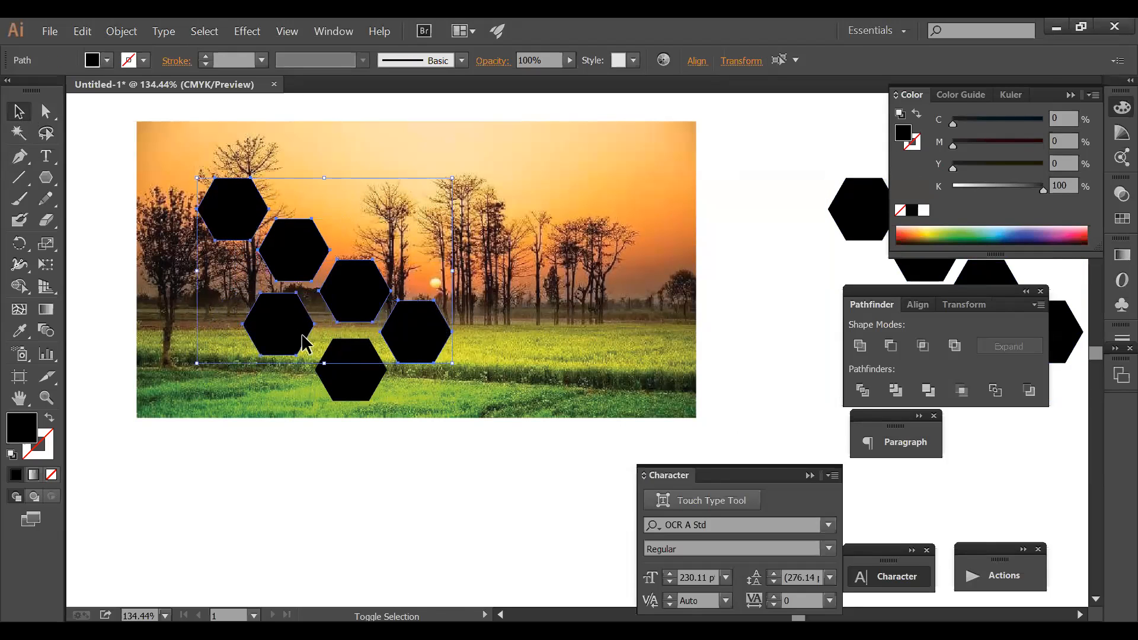
{"action": "left_click", "coordinate": [366, 375], "text": "shift"}
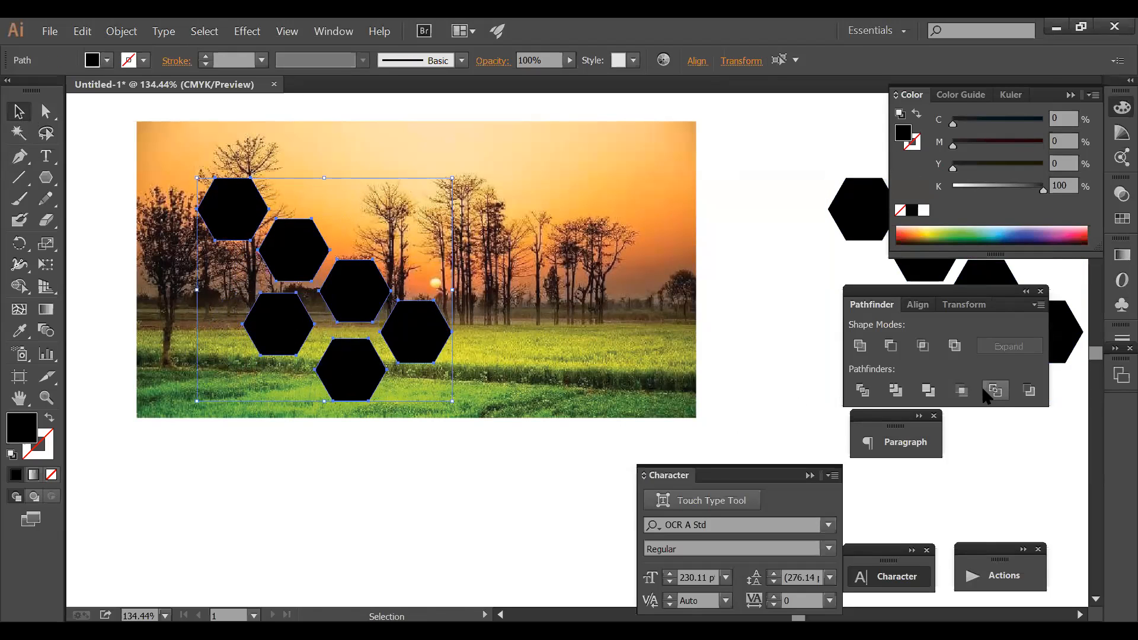
- Group the six hexagons, make a compound shape, and clip the sunset photo inside with Ctrl+7
{"action": "key", "text": "ctrl+g"}
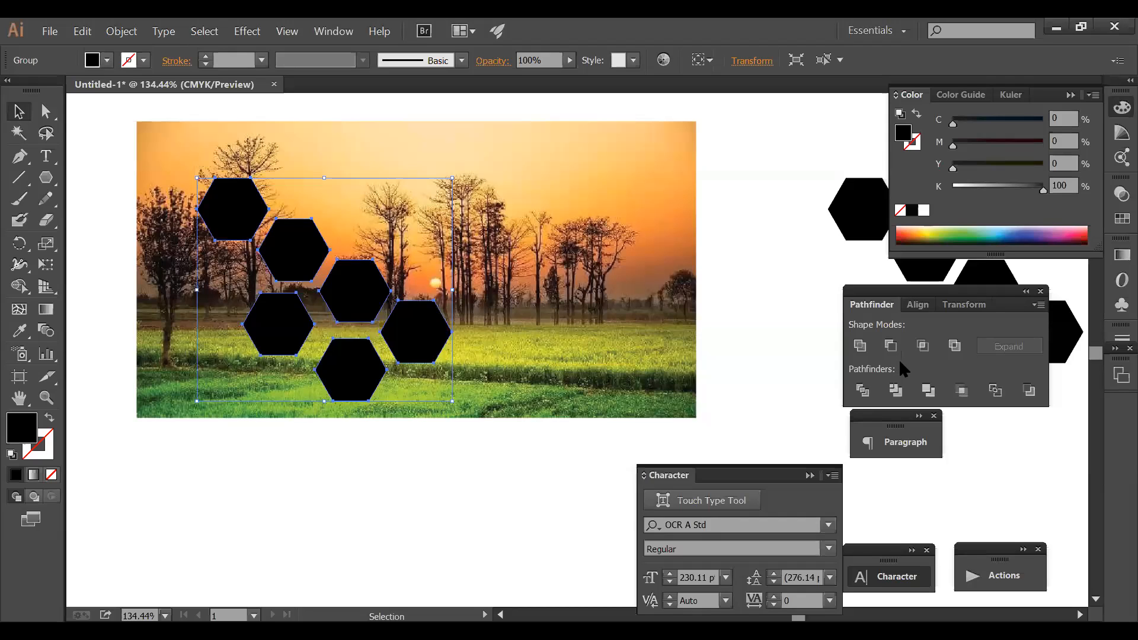
{"action": "left_click", "coordinate": [1036, 306]}
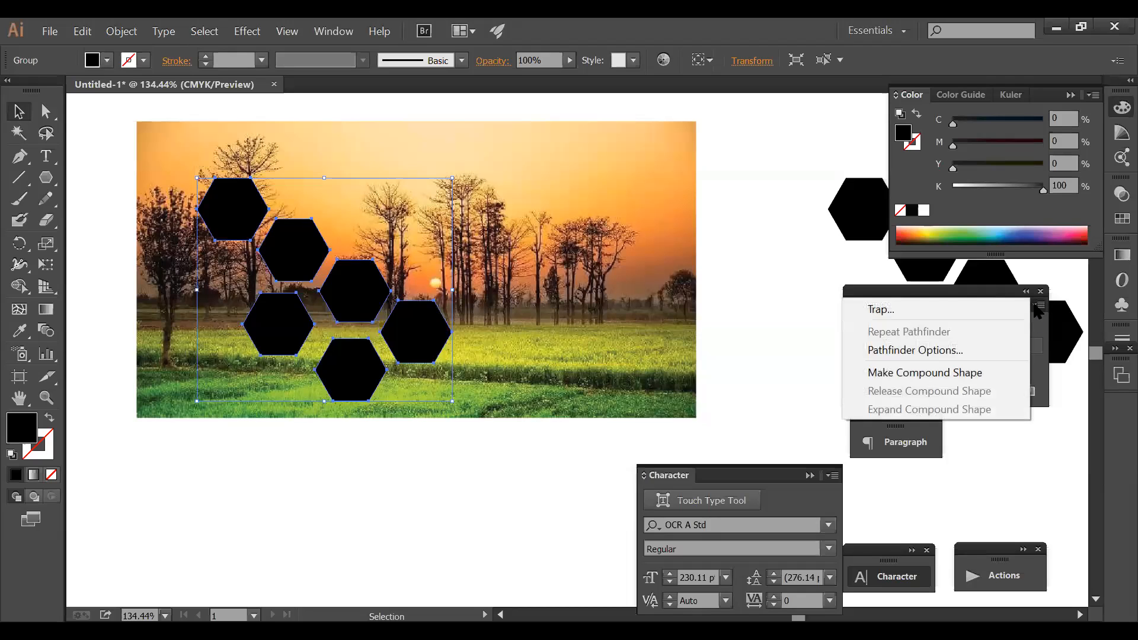
{"action": "left_click", "coordinate": [954, 371]}
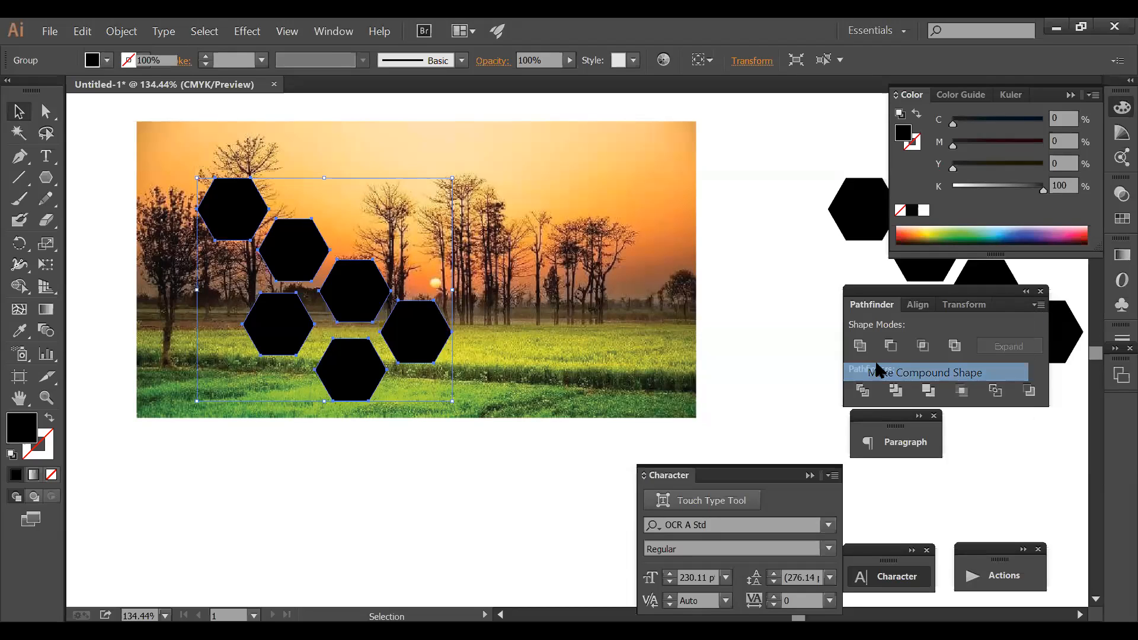
{"action": "left_click", "coordinate": [618, 273], "text": "ctrl+shift"}
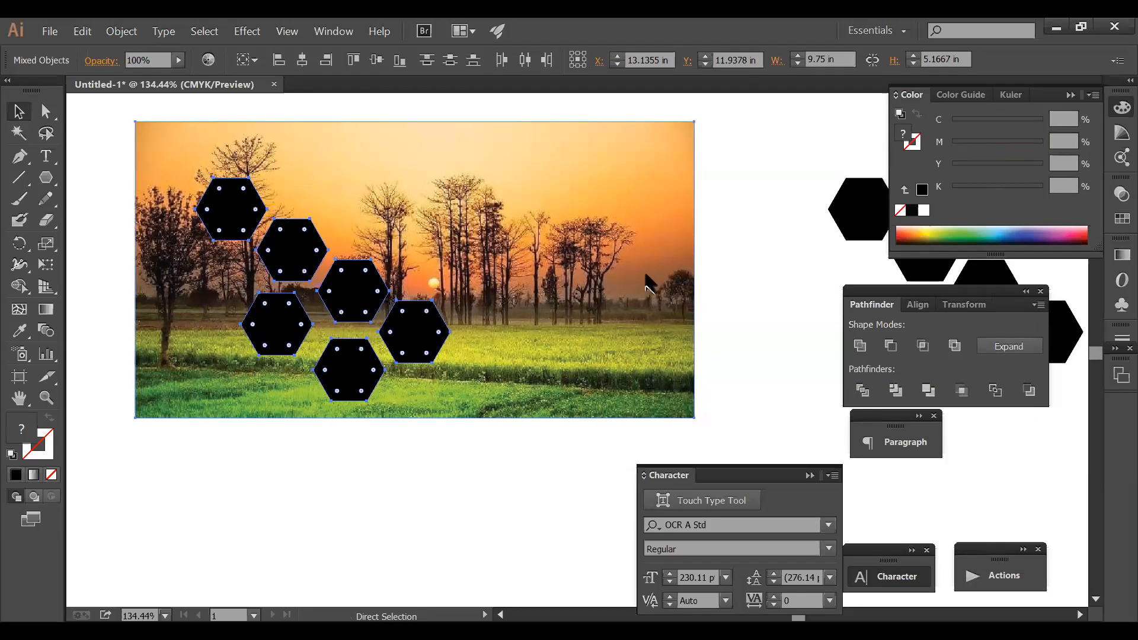
{"action": "key", "text": "ctrl+7"}
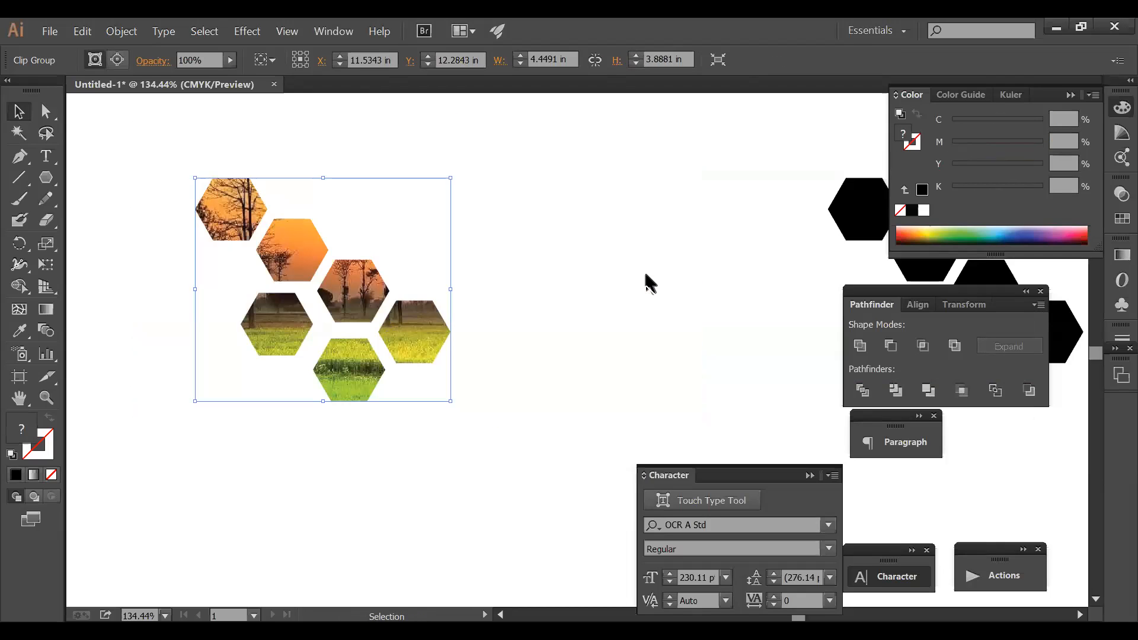
{"action": "left_click", "coordinate": [644, 274]}
{"action": "left_click", "coordinate": [862, 209]}
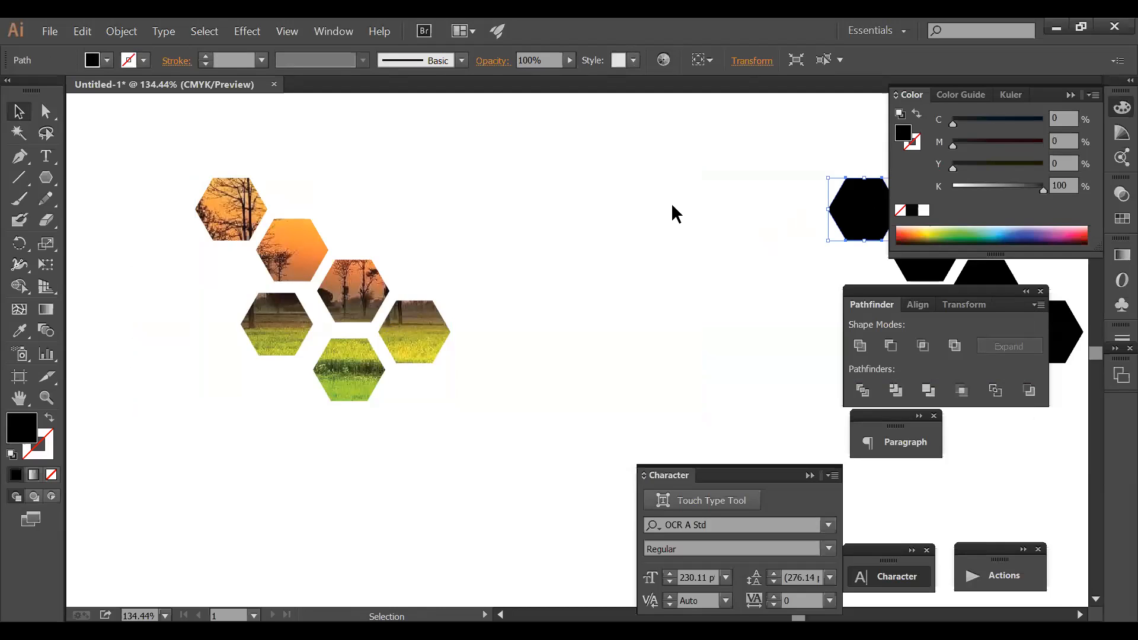
- Hide the panels and start picking black copy hexagons in the right cluster
{"action": "left_click", "coordinate": [596, 230]}
{"action": "key", "text": "Tab"}
{"action": "left_click", "coordinate": [869, 236]}
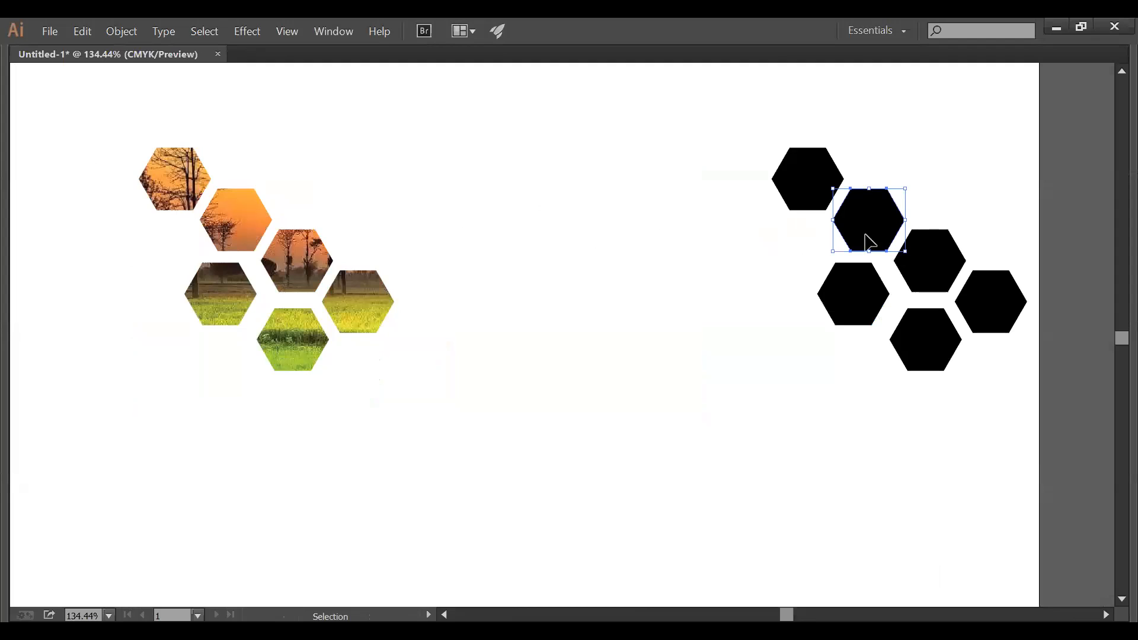
{"action": "left_click", "coordinate": [953, 276], "text": "shift"}
{"action": "left_click", "coordinate": [1020, 314], "text": "shift"}
{"action": "left_click", "coordinate": [930, 396]}
{"action": "left_click", "coordinate": [921, 351]}
{"action": "left_click", "coordinate": [859, 224], "text": "shift"}
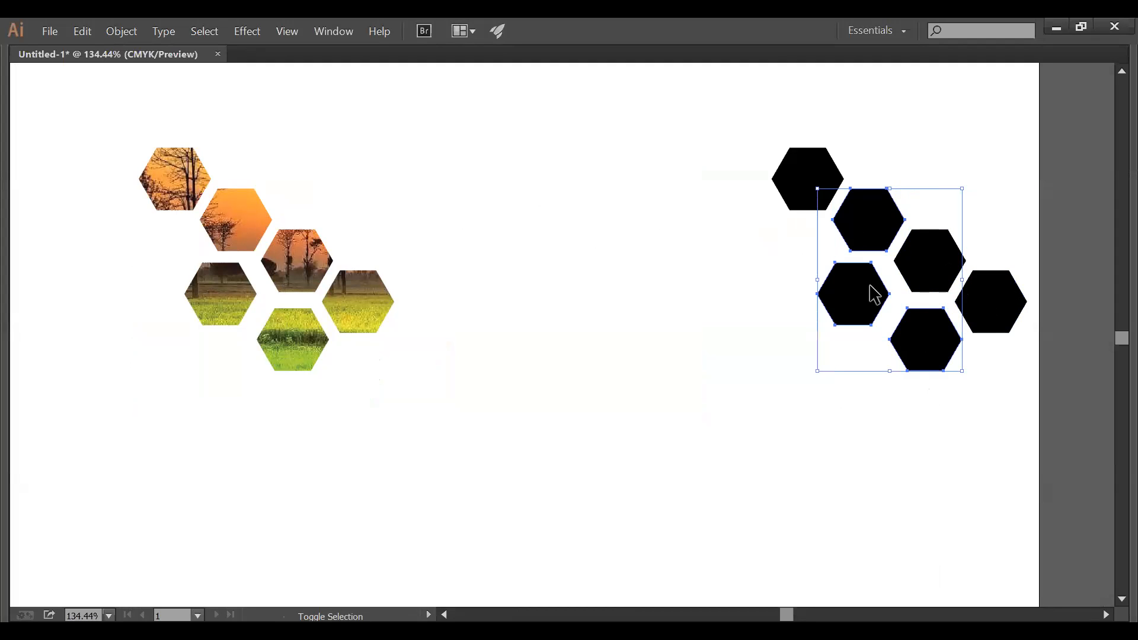
- Move three alternate black hexagons left over the photo cluster using a negative horizontal distance
{"action": "left_click", "coordinate": [859, 305]}
{"action": "left_click", "coordinate": [1003, 300], "text": "shift"}
{"action": "left_click", "coordinate": [803, 183], "text": "shift"}
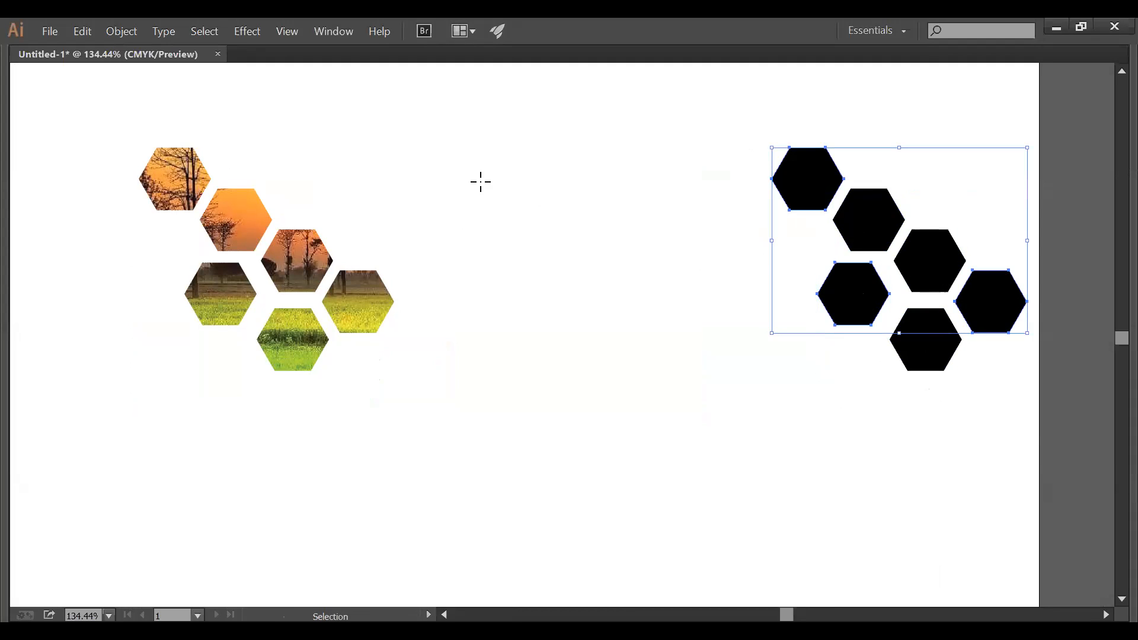
{"action": "key", "text": "Return"}
{"action": "type", "text": "-"}
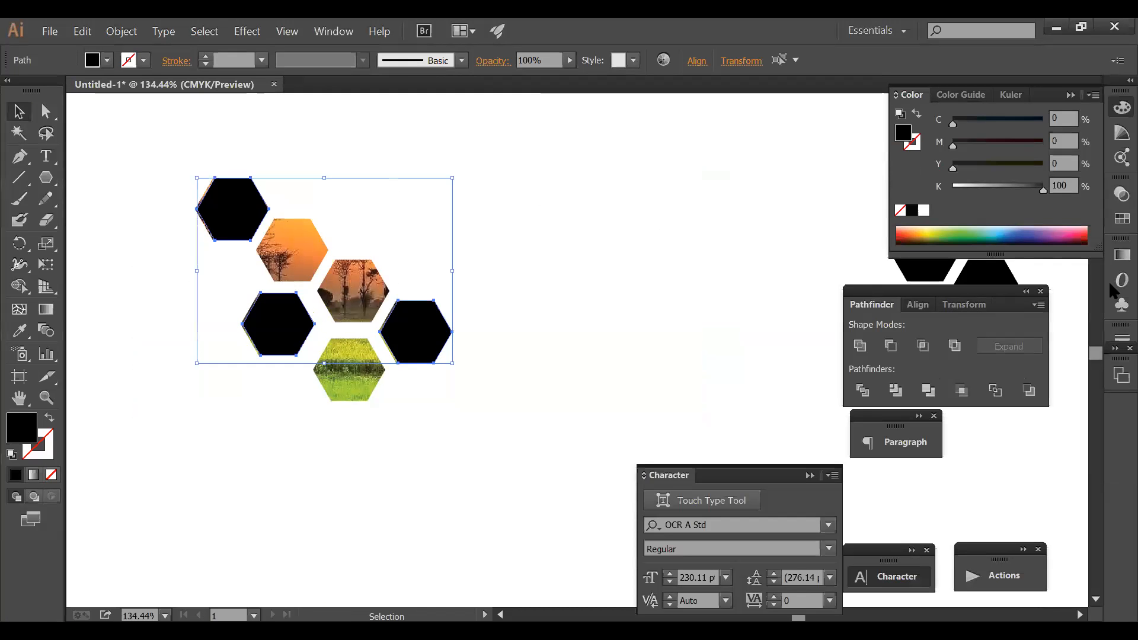
{"action": "left_click", "coordinate": [1114, 221]}
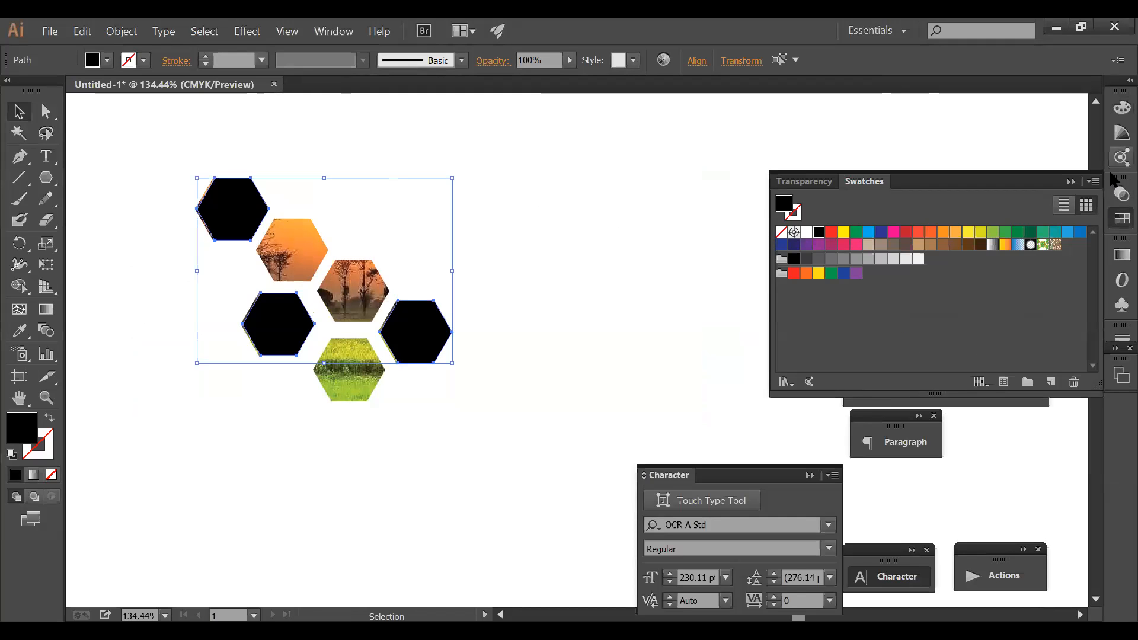
- Open Transparency, try Multiply then return to Normal, and lower the three hexagons to 72% opacity
{"action": "left_click", "coordinate": [332, 36]}
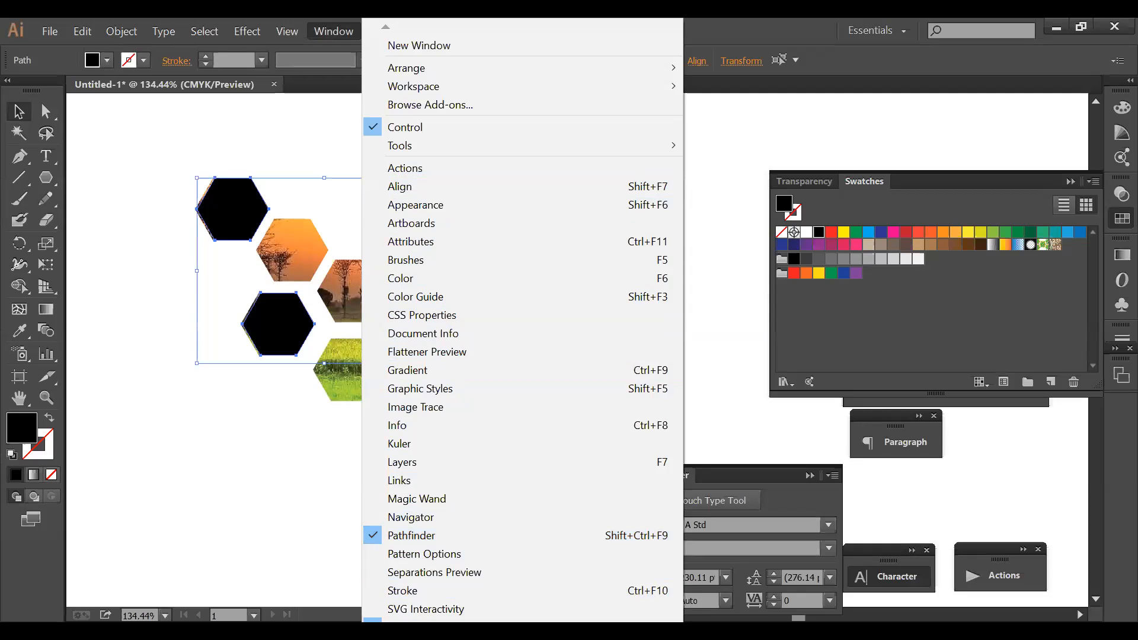
{"action": "mouse_move", "coordinate": [418, 631]}
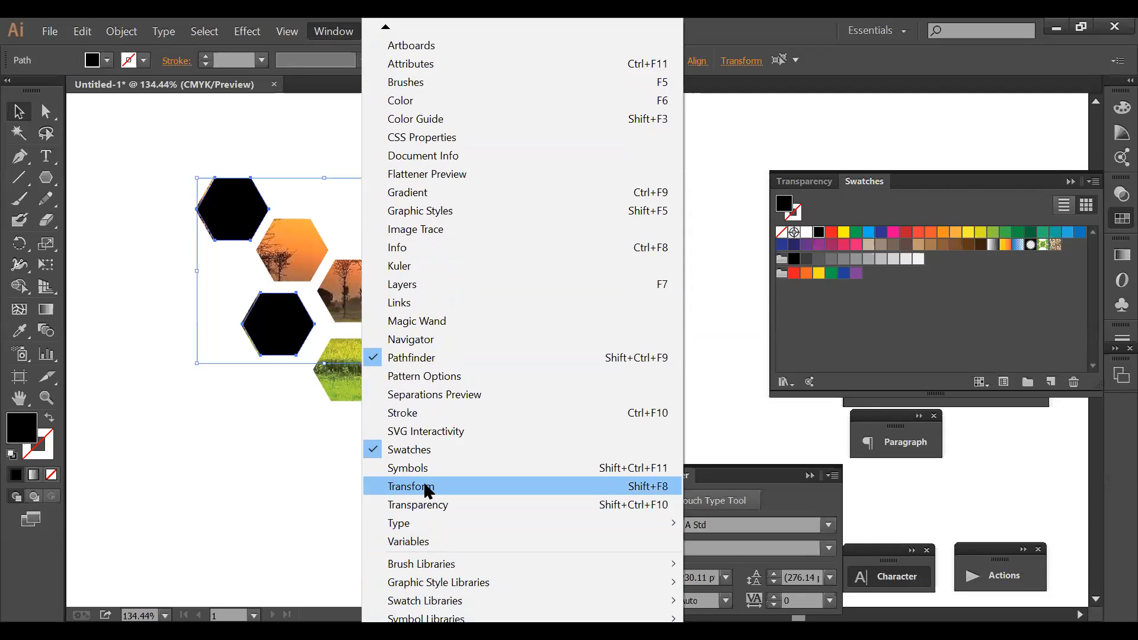
{"action": "left_click", "coordinate": [442, 505]}
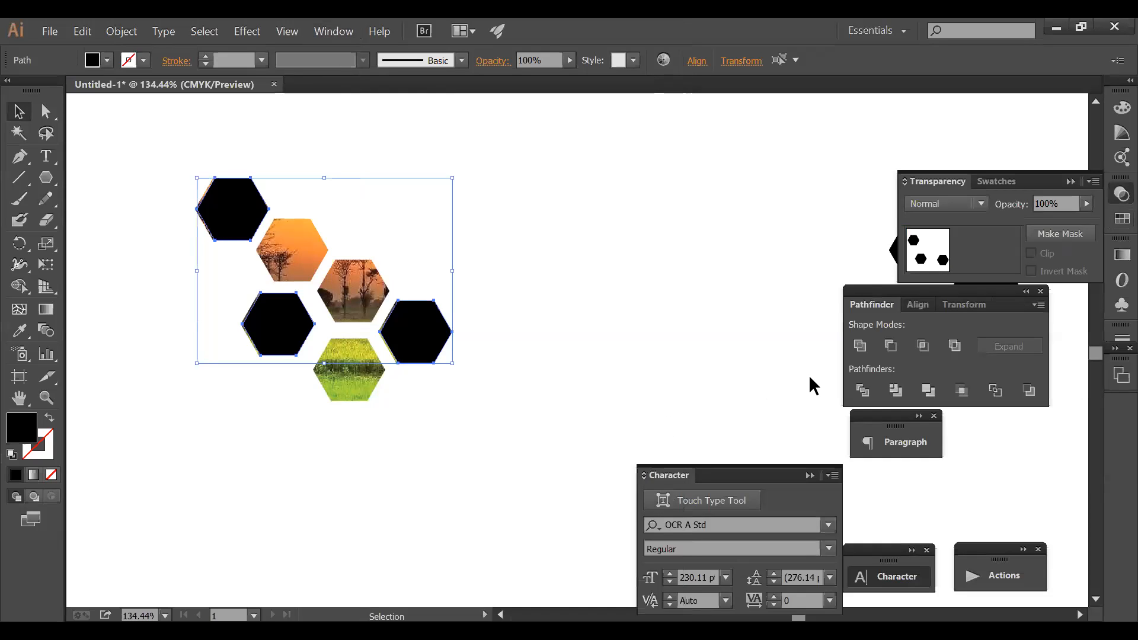
{"action": "left_click", "coordinate": [982, 202]}
{"action": "left_click", "coordinate": [954, 273]}
{"action": "left_click", "coordinate": [936, 203]}
{"action": "left_click", "coordinate": [939, 224]}
{"action": "left_click", "coordinate": [1087, 203]}
{"action": "left_click_drag", "start_coordinate": [1092, 220], "coordinate": [1067, 222]}
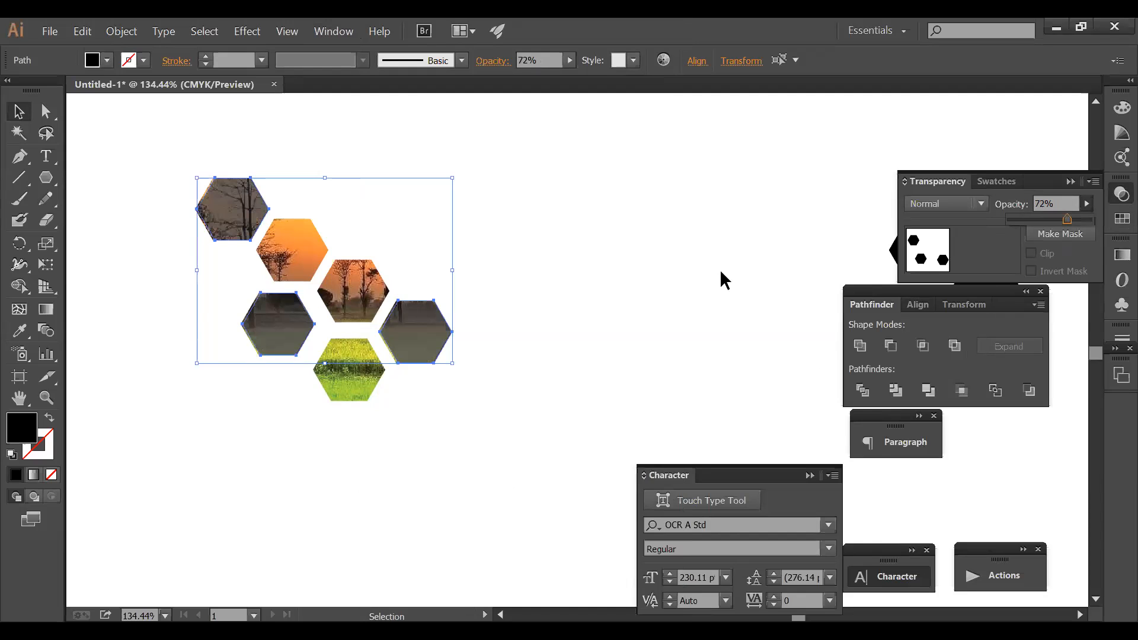
{"action": "left_click", "coordinate": [418, 329]}
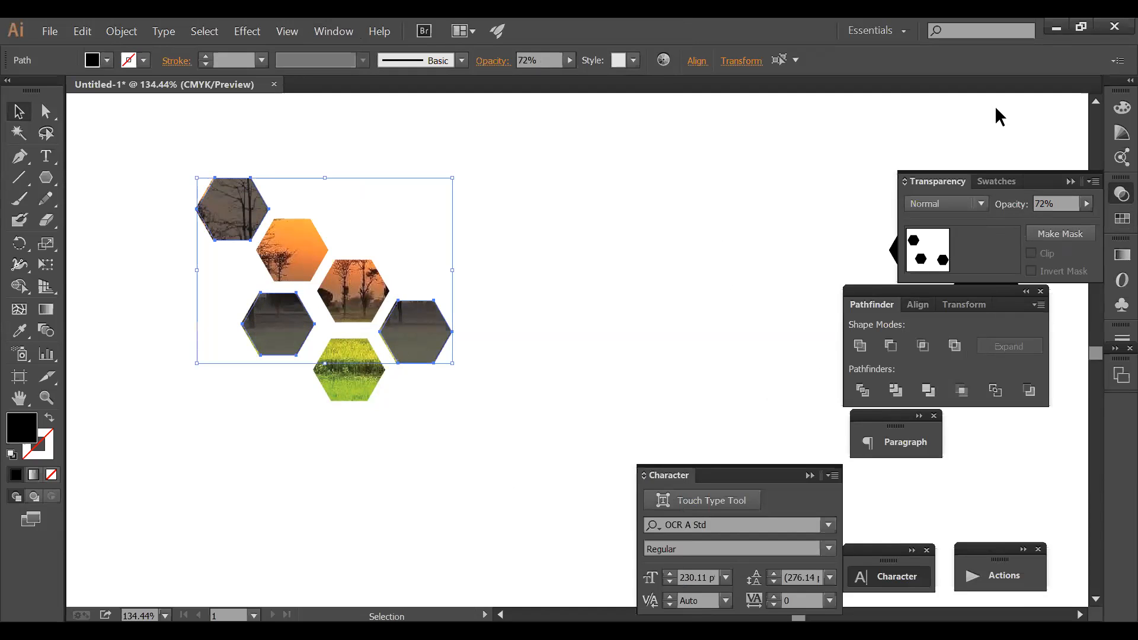
- Tint the overlay hexagons blue, purple and red with the Color panel's CMYK sliders
{"action": "key", "text": "F6"}
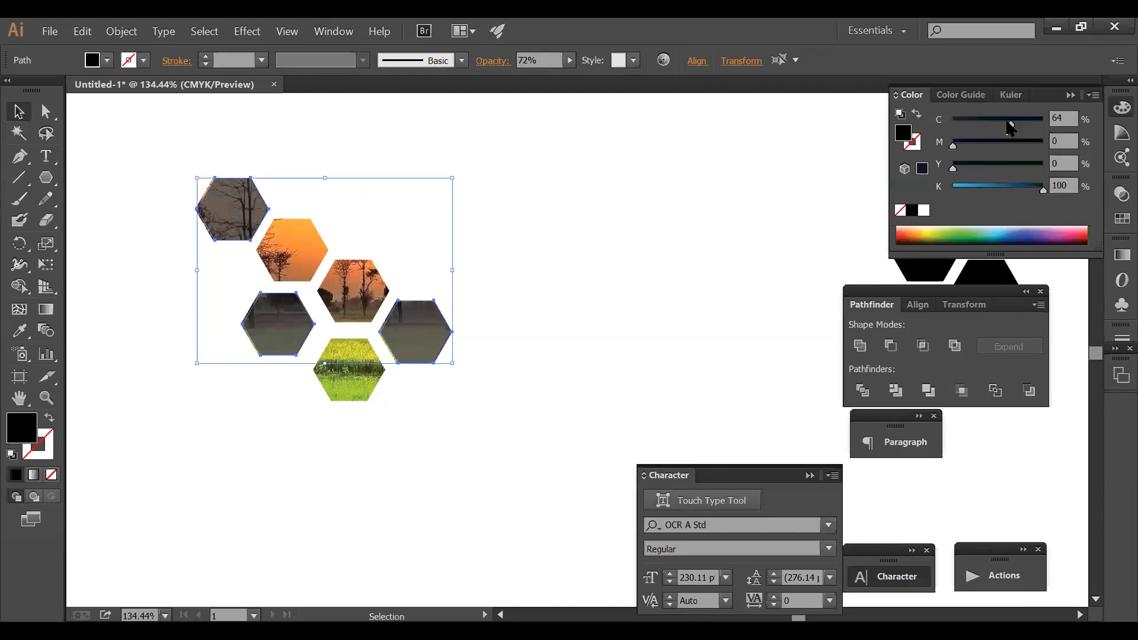
{"action": "left_click", "coordinate": [951, 188]}
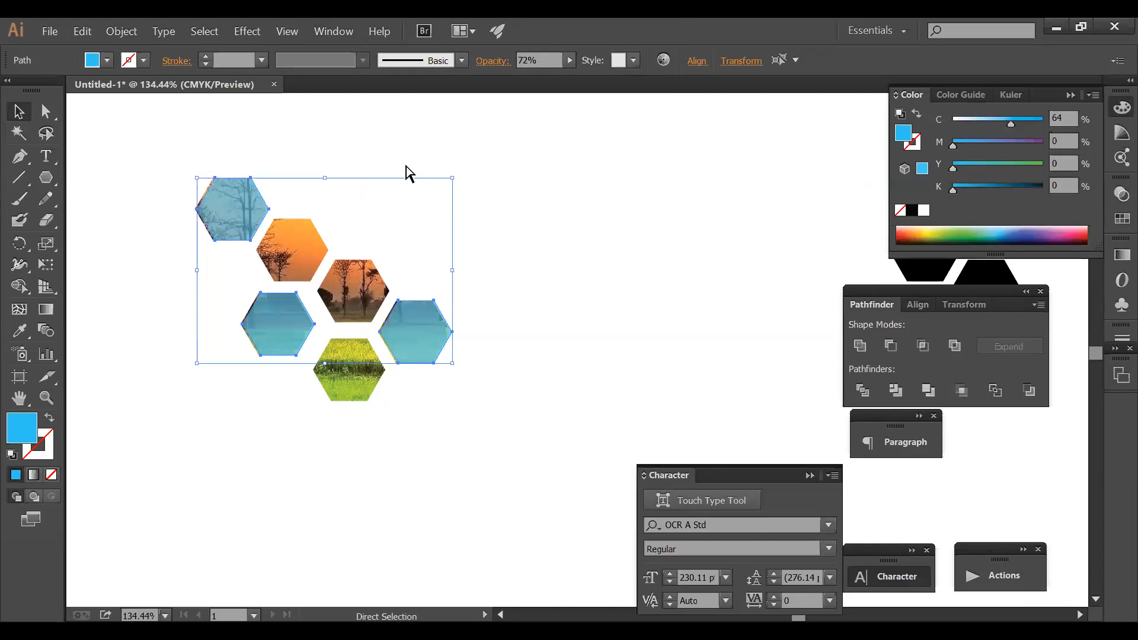
{"action": "left_click", "coordinate": [505, 291]}
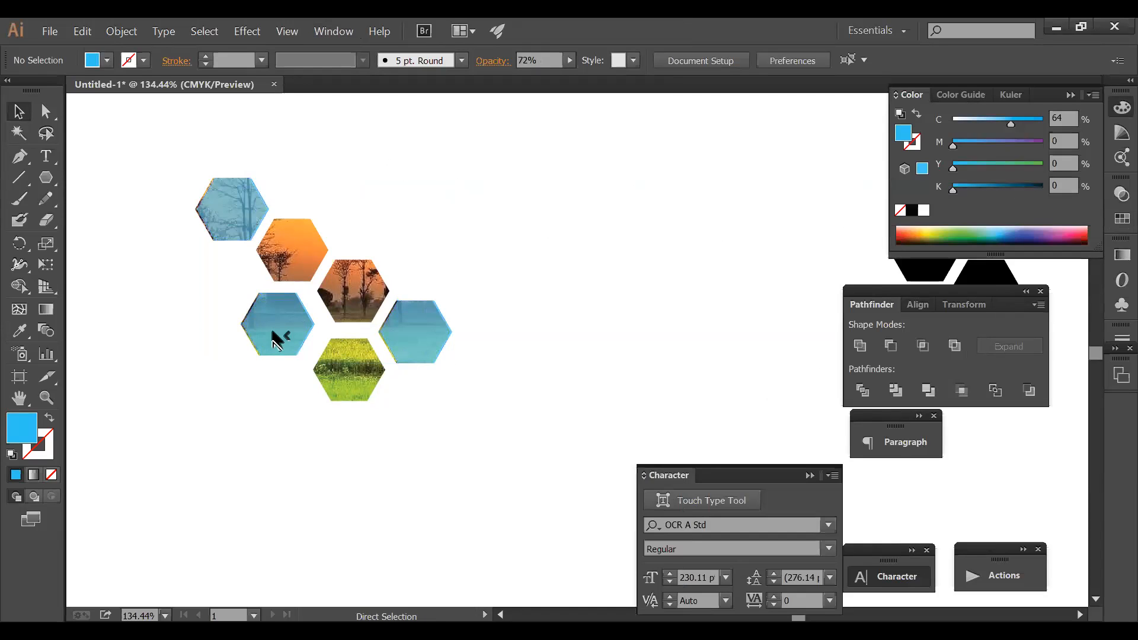
{"action": "left_click", "coordinate": [302, 340]}
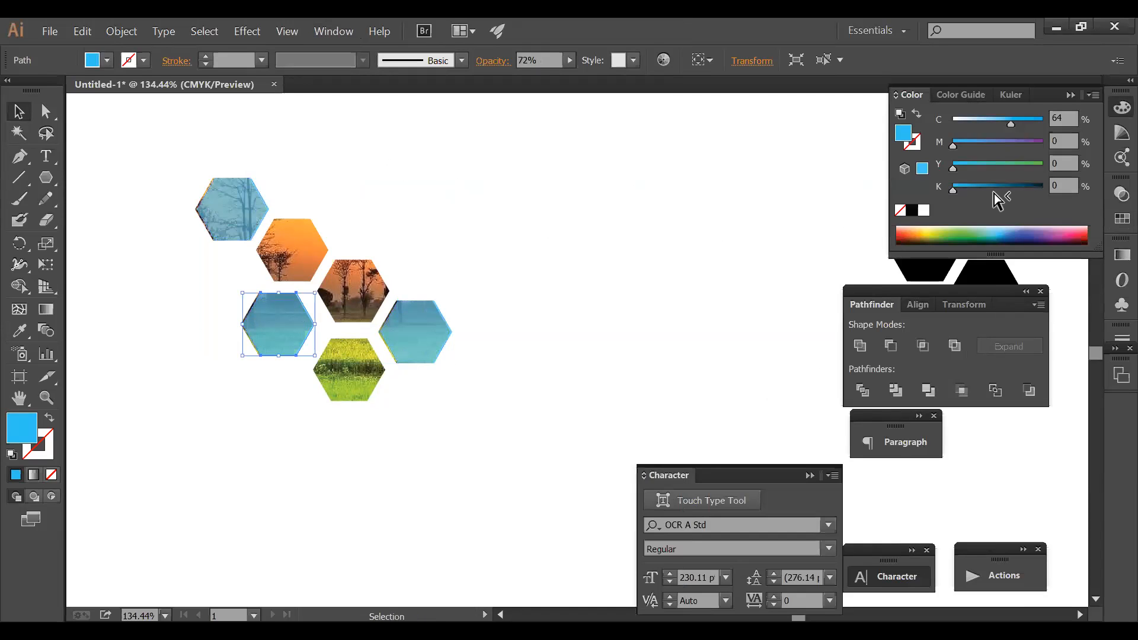
{"action": "left_click", "coordinate": [1000, 143]}
{"action": "left_click", "coordinate": [229, 205], "text": "ctrl"}
{"action": "left_click_drag", "start_coordinate": [1024, 162], "coordinate": [1048, 164]}
{"action": "left_click_drag", "start_coordinate": [953, 145], "coordinate": [717, 191]}
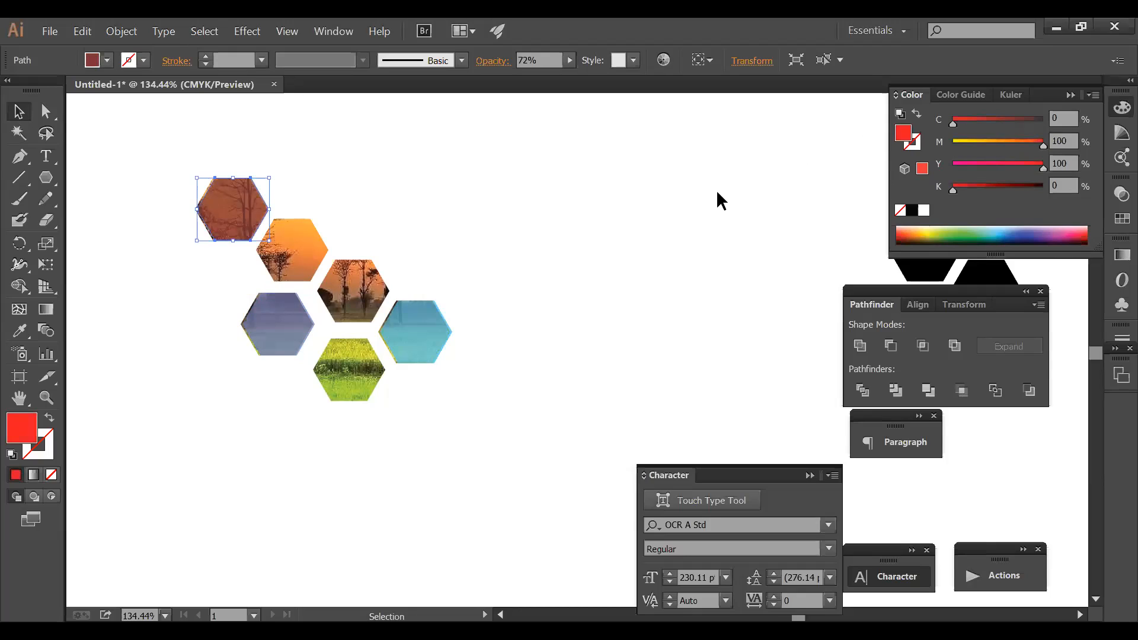
{"action": "left_click", "coordinate": [717, 192]}
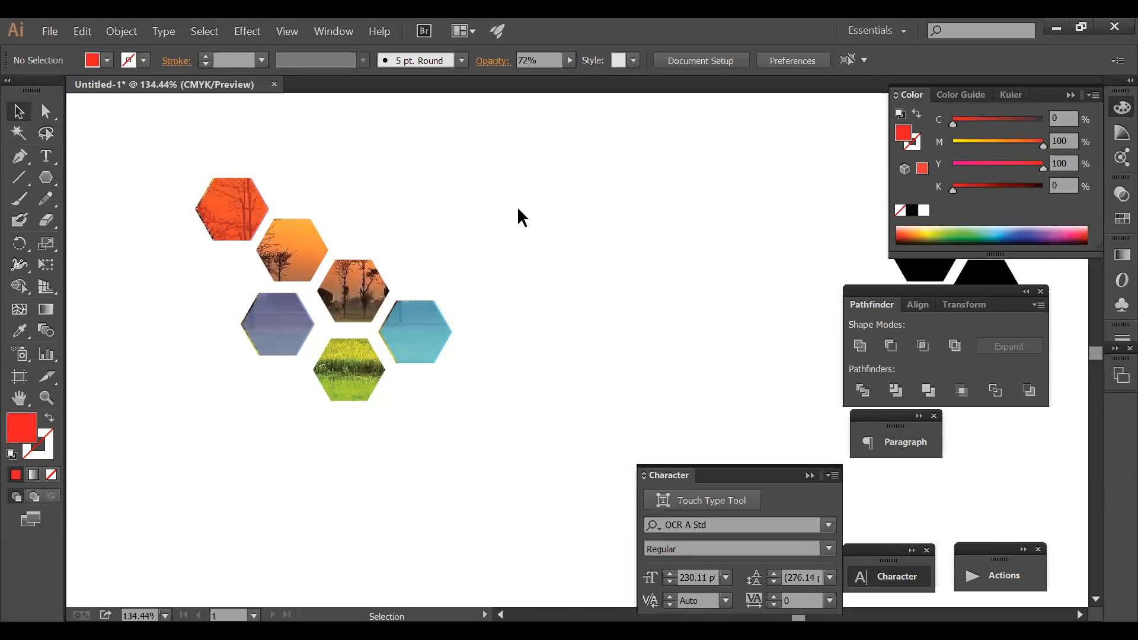
- Select the three tinted overlays, delete them, then undo the deletion
{"action": "left_click", "coordinate": [427, 326]}
{"action": "left_click", "coordinate": [302, 333], "text": "shift"}
{"action": "left_click", "coordinate": [249, 220], "text": "shift"}
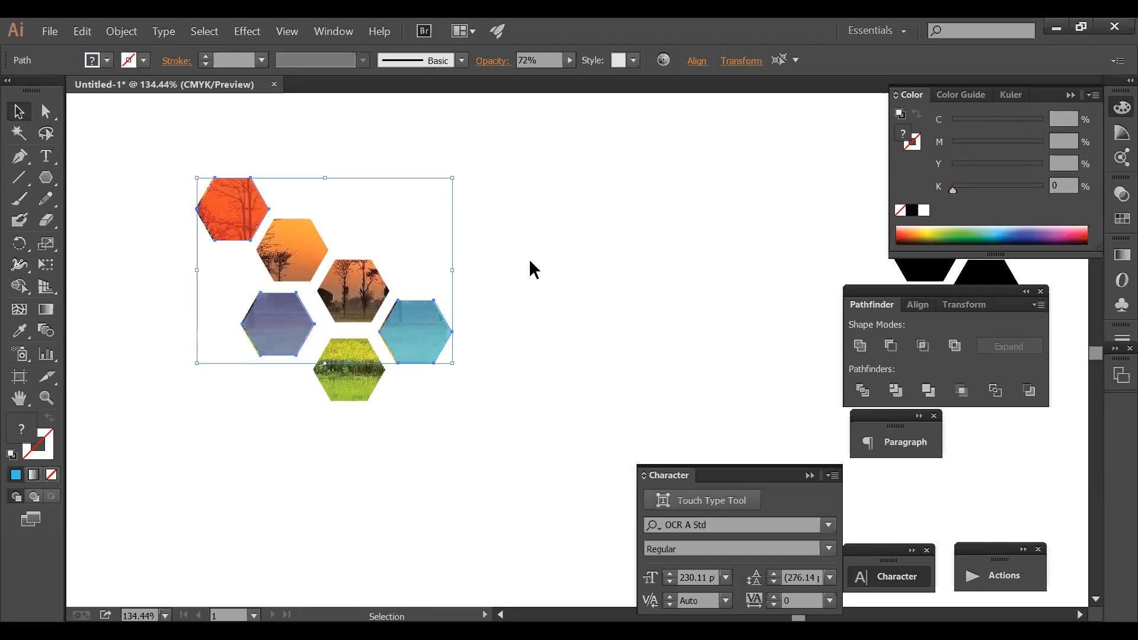
{"action": "key", "text": "Delete"}
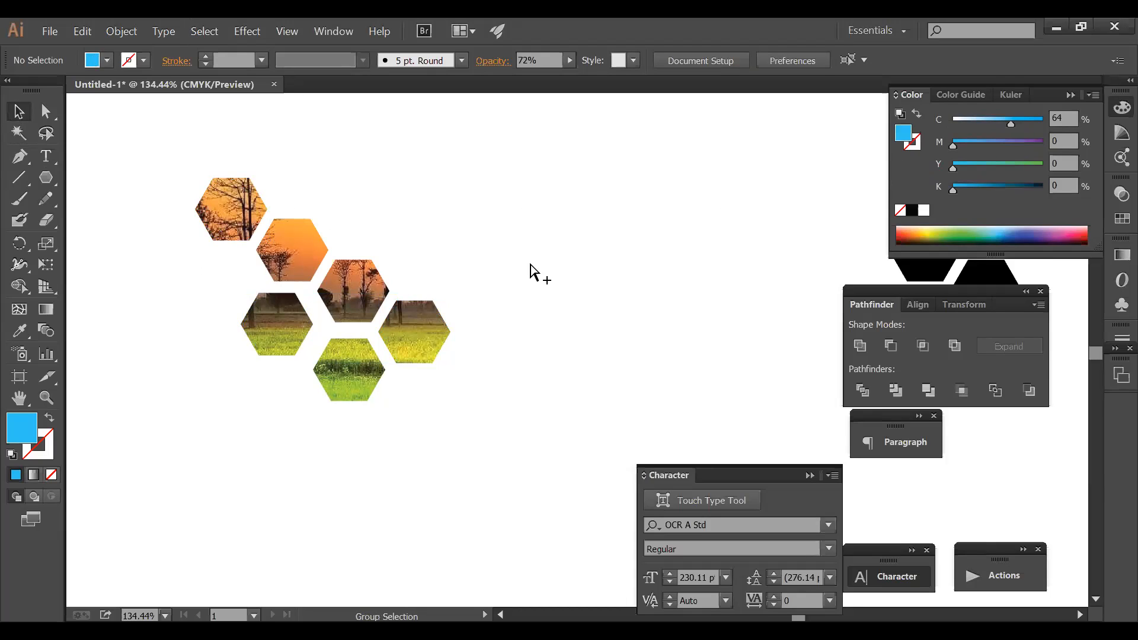
{"action": "key", "text": "ctrl+z"}
- Undo the tints and clipping until black hexagons sit over the sunset photo, then select the compound shape
{"action": "scroll", "coordinate": [442, 314], "scroll_direction": "down", "scroll_amount": 4}
{"action": "scroll", "coordinate": [457, 290], "scroll_direction": "up", "scroll_amount": 6}
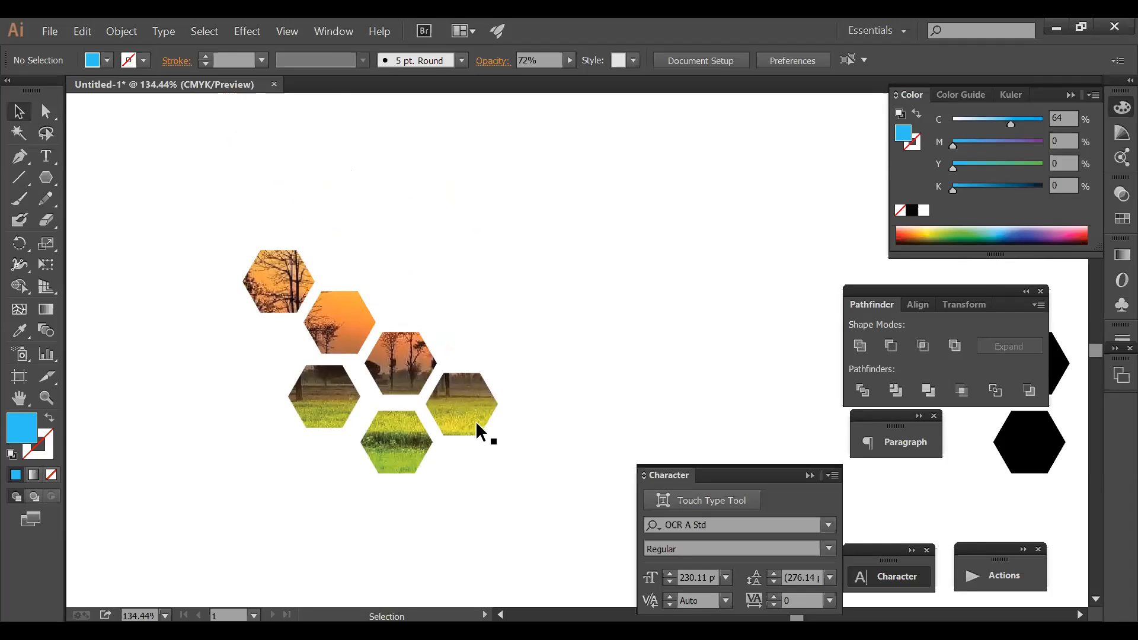
{"action": "left_click", "coordinate": [476, 421]}
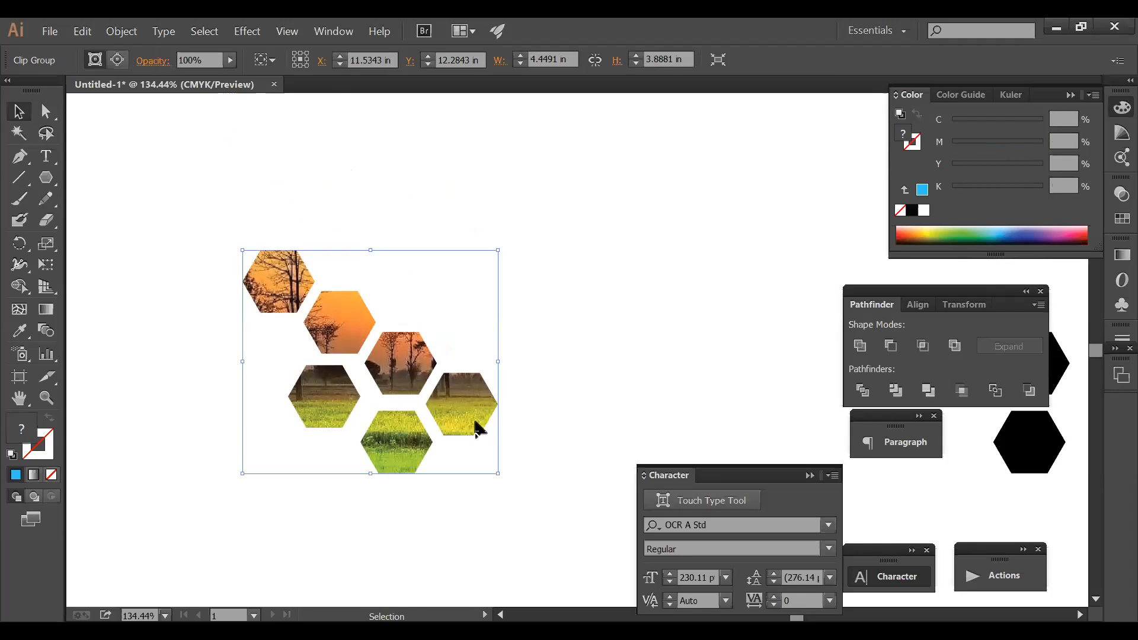
{"action": "key", "text": "ctrl+z"}
{"action": "key", "text": "ctrl+z"}
{"action": "key", "text": "ctrl+z"}
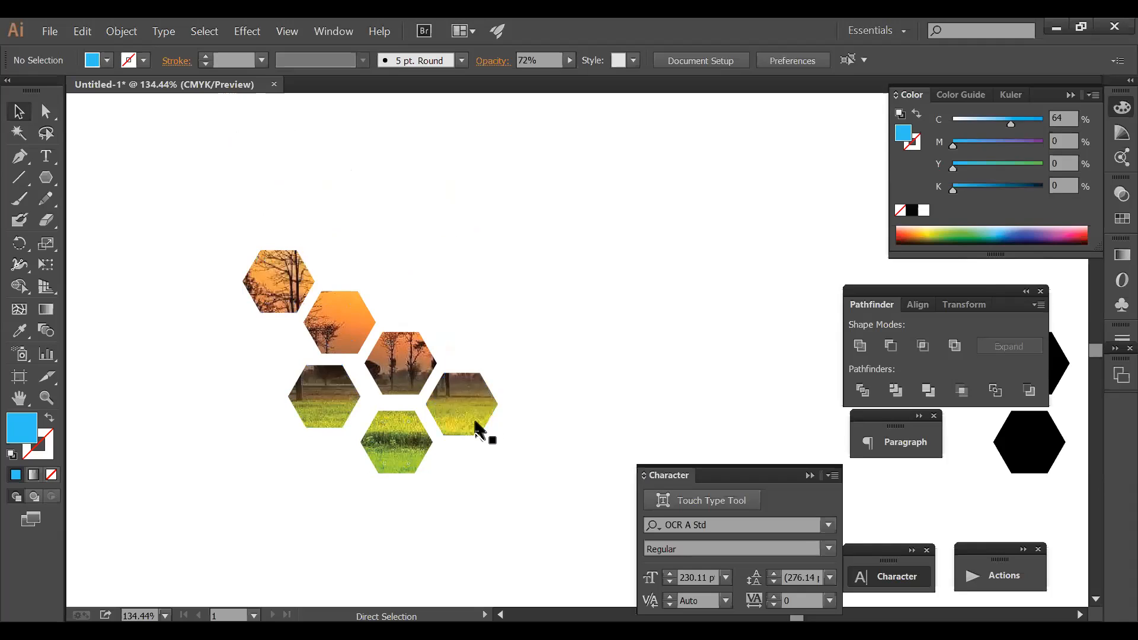
{"action": "key", "text": "ctrl+z"}
{"action": "key", "text": "ctrl+z"}
{"action": "key", "text": "ctrl+z"}
{"action": "key", "text": "ctrl+z"}
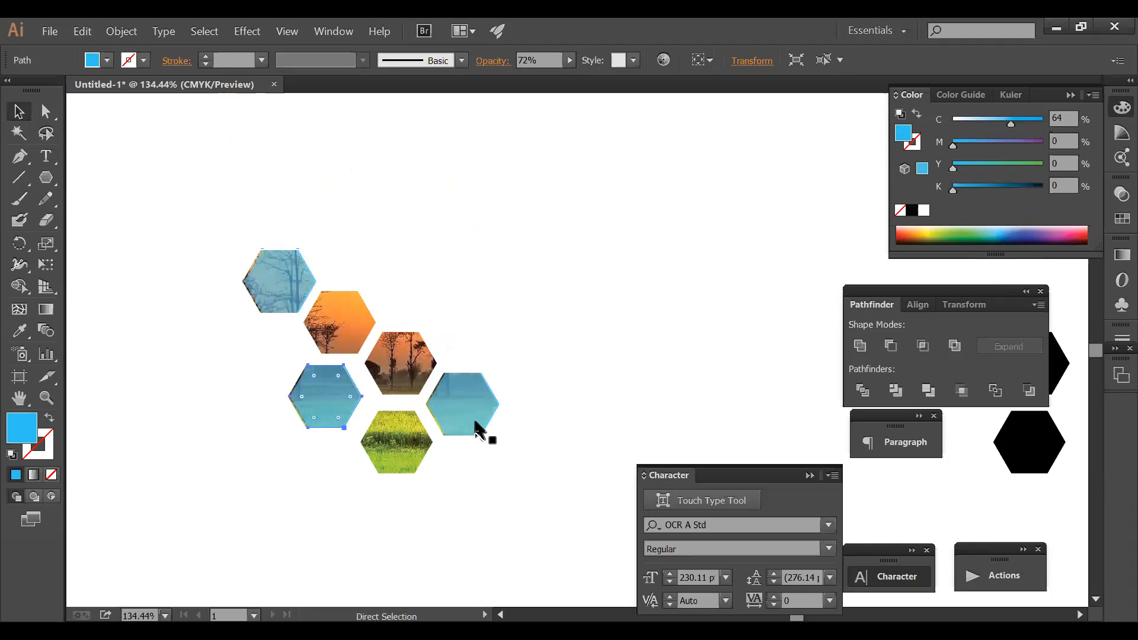
{"action": "key", "text": "ctrl+z"}
{"action": "key", "text": "ctrl+z"}
{"action": "key", "text": "ctrl+z"}
{"action": "key", "text": "ctrl+z"}
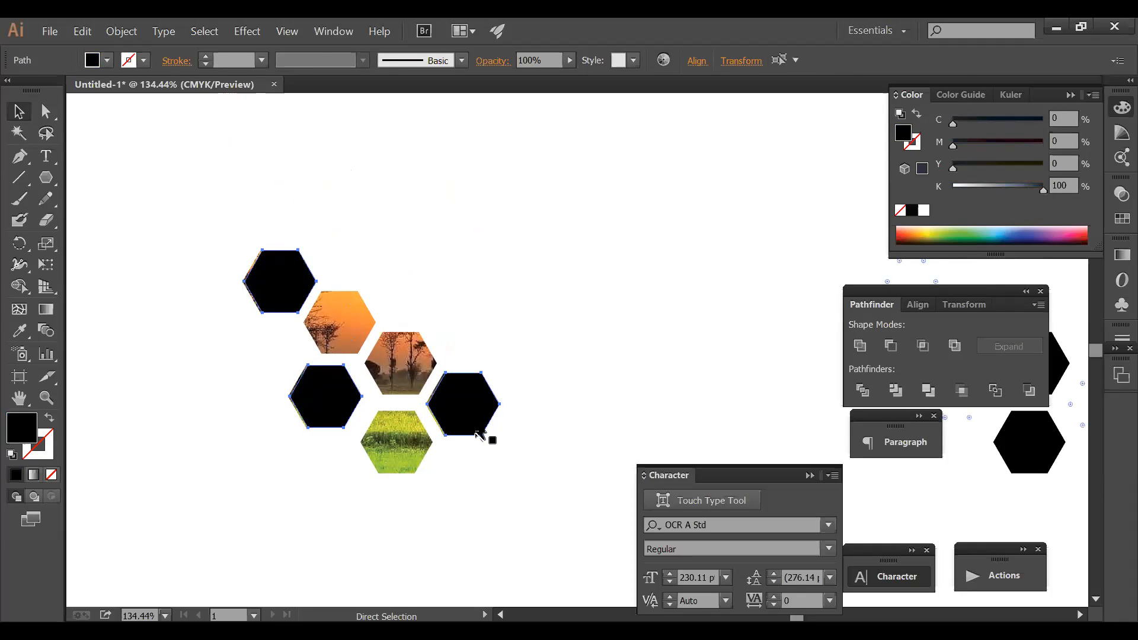
{"action": "left_click", "coordinate": [448, 145]}
{"action": "left_click", "coordinate": [350, 313]}
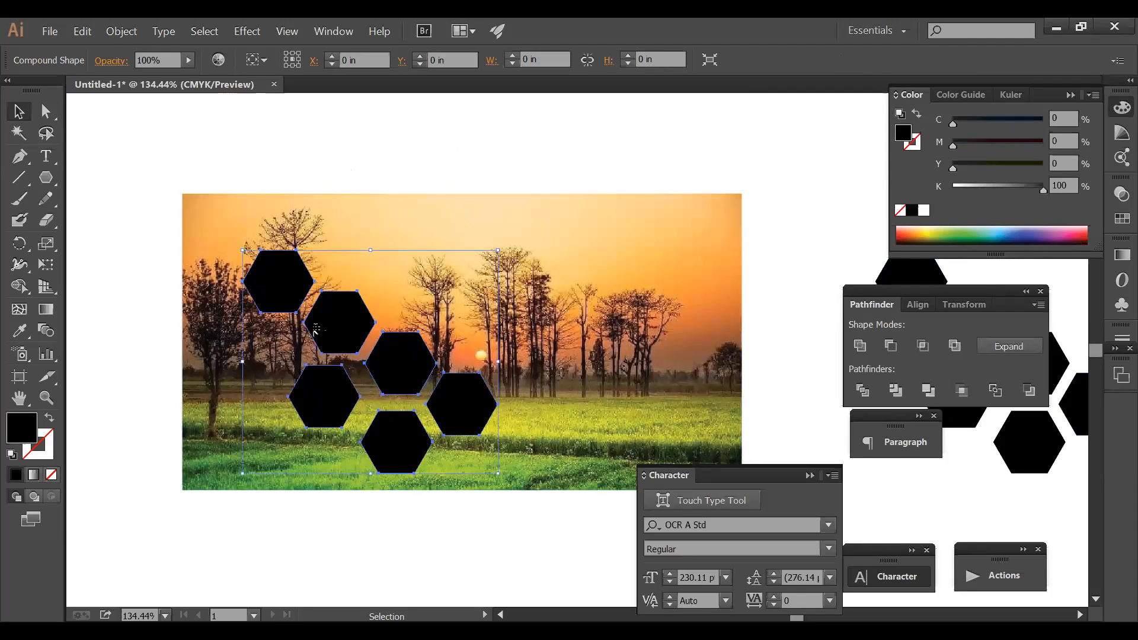
- Delete the spare copy of black hexagons to the right of the photo
{"action": "left_click", "coordinate": [407, 127]}
{"action": "key", "text": "Tab"}
{"action": "left_click_drag", "start_coordinate": [825, 161], "coordinate": [1064, 467]}
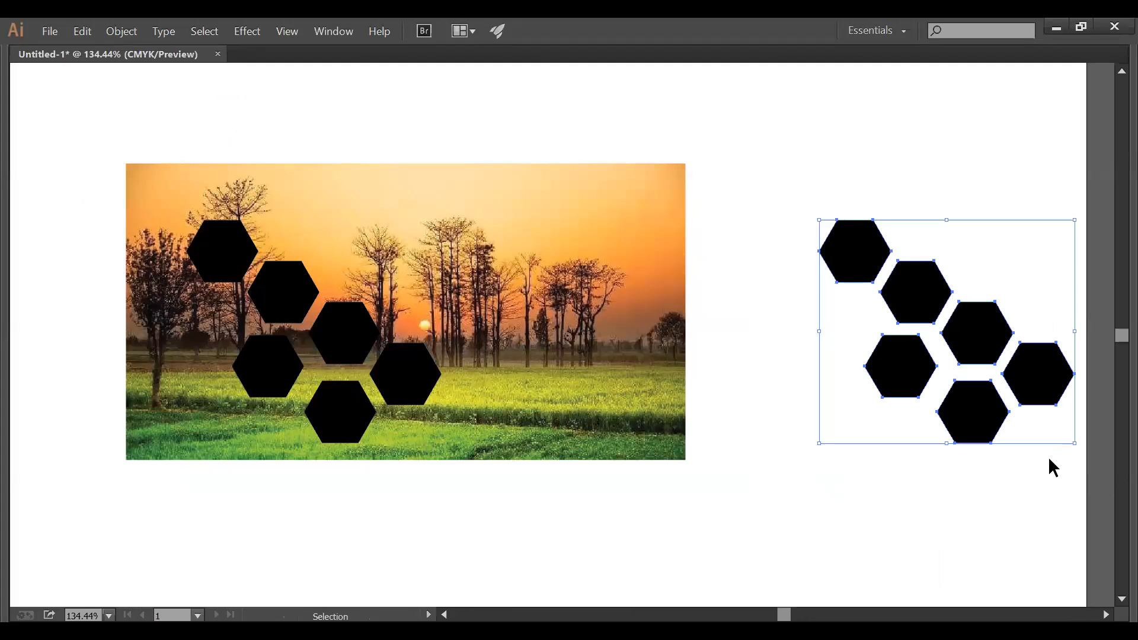
{"action": "key", "text": "Delete"}
- Delete the black hexagon compound shape lying over the sunset photo
{"action": "left_click", "coordinate": [381, 364]}
{"action": "left_click", "coordinate": [405, 385]}
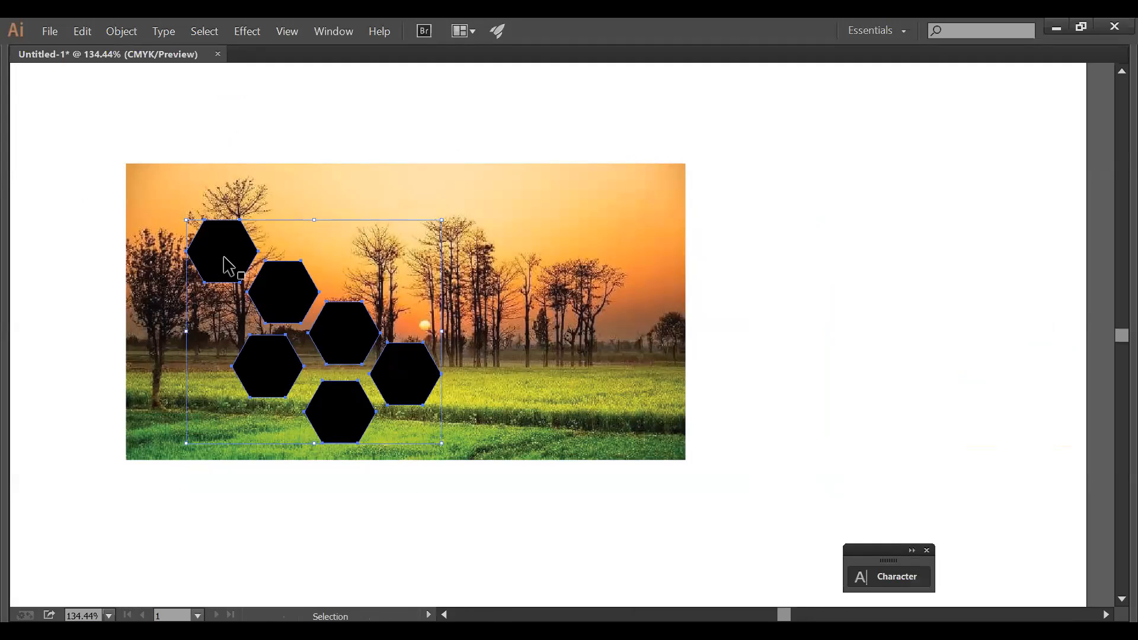
{"action": "key", "text": "Tab"}
{"action": "left_click", "coordinate": [262, 183]}
{"action": "left_click", "coordinate": [390, 368]}
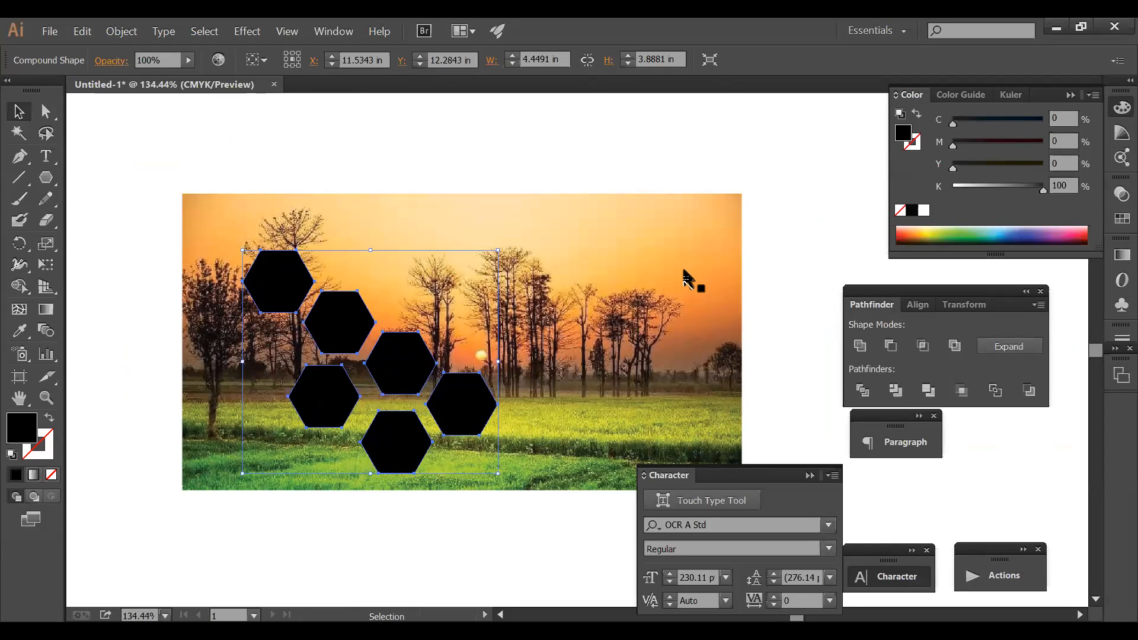
{"action": "key", "text": "Delete"}
- Draw a black hexagon and move it onto the photo's upper-left area
{"action": "left_click", "coordinate": [45, 179]}
{"action": "left_click_drag", "start_coordinate": [191, 243], "coordinate": [144, 243]}
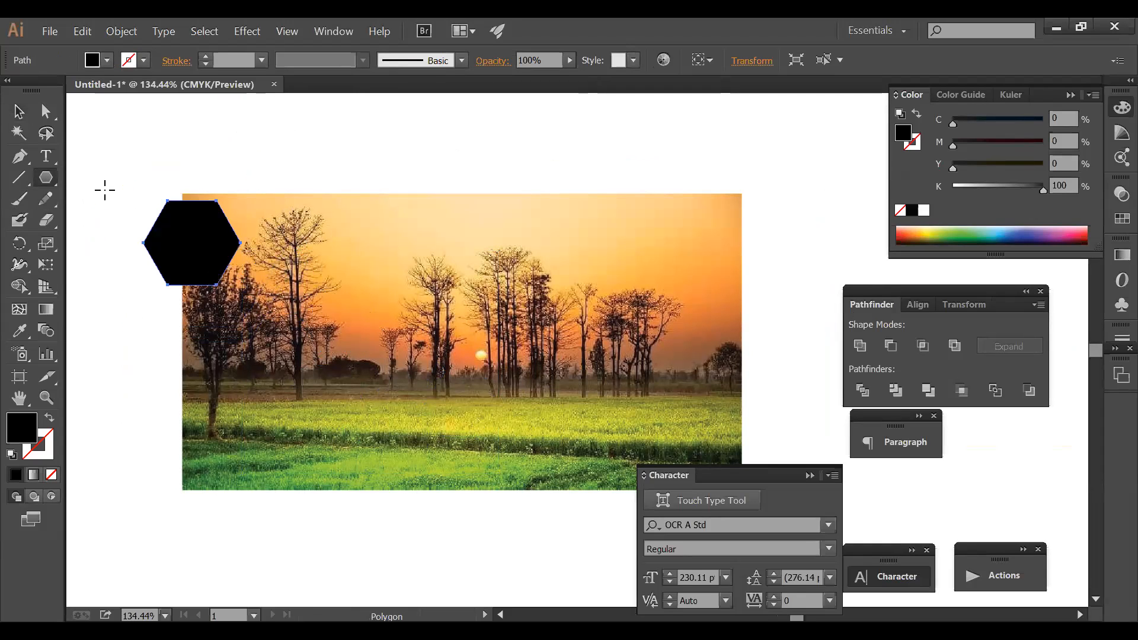
{"action": "left_click", "coordinate": [18, 111]}
{"action": "left_click_drag", "start_coordinate": [208, 264], "coordinate": [290, 296]}
- Place five copies of the hexagon scattered across the sunset photo
{"action": "left_click_drag", "start_coordinate": [378, 308], "coordinate": [305, 385]}
{"action": "left_click_drag", "start_coordinate": [304, 386], "coordinate": [435, 408]}
{"action": "left_click_drag", "start_coordinate": [435, 408], "coordinate": [493, 289]}
{"action": "left_click_drag", "start_coordinate": [493, 289], "coordinate": [542, 398]}
- Select all six hexagons and group them with Ctrl+G
{"action": "left_click", "coordinate": [450, 411], "text": "shift"}
{"action": "left_click", "coordinate": [500, 297], "text": "shift"}
{"action": "left_click", "coordinate": [300, 379], "text": "shift"}
{"action": "left_click", "coordinate": [297, 288], "text": "shift"}
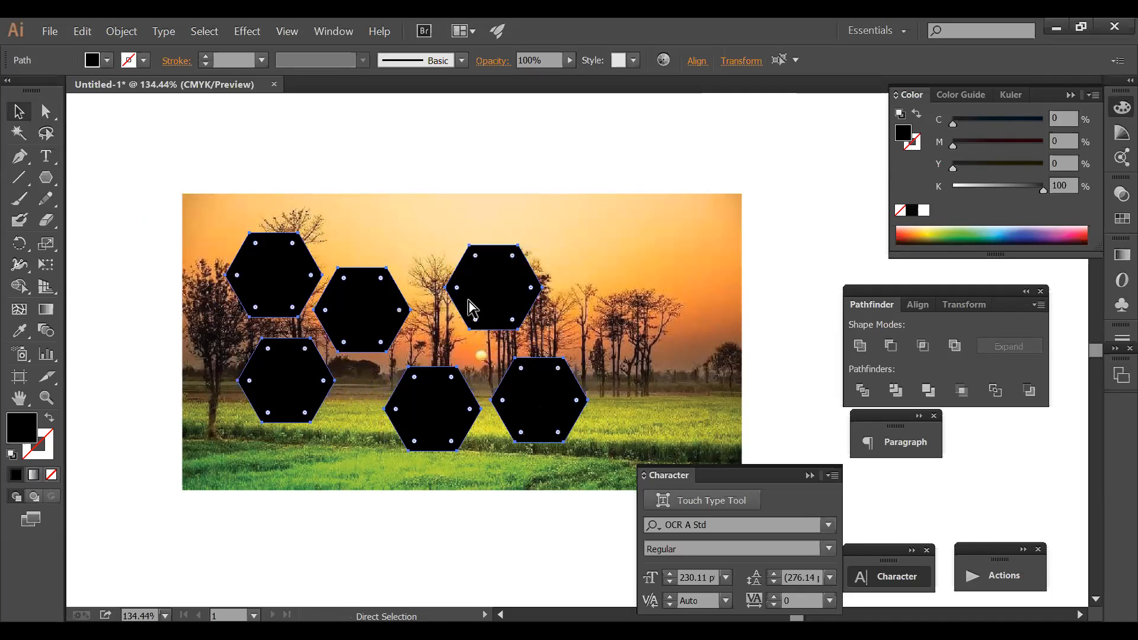
{"action": "key", "text": "ctrl+g"}
{"action": "key", "text": "v"}
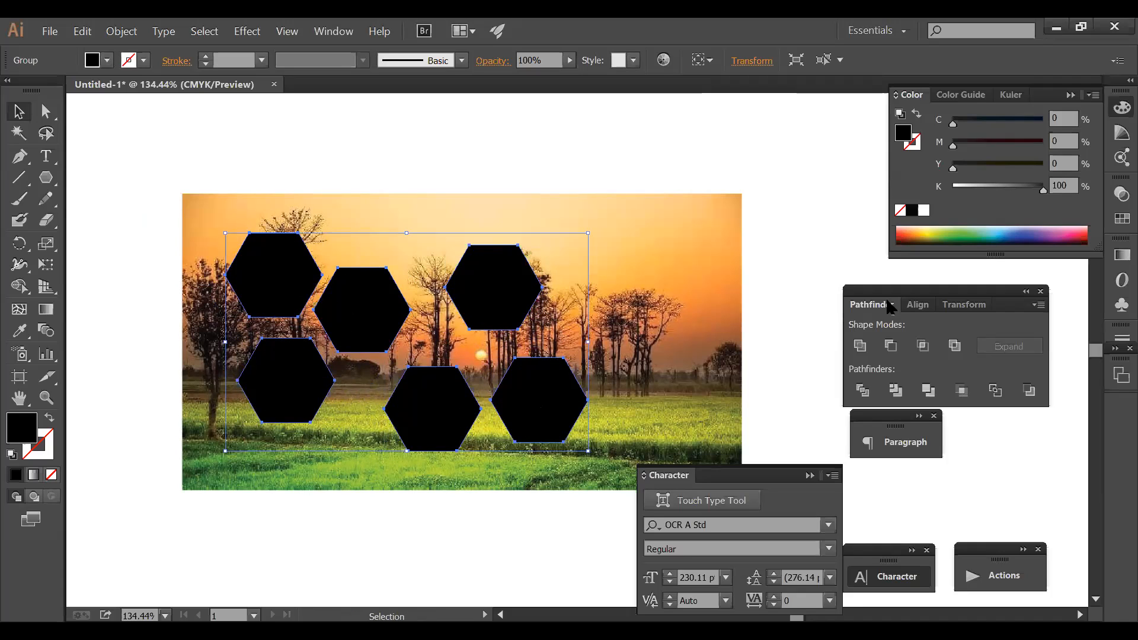
- Merge the six hexagons into one compound shape with Pathfinder's Make Compound Shape
{"action": "left_click", "coordinate": [1037, 304]}
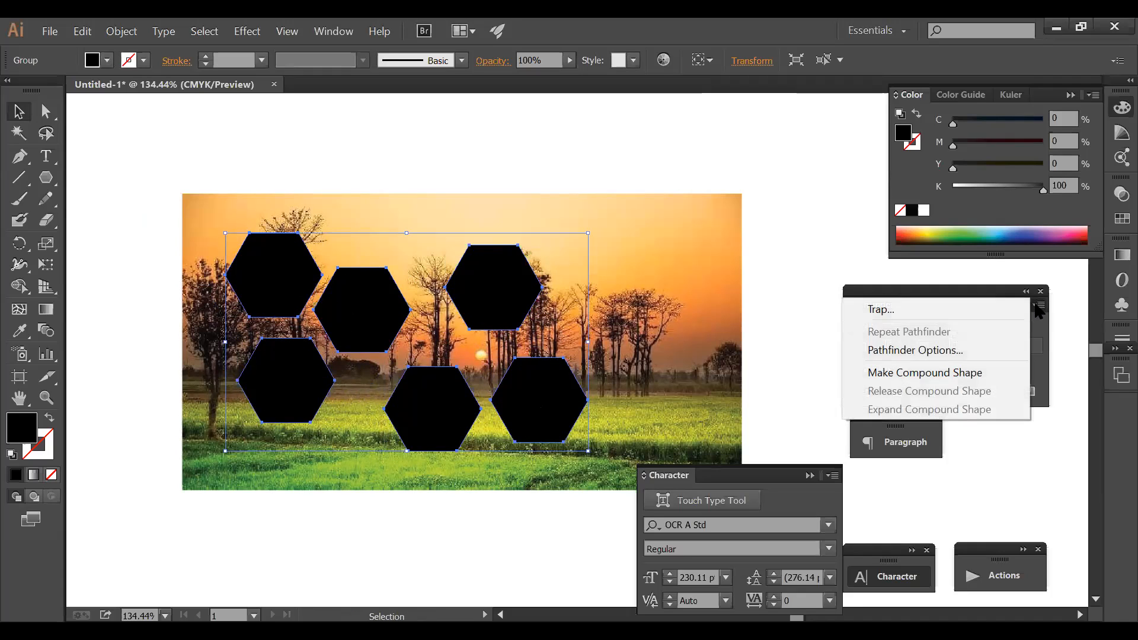
{"action": "left_click", "coordinate": [932, 373]}
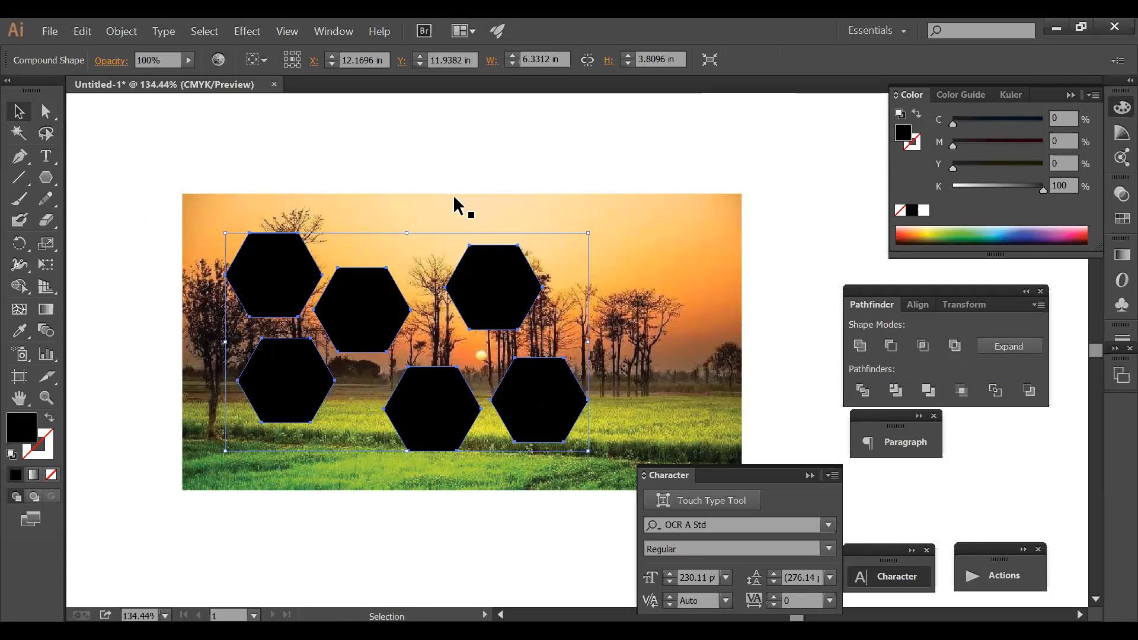
{"action": "left_click", "coordinate": [421, 216], "text": "shift"}
{"action": "left_click", "coordinate": [467, 164]}
{"action": "left_click", "coordinate": [513, 305]}
{"action": "key", "text": "a"}
- Select the photo together with the hexagon shape and clip the photo to it (Ctrl+7)
{"action": "left_click", "coordinate": [462, 224]}
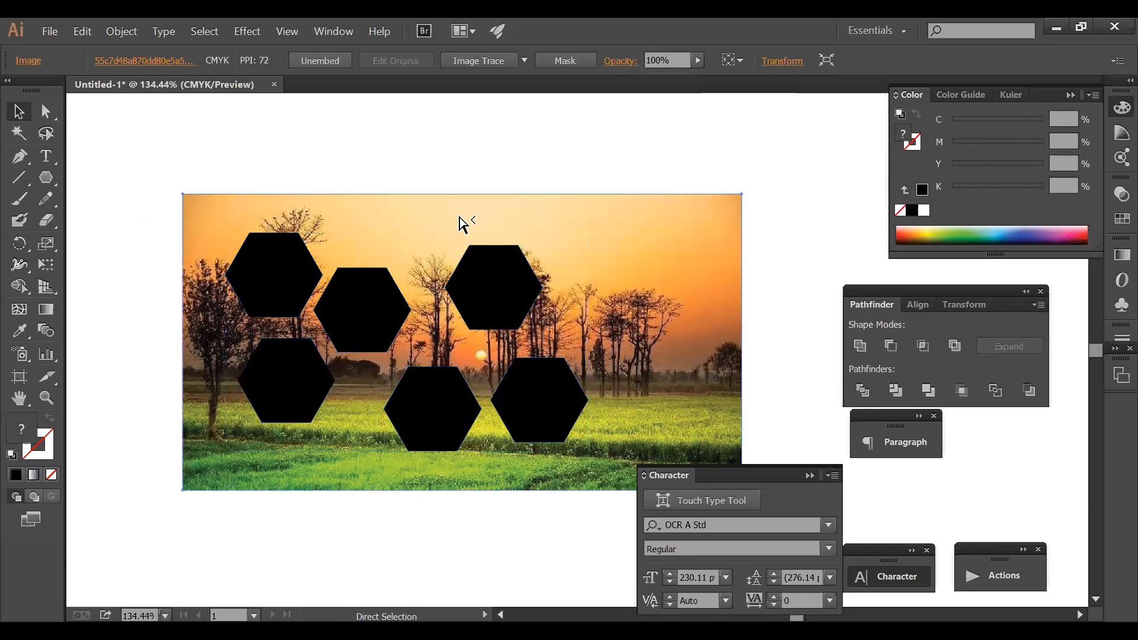
{"action": "left_click", "coordinate": [459, 224]}
{"action": "key", "text": "v"}
{"action": "left_click", "coordinate": [510, 285], "text": "shift"}
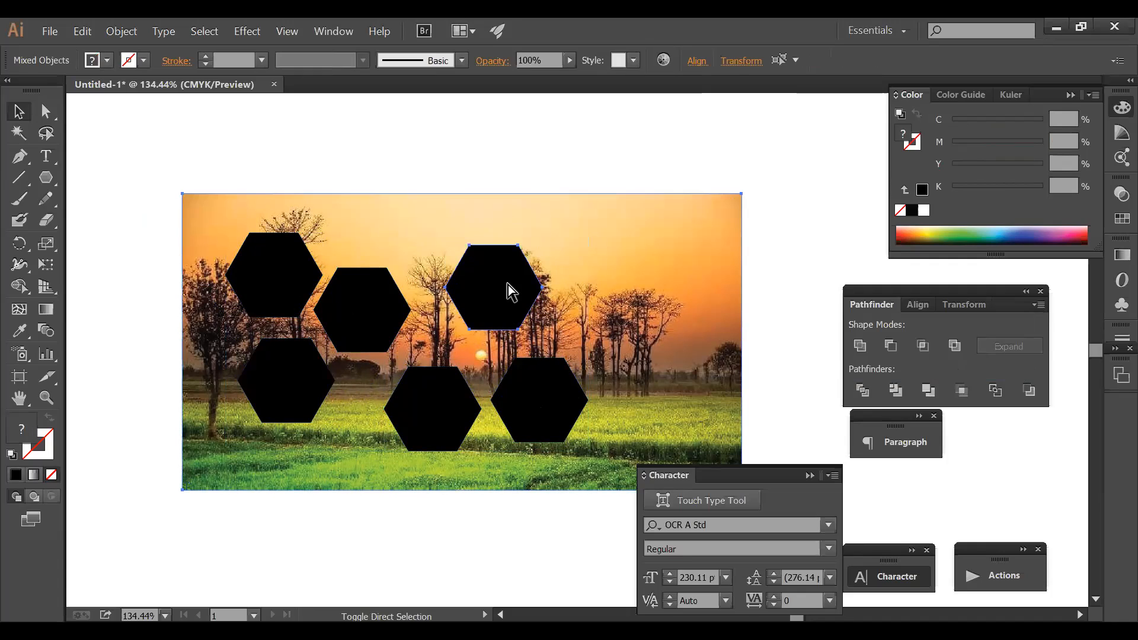
{"action": "left_click", "coordinate": [247, 204], "text": "shift"}
{"action": "left_click", "coordinate": [386, 211], "text": "shift"}
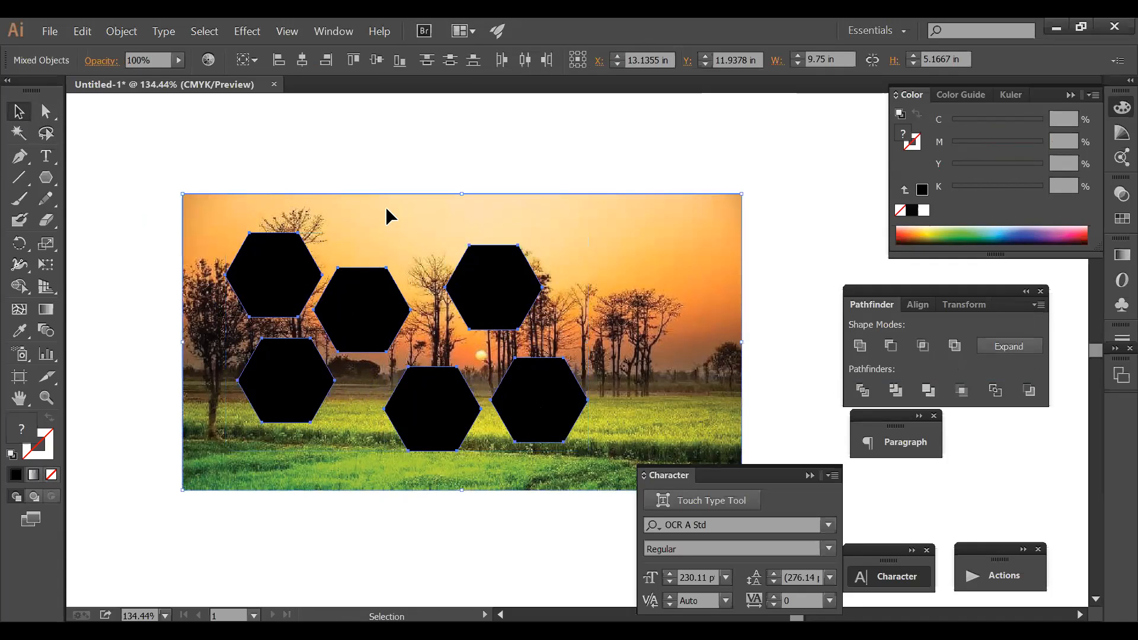
{"action": "key", "text": "ctrl+7"}
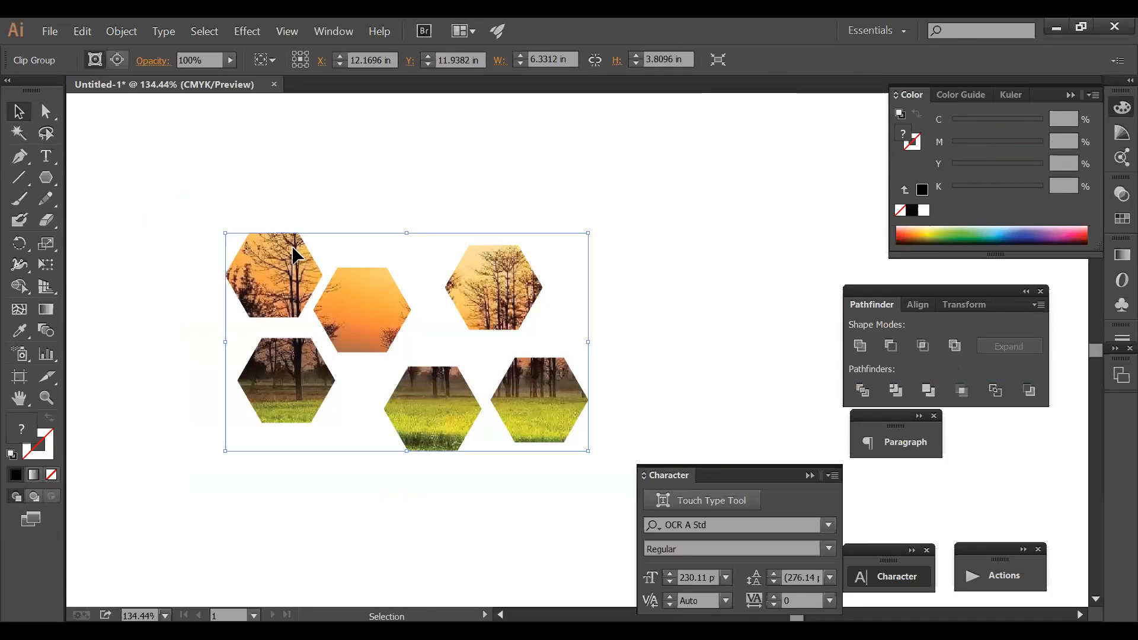
{"action": "left_click", "coordinate": [349, 183]}
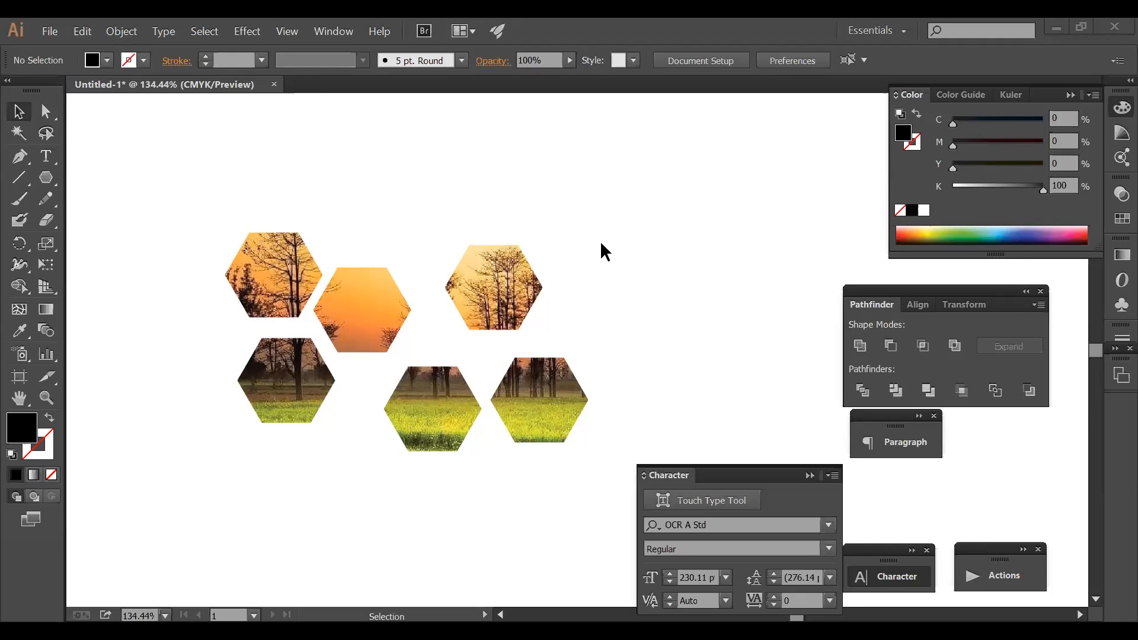
- Zoom out to 100% and recentre the view on the clipped hexagon artwork
{"action": "left_click", "coordinate": [585, 303], "text": "ctrl+alt"}
{"action": "left_click_drag", "start_coordinate": [528, 353], "coordinate": [490, 193]}
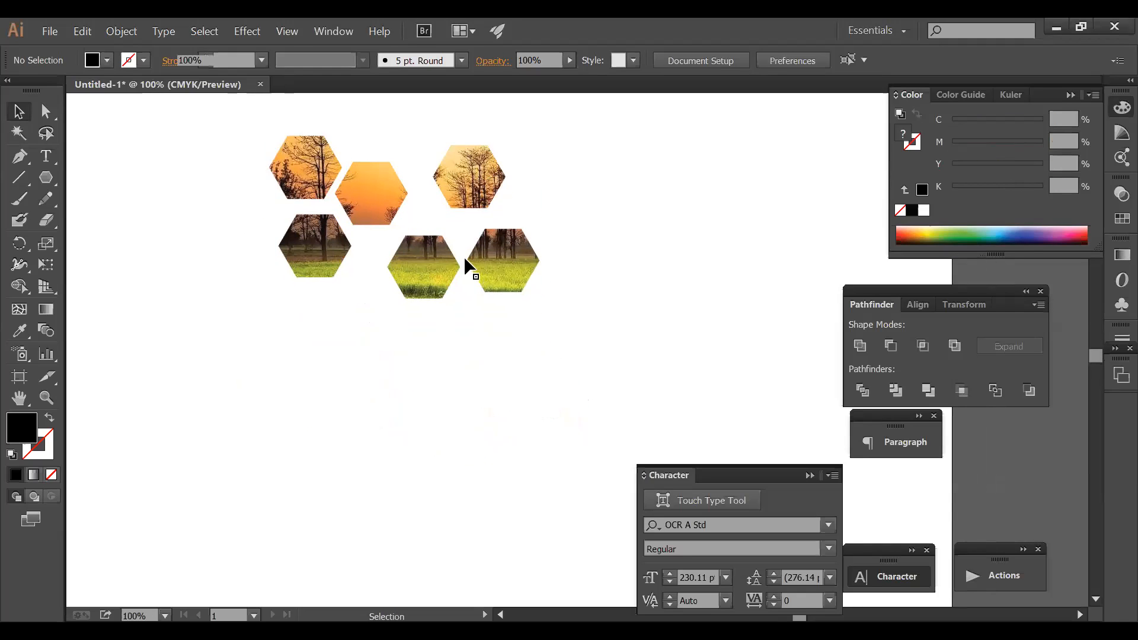
- Undo the accidental move of the hexagon photo group and release its clipping mask (Ctrl+Alt+7)
{"action": "left_click_drag", "start_coordinate": [462, 254], "coordinate": [460, 252]}
{"action": "left_click_drag", "start_coordinate": [512, 281], "coordinate": [548, 322]}
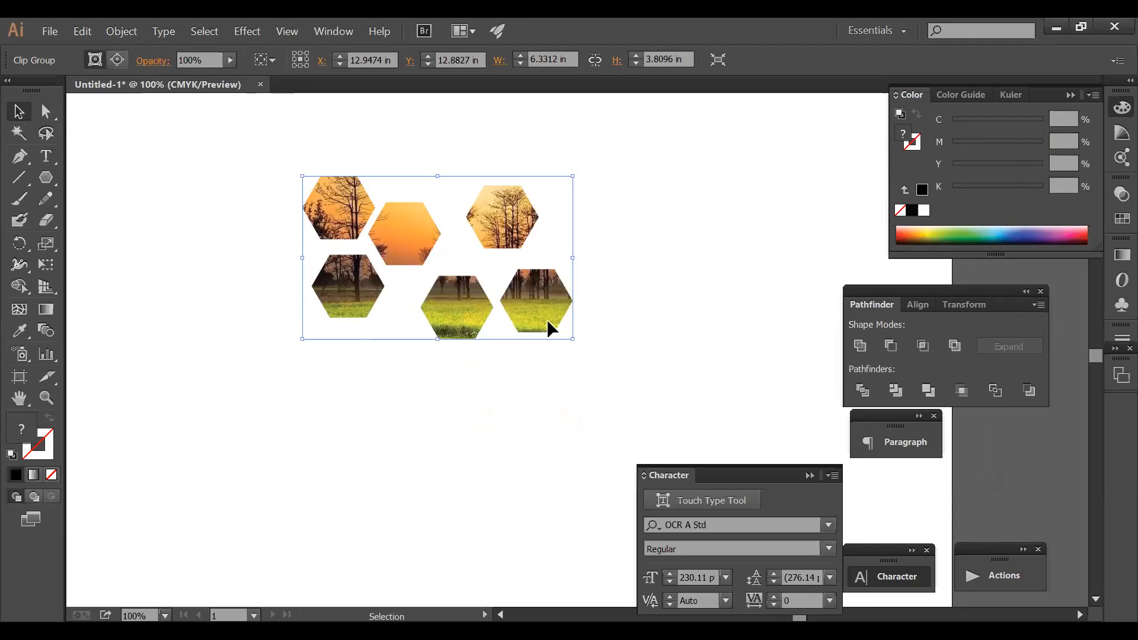
{"action": "left_click", "coordinate": [626, 311]}
{"action": "key", "text": "ctrl+z"}
{"action": "key", "text": "ctrl+z"}
{"action": "key", "text": "ctrl+alt+7"}
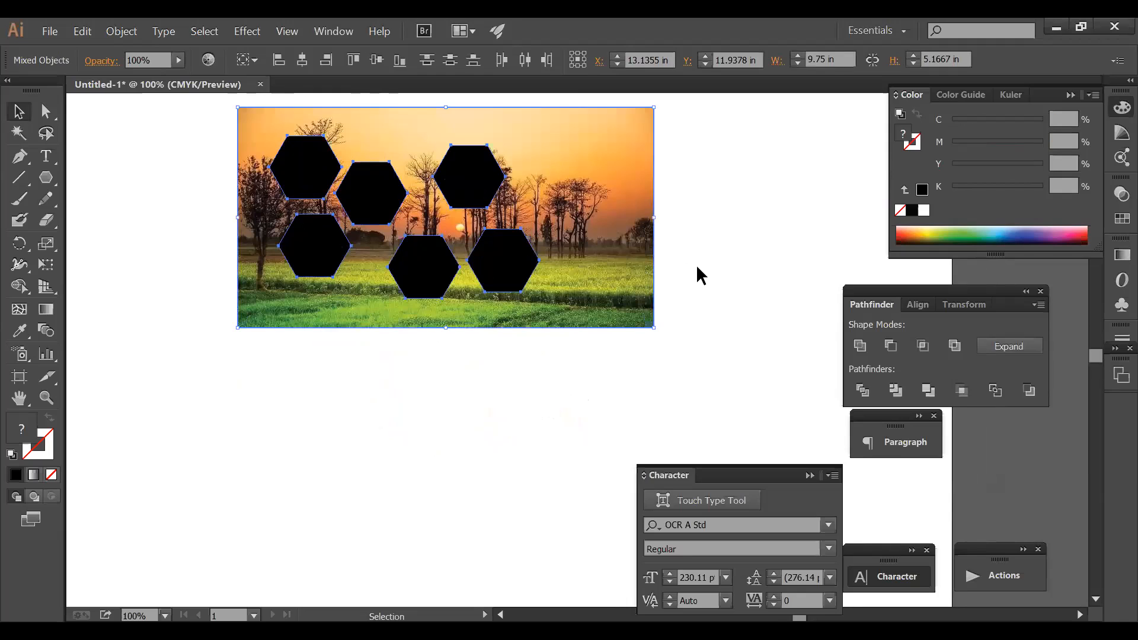
{"action": "left_click", "coordinate": [693, 267]}
{"action": "left_click", "coordinate": [501, 268]}
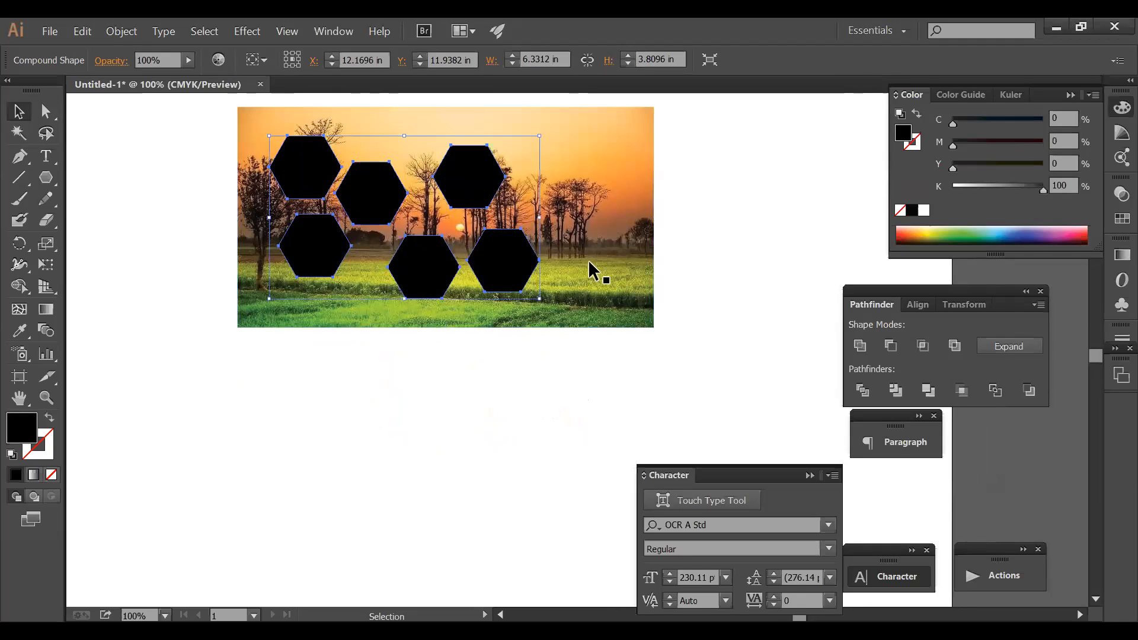
{"action": "left_click", "coordinate": [695, 249]}
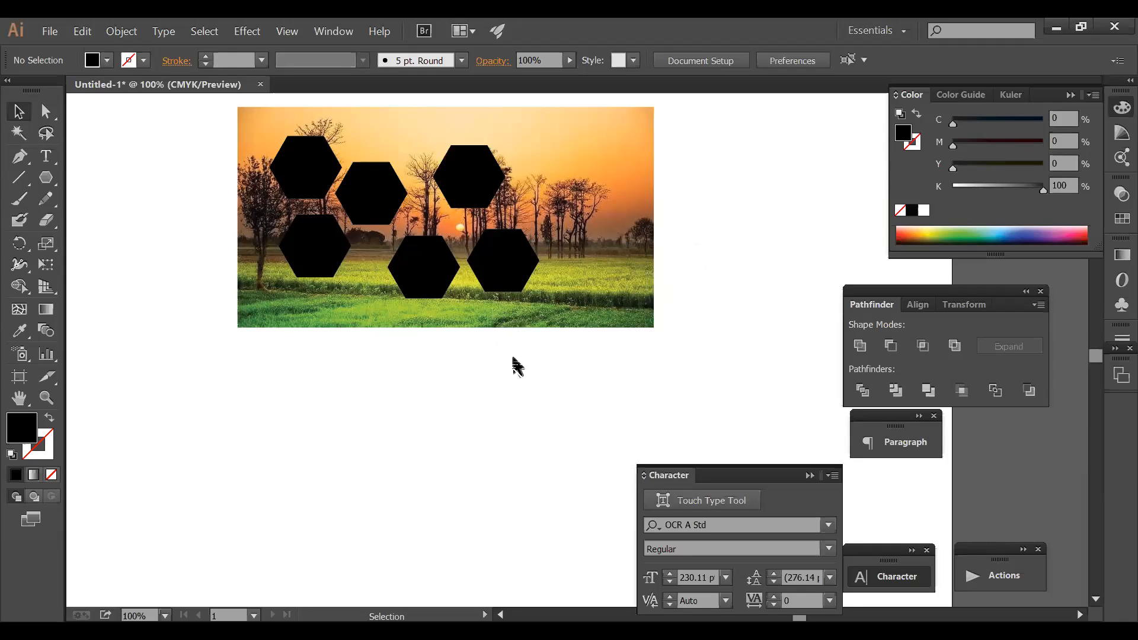
{"action": "left_click", "coordinate": [531, 355], "text": "ctrl+alt"}
{"action": "left_click_drag", "start_coordinate": [524, 373], "coordinate": [490, 415]}
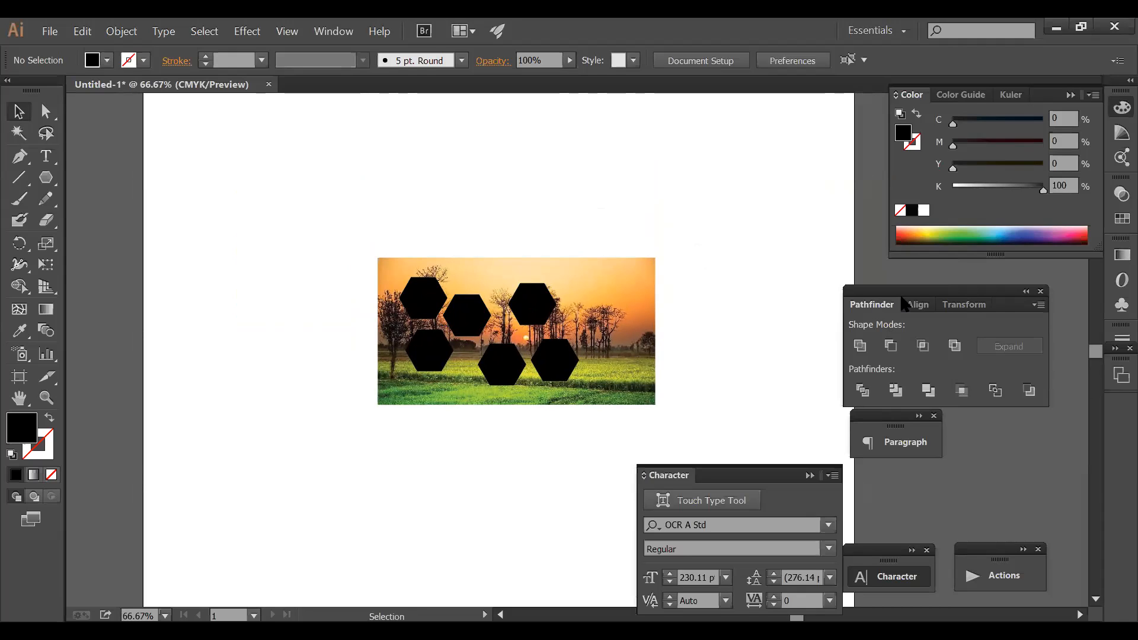
{"action": "left_click_drag", "start_coordinate": [903, 304], "coordinate": [888, 268]}
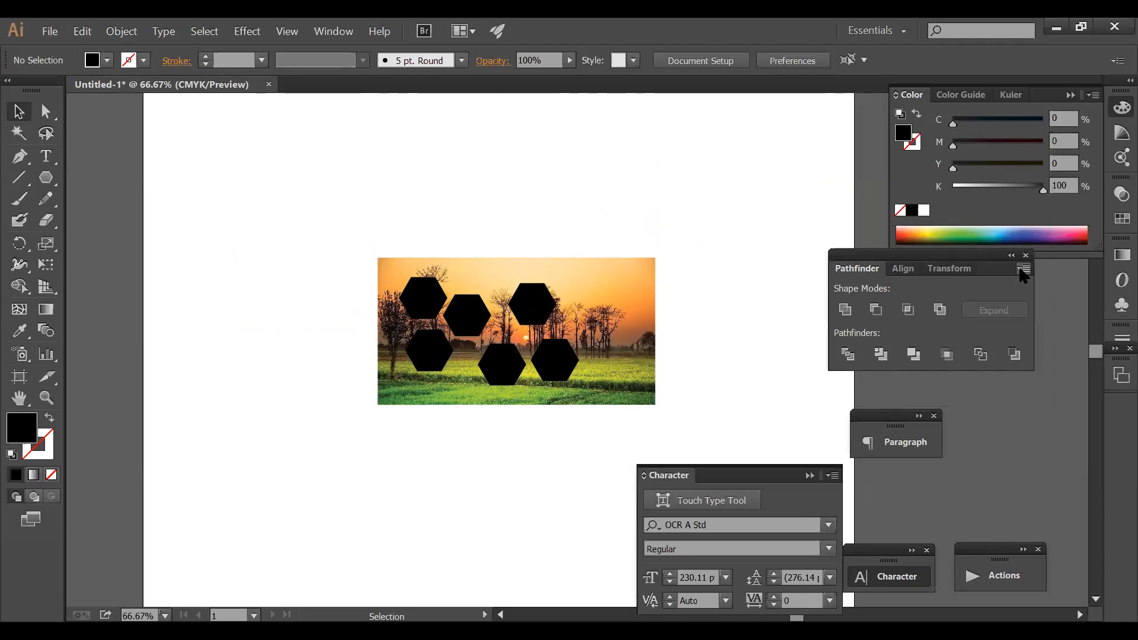
{"action": "left_click", "coordinate": [1023, 270]}
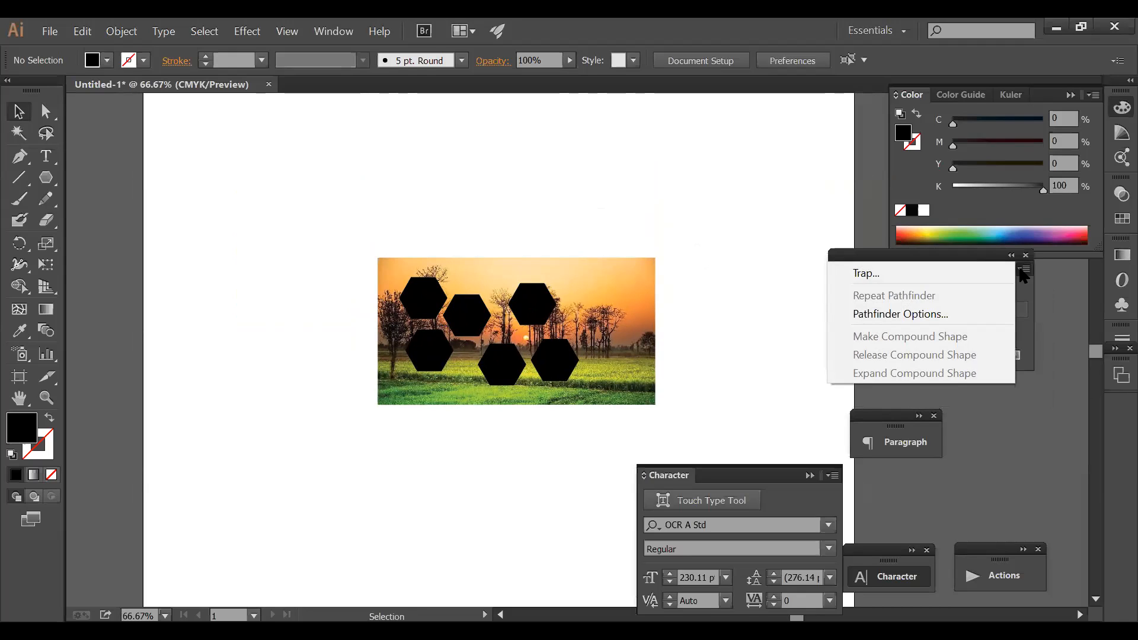
{"action": "left_click", "coordinate": [567, 365]}
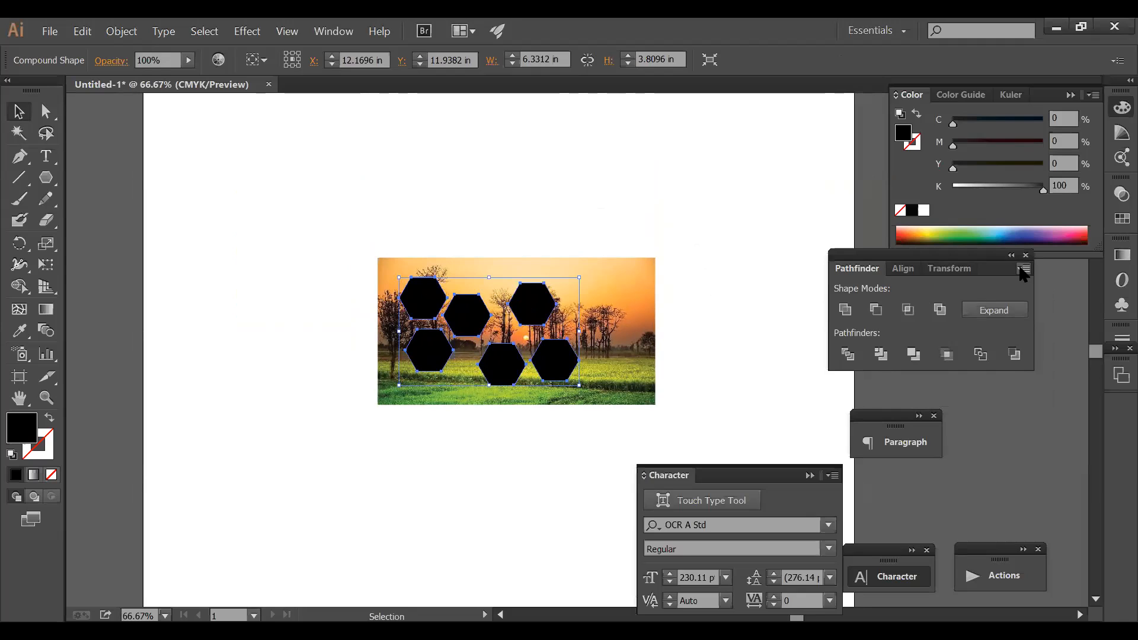
{"action": "left_click", "coordinate": [1023, 270]}
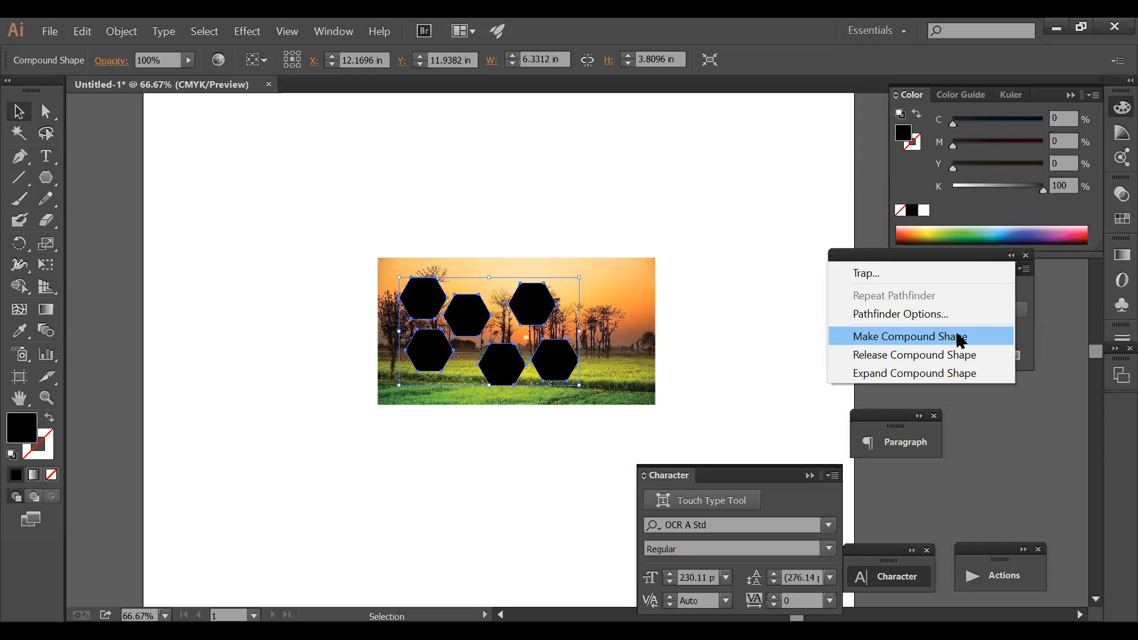
{"action": "left_click", "coordinate": [649, 211]}
{"action": "left_click", "coordinate": [553, 318]}
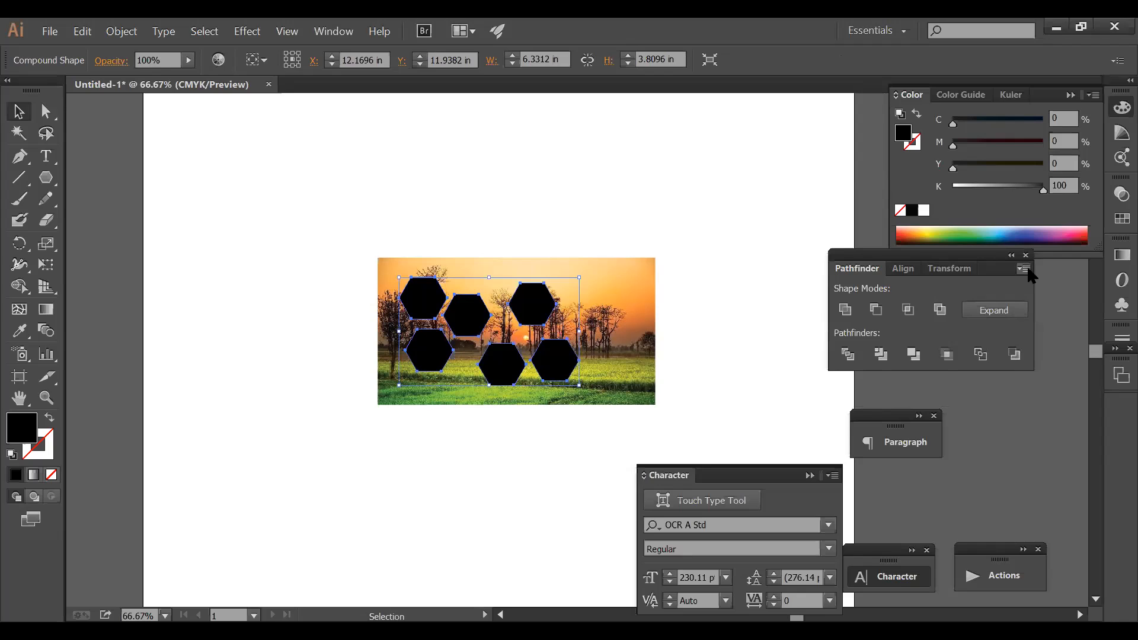
{"action": "left_click", "coordinate": [1023, 269]}
{"action": "left_click", "coordinate": [640, 307]}
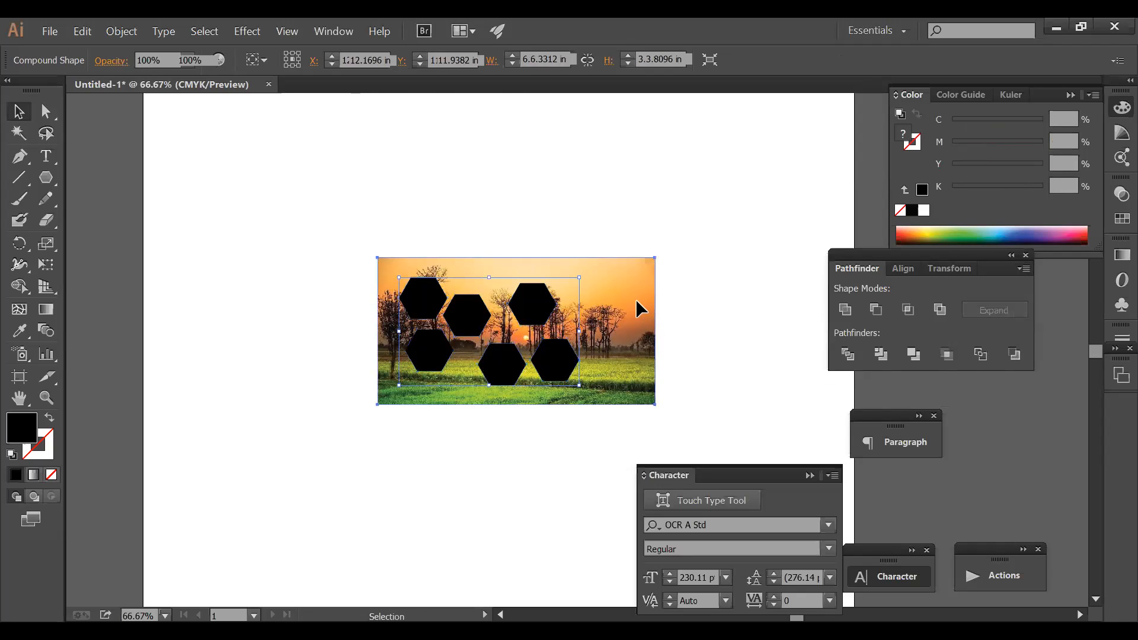
{"action": "key", "text": "ctrl+a"}
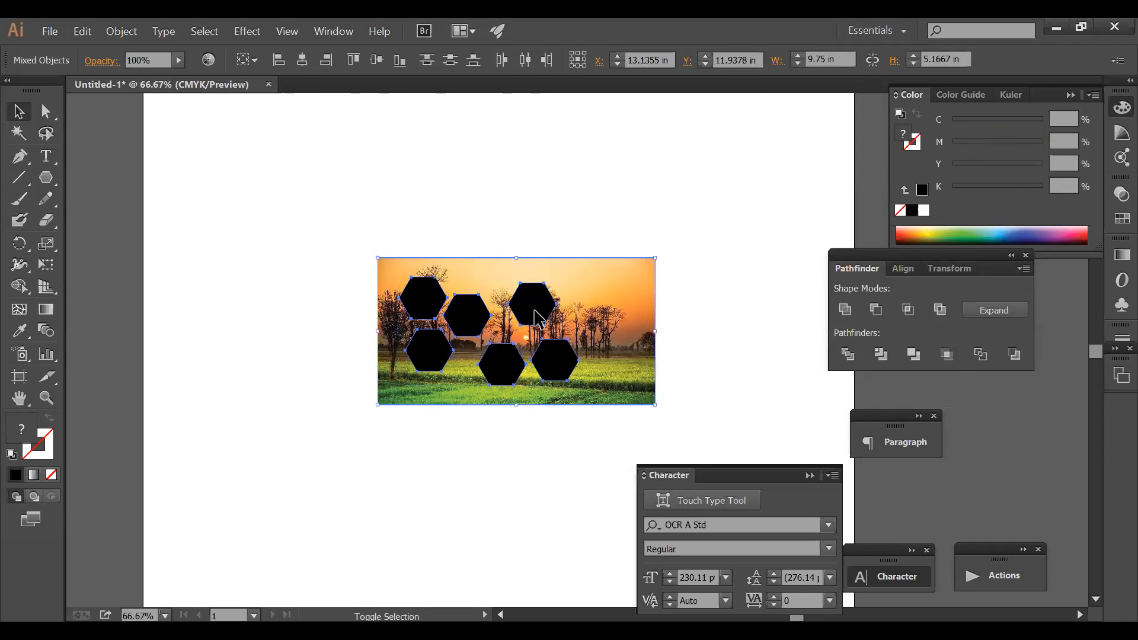
{"action": "left_click", "coordinate": [1020, 270]}
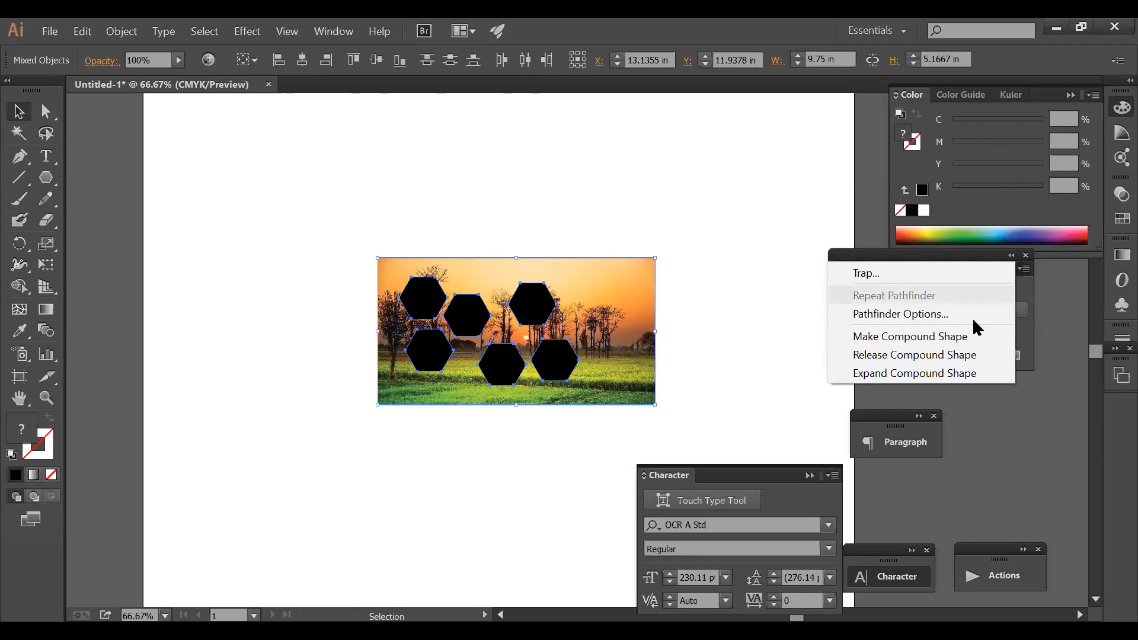
{"action": "left_click", "coordinate": [655, 222]}
{"action": "left_click", "coordinate": [521, 304]}
{"action": "left_click", "coordinate": [708, 302]}
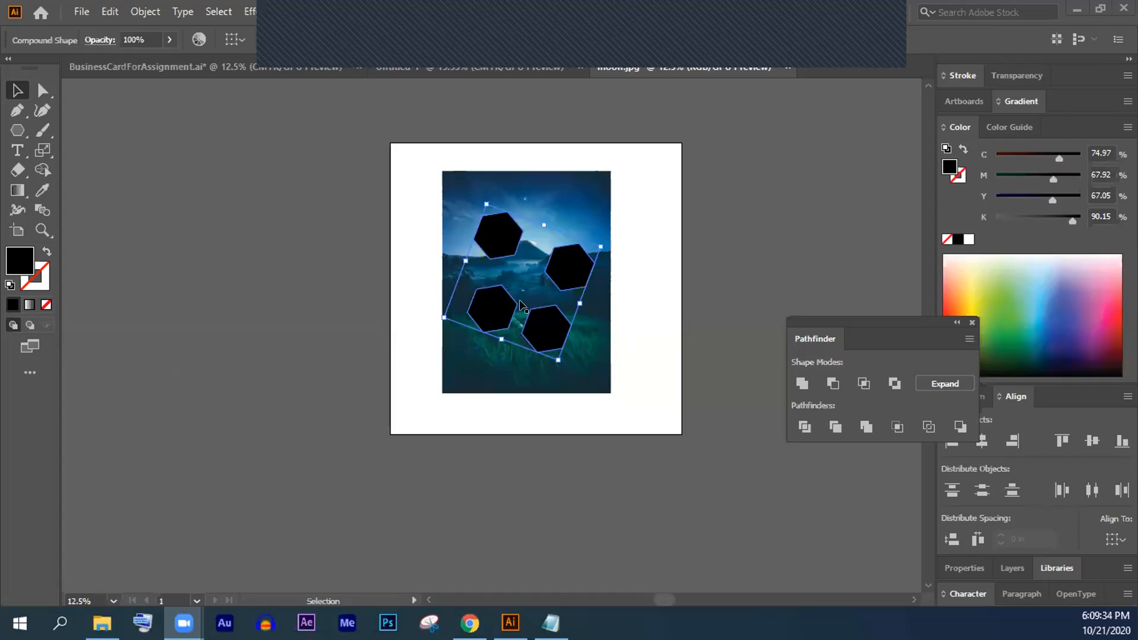
- Reposition the hexagons over the photo, make them a compound shape, and clip the photo with Ctrl+7
{"action": "left_click_drag", "start_coordinate": [482, 304], "coordinate": [569, 273]}
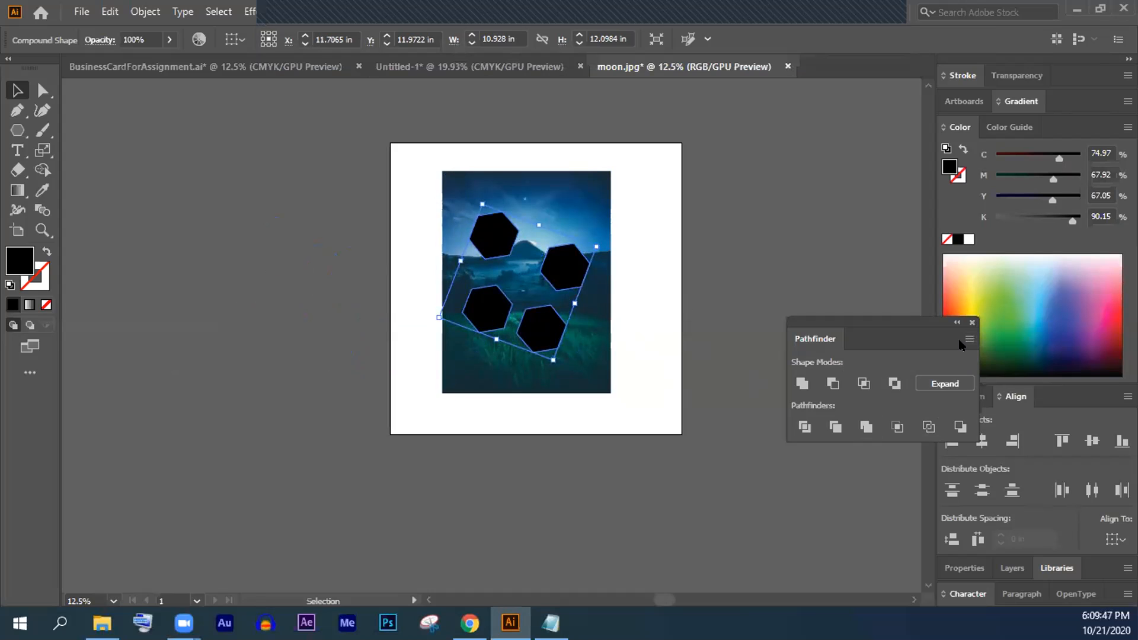
{"action": "left_click", "coordinate": [969, 340]}
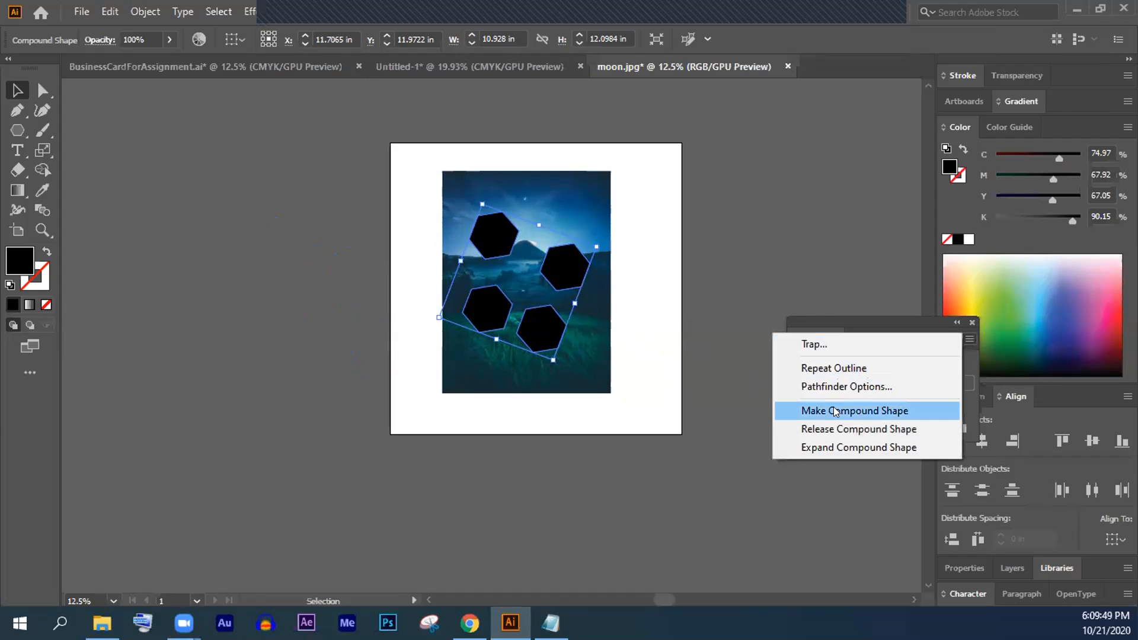
{"action": "left_click", "coordinate": [833, 410]}
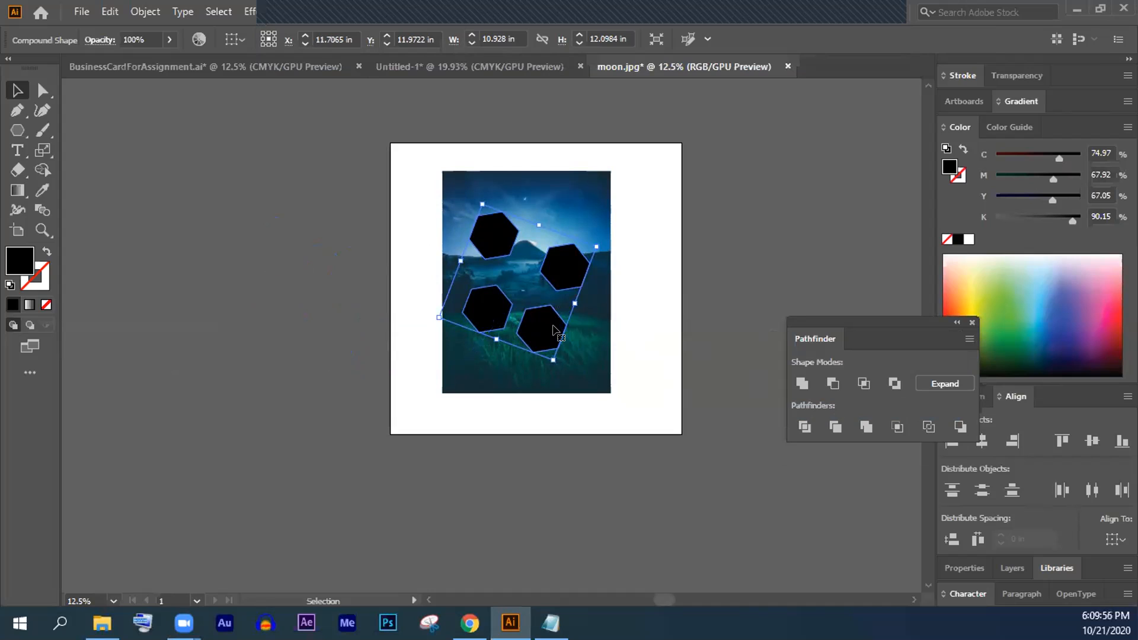
{"action": "left_click_drag", "start_coordinate": [646, 329], "coordinate": [565, 294]}
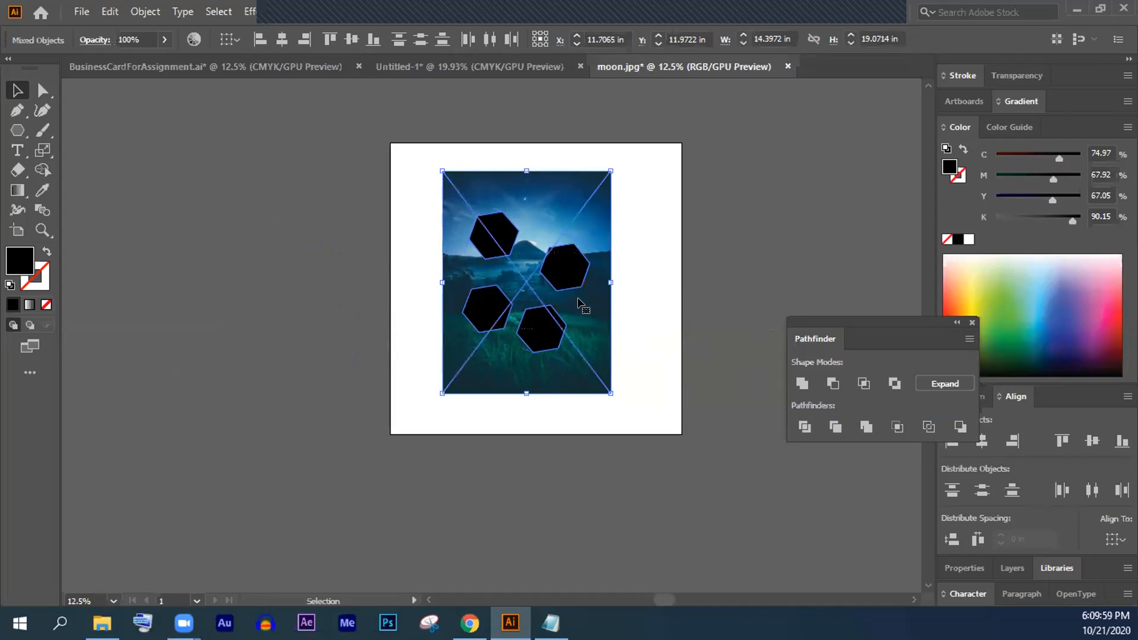
{"action": "key", "text": "a"}
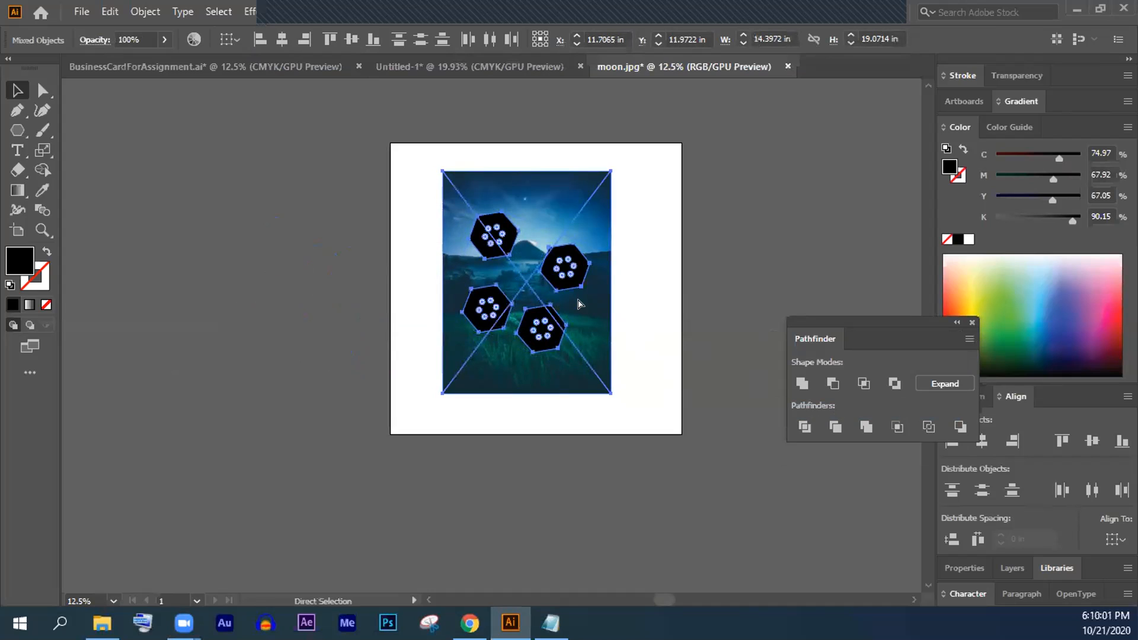
{"action": "key", "text": "ctrl+7"}
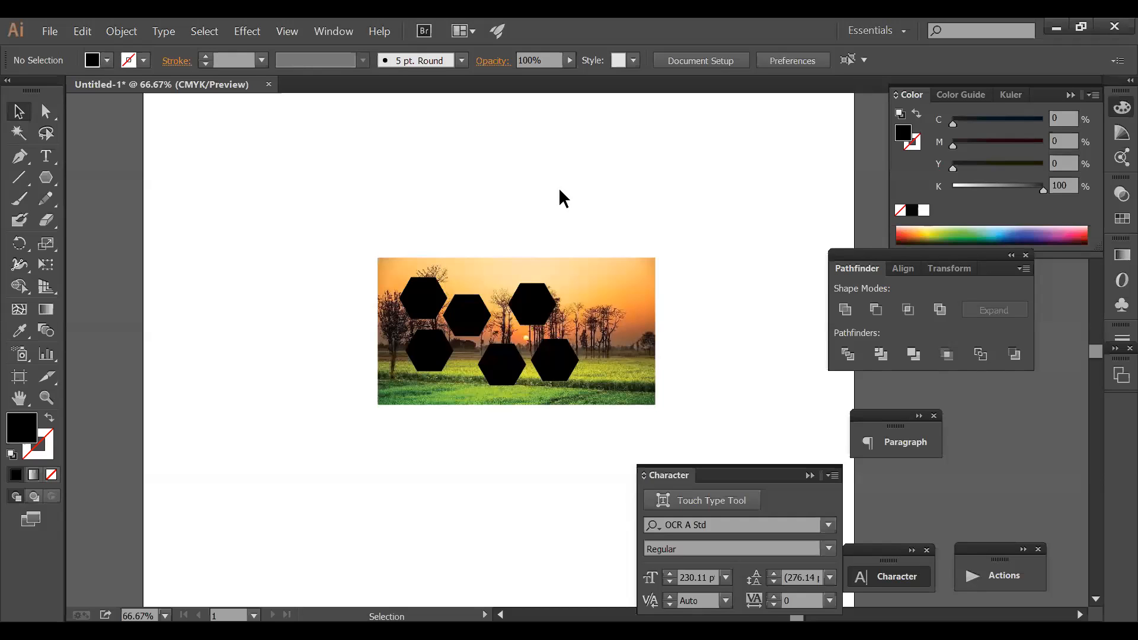
- Marquee-select the landscape photo and all hexagons and delete them
{"action": "key", "text": "space"}
{"action": "left_click_drag", "start_coordinate": [610, 388], "coordinate": [525, 233]}
{"action": "key", "text": "ctrl+minus"}
{"action": "key", "text": "ctrl+minus"}
{"action": "left_click_drag", "start_coordinate": [404, 310], "coordinate": [626, 415]}
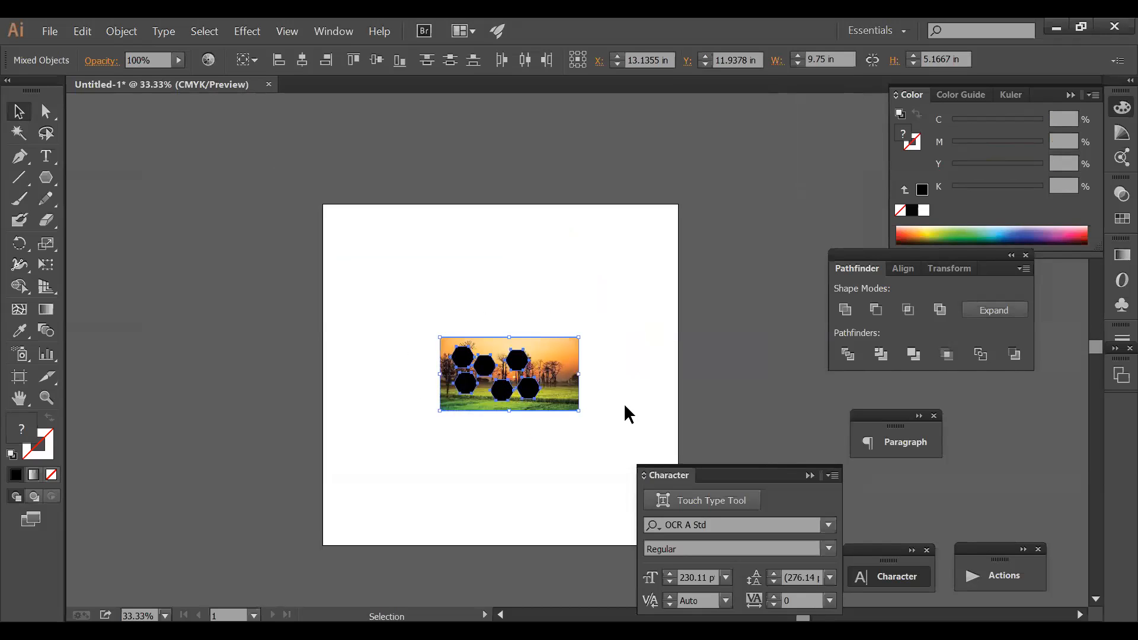
{"action": "key", "text": "Delete"}
- Zoom to 50% and recentre the now-empty artboard in the window
{"action": "key", "text": "ctrl+space"}
{"action": "left_click_drag", "start_coordinate": [337, 230], "coordinate": [679, 398]}
{"action": "key", "text": "space"}
{"action": "left_click_drag", "start_coordinate": [617, 295], "coordinate": [593, 235]}
{"action": "key", "text": "ctrl+alt+space"}
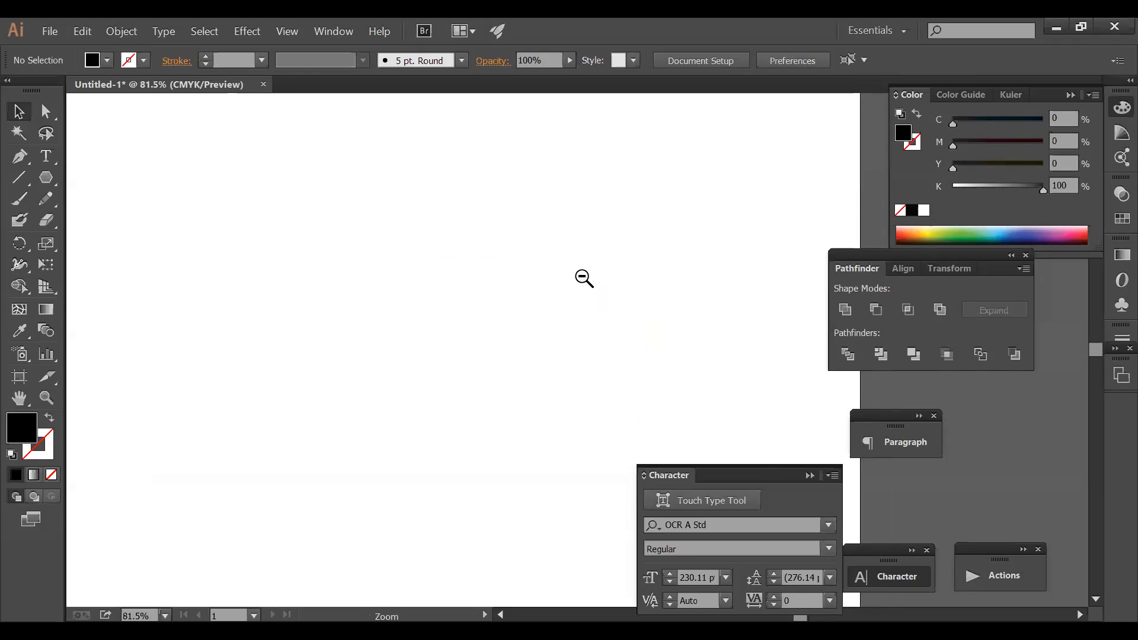
{"action": "left_click", "coordinate": [583, 278], "text": "ctrl+alt"}
{"action": "left_click", "coordinate": [583, 277], "text": "ctrl+alt"}
{"action": "key", "text": "space"}
{"action": "left_click_drag", "start_coordinate": [549, 329], "coordinate": [530, 230]}
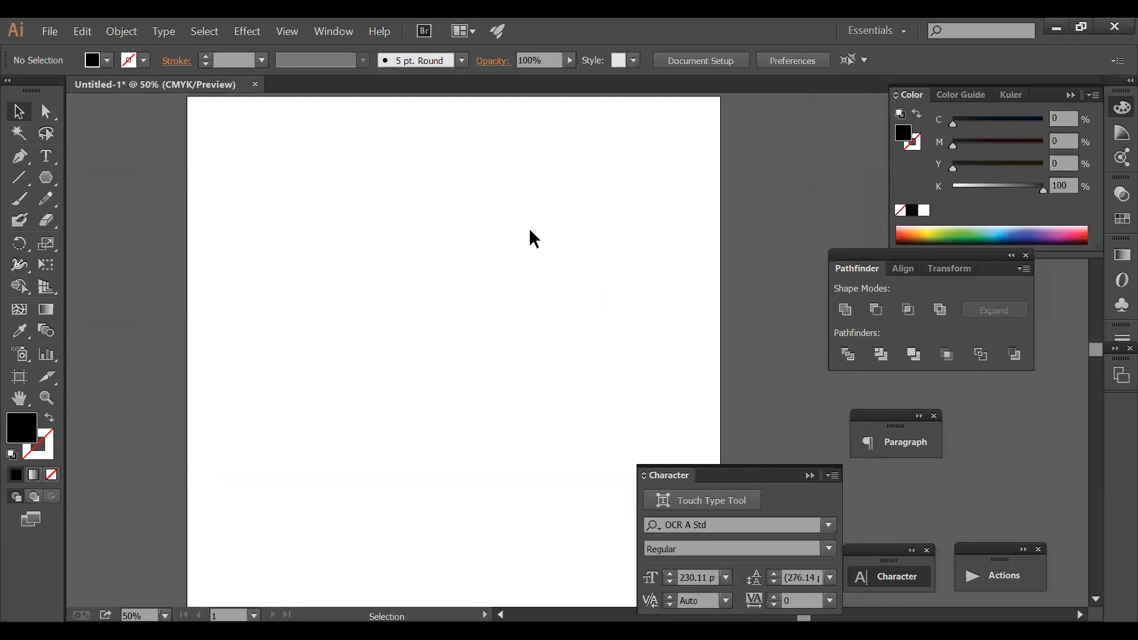
{"action": "left_click_drag", "start_coordinate": [538, 225], "coordinate": [488, 262]}
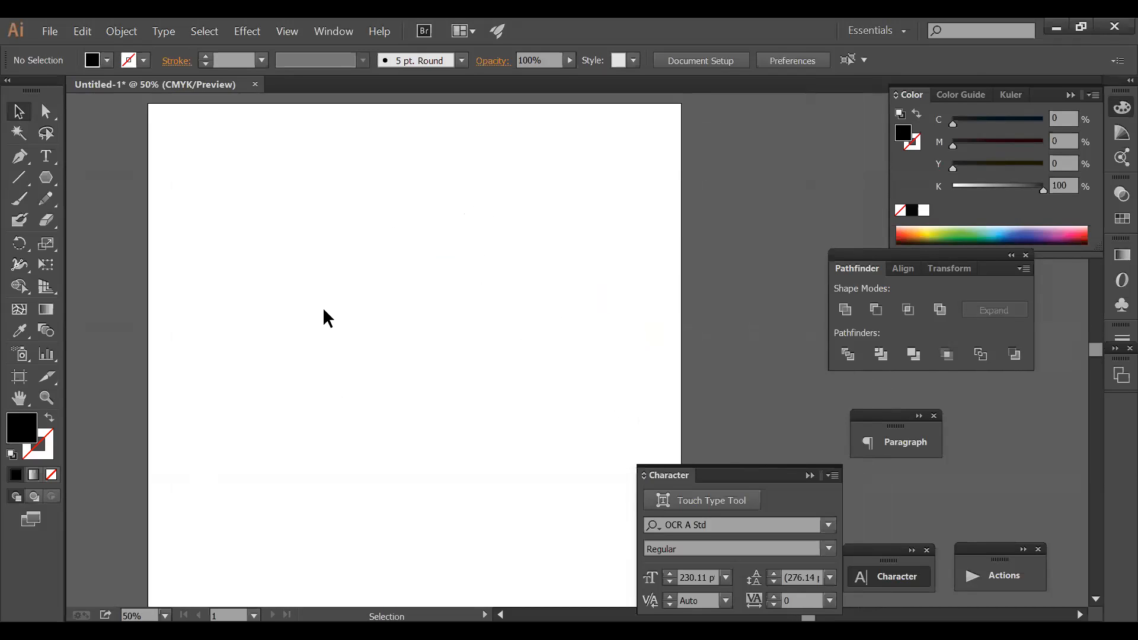
{"action": "left_click_drag", "start_coordinate": [50, 191], "coordinate": [119, 186]}
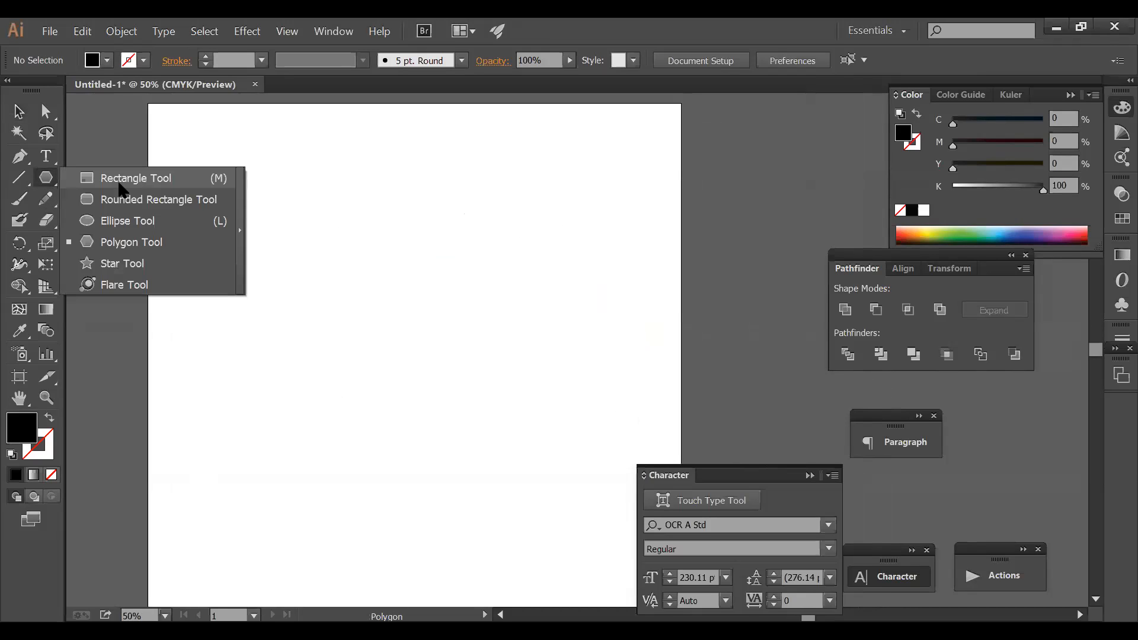
- Create a black rectangle 8.5 in wide by 11 in tall
{"action": "left_click", "coordinate": [321, 241]}
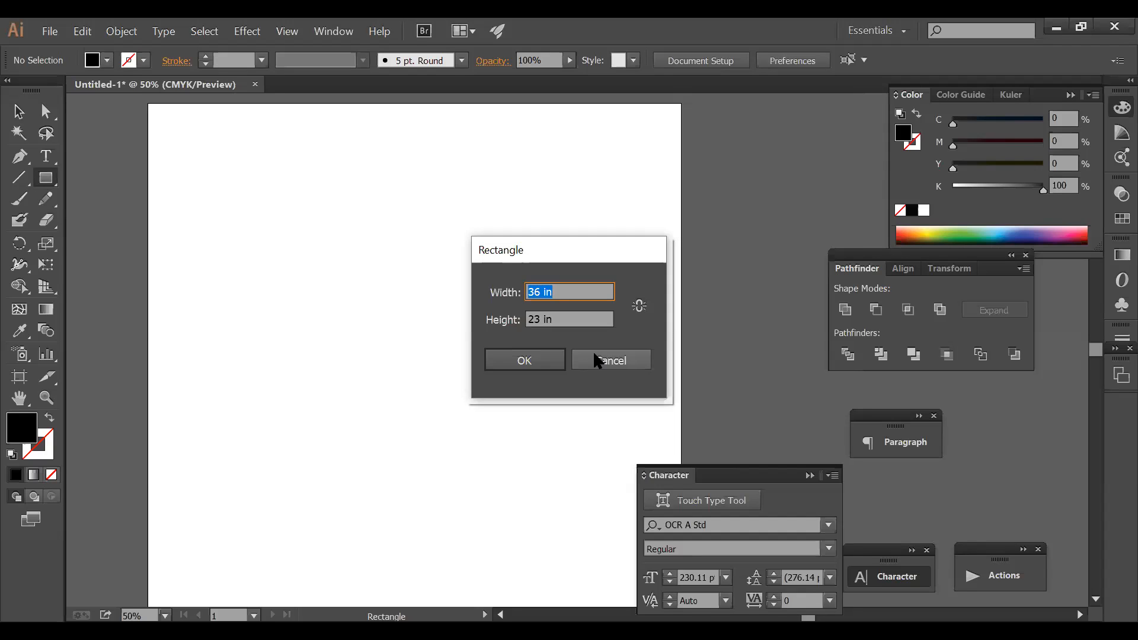
{"action": "type", "text": "8.5"}
{"action": "key", "text": "Tab"}
{"action": "type", "text": "11"}
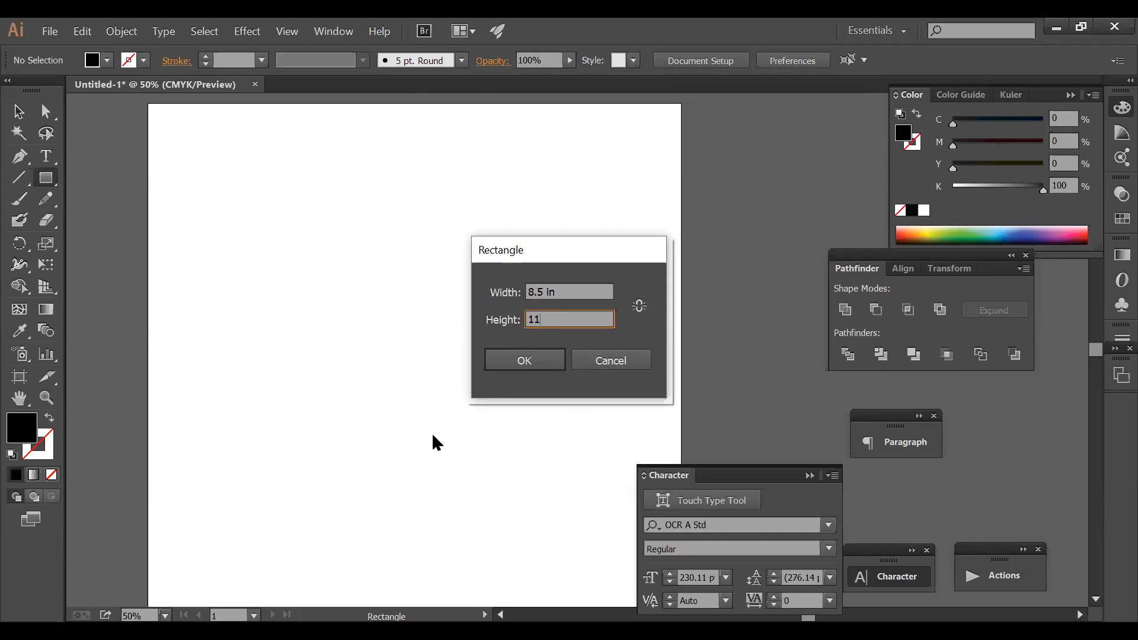
{"action": "key", "text": "Return"}
- Move the black rectangle slightly right and down on the artboard
{"action": "left_click", "coordinate": [18, 111]}
{"action": "left_click_drag", "start_coordinate": [350, 324], "coordinate": [360, 283]}
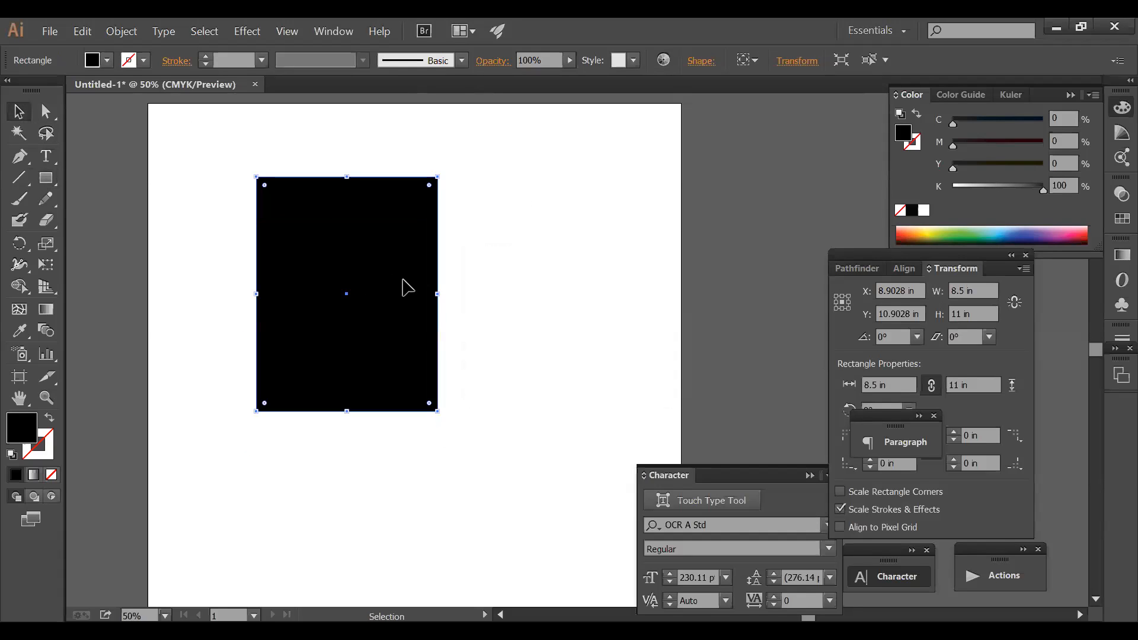
{"action": "left_click", "coordinate": [531, 305]}
{"action": "left_click", "coordinate": [349, 314]}
{"action": "left_click_drag", "start_coordinate": [410, 323], "coordinate": [413, 341]}
{"action": "left_click", "coordinate": [508, 330]}
{"action": "left_click", "coordinate": [388, 347]}
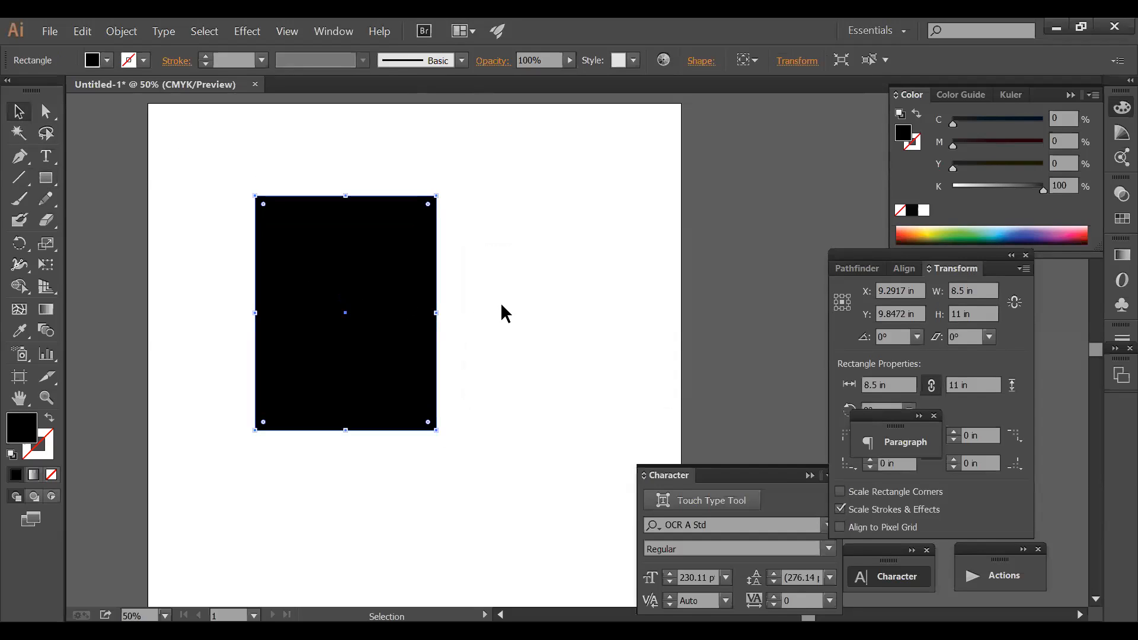
{"action": "left_click", "coordinate": [505, 313]}
{"action": "left_click", "coordinate": [398, 332]}
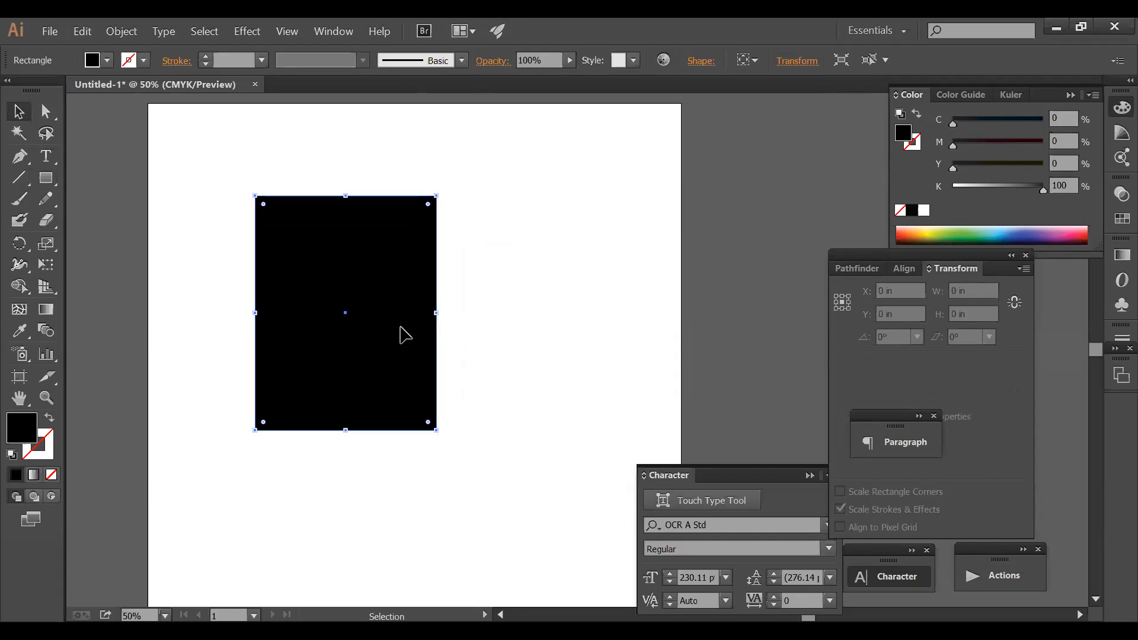
{"action": "left_click", "coordinate": [513, 326]}
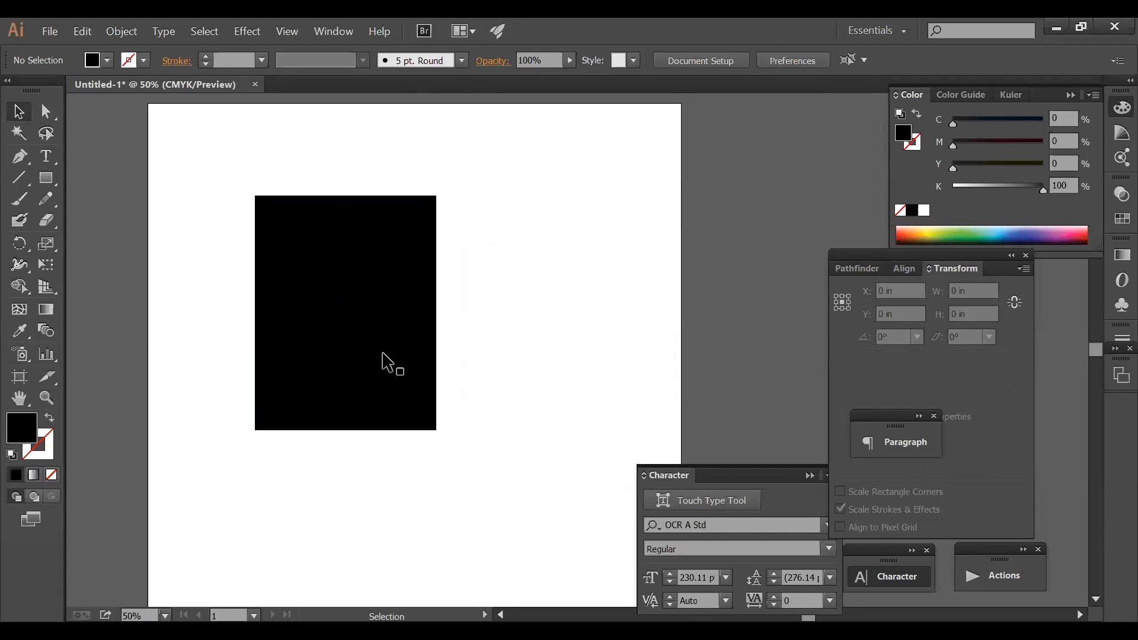
{"action": "left_click", "coordinate": [362, 336]}
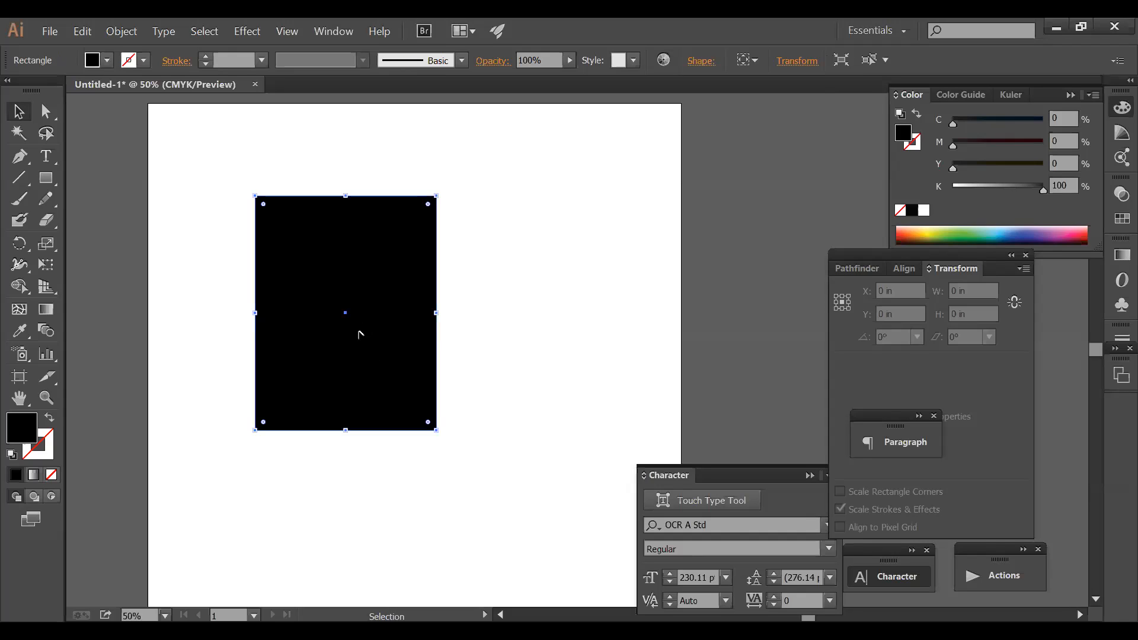
{"action": "mouse_move", "coordinate": [364, 331]}
{"action": "left_mouse_down"}
{"action": "mouse_move", "coordinate": [338, 322]}
{"action": "mouse_move", "coordinate": [378, 339]}
{"action": "mouse_move", "coordinate": [386, 330]}
{"action": "mouse_move", "coordinate": [339, 334]}
{"action": "mouse_move", "coordinate": [364, 330]}
{"action": "left_mouse_up"}
- Delete the black rectangle and create a new 8.5 × 11 in rectangle in its place
{"action": "key", "text": "Delete"}
{"action": "left_click", "coordinate": [46, 177]}
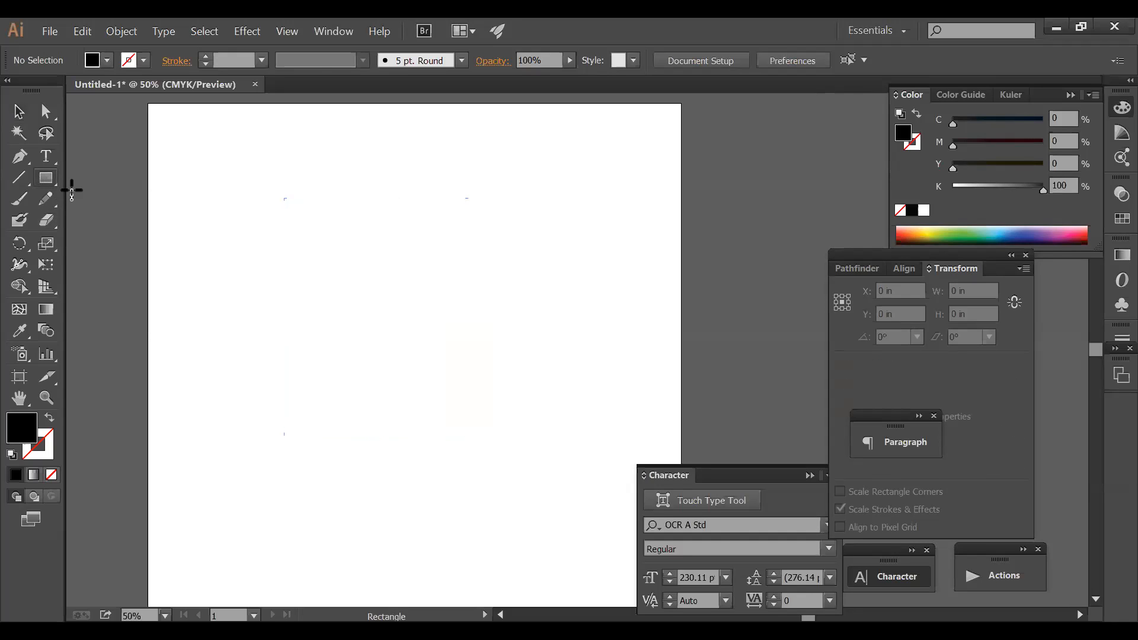
{"action": "left_click", "coordinate": [529, 307]}
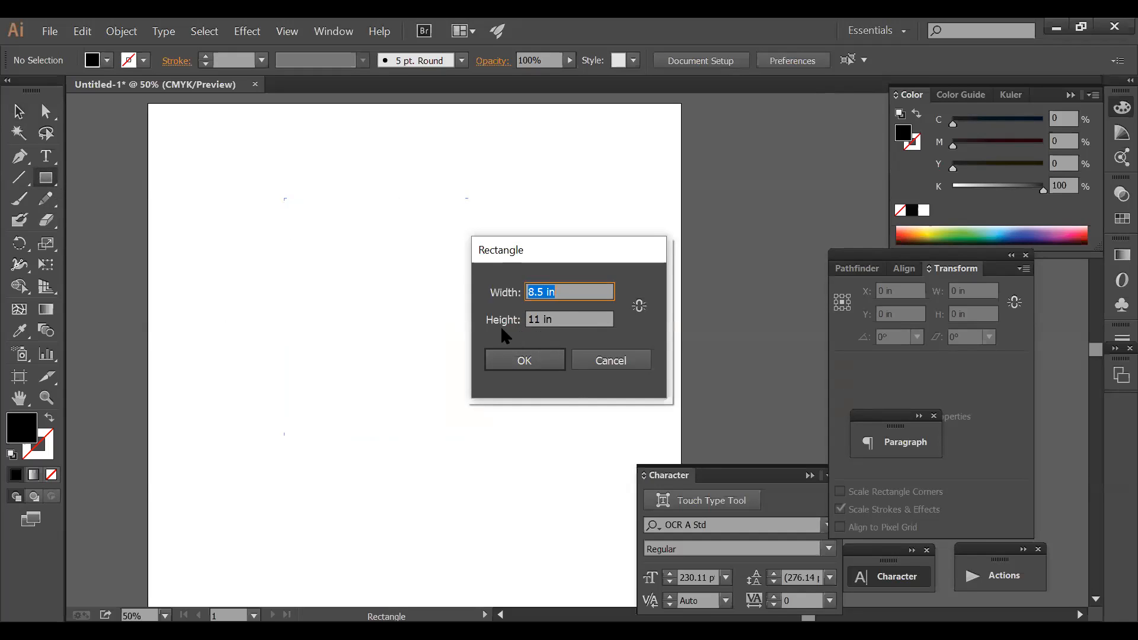
{"action": "left_click", "coordinate": [563, 320]}
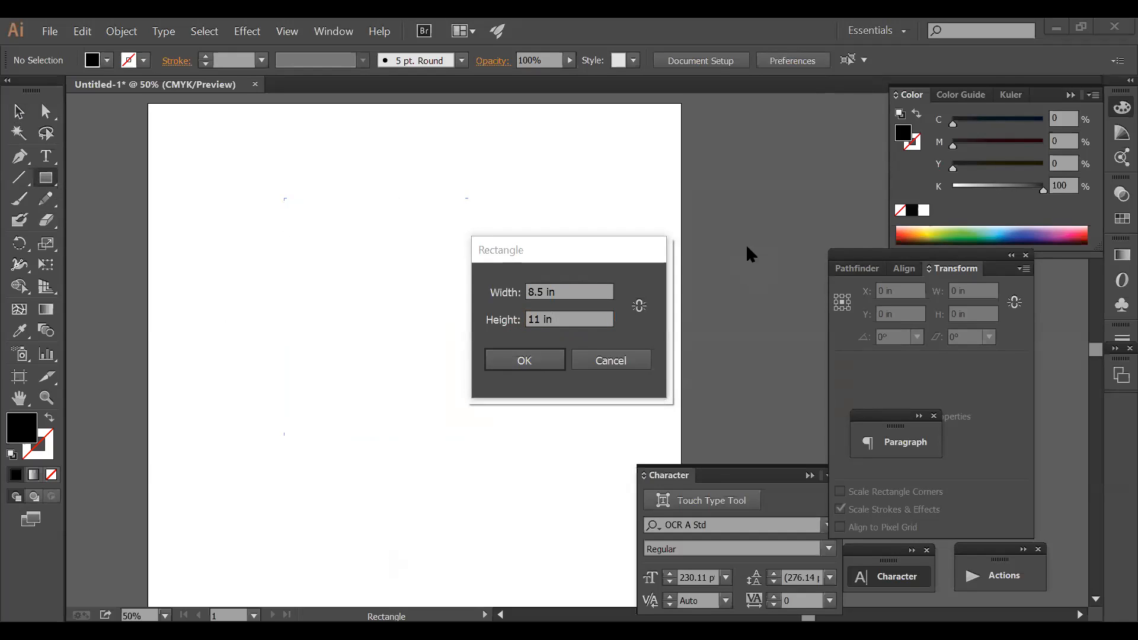
{"action": "left_click", "coordinate": [525, 360]}
- Give the new rectangle a black outline and no fill
{"action": "key", "text": "v"}
{"action": "key", "text": "ctrl+shift+a"}
{"action": "left_click", "coordinate": [376, 323]}
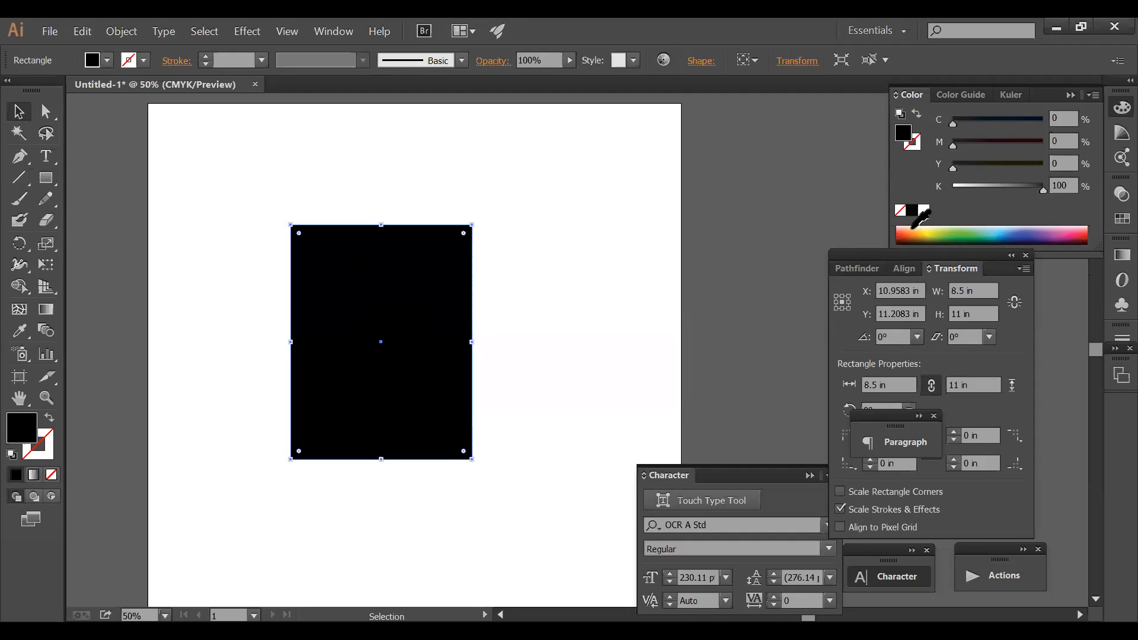
{"action": "left_click", "coordinate": [916, 145]}
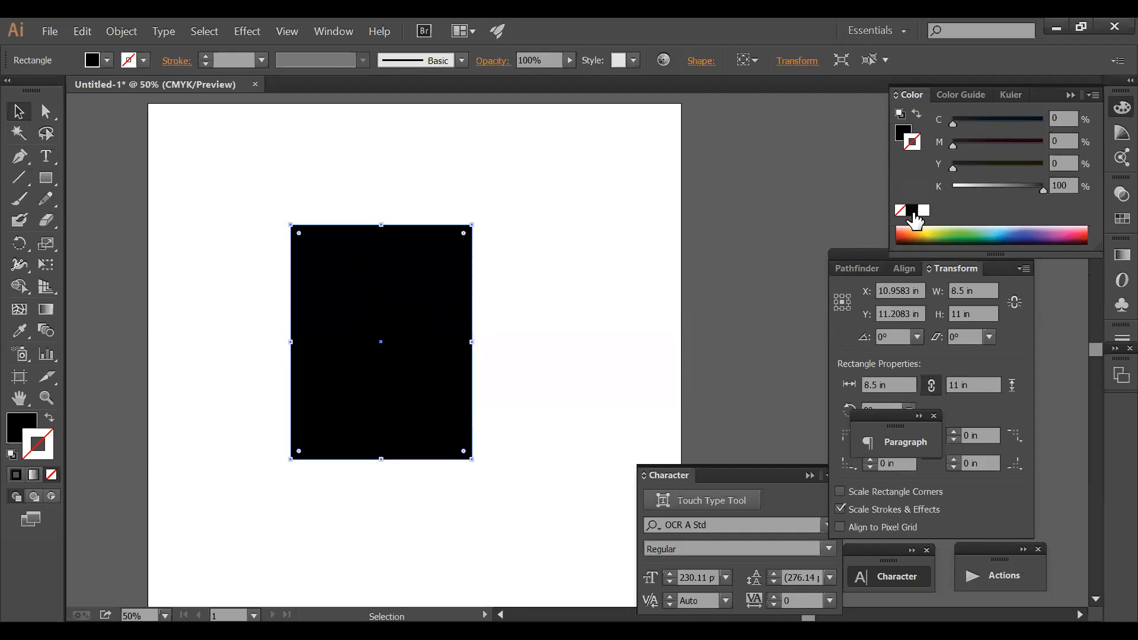
{"action": "left_click", "coordinate": [911, 210]}
{"action": "left_click", "coordinate": [901, 134]}
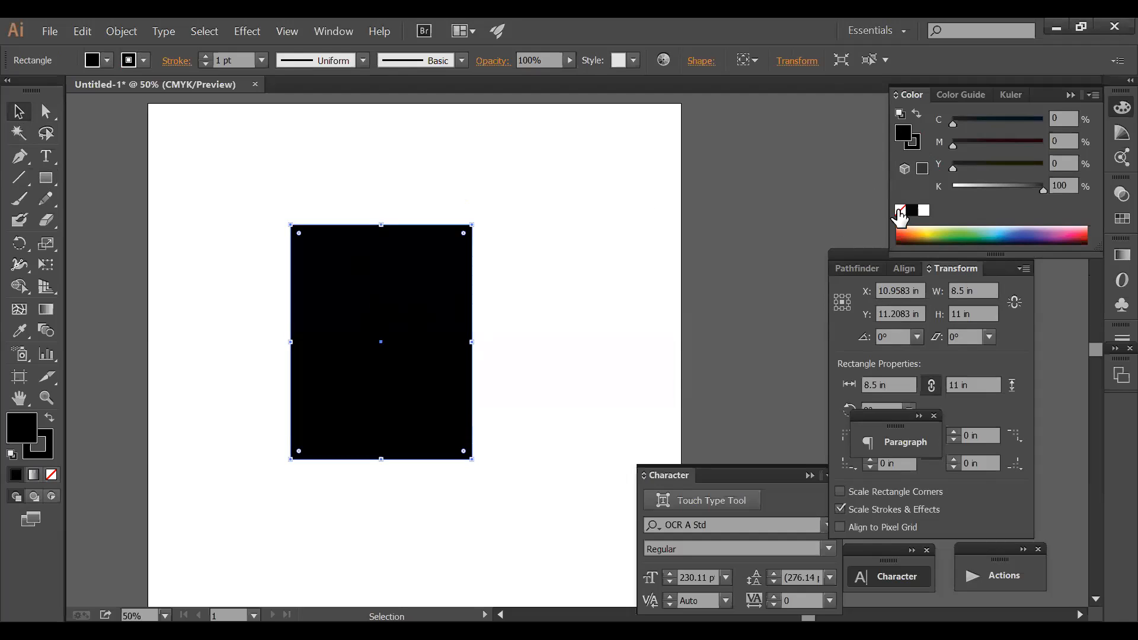
{"action": "left_click", "coordinate": [900, 210]}
{"action": "left_click", "coordinate": [541, 312]}
- Drag the unfilled 8.5 × 11 in frame by its edge up and left on the page
{"action": "left_click_drag", "start_coordinate": [540, 308], "coordinate": [442, 246]}
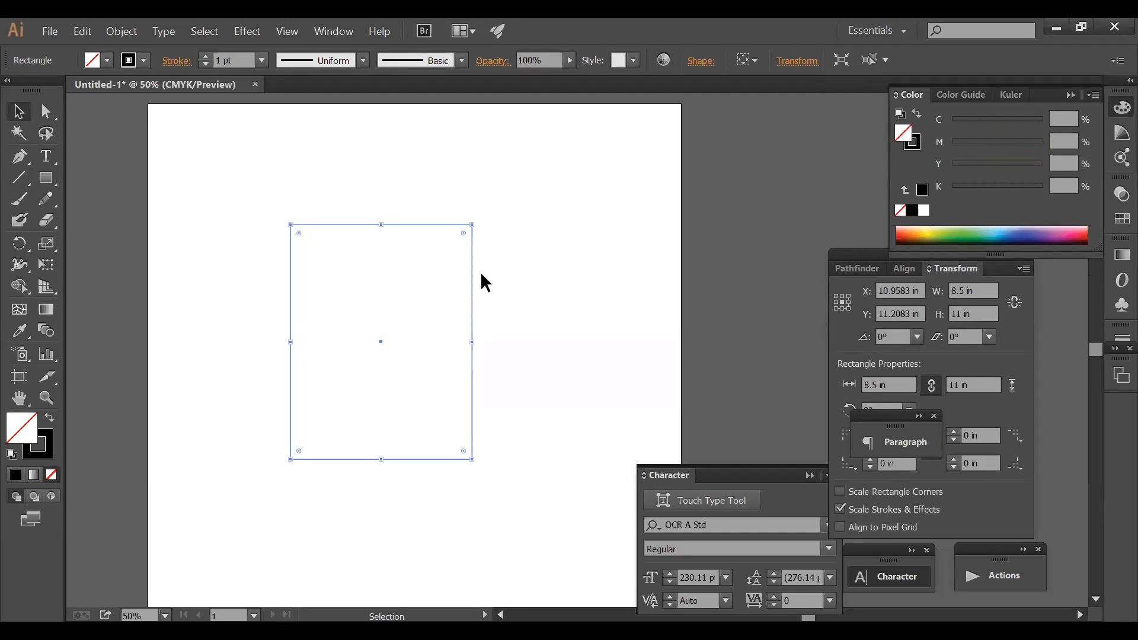
{"action": "left_click_drag", "start_coordinate": [501, 255], "coordinate": [406, 315]}
{"action": "left_click", "coordinate": [479, 352]}
{"action": "left_click_drag", "start_coordinate": [470, 355], "coordinate": [459, 333]}
{"action": "left_click", "coordinate": [464, 381]}
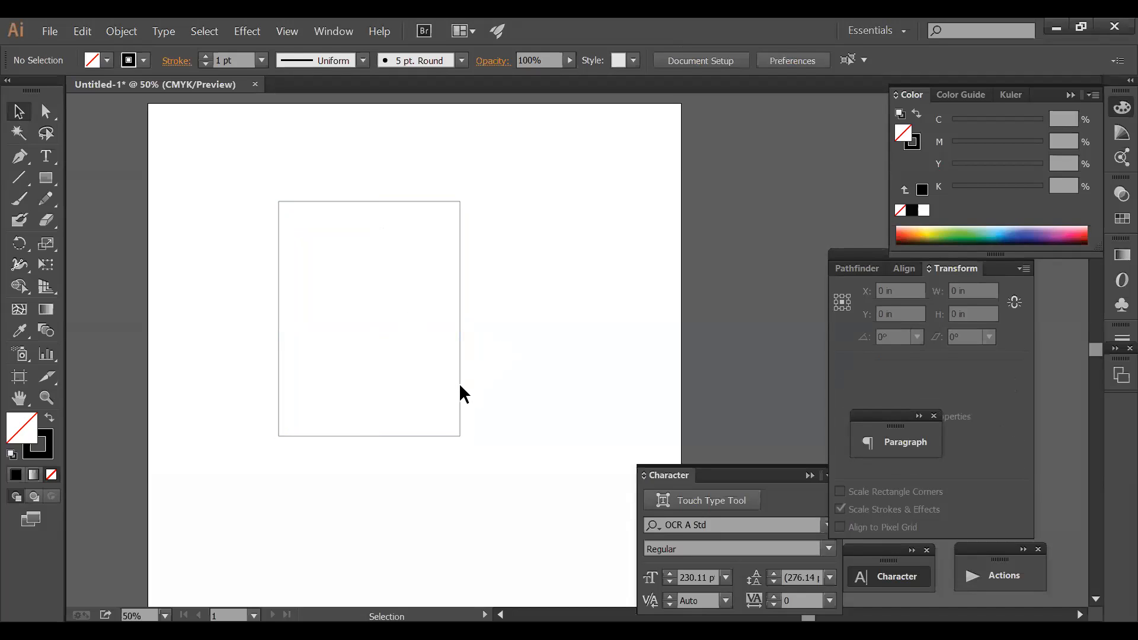
{"action": "left_click", "coordinate": [460, 393]}
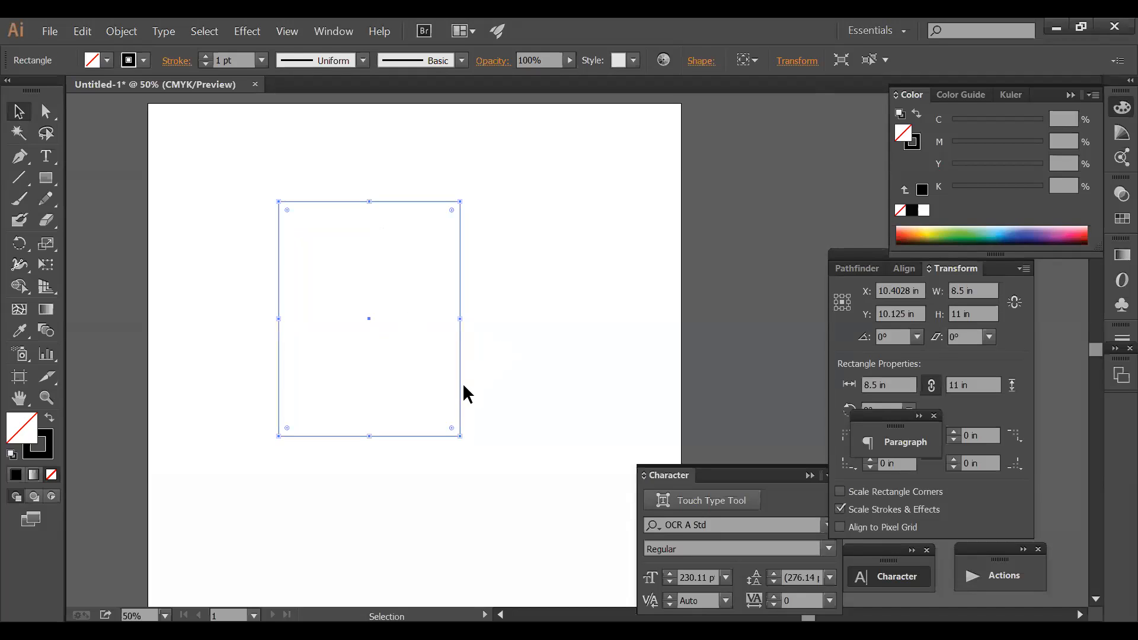
{"action": "left_click", "coordinate": [501, 382]}
- Subtract .9 in from W and H to make a nested 7.6 × 10.1 in copy, then select both
{"action": "left_click", "coordinate": [461, 283]}
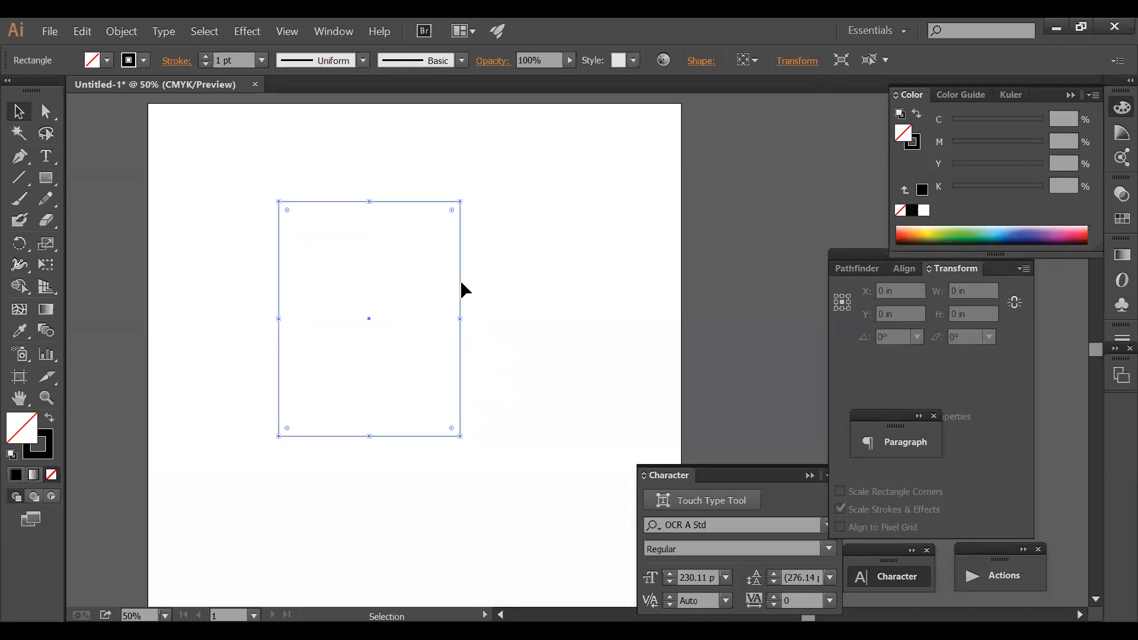
{"action": "key", "text": "ctrl+c"}
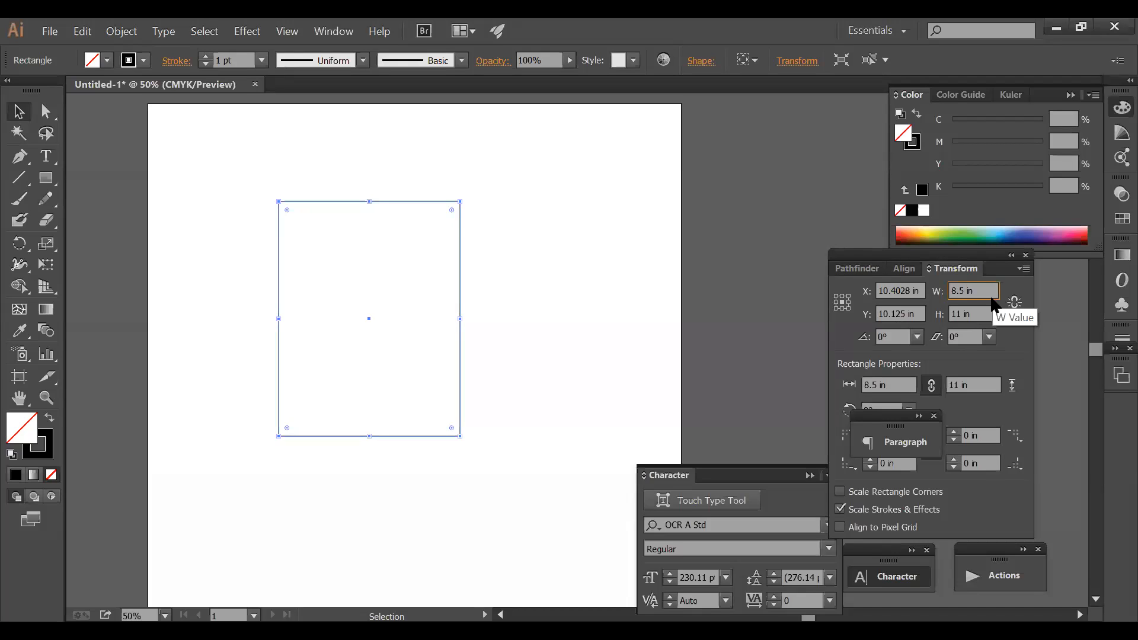
{"action": "type", "text": "-.9"}
{"action": "key", "text": "Return"}
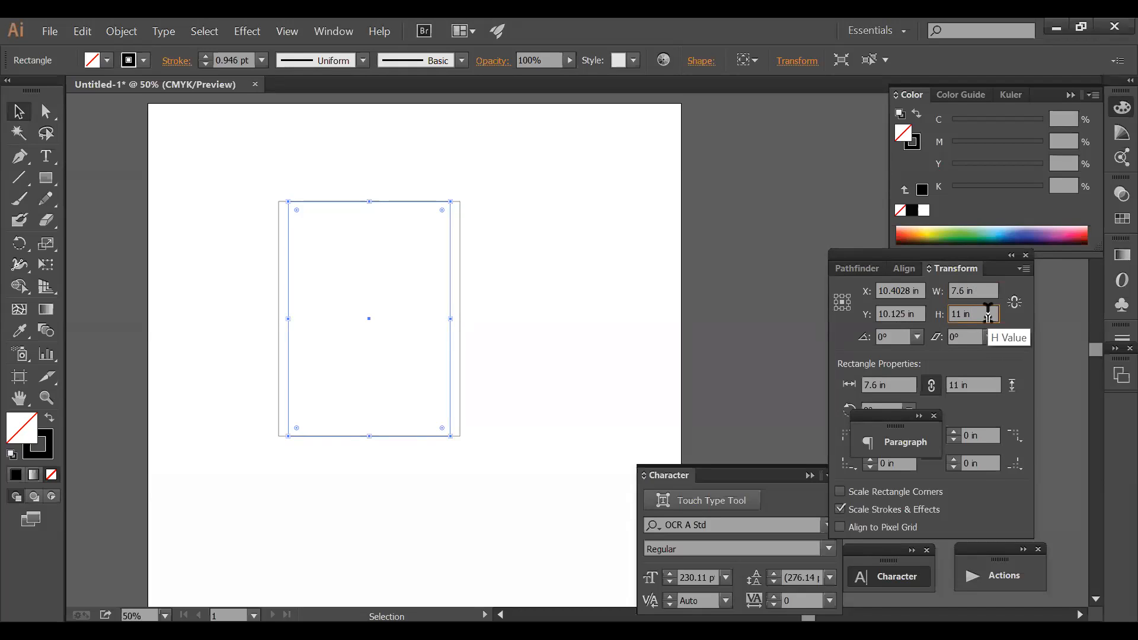
{"action": "type", "text": "-.9"}
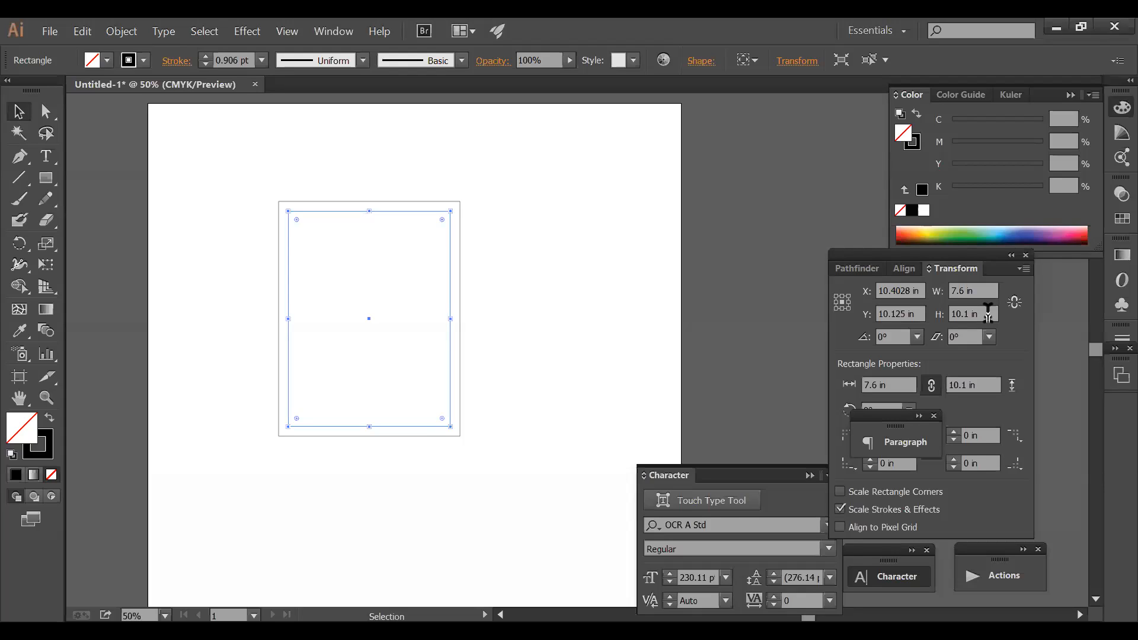
{"action": "left_click", "coordinate": [562, 262]}
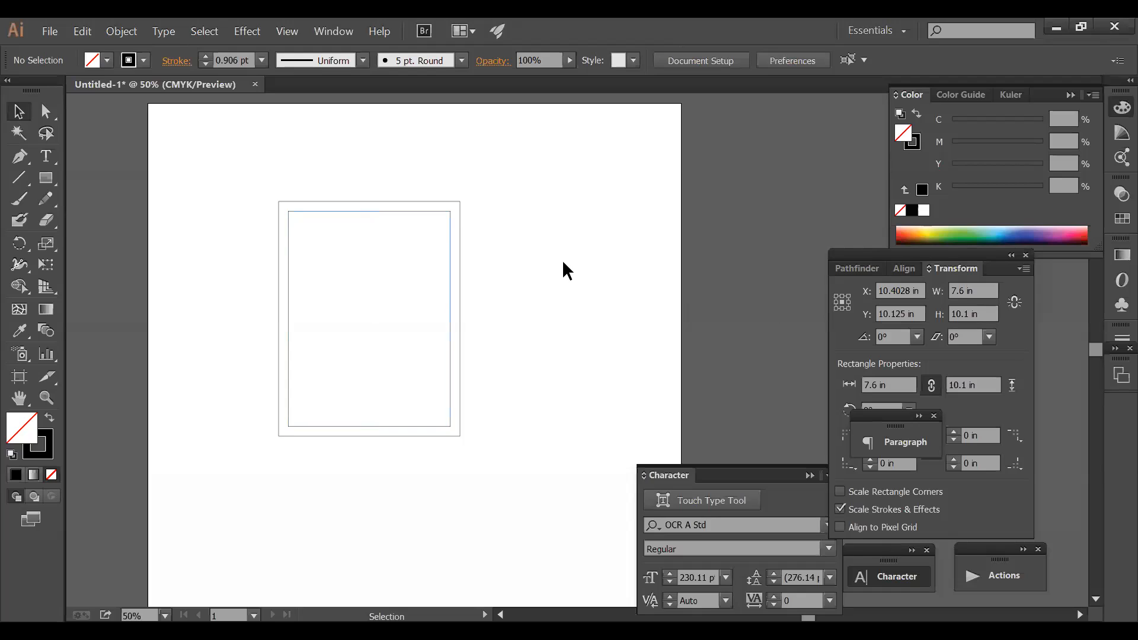
{"action": "left_click_drag", "start_coordinate": [499, 186], "coordinate": [369, 261]}
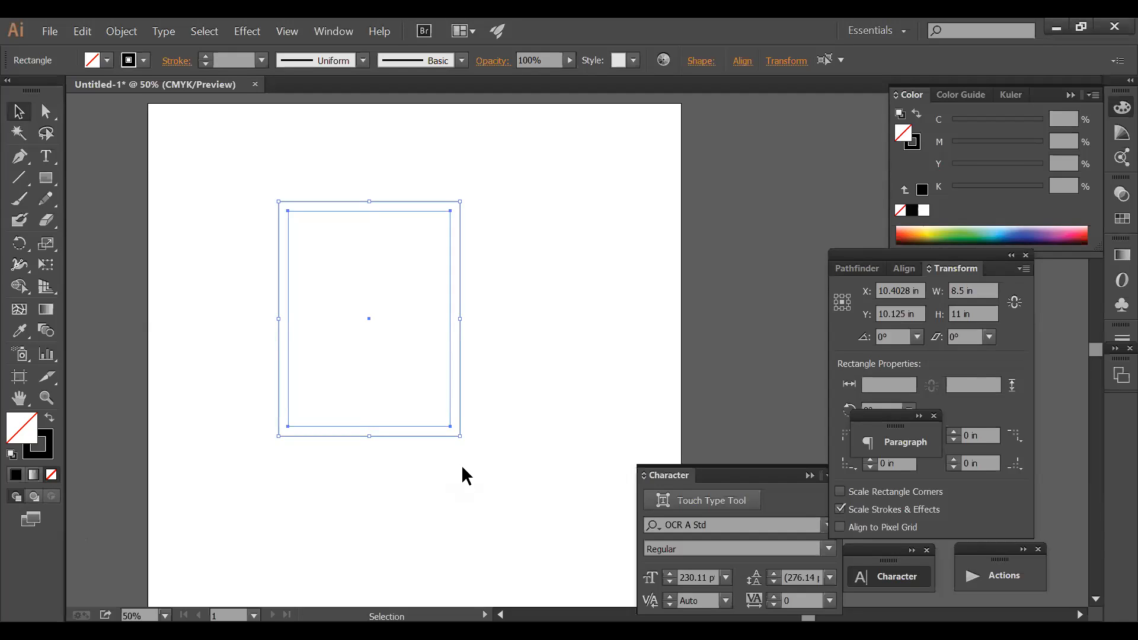
{"action": "left_click_drag", "start_coordinate": [521, 499], "coordinate": [392, 350]}
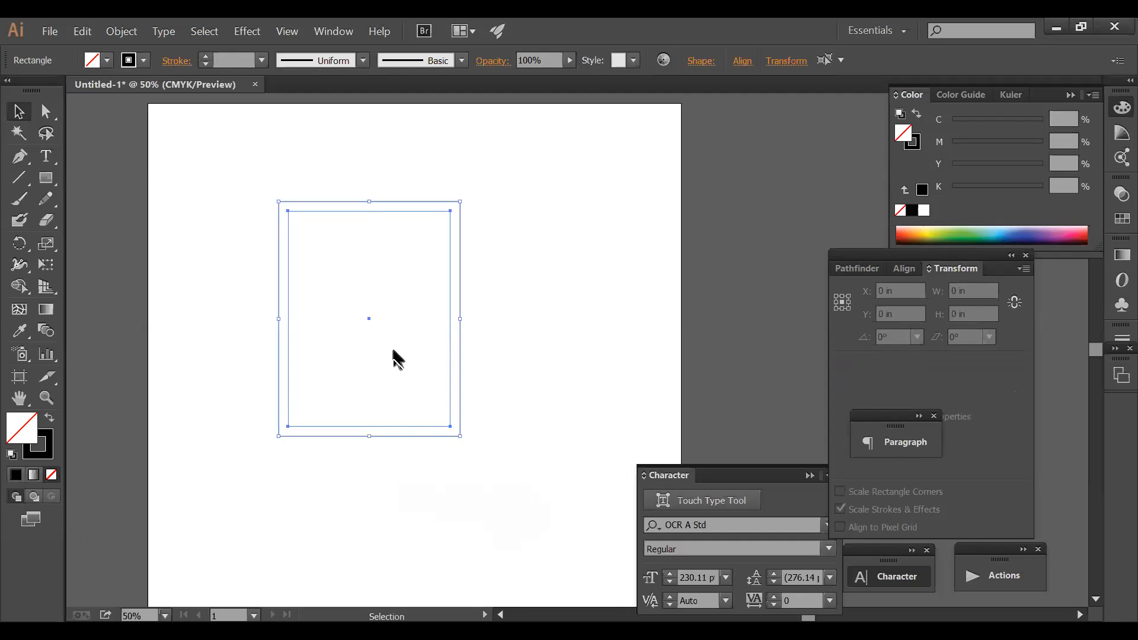
{"action": "left_click", "coordinate": [549, 438]}
{"action": "left_click_drag", "start_coordinate": [543, 464], "coordinate": [353, 346]}
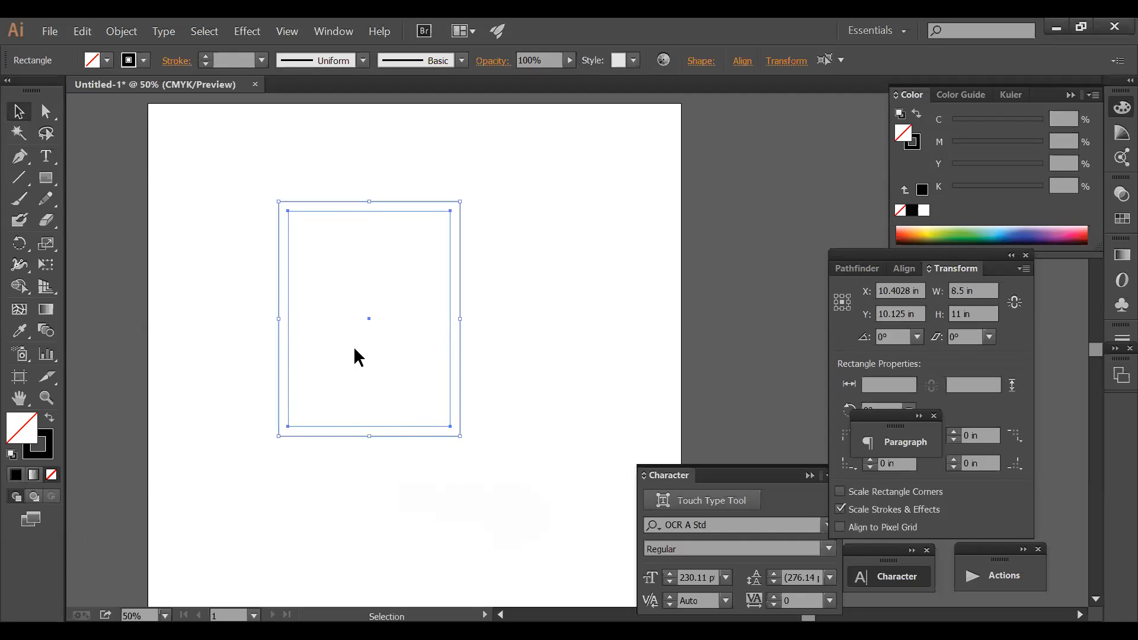
{"action": "left_click", "coordinate": [514, 423]}
{"action": "left_click_drag", "start_coordinate": [513, 458], "coordinate": [458, 407]}
{"action": "key", "text": "a"}
{"action": "key", "text": "v"}
{"action": "left_click_drag", "start_coordinate": [515, 444], "coordinate": [415, 372]}
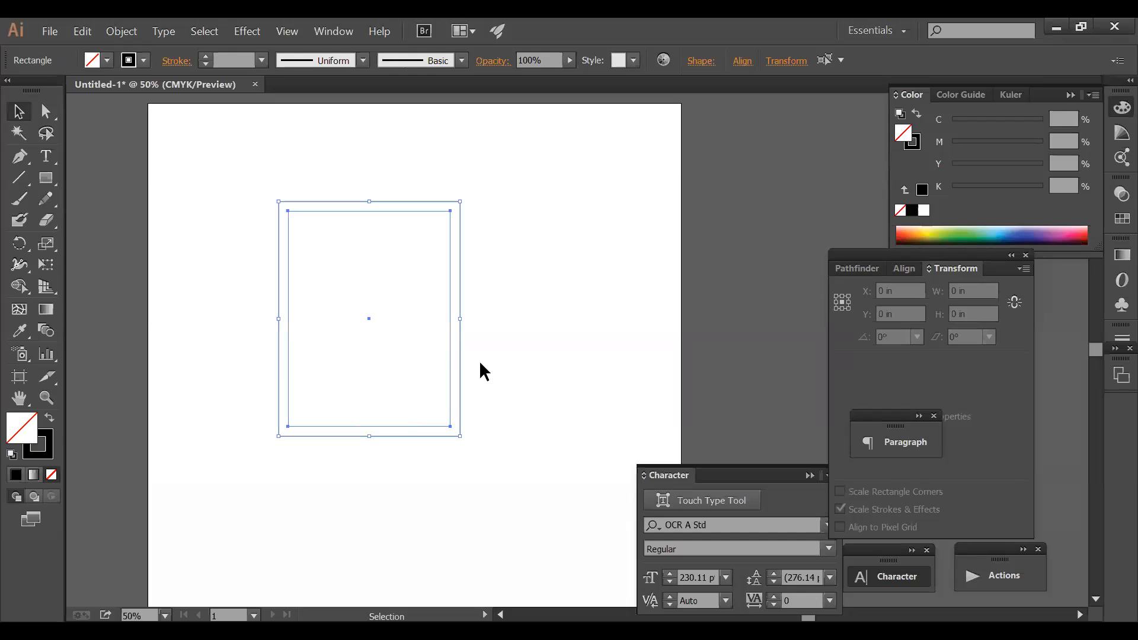
{"action": "key", "text": "a"}
{"action": "key", "text": "v"}
{"action": "left_click", "coordinate": [562, 355]}
{"action": "left_click_drag", "start_coordinate": [500, 165], "coordinate": [418, 248]}
{"action": "key", "text": "a"}
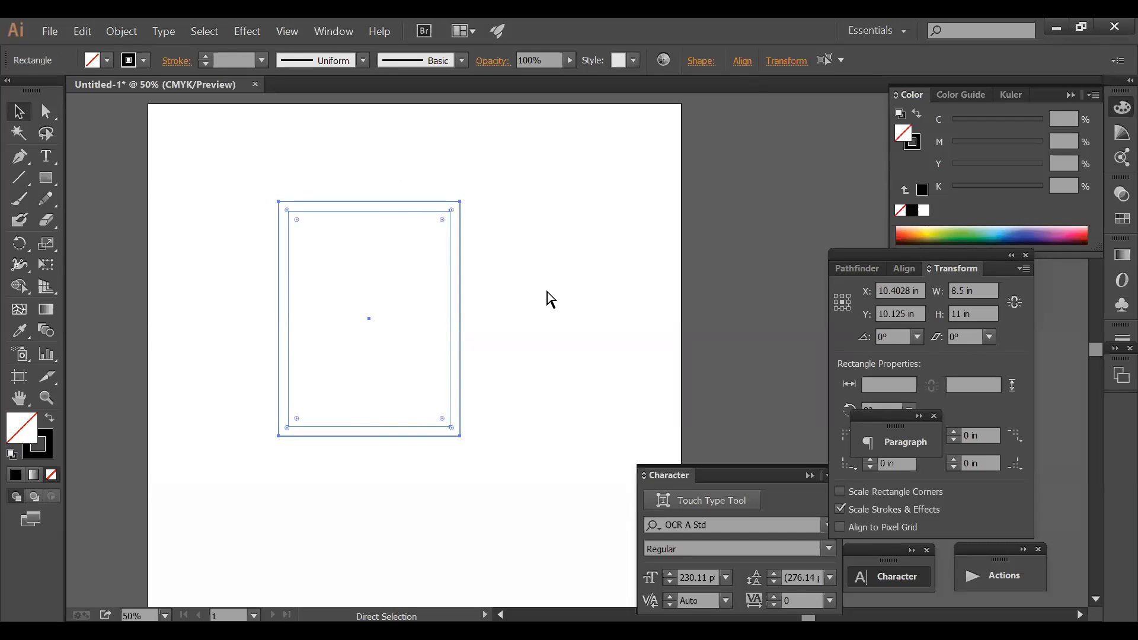
{"action": "left_click", "coordinate": [547, 292]}
- Make guides from the outer 8.5 × 11 in and inner 7.6 × 10.1 in rectangles
{"action": "key", "text": "v"}
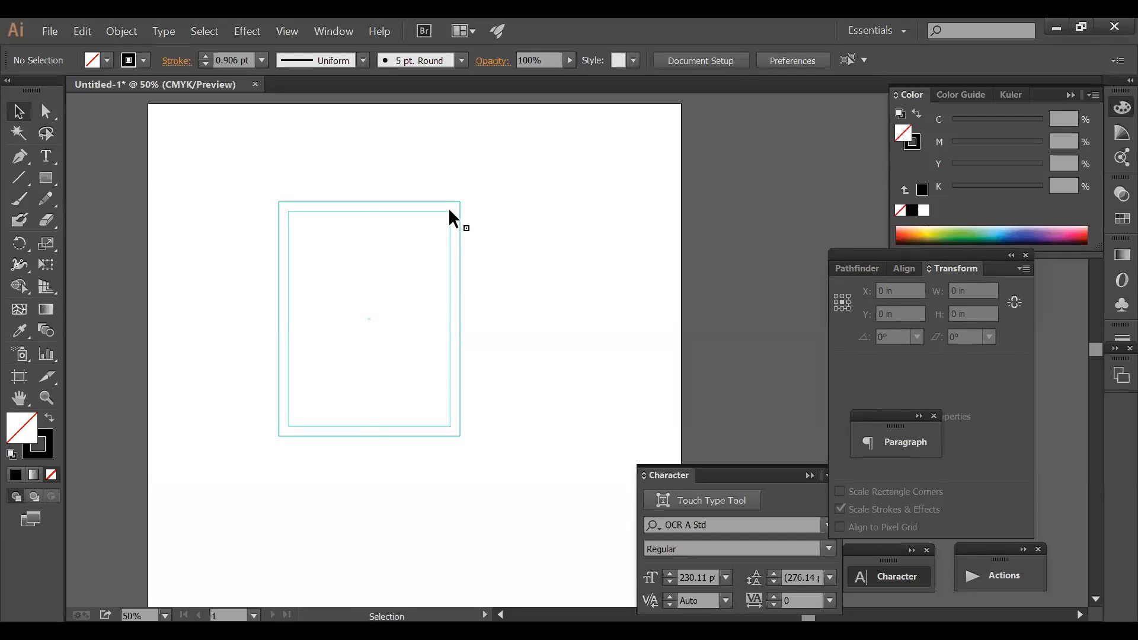
{"action": "left_click", "coordinate": [450, 211]}
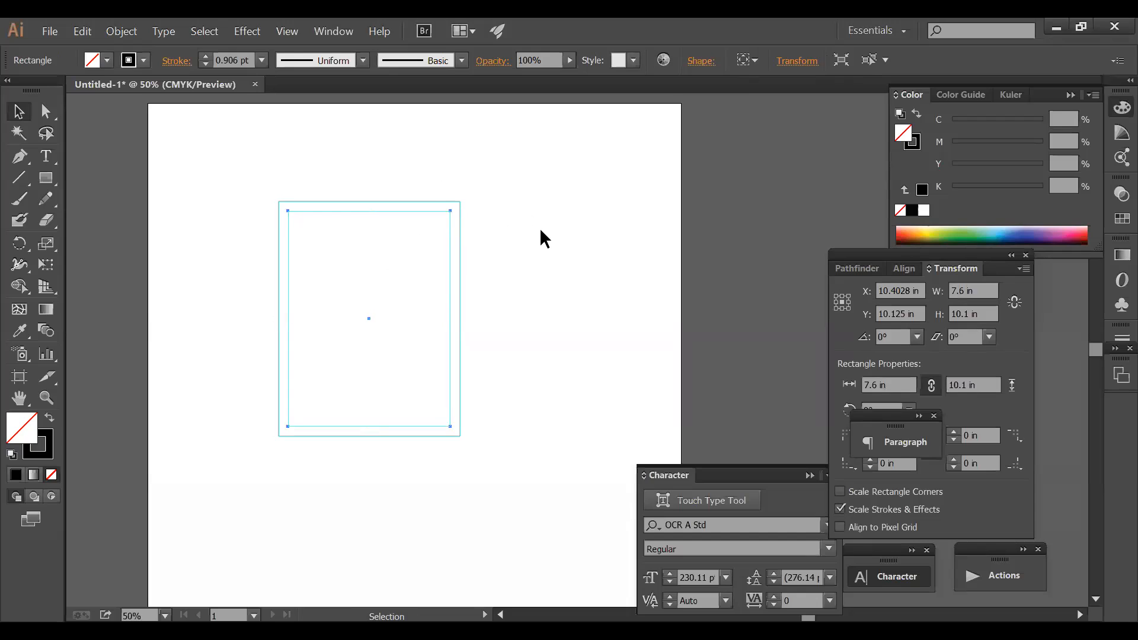
{"action": "left_click", "coordinate": [543, 242]}
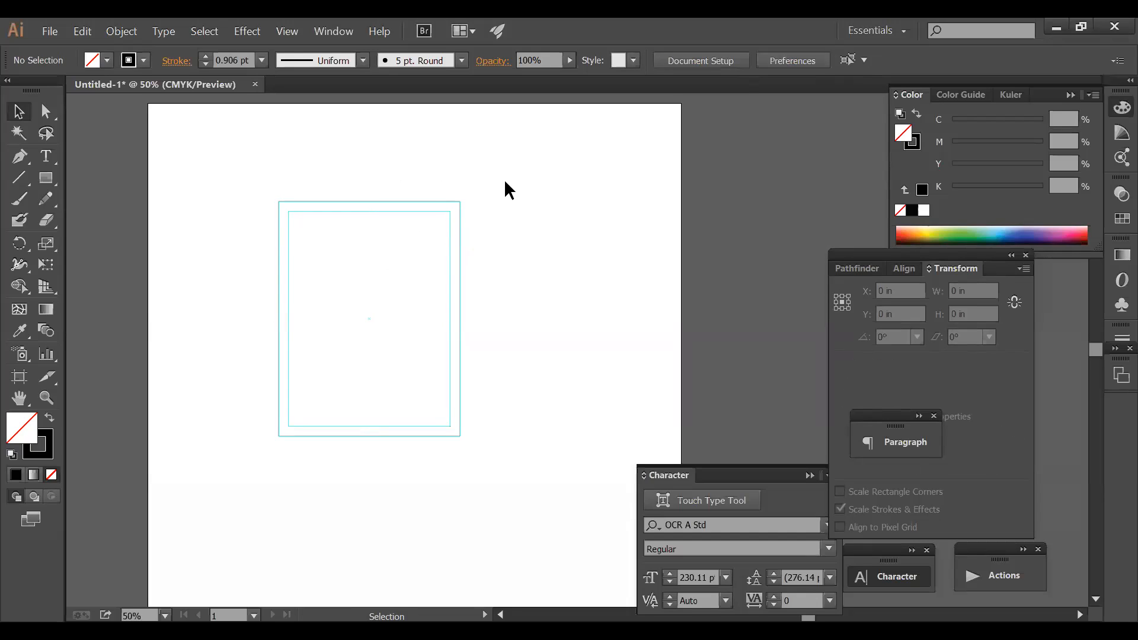
{"action": "left_click", "coordinate": [450, 226]}
{"action": "left_click", "coordinate": [468, 202]}
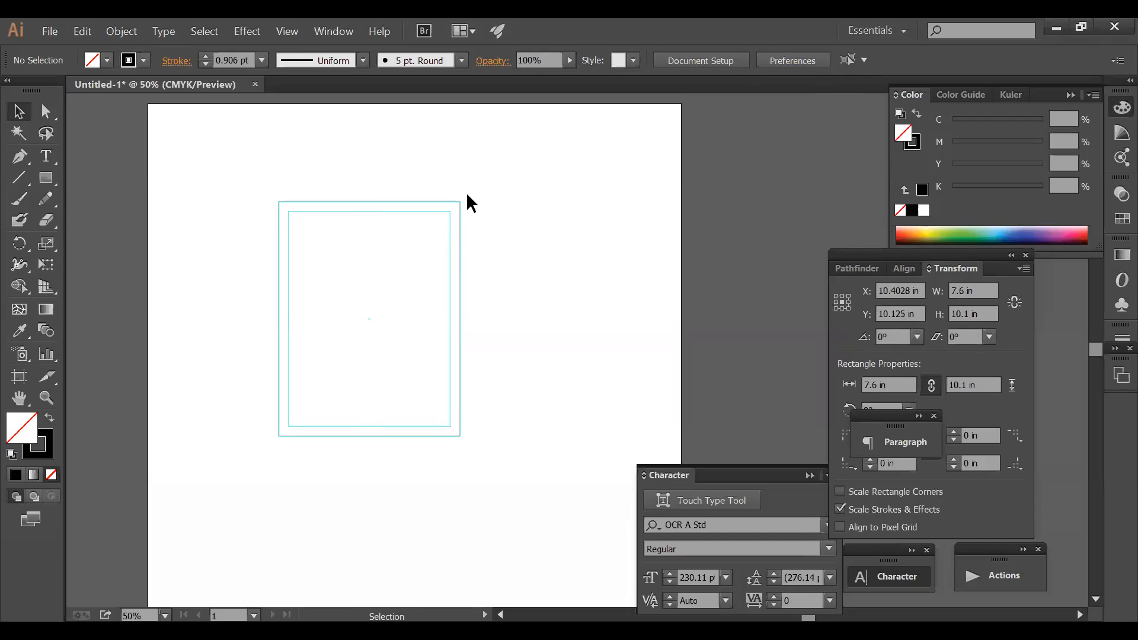
{"action": "left_click", "coordinate": [460, 204]}
{"action": "left_click", "coordinate": [447, 225]}
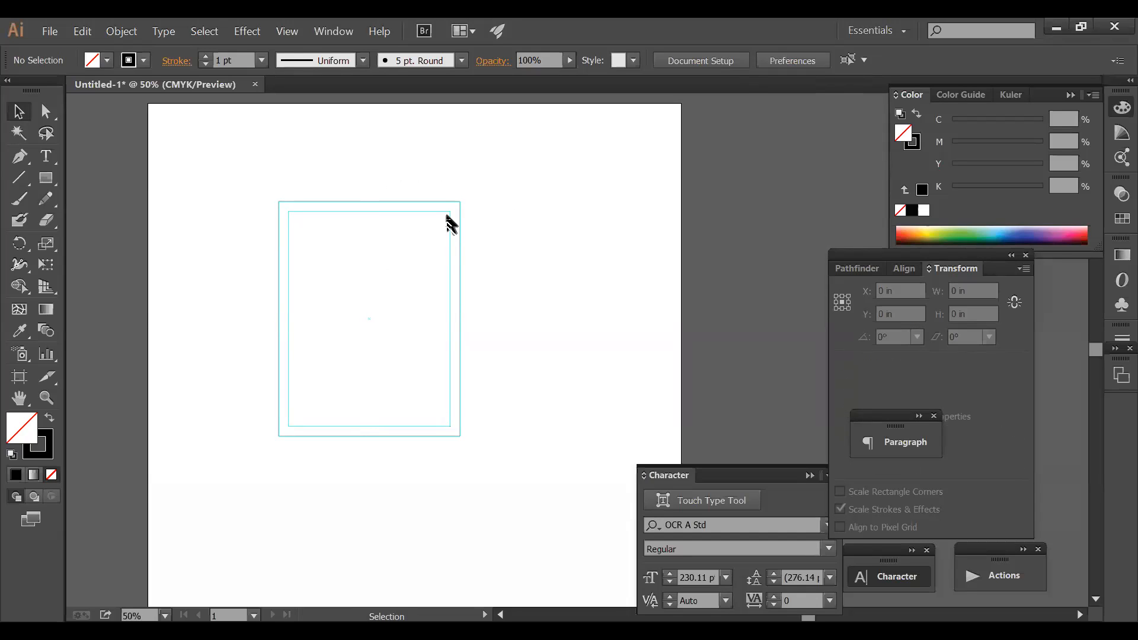
{"action": "left_click", "coordinate": [450, 214]}
{"action": "left_click", "coordinate": [450, 215]}
{"action": "key", "text": "ctrl+space"}
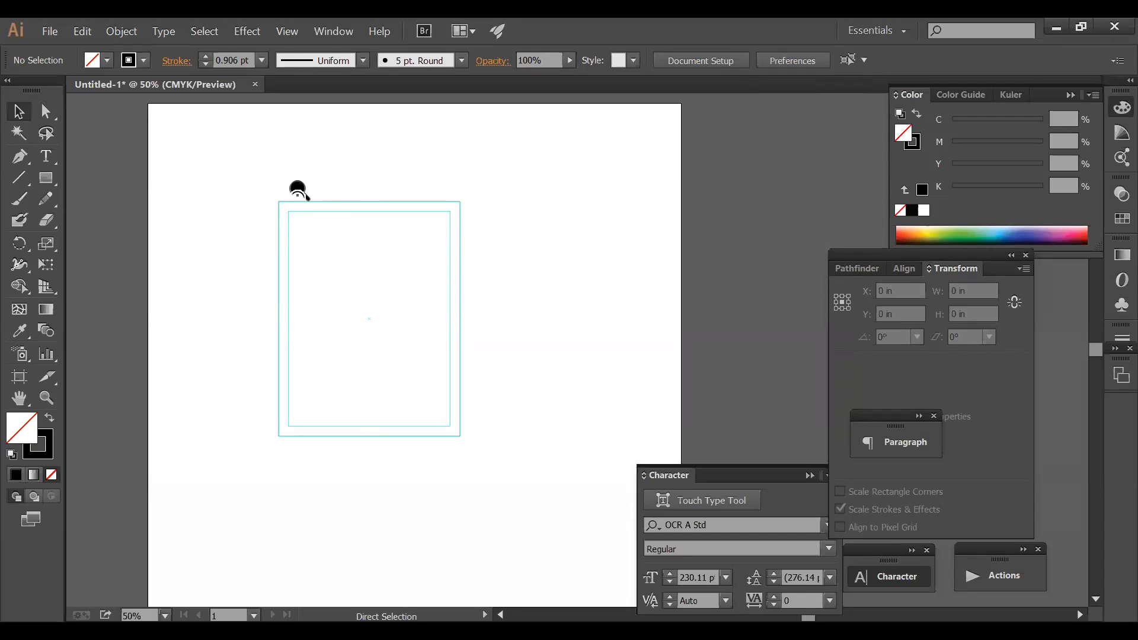
{"action": "left_click_drag", "start_coordinate": [297, 188], "coordinate": [593, 439]}
{"action": "left_click", "coordinate": [605, 368]}
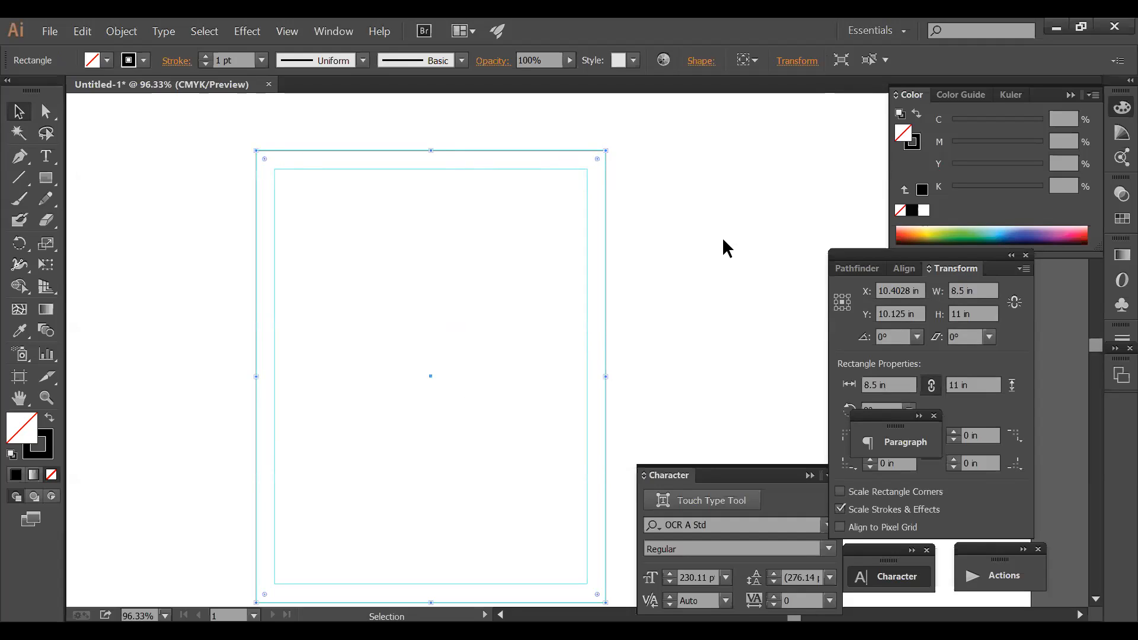
- Draw a test rectangle beside the page, then delete it
{"action": "left_click", "coordinate": [678, 249], "text": "ctrl+alt"}
{"action": "left_click_drag", "start_coordinate": [590, 320], "coordinate": [594, 205]}
{"action": "left_click_drag", "start_coordinate": [597, 244], "coordinate": [579, 229]}
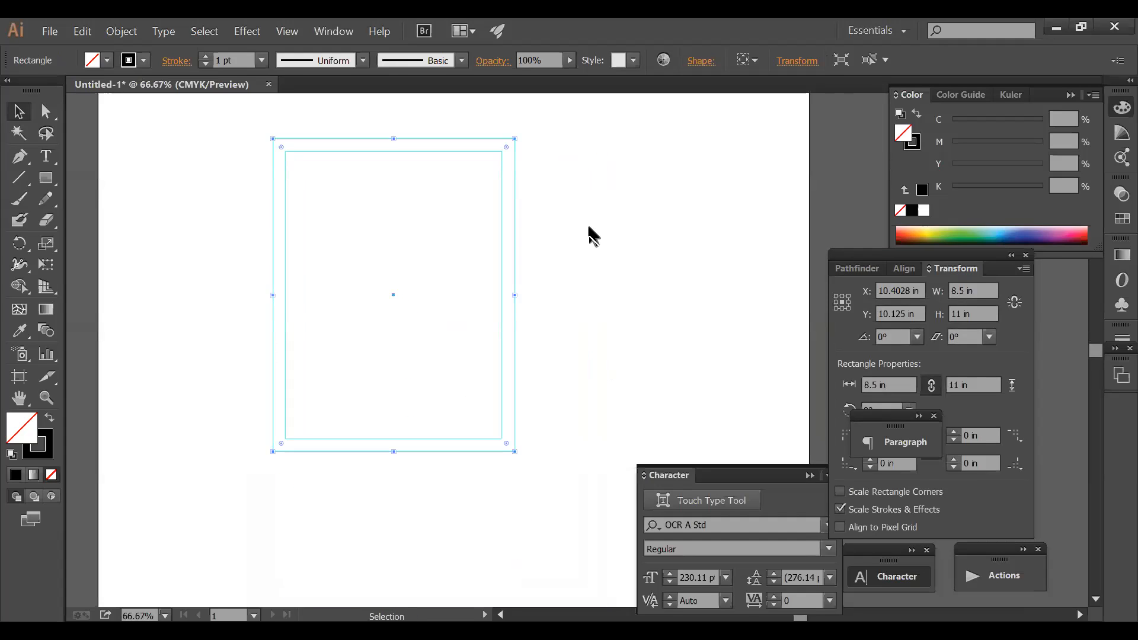
{"action": "left_click_drag", "start_coordinate": [528, 184], "coordinate": [500, 226]}
{"action": "left_click", "coordinate": [631, 306]}
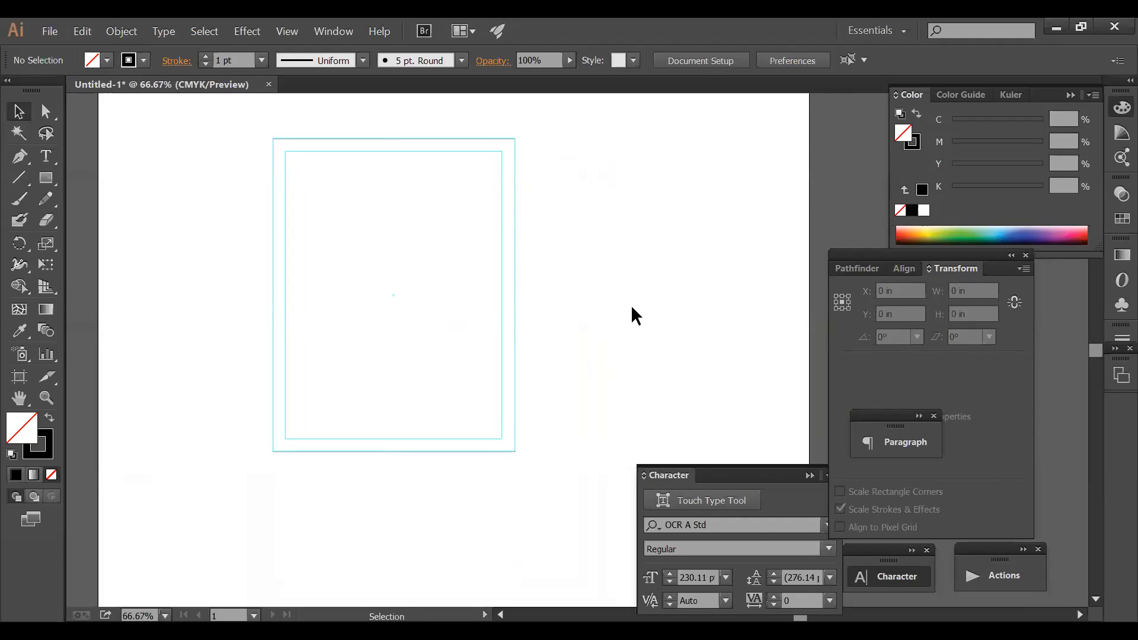
{"action": "left_click", "coordinate": [46, 177]}
{"action": "left_click_drag", "start_coordinate": [555, 217], "coordinate": [724, 354]}
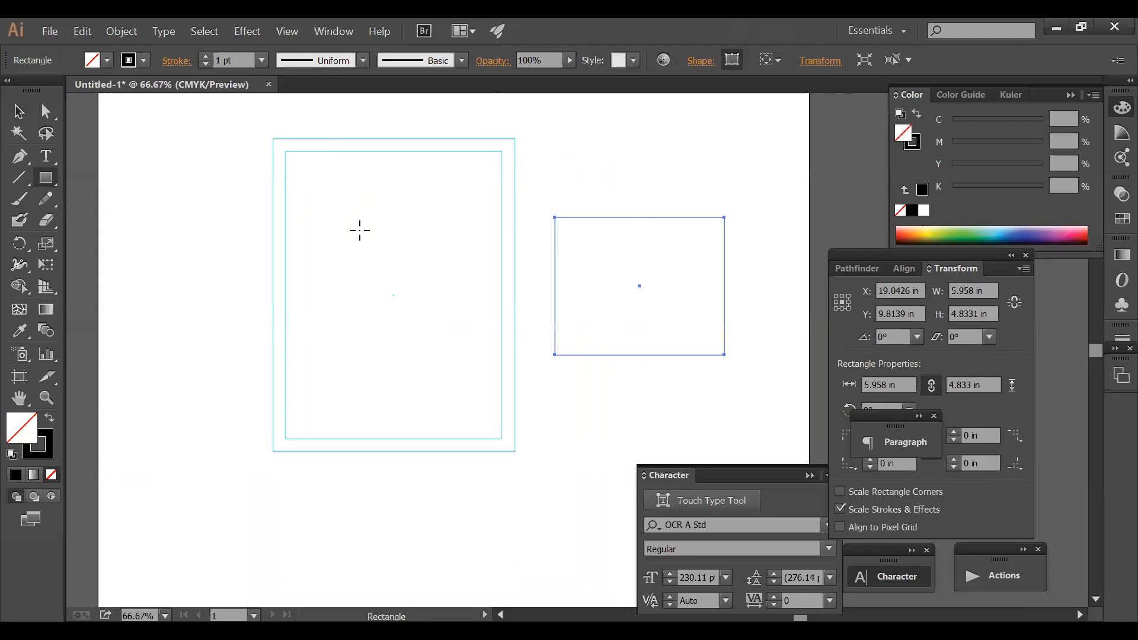
{"action": "key", "text": "Delete"}
{"action": "left_click", "coordinate": [18, 111]}
{"action": "left_click_drag", "start_coordinate": [589, 207], "coordinate": [122, 514]}
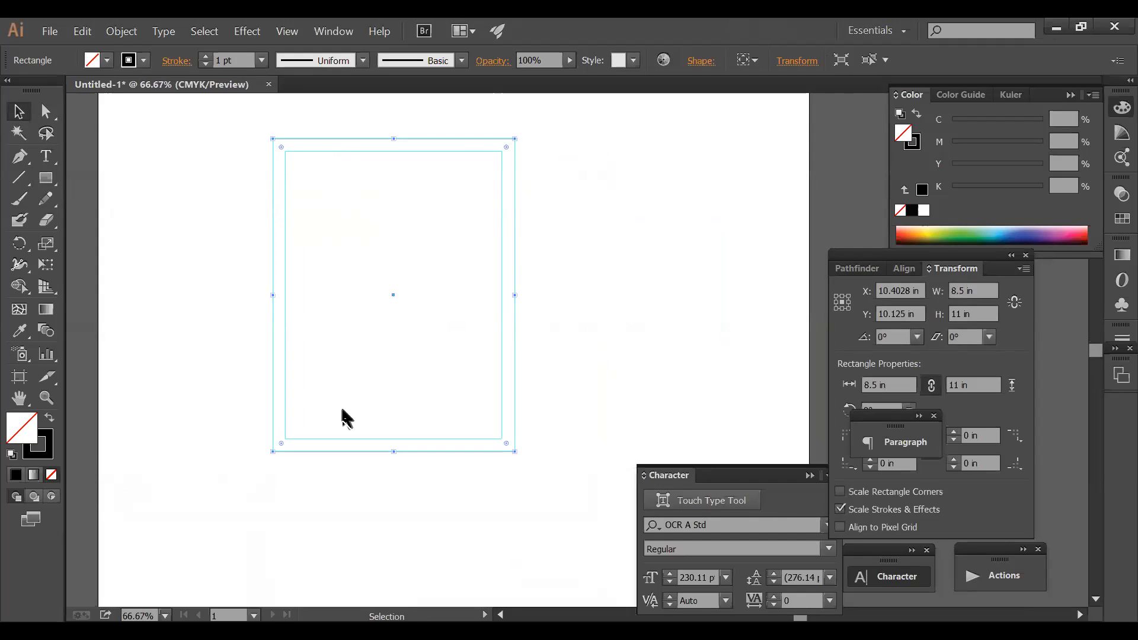
{"action": "left_click", "coordinate": [378, 389]}
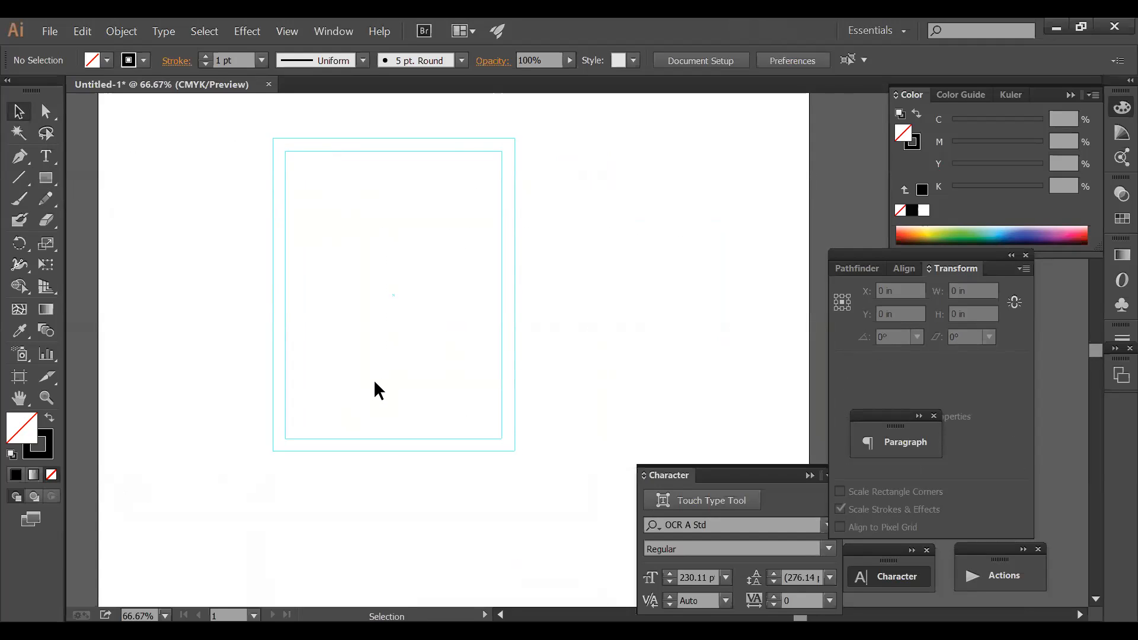
- Zoom in on the top of the page and its inset guide frame to about 158%
{"action": "key", "text": "ctrl+space"}
{"action": "left_click_drag", "start_coordinate": [254, 119], "coordinate": [422, 222]}
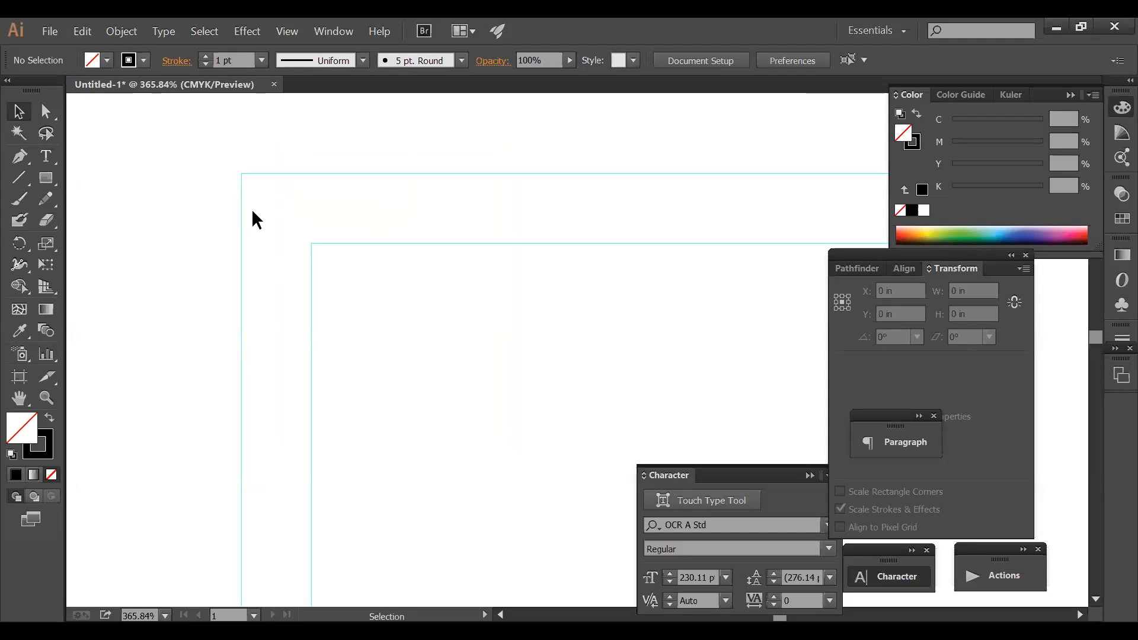
{"action": "key", "text": "ctrl+alt+space"}
{"action": "left_click", "coordinate": [641, 304], "text": "ctrl+alt"}
{"action": "left_click", "coordinate": [639, 304], "text": "ctrl+alt"}
{"action": "left_click", "coordinate": [637, 300], "text": "ctrl+alt"}
{"action": "left_click", "coordinate": [636, 300], "text": "ctrl+alt"}
{"action": "left_click", "coordinate": [635, 299], "text": "ctrl+alt"}
{"action": "key", "text": "space"}
{"action": "left_click_drag", "start_coordinate": [497, 417], "coordinate": [393, 192]}
{"action": "key", "text": "ctrl+space"}
{"action": "left_click_drag", "start_coordinate": [263, 153], "coordinate": [692, 306]}
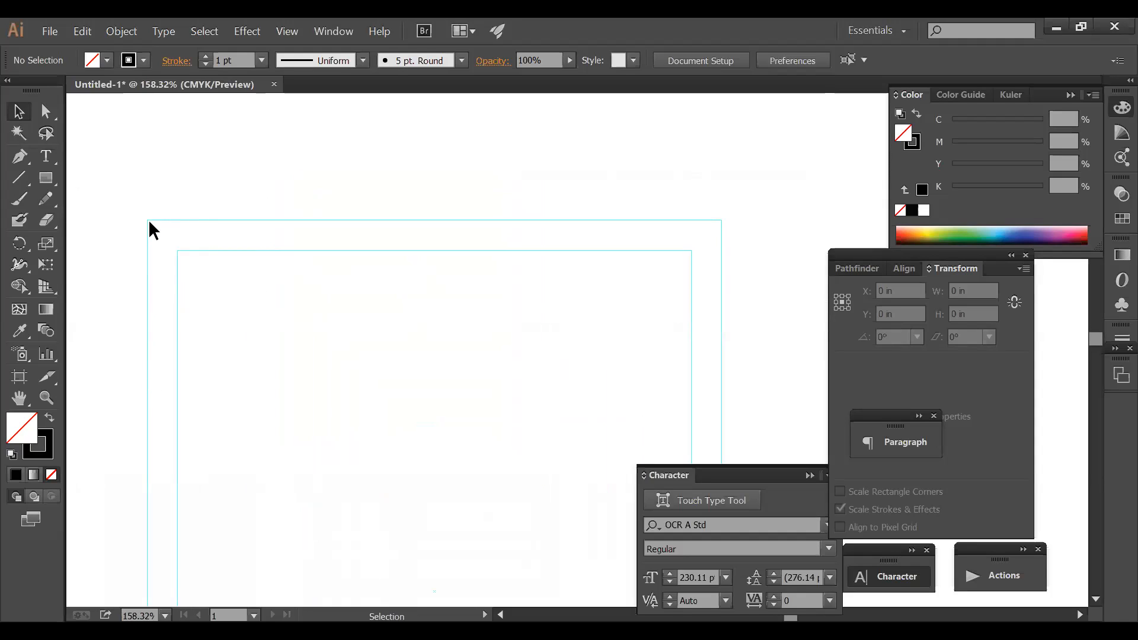
- Draw a dark green rectangle over the page's top-left corner
{"action": "left_click", "coordinate": [46, 178]}
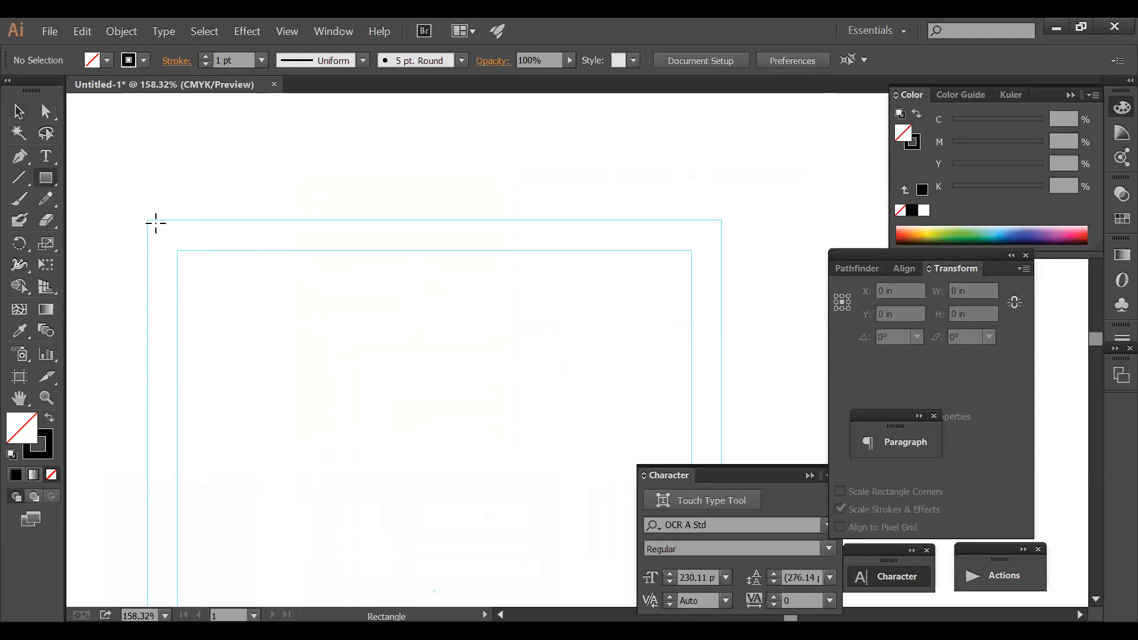
{"action": "left_click_drag", "start_coordinate": [144, 221], "coordinate": [417, 421]}
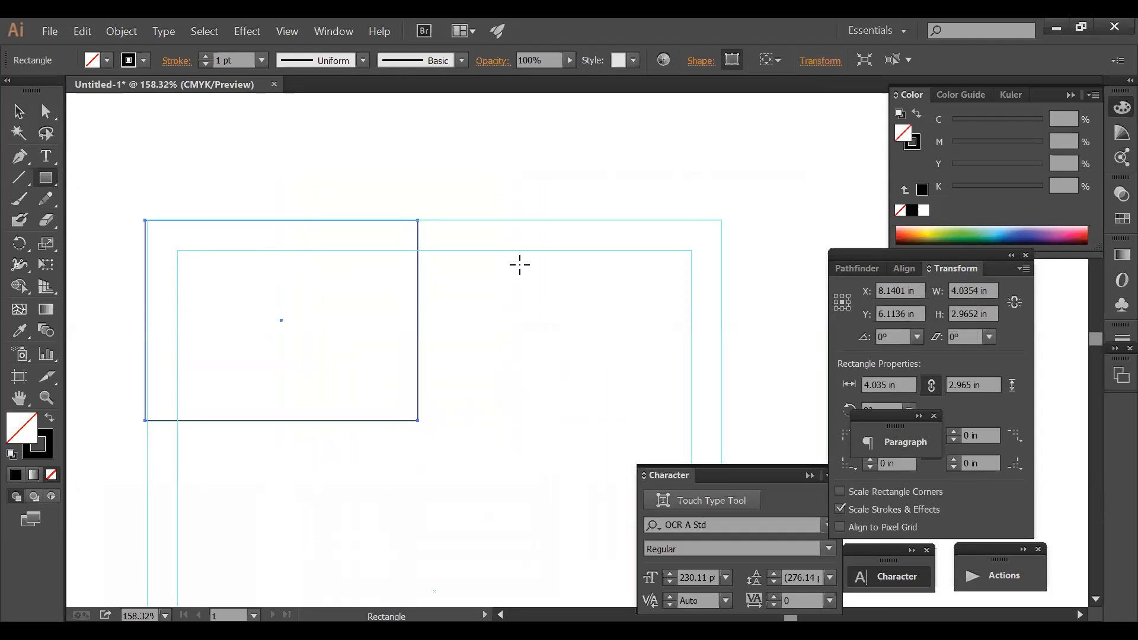
{"action": "left_click", "coordinate": [980, 239]}
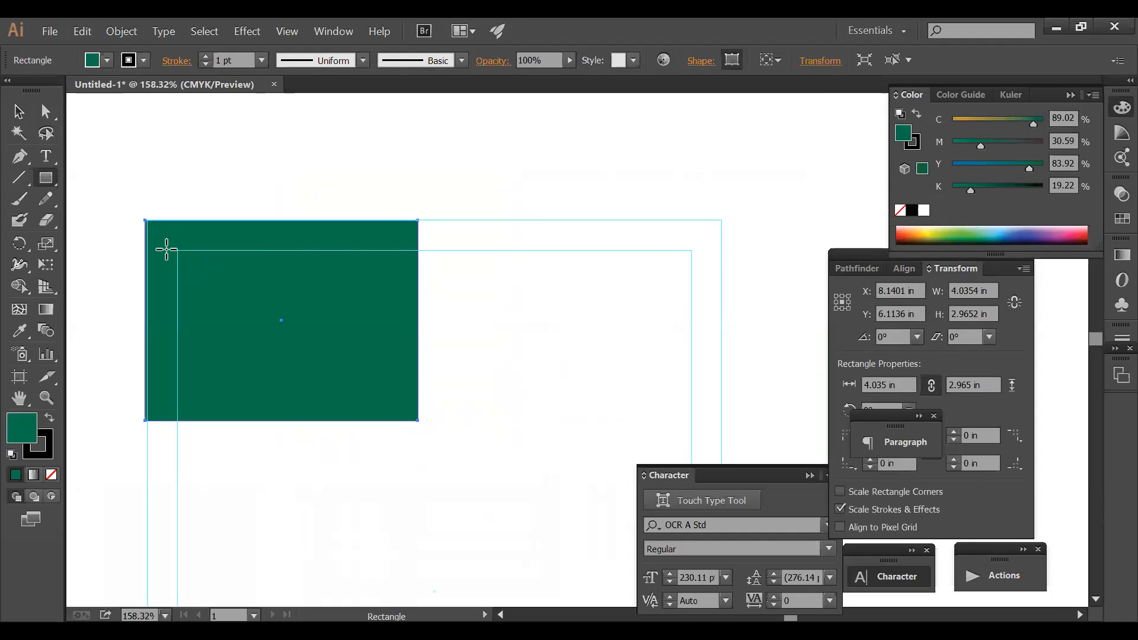
- Add a smaller light-blue rectangle inside the green rectangle's top-left corner
{"action": "left_click_drag", "start_coordinate": [126, 185], "coordinate": [347, 320]}
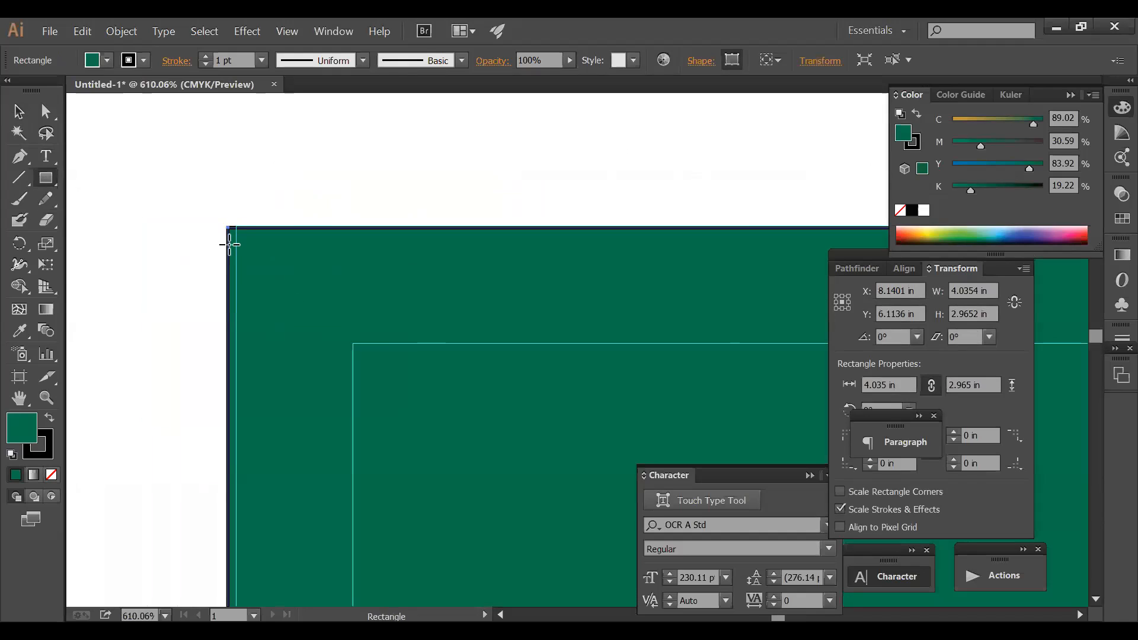
{"action": "left_click_drag", "start_coordinate": [244, 217], "coordinate": [804, 436]}
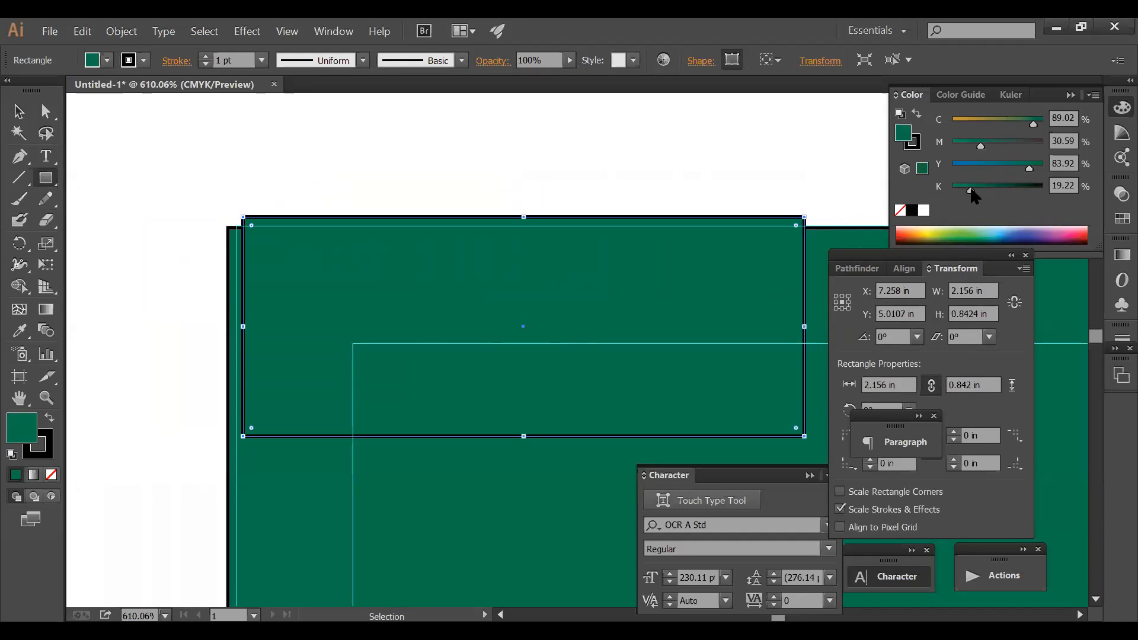
{"action": "left_click", "coordinate": [993, 233]}
{"action": "left_click", "coordinate": [482, 185], "text": "ctrl"}
{"action": "left_click", "coordinate": [582, 339], "text": "ctrl+alt"}
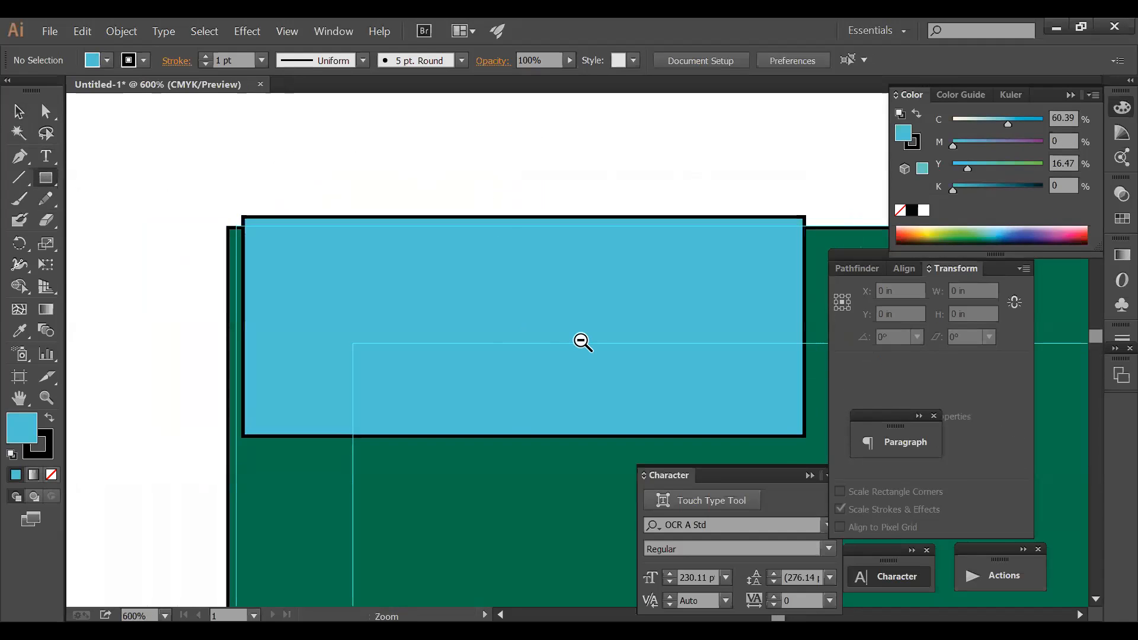
{"action": "left_click", "coordinate": [581, 339], "text": "ctrl+alt"}
{"action": "left_click", "coordinate": [581, 339], "text": "ctrl+alt"}
{"action": "left_click", "coordinate": [581, 339], "text": "ctrl+alt"}
{"action": "left_click", "coordinate": [581, 338], "text": "ctrl+alt"}
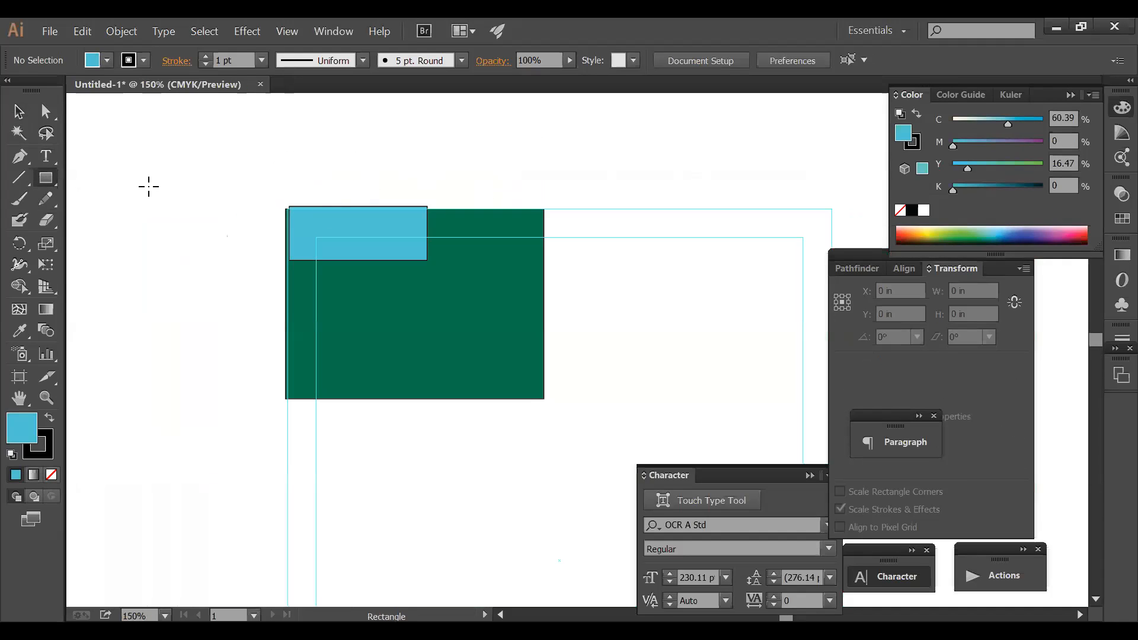
{"action": "key", "text": "v"}
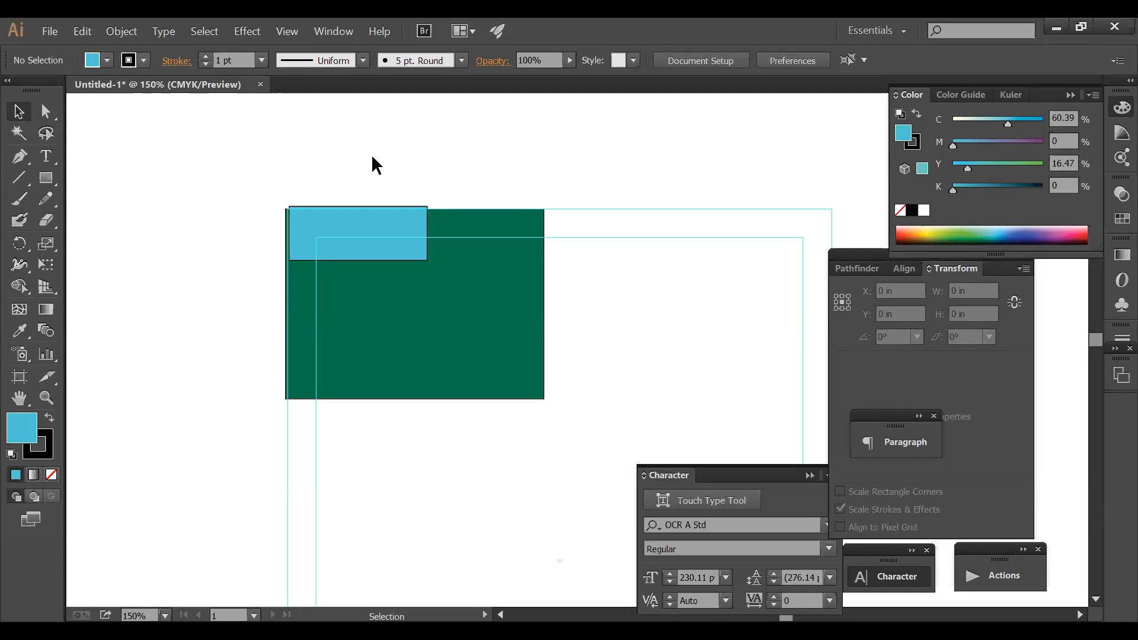
- Nudge the light-blue rectangle slightly left, then undo the move
{"action": "key", "text": "z"}
{"action": "left_click_drag", "start_coordinate": [229, 198], "coordinate": [518, 294]}
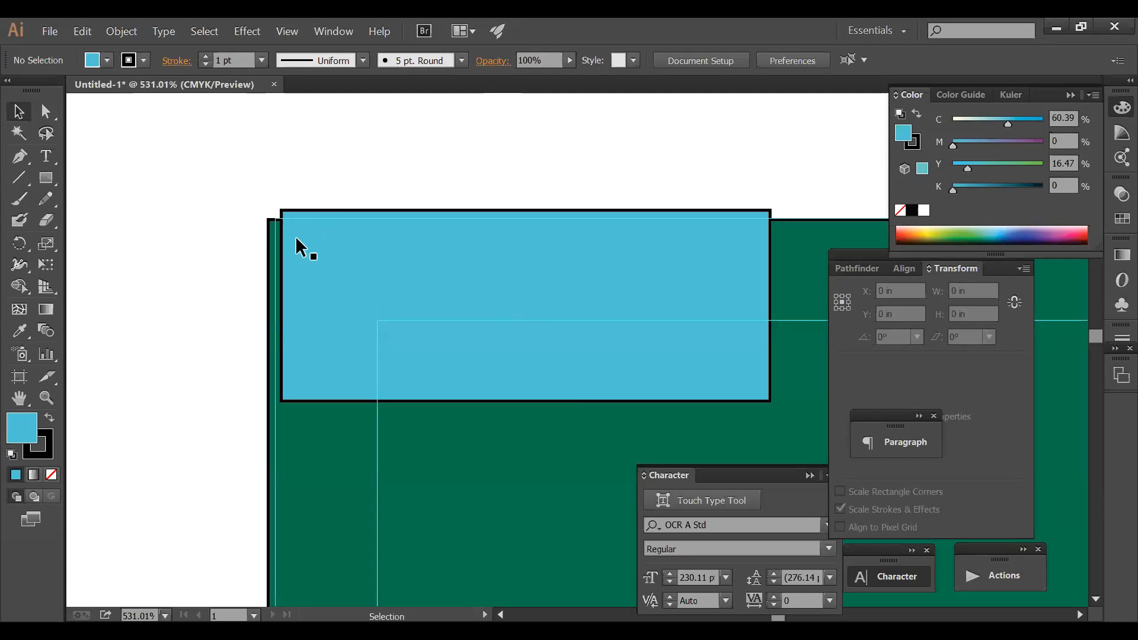
{"action": "left_click_drag", "start_coordinate": [309, 253], "coordinate": [301, 257]}
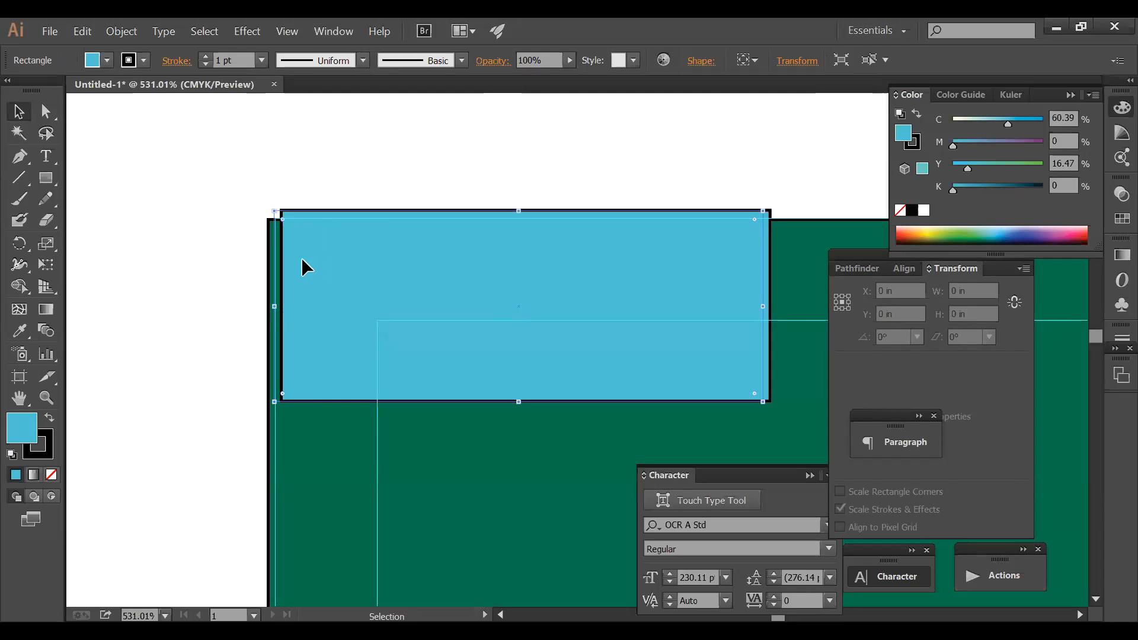
{"action": "left_click", "coordinate": [323, 166]}
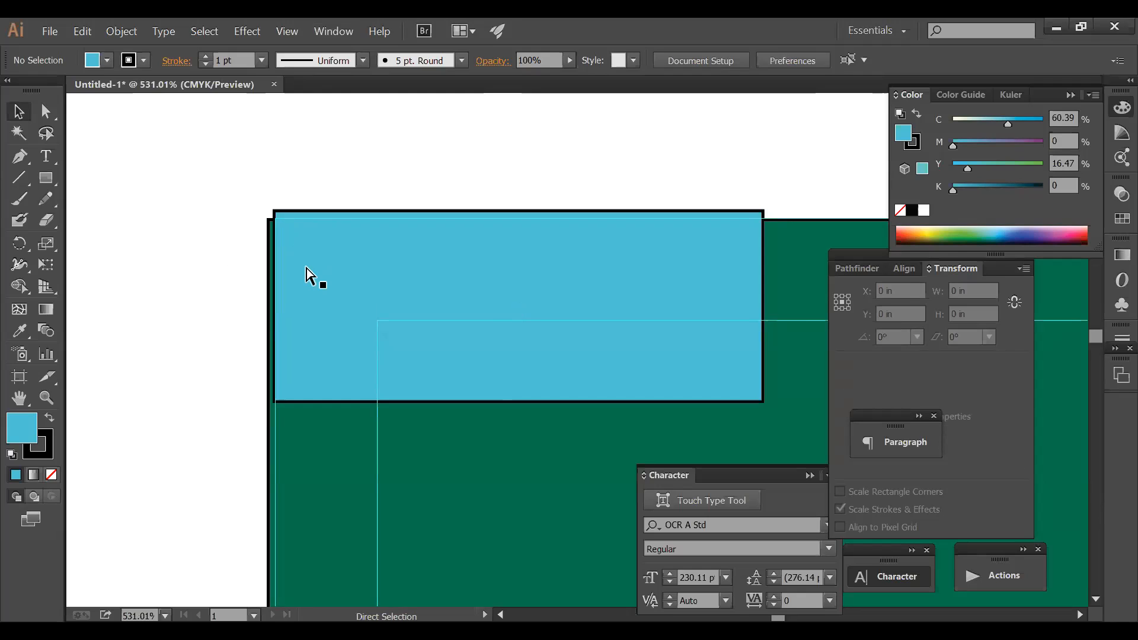
{"action": "key", "text": "ctrl+z"}
{"action": "left_click", "coordinate": [251, 194]}
- Drag the light-blue rectangle so its top and left edges align with the green rectangle's corner
{"action": "left_click_drag", "start_coordinate": [191, 207], "coordinate": [462, 309]}
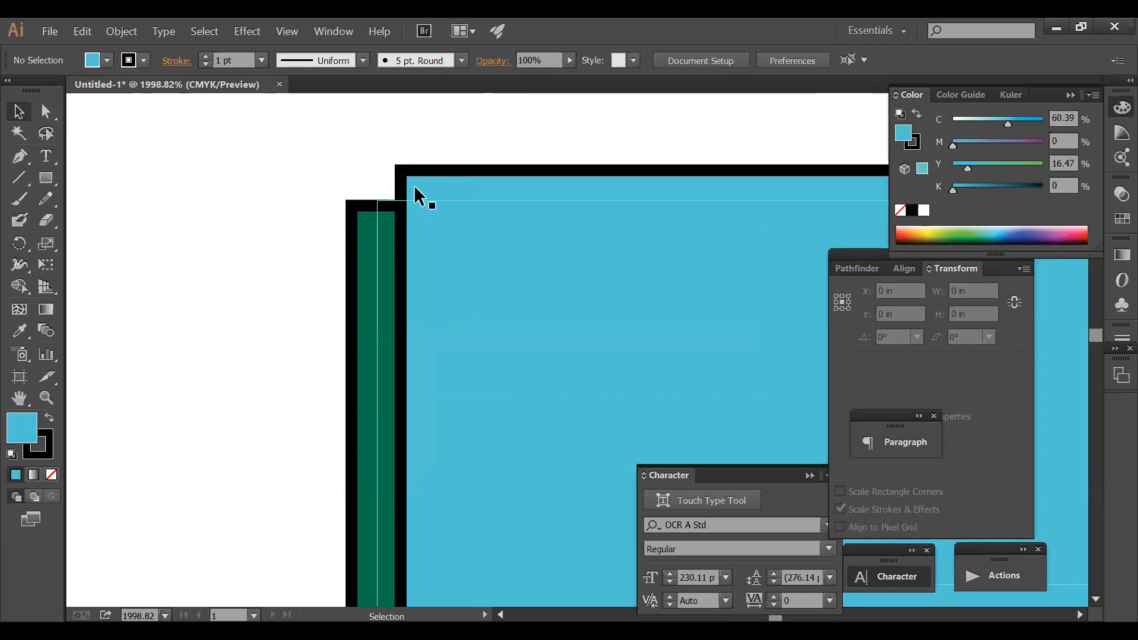
{"action": "left_click", "coordinate": [617, 301], "text": "ctrl+alt"}
{"action": "left_click", "coordinate": [618, 302], "text": "ctrl+alt"}
{"action": "left_click", "coordinate": [618, 302], "text": "ctrl+alt"}
{"action": "left_click", "coordinate": [618, 301], "text": "ctrl+alt"}
{"action": "left_click", "coordinate": [618, 302], "text": "ctrl+alt"}
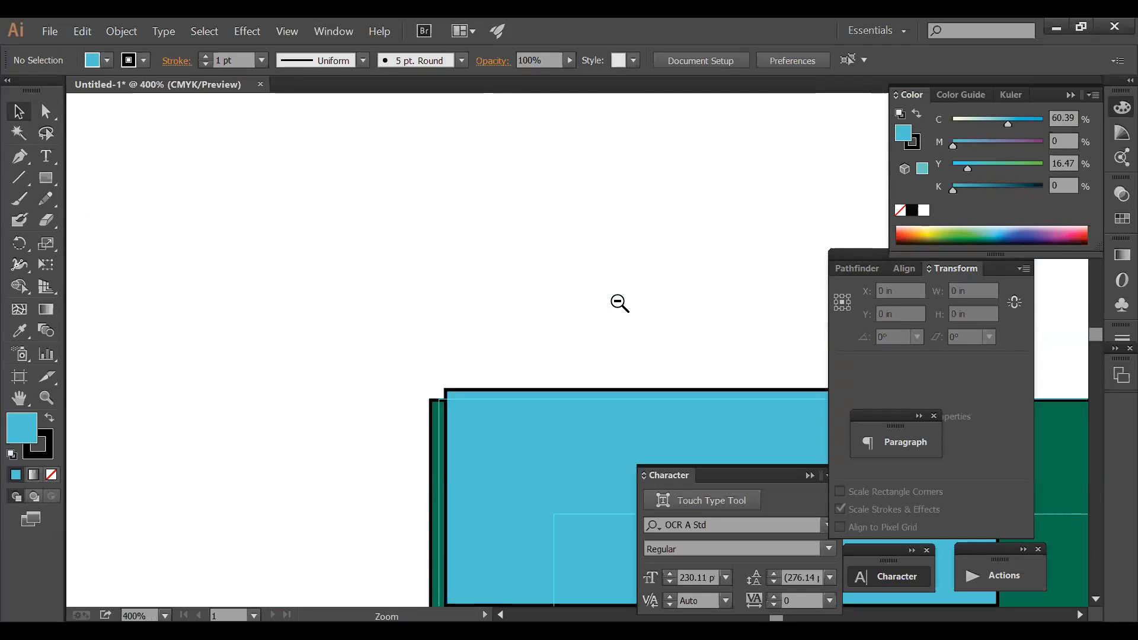
{"action": "left_click", "coordinate": [618, 301], "text": "ctrl+alt"}
{"action": "left_click", "coordinate": [618, 301], "text": "ctrl+alt"}
{"action": "left_click_drag", "start_coordinate": [571, 373], "coordinate": [358, 134]}
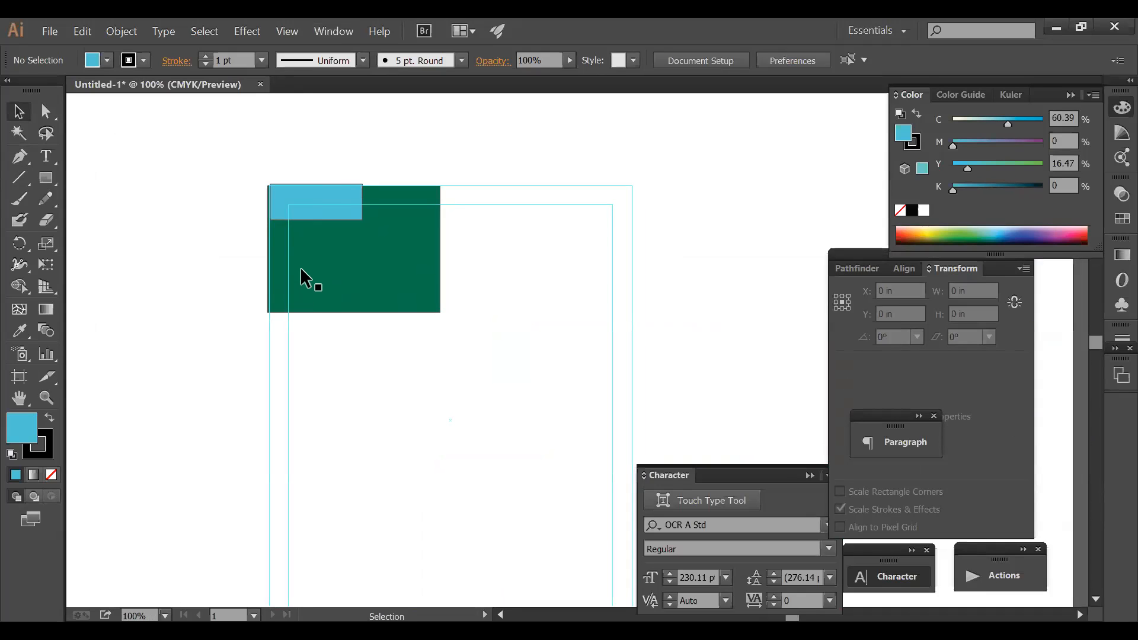
{"action": "left_click_drag", "start_coordinate": [210, 158], "coordinate": [690, 351]}
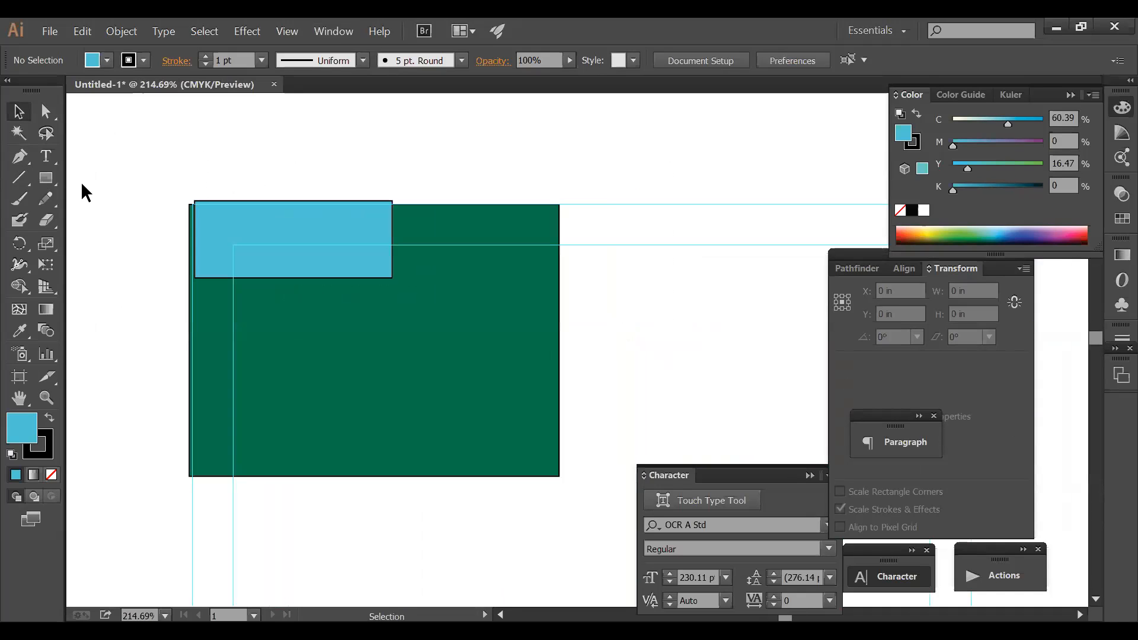
{"action": "left_click", "coordinate": [45, 156]}
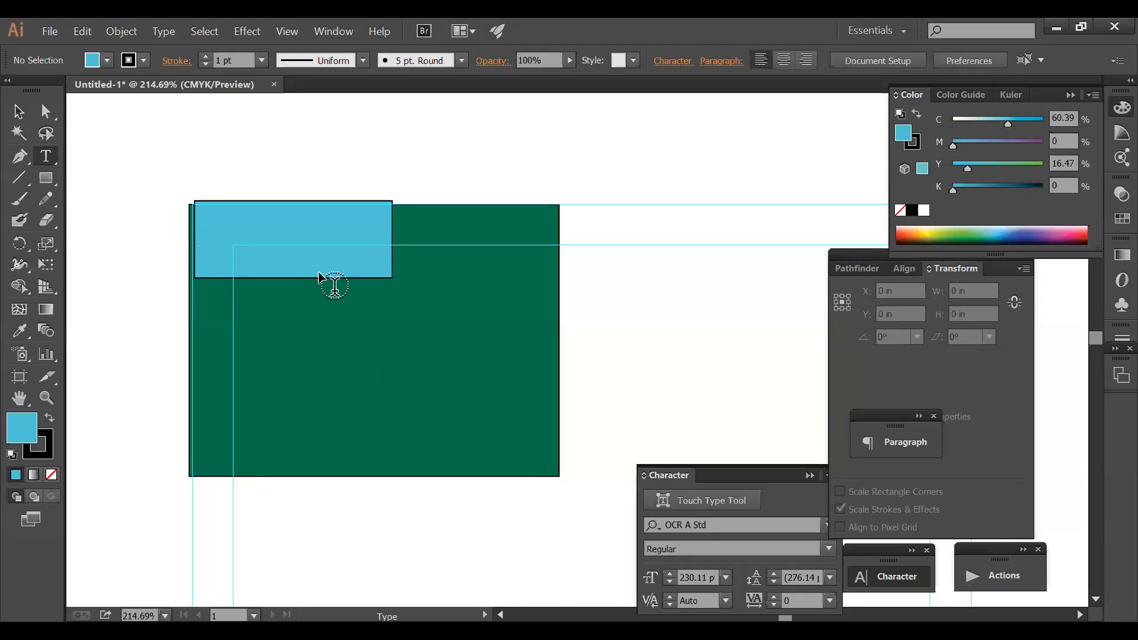
{"action": "left_click", "coordinate": [22, 118]}
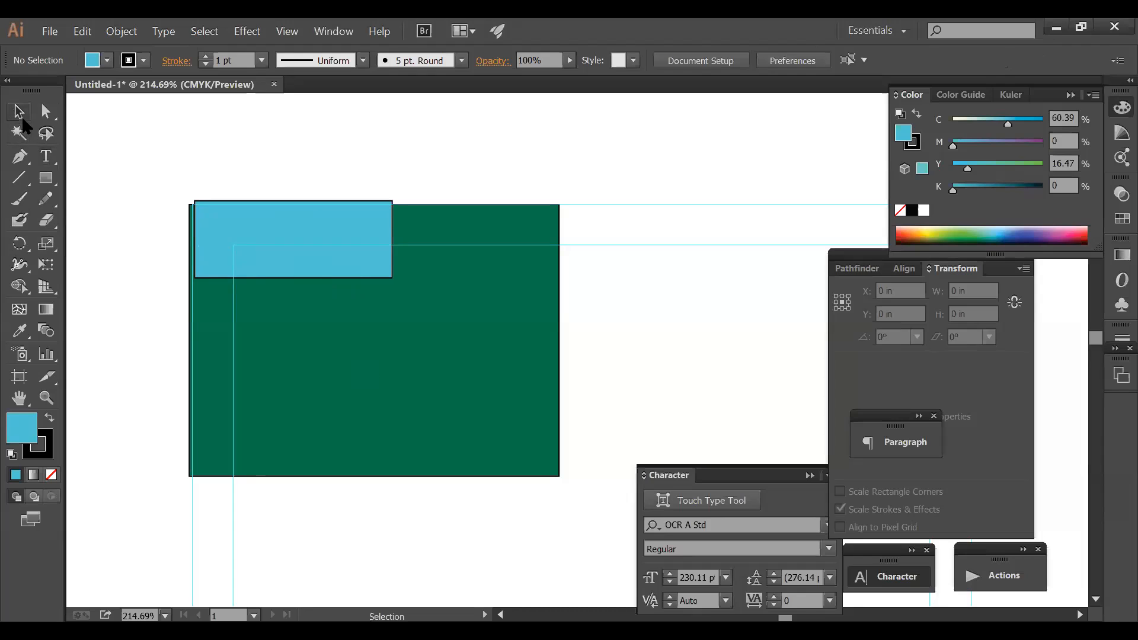
{"action": "mouse_move", "coordinate": [207, 237]}
{"action": "left_mouse_down"}
{"action": "mouse_move", "coordinate": [192, 223]}
{"action": "mouse_move", "coordinate": [207, 227]}
{"action": "mouse_move", "coordinate": [197, 241]}
{"action": "mouse_move", "coordinate": [205, 236]}
{"action": "left_mouse_up"}
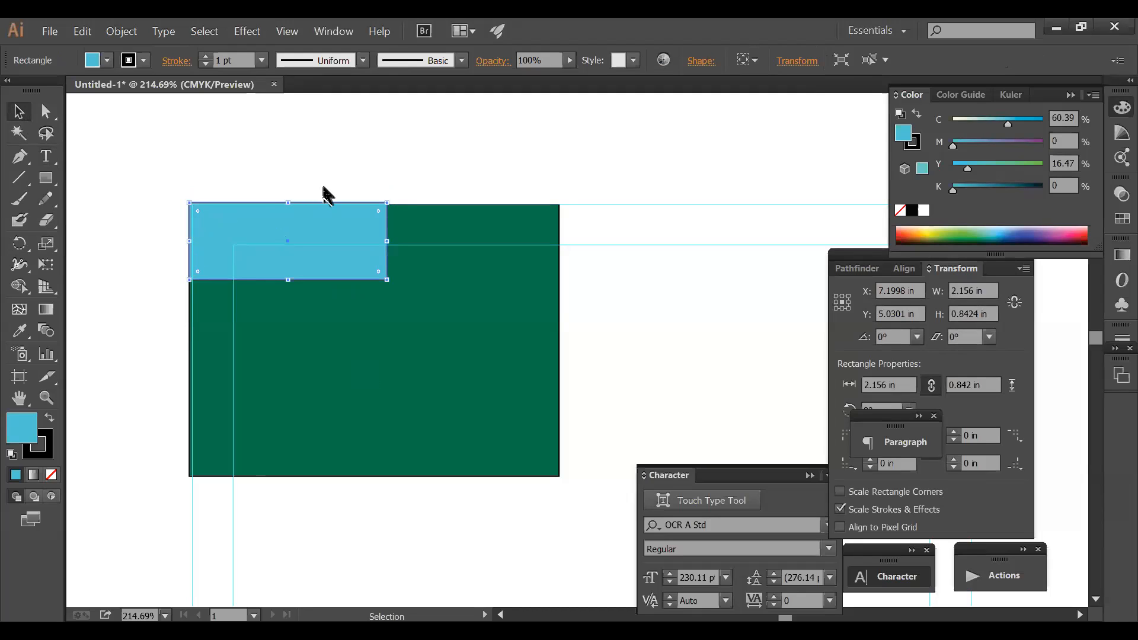
{"action": "left_click", "coordinate": [310, 153]}
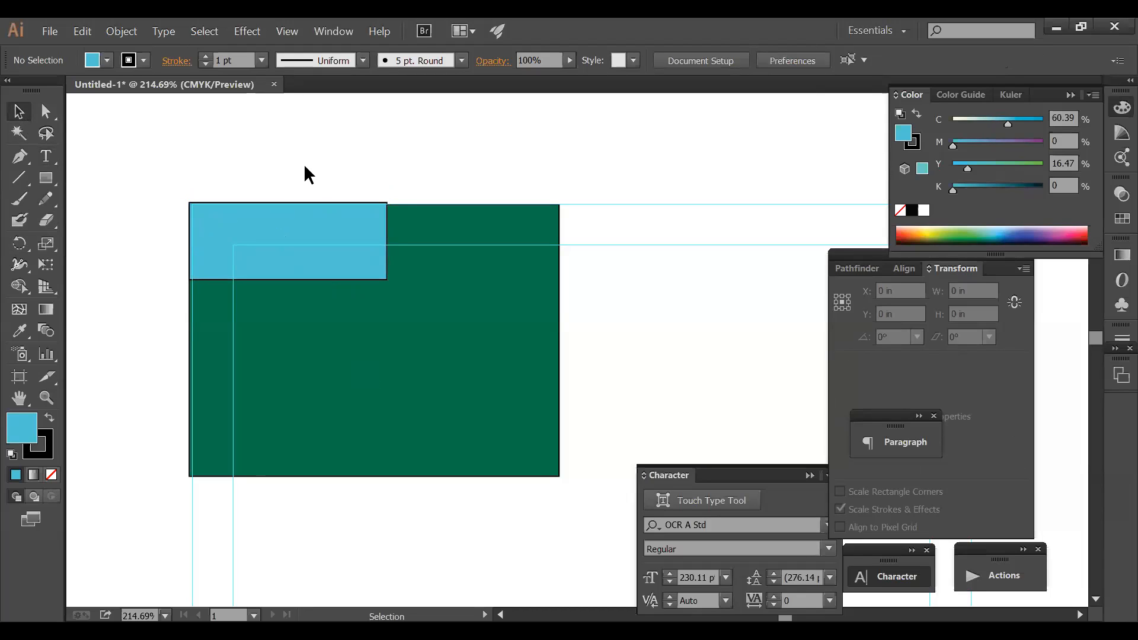
{"action": "left_click_drag", "start_coordinate": [324, 265], "coordinate": [329, 262]}
{"action": "key", "text": "ctrl+z"}
{"action": "key", "text": "ctrl+z"}
{"action": "key", "text": "ctrl+z"}
{"action": "key", "text": "ctrl+z"}
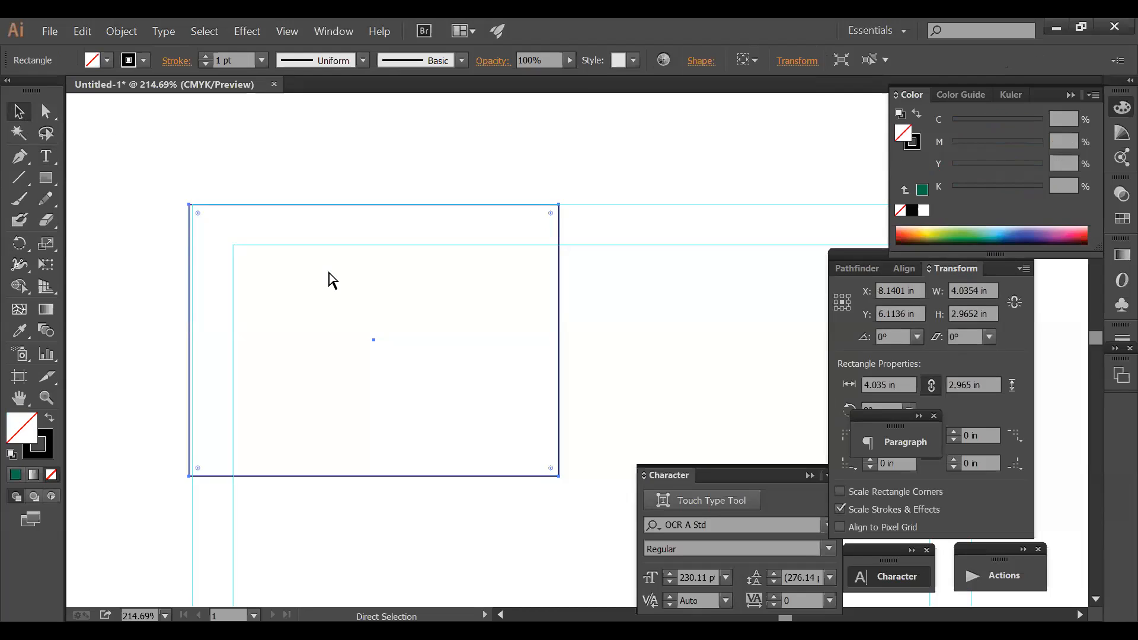
{"action": "left_click", "coordinate": [590, 295], "text": "ctrl+alt"}
{"action": "left_click", "coordinate": [590, 297], "text": "ctrl+alt"}
{"action": "left_click", "coordinate": [591, 296], "text": "ctrl+alt"}
{"action": "left_click", "coordinate": [591, 296], "text": "ctrl+alt"}
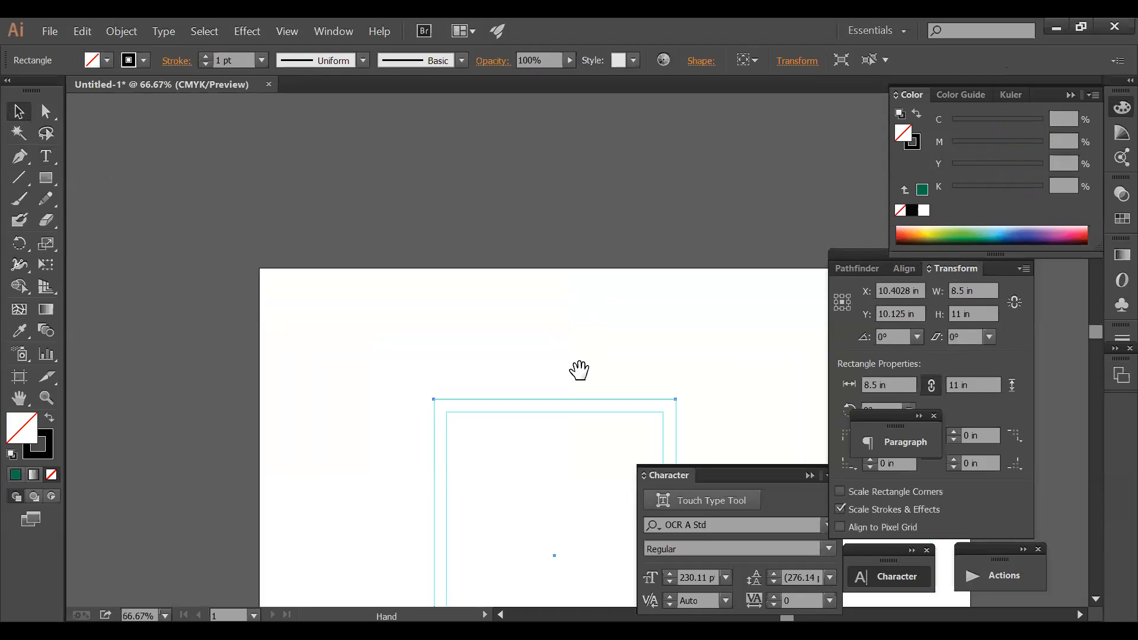
{"action": "left_click_drag", "start_coordinate": [578, 371], "coordinate": [488, 149]}
{"action": "left_click", "coordinate": [710, 273]}
{"action": "left_click_drag", "start_coordinate": [621, 227], "coordinate": [535, 279]}
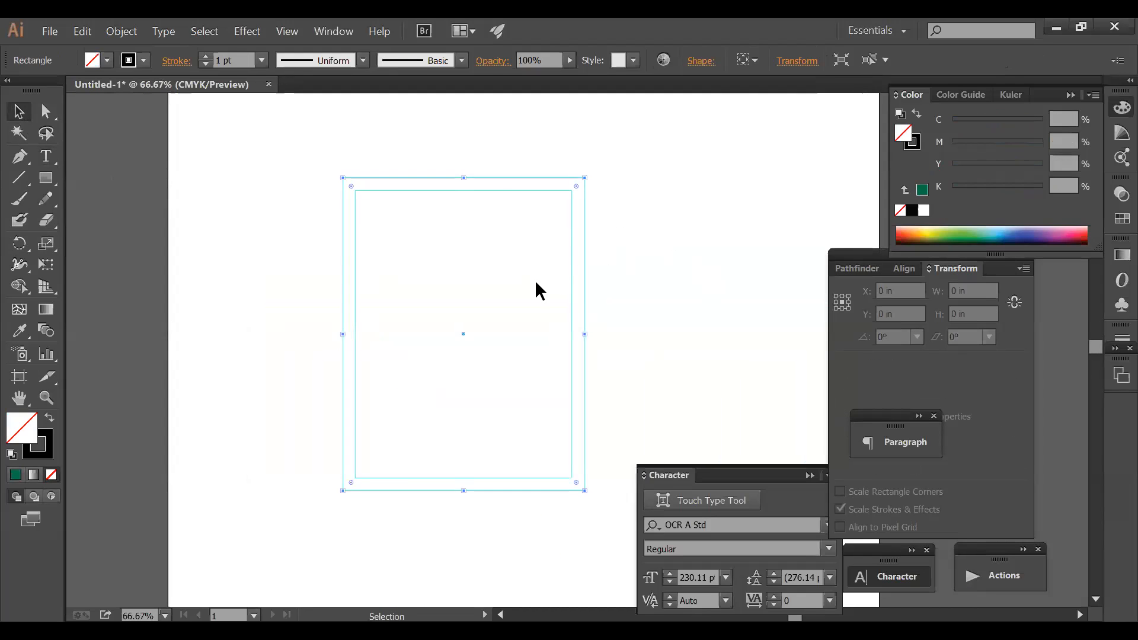
{"action": "left_click_drag", "start_coordinate": [614, 184], "coordinate": [556, 231]}
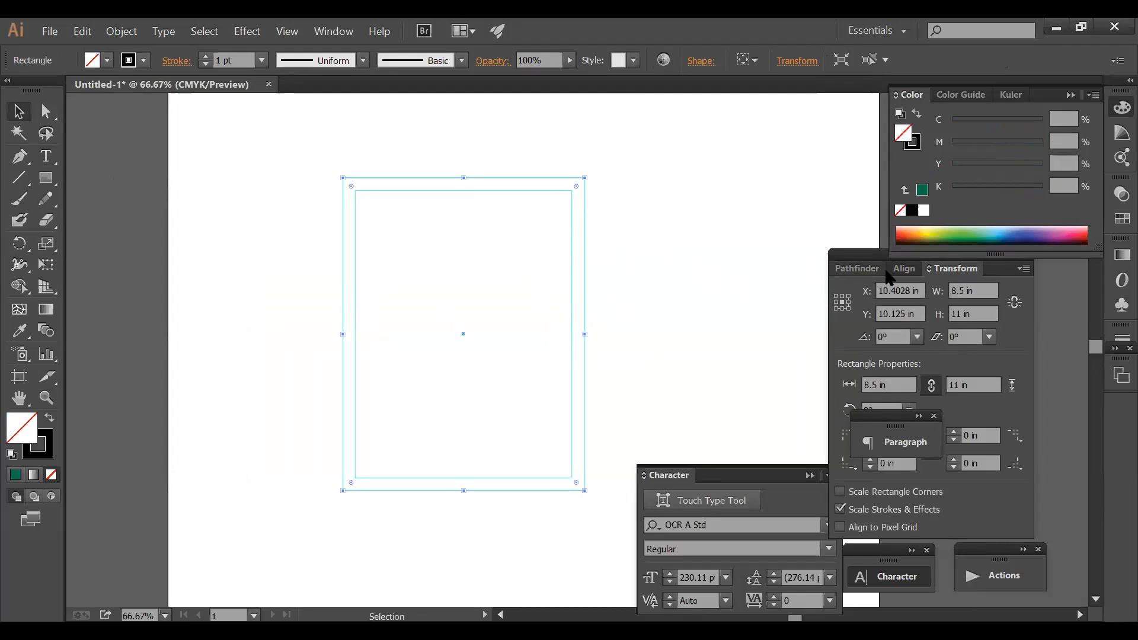
{"action": "left_click", "coordinate": [945, 234]}
{"action": "left_click", "coordinate": [669, 277]}
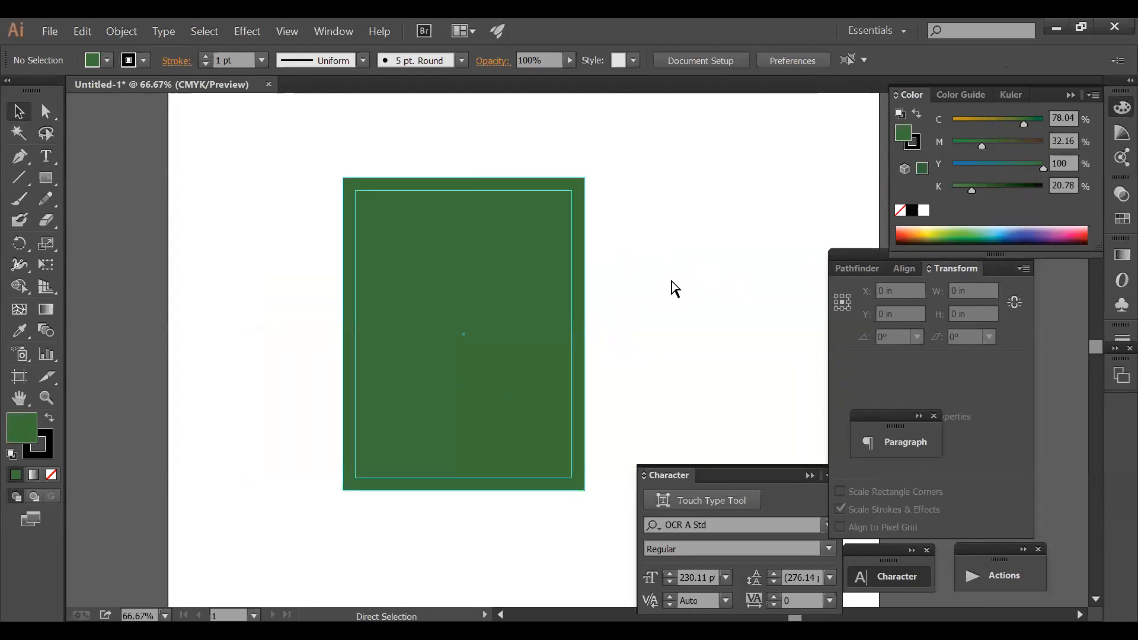
{"action": "key", "text": "ctrl+z"}
{"action": "left_click", "coordinate": [670, 281]}
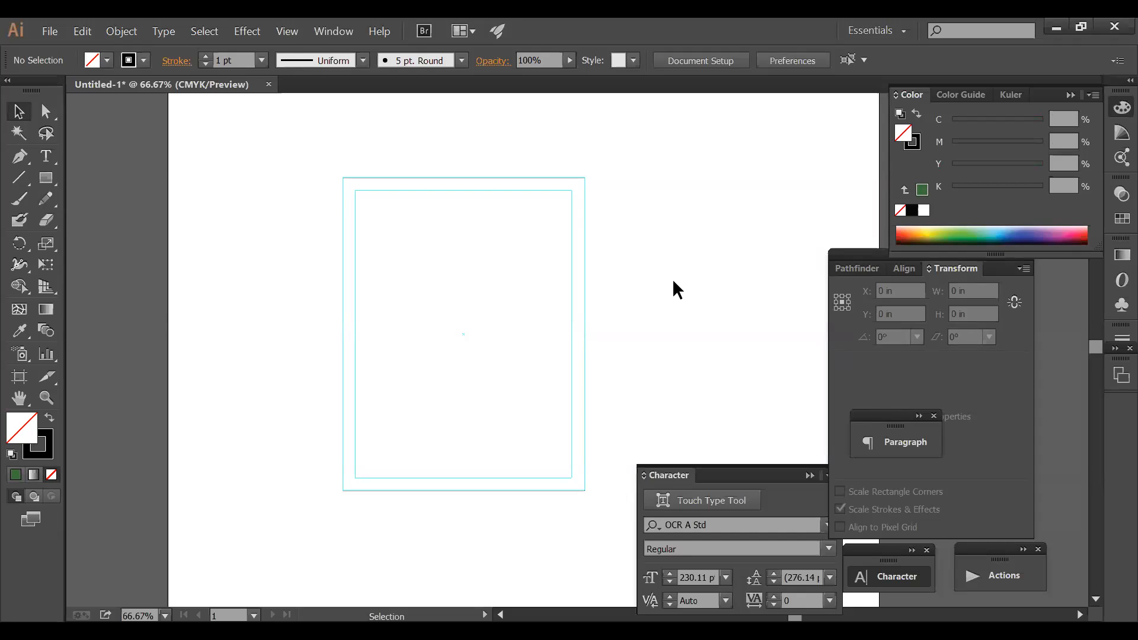
{"action": "left_click", "coordinate": [394, 212]}
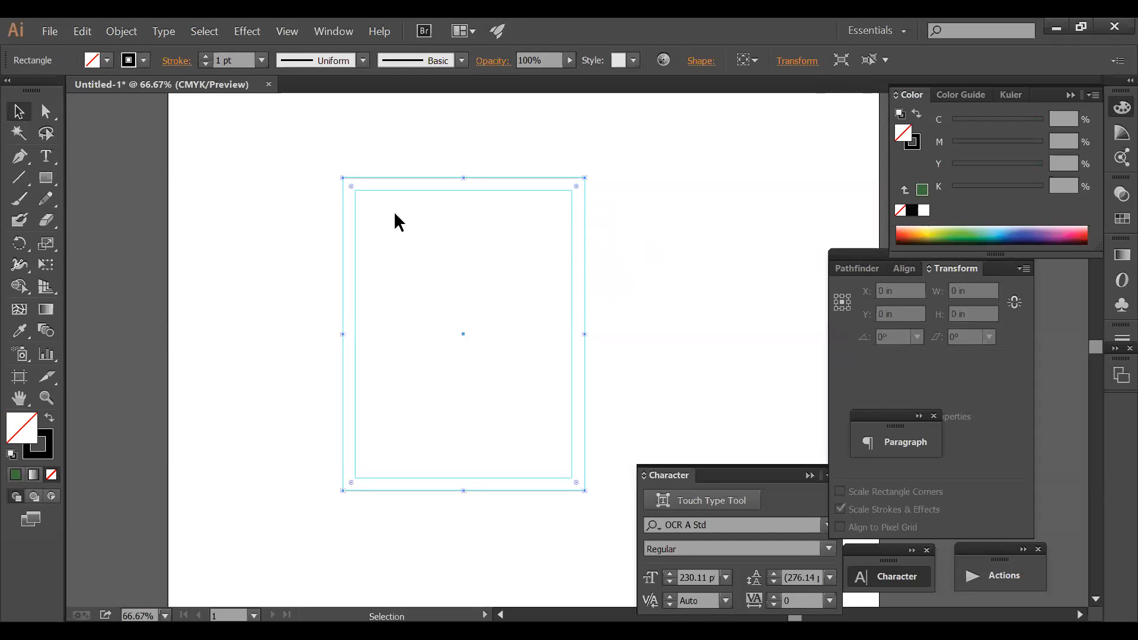
{"action": "left_click", "coordinate": [297, 170]}
{"action": "key", "text": "z"}
{"action": "left_click_drag", "start_coordinate": [293, 166], "coordinate": [712, 307]}
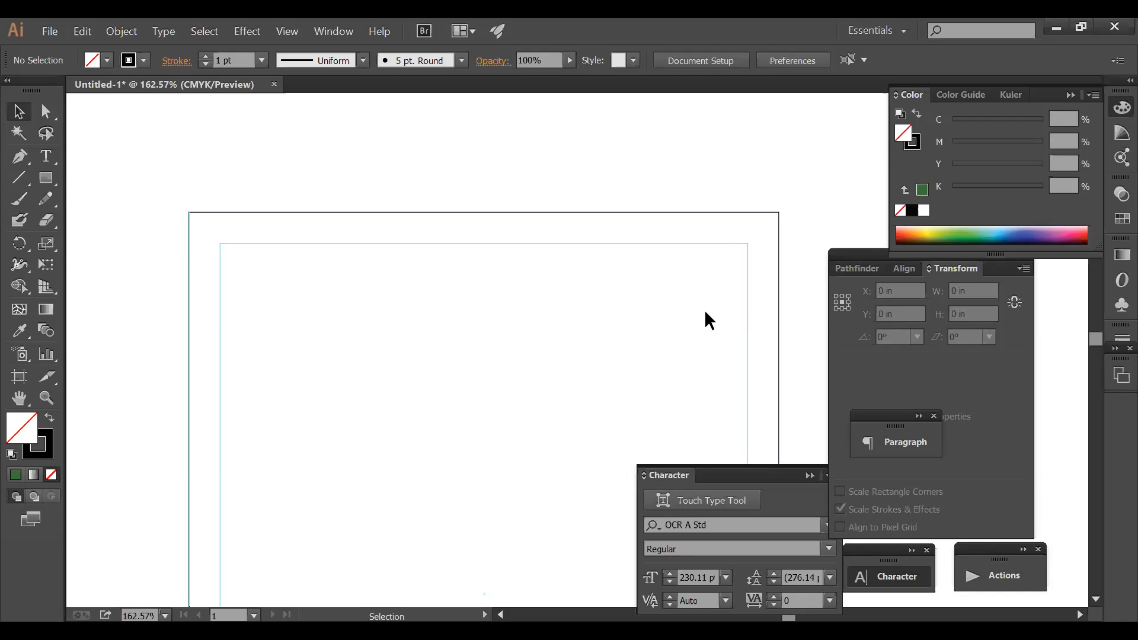
{"action": "left_click", "coordinate": [516, 352], "text": "ctrl+alt"}
{"action": "left_click", "coordinate": [517, 352], "text": "ctrl+alt"}
{"action": "left_click", "coordinate": [517, 352], "text": "ctrl+alt"}
{"action": "left_click_drag", "start_coordinate": [564, 377], "coordinate": [383, 304]}
{"action": "left_click_drag", "start_coordinate": [301, 176], "coordinate": [433, 309]}
{"action": "left_click_drag", "start_coordinate": [654, 291], "coordinate": [426, 77]}
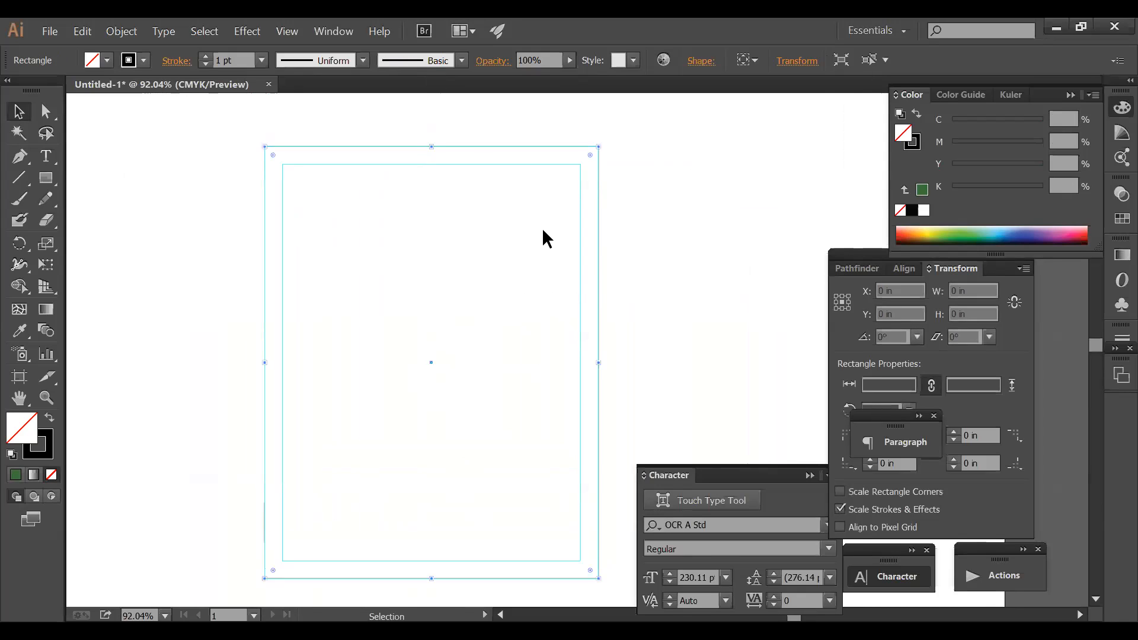
{"action": "left_click", "coordinate": [642, 310], "text": "ctrl+alt"}
{"action": "left_click_drag", "start_coordinate": [638, 336], "coordinate": [612, 263]}
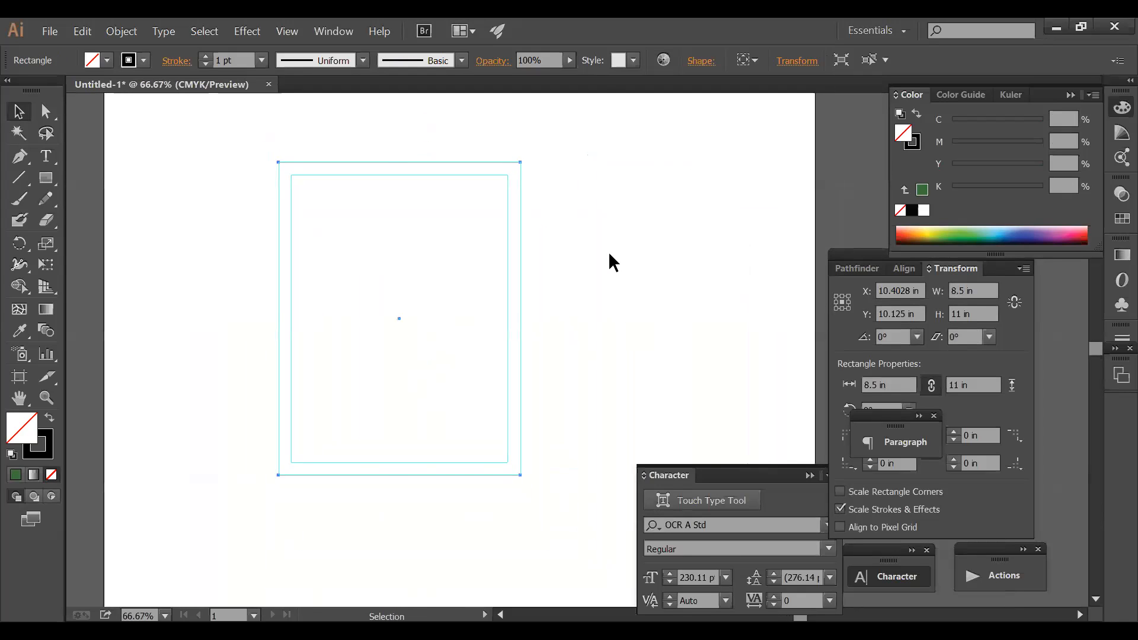
{"action": "left_click", "coordinate": [598, 257]}
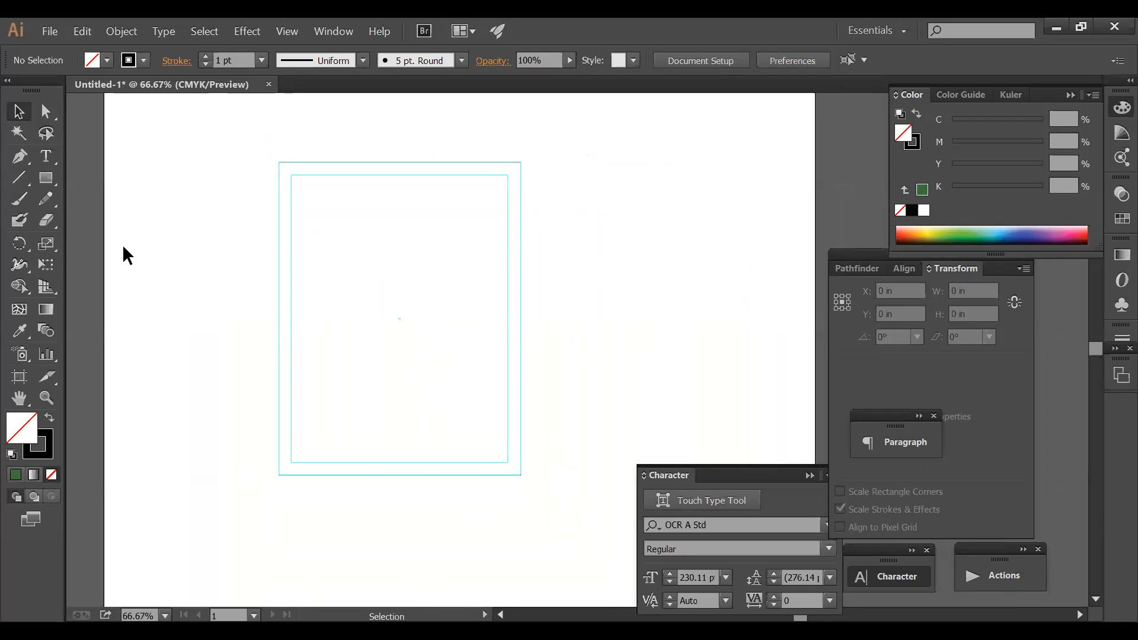
- Draw a small circle beside the page and shrink it to about 0.67 in
{"action": "left_click_drag", "start_coordinate": [54, 177], "coordinate": [96, 220]}
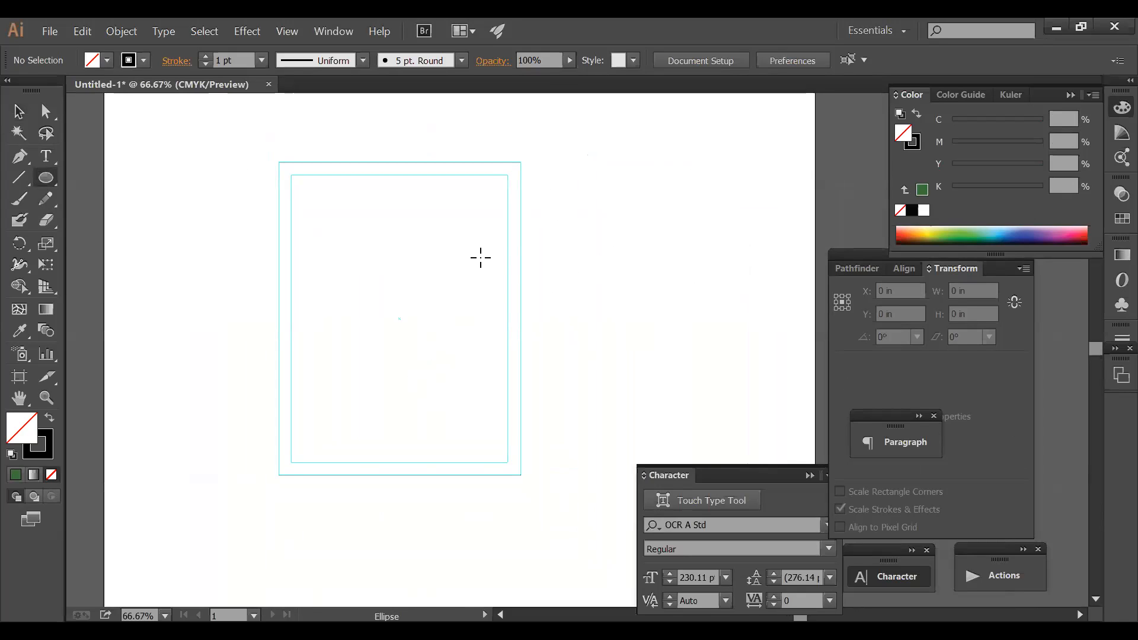
{"action": "left_click_drag", "start_coordinate": [551, 171], "coordinate": [584, 204]}
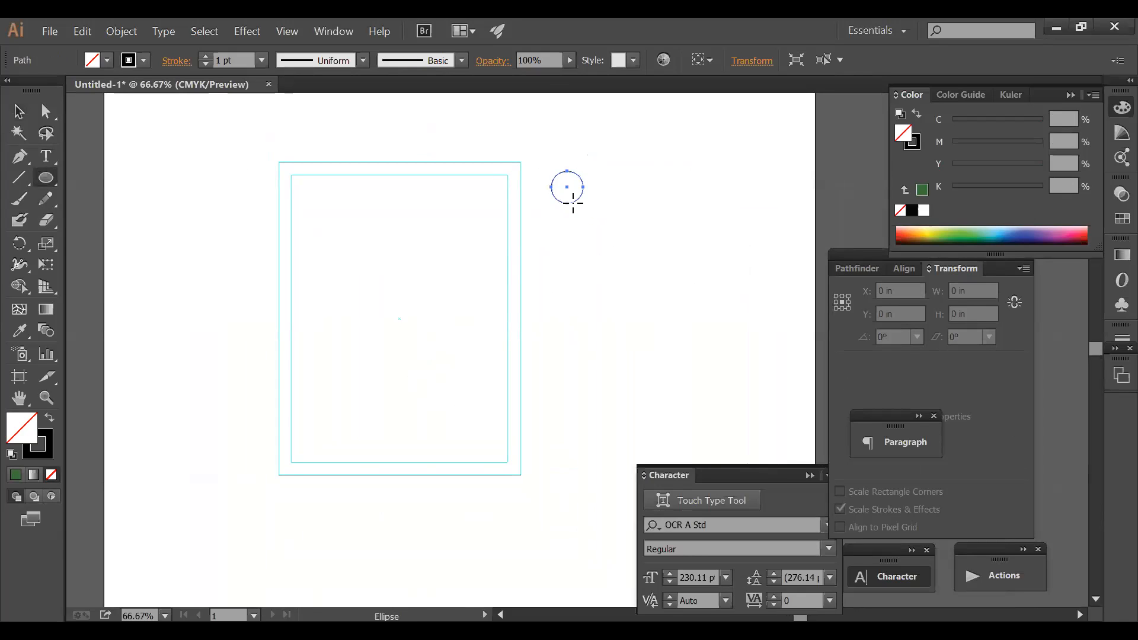
{"action": "left_click_drag", "start_coordinate": [260, 156], "coordinate": [703, 278]}
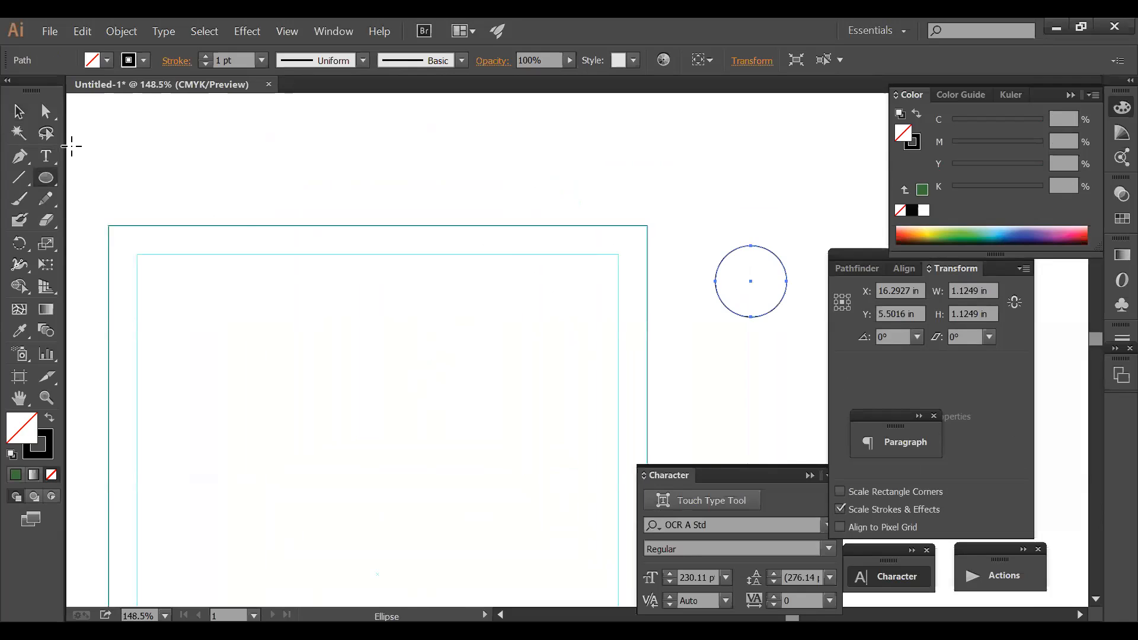
{"action": "left_click", "coordinate": [18, 111]}
{"action": "left_click", "coordinate": [662, 220]}
{"action": "key", "text": "space"}
{"action": "left_click_drag", "start_coordinate": [760, 292], "coordinate": [698, 97]}
{"action": "left_click", "coordinate": [681, 284]}
{"action": "key", "text": "ctrl+alt+space"}
{"action": "left_click", "coordinate": [679, 285], "text": "ctrl+alt"}
{"action": "left_click", "coordinate": [676, 285], "text": "ctrl+alt"}
{"action": "left_click", "coordinate": [667, 287], "text": "ctrl+alt"}
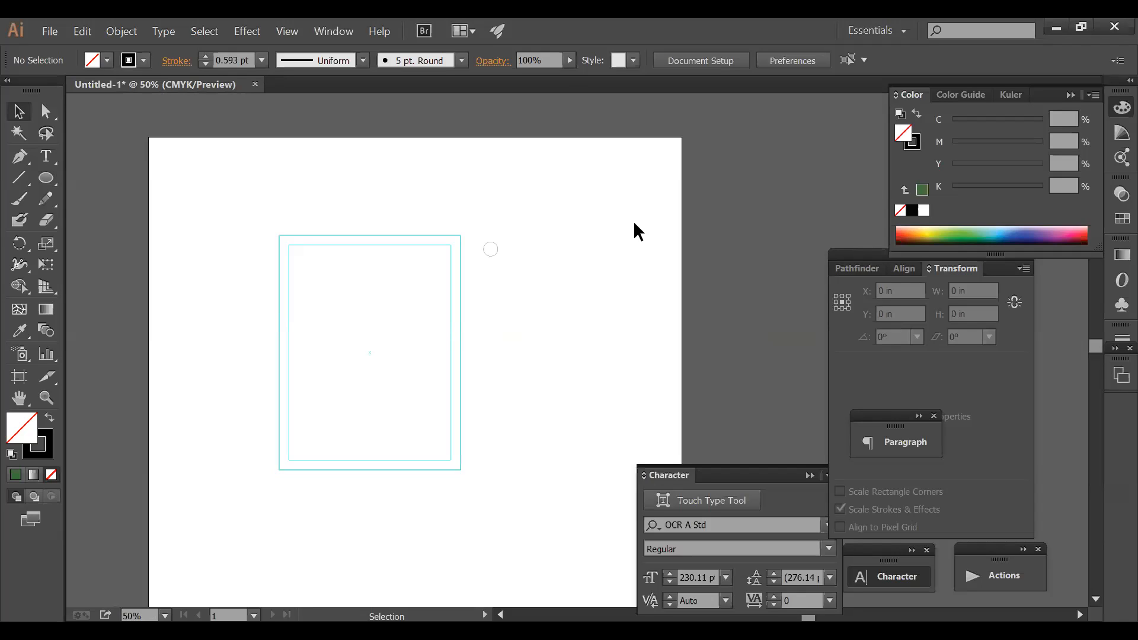
- Move the circle into the inset frame's top-left corner
{"action": "key", "text": "ctrl+space"}
{"action": "left_click_drag", "start_coordinate": [242, 205], "coordinate": [652, 344]}
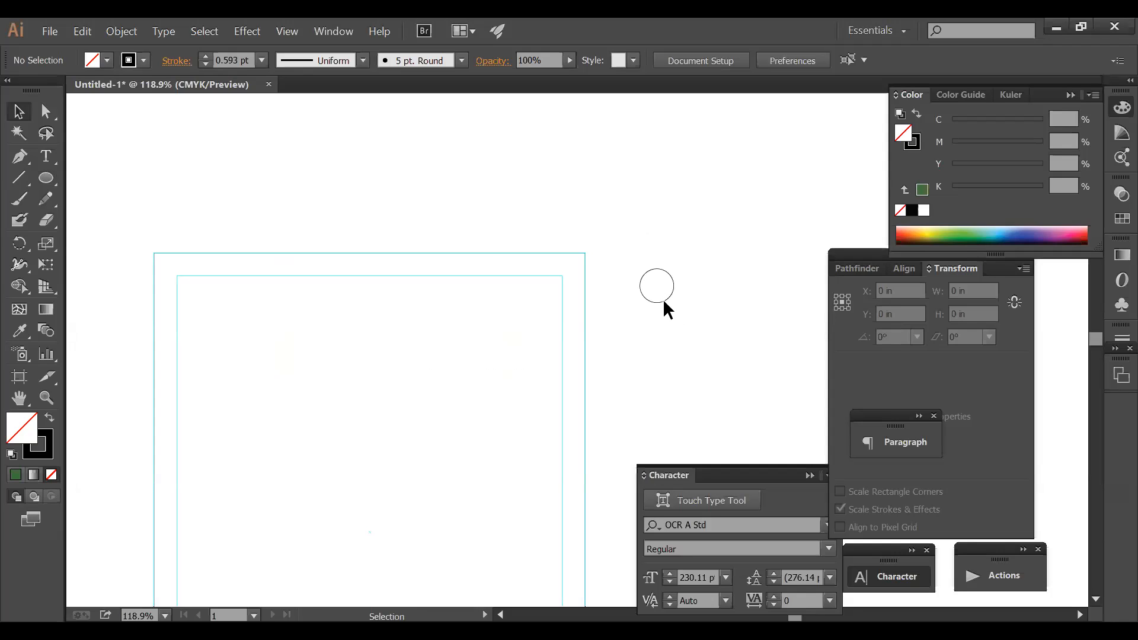
{"action": "left_click", "coordinate": [664, 302]}
{"action": "left_click_drag", "start_coordinate": [662, 301], "coordinate": [221, 320]}
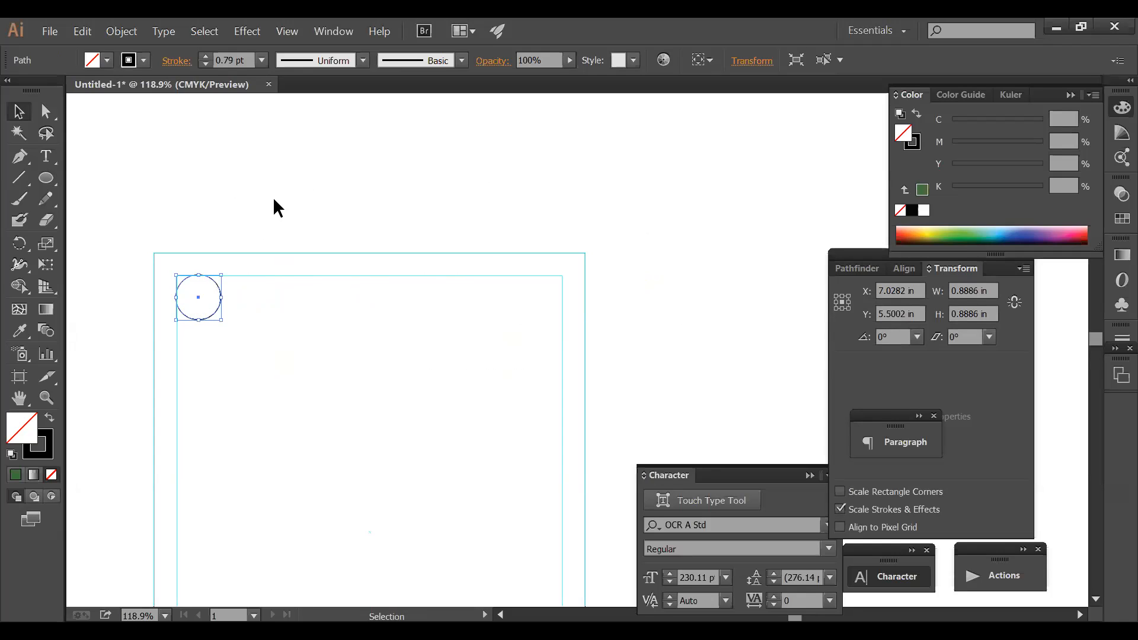
{"action": "left_click", "coordinate": [373, 265]}
{"action": "left_click_drag", "start_coordinate": [321, 338], "coordinate": [422, 264]}
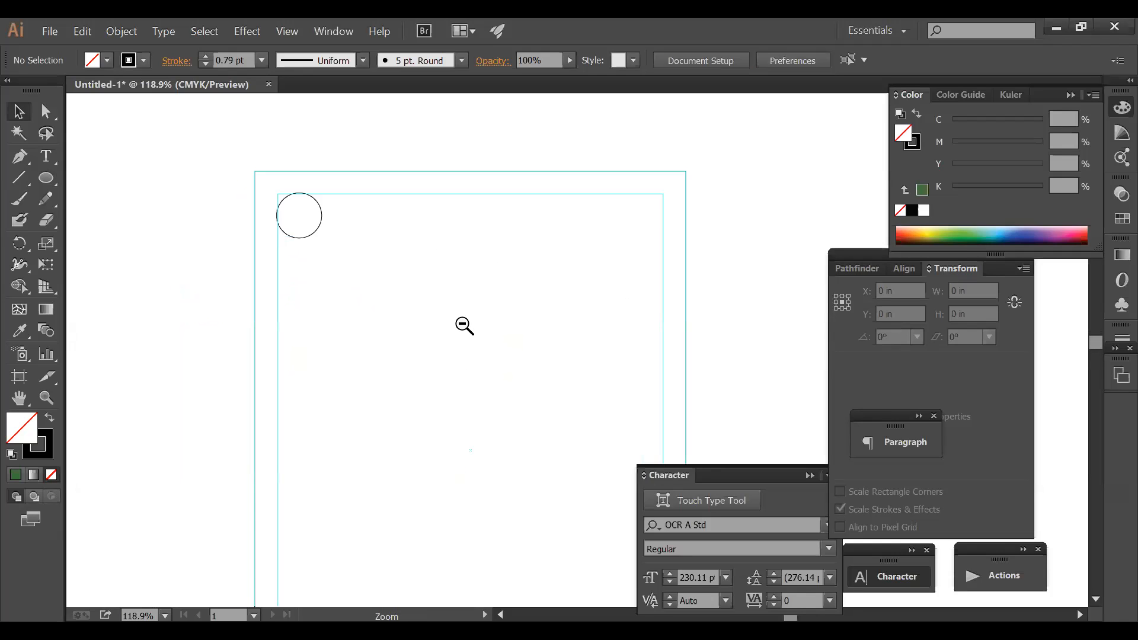
{"action": "left_click", "coordinate": [465, 326], "text": "ctrl+alt"}
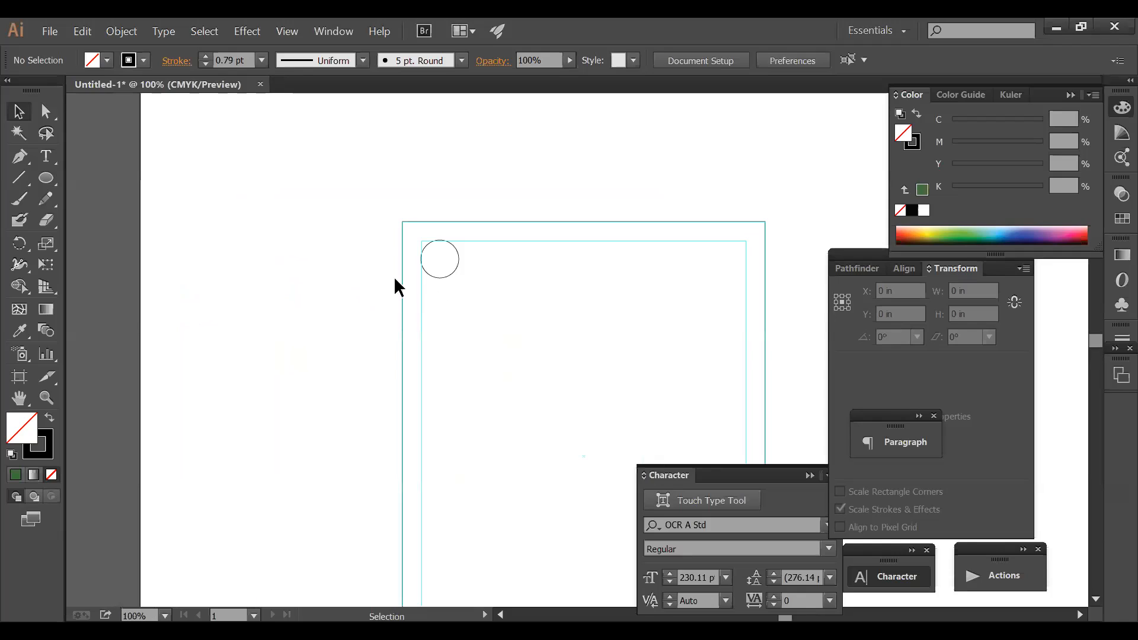
- Resize the circle to 0.75 in wide and 0.76 in tall in the Transform panel
{"action": "left_click", "coordinate": [448, 276]}
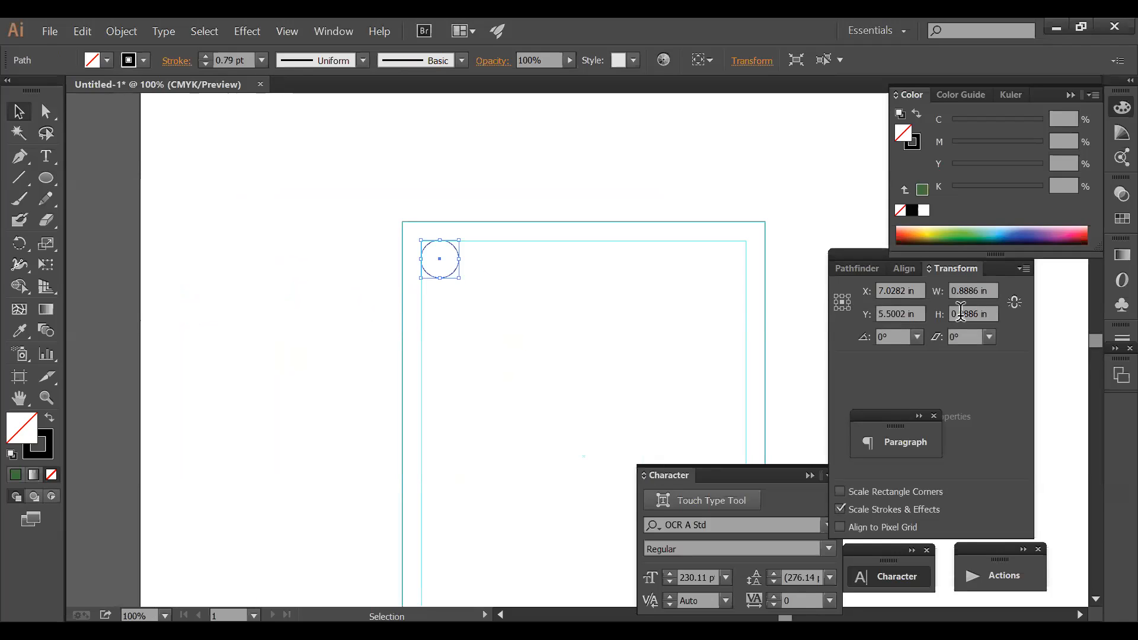
{"action": "left_click", "coordinate": [992, 289]}
{"action": "type", "text": ".75"}
{"action": "key", "text": "Tab"}
{"action": "type", "text": ".76"}
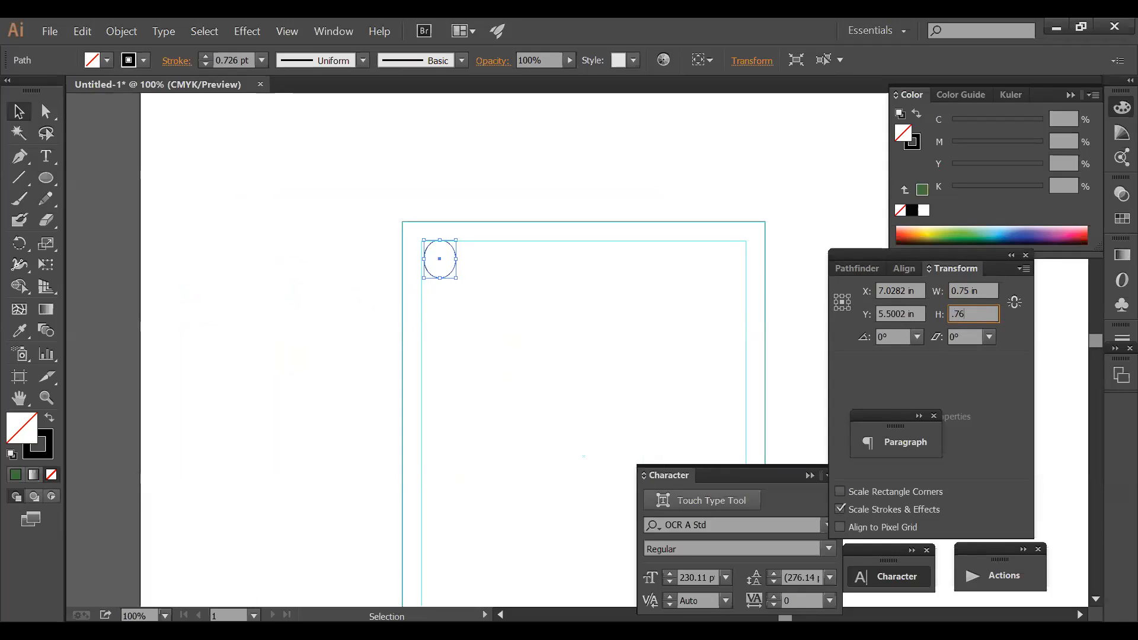
{"action": "key", "text": "Return"}
{"action": "left_click", "coordinate": [587, 132]}
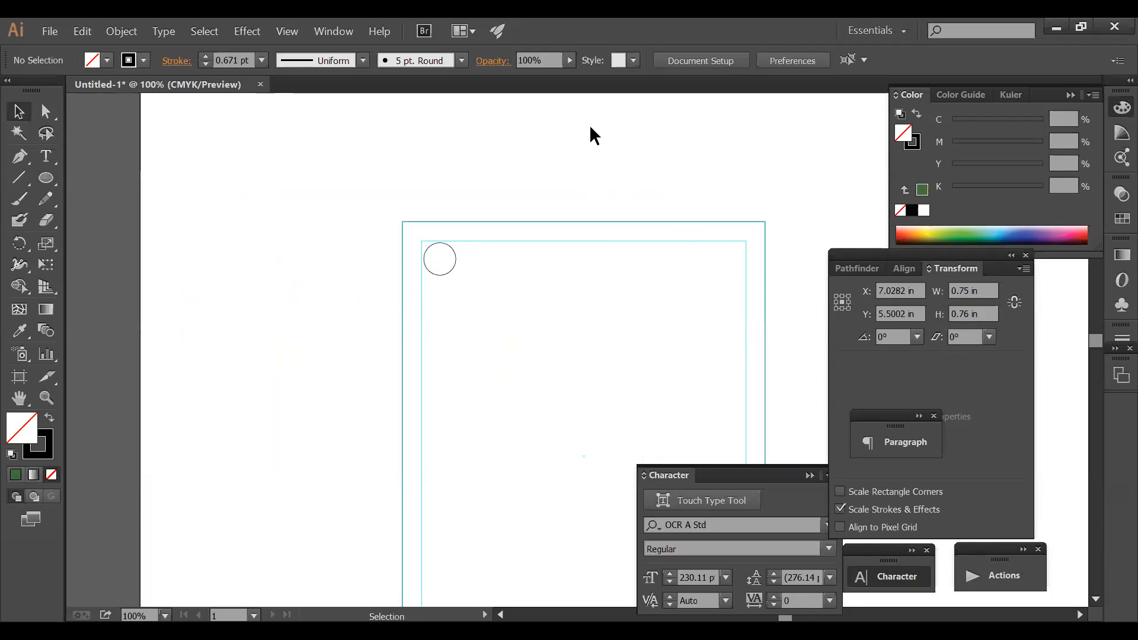
{"action": "key", "text": "ctrl+space"}
{"action": "left_click_drag", "start_coordinate": [338, 213], "coordinate": [840, 285]}
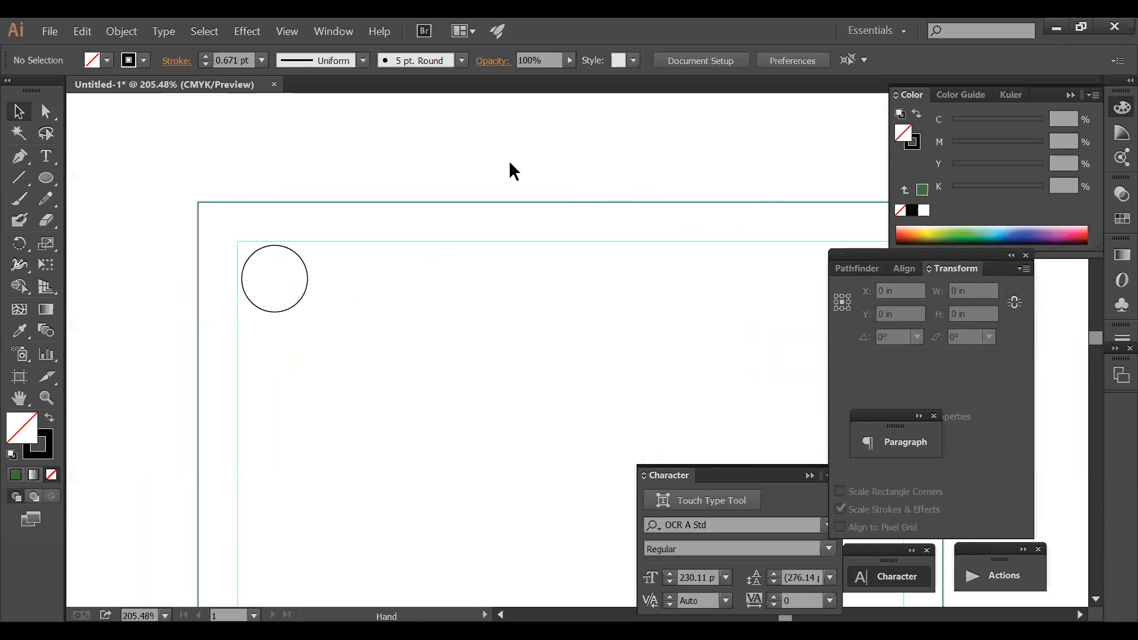
{"action": "left_click", "coordinate": [303, 291]}
{"action": "key", "text": "ctrl+alt+space"}
{"action": "left_click", "coordinate": [546, 338], "text": "ctrl+alt"}
{"action": "key", "text": "space"}
{"action": "left_click_drag", "start_coordinate": [546, 338], "coordinate": [481, 178]}
{"action": "left_click", "coordinate": [560, 323], "text": "ctrl+alt"}
{"action": "left_click_drag", "start_coordinate": [559, 317], "coordinate": [501, 248]}
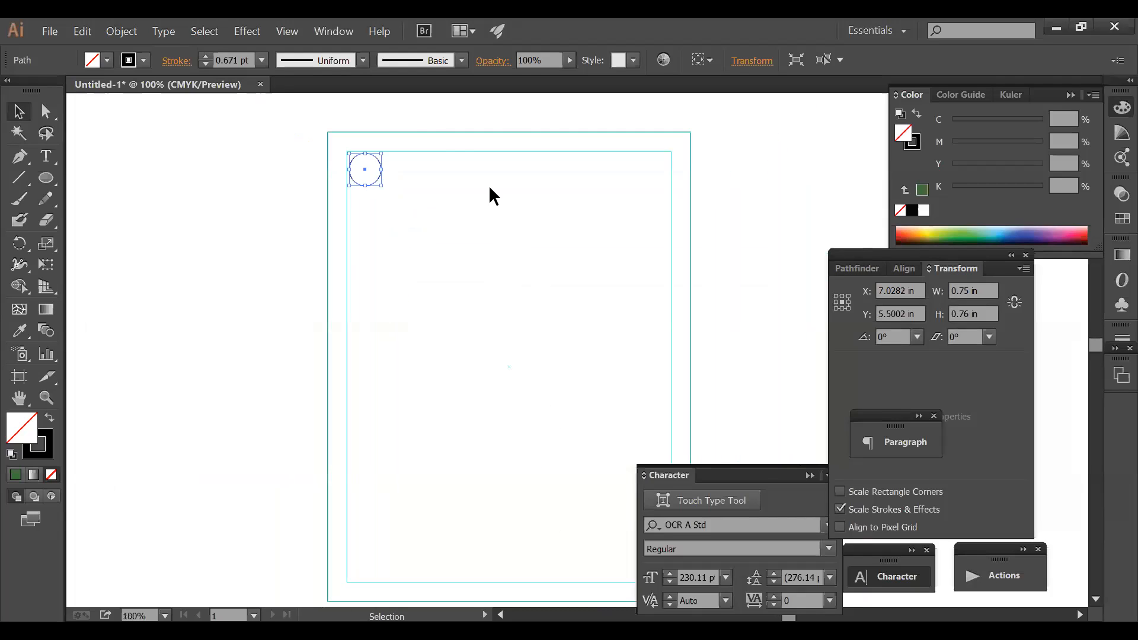
{"action": "left_click", "coordinate": [413, 130]}
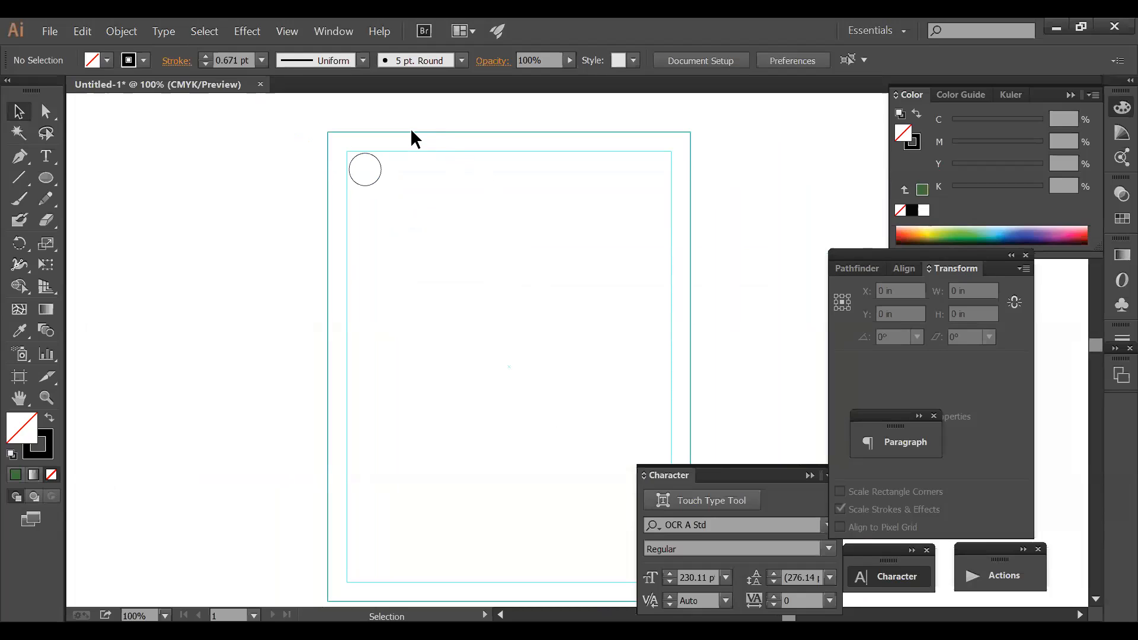
- Draw a larger circle to the right of the page
{"action": "key", "text": "space"}
{"action": "left_click_drag", "start_coordinate": [688, 251], "coordinate": [414, 323]}
{"action": "key", "text": "ctrl+space"}
{"action": "left_click_drag", "start_coordinate": [302, 208], "coordinate": [828, 430]}
{"action": "left_click", "coordinate": [46, 177]}
{"action": "key", "text": "Tab"}
{"action": "left_click_drag", "start_coordinate": [358, 207], "coordinate": [475, 347]}
{"action": "key", "text": "Tab"}
{"action": "left_click", "coordinate": [46, 112]}
{"action": "left_click", "coordinate": [18, 111]}
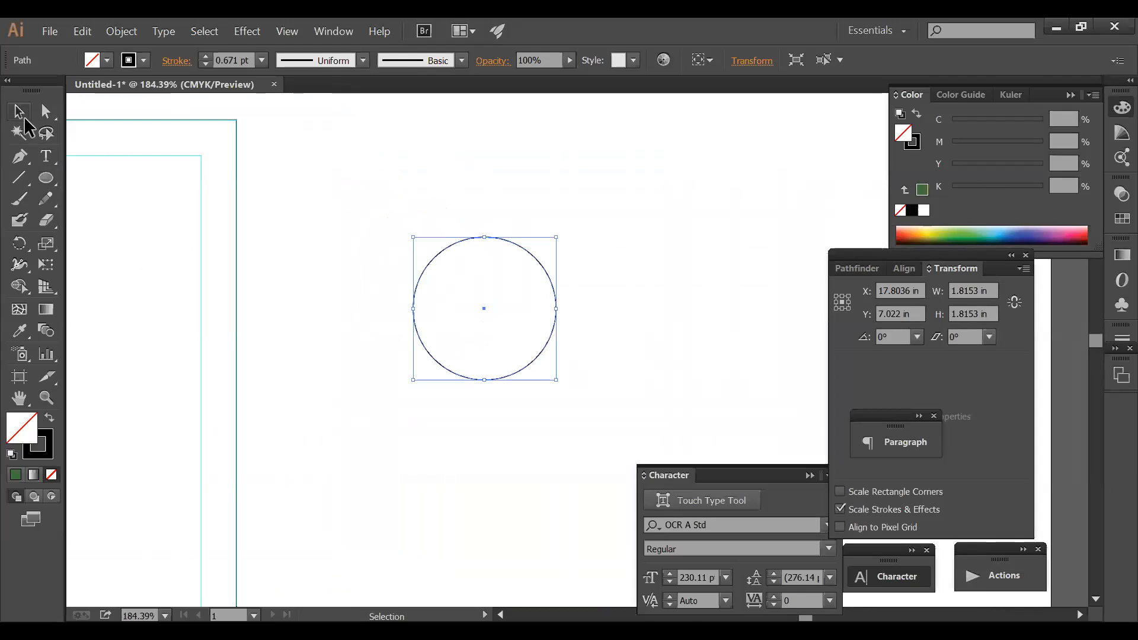
{"action": "left_click", "coordinate": [540, 209]}
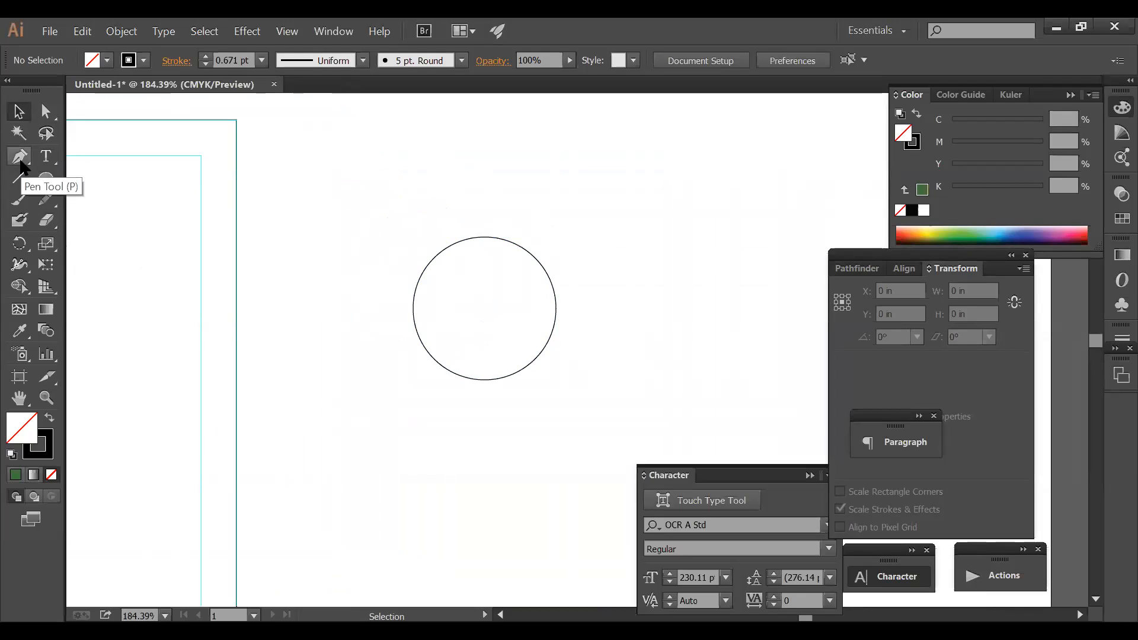
- Draw an L-shaped pen path from above the circle through its centre to the right
{"action": "left_click", "coordinate": [20, 157]}
{"action": "left_click", "coordinate": [480, 201]}
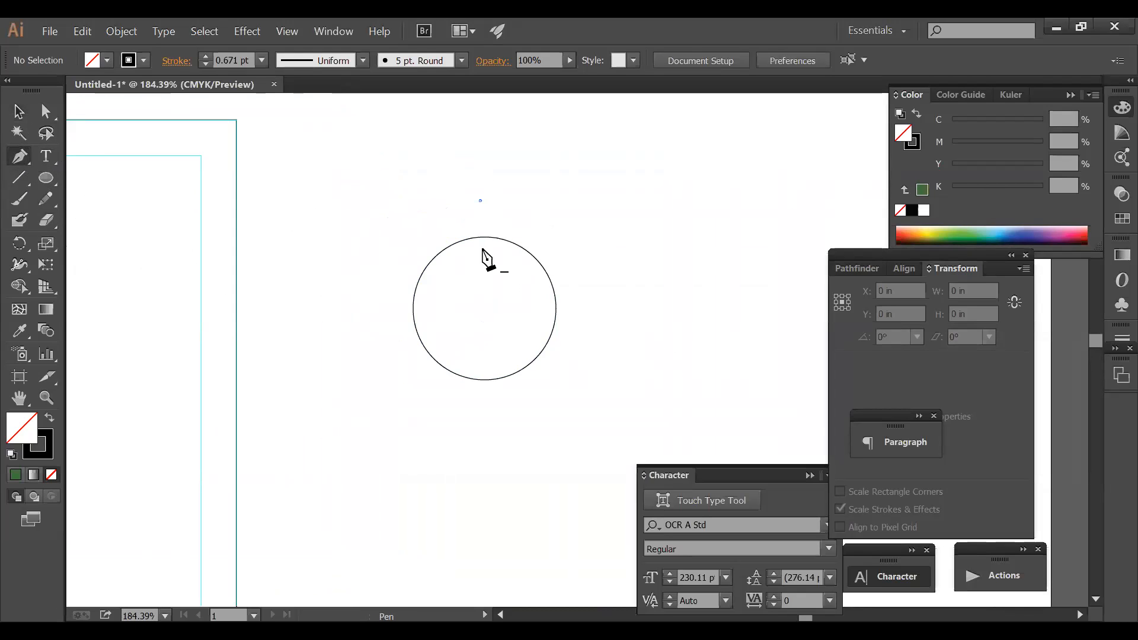
{"action": "left_click", "coordinate": [482, 321], "text": "shift"}
{"action": "left_click", "coordinate": [653, 321], "text": "shift"}
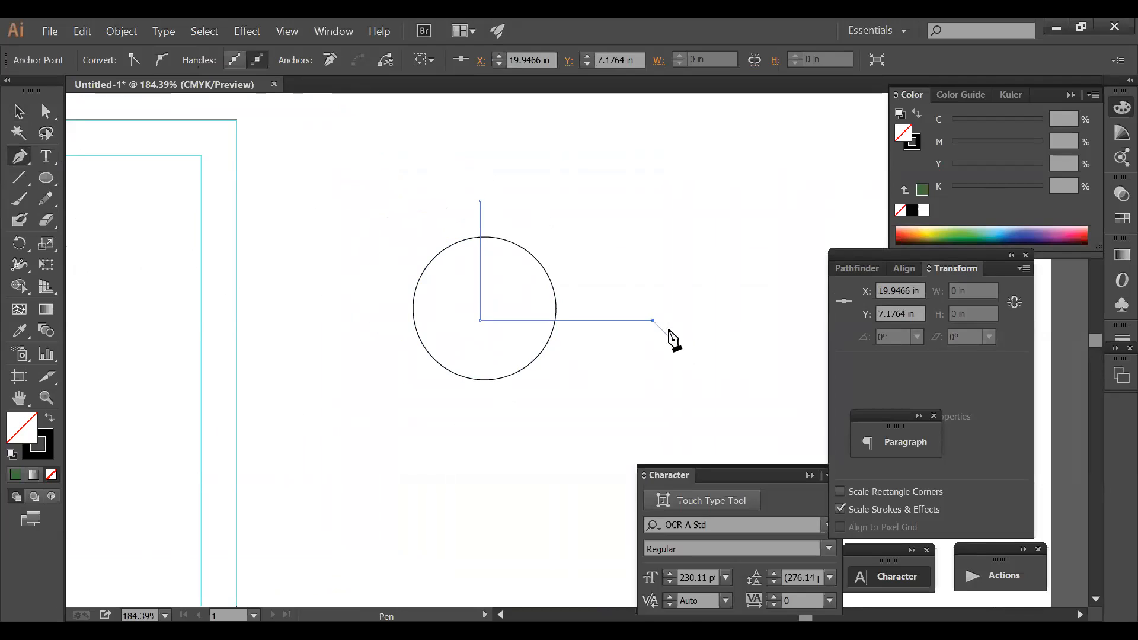
{"action": "left_click", "coordinate": [642, 259], "text": "ctrl"}
{"action": "left_click", "coordinate": [18, 111]}
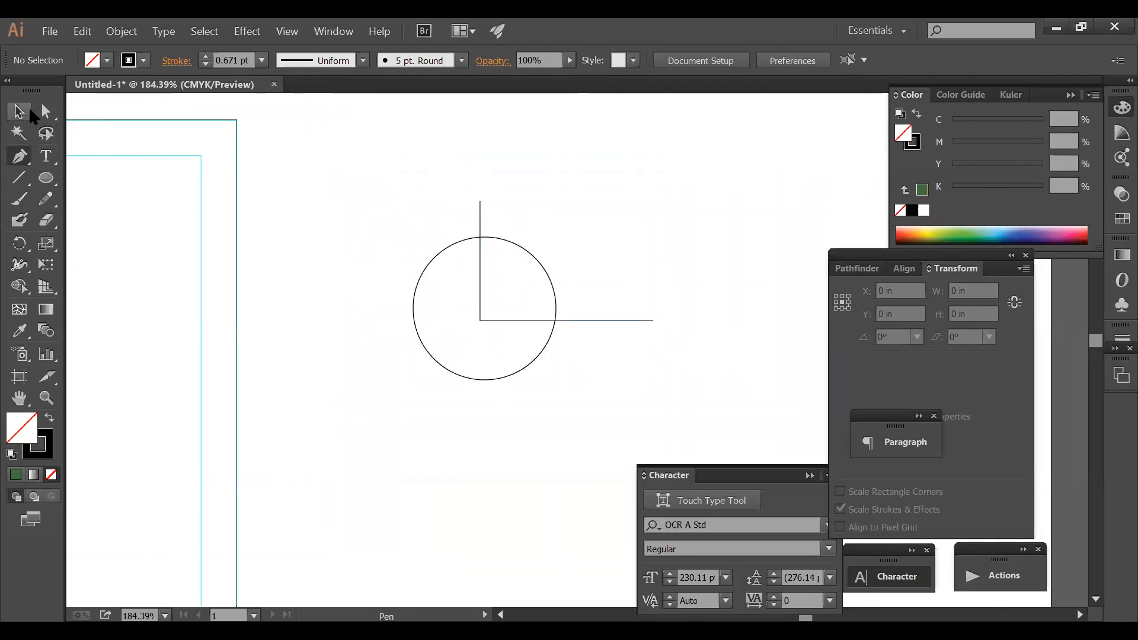
- Add a second L-shaped path and a horizontal line crossing the circle
{"action": "left_click", "coordinate": [21, 156]}
{"action": "left_click", "coordinate": [498, 322]}
{"action": "left_click", "coordinate": [499, 274]}
{"action": "left_click", "coordinate": [602, 274], "text": "shift"}
{"action": "left_click", "coordinate": [686, 258], "text": "ctrl"}
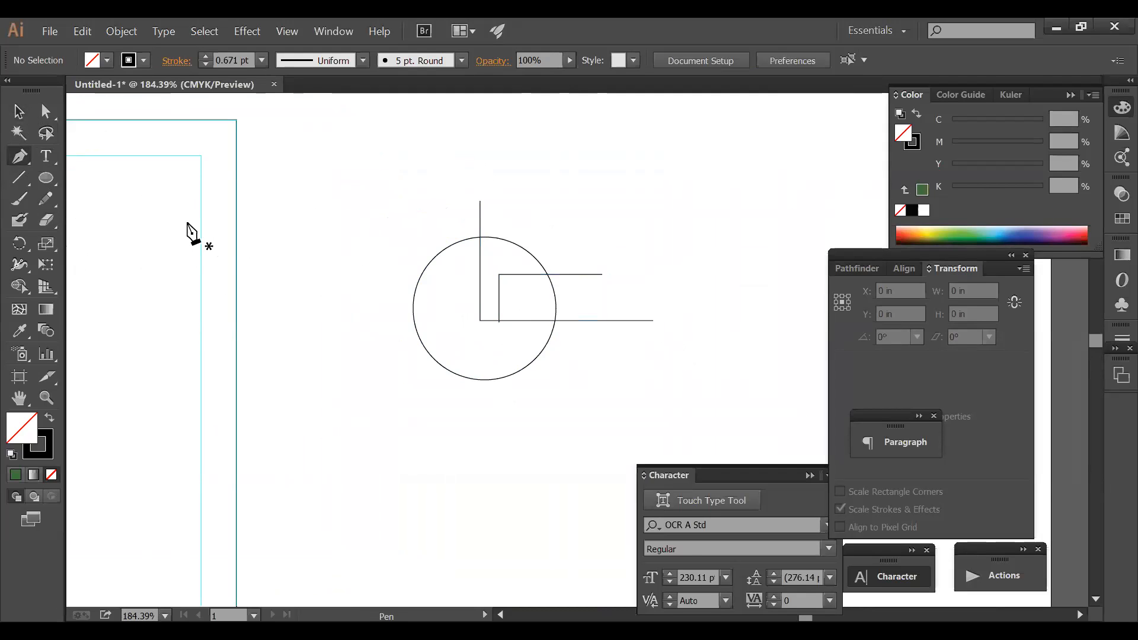
{"action": "left_click", "coordinate": [490, 297]}
{"action": "left_click", "coordinate": [624, 297], "text": "shift"}
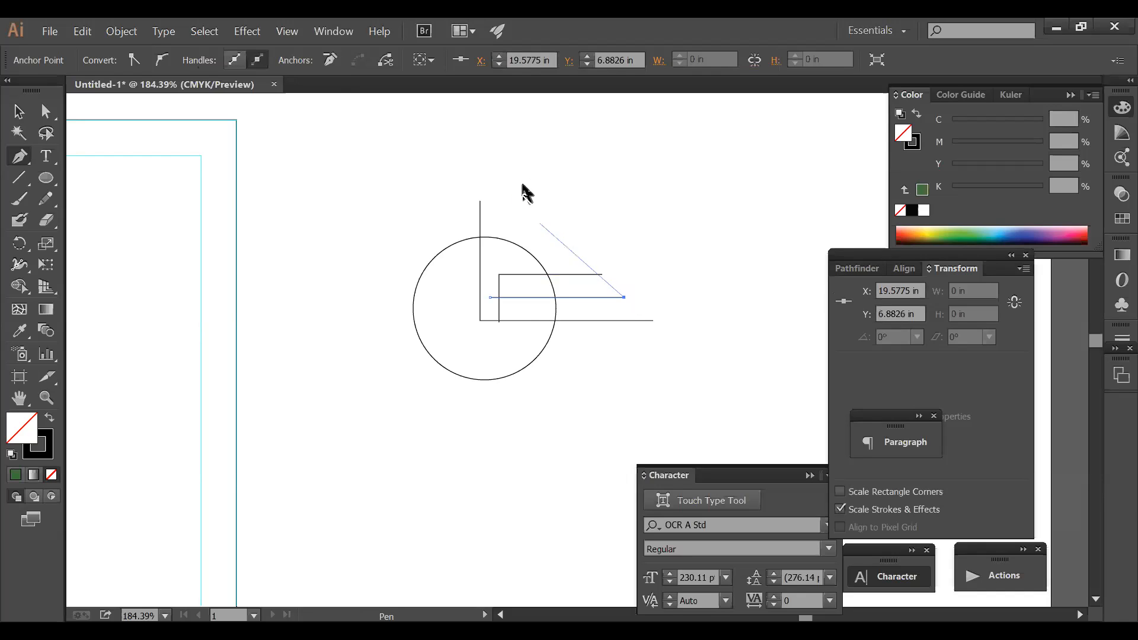
{"action": "left_click", "coordinate": [523, 192], "text": "ctrl"}
{"action": "left_click", "coordinate": [17, 111]}
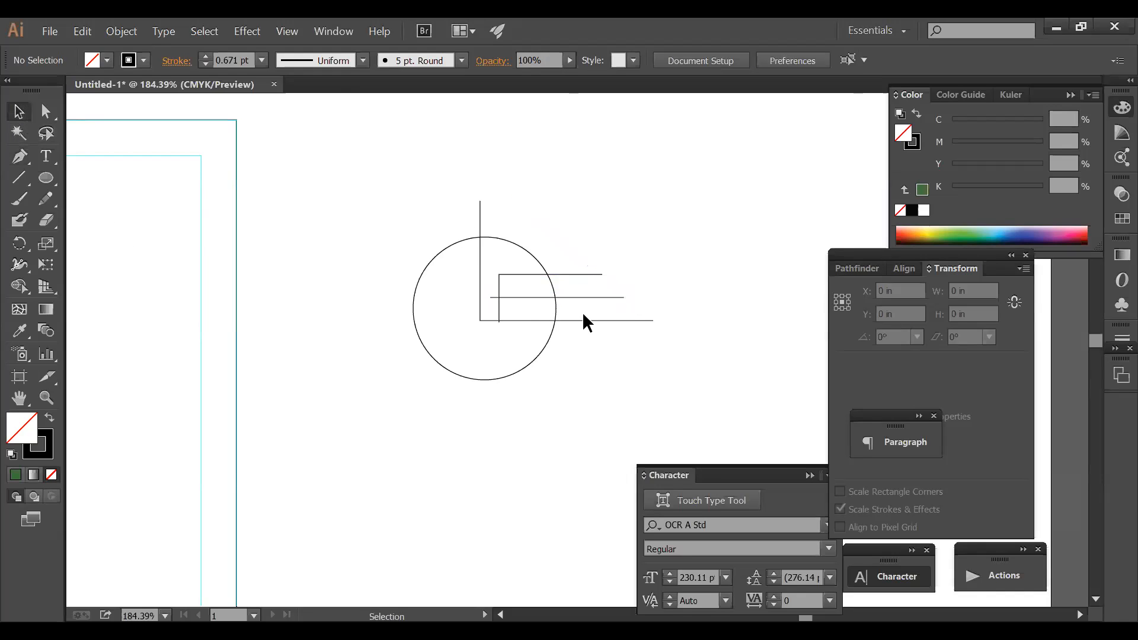
- Divide the circle and lines with Pathfinder Divide, then ungroup the pieces
{"action": "key", "text": "ctrl+a"}
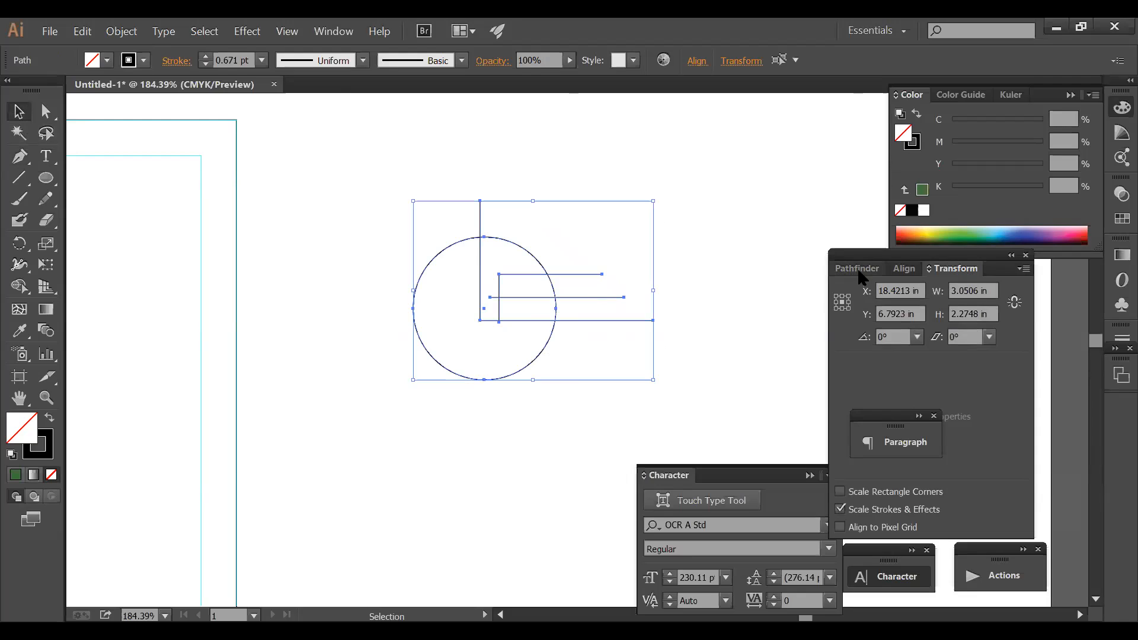
{"action": "left_click", "coordinate": [857, 269]}
{"action": "left_click", "coordinate": [847, 354]}
{"action": "key", "text": "ctrl"}
{"action": "key", "text": "ctrl+shift+g"}
{"action": "left_click", "coordinate": [622, 301]}
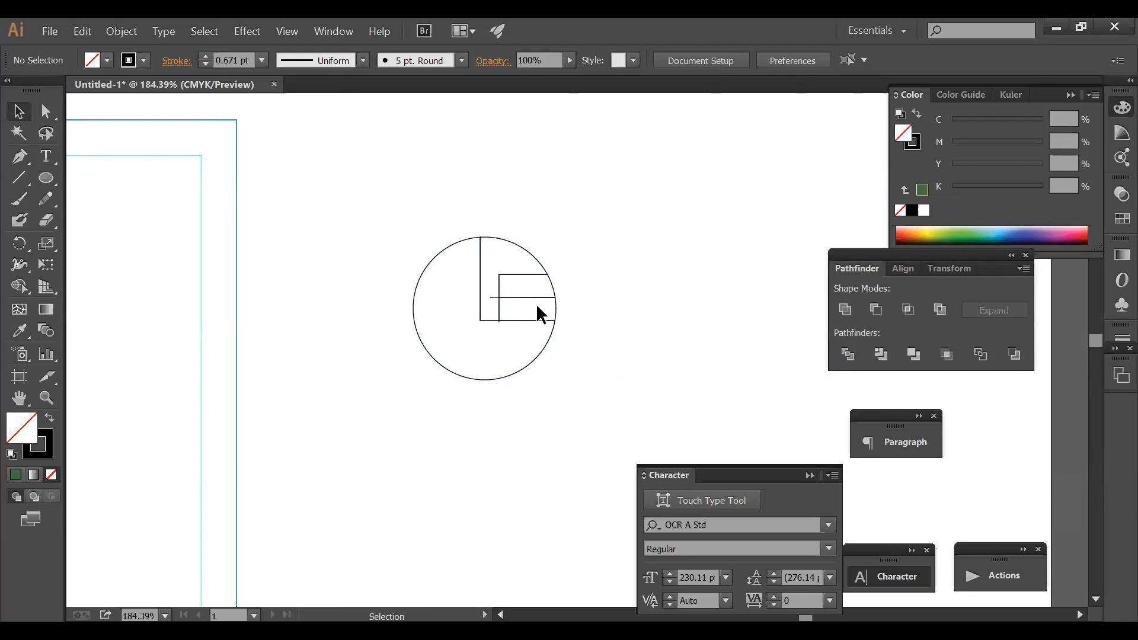
- Delete the lower rectangle piece and the leftover line fragment inside the circle
{"action": "left_click", "coordinate": [556, 307]}
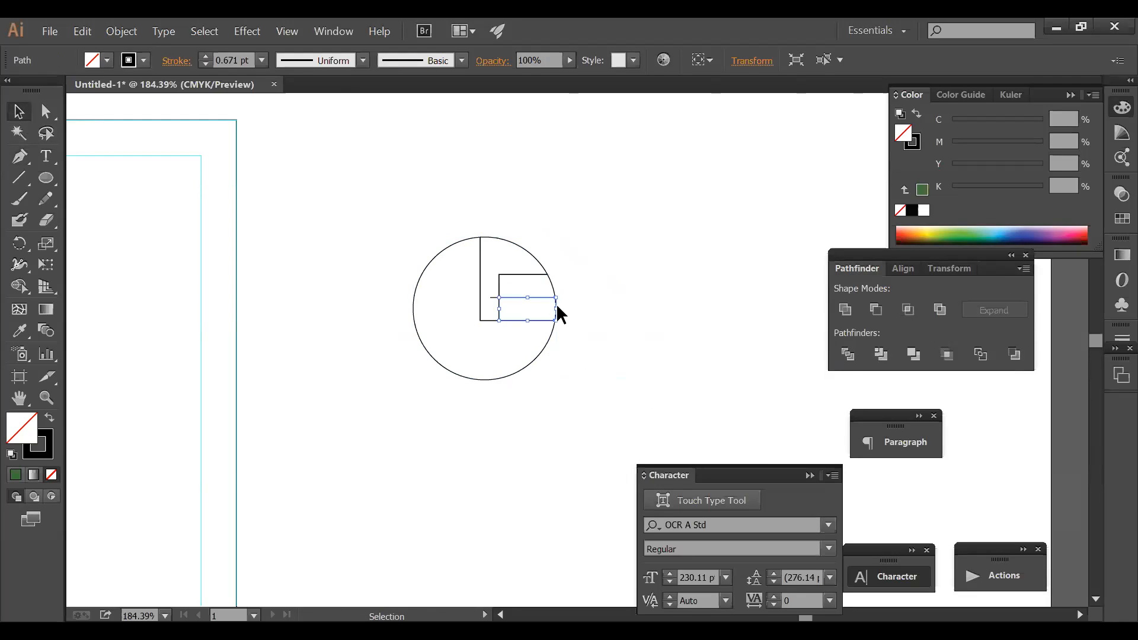
{"action": "key", "text": "Delete"}
{"action": "left_click", "coordinate": [499, 304]}
{"action": "key", "text": "Delete"}
{"action": "key", "text": "ctrl+space"}
{"action": "left_click_drag", "start_coordinate": [351, 213], "coordinate": [724, 404]}
{"action": "key", "text": "z"}
{"action": "left_click", "coordinate": [656, 330], "text": "alt"}
{"action": "left_click", "coordinate": [655, 330], "text": "alt"}
{"action": "left_click", "coordinate": [570, 347], "text": "alt"}
{"action": "left_click_drag", "start_coordinate": [569, 346], "coordinate": [589, 302]}
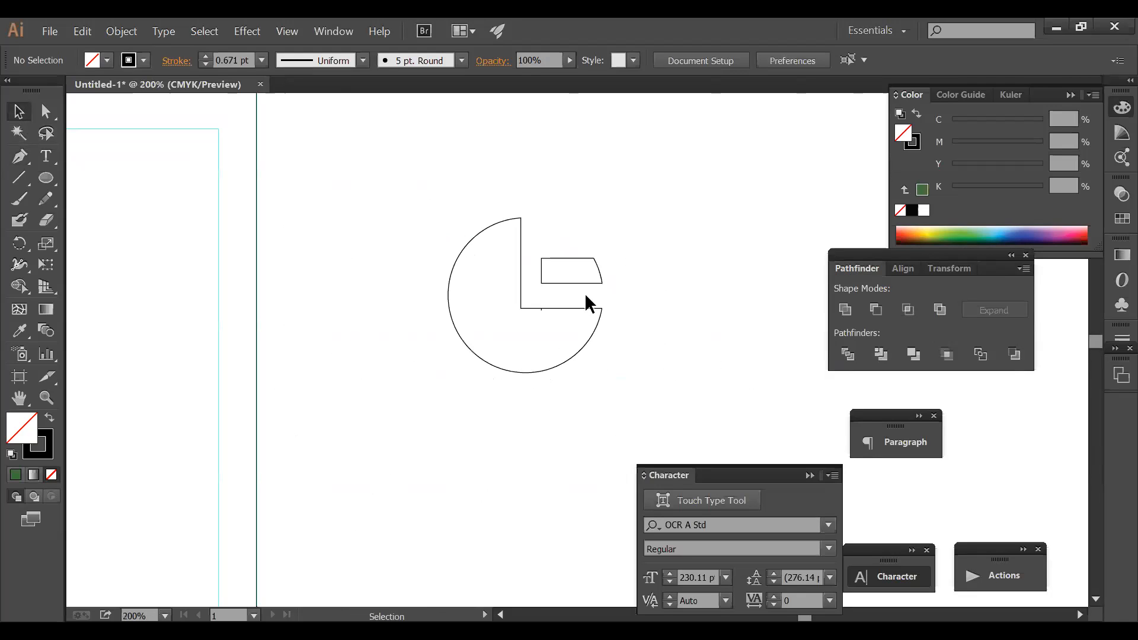
- Undo back to the original circle and lines, then divide them again
{"action": "left_click", "coordinate": [46, 177]}
{"action": "left_click_drag", "start_coordinate": [457, 196], "coordinate": [620, 357]}
{"action": "key", "text": "ctrl+z"}
{"action": "key", "text": "ctrl+z"}
{"action": "key", "text": "v"}
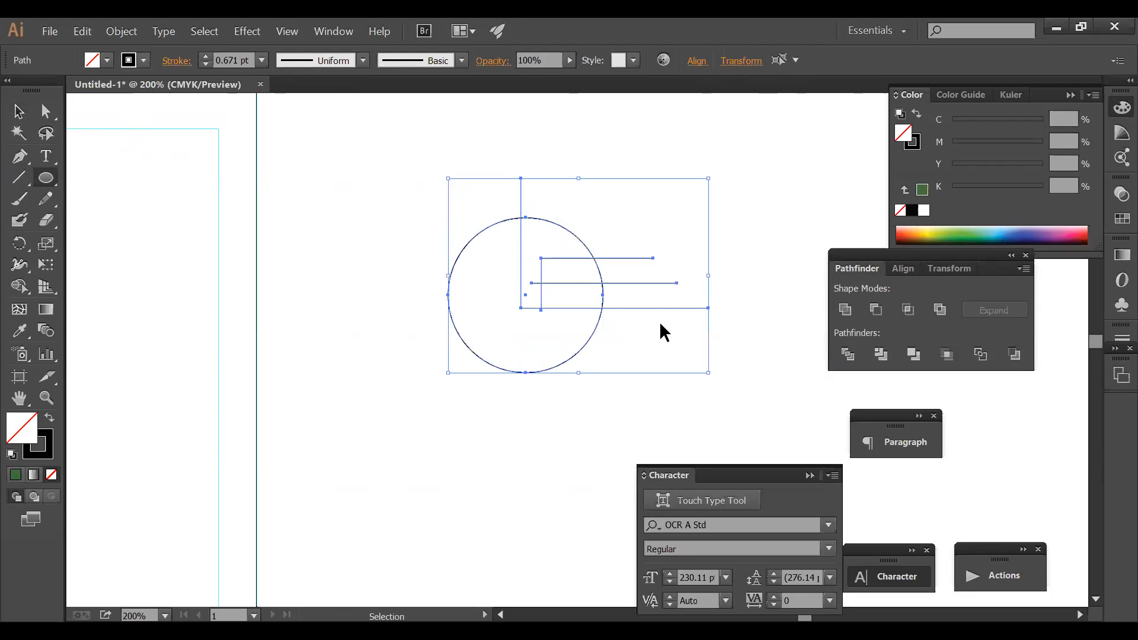
{"action": "left_click", "coordinate": [659, 321]}
{"action": "left_click", "coordinate": [595, 334]}
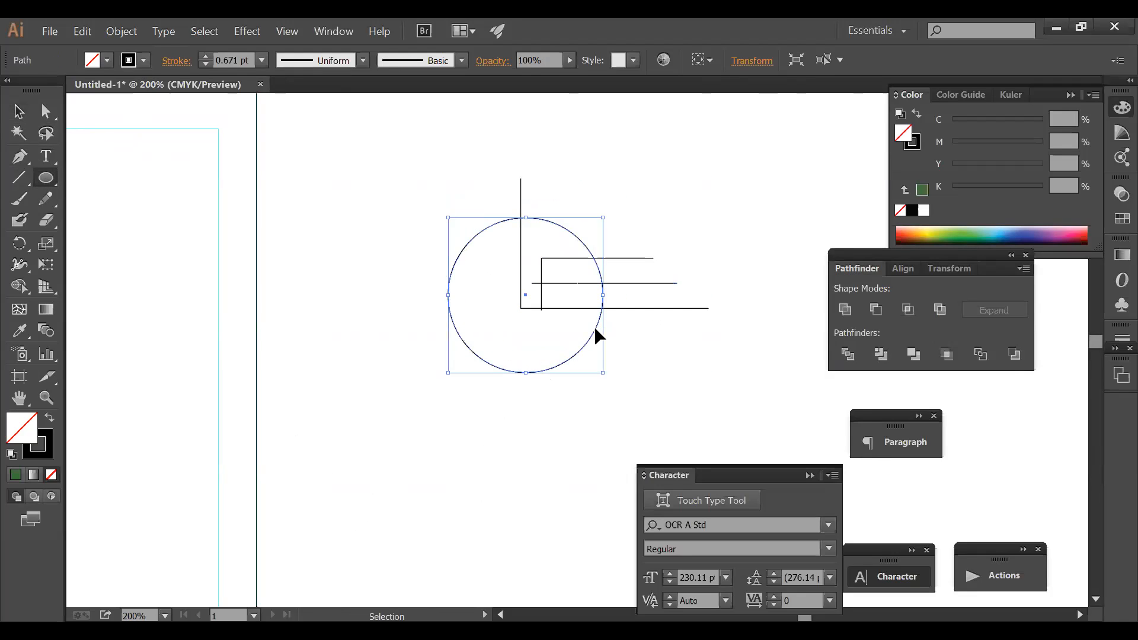
{"action": "left_click", "coordinate": [641, 248]}
{"action": "left_click_drag", "start_coordinate": [374, 184], "coordinate": [669, 368]}
{"action": "key", "text": "l"}
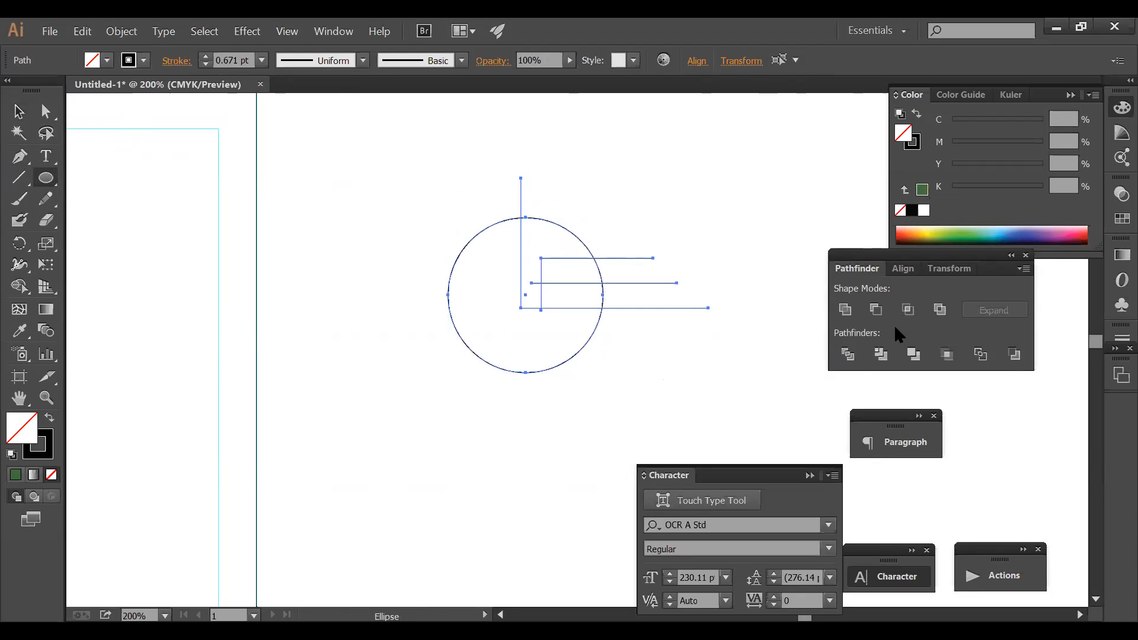
{"action": "left_click", "coordinate": [847, 354]}
- Delete the lower rectangle piece from the newly divided circle
{"action": "key", "text": "v"}
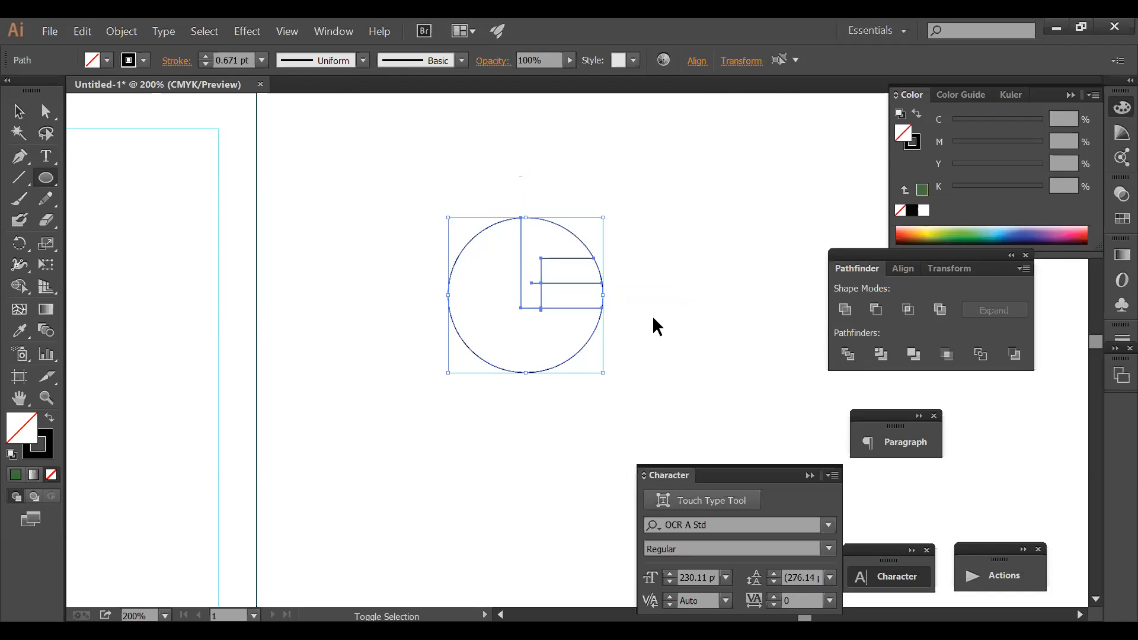
{"action": "left_click", "coordinate": [651, 315]}
{"action": "left_click", "coordinate": [602, 291]}
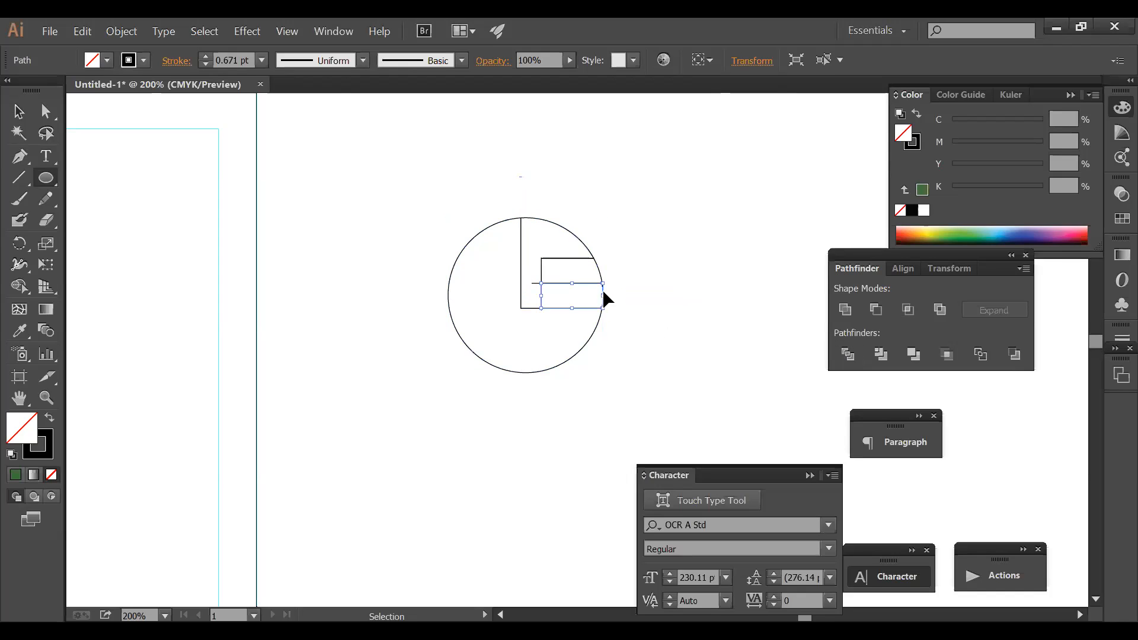
{"action": "key", "text": "Delete"}
{"action": "key", "text": "l"}
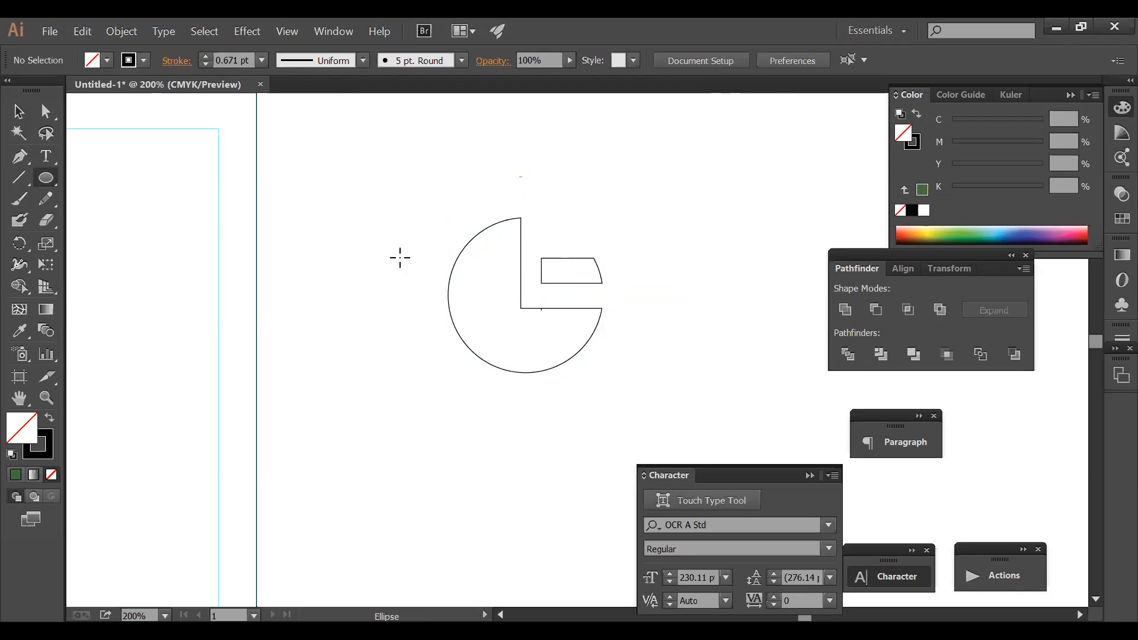
- Fill the G-shaped circle pieces and bar dark green, checking them in Outline view
{"action": "left_click", "coordinate": [18, 112]}
{"action": "left_click", "coordinate": [461, 253]}
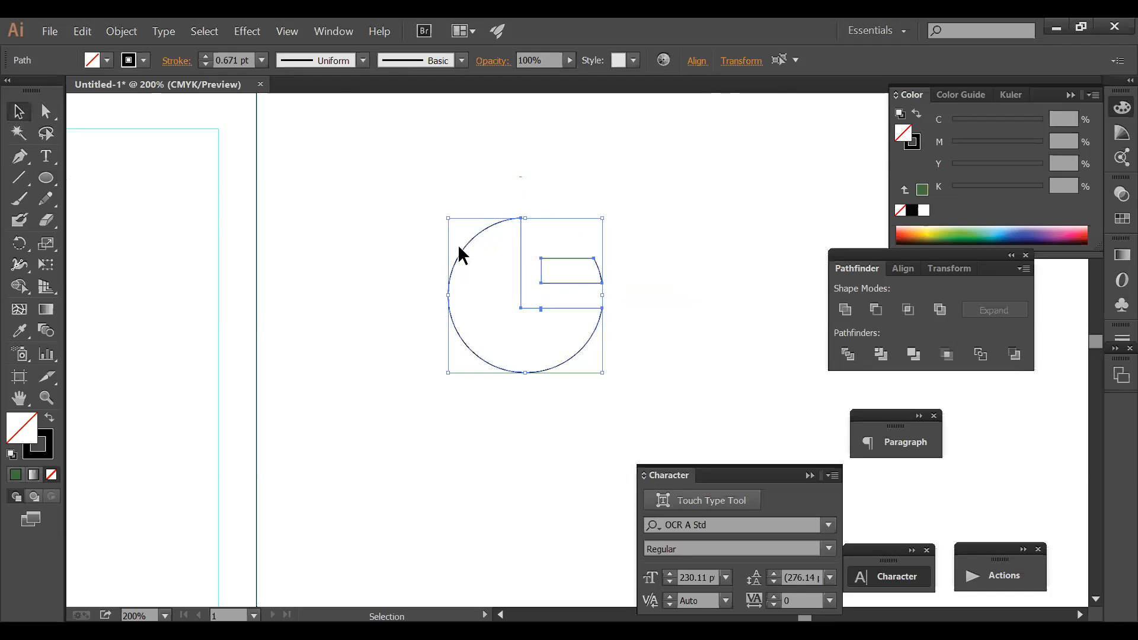
{"action": "left_click", "coordinate": [676, 269]}
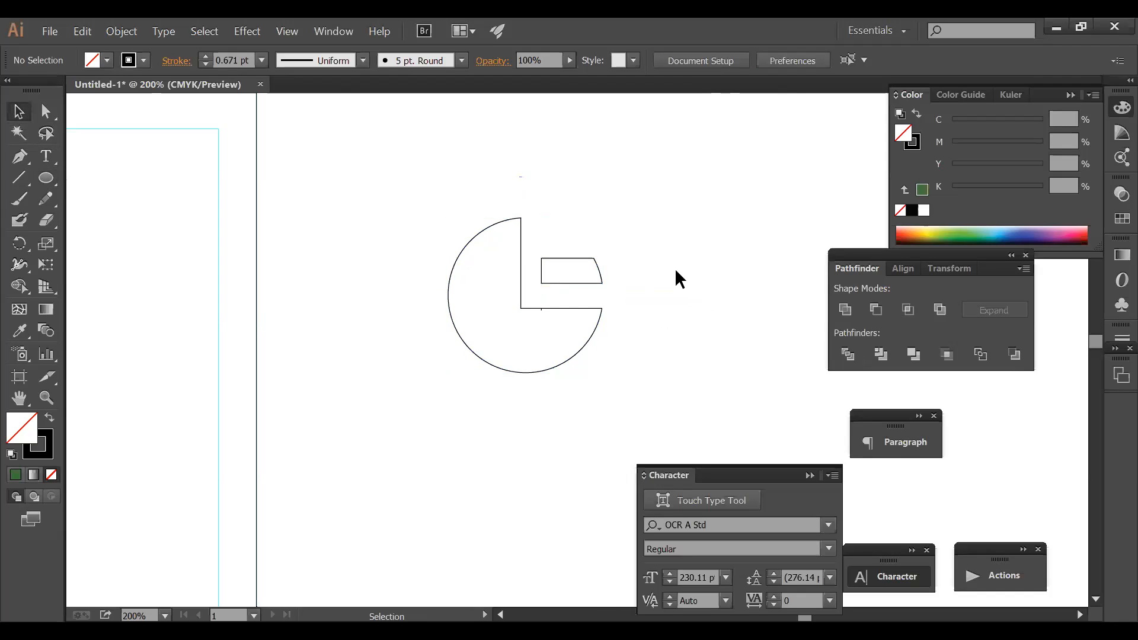
{"action": "left_click_drag", "start_coordinate": [632, 368], "coordinate": [484, 239]}
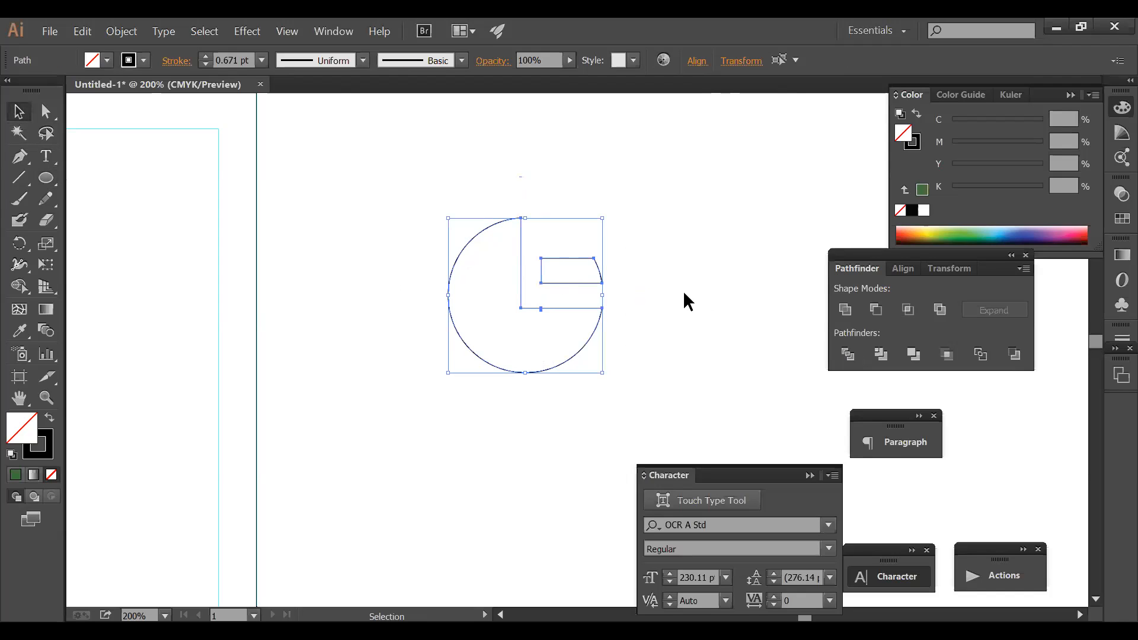
{"action": "left_click_drag", "start_coordinate": [672, 382], "coordinate": [501, 241]}
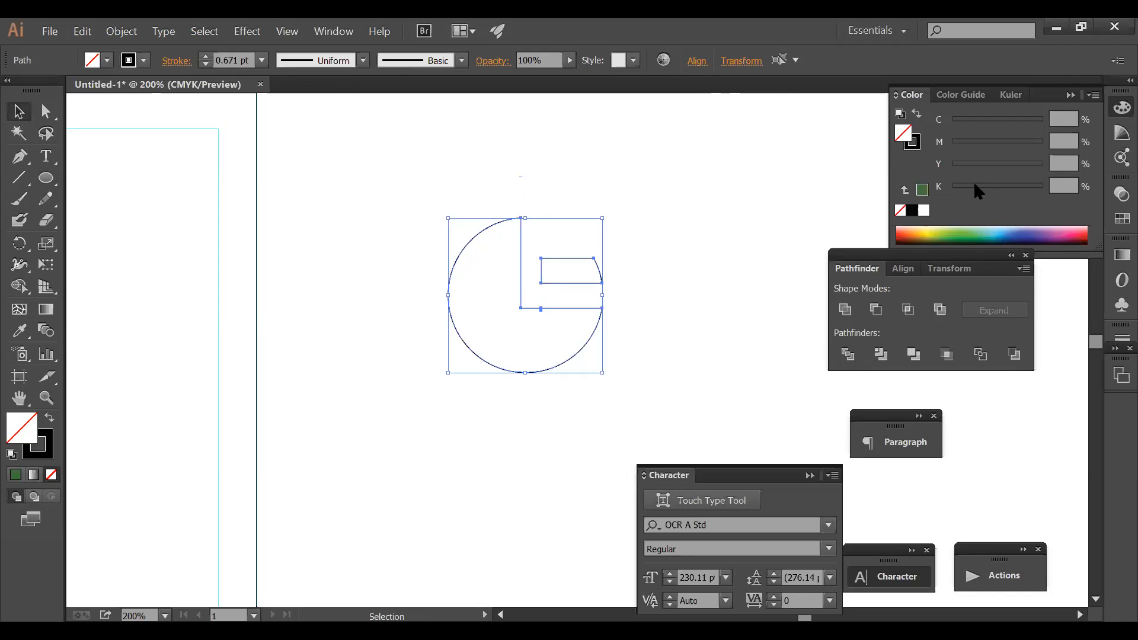
{"action": "left_click", "coordinate": [922, 189]}
{"action": "key", "text": "a"}
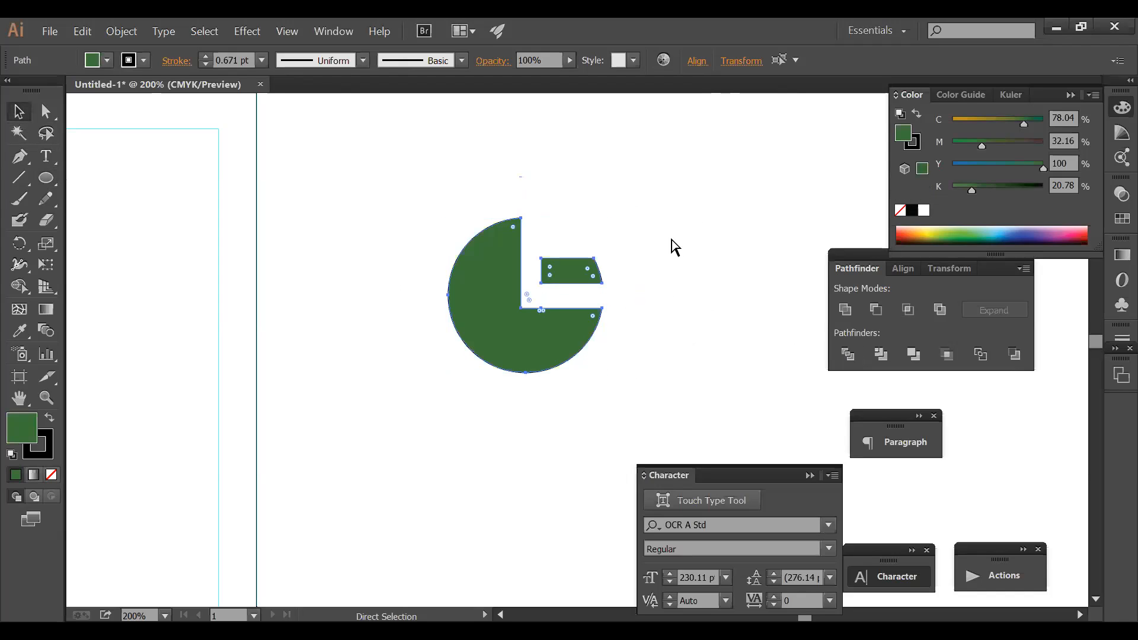
{"action": "key", "text": "ctrl+y"}
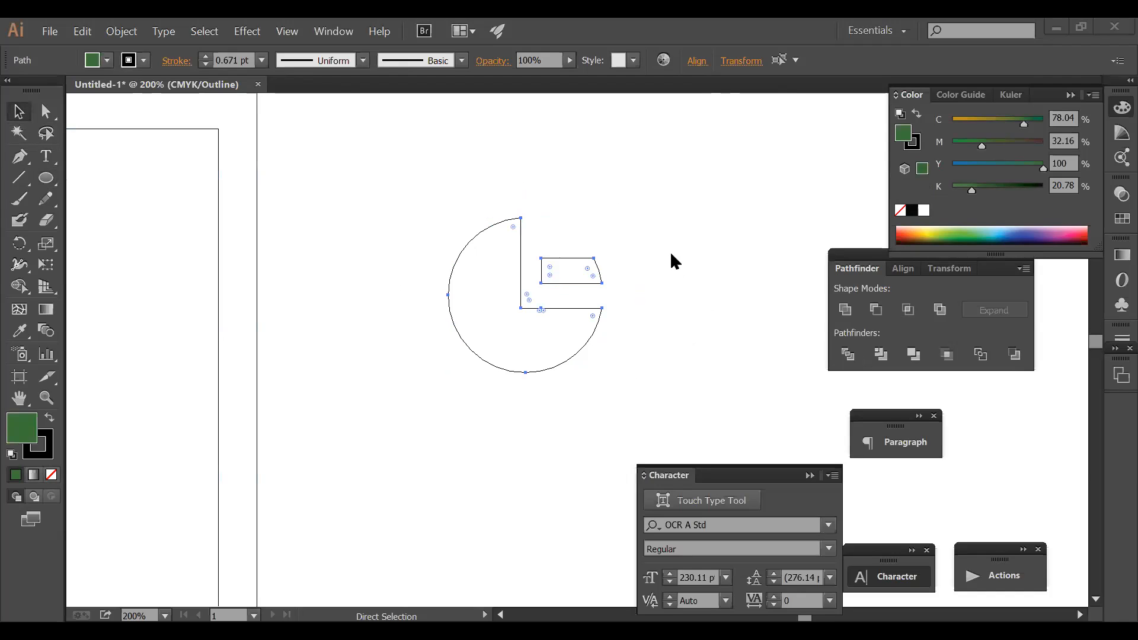
{"action": "key", "text": "ctrl+y"}
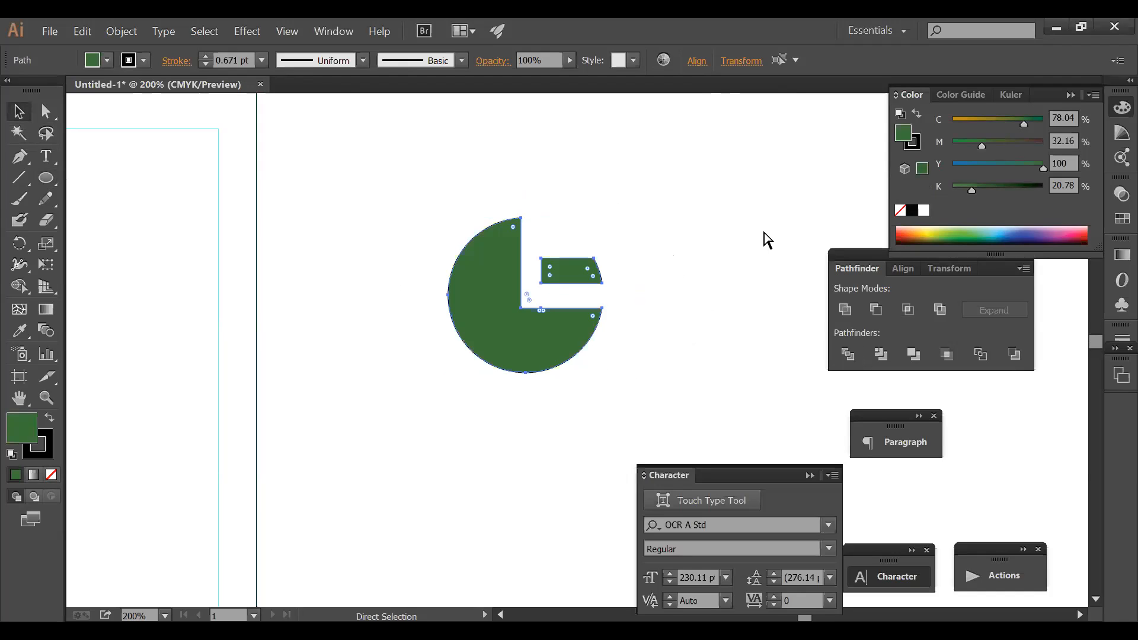
- Make the G circle piece yellow-green and remove the stroke from the circle and bar
{"action": "left_click", "coordinate": [519, 341]}
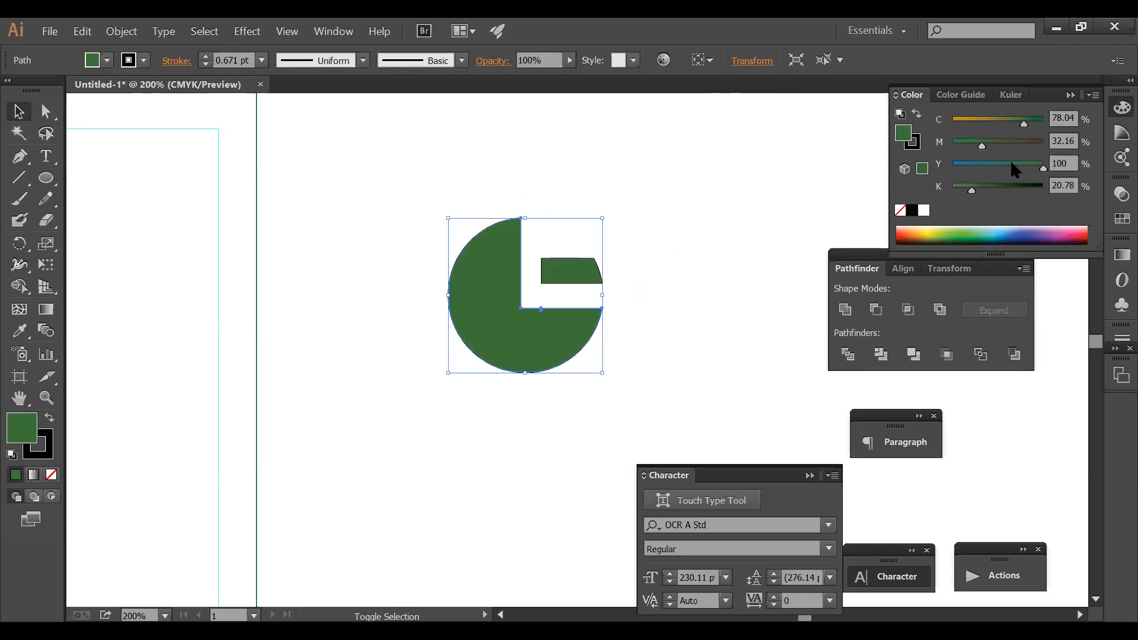
{"action": "left_click_drag", "start_coordinate": [984, 144], "coordinate": [973, 122]}
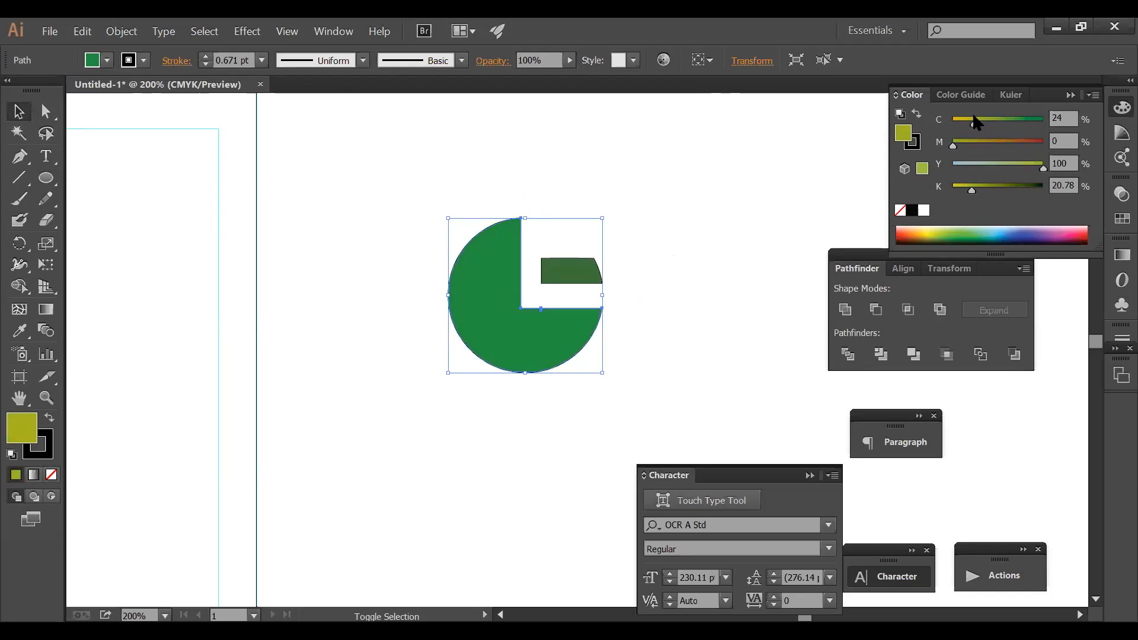
{"action": "left_click_drag", "start_coordinate": [971, 188], "coordinate": [953, 188]}
{"action": "left_click_drag", "start_coordinate": [660, 368], "coordinate": [471, 254]}
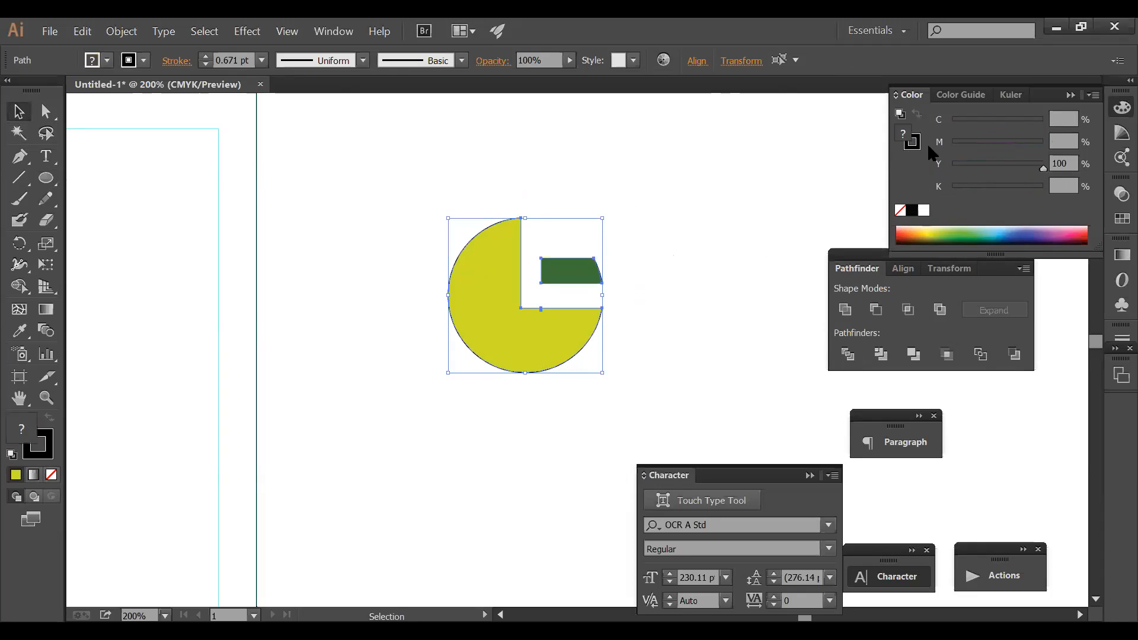
{"action": "left_click", "coordinate": [900, 210]}
{"action": "left_click", "coordinate": [609, 346]}
- Shrink the logo and fit it into the inner frame's top-left corner
{"action": "left_click", "coordinate": [594, 338], "text": "ctrl+alt"}
{"action": "left_click", "coordinate": [593, 338], "text": "ctrl+alt"}
{"action": "left_click", "coordinate": [593, 337], "text": "ctrl+alt"}
{"action": "left_click", "coordinate": [594, 338], "text": "ctrl+alt"}
{"action": "left_click_drag", "start_coordinate": [595, 338], "coordinate": [702, 251]}
{"action": "left_click_drag", "start_coordinate": [613, 237], "coordinate": [664, 296]}
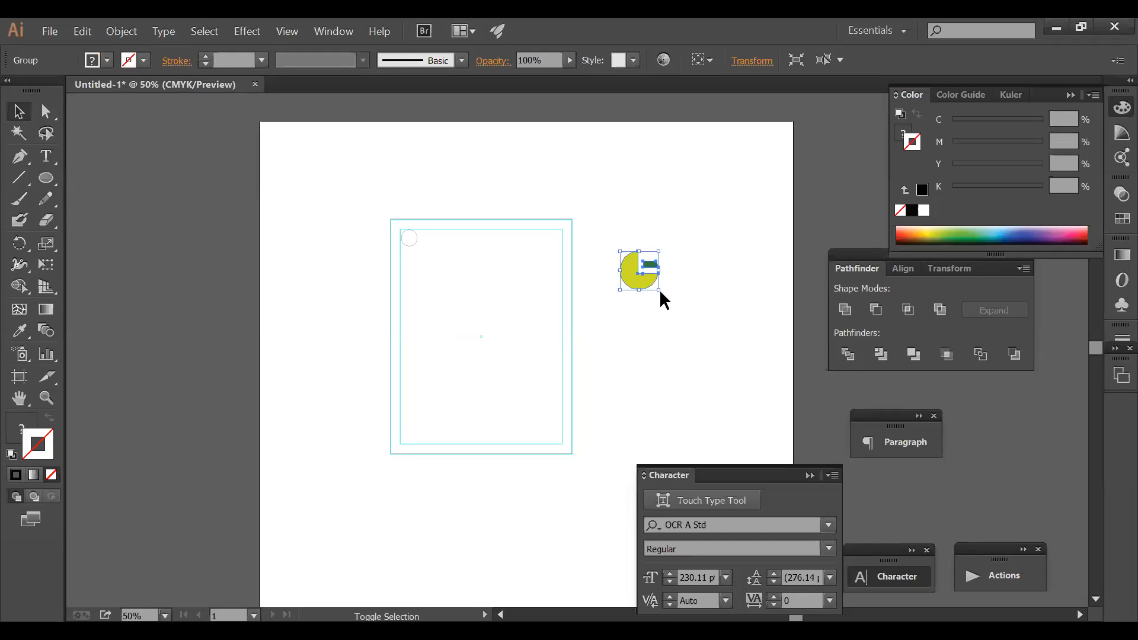
{"action": "left_click_drag", "start_coordinate": [659, 290], "coordinate": [445, 260]}
{"action": "key", "text": "ctrl+space"}
{"action": "left_click_drag", "start_coordinate": [505, 361], "coordinate": [520, 367]}
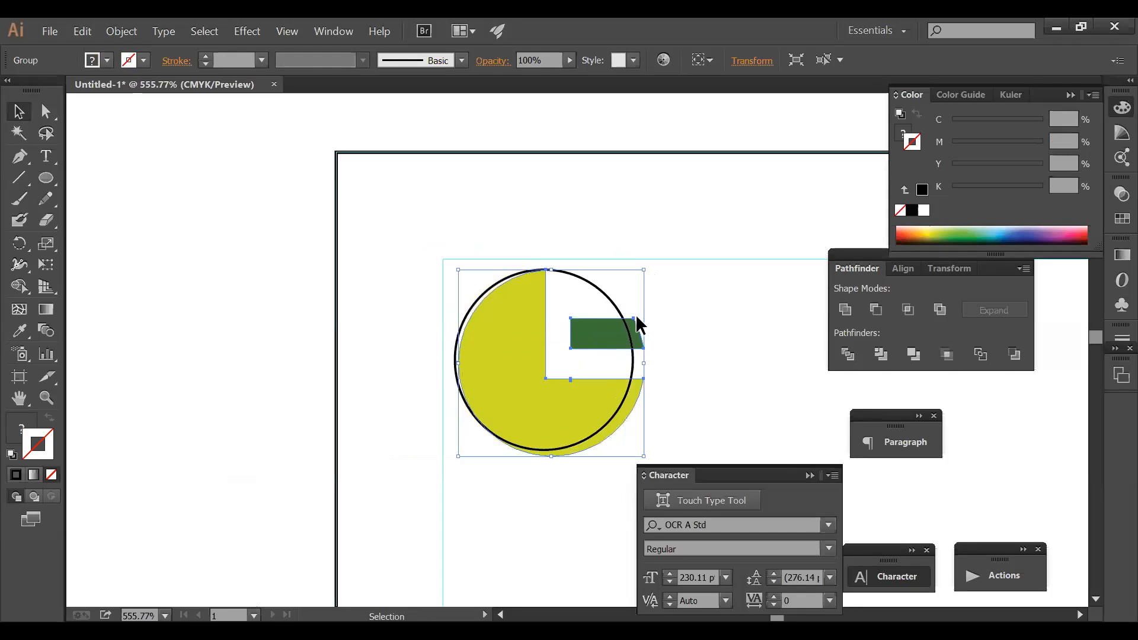
- Delete the leftover black circle outline
{"action": "left_click", "coordinate": [581, 281]}
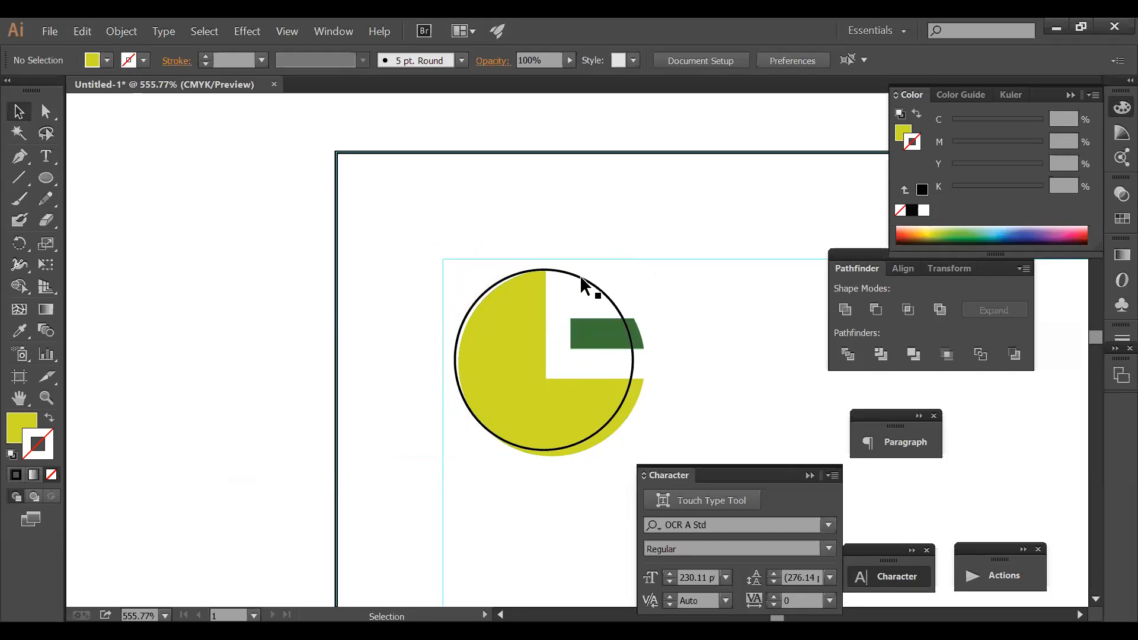
{"action": "left_click", "coordinate": [580, 276]}
{"action": "key", "text": "Delete"}
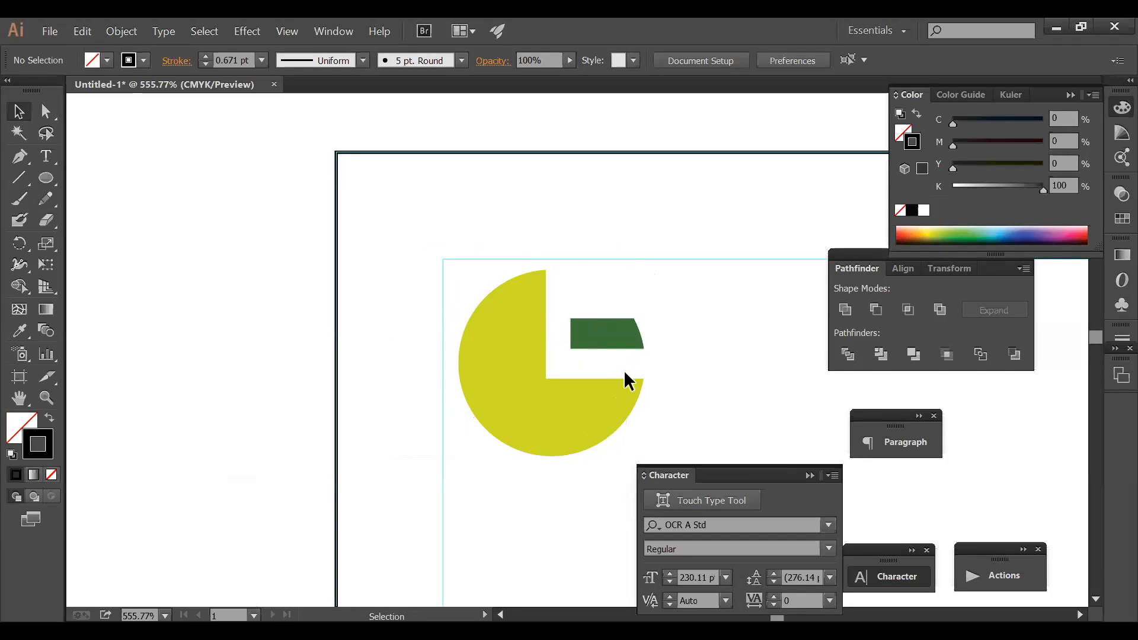
{"action": "left_click", "coordinate": [693, 369], "text": "ctrl+alt"}
{"action": "left_click", "coordinate": [693, 368], "text": "ctrl+alt"}
{"action": "left_click", "coordinate": [693, 369], "text": "ctrl+alt"}
{"action": "left_click", "coordinate": [693, 368], "text": "ctrl+alt"}
{"action": "left_click", "coordinate": [693, 369], "text": "ctrl+alt"}
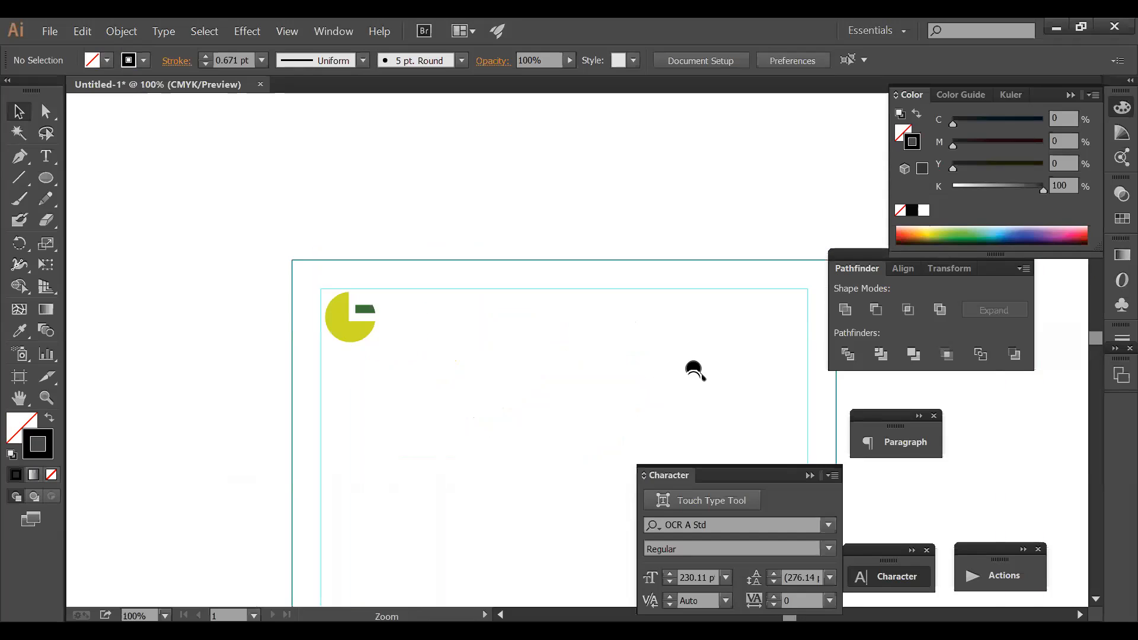
{"action": "left_click", "coordinate": [693, 369], "text": "ctrl+alt"}
- Type 'Graphic des' as a new text line near the page's top-left area
{"action": "left_click_drag", "start_coordinate": [623, 368], "coordinate": [655, 267]}
{"action": "left_click_drag", "start_coordinate": [646, 337], "coordinate": [571, 278]}
{"action": "left_click", "coordinate": [647, 296]}
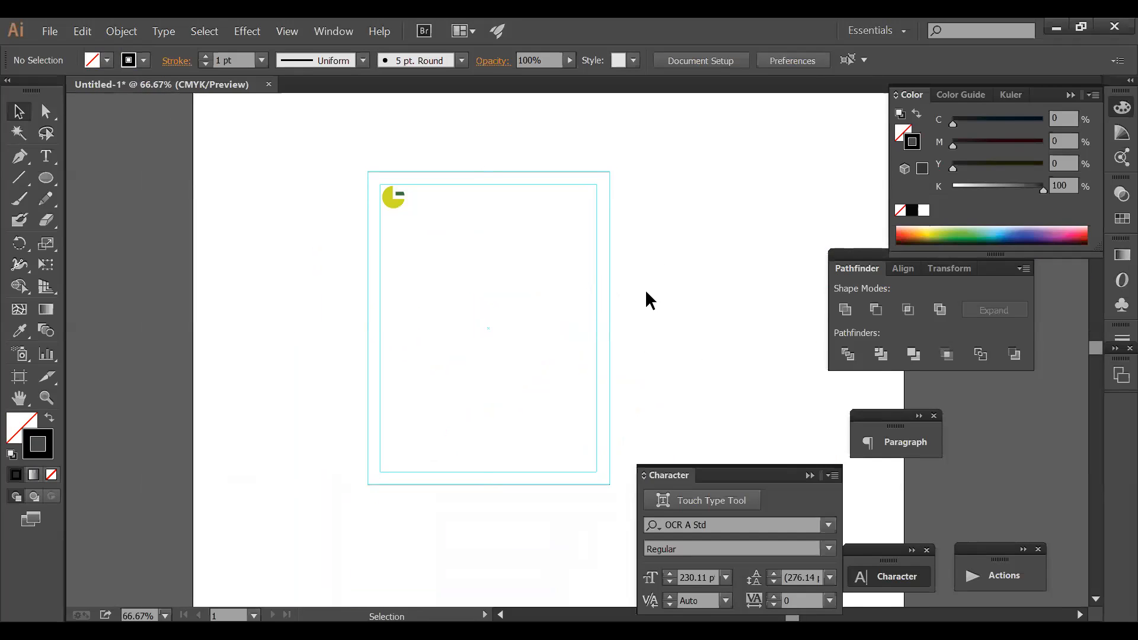
{"action": "key", "text": "ctrl+space"}
{"action": "left_click_drag", "start_coordinate": [341, 150], "coordinate": [677, 259]}
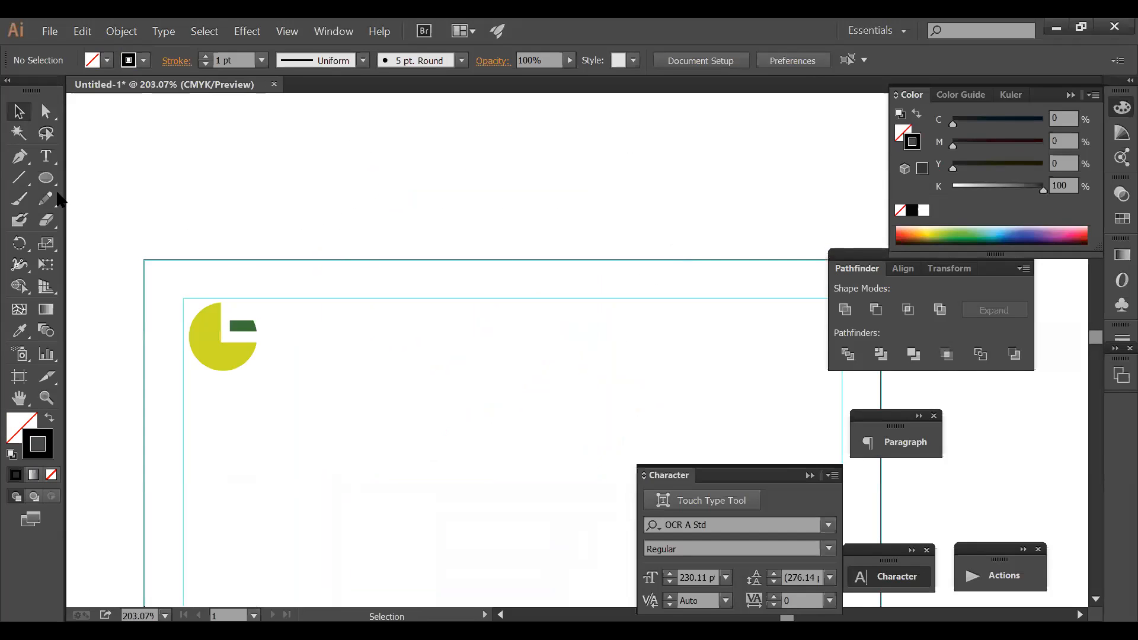
{"action": "left_click", "coordinate": [46, 156]}
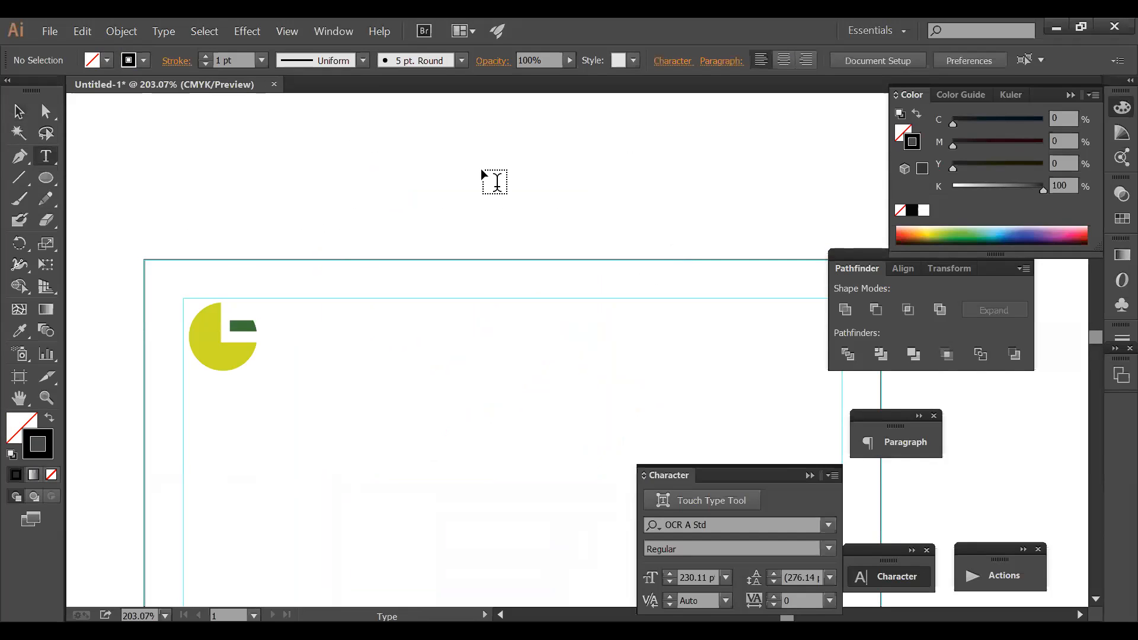
{"action": "left_click", "coordinate": [619, 209]}
{"action": "type", "text": "Gr"}
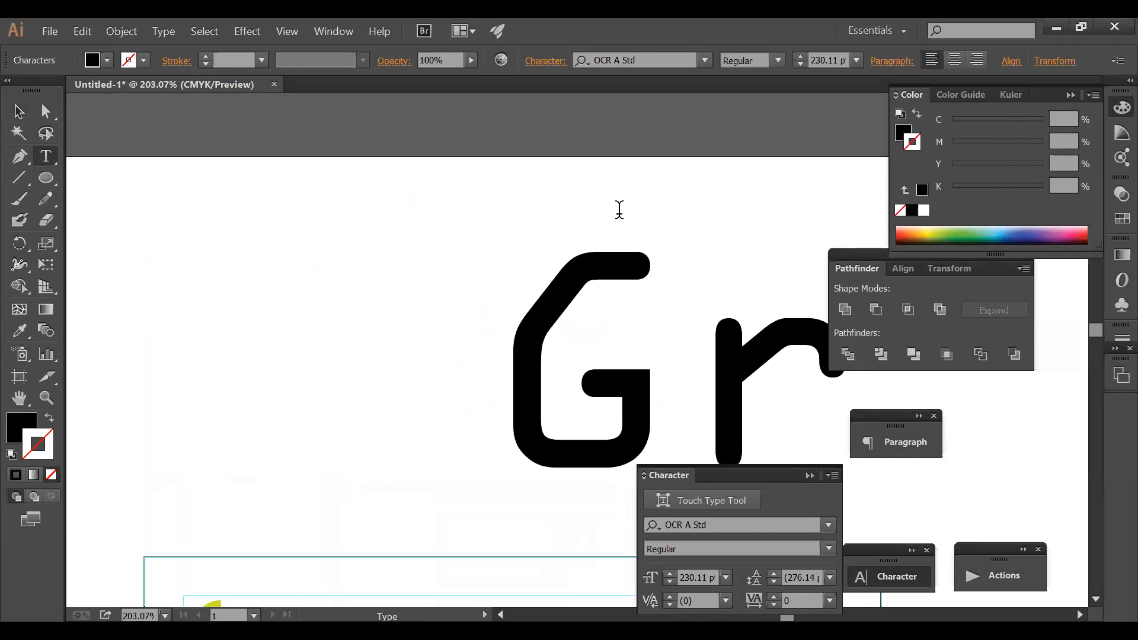
{"action": "type", "text": "aphic"}
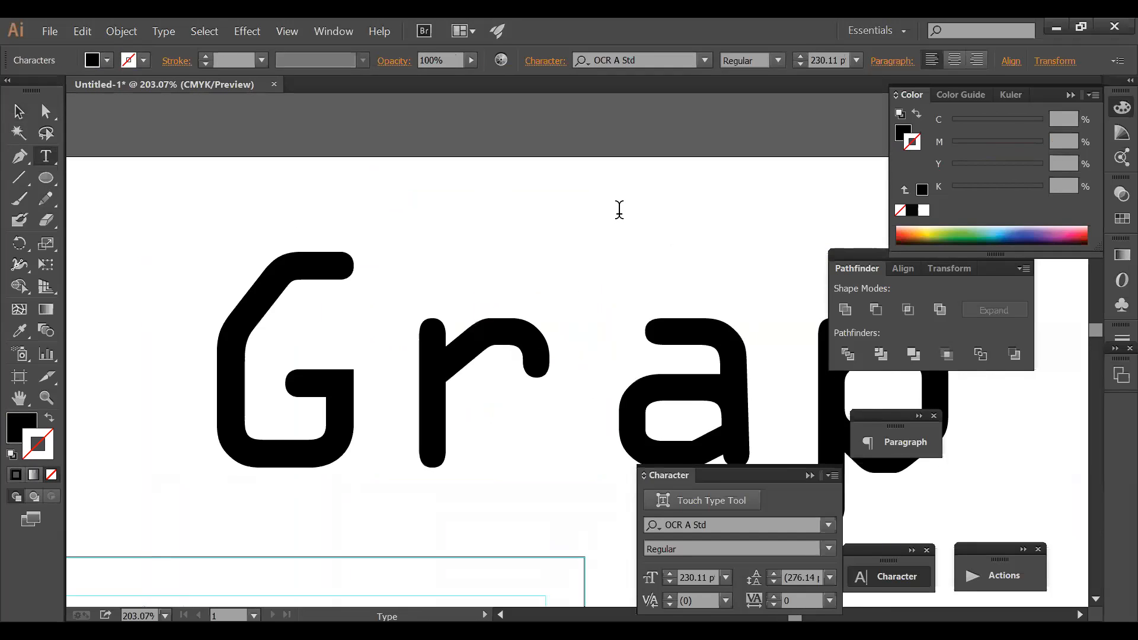
{"action": "type", "text": " des"}
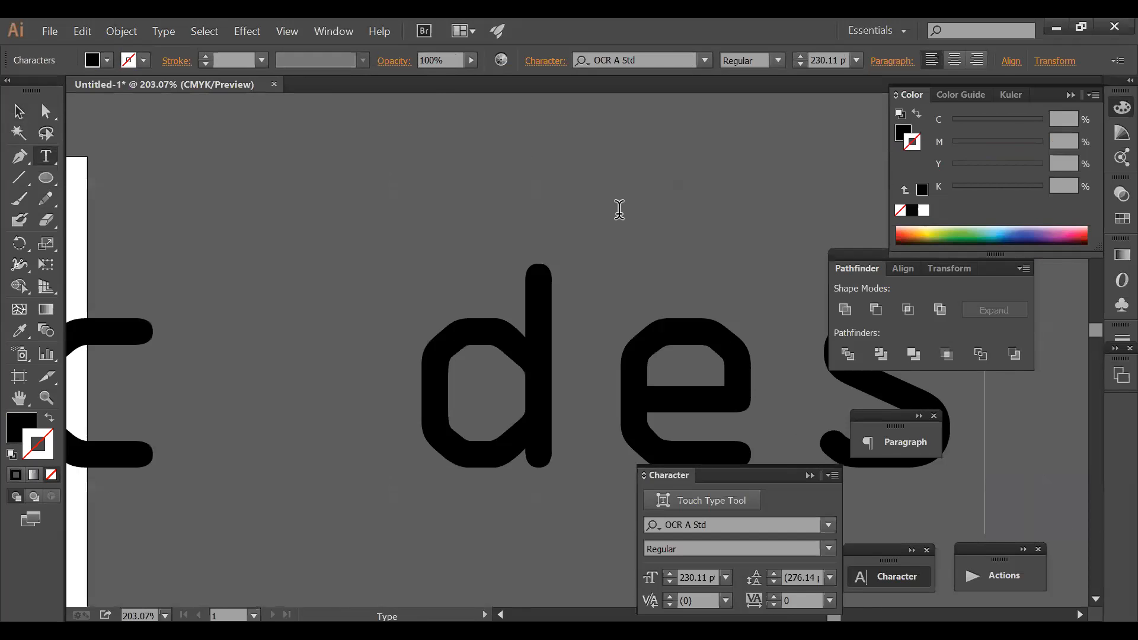
{"action": "left_click", "coordinate": [512, 340], "text": "ctrl"}
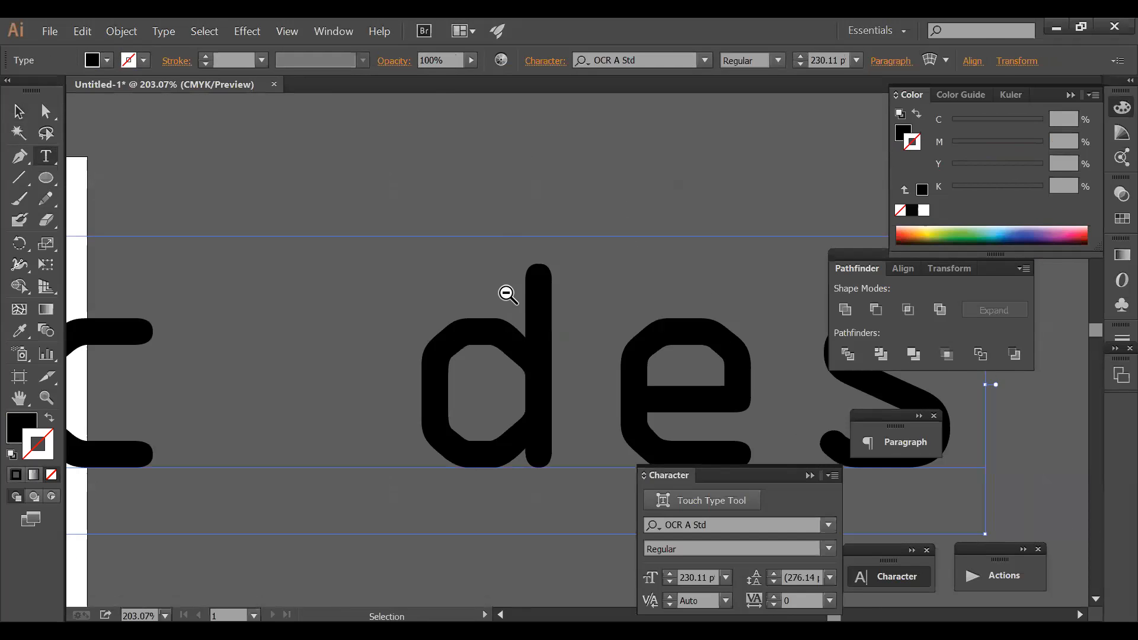
- Move the 'Graphic des' text left and up, then delete it
{"action": "left_click", "coordinate": [505, 292], "text": "ctrl+alt"}
{"action": "left_click", "coordinate": [506, 292], "text": "ctrl+alt"}
{"action": "left_click", "coordinate": [505, 292], "text": "ctrl+alt"}
{"action": "left_click", "coordinate": [505, 292], "text": "ctrl+alt"}
{"action": "left_click_drag", "start_coordinate": [491, 357], "coordinate": [501, 130]}
{"action": "left_click_drag", "start_coordinate": [676, 239], "coordinate": [585, 230]}
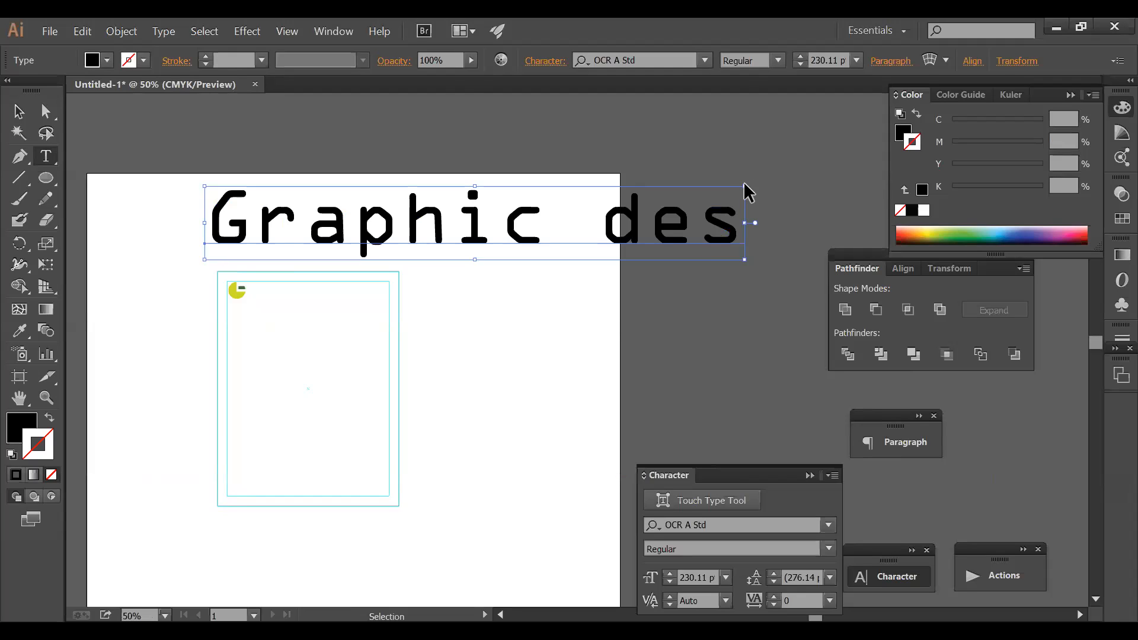
{"action": "left_click", "coordinate": [744, 183], "text": "ctrl"}
{"action": "left_click", "coordinate": [734, 212], "text": "ctrl"}
{"action": "left_click", "coordinate": [743, 184], "text": "ctrl"}
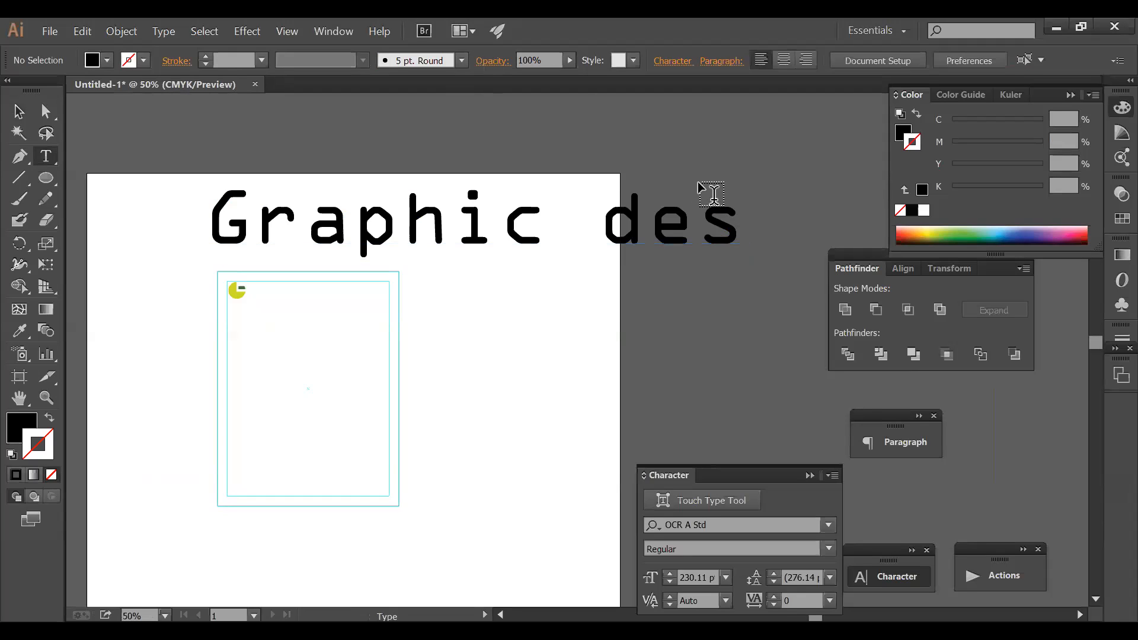
{"action": "left_click", "coordinate": [640, 231], "text": "ctrl"}
{"action": "key", "text": "Delete"}
{"action": "key", "text": "ctrl+space"}
{"action": "left_click_drag", "start_coordinate": [174, 240], "coordinate": [538, 379]}
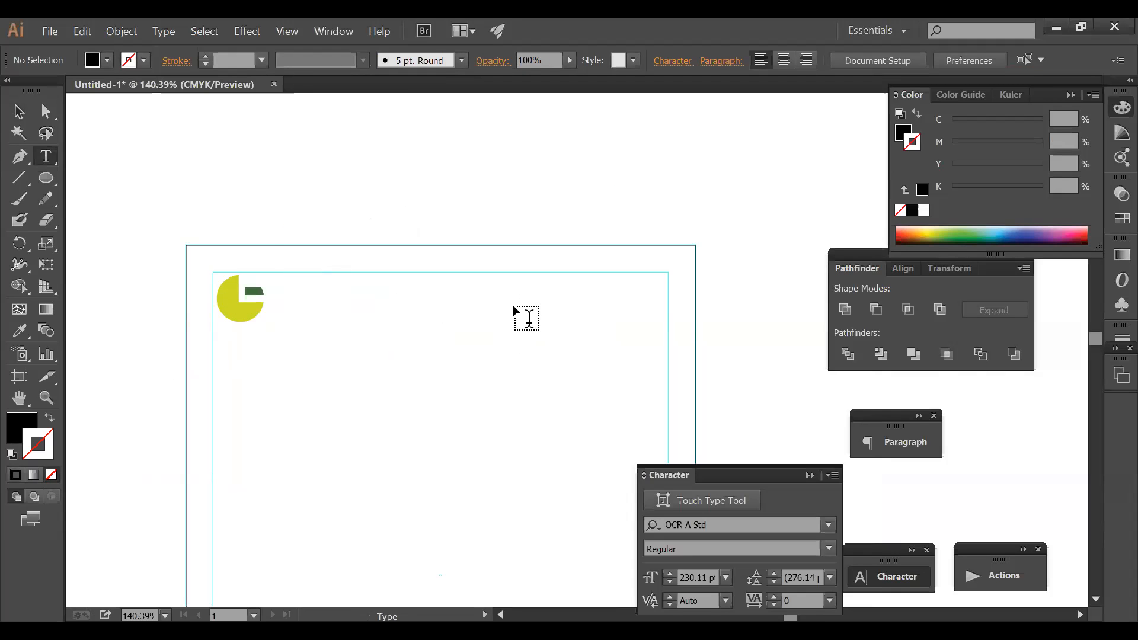
- Draw a three-point pen path angling down-right, then running horizontally right
{"action": "scroll", "coordinate": [362, 254], "scroll_direction": "down", "scroll_amount": 2}
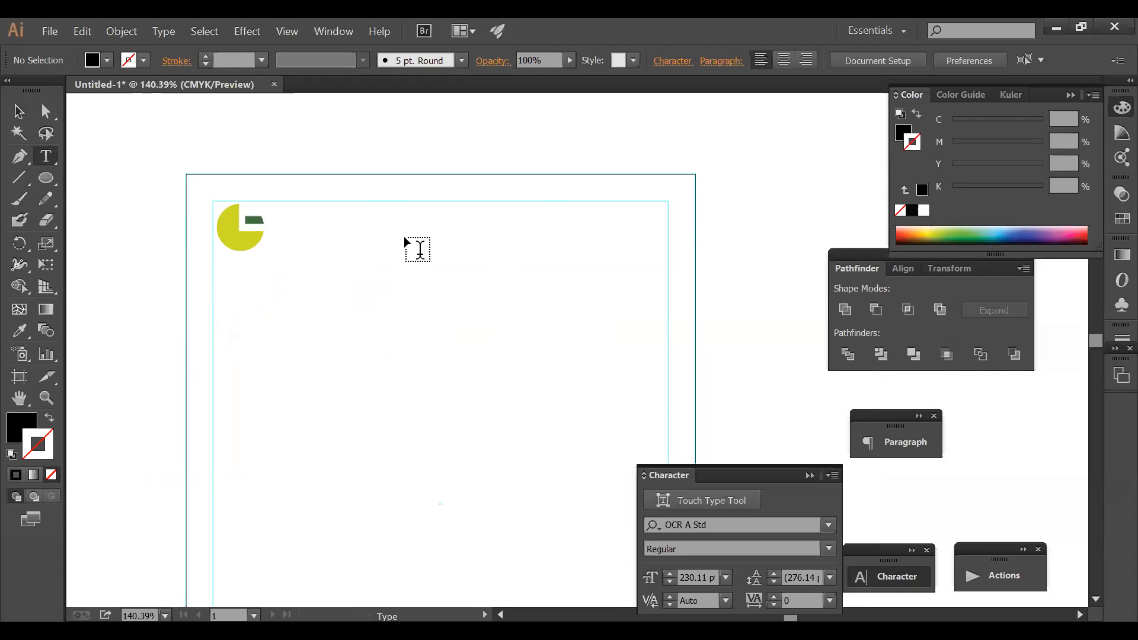
{"action": "left_click", "coordinate": [548, 254], "text": "ctrl+alt"}
{"action": "left_click_drag", "start_coordinate": [533, 267], "coordinate": [499, 167]}
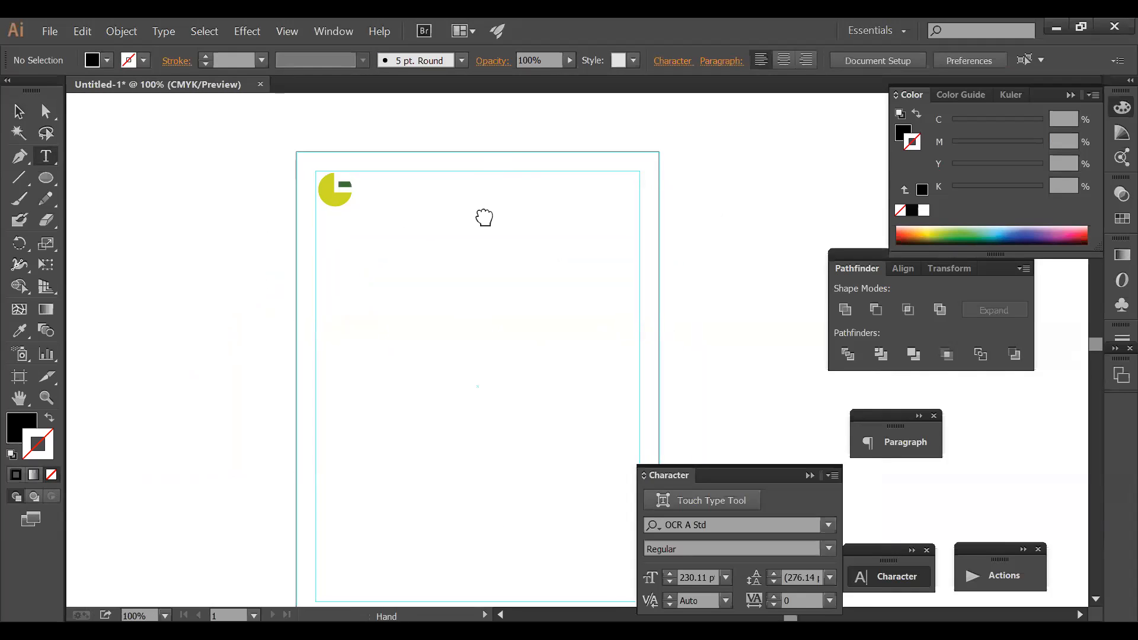
{"action": "left_click", "coordinate": [20, 157]}
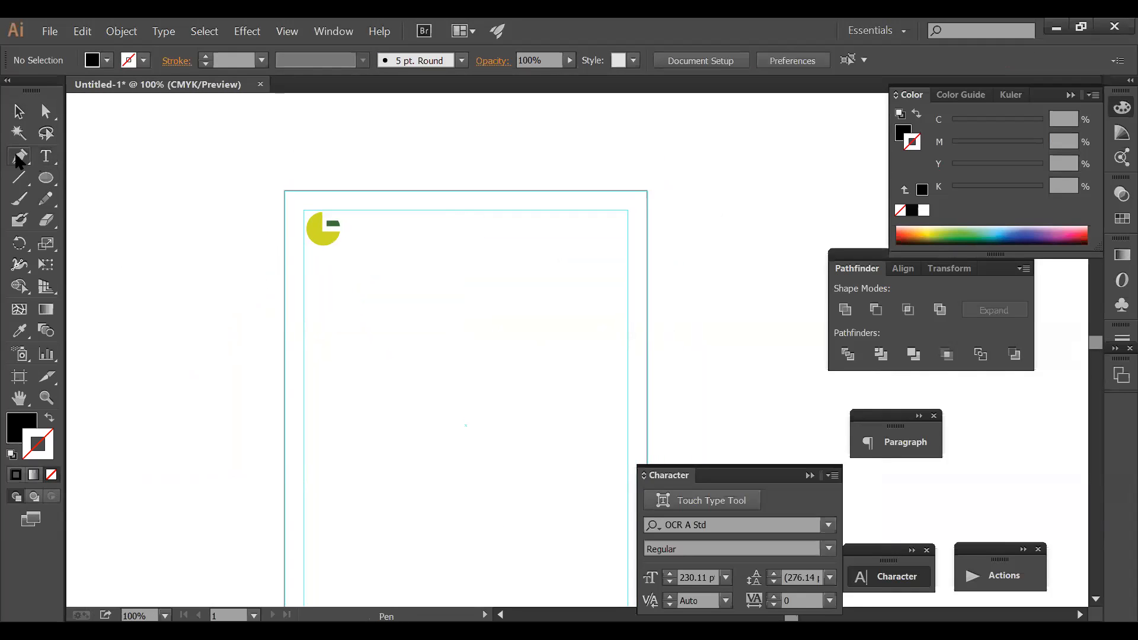
{"action": "left_click", "coordinate": [439, 169]}
{"action": "left_click_drag", "start_coordinate": [516, 248], "coordinate": [585, 228]}
{"action": "key", "text": "ctrl+z"}
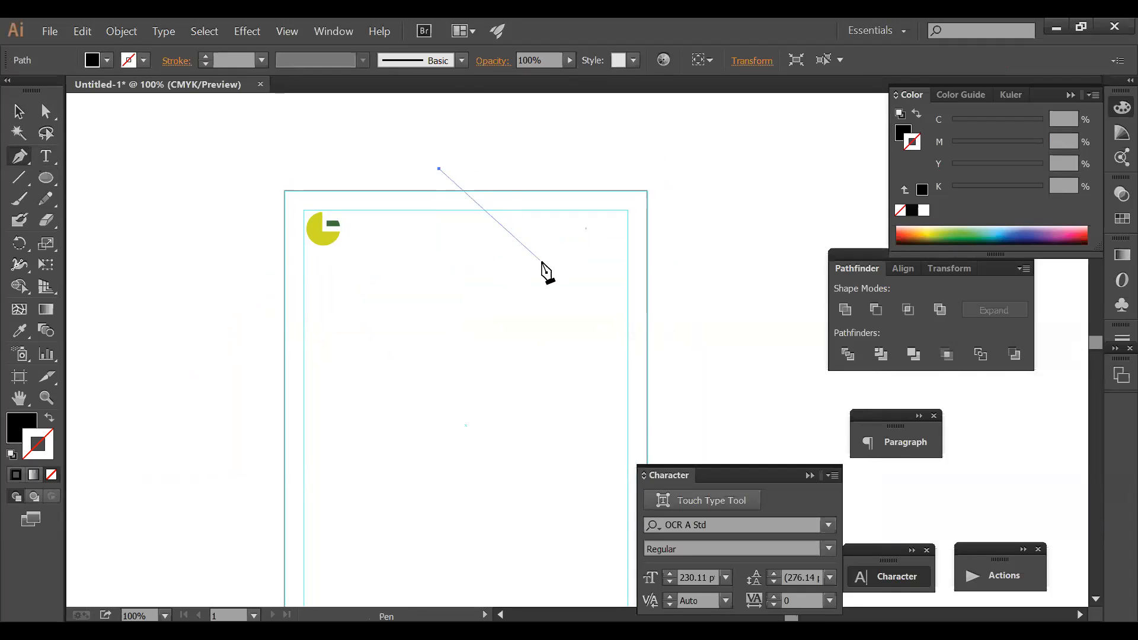
{"action": "left_click", "coordinate": [540, 261]}
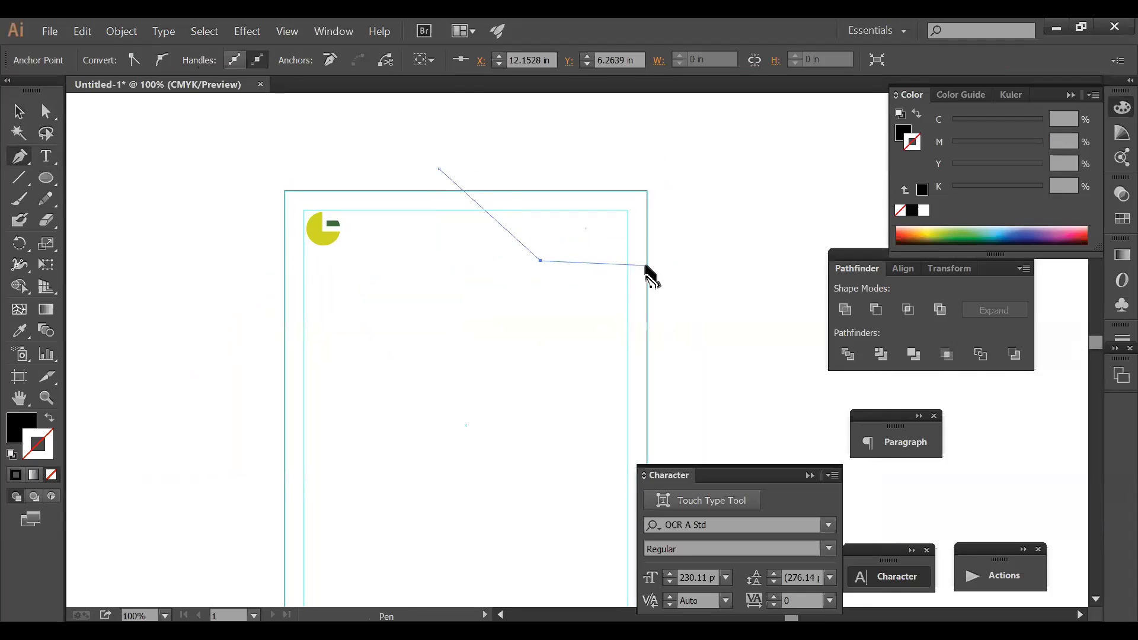
{"action": "left_click", "coordinate": [707, 260]}
- Swap fill and stroke so the path becomes a thin black unfilled line
{"action": "left_click", "coordinate": [737, 211], "text": "ctrl"}
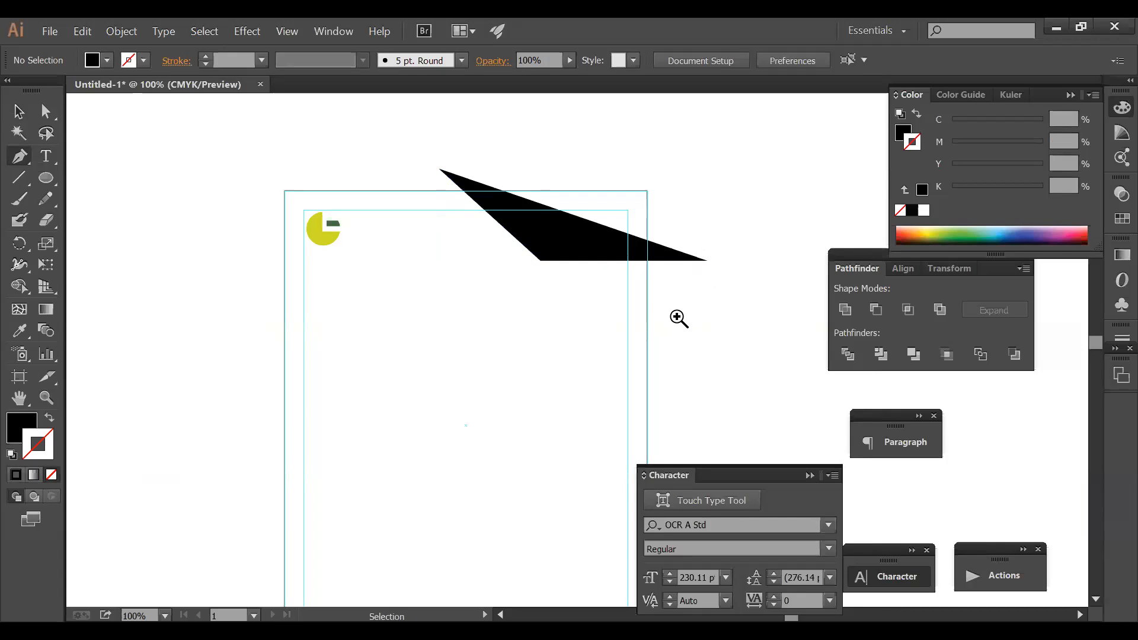
{"action": "left_click", "coordinate": [677, 318], "text": "ctrl+alt"}
{"action": "left_click_drag", "start_coordinate": [620, 309], "coordinate": [666, 179]}
{"action": "left_click", "coordinate": [546, 178], "text": "ctrl"}
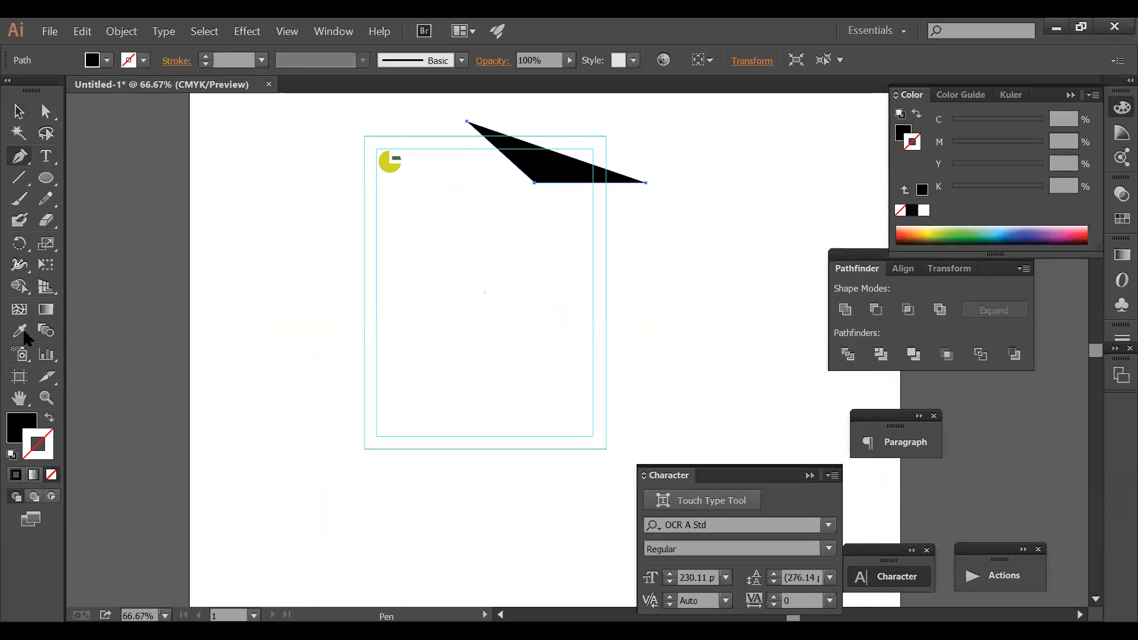
{"action": "key", "text": "shift+x"}
{"action": "left_click", "coordinate": [393, 286], "text": "ctrl"}
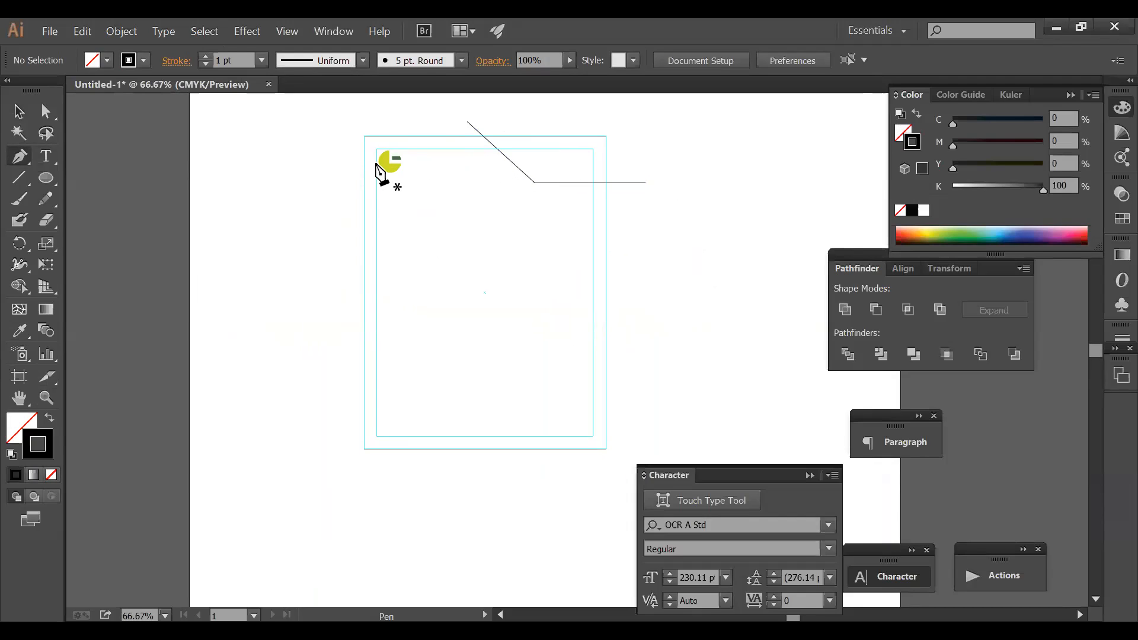
- Move the bent line up and to the right across the page's top edge
{"action": "key", "text": "ctrl"}
{"action": "left_click_drag", "start_coordinate": [562, 183], "coordinate": [571, 161]}
{"action": "left_click", "coordinate": [665, 188], "text": "ctrl"}
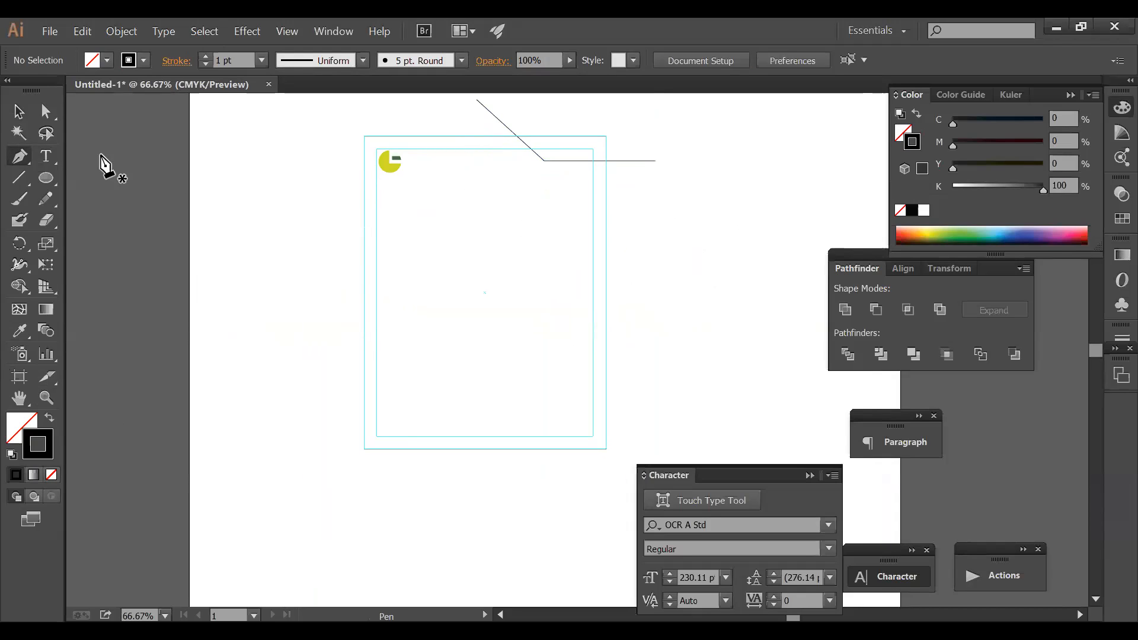
{"action": "left_click", "coordinate": [46, 159]}
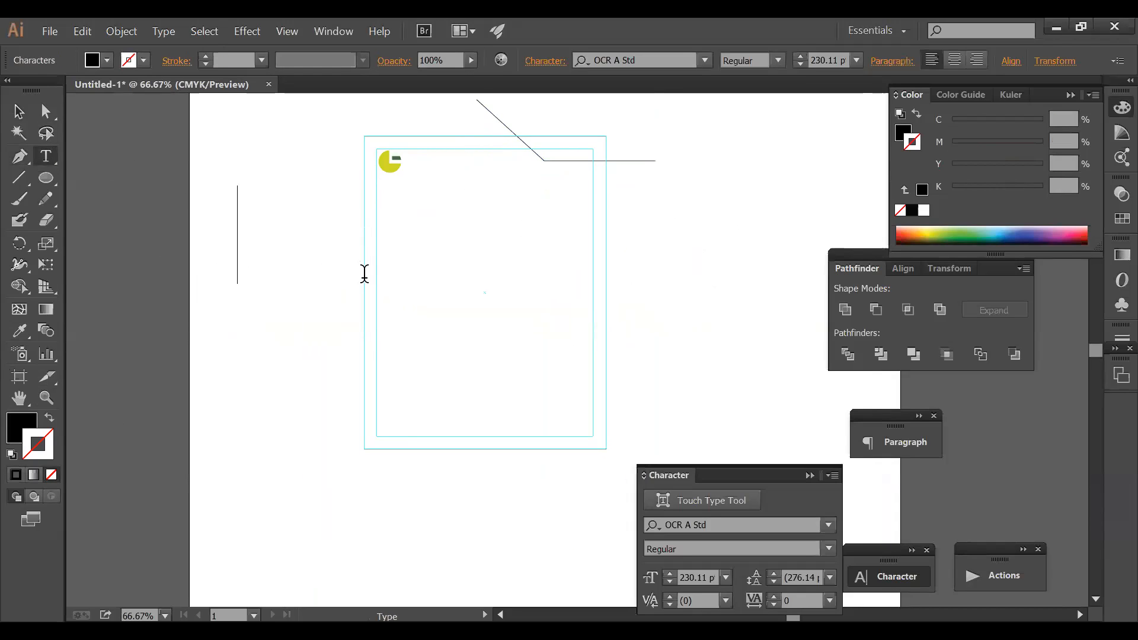
- Type the word 'Graphic' and set its font to MS Reference Sans Serif
{"action": "type", "text": "gra"}
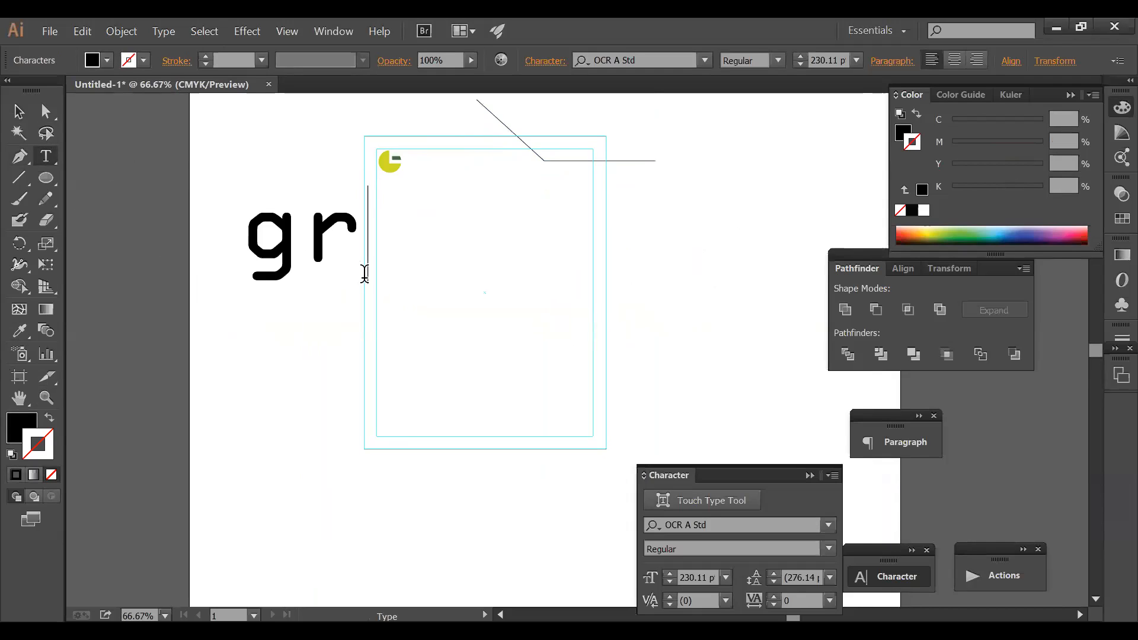
{"action": "key", "text": "BackSpace"}
{"action": "key", "text": "BackSpace"}
{"action": "key", "text": "BackSpace"}
{"action": "type", "text": "G"}
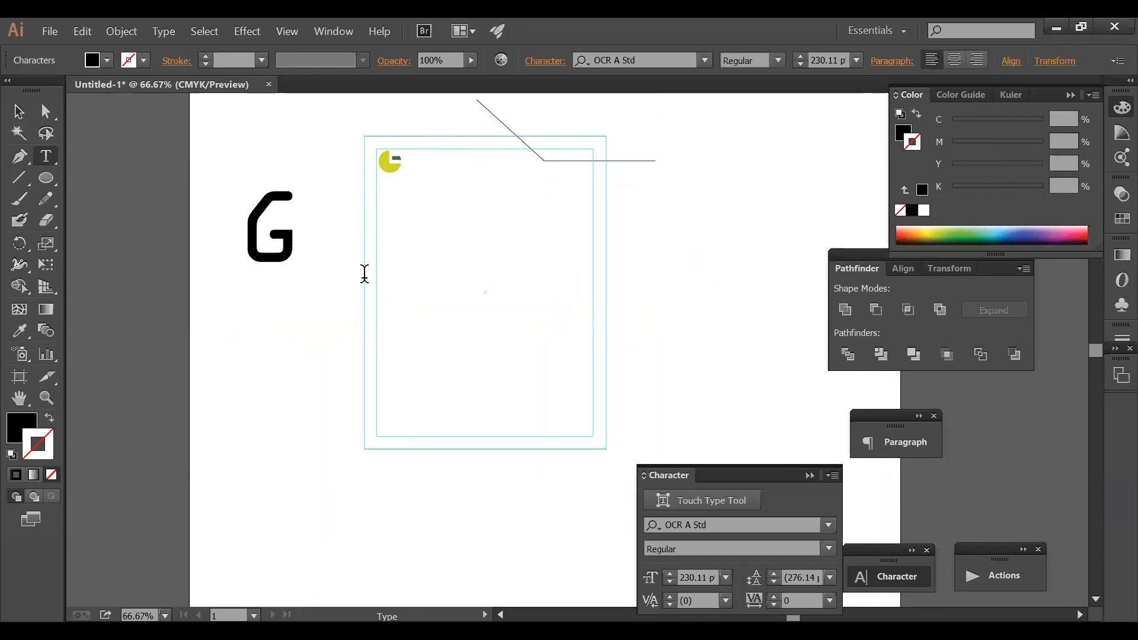
{"action": "type", "text": "raphic"}
{"action": "key", "text": "Escape"}
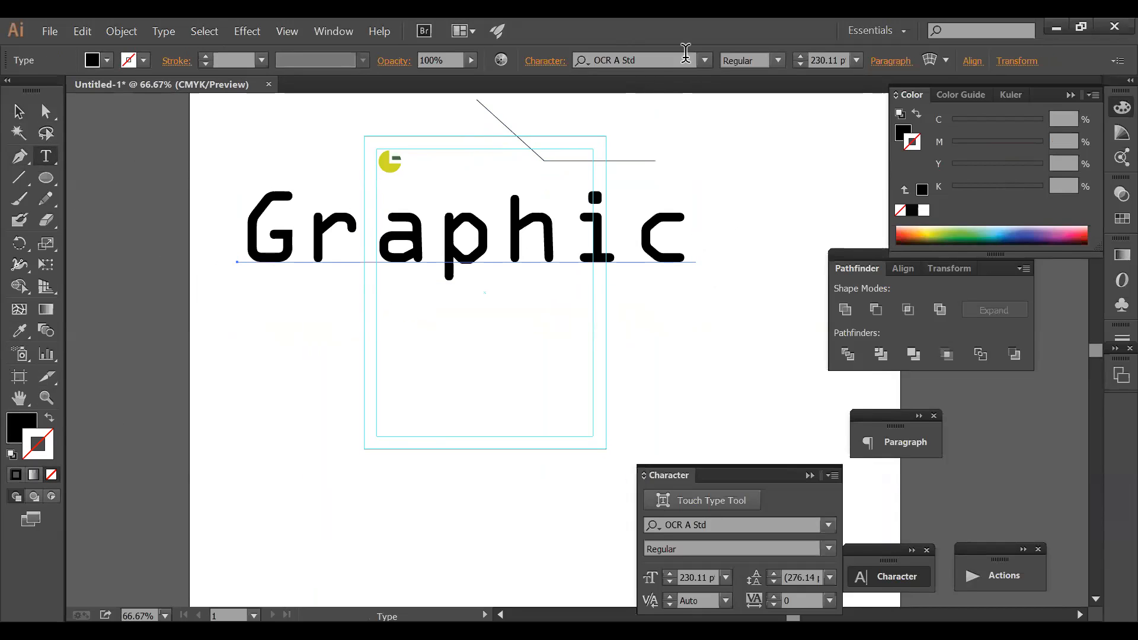
{"action": "left_click", "coordinate": [685, 60]}
{"action": "left_click", "coordinate": [633, 224]}
{"action": "key", "text": "Escape"}
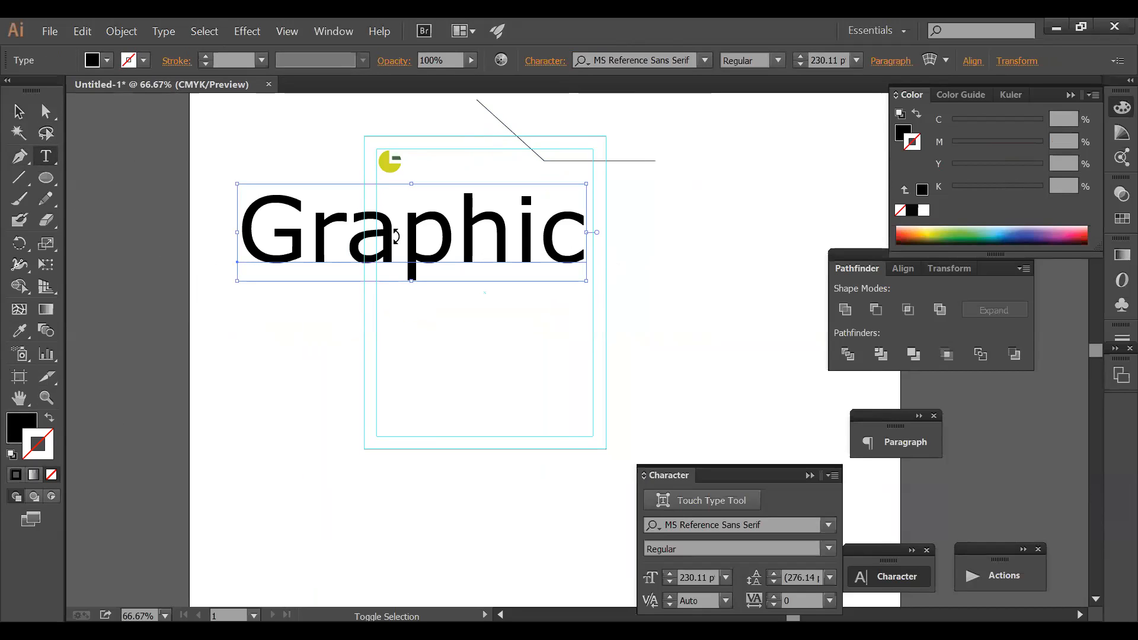
- Scale 'Graphic' down to about 49 pt and place it beside the yellow logo
{"action": "key", "text": "v"}
{"action": "left_click_drag", "start_coordinate": [587, 281], "coordinate": [529, 237]}
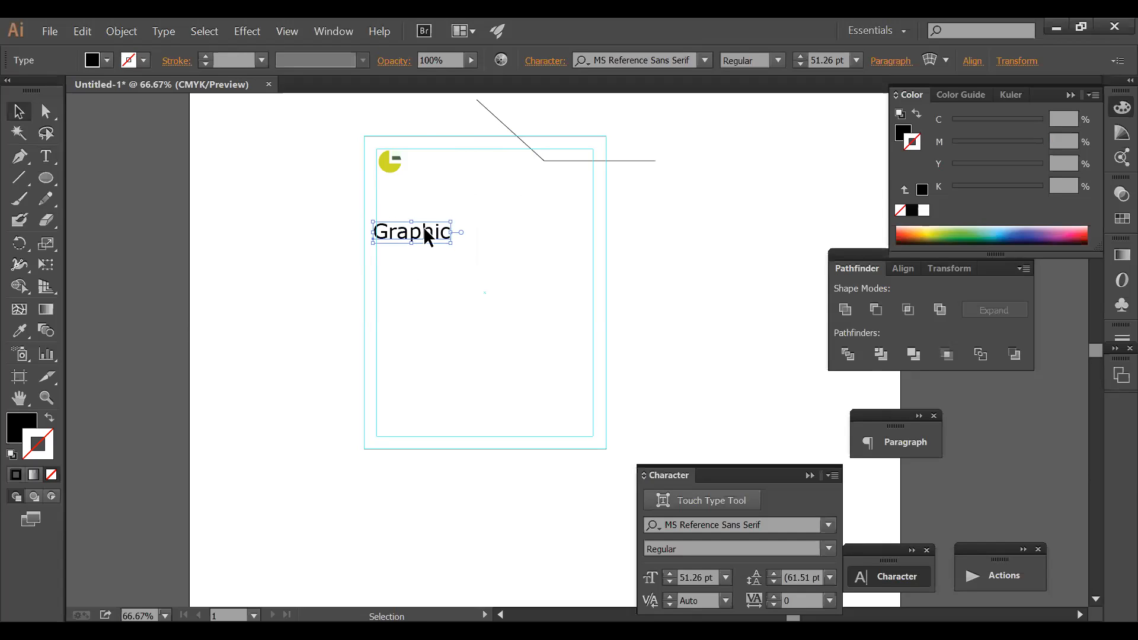
{"action": "left_click_drag", "start_coordinate": [427, 235], "coordinate": [468, 159]}
{"action": "left_click_drag", "start_coordinate": [468, 159], "coordinate": [468, 167]}
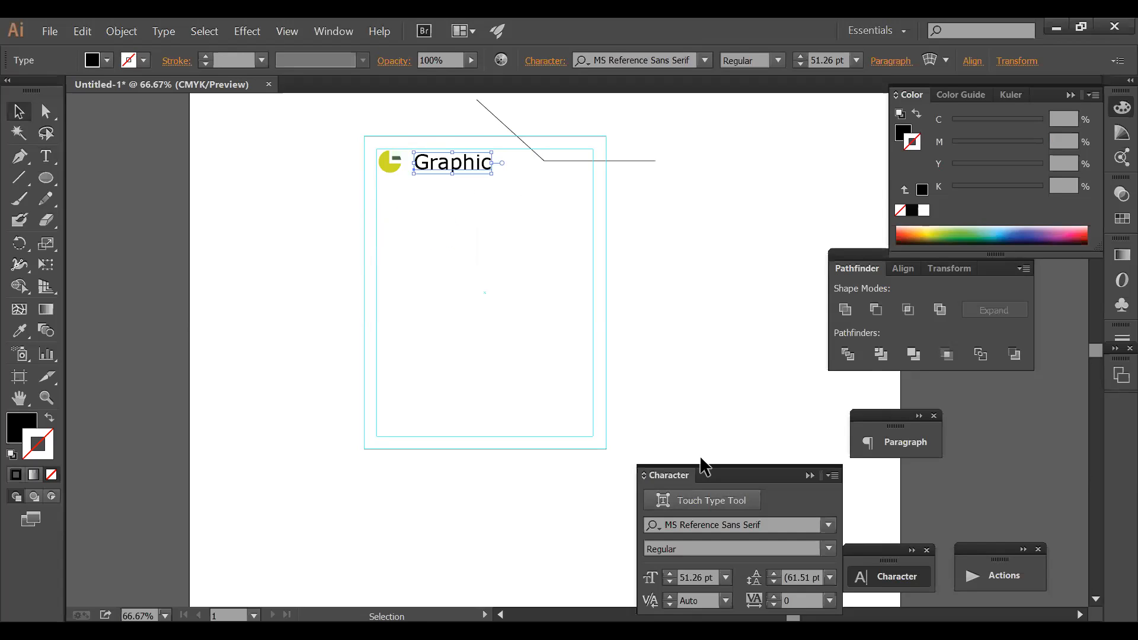
{"action": "left_click", "coordinate": [670, 582]}
{"action": "left_click", "coordinate": [670, 583]}
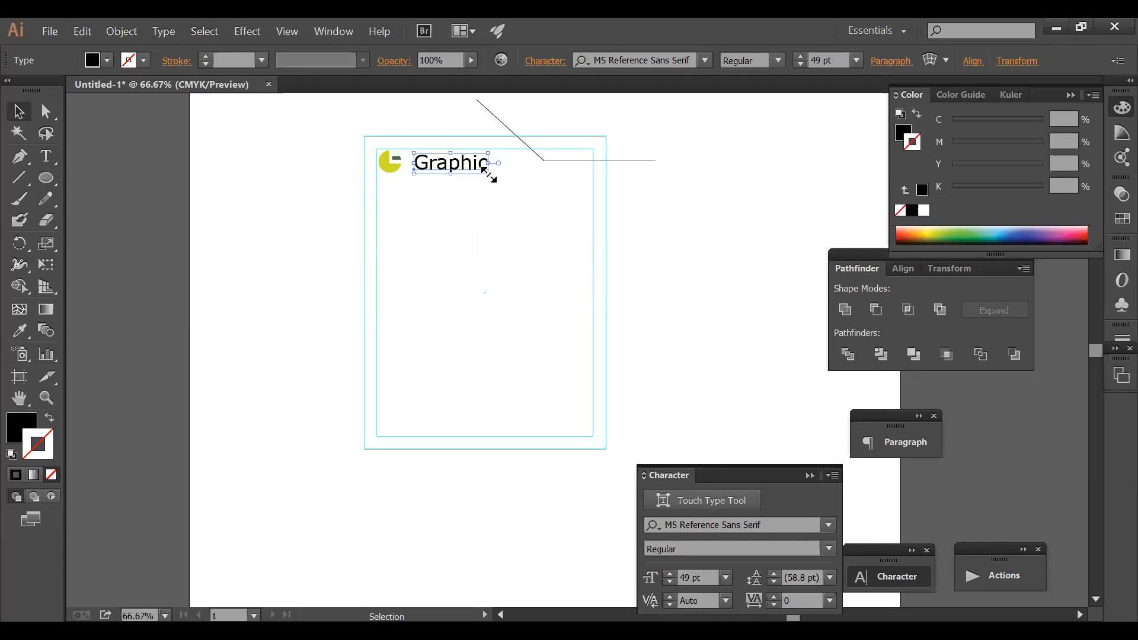
{"action": "mouse_move", "coordinate": [484, 170]}
{"action": "left_mouse_down"}
{"action": "mouse_move", "coordinate": [492, 175]}
{"action": "mouse_move", "coordinate": [480, 168]}
{"action": "left_mouse_up"}
{"action": "left_click", "coordinate": [724, 259]}
{"action": "key", "text": "ctrl+space"}
{"action": "left_click_drag", "start_coordinate": [350, 139], "coordinate": [581, 251]}
{"action": "left_click_drag", "start_coordinate": [521, 233], "coordinate": [494, 233]}
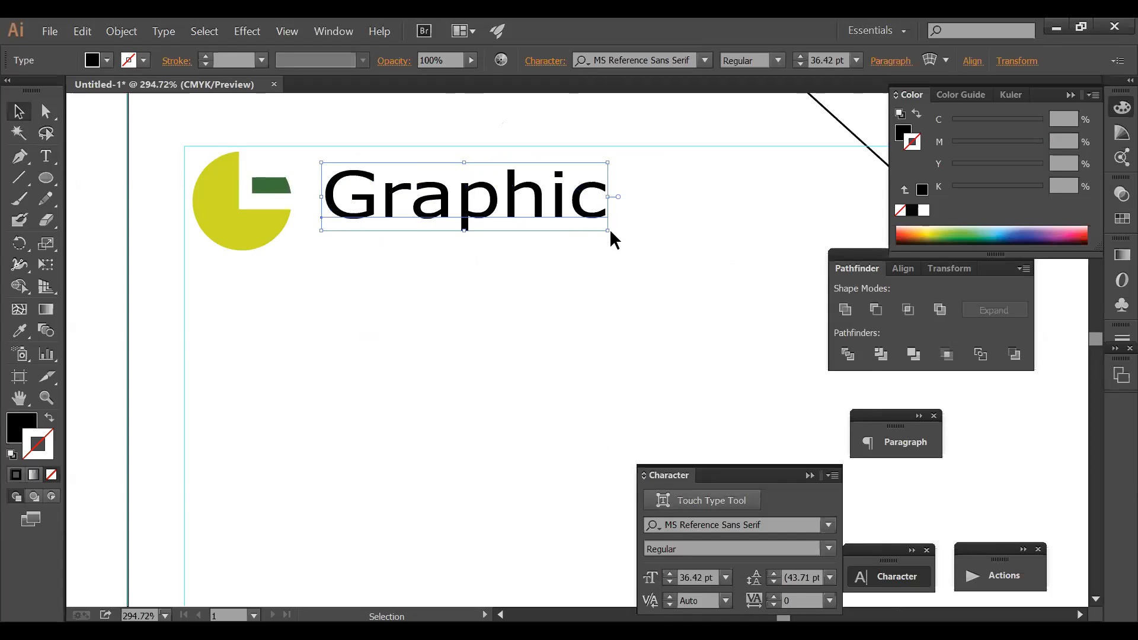
{"action": "left_click", "coordinate": [599, 233]}
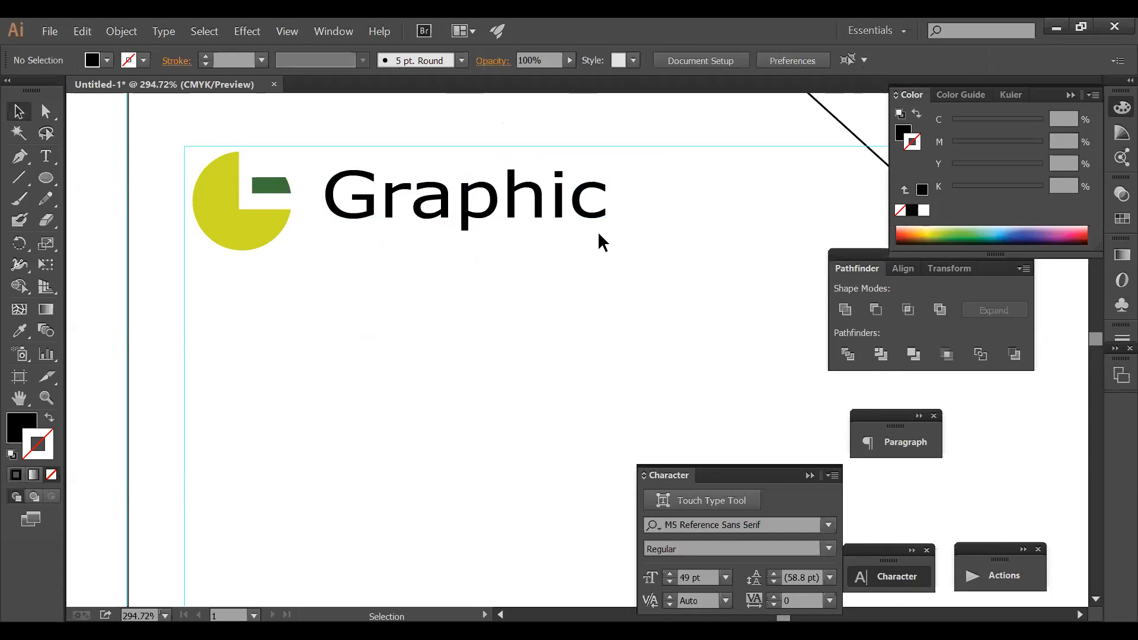
- Enlarge the 'Graphic' wordmark slightly by dragging its corner handle
{"action": "left_click", "coordinate": [597, 221]}
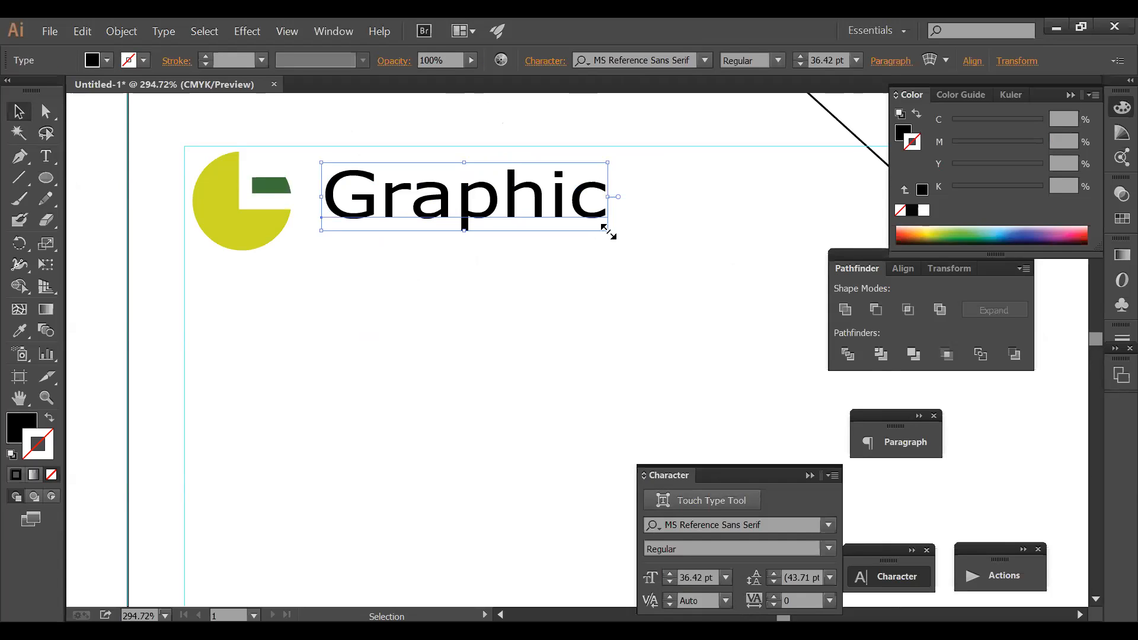
{"action": "left_click_drag", "start_coordinate": [604, 233], "coordinate": [577, 222]}
{"action": "left_click", "coordinate": [662, 246], "text": "ctrl+alt"}
{"action": "left_click", "coordinate": [662, 247], "text": "ctrl+alt"}
{"action": "left_click", "coordinate": [660, 246], "text": "ctrl+alt"}
{"action": "left_click_drag", "start_coordinate": [568, 318], "coordinate": [538, 123]}
{"action": "left_click_drag", "start_coordinate": [534, 223], "coordinate": [510, 126]}
{"action": "left_click", "coordinate": [696, 267]}
- Move the bent black line slightly to the right near the top of the page
{"action": "left_click", "coordinate": [688, 280], "text": "ctrl+alt"}
{"action": "left_click_drag", "start_coordinate": [651, 344], "coordinate": [658, 287]}
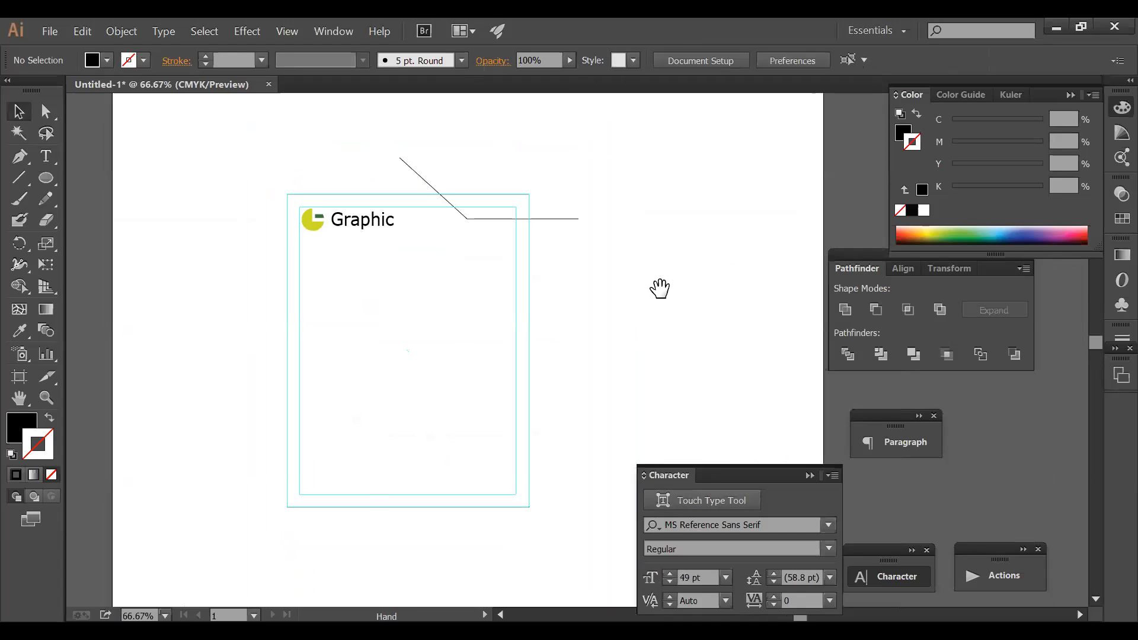
{"action": "left_click", "coordinate": [537, 218]}
{"action": "left_click_drag", "start_coordinate": [541, 219], "coordinate": [563, 218]}
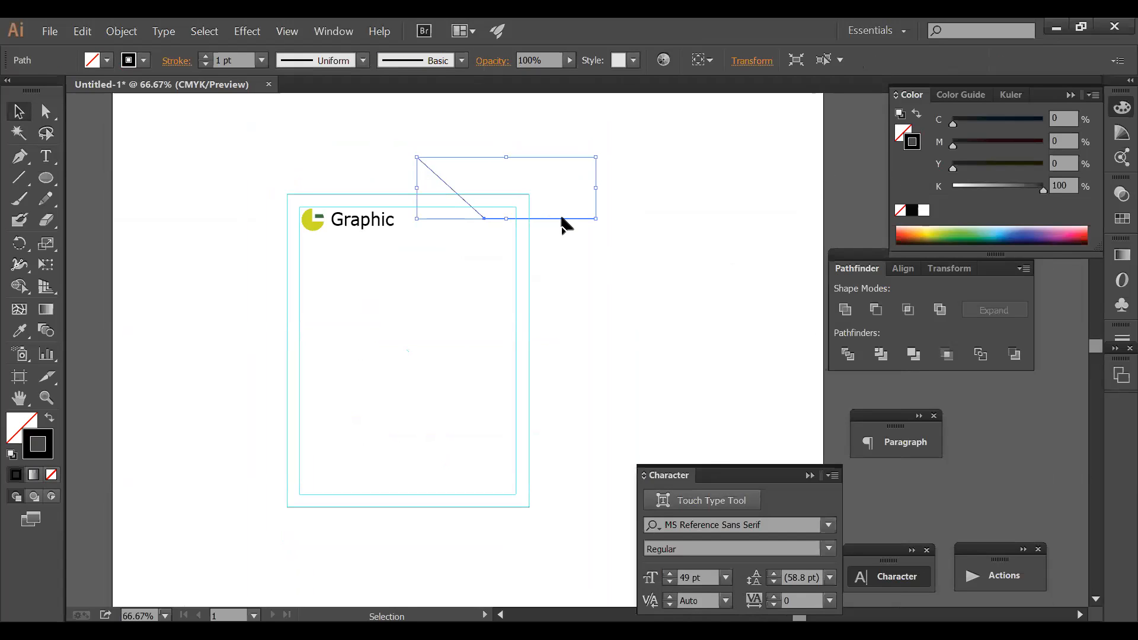
{"action": "left_click", "coordinate": [578, 228]}
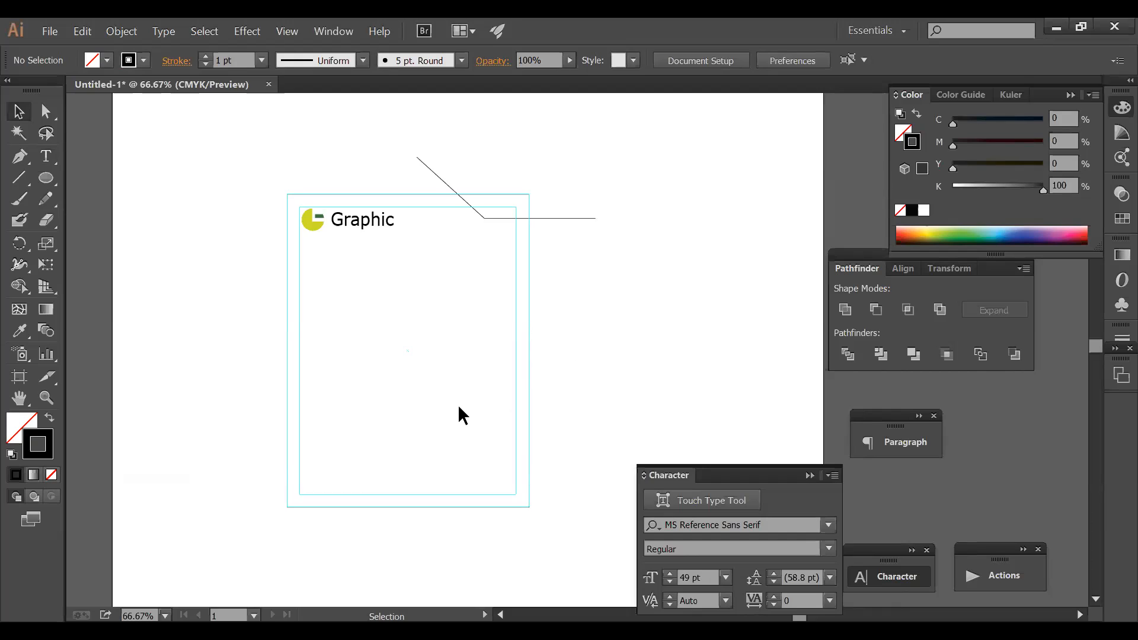
- Zoom in on the logo area and scale the Graphic wordmark down by its corner handle
{"action": "key", "text": "ctrl+minus"}
{"action": "key", "text": "ctrl+minus"}
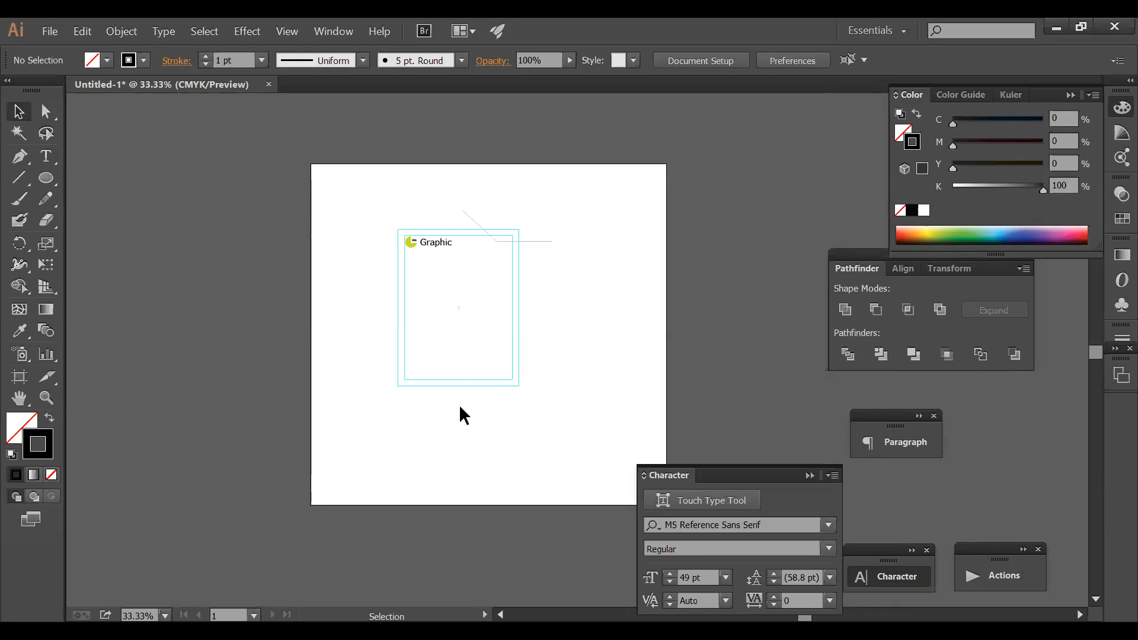
{"action": "key", "text": "ctrl+space"}
{"action": "left_click_drag", "start_coordinate": [397, 219], "coordinate": [606, 402]}
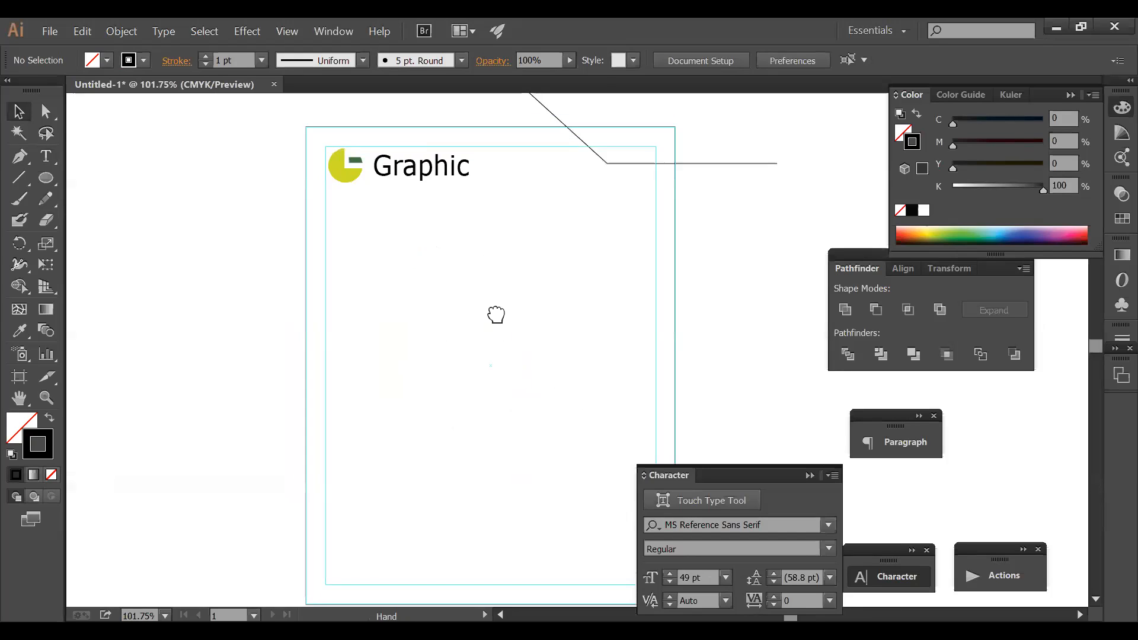
{"action": "scroll", "coordinate": [496, 315], "scroll_direction": "up", "scroll_amount": 2}
{"action": "key", "text": "ctrl+space"}
{"action": "left_click_drag", "start_coordinate": [302, 178], "coordinate": [541, 279]}
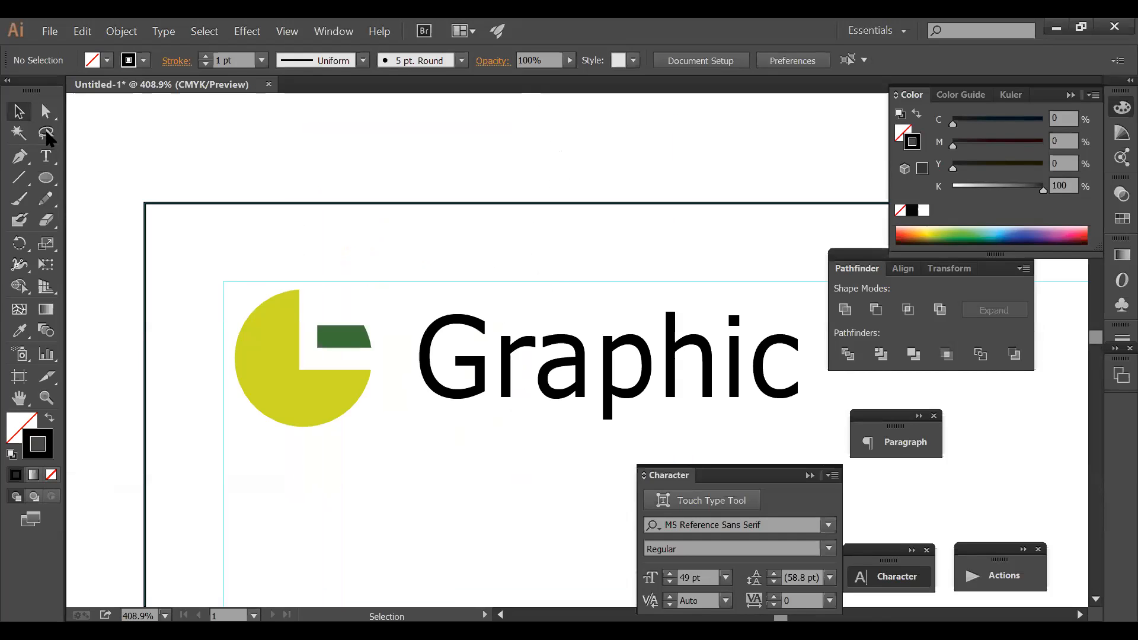
{"action": "key", "text": "Tab"}
{"action": "left_click", "coordinate": [665, 376]}
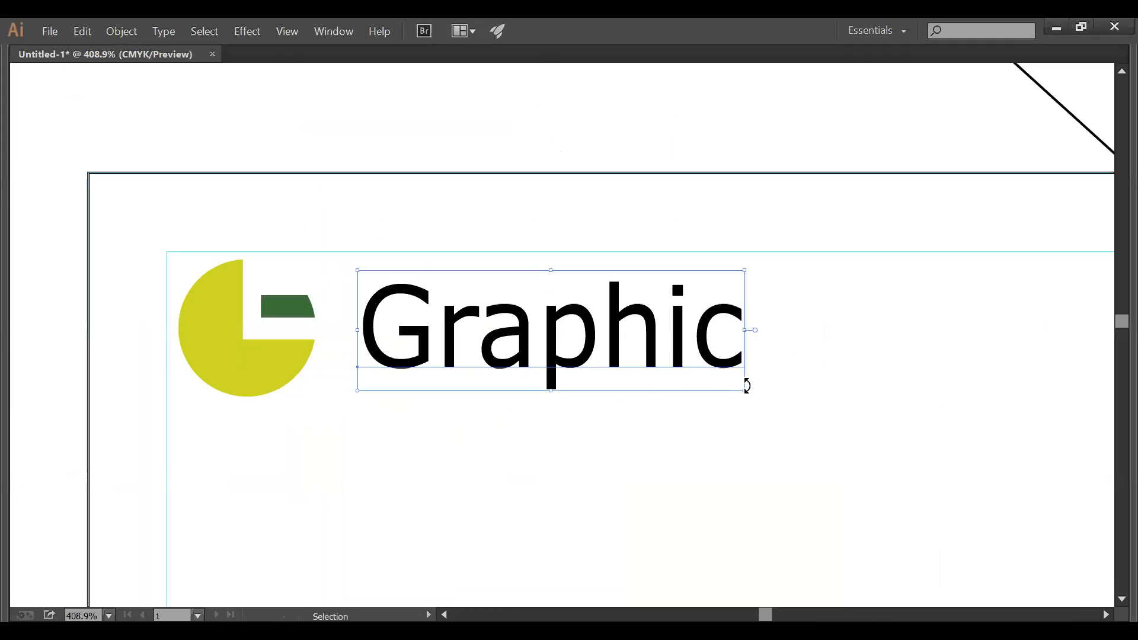
{"action": "left_click_drag", "start_coordinate": [747, 388], "coordinate": [652, 361]}
- Tuck the Graphic text directly beneath the pie logo, aligned to its left edge
{"action": "key", "text": "ctrl+alt+space"}
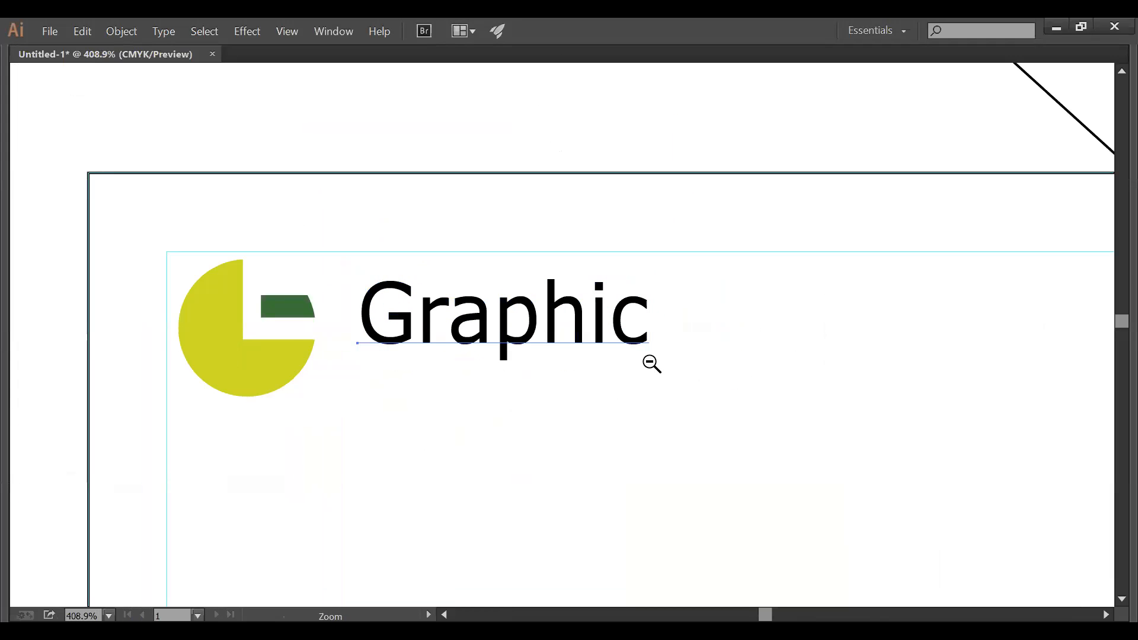
{"action": "left_click", "coordinate": [650, 362], "text": "ctrl+alt"}
{"action": "left_click", "coordinate": [650, 362], "text": "ctrl+alt"}
{"action": "left_click", "coordinate": [651, 362], "text": "ctrl+alt"}
{"action": "left_click", "coordinate": [651, 362], "text": "ctrl+alt"}
{"action": "key", "text": "space"}
{"action": "left_click_drag", "start_coordinate": [572, 357], "coordinate": [708, 260]}
{"action": "left_click_drag", "start_coordinate": [502, 184], "coordinate": [415, 191]}
{"action": "left_click", "coordinate": [424, 194]}
{"action": "left_click", "coordinate": [477, 198]}
{"action": "left_click", "coordinate": [424, 196]}
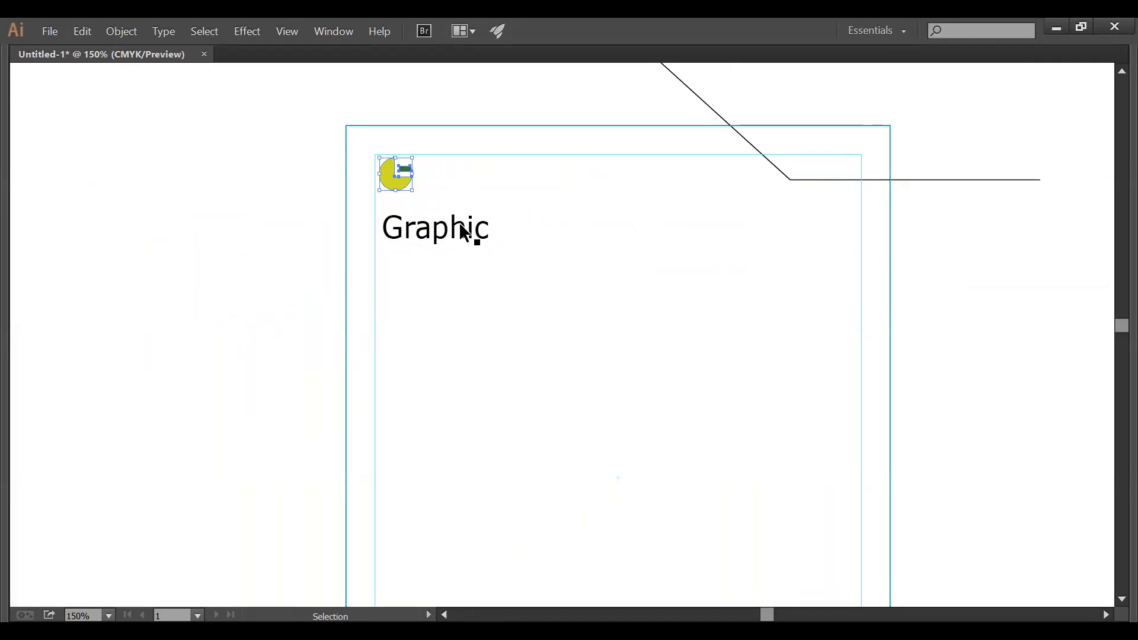
{"action": "left_click_drag", "start_coordinate": [465, 242], "coordinate": [488, 226]}
{"action": "left_click", "coordinate": [570, 240]}
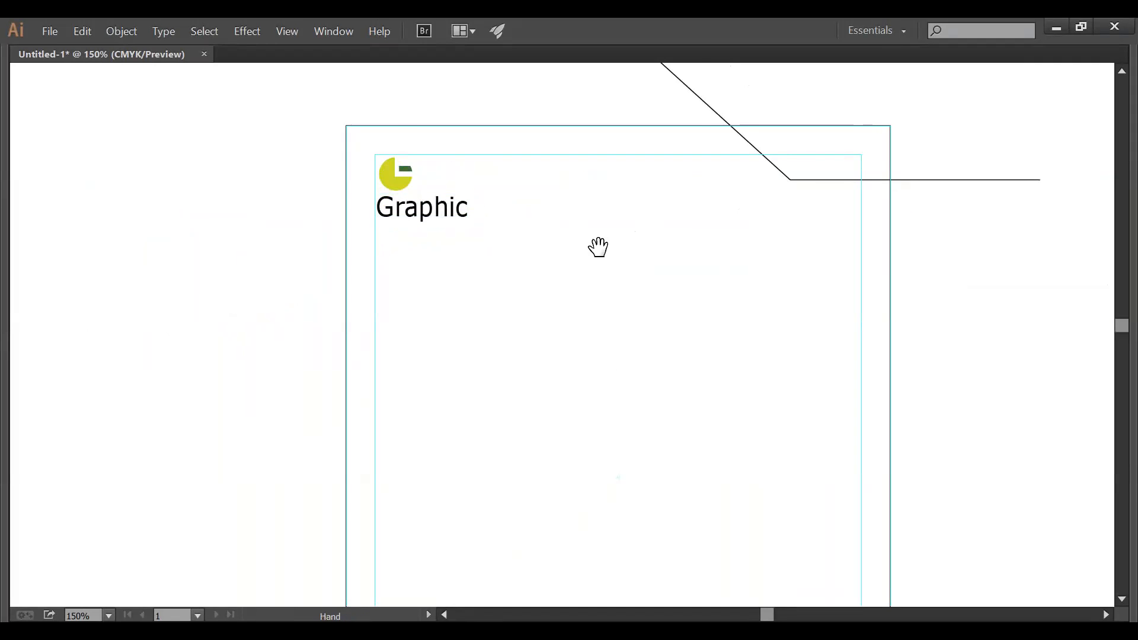
- Alt-drag a copy of the angled corner line, offset slightly below the original
{"action": "left_click_drag", "start_coordinate": [599, 246], "coordinate": [601, 189]}
{"action": "mouse_move", "coordinate": [794, 122]}
{"action": "left_mouse_down"}
{"action": "mouse_move", "coordinate": [784, 134]}
{"action": "mouse_move", "coordinate": [794, 135]}
{"action": "left_mouse_up"}
{"action": "left_click", "coordinate": [828, 148]}
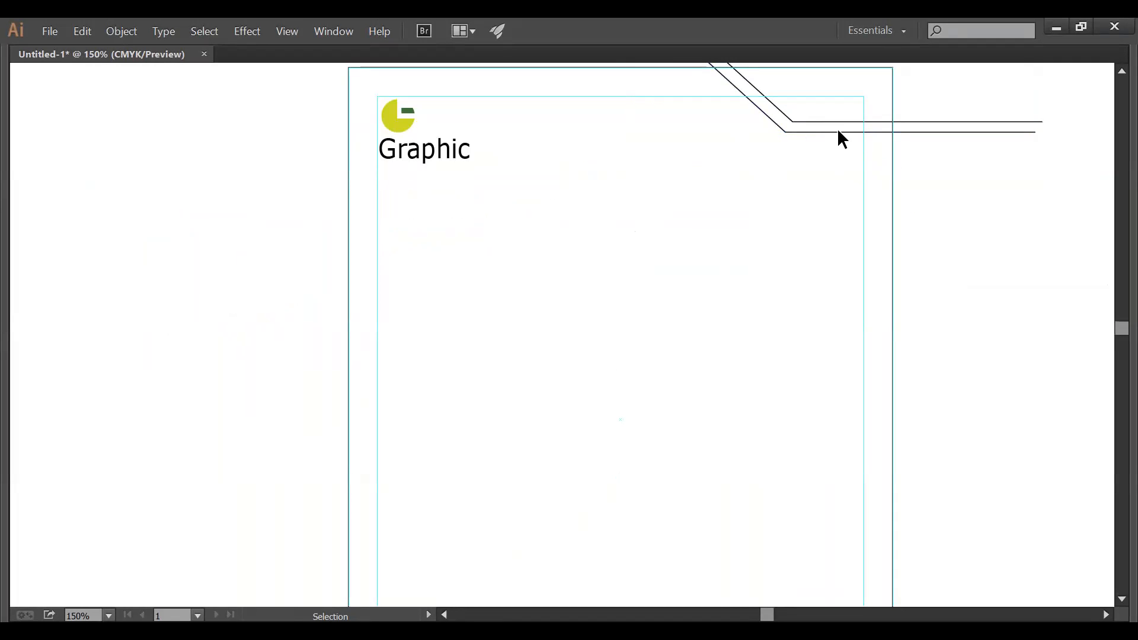
{"action": "left_click_drag", "start_coordinate": [839, 138], "coordinate": [823, 307]}
{"action": "left_click", "coordinate": [847, 327]}
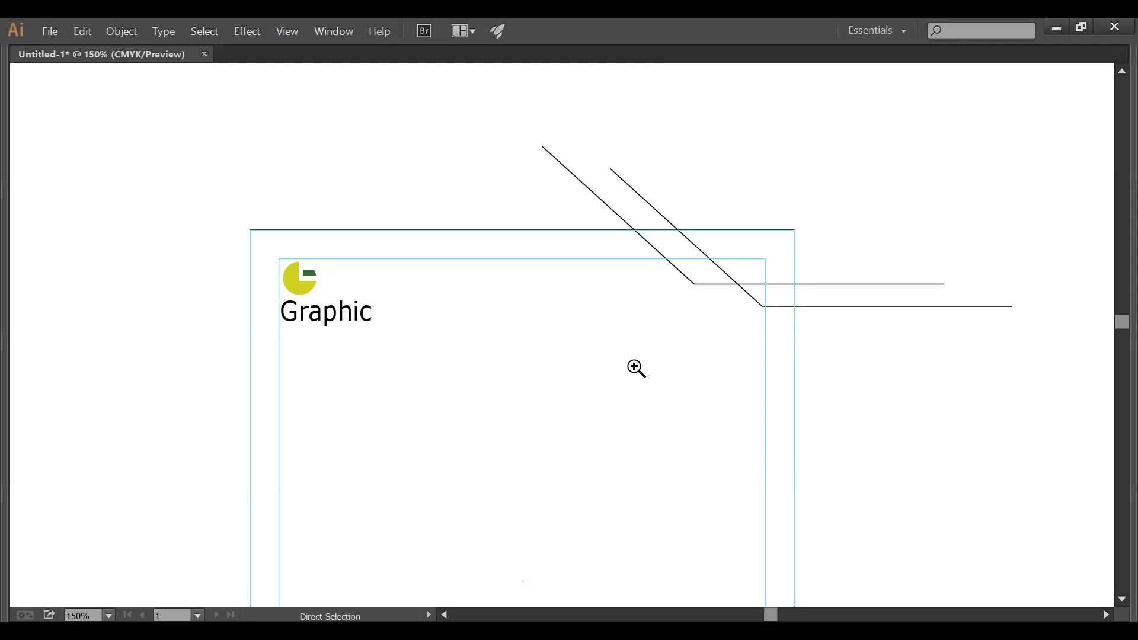
- Zoom out to check the Graphic text and both corner lines on the page
{"action": "left_click", "coordinate": [633, 367], "text": "ctrl+alt"}
{"action": "left_click", "coordinate": [633, 367], "text": "ctrl+alt"}
{"action": "left_click_drag", "start_coordinate": [599, 356], "coordinate": [609, 288]}
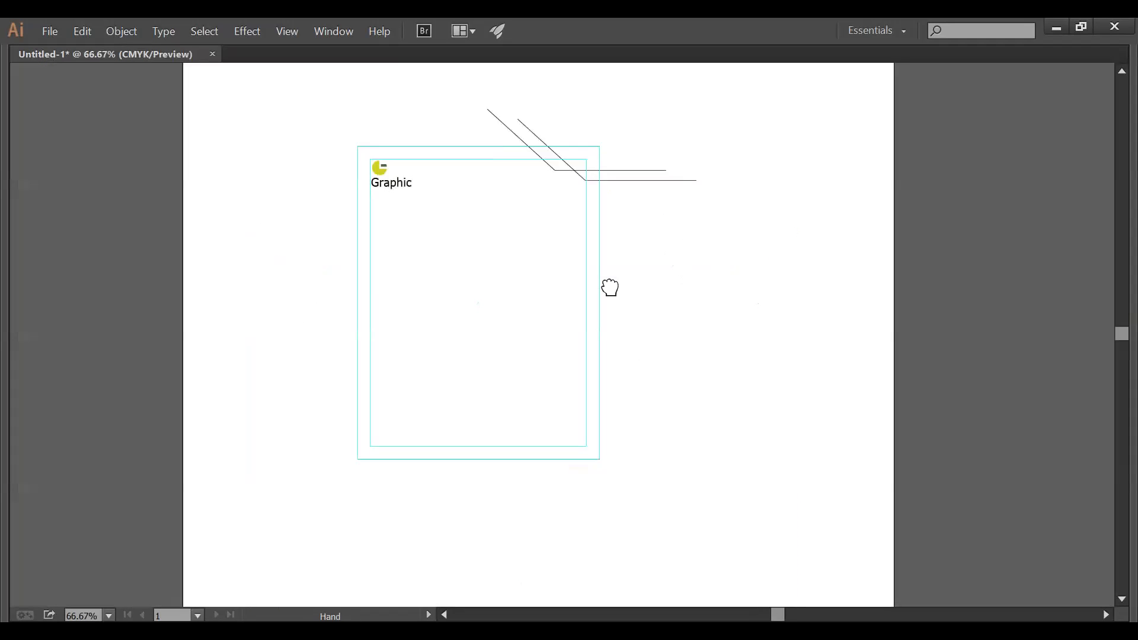
{"action": "left_click", "coordinate": [391, 184]}
{"action": "left_click", "coordinate": [487, 214]}
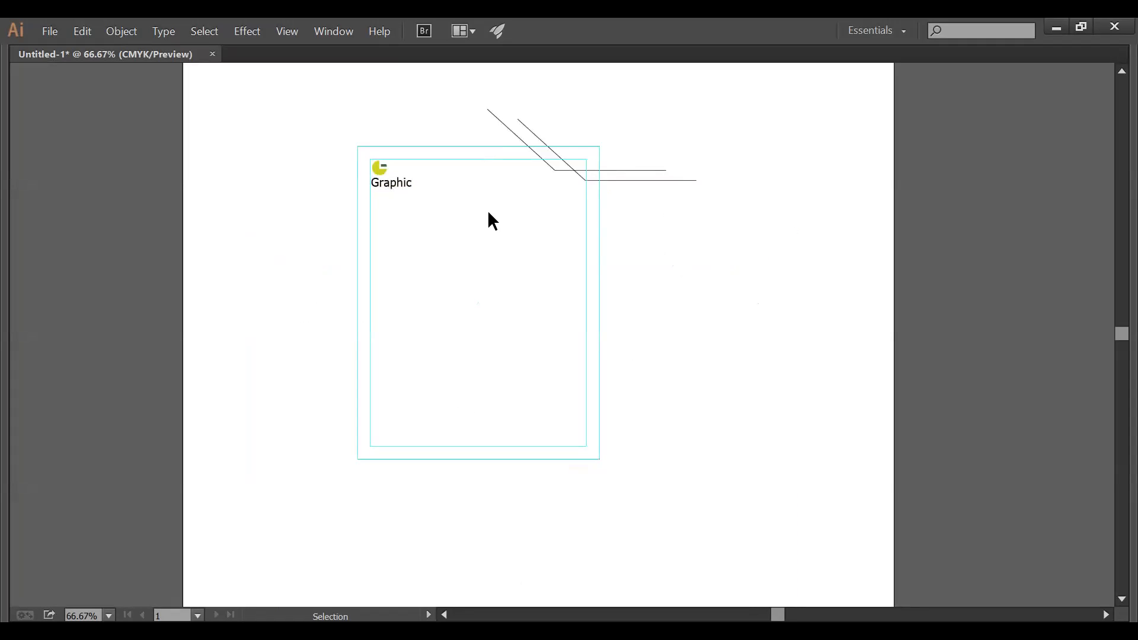
{"action": "left_click", "coordinate": [549, 168]}
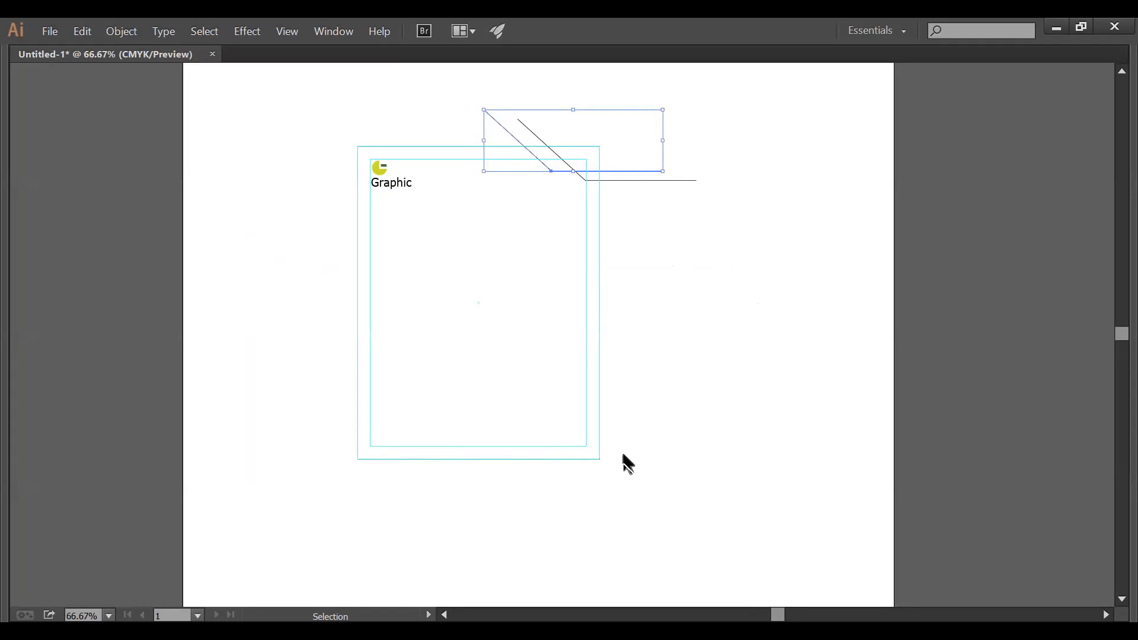
{"action": "left_click", "coordinate": [634, 481]}
{"action": "key", "text": "ctrl+space"}
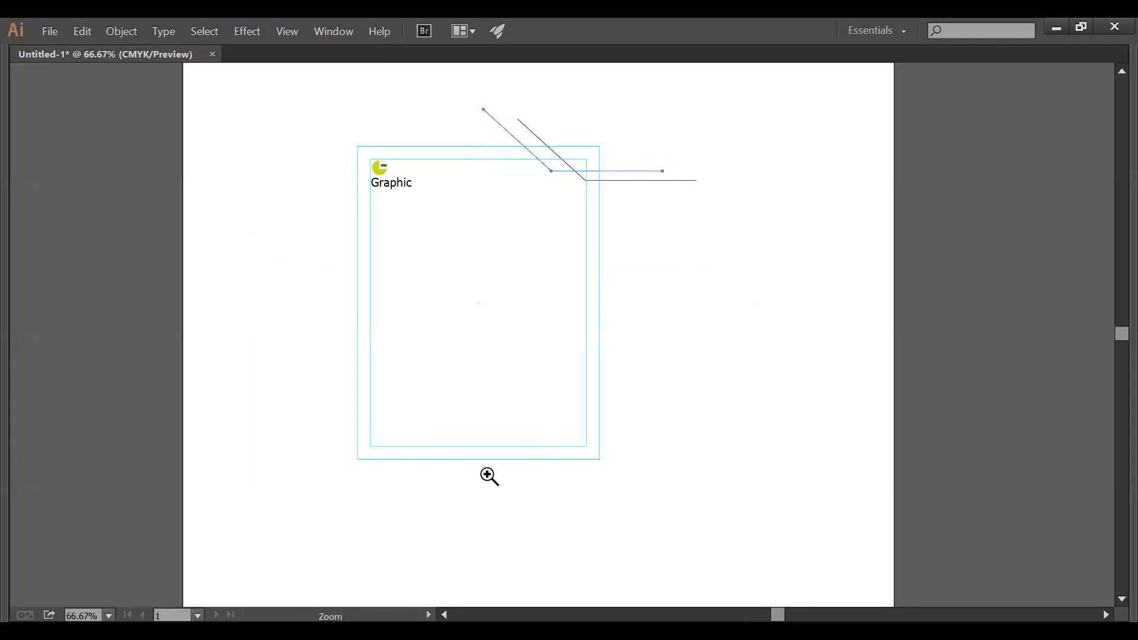
- Draw a small circle near the lower left with a C100 K0 blue outline
{"action": "left_click_drag", "start_coordinate": [341, 414], "coordinate": [630, 482]}
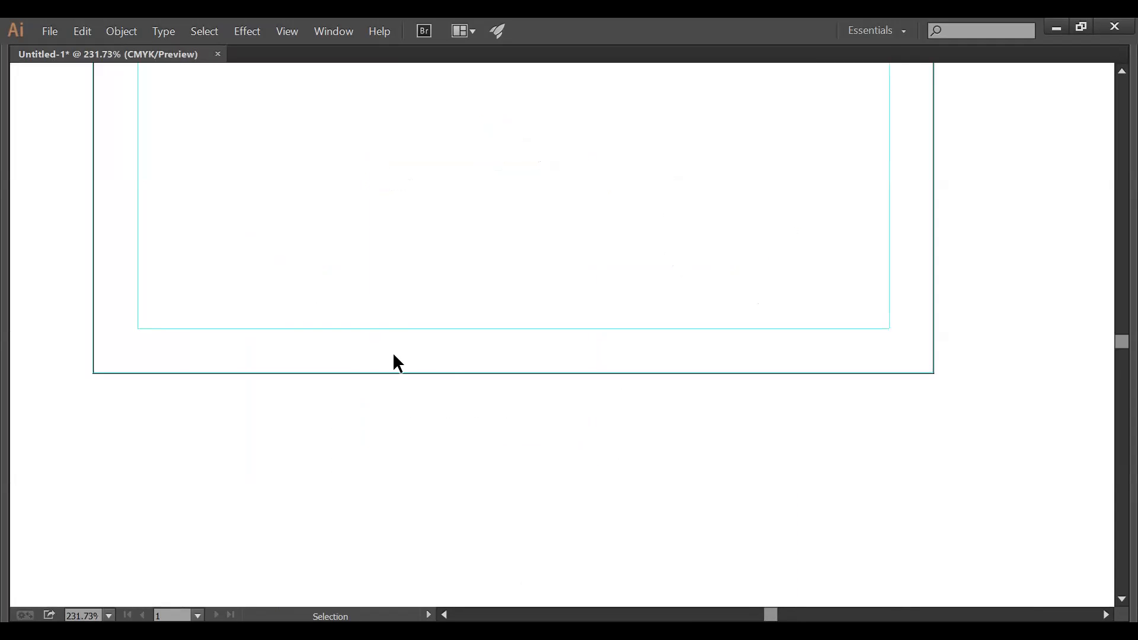
{"action": "key", "text": "Tab"}
{"action": "left_click", "coordinate": [45, 156]}
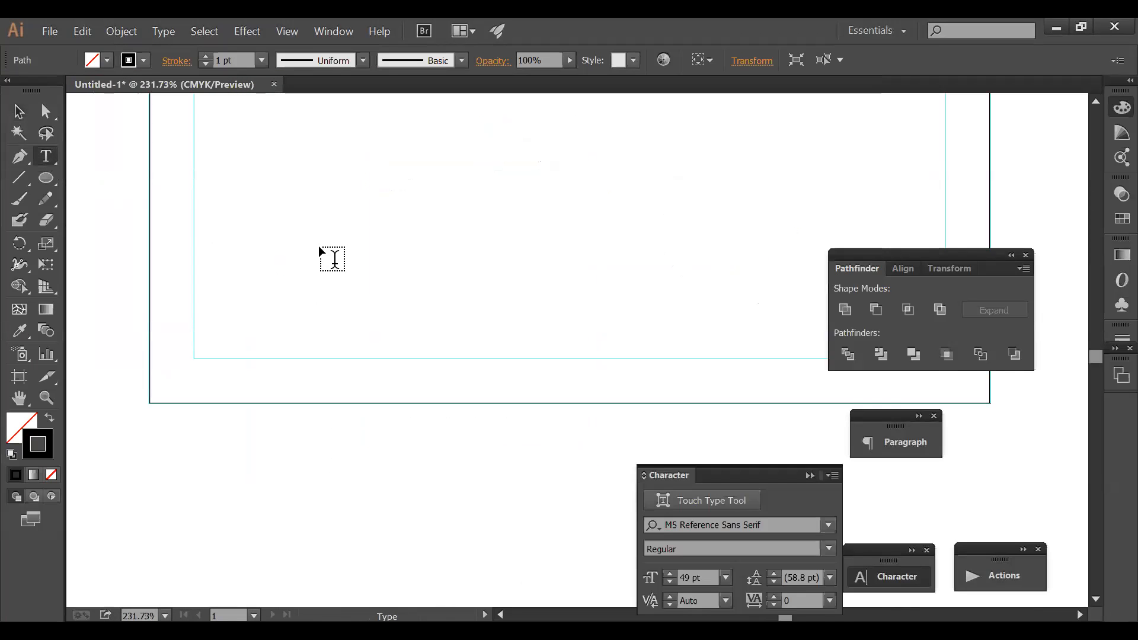
{"action": "key", "text": "Tab"}
{"action": "key", "text": "Tab"}
{"action": "left_click", "coordinate": [46, 177]}
{"action": "left_click_drag", "start_coordinate": [259, 275], "coordinate": [374, 287]}
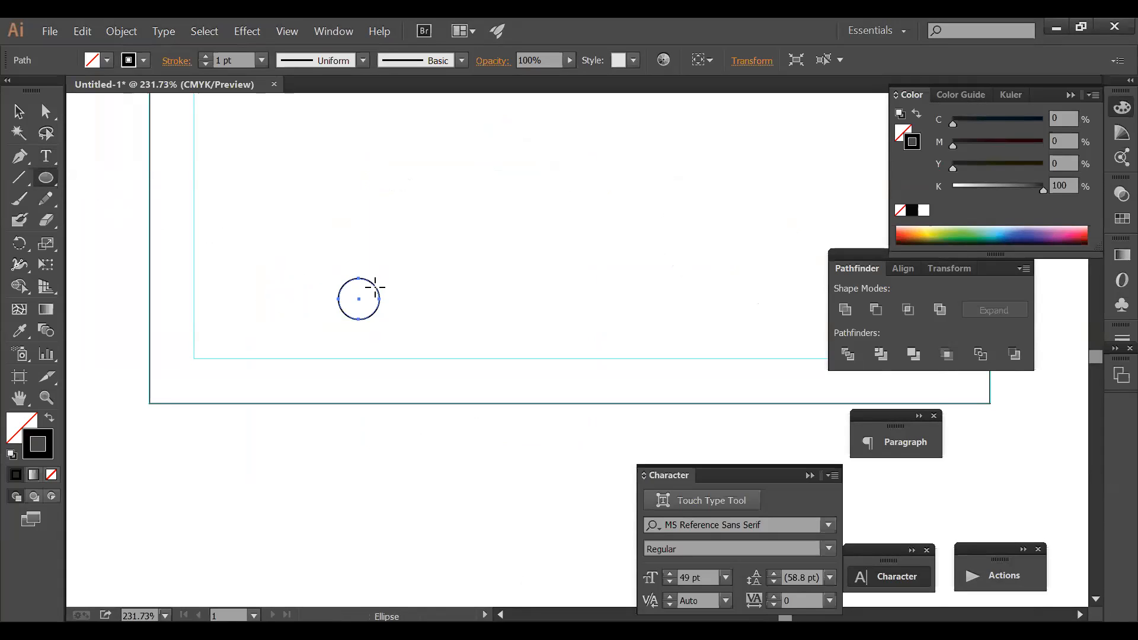
{"action": "left_click_drag", "start_coordinate": [994, 125], "coordinate": [1062, 128]}
{"action": "left_click_drag", "start_coordinate": [1005, 185], "coordinate": [951, 187]}
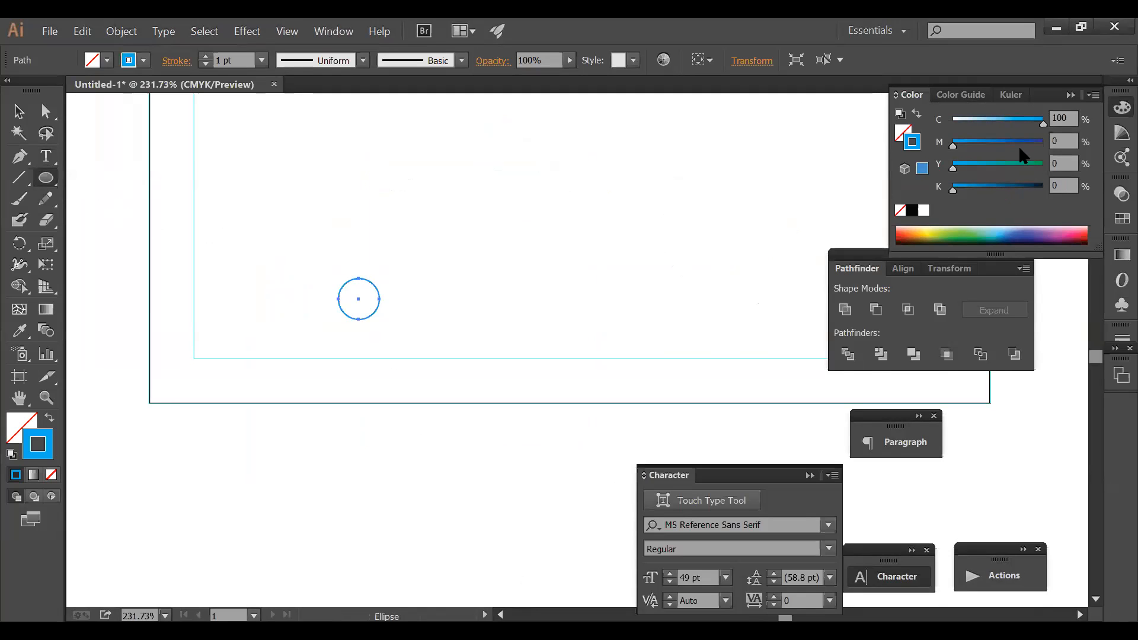
- Move the circle right and add a smaller concentric copy inside it
{"action": "left_click", "coordinate": [18, 111]}
{"action": "left_click", "coordinate": [436, 293]}
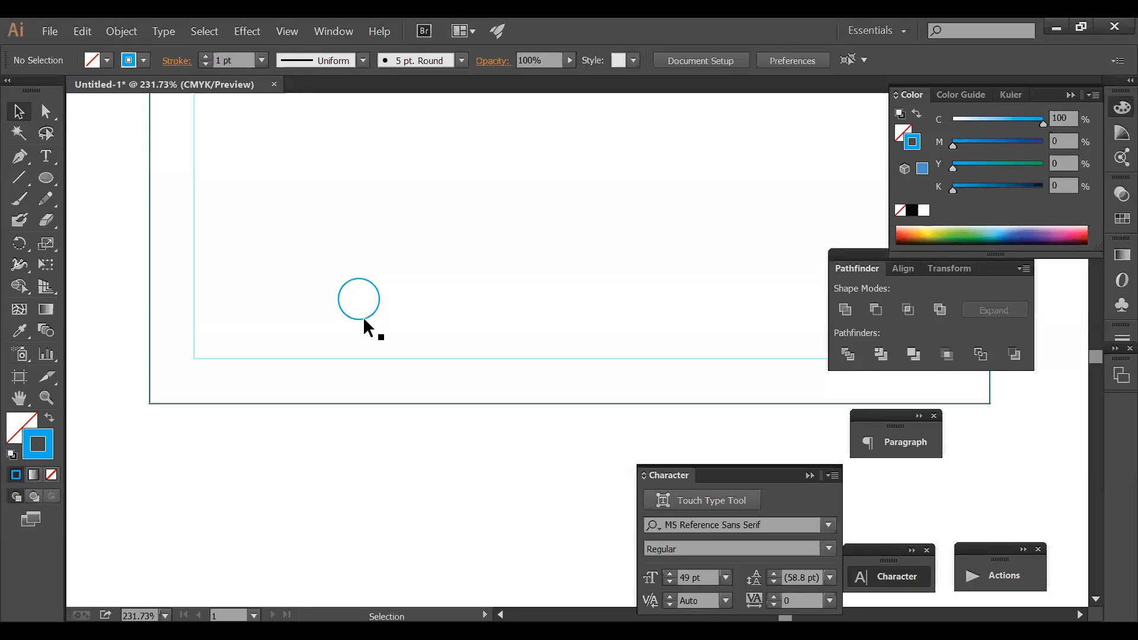
{"action": "left_click_drag", "start_coordinate": [364, 320], "coordinate": [416, 319]}
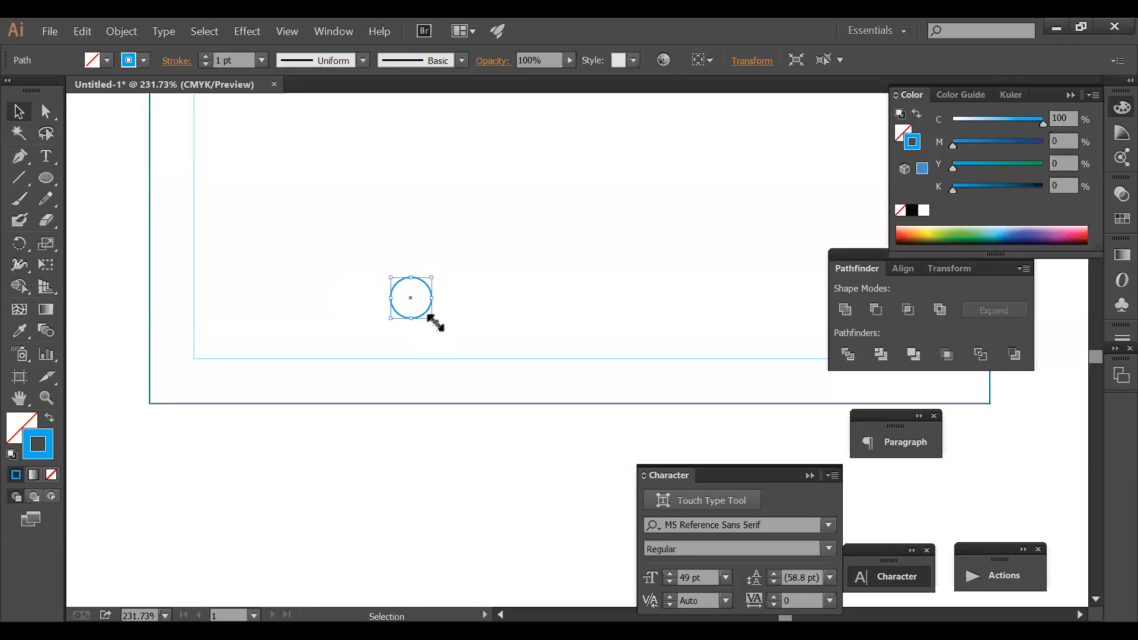
{"action": "left_click_drag", "start_coordinate": [430, 318], "coordinate": [428, 314]}
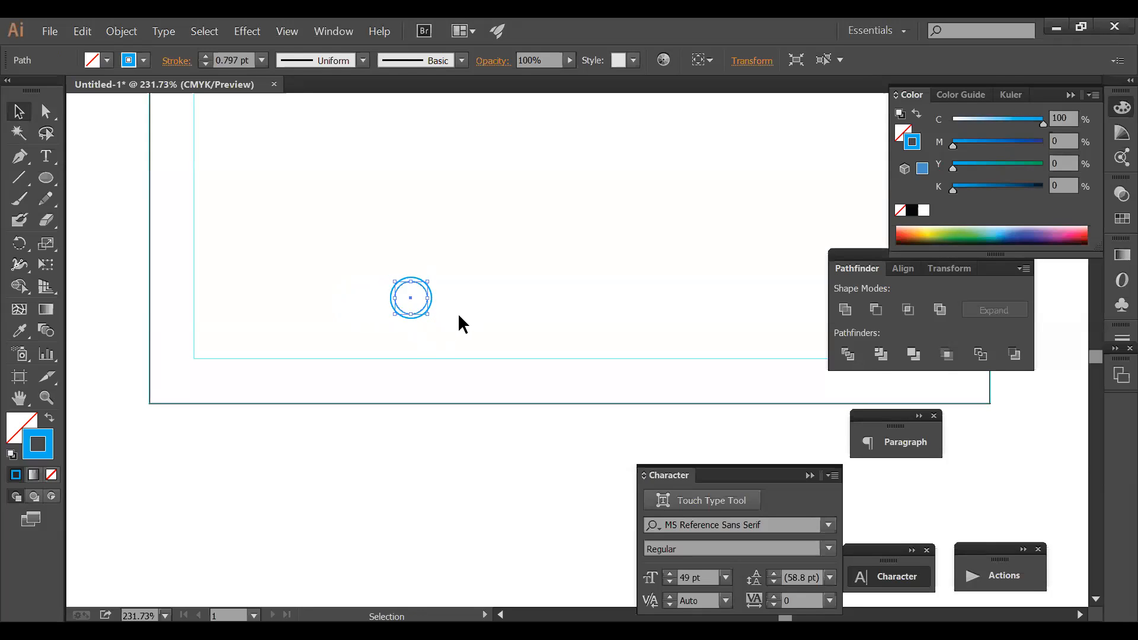
{"action": "left_click_drag", "start_coordinate": [358, 259], "coordinate": [561, 342]}
{"action": "left_click_drag", "start_coordinate": [416, 407], "coordinate": [401, 393]}
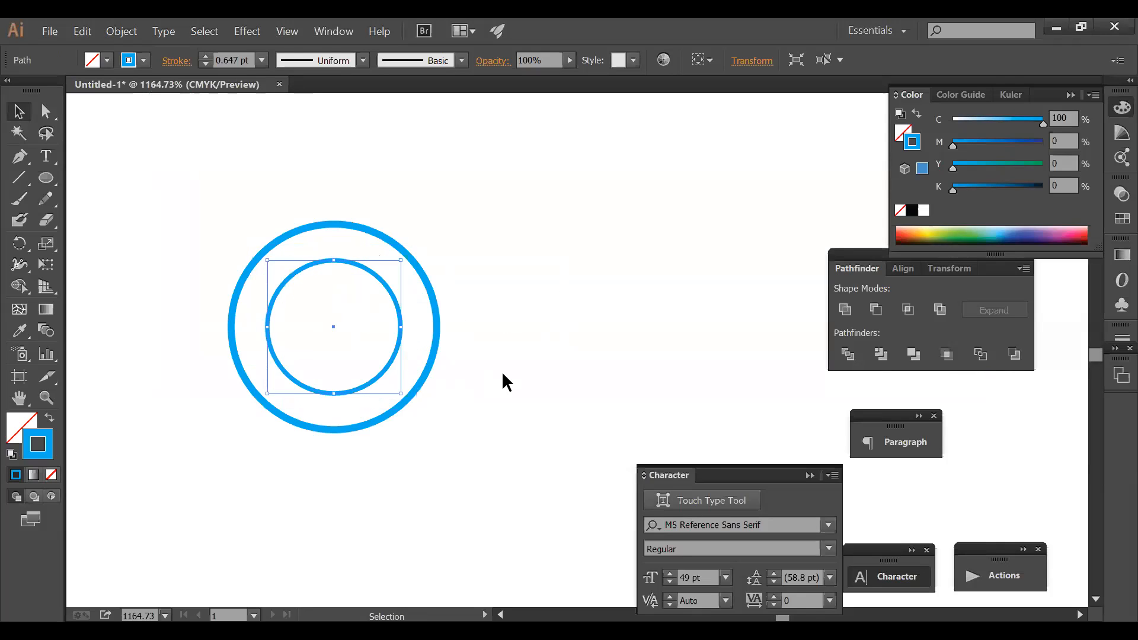
{"action": "left_click", "coordinate": [548, 319], "text": "ctrl+alt"}
{"action": "left_click", "coordinate": [548, 320], "text": "ctrl+alt"}
{"action": "left_click", "coordinate": [547, 320], "text": "ctrl+alt"}
{"action": "left_click", "coordinate": [547, 319], "text": "ctrl+alt"}
{"action": "left_click_drag", "start_coordinate": [547, 320], "coordinate": [367, 249]}
{"action": "left_click", "coordinate": [385, 294]}
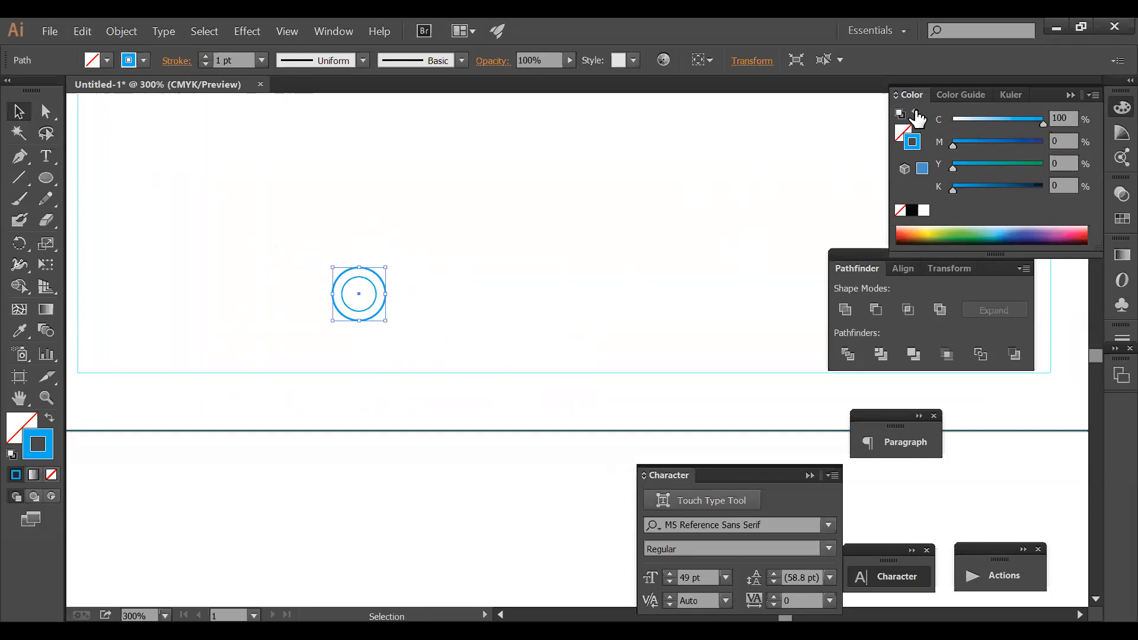
- Fill the outer circle solid blue and the inner circle white
{"action": "left_click", "coordinate": [916, 115]}
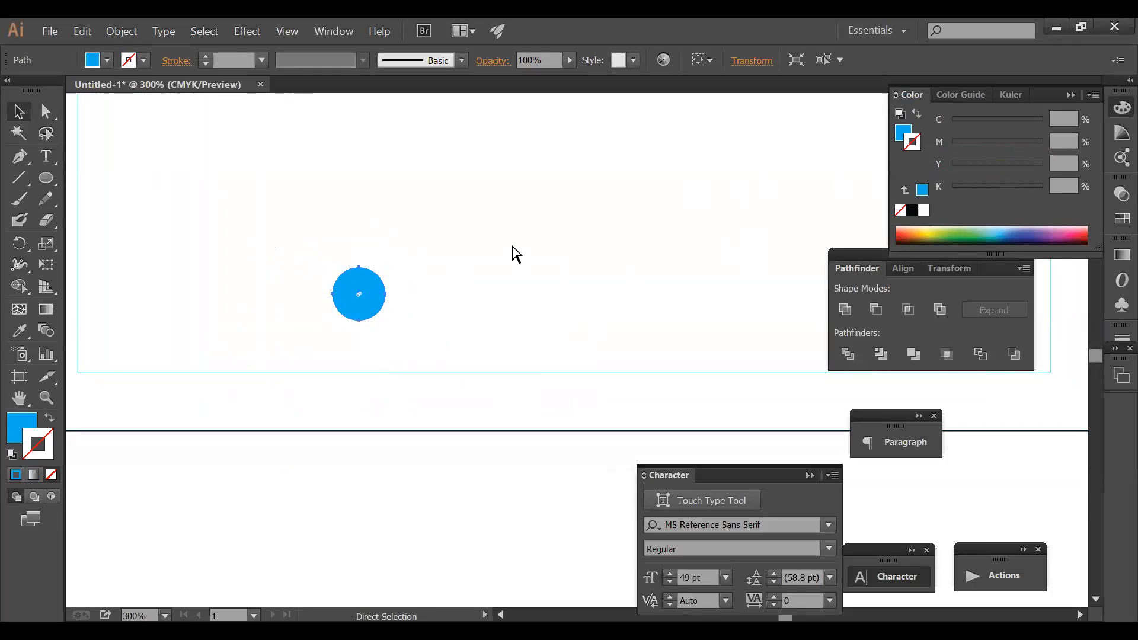
{"action": "key", "text": "ctrl+y"}
{"action": "key", "text": "v"}
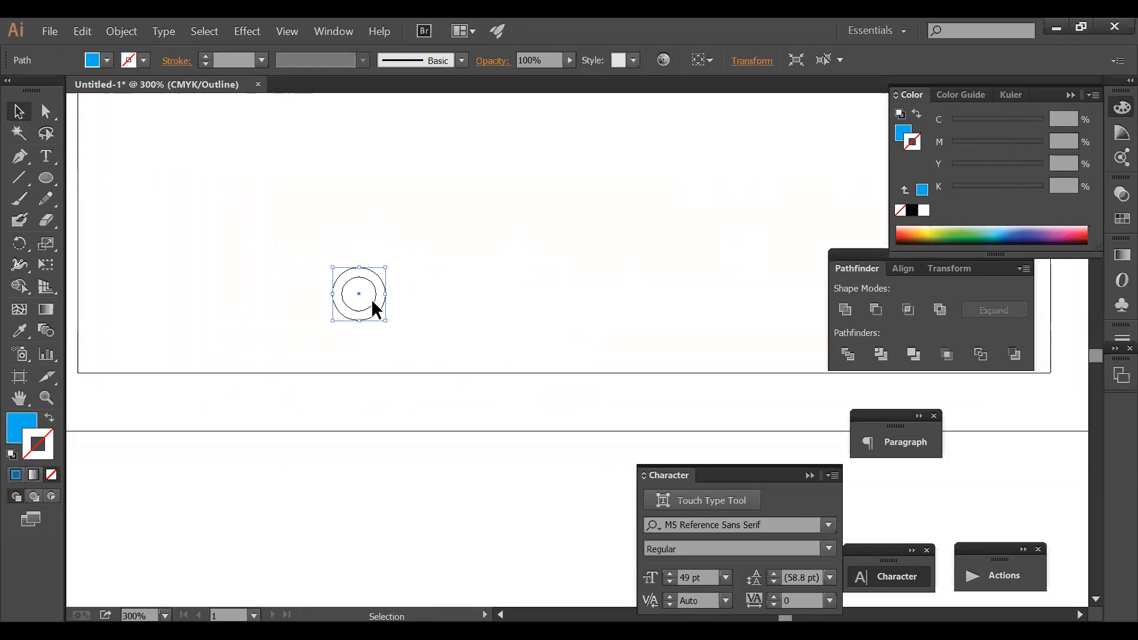
{"action": "left_click", "coordinate": [372, 301]}
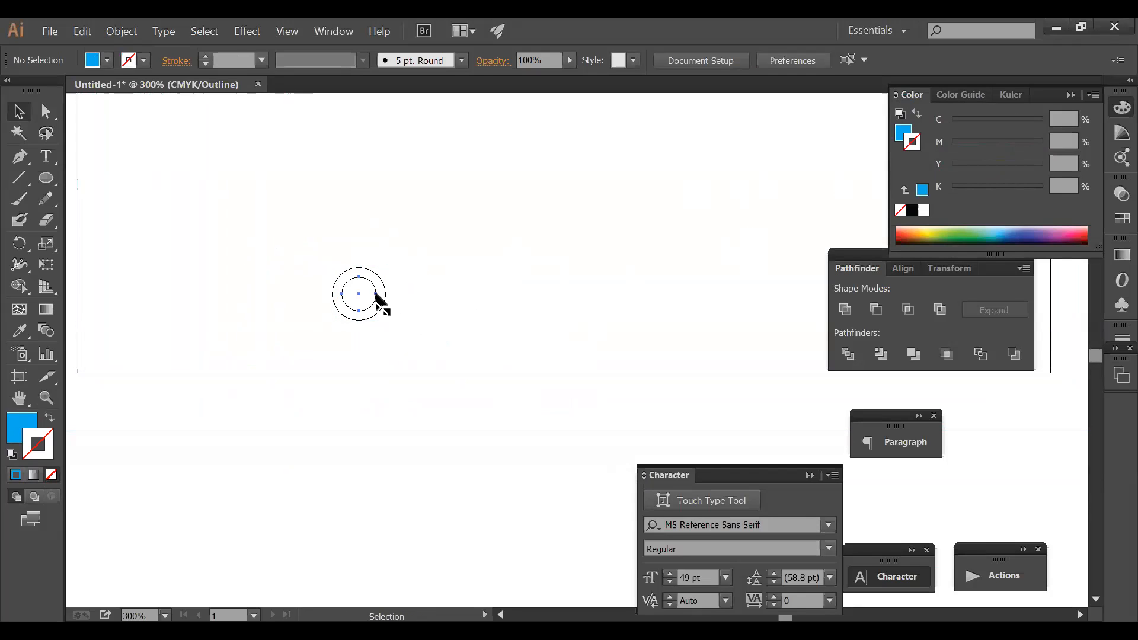
{"action": "left_click", "coordinate": [376, 295]}
{"action": "key", "text": "ctrl+y"}
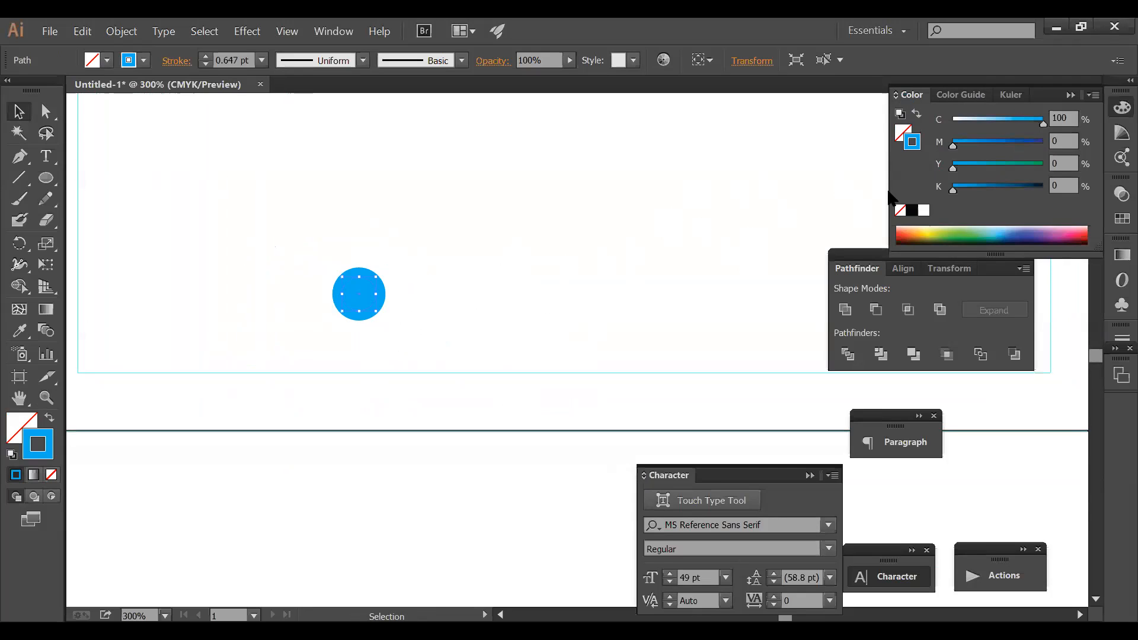
{"action": "left_click", "coordinate": [907, 128]}
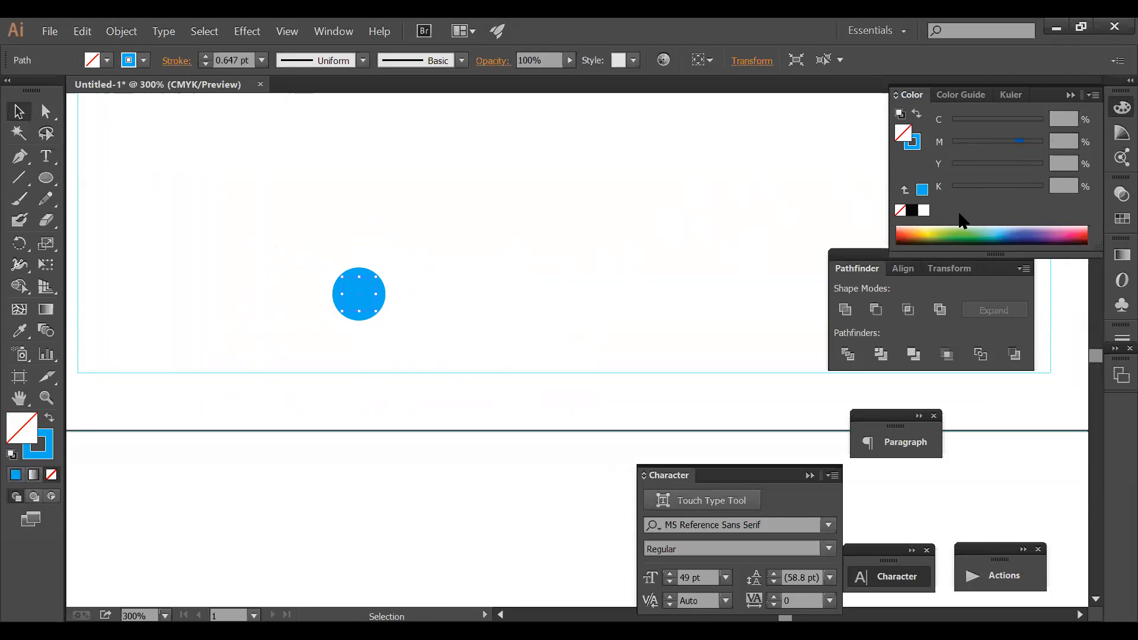
{"action": "left_click", "coordinate": [926, 211]}
- Scale the two-circle ring smaller and group its parts with Ctrl+G
{"action": "left_click_drag", "start_coordinate": [477, 339], "coordinate": [349, 271]}
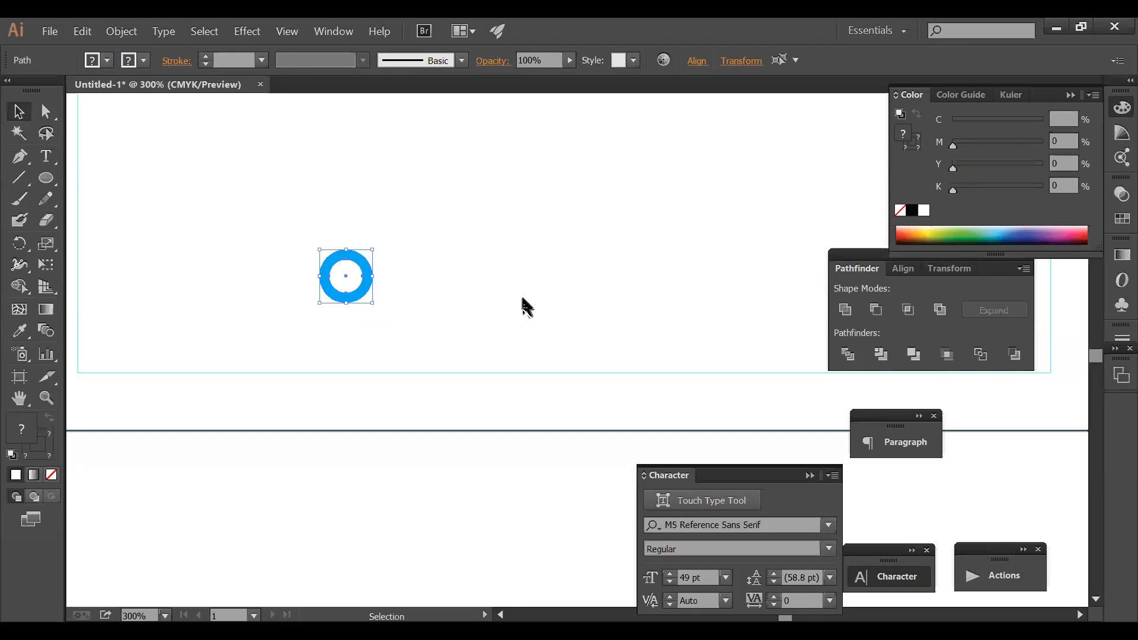
{"action": "left_click", "coordinate": [591, 299], "text": "ctrl+alt"}
{"action": "left_click_drag", "start_coordinate": [579, 308], "coordinate": [481, 180]}
{"action": "left_click_drag", "start_coordinate": [373, 303], "coordinate": [477, 308]}
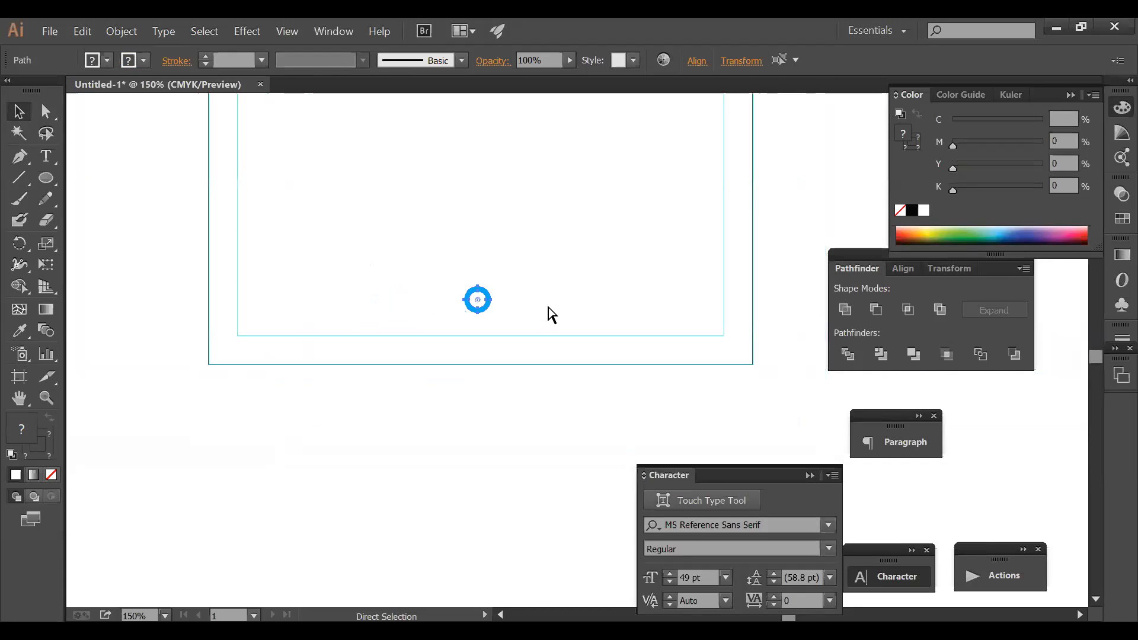
{"action": "key", "text": "ctrl+z"}
{"action": "key", "text": "ctrl+z"}
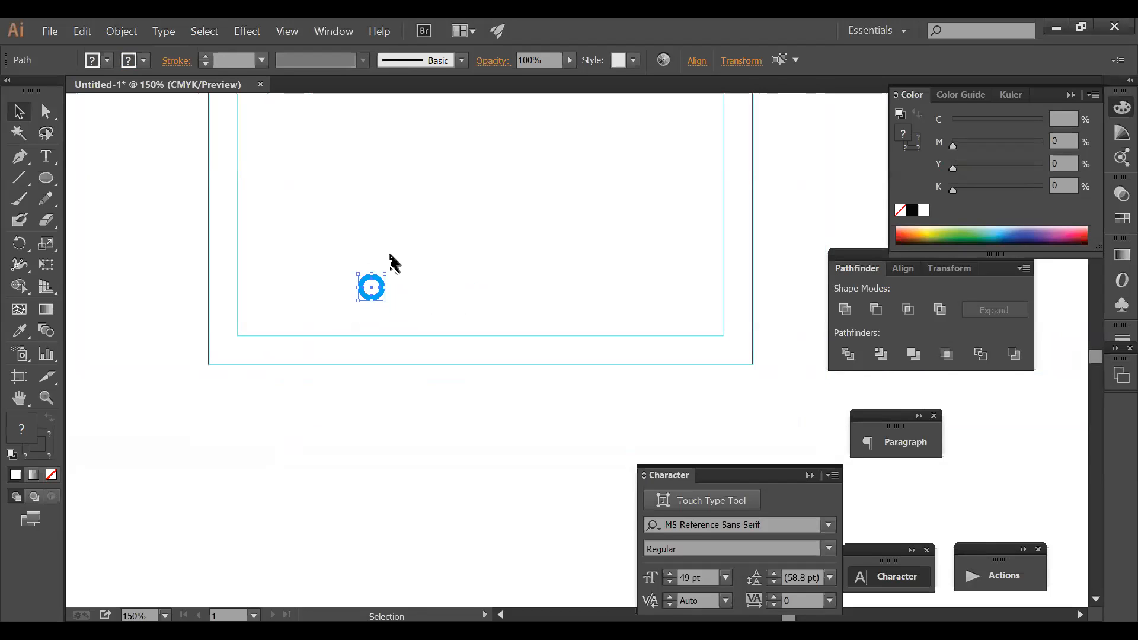
{"action": "left_click", "coordinate": [414, 296]}
{"action": "left_click_drag", "start_coordinate": [322, 258], "coordinate": [466, 341]}
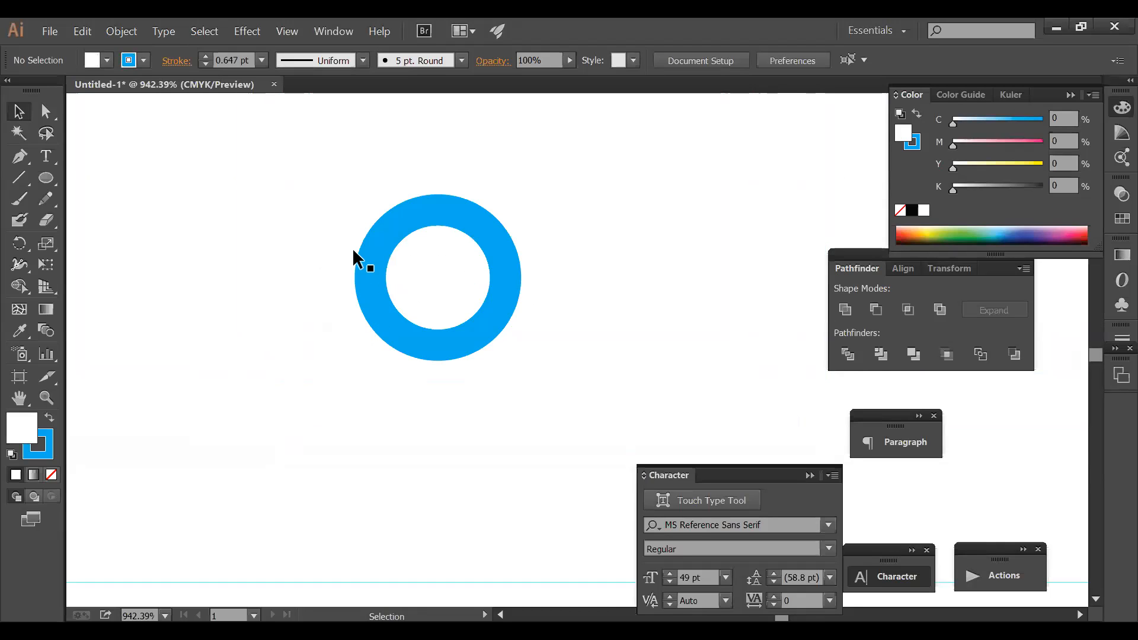
{"action": "left_click_drag", "start_coordinate": [314, 165], "coordinate": [526, 373]}
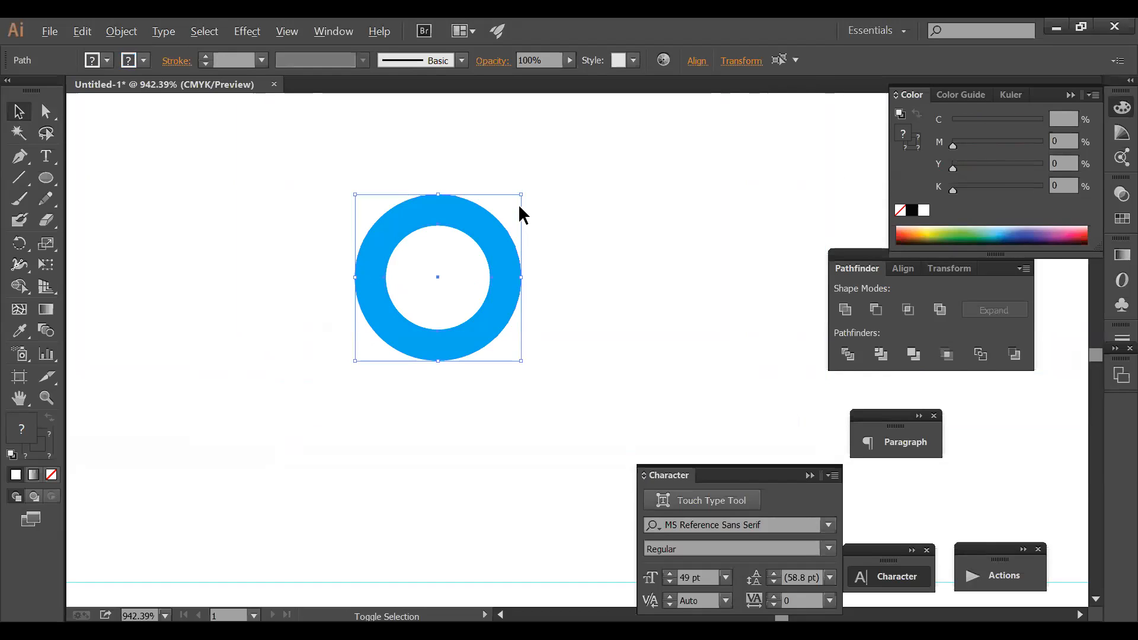
{"action": "left_click_drag", "start_coordinate": [522, 196], "coordinate": [510, 227]}
{"action": "key", "text": "ctrl+g"}
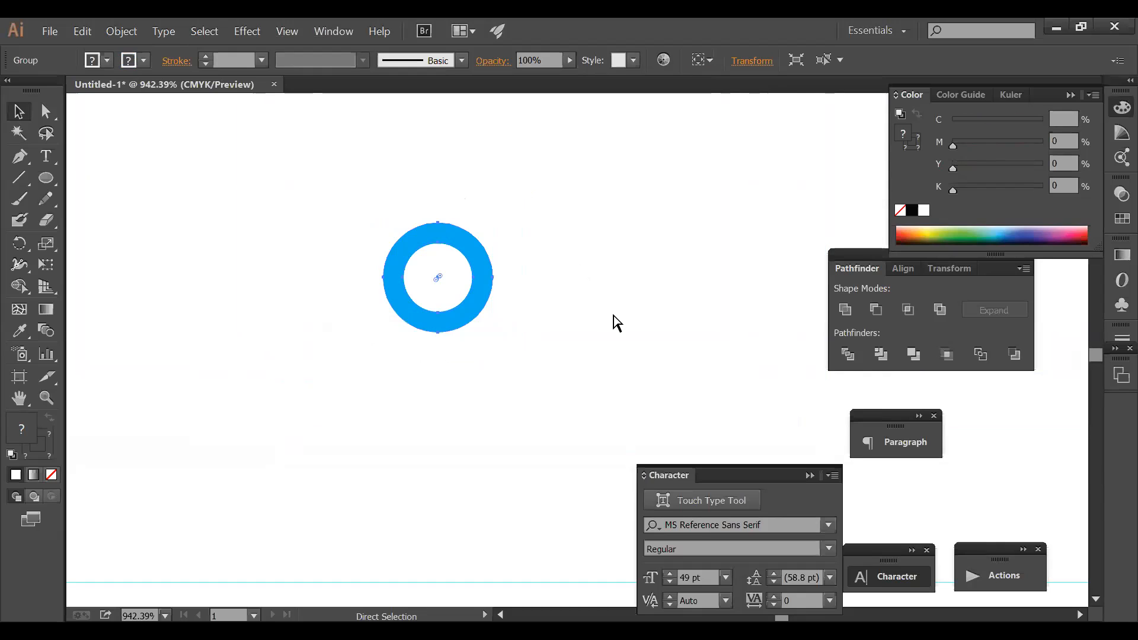
- Copy the ring along the page bottom and repeat with Ctrl+D for three evenly spaced rings
{"action": "left_click", "coordinate": [609, 315], "text": "ctrl+alt"}
{"action": "left_click", "coordinate": [609, 315], "text": "ctrl+alt"}
{"action": "left_click", "coordinate": [609, 315], "text": "ctrl+alt"}
{"action": "left_click", "coordinate": [609, 316], "text": "ctrl+alt"}
{"action": "left_click", "coordinate": [609, 315], "text": "ctrl+alt"}
{"action": "left_click", "coordinate": [609, 315], "text": "ctrl+alt"}
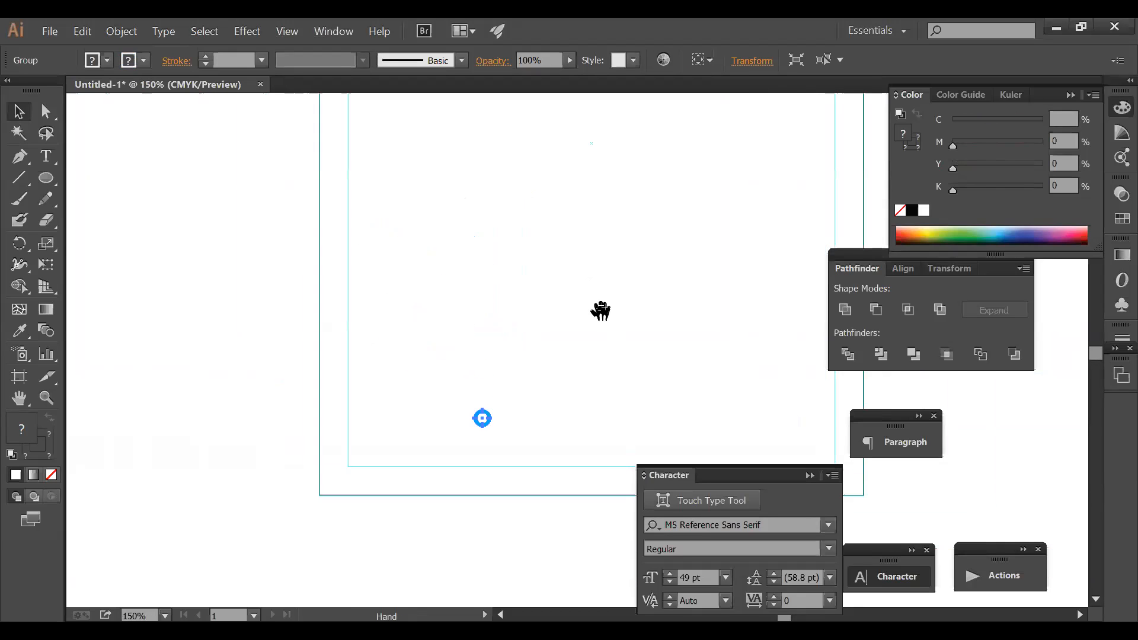
{"action": "left_click_drag", "start_coordinate": [491, 238], "coordinate": [390, 104]}
{"action": "left_click", "coordinate": [456, 285]}
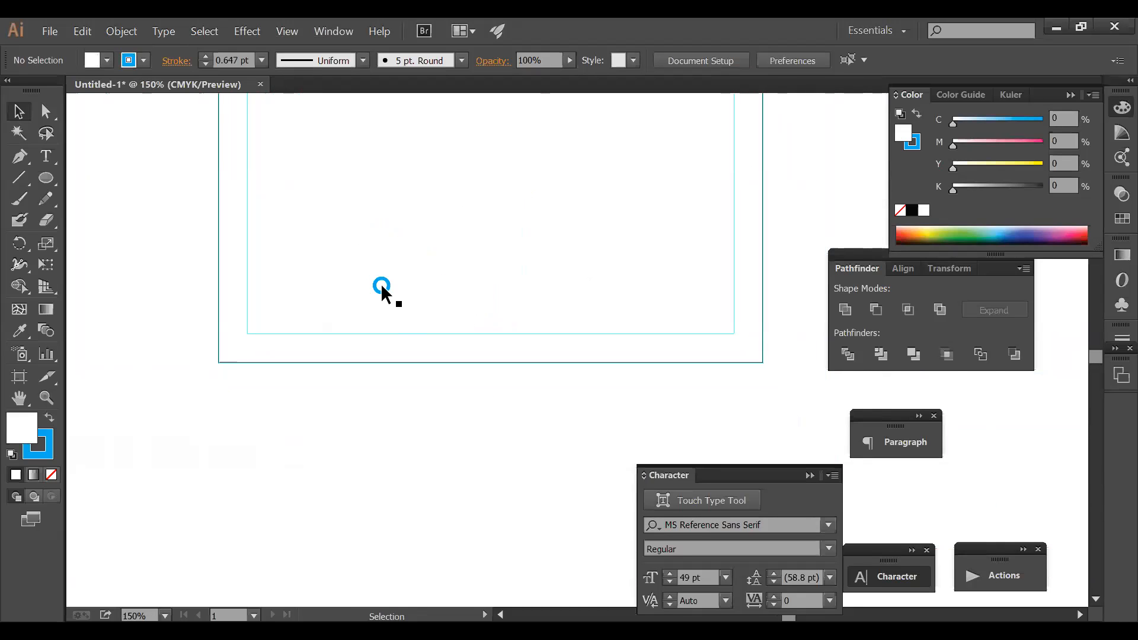
{"action": "left_click_drag", "start_coordinate": [381, 286], "coordinate": [467, 302]}
{"action": "key", "text": "ctrl+d"}
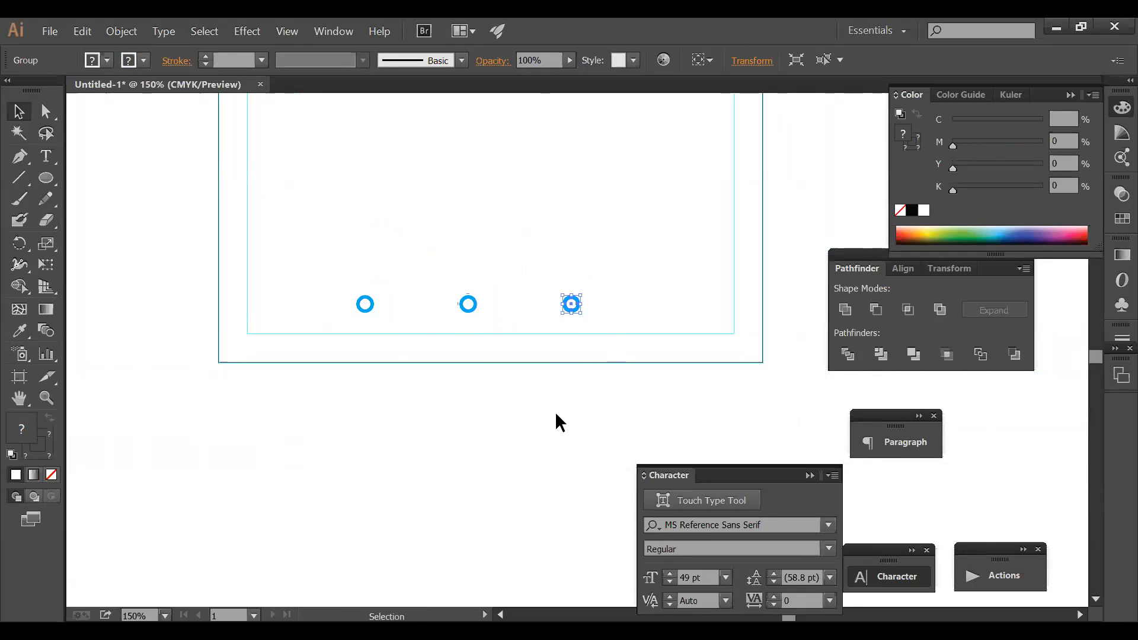
{"action": "left_click", "coordinate": [400, 348]}
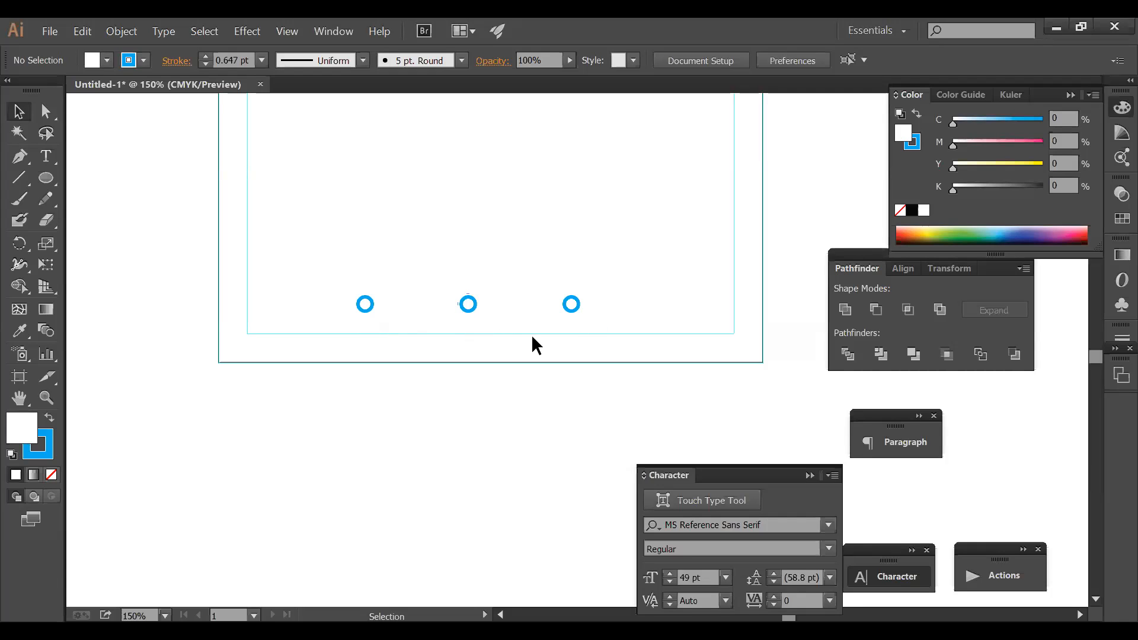
{"action": "key", "text": "ctrl+space"}
{"action": "left_click_drag", "start_coordinate": [303, 277], "coordinate": [650, 402]}
{"action": "left_click", "coordinate": [47, 158]}
- Type a phone number at 10 pt size and 10 pt leading under the left ring
{"action": "left_click", "coordinate": [319, 296]}
{"action": "type", "text": "0171"}
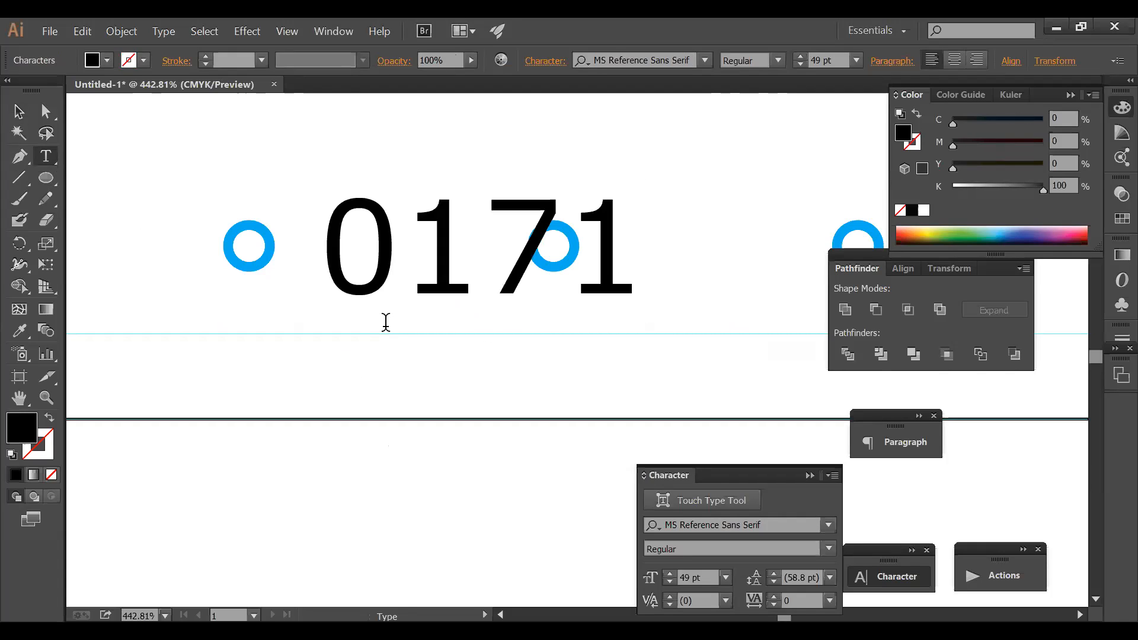
{"action": "type", "text": "00000"}
{"action": "key", "text": "ctrl"}
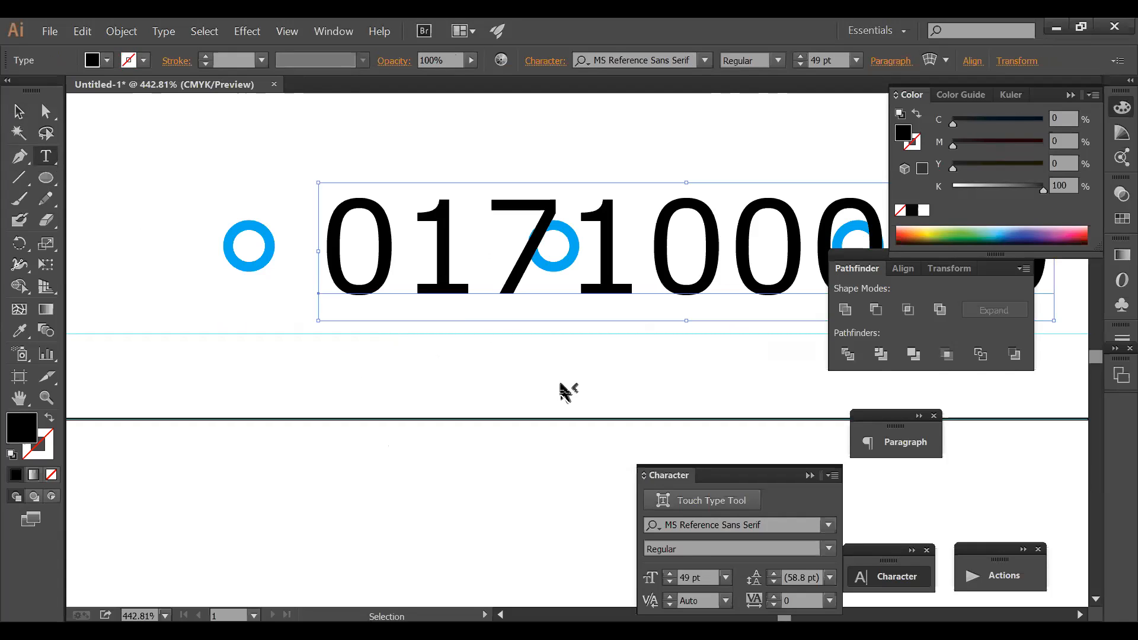
{"action": "left_click", "coordinate": [699, 578]}
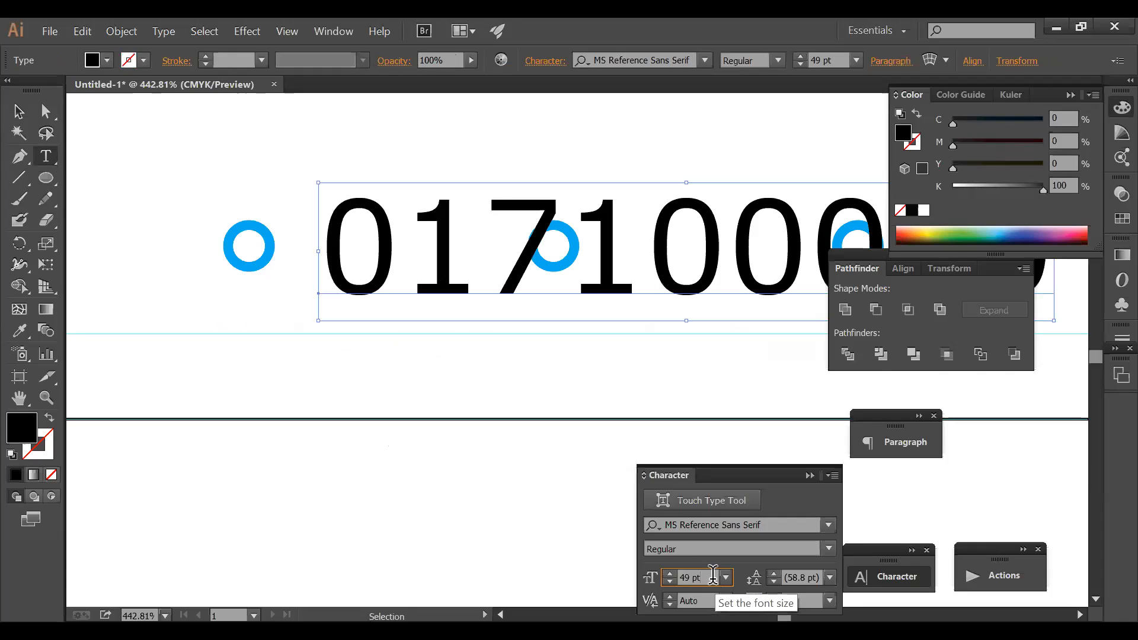
{"action": "key", "text": "Tab"}
{"action": "key", "text": "BackSpace"}
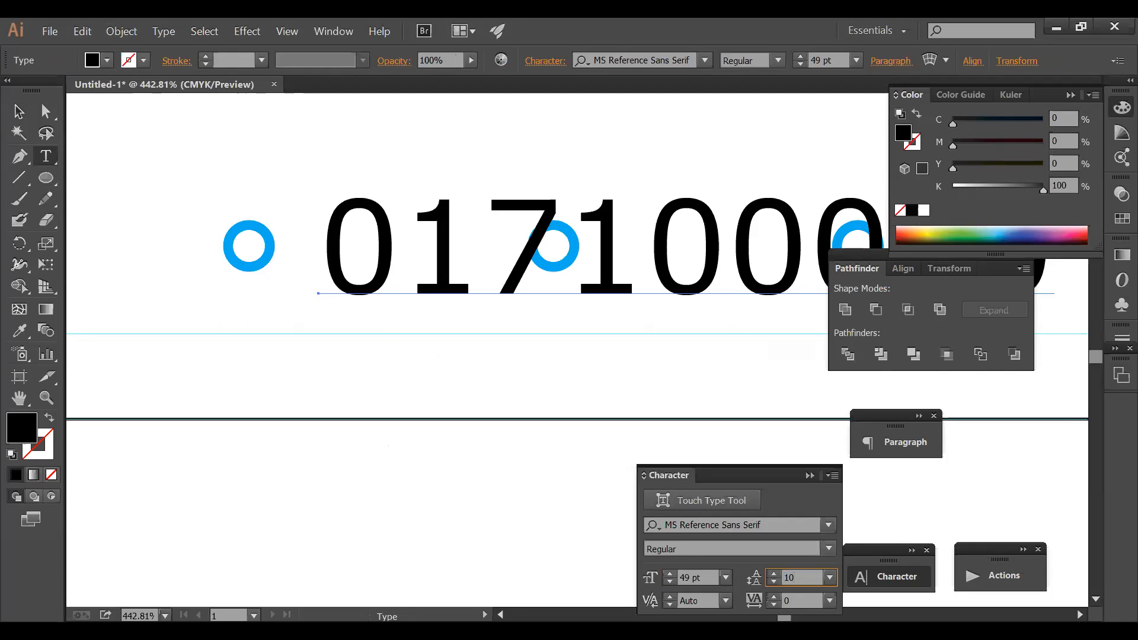
{"action": "key", "text": "Return"}
{"action": "left_click_drag", "start_coordinate": [381, 254], "coordinate": [339, 343]}
{"action": "left_click", "coordinate": [703, 570]}
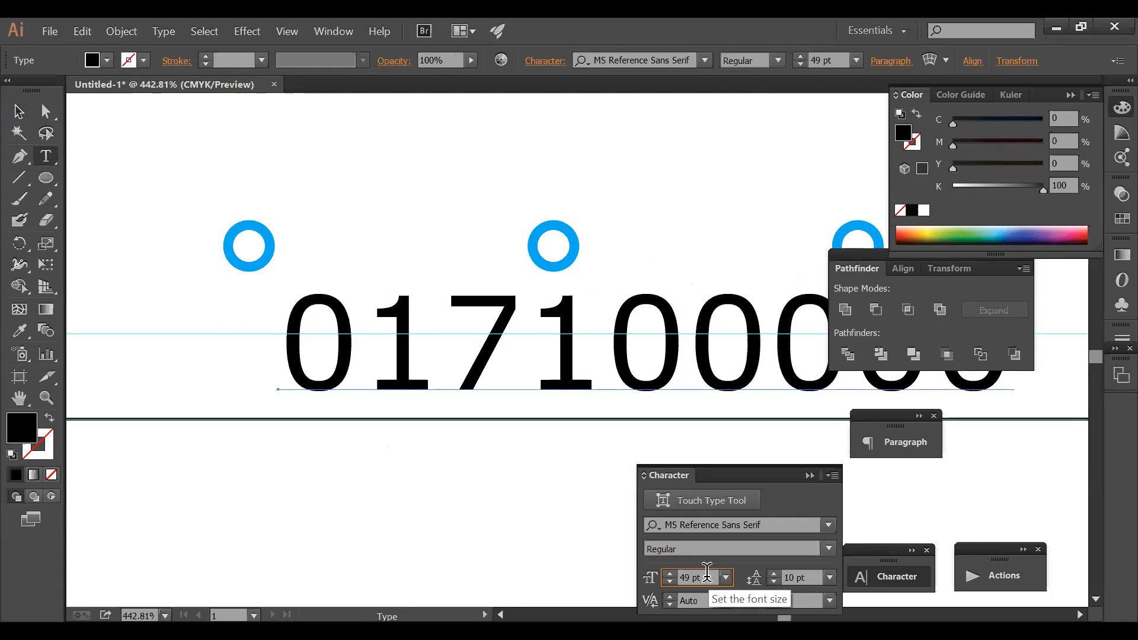
{"action": "type", "text": "10"}
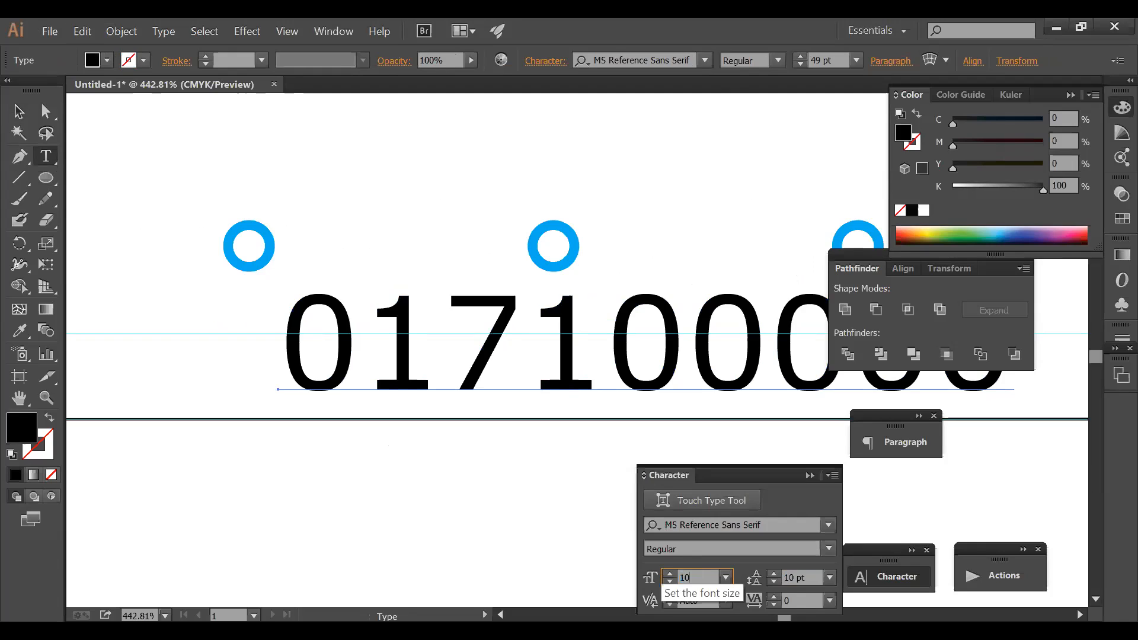
{"action": "key", "text": "Return"}
{"action": "left_click_drag", "start_coordinate": [377, 389], "coordinate": [568, 310]}
- Retype the copied caption as the placeholder e-mail address under the middle ring
{"action": "double_click", "coordinate": [564, 304]}
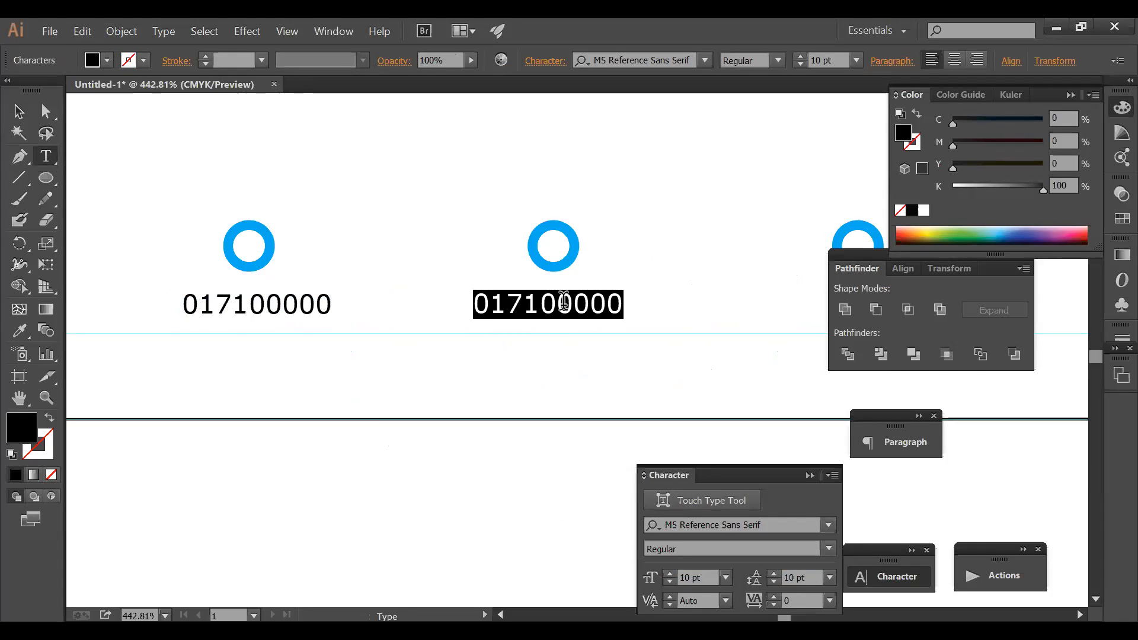
{"action": "type", "text": "DJKJD"}
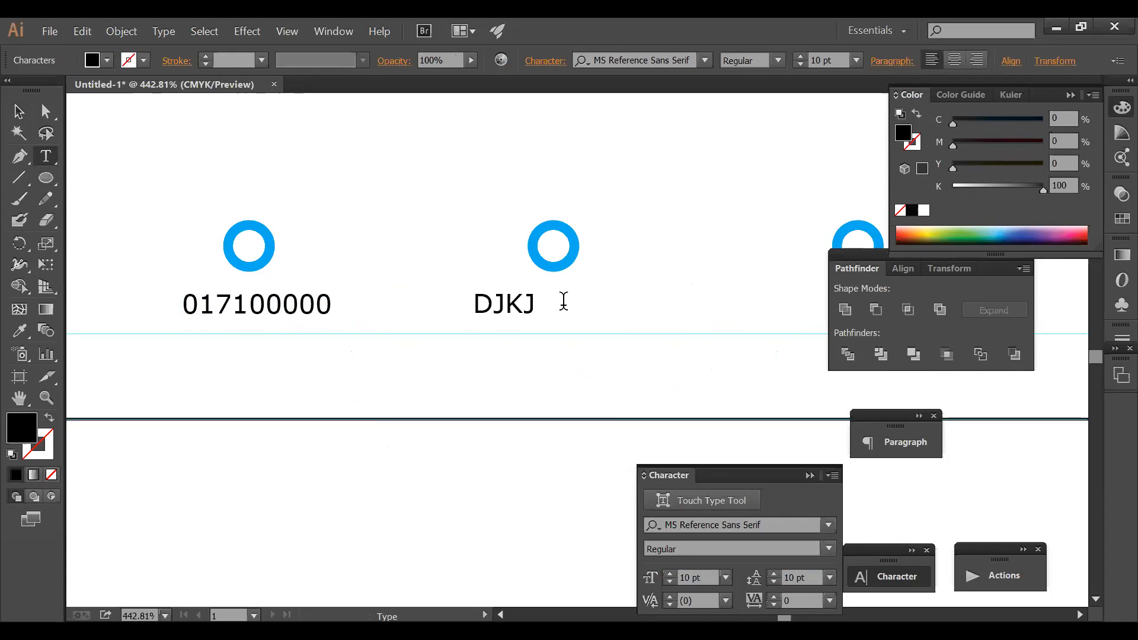
{"action": "key", "text": "BackSpace"}
{"action": "key", "text": "BackSpace"}
{"action": "key", "text": "BackSpace"}
{"action": "key", "text": "BackSpace"}
{"action": "key", "text": "BackSpace"}
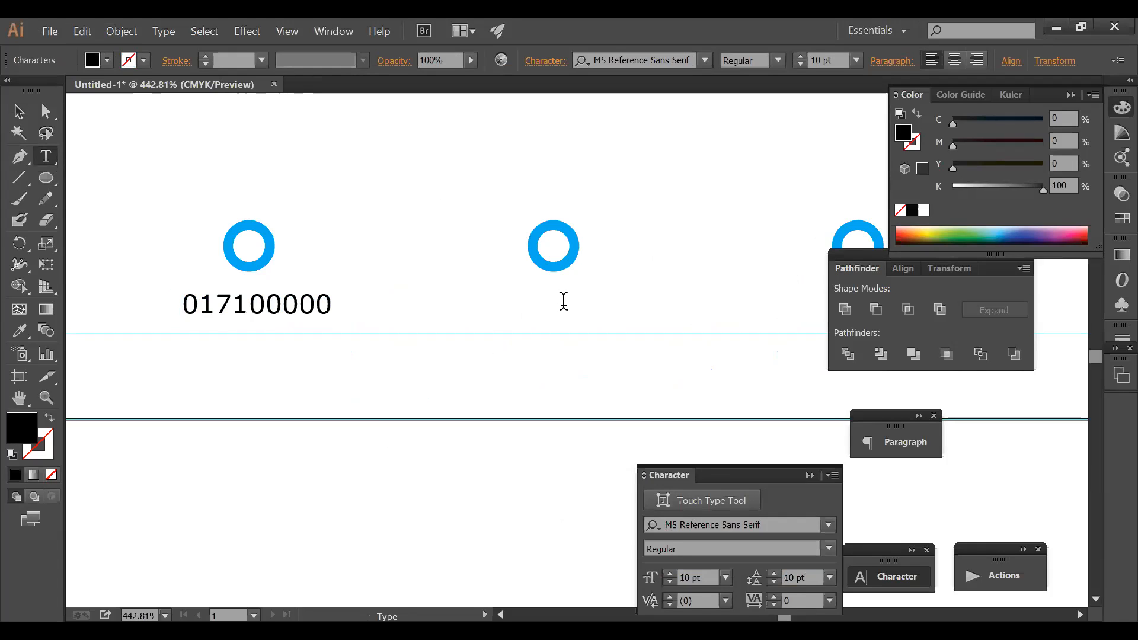
{"action": "type", "text": "abg"}
{"action": "key", "text": "BackSpace"}
{"action": "type", "text": "c"}
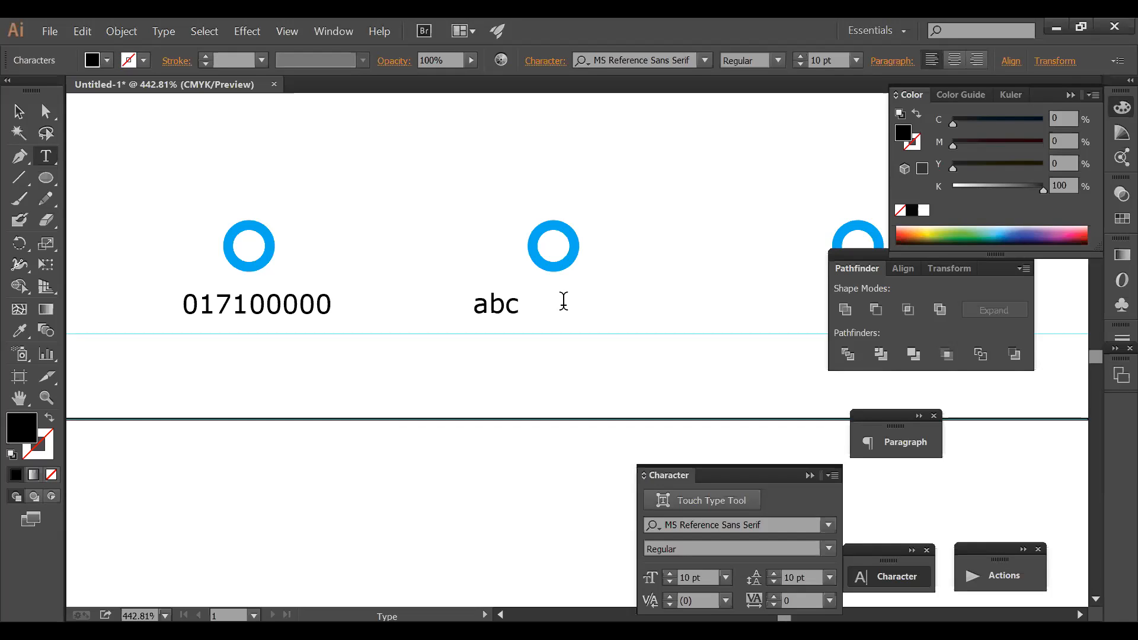
{"action": "type", "text": "d"}
{"action": "key", "text": "BackSpace"}
{"action": "key", "text": "BackSpace"}
{"action": "key", "text": "BackSpace"}
{"action": "key", "text": "BackSpace"}
{"action": "key", "text": "BackSpace"}
{"action": "type", "text": "r ema"}
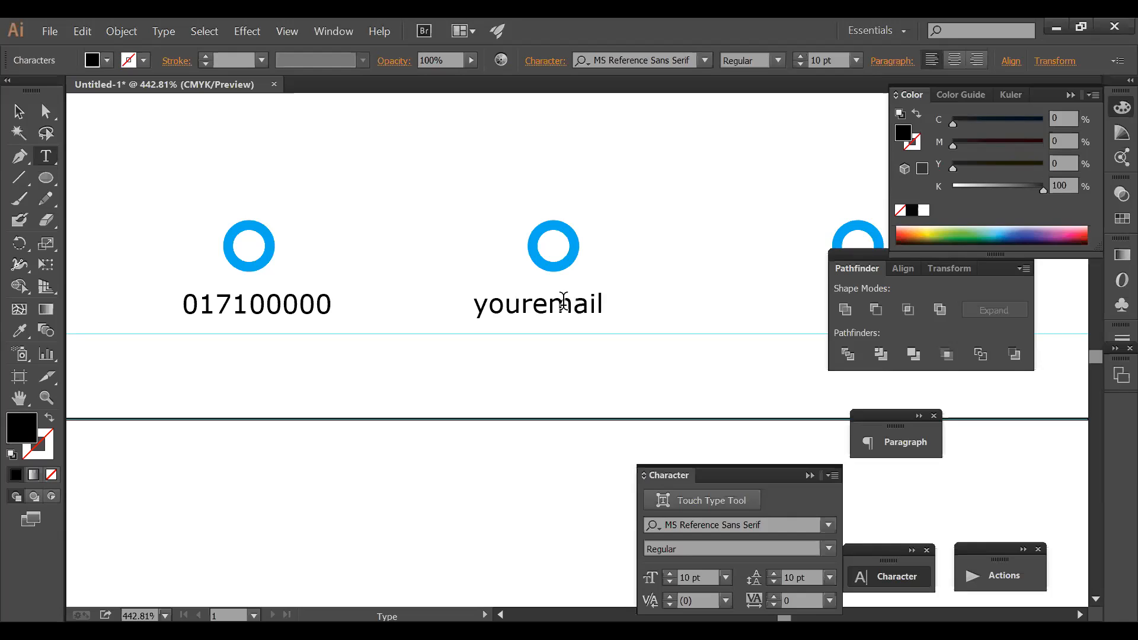
{"action": "type", "text": "il@gma"}
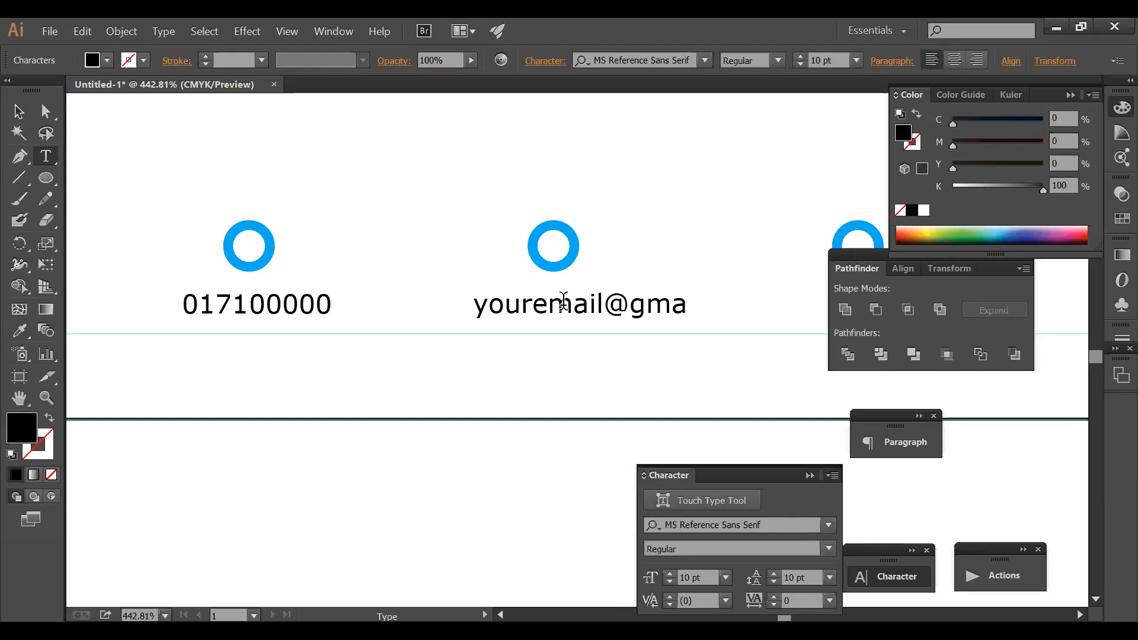
{"action": "type", "text": "il.com"}
{"action": "left_click_drag", "start_coordinate": [593, 318], "coordinate": [532, 311]}
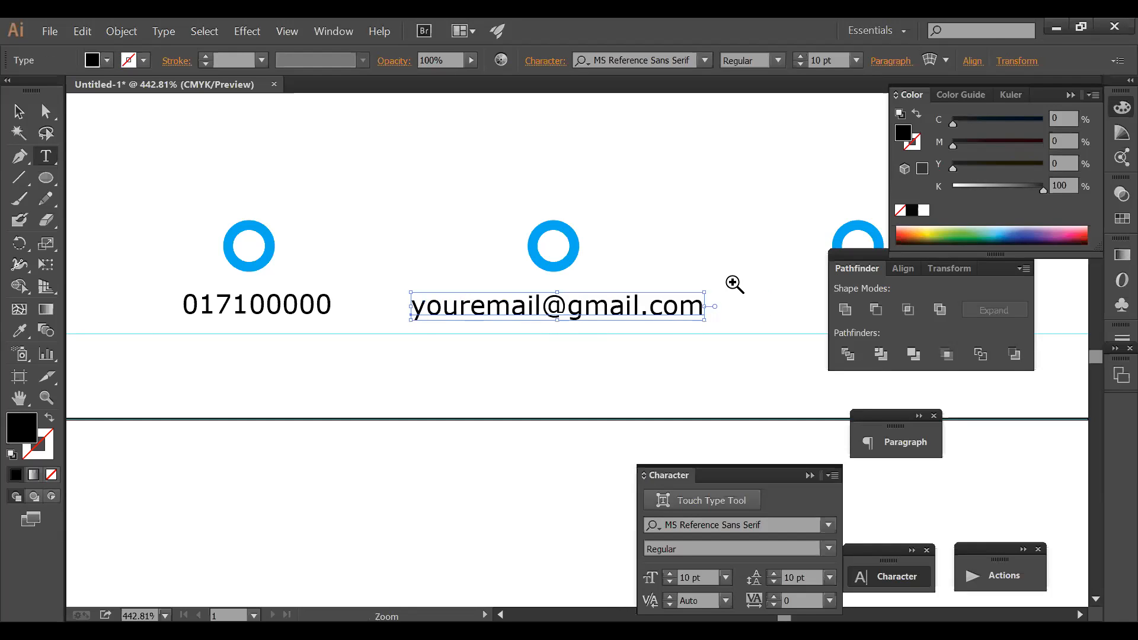
- Copy the e-mail caption under the right ring and centre that ring above it
{"action": "left_click", "coordinate": [734, 283], "text": "ctrl+alt"}
{"action": "left_click", "coordinate": [733, 284], "text": "ctrl+alt"}
{"action": "left_click_drag", "start_coordinate": [500, 368], "coordinate": [513, 205]}
{"action": "left_click_drag", "start_coordinate": [417, 260], "coordinate": [665, 261]}
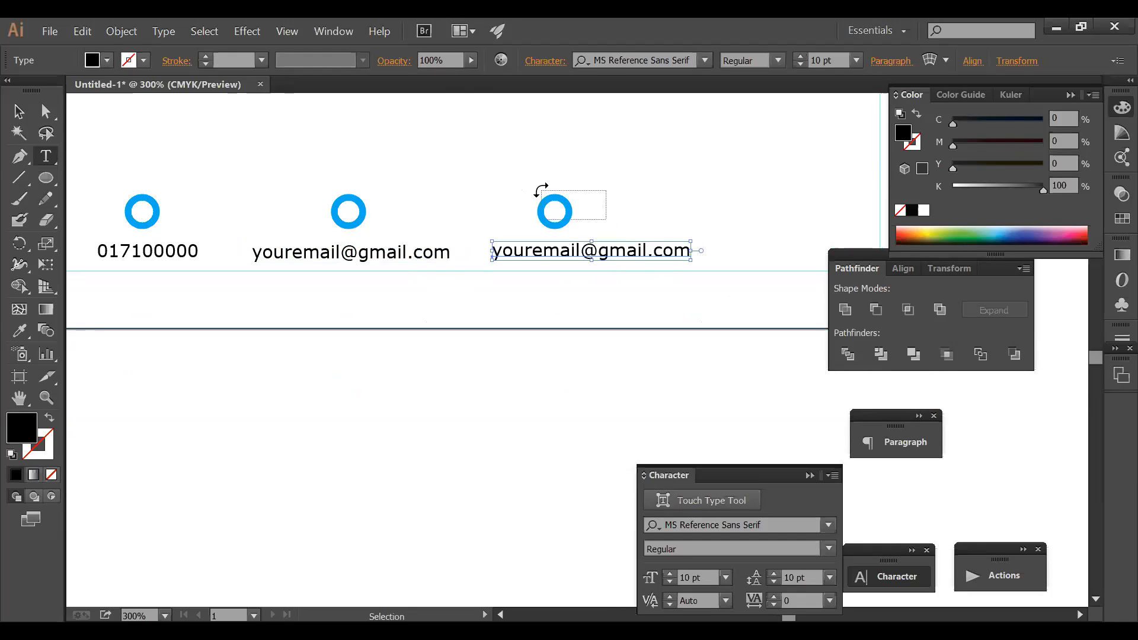
{"action": "left_click", "coordinate": [572, 209]}
{"action": "left_click_drag", "start_coordinate": [600, 208], "coordinate": [596, 212]}
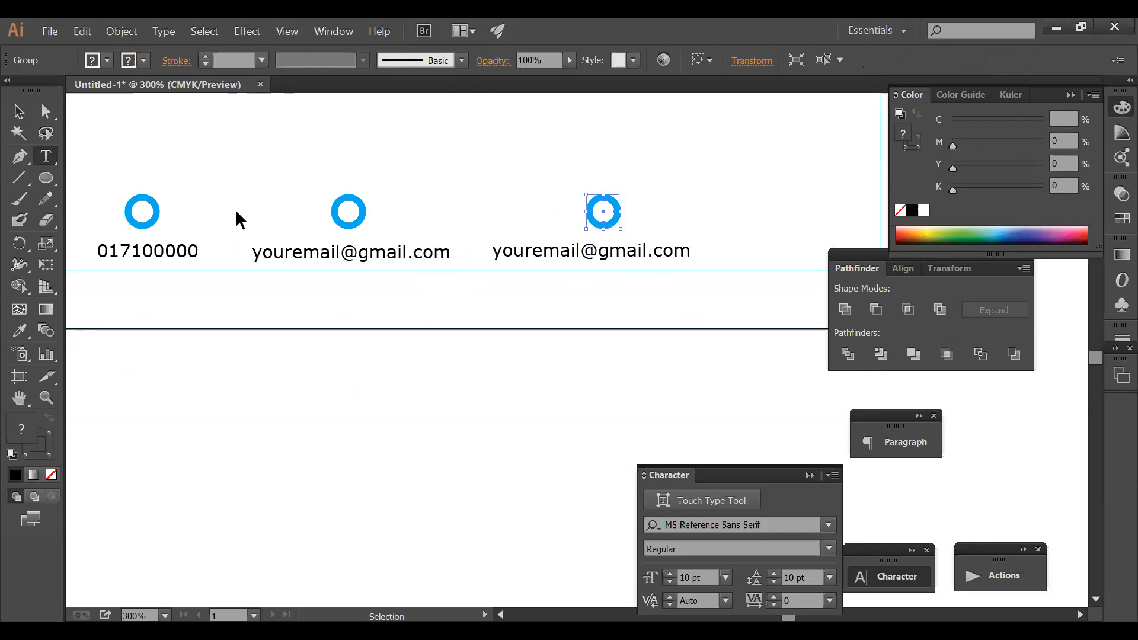
{"action": "left_click", "coordinate": [427, 274], "text": "ctrl+alt"}
{"action": "left_click", "coordinate": [428, 274], "text": "ctrl+alt"}
{"action": "left_click_drag", "start_coordinate": [429, 273], "coordinate": [504, 291]}
{"action": "left_click_drag", "start_coordinate": [591, 318], "coordinate": [456, 183]}
{"action": "left_click", "coordinate": [586, 248]}
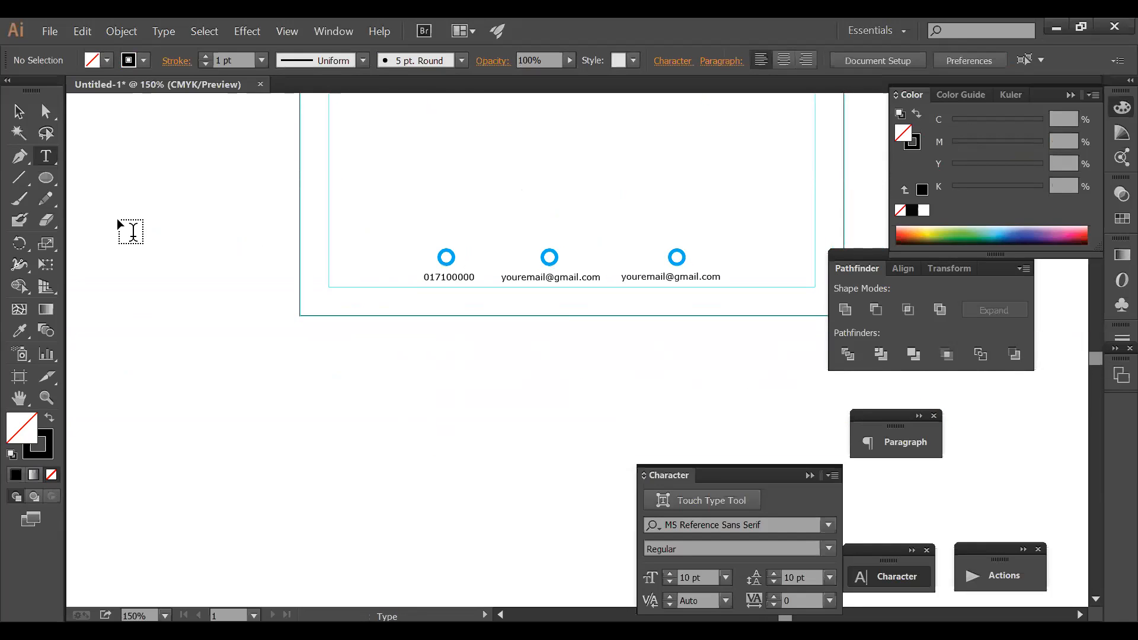
{"action": "left_click", "coordinate": [18, 111]}
{"action": "mouse_move", "coordinate": [682, 282]}
{"action": "left_mouse_down"}
{"action": "mouse_move", "coordinate": [693, 281]}
{"action": "mouse_move", "coordinate": [666, 277]}
{"action": "left_mouse_up"}
- Zoom in on the contact row and open the right-hand caption for editing
{"action": "left_click_drag", "start_coordinate": [464, 291], "coordinate": [444, 283]}
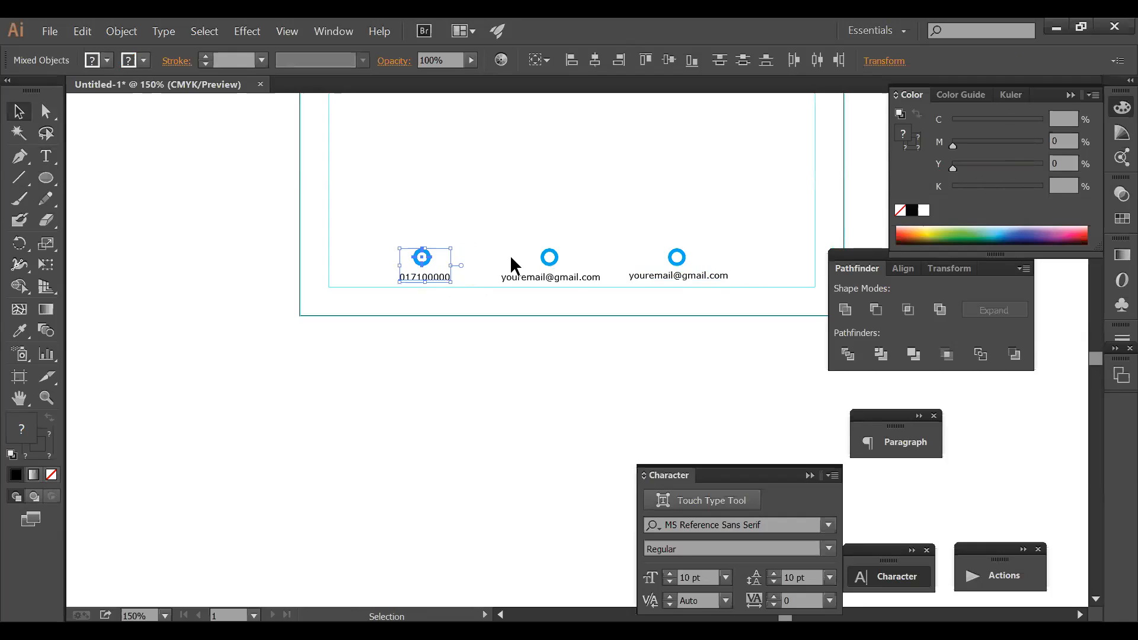
{"action": "left_click", "coordinate": [599, 239]}
{"action": "key", "text": "ctrl+space"}
{"action": "left_click_drag", "start_coordinate": [327, 216], "coordinate": [818, 349]}
{"action": "key", "text": "Tab"}
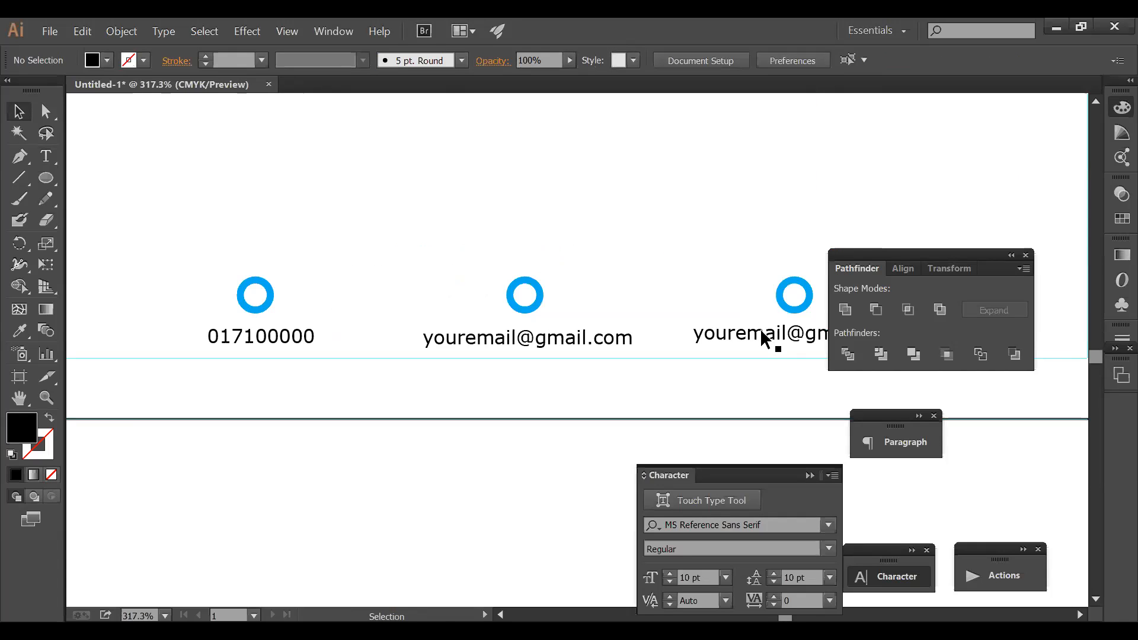
{"action": "double_click", "coordinate": [752, 316]}
- Replace the right-hand caption with 'Bogura, Bangladesh'
{"action": "key", "text": "ctrl+a"}
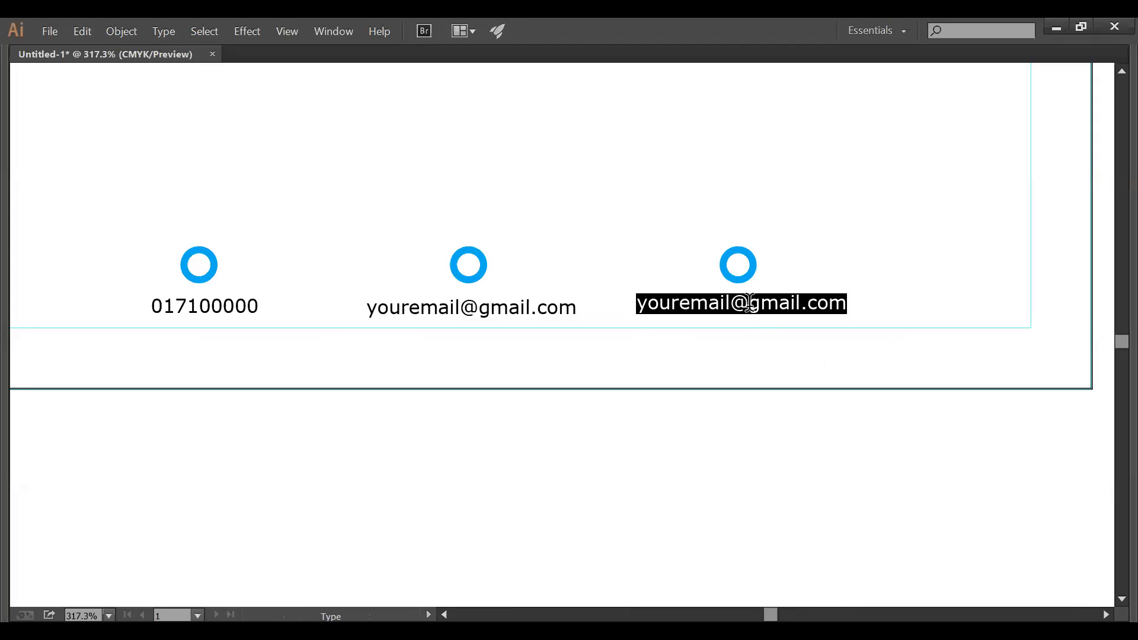
{"action": "type", "text": "B"}
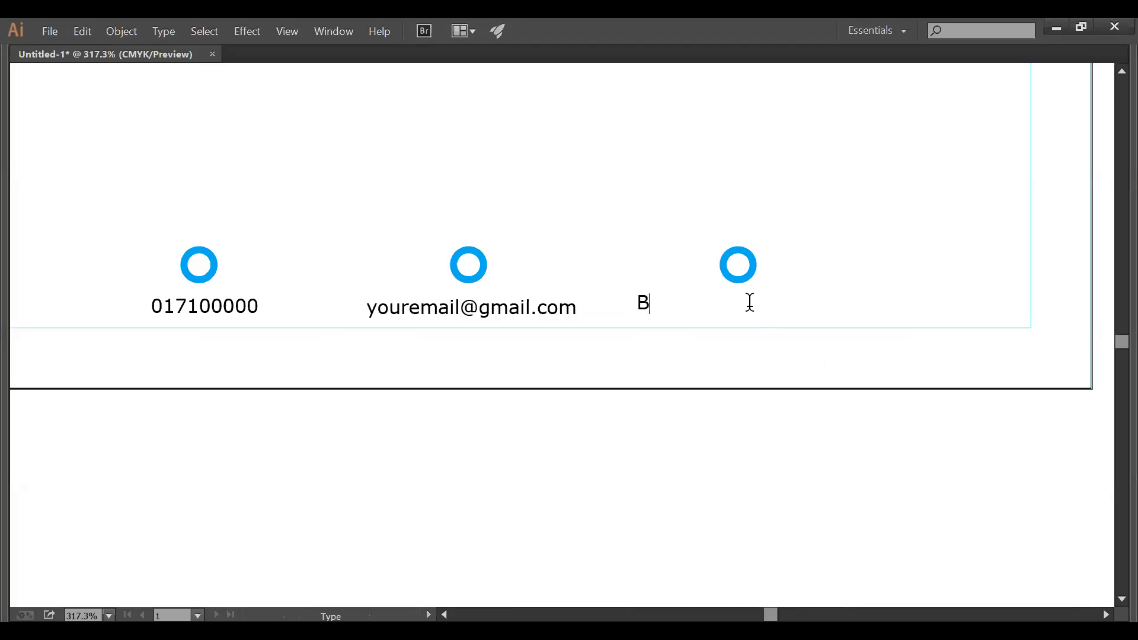
{"action": "type", "text": "ANGL"}
{"action": "key", "text": "BackSpace"}
{"action": "key", "text": "BackSpace"}
{"action": "key", "text": "BackSpace"}
{"action": "key", "text": "BackSpace"}
{"action": "type", "text": "anglade"}
{"action": "key", "text": "BackSpace"}
{"action": "key", "text": "BackSpace"}
{"action": "key", "text": "BackSpace"}
{"action": "key", "text": "BackSpace"}
{"action": "key", "text": "BackSpace"}
{"action": "key", "text": "BackSpace"}
{"action": "key", "text": "BackSpace"}
{"action": "key", "text": "BackSpace"}
{"action": "key", "text": "BackSpace"}
{"action": "key", "text": "BackSpace"}
{"action": "type", "text": "Bangla"}
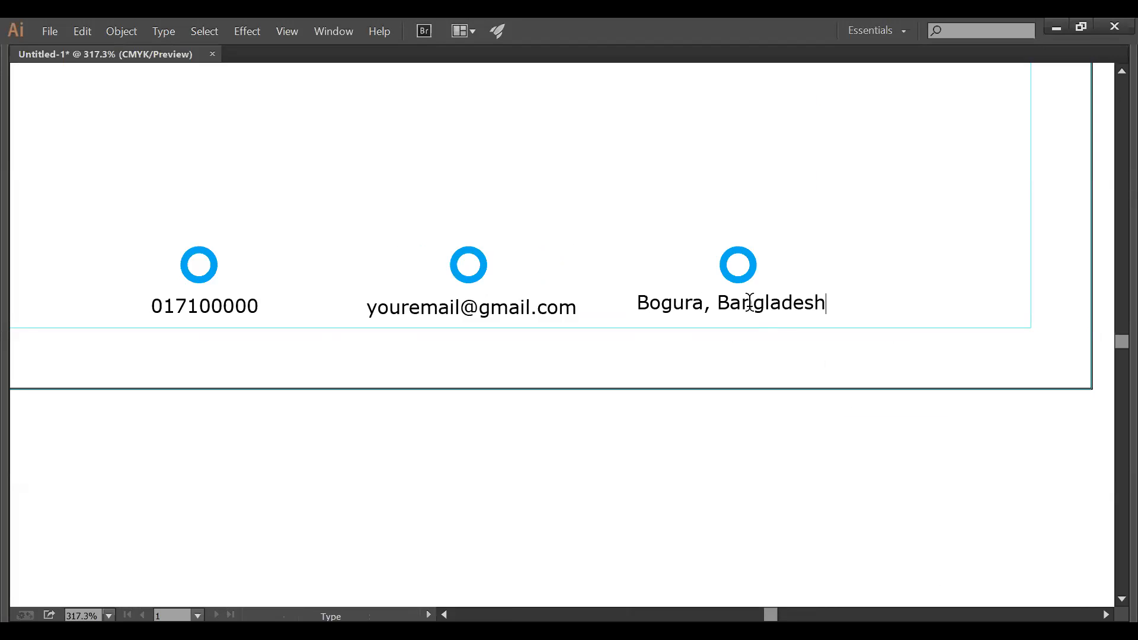
{"action": "key", "text": "Escape"}
- Align the three contact captions at one level and raise the whole row
{"action": "left_click_drag", "start_coordinate": [680, 313], "coordinate": [681, 321]}
{"action": "left_click_drag", "start_coordinate": [526, 309], "coordinate": [520, 321]}
{"action": "left_click_drag", "start_coordinate": [705, 317], "coordinate": [693, 325]}
{"action": "left_click_drag", "start_coordinate": [247, 314], "coordinate": [232, 322]}
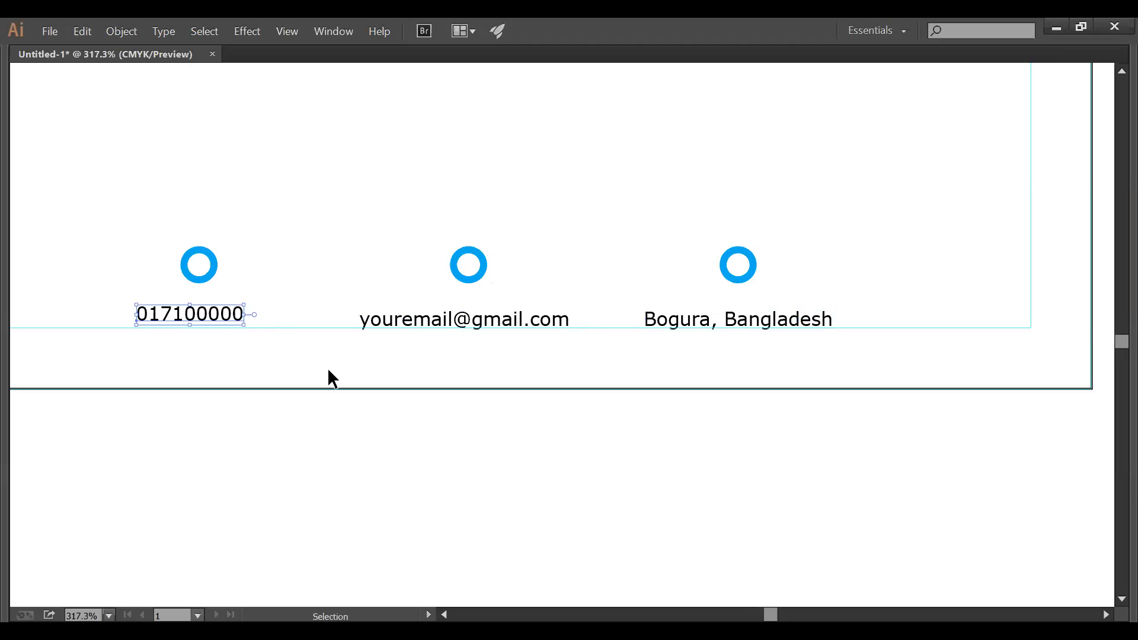
{"action": "left_click_drag", "start_coordinate": [127, 215], "coordinate": [757, 300]}
{"action": "left_click", "coordinate": [765, 332]}
{"action": "key", "text": "t"}
{"action": "key", "text": "Tab"}
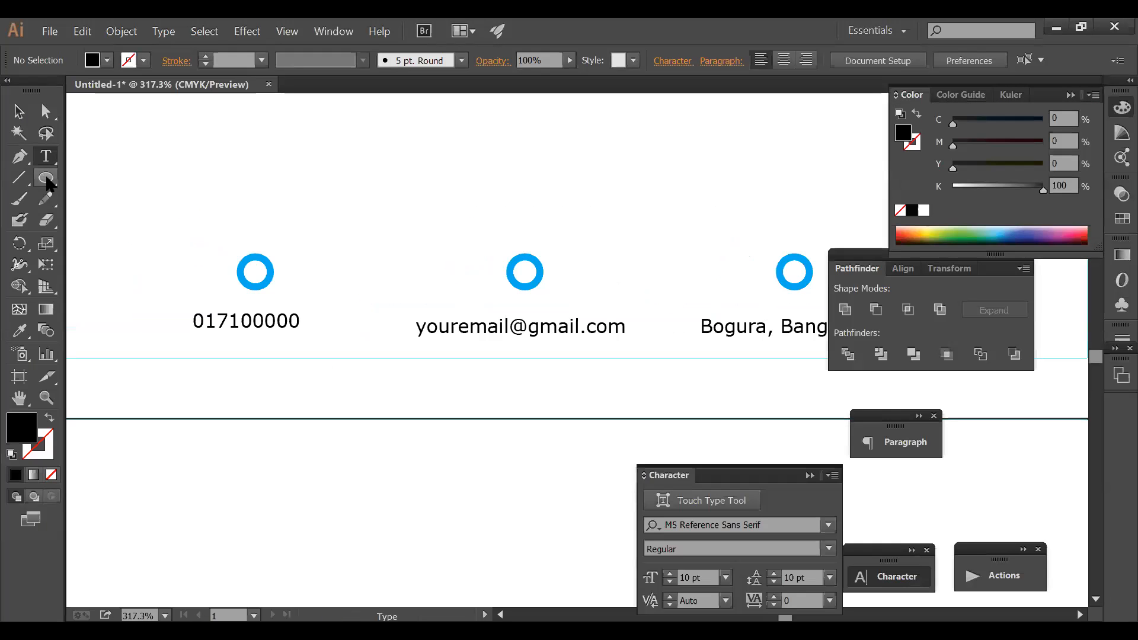
- Draw a thin rectangle bar under the 017100000 phone number
{"action": "left_click", "coordinate": [46, 180]}
{"action": "left_click", "coordinate": [47, 186]}
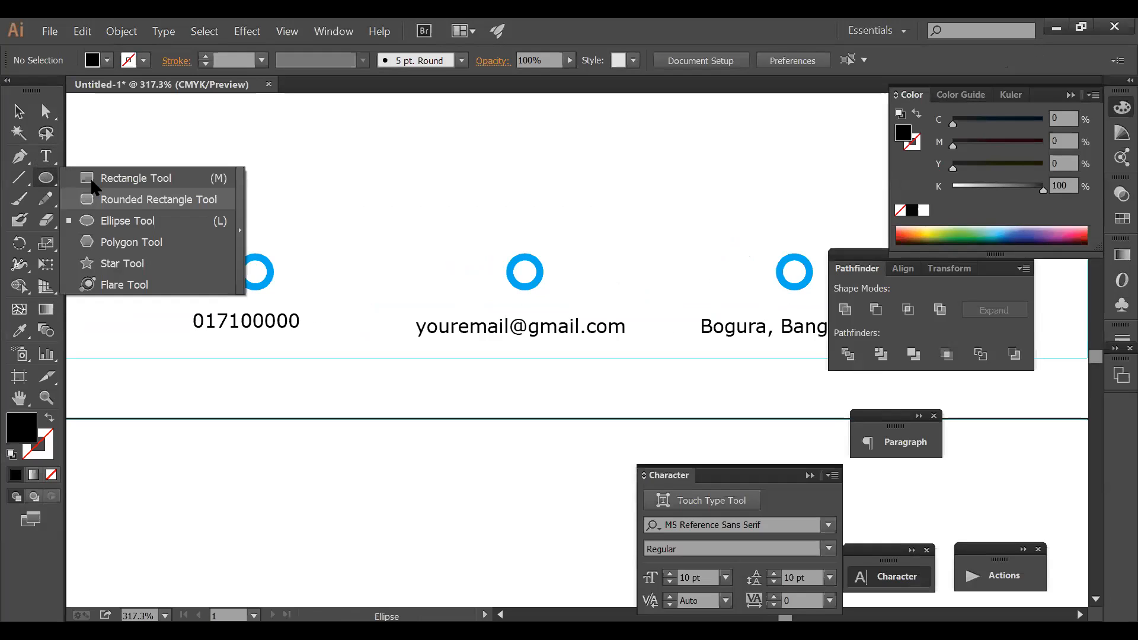
{"action": "key", "text": "m"}
{"action": "key", "text": "Tab"}
{"action": "left_click_drag", "start_coordinate": [134, 314], "coordinate": [233, 318]}
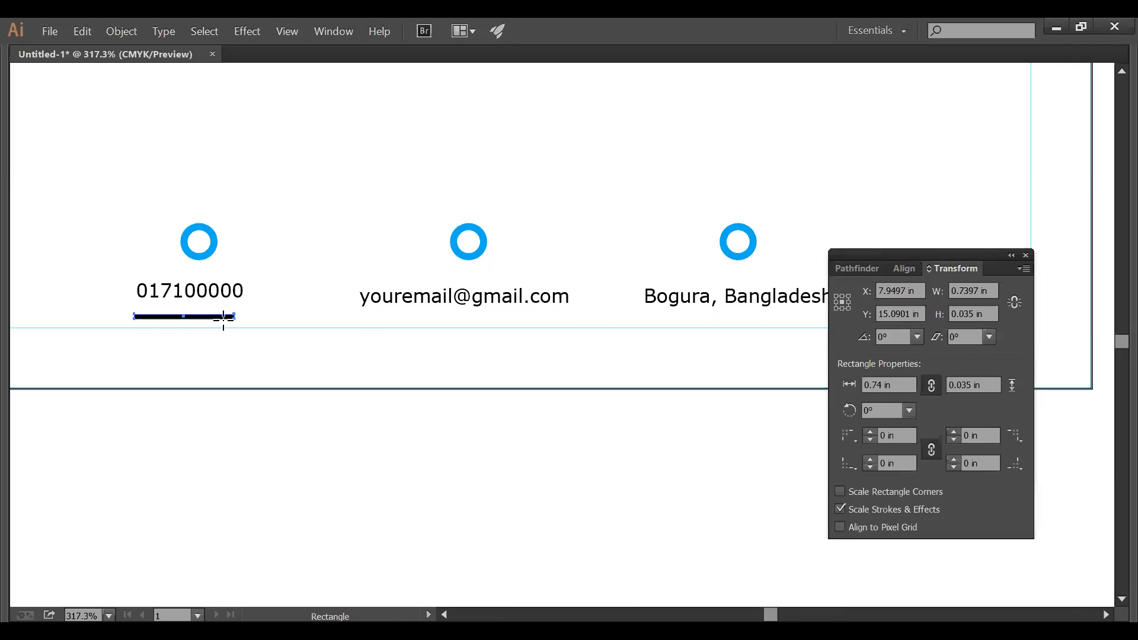
{"action": "key", "text": "Tab"}
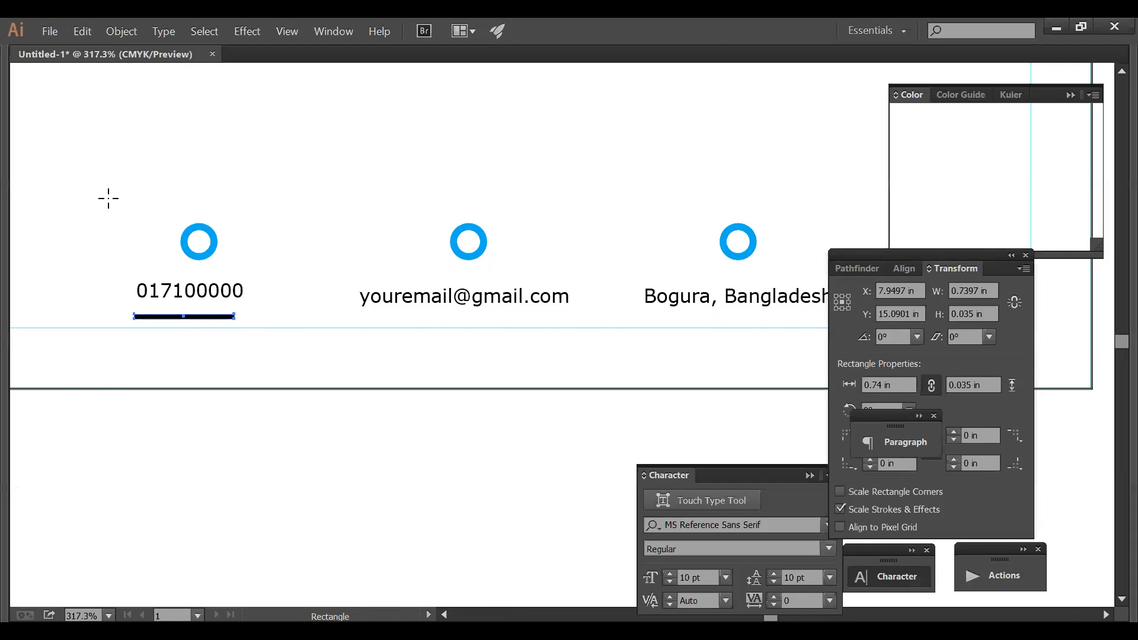
- Give the bar the same blue as the ring with the Eyedropper
{"action": "left_click", "coordinate": [19, 332]}
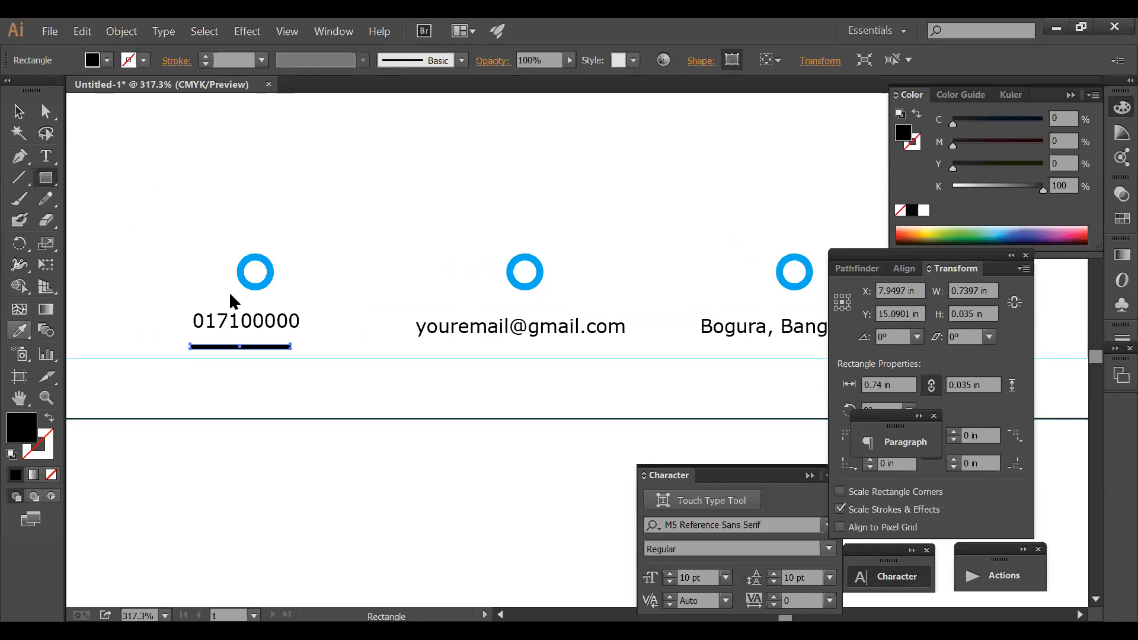
{"action": "left_click", "coordinate": [271, 260]}
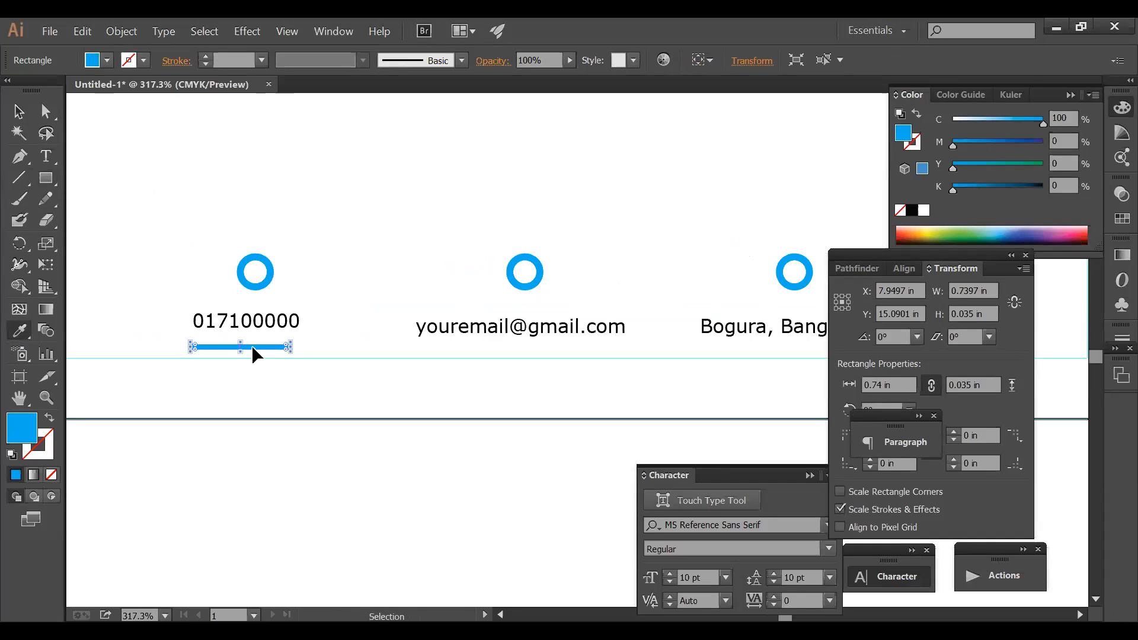
{"action": "left_click", "coordinate": [188, 234], "text": "ctrl"}
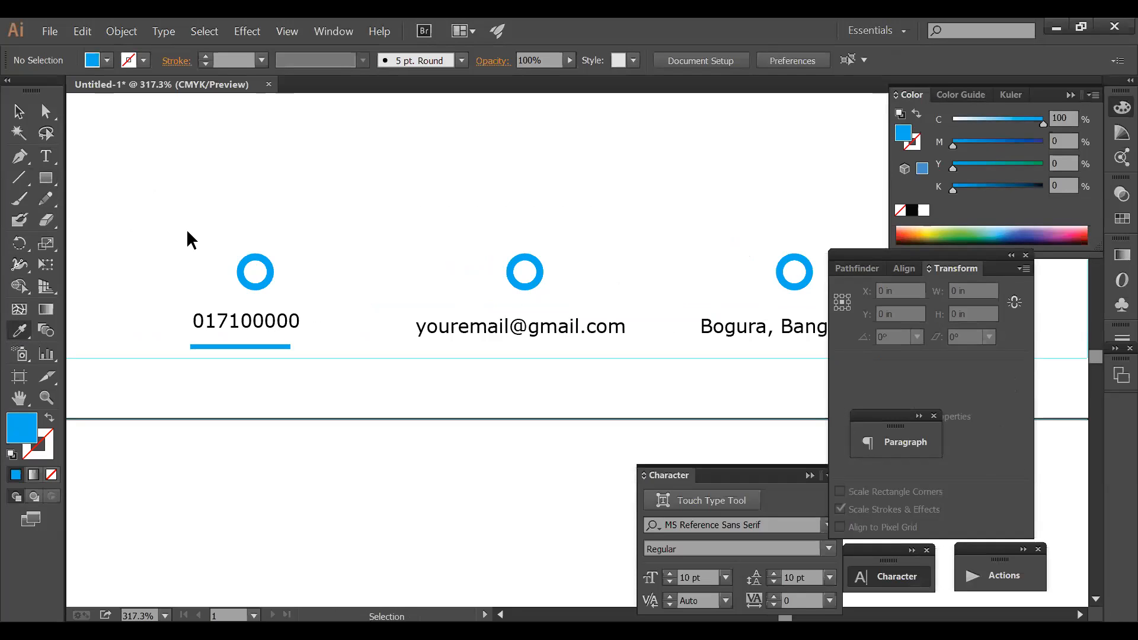
- Horizontally centre the ring, phone number and blue bar on one another
{"action": "left_click", "coordinate": [268, 271], "text": "ctrl"}
{"action": "left_click_drag", "start_coordinate": [192, 211], "coordinate": [294, 349]}
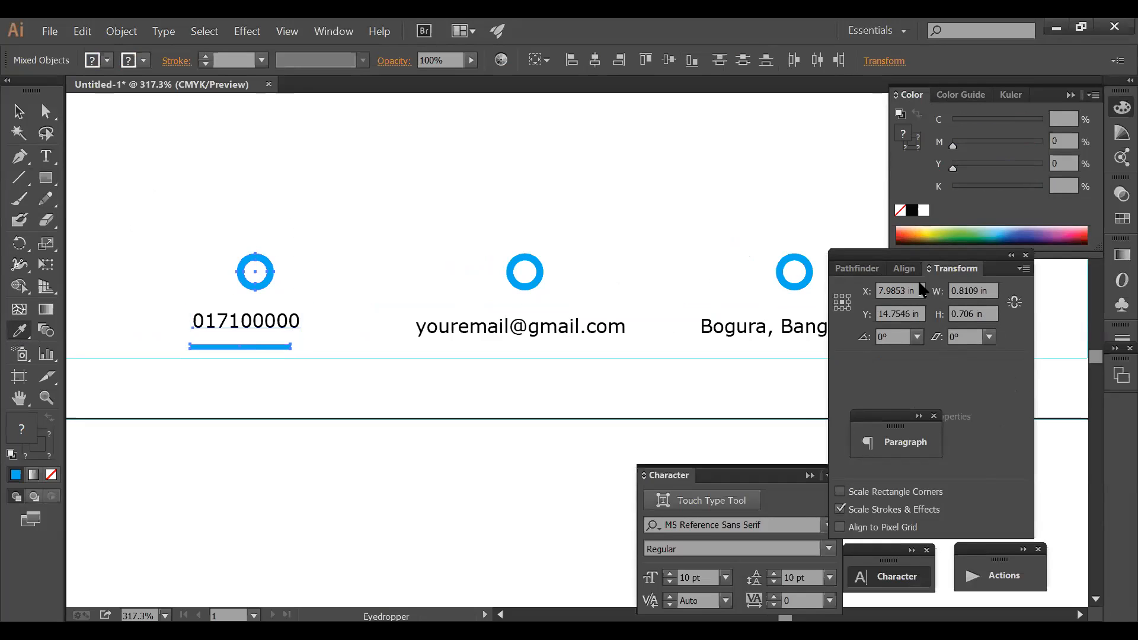
{"action": "left_click", "coordinate": [904, 269]}
{"action": "left_click", "coordinate": [877, 311]}
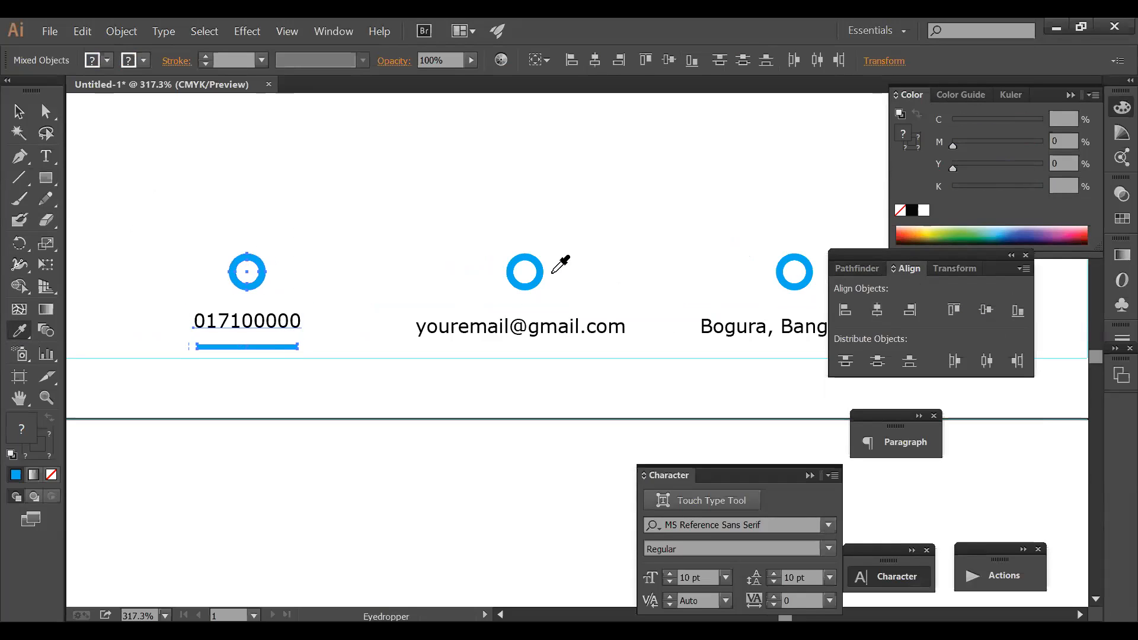
{"action": "left_click", "coordinate": [421, 220], "text": "ctrl"}
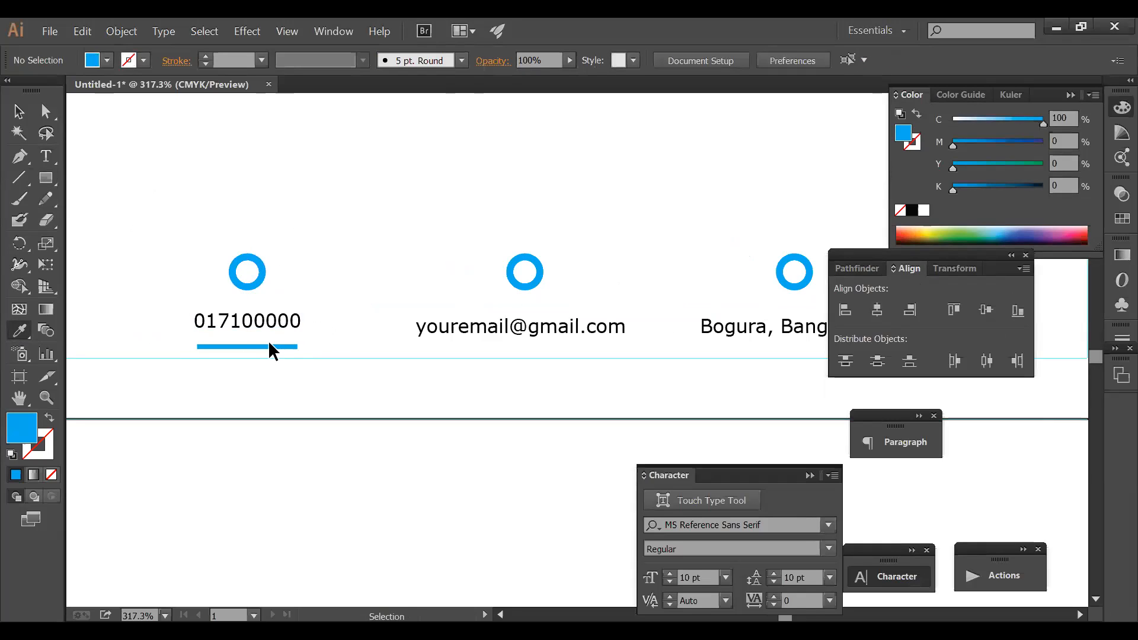
{"action": "left_click", "coordinate": [271, 346], "text": "ctrl"}
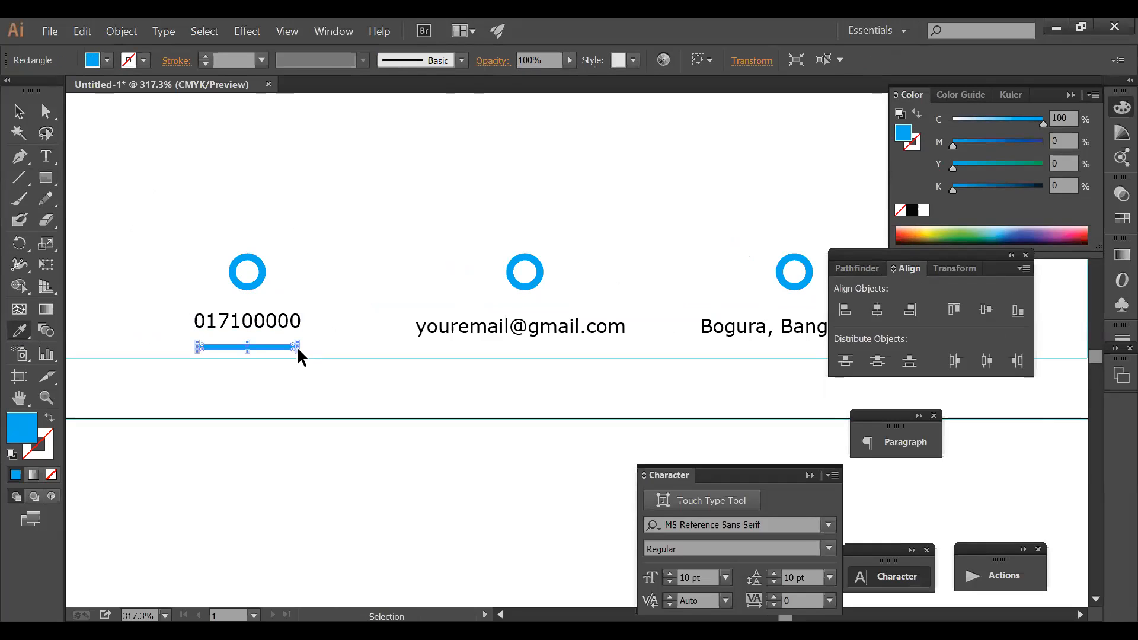
{"action": "left_click", "coordinate": [18, 111]}
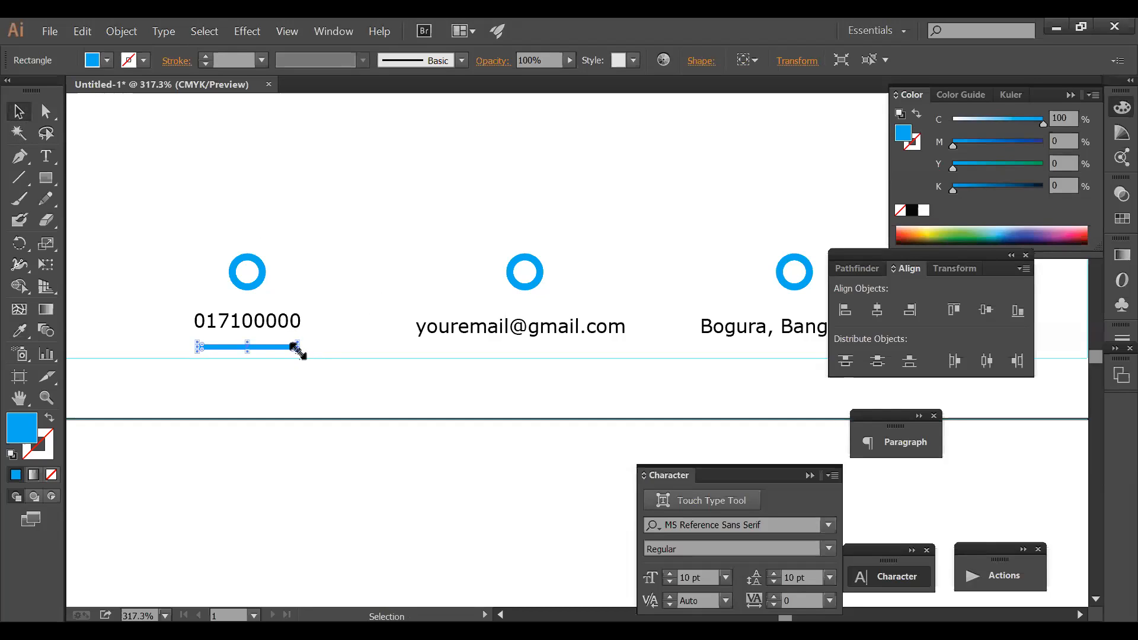
- Shorten the blue bar under the phone number from its right end
{"action": "key", "text": "ctrl+space"}
{"action": "left_click_drag", "start_coordinate": [140, 290], "coordinate": [371, 381]}
{"action": "left_click_drag", "start_coordinate": [765, 401], "coordinate": [659, 399]}
{"action": "left_click", "coordinate": [693, 361], "text": "ctrl+alt"}
{"action": "left_click", "coordinate": [692, 359], "text": "ctrl+alt"}
{"action": "left_click", "coordinate": [692, 358], "text": "ctrl+alt"}
{"action": "left_click", "coordinate": [691, 358], "text": "ctrl+alt"}
{"action": "left_click", "coordinate": [691, 359], "text": "ctrl+alt"}
{"action": "left_click_drag", "start_coordinate": [384, 337], "coordinate": [295, 299]}
- Re-centre the phone ring, number and shortened bar horizontally
{"action": "left_click_drag", "start_coordinate": [305, 318], "coordinate": [183, 221]}
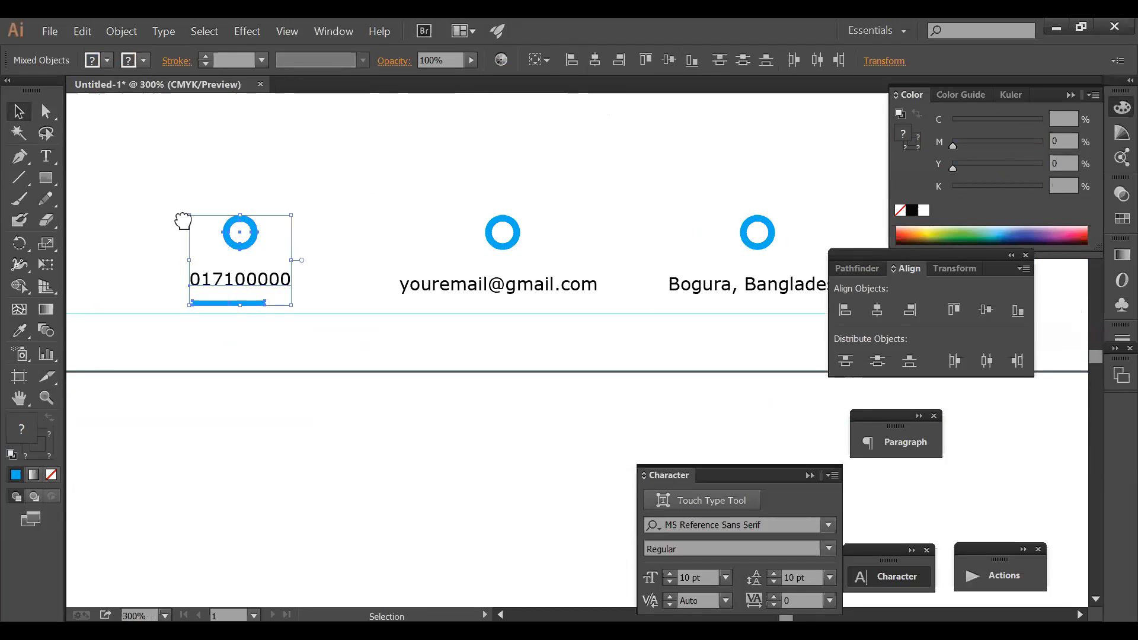
{"action": "left_click", "coordinate": [879, 310]}
{"action": "left_click", "coordinate": [243, 318]}
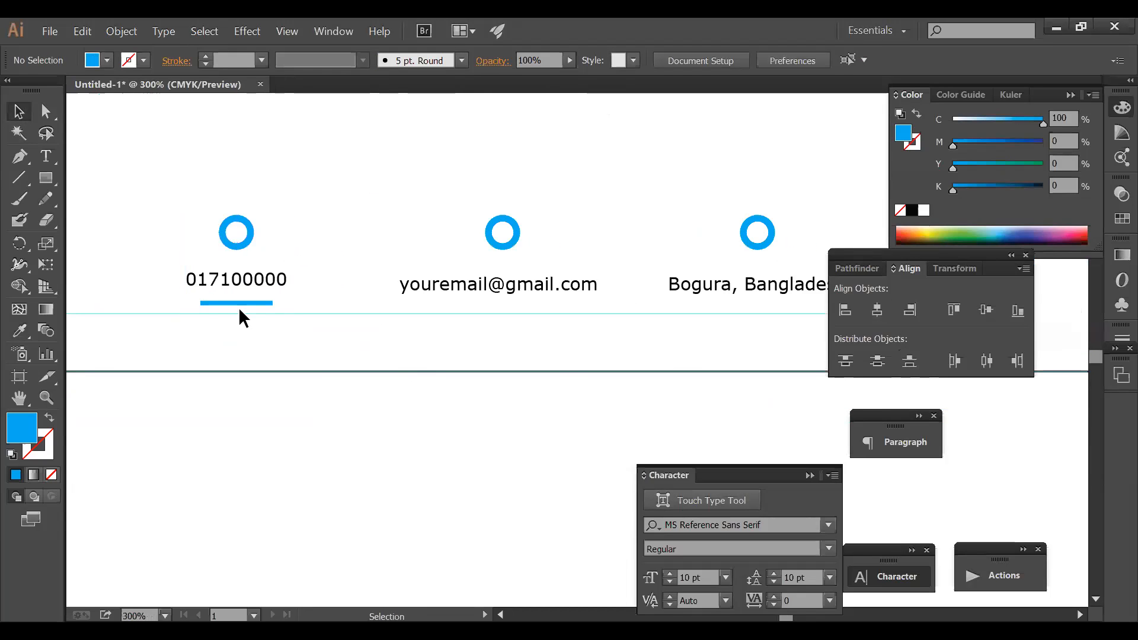
- Place copies of the blue bar under the email and Bogura, Bangladesh captions
{"action": "left_click_drag", "start_coordinate": [312, 308], "coordinate": [492, 320]}
{"action": "left_click_drag", "start_coordinate": [563, 334], "coordinate": [450, 168]}
{"action": "key", "text": "ctrl+z"}
{"action": "key", "text": "ctrl+z"}
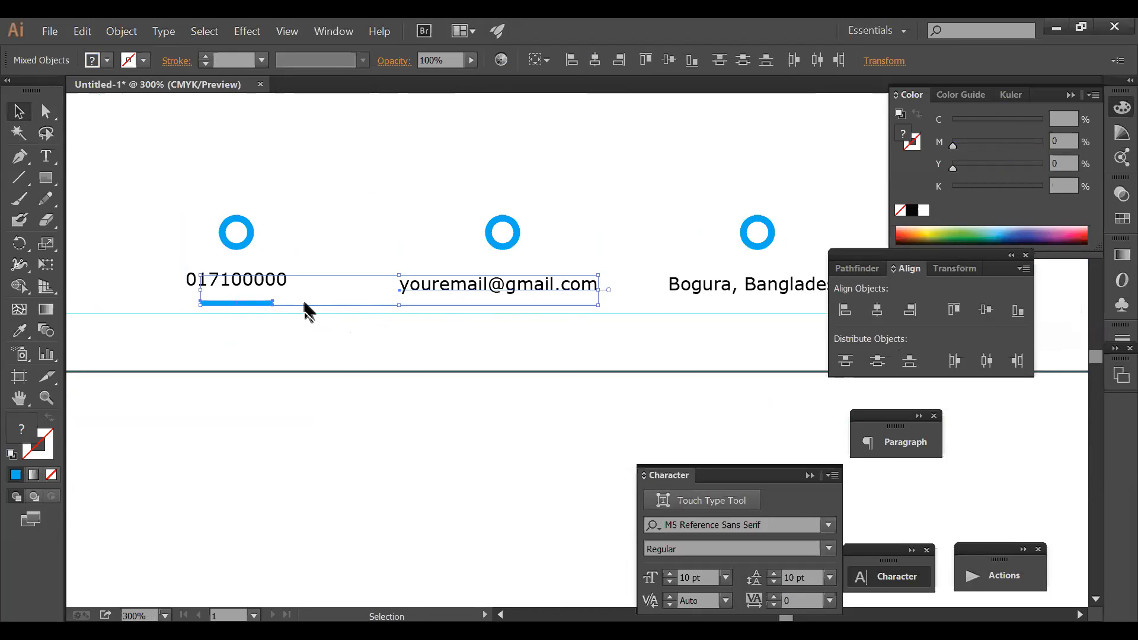
{"action": "left_click_drag", "start_coordinate": [270, 302], "coordinate": [737, 302]}
{"action": "left_click_drag", "start_coordinate": [437, 178], "coordinate": [512, 312]}
- Horizontally centre the email and Bogura columns with their rings and bars
{"action": "left_click", "coordinate": [877, 310]}
{"action": "left_click_drag", "start_coordinate": [686, 185], "coordinate": [779, 308]}
{"action": "left_click", "coordinate": [878, 310]}
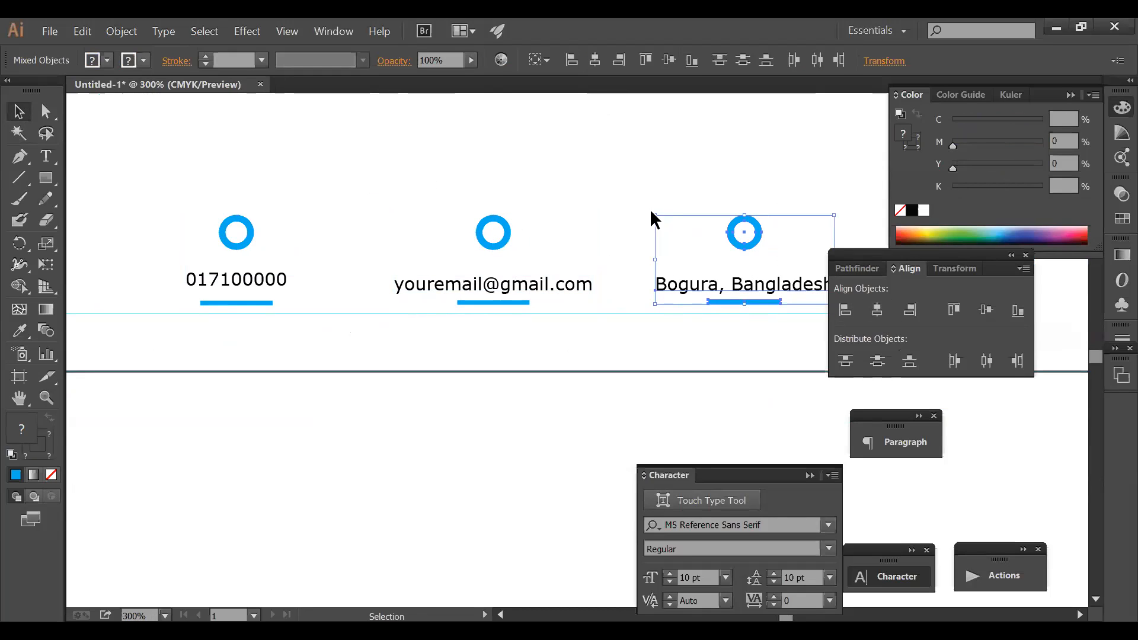
{"action": "left_click", "coordinate": [652, 225]}
{"action": "left_click", "coordinate": [681, 246], "text": "ctrl+alt"}
{"action": "left_click", "coordinate": [681, 246], "text": "ctrl+alt"}
{"action": "left_click_drag", "start_coordinate": [545, 352], "coordinate": [571, 280]}
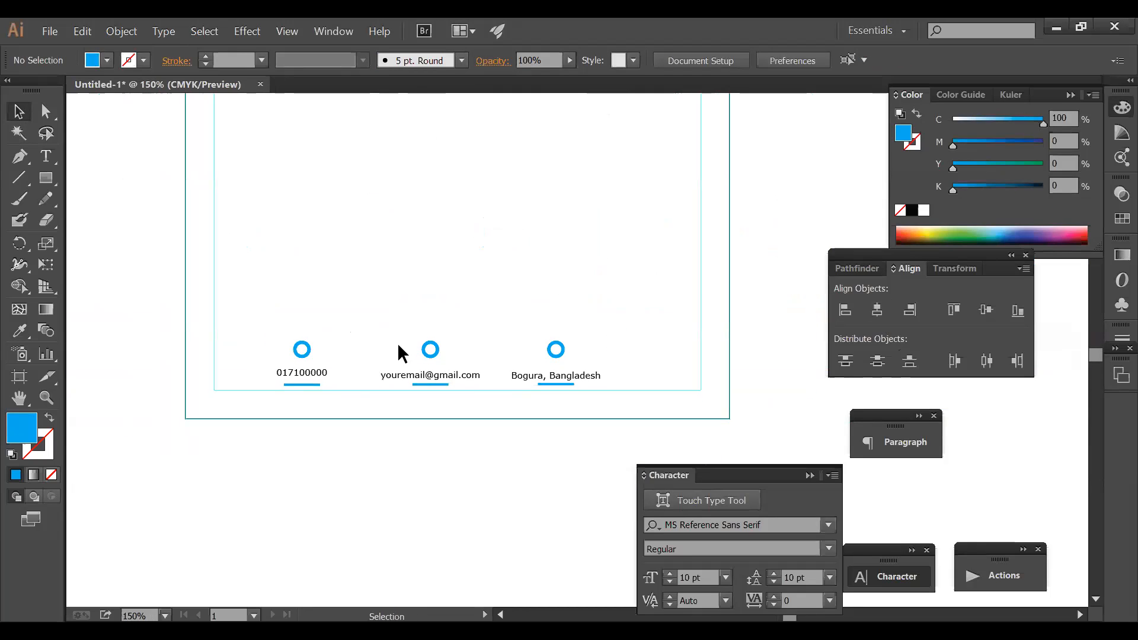
- Reposition the row of three contact items slightly
{"action": "left_click_drag", "start_coordinate": [247, 317], "coordinate": [575, 388]}
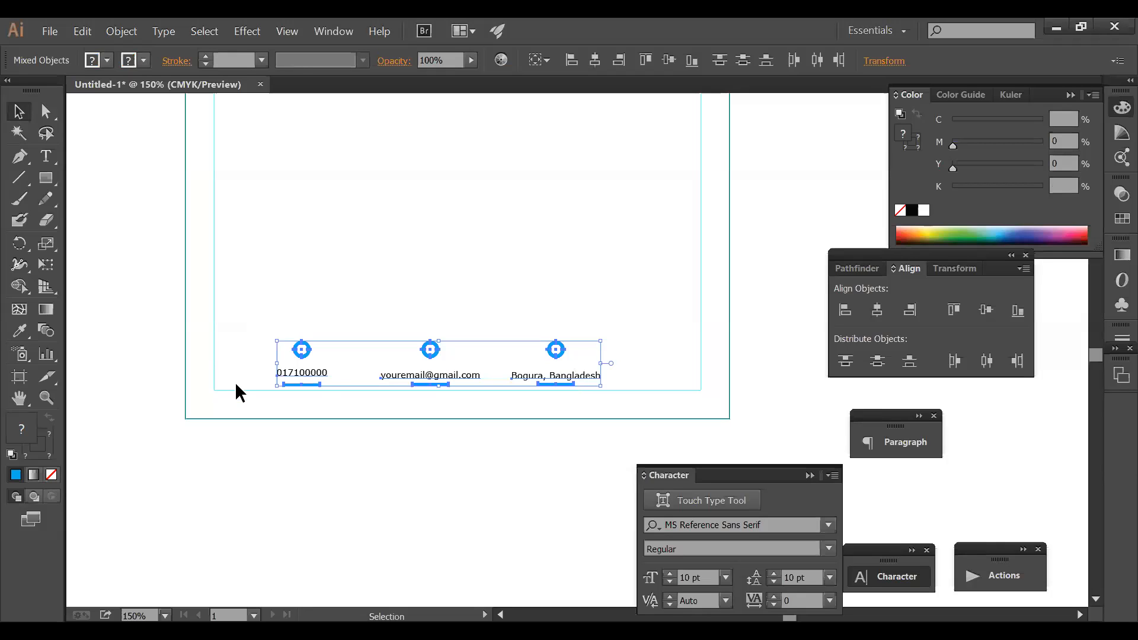
{"action": "left_click_drag", "start_coordinate": [567, 378], "coordinate": [601, 377]}
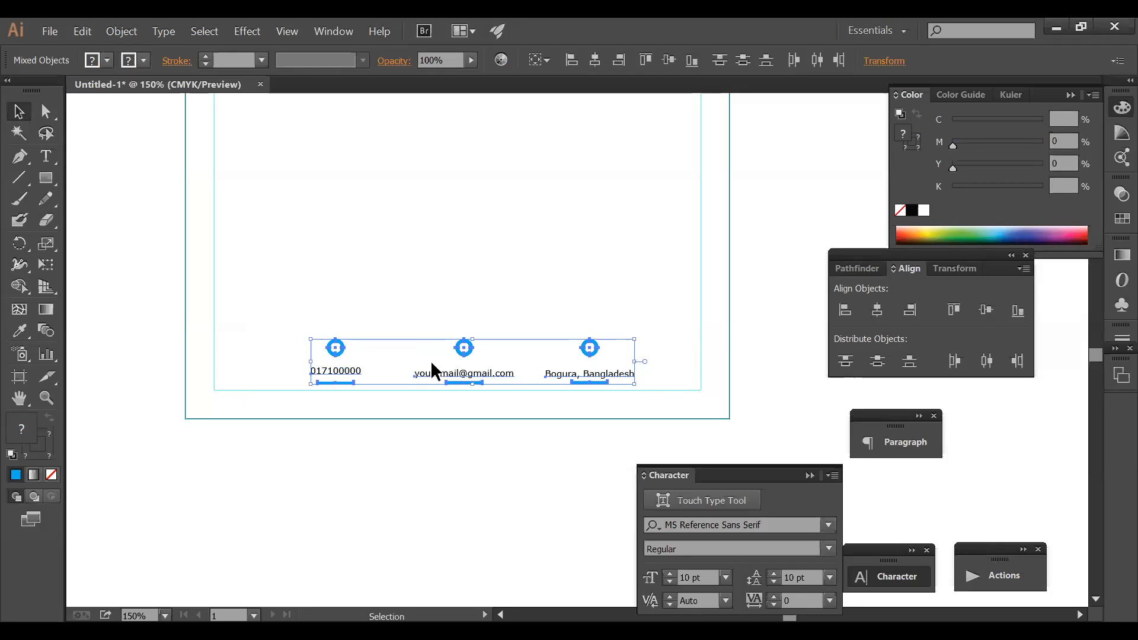
{"action": "left_click_drag", "start_coordinate": [325, 372], "coordinate": [324, 371]}
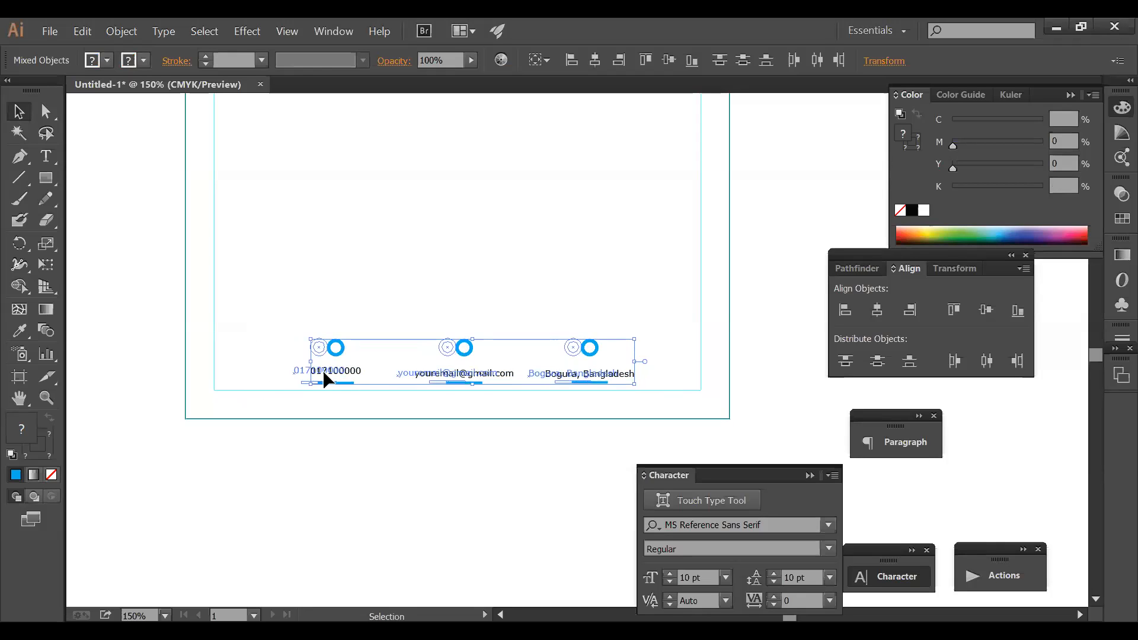
{"action": "left_click", "coordinate": [645, 311]}
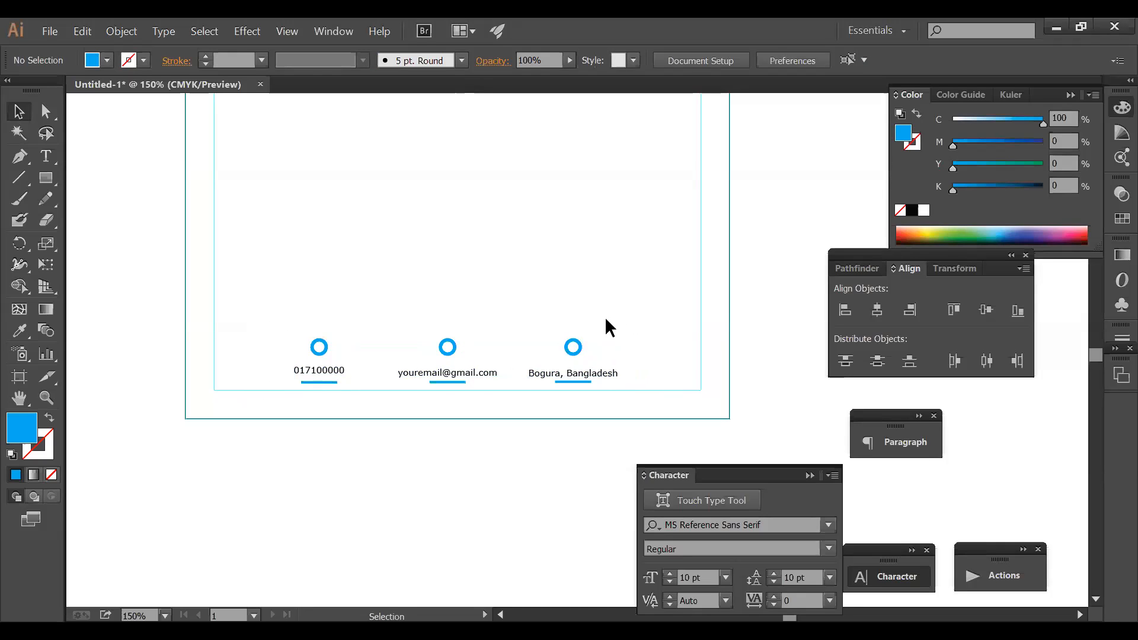
- Nudge the three ring icons down, then back up slightly
{"action": "left_click", "coordinate": [479, 389]}
{"action": "left_click_drag", "start_coordinate": [279, 322], "coordinate": [612, 353]}
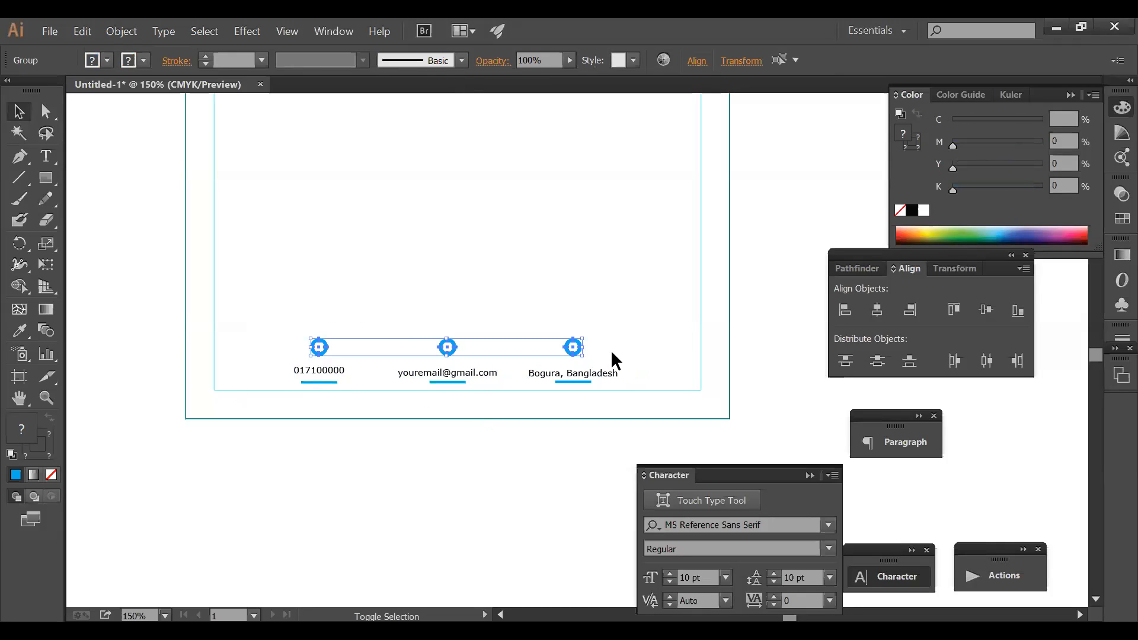
{"action": "key", "text": "shift+Down"}
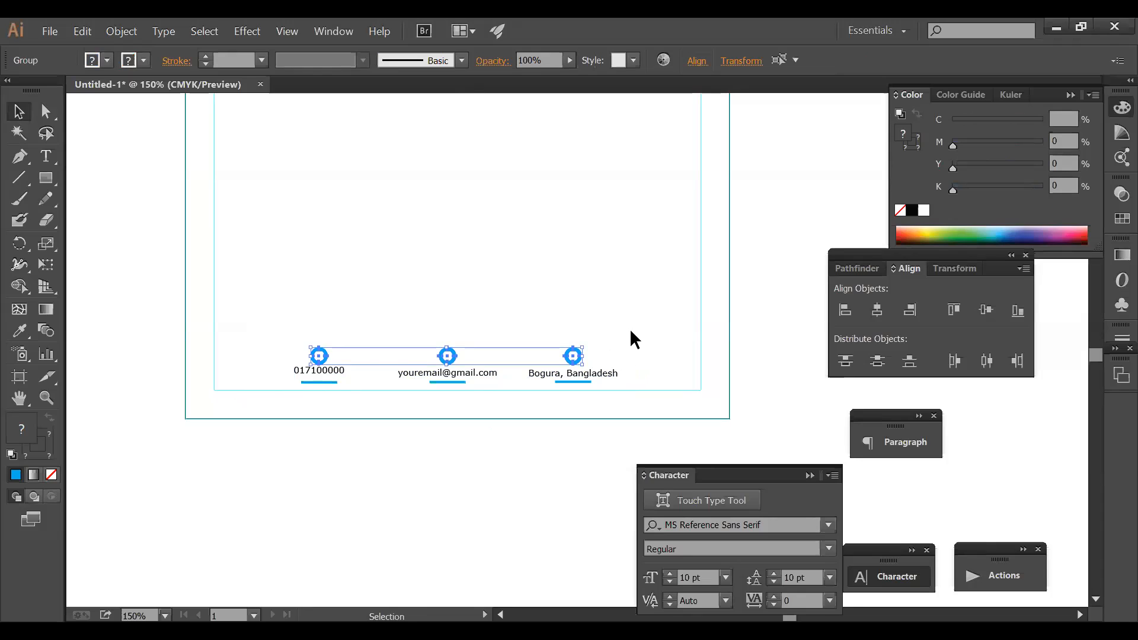
{"action": "key", "text": "Up"}
{"action": "key", "text": "Up"}
{"action": "key", "text": "Up"}
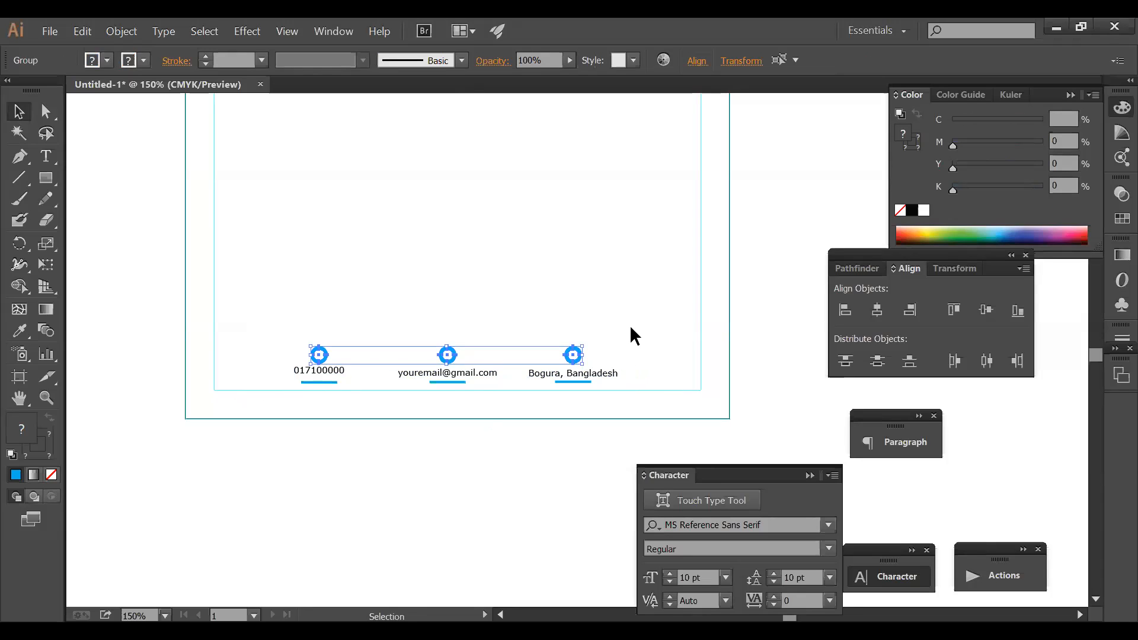
{"action": "left_click", "coordinate": [627, 339]}
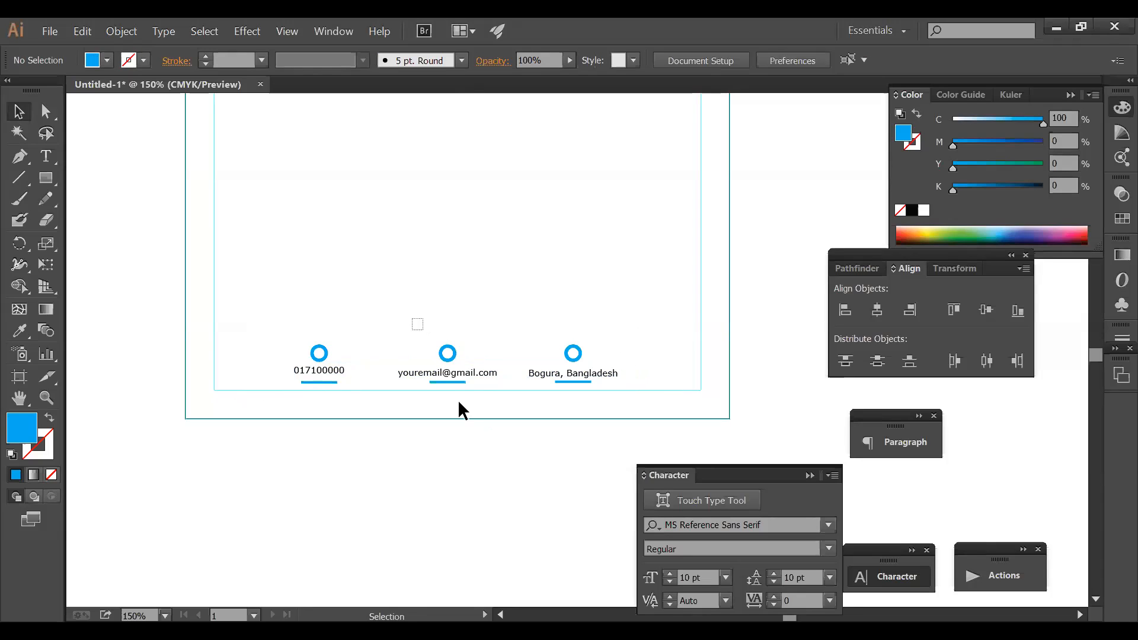
- Delete the email and Bogura, Bangladesh ring, text and underline sets
{"action": "left_click_drag", "start_coordinate": [457, 389], "coordinate": [456, 389]}
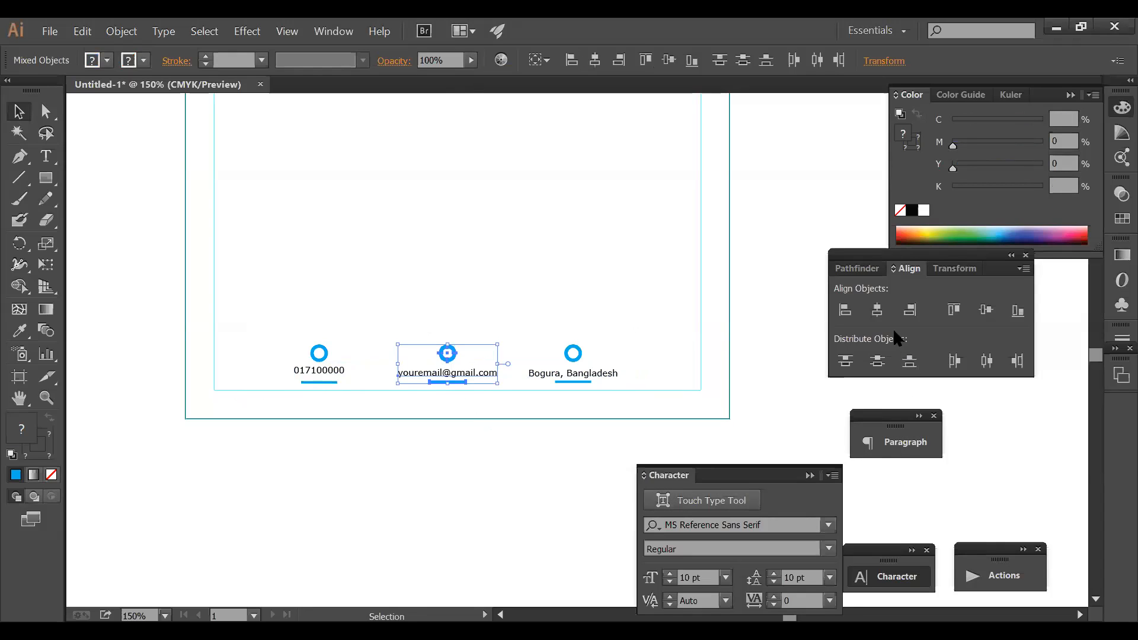
{"action": "left_click_drag", "start_coordinate": [544, 327], "coordinate": [607, 385]}
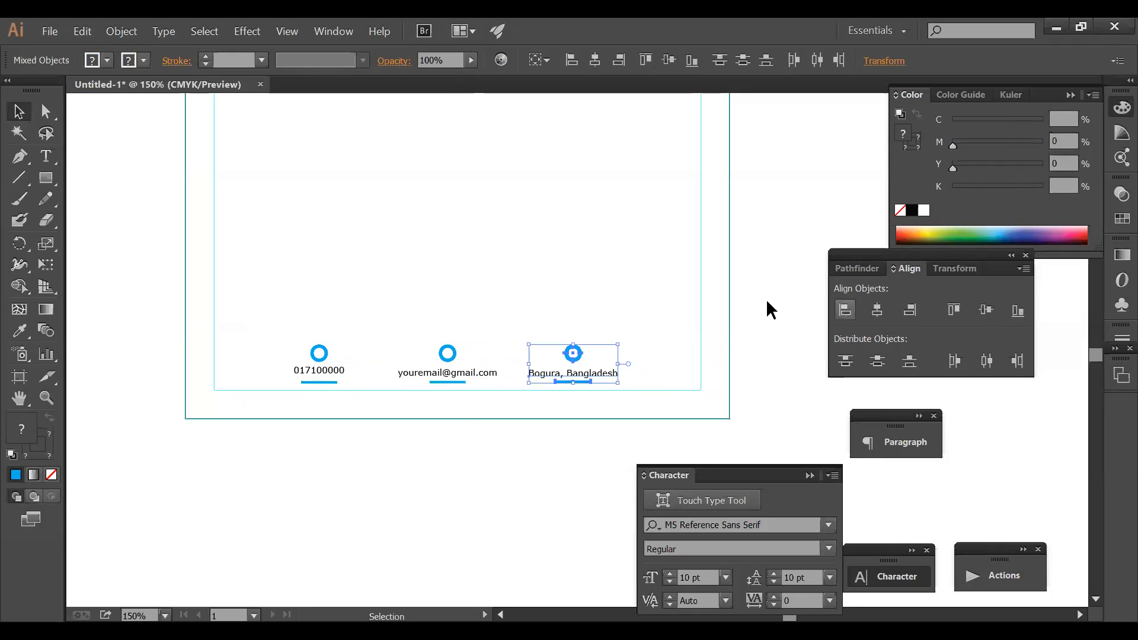
{"action": "left_click", "coordinate": [657, 310]}
{"action": "left_click", "coordinate": [605, 373]}
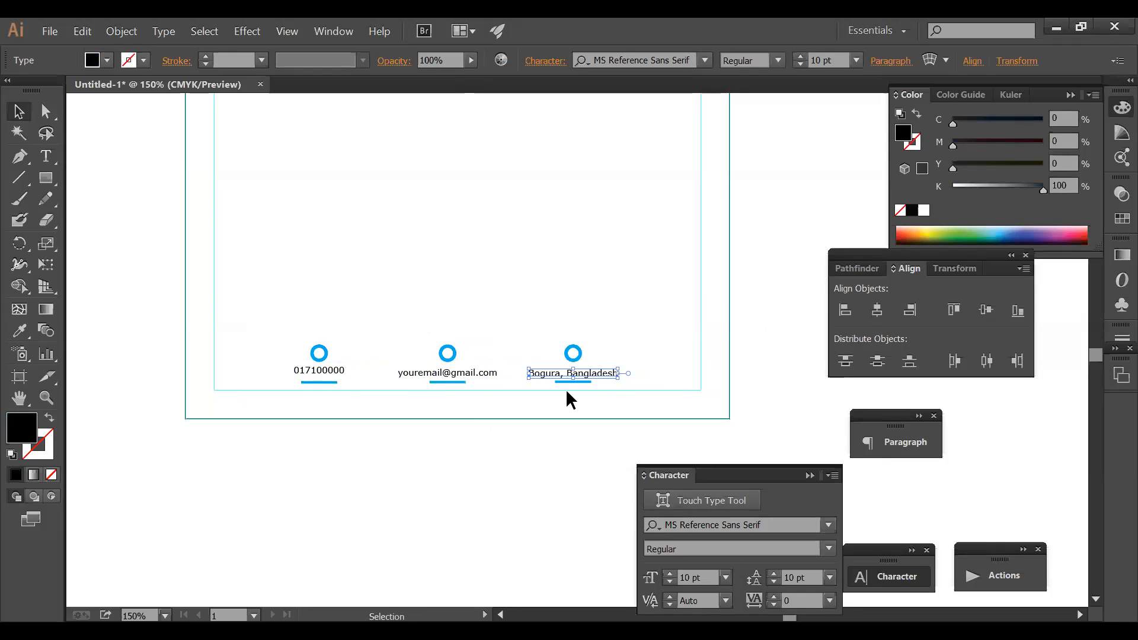
{"action": "left_click", "coordinate": [488, 369], "text": "shift"}
{"action": "left_click", "coordinate": [321, 371], "text": "shift"}
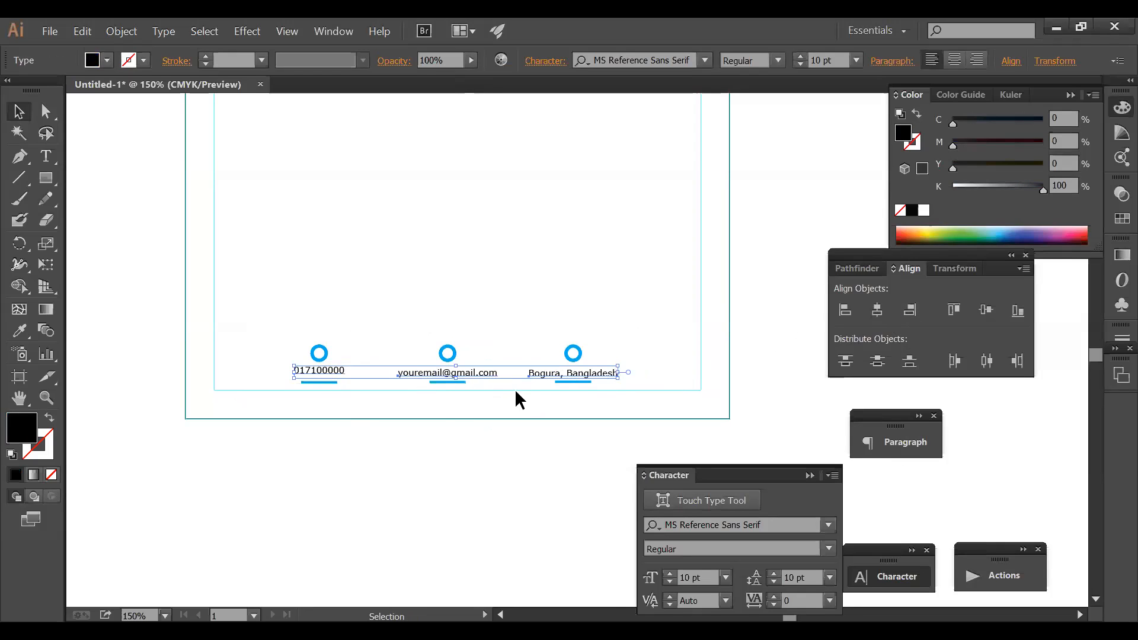
{"action": "left_click", "coordinate": [542, 300]}
{"action": "left_click_drag", "start_coordinate": [396, 332], "coordinate": [622, 390]}
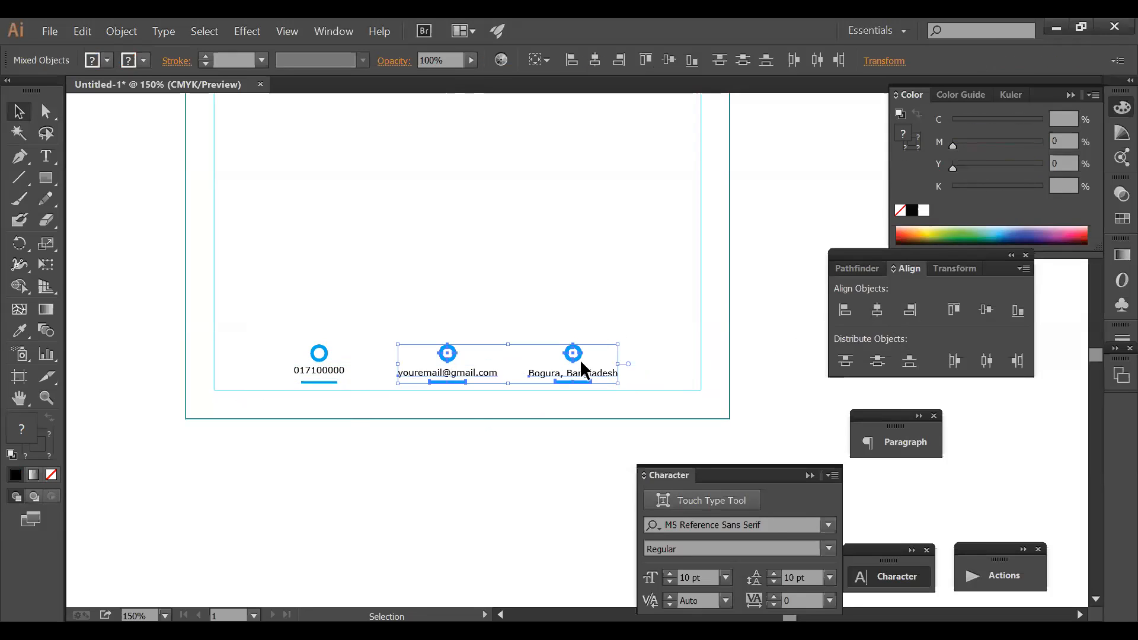
{"action": "key", "text": "Delete"}
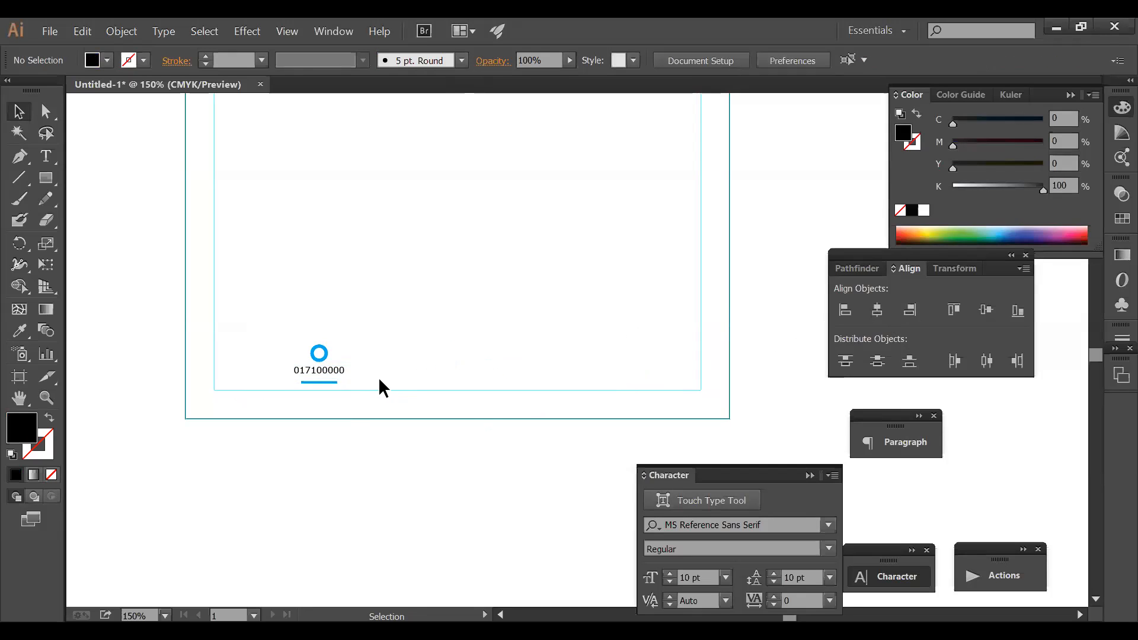
- Try moving the phone-number item toward the page centre, then undo it
{"action": "left_click", "coordinate": [317, 352]}
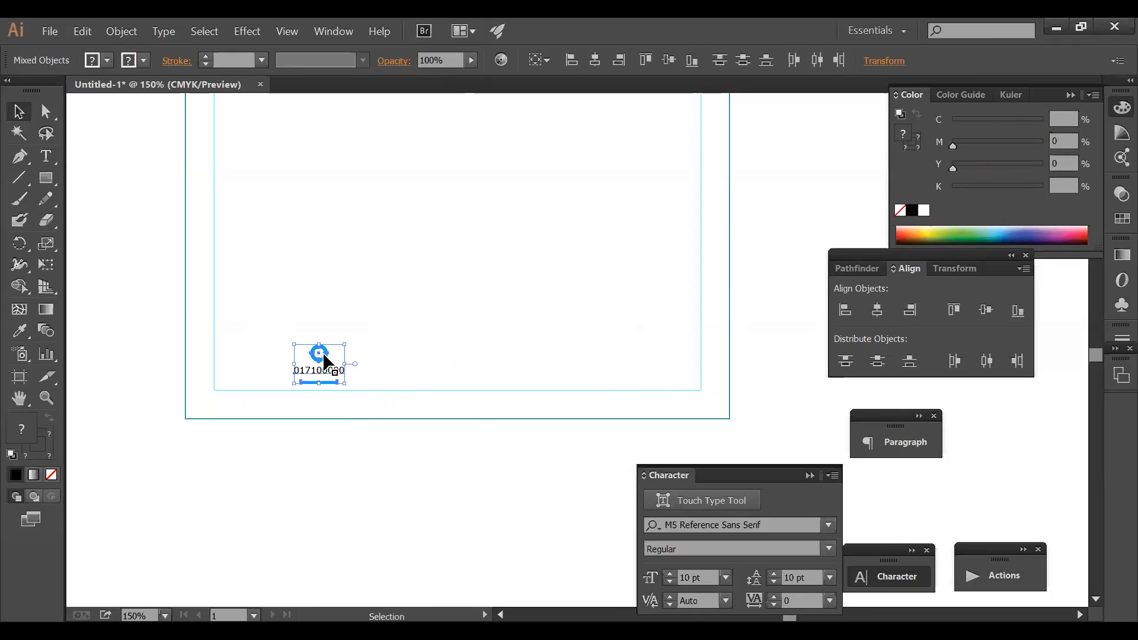
{"action": "left_click_drag", "start_coordinate": [322, 352], "coordinate": [426, 356]}
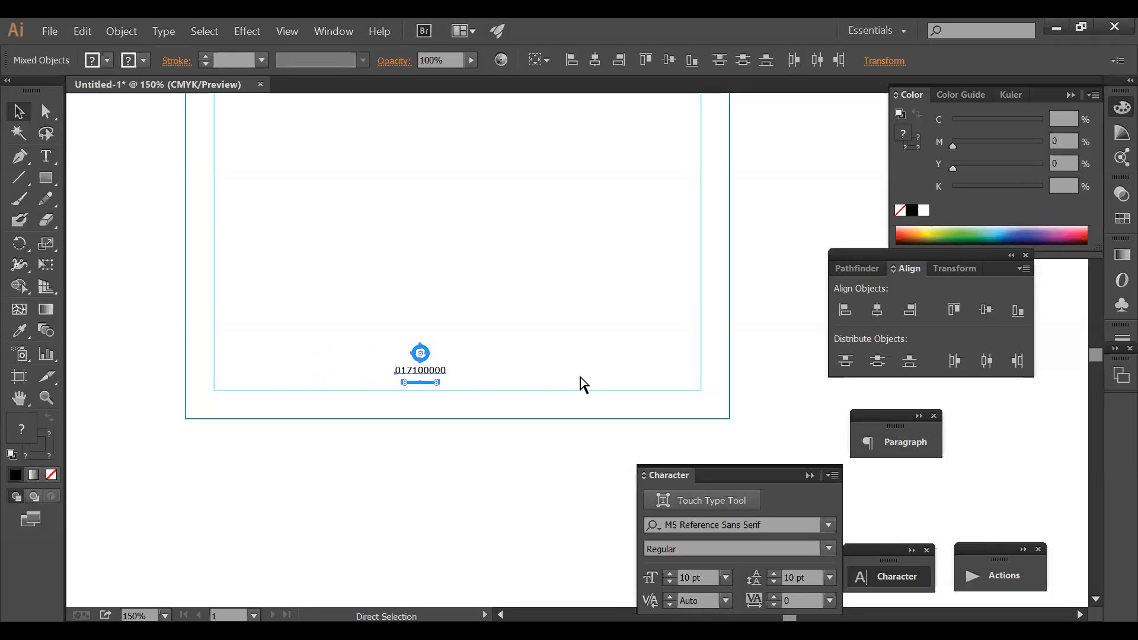
{"action": "key", "text": "ctrl+z"}
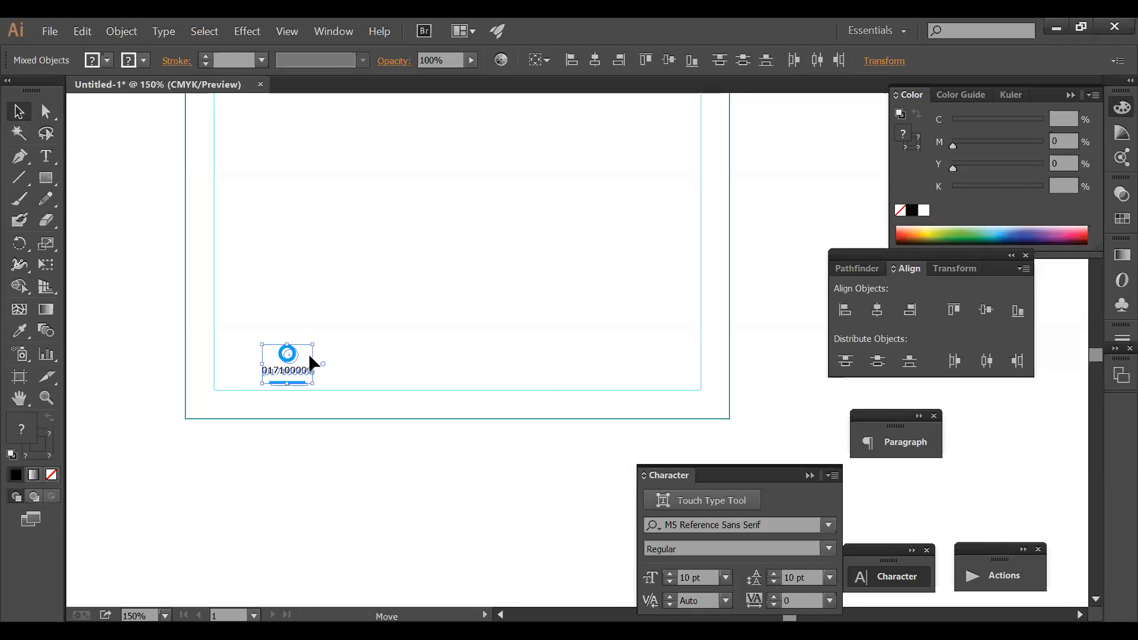
- Duplicate the phone contact group into three copies centred along the page bottom
{"action": "mouse_move", "coordinate": [414, 358]}
{"action": "left_mouse_down"}
{"action": "mouse_move", "coordinate": [444, 358]}
{"action": "mouse_move", "coordinate": [418, 359]}
{"action": "left_mouse_up"}
{"action": "key", "text": "ctrl+d"}
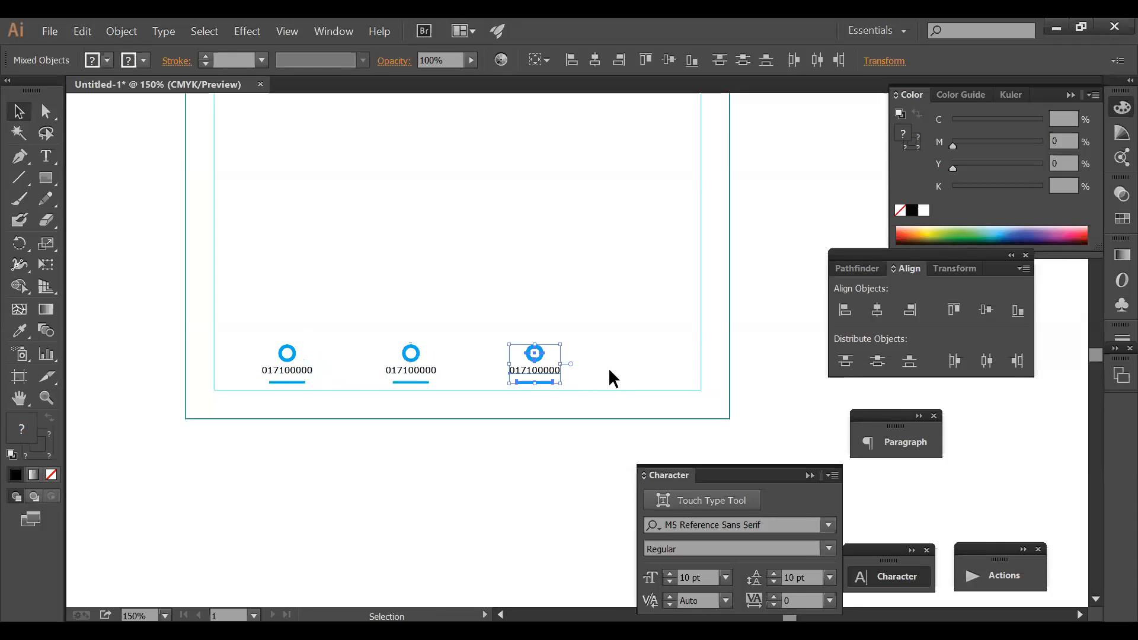
{"action": "left_click", "coordinate": [629, 346]}
{"action": "left_click_drag", "start_coordinate": [493, 374], "coordinate": [557, 382]}
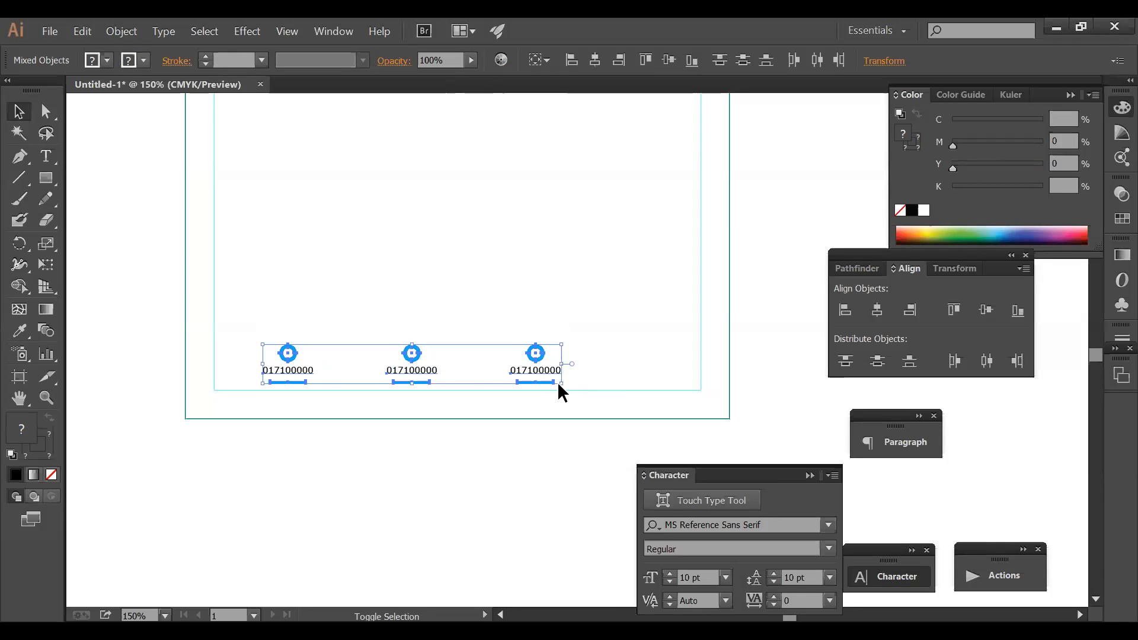
{"action": "key", "text": "shift+Right"}
{"action": "key", "text": "shift+Right"}
{"action": "key", "text": "shift+Right"}
{"action": "key", "text": "shift+Right"}
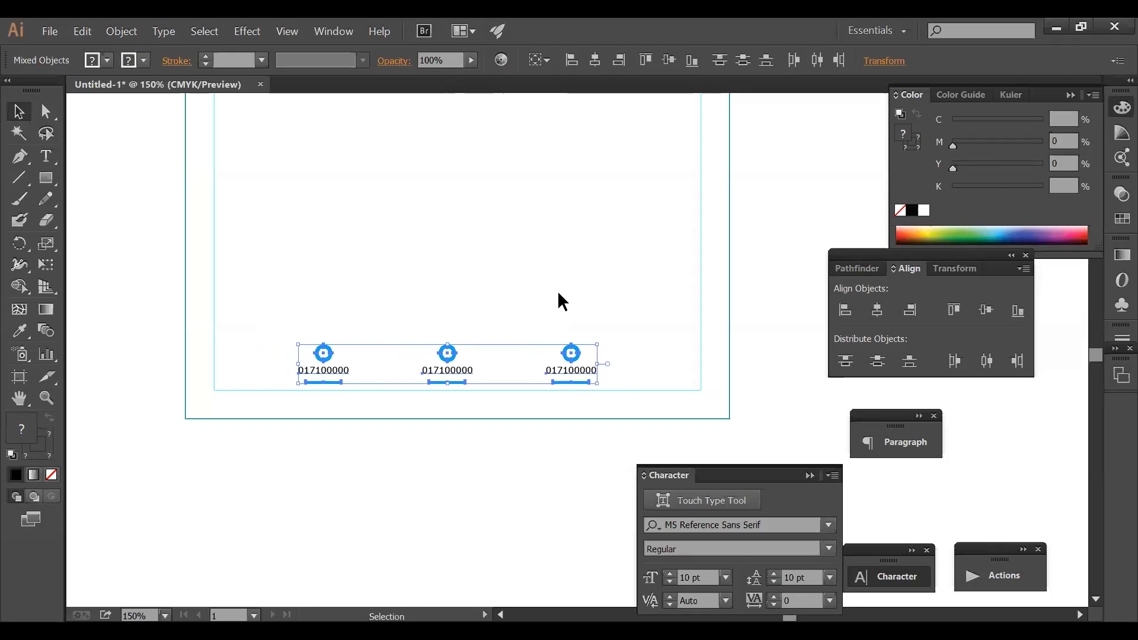
{"action": "left_click", "coordinate": [571, 270]}
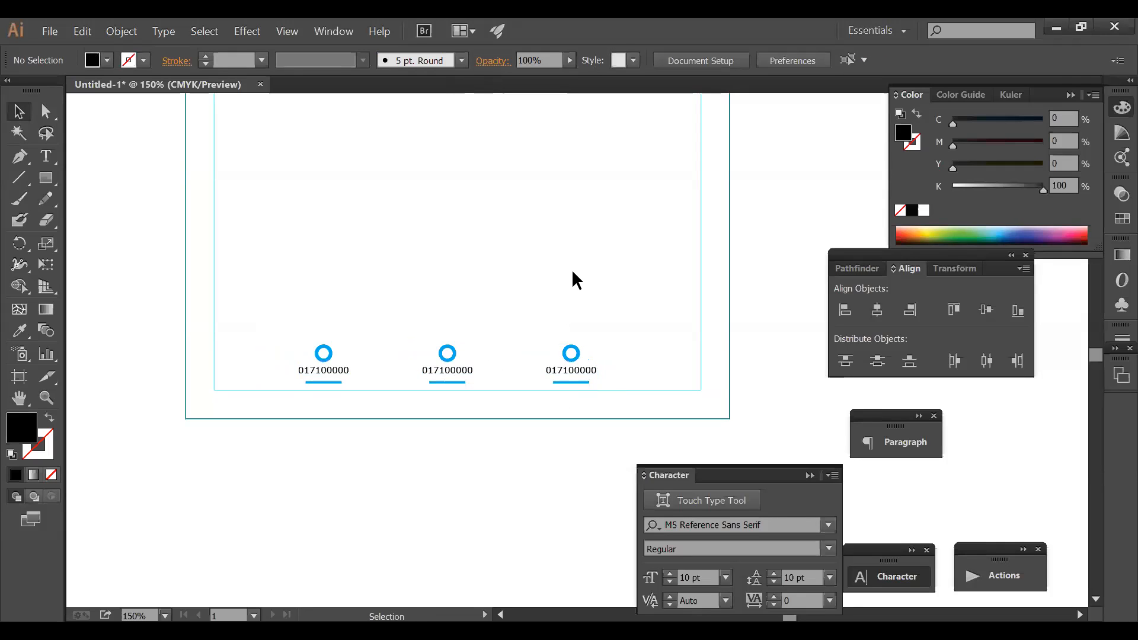
- Move the middle bent corner line up and to the left
{"action": "left_click", "coordinate": [569, 266], "text": "ctrl+alt"}
{"action": "left_click", "coordinate": [569, 267], "text": "ctrl+alt"}
{"action": "left_click_drag", "start_coordinate": [567, 267], "coordinate": [489, 274]}
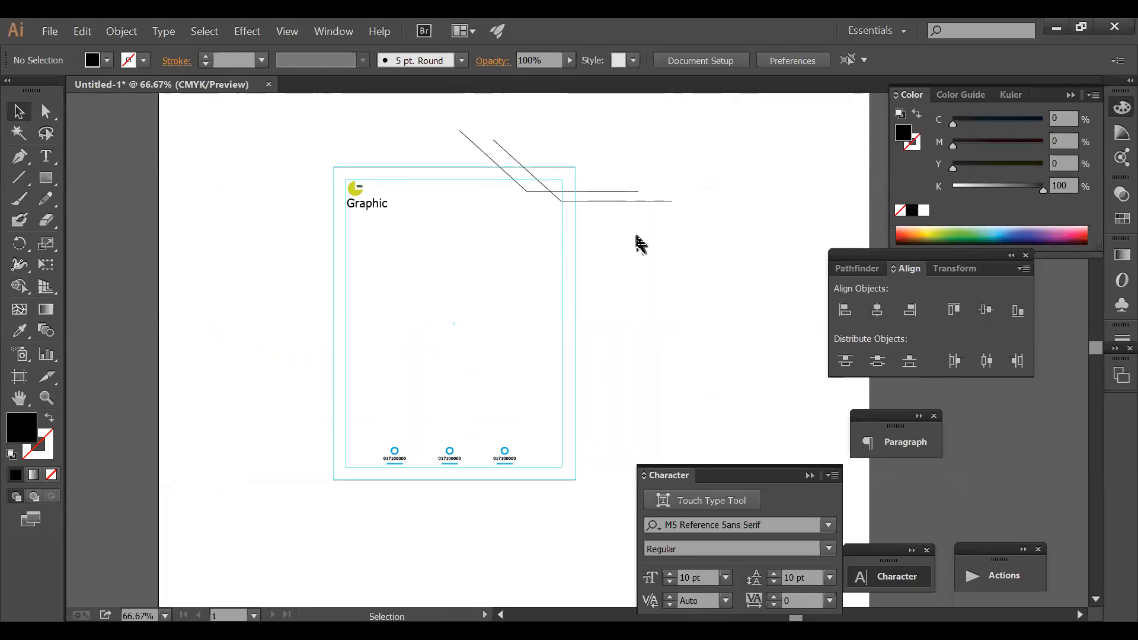
{"action": "left_click_drag", "start_coordinate": [529, 190], "coordinate": [488, 183]}
- Resize the page-sized rectangle into a thin bar along the bottom edge
{"action": "left_click", "coordinate": [628, 250]}
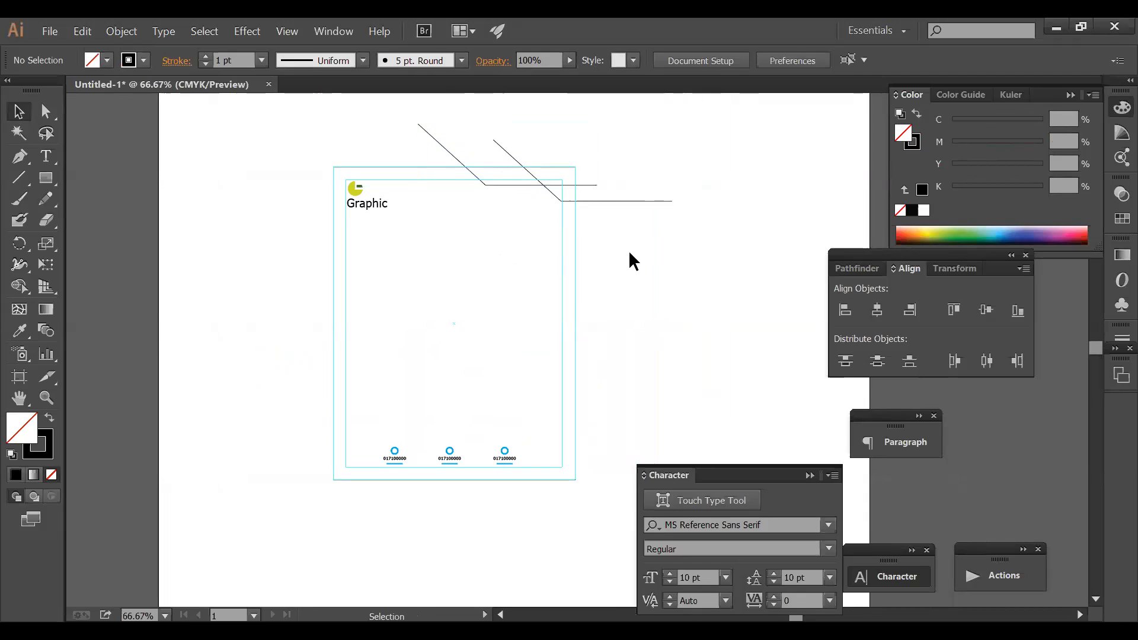
{"action": "left_click_drag", "start_coordinate": [617, 327], "coordinate": [560, 277]}
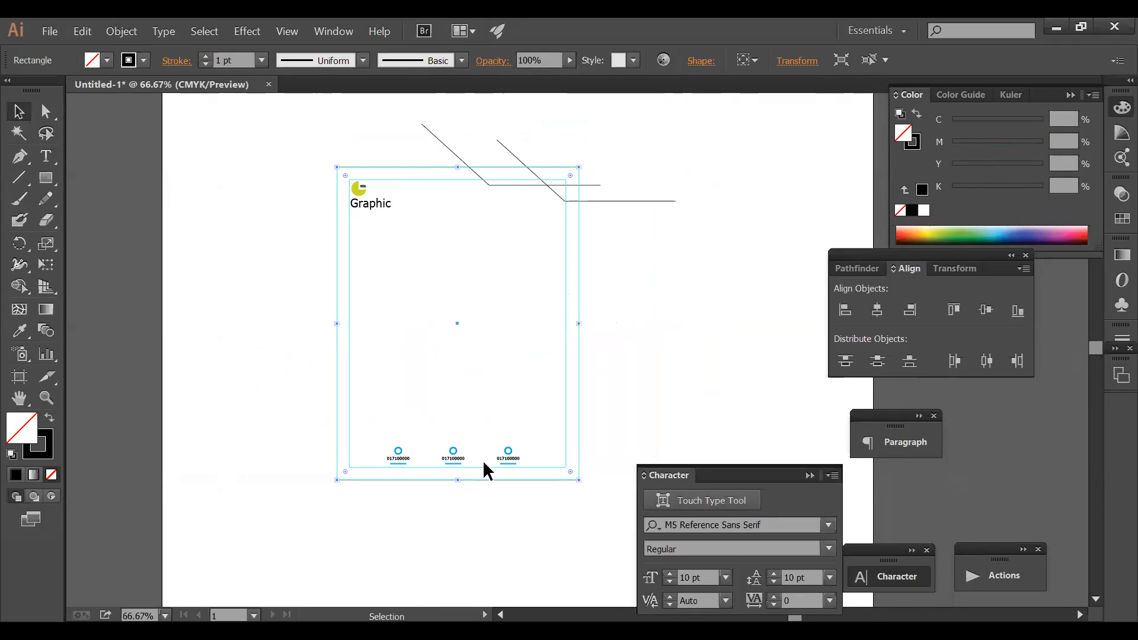
{"action": "key", "text": "a"}
{"action": "key", "text": "v"}
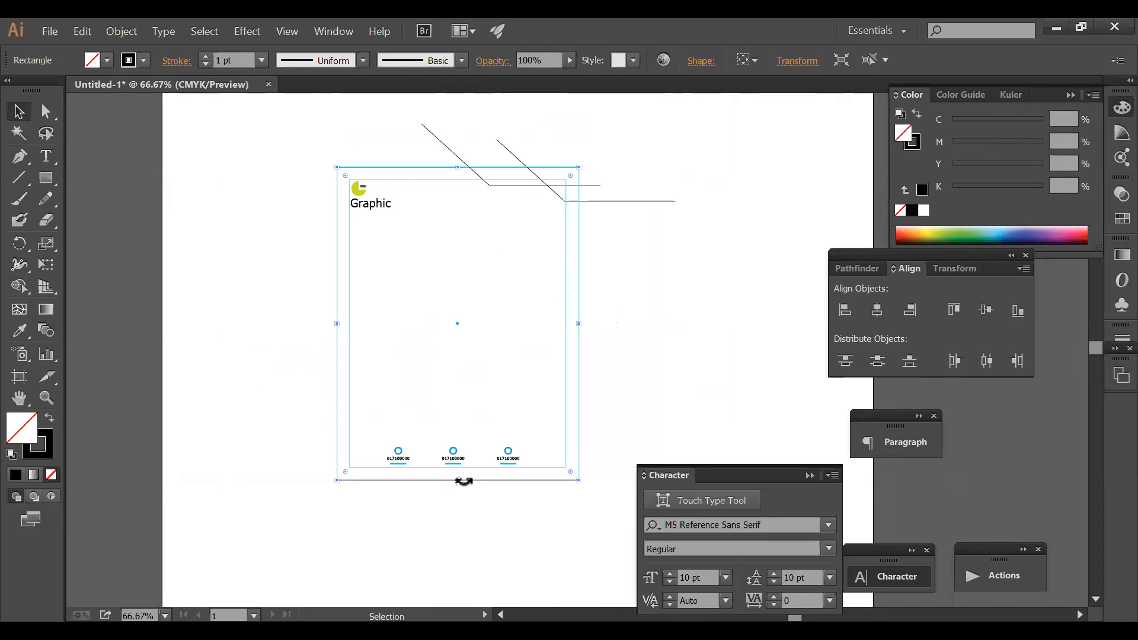
{"action": "left_click_drag", "start_coordinate": [459, 481], "coordinate": [454, 219]}
{"action": "mouse_move", "coordinate": [459, 169]}
{"action": "left_mouse_down"}
{"action": "mouse_move", "coordinate": [500, 363]}
{"action": "mouse_move", "coordinate": [506, 468]}
{"action": "left_mouse_up"}
{"action": "key", "text": "ctrl+space"}
{"action": "left_click_drag", "start_coordinate": [299, 419], "coordinate": [622, 478]}
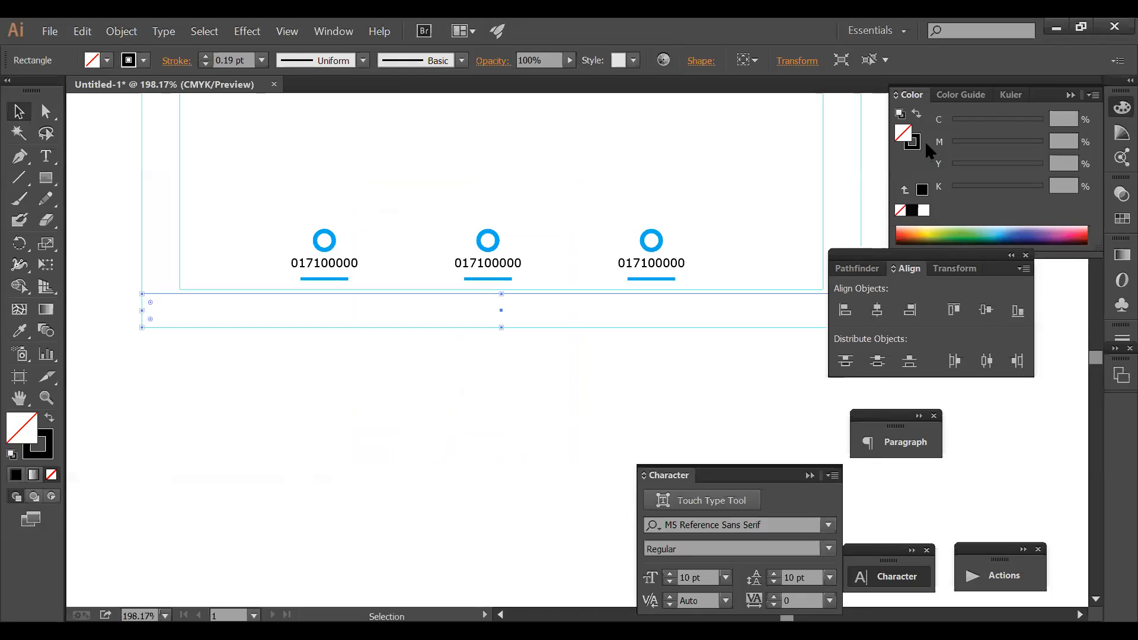
- Fill the bottom bar orange with C0 M46 Y100 K0
{"action": "left_click", "coordinate": [911, 209]}
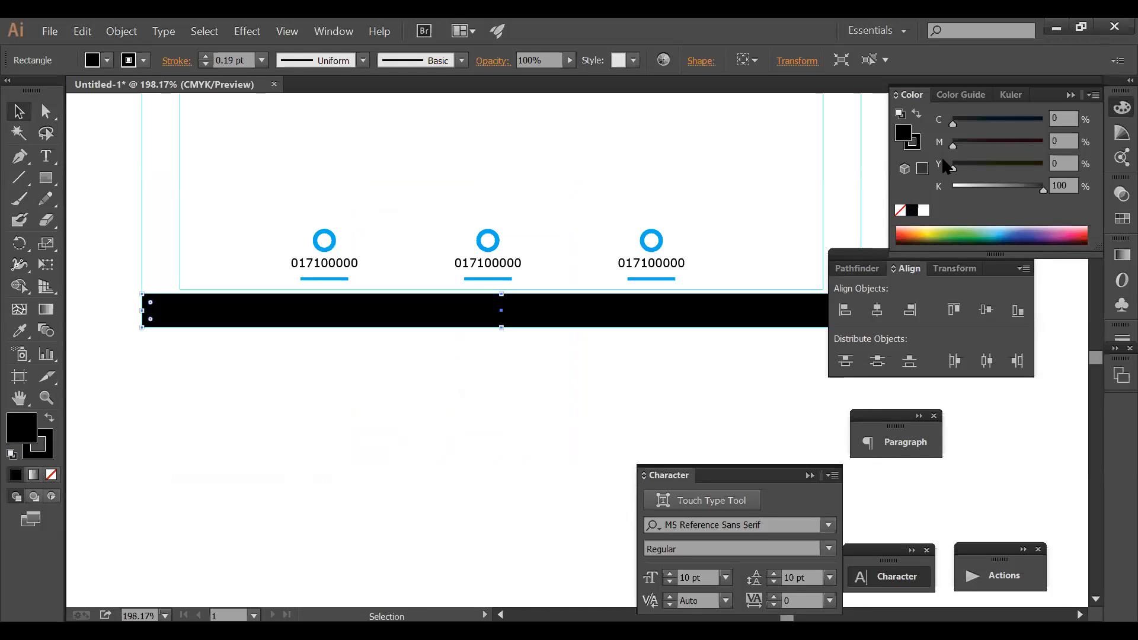
{"action": "left_click", "coordinate": [994, 145]}
{"action": "left_click_drag", "start_coordinate": [996, 168], "coordinate": [1084, 178]}
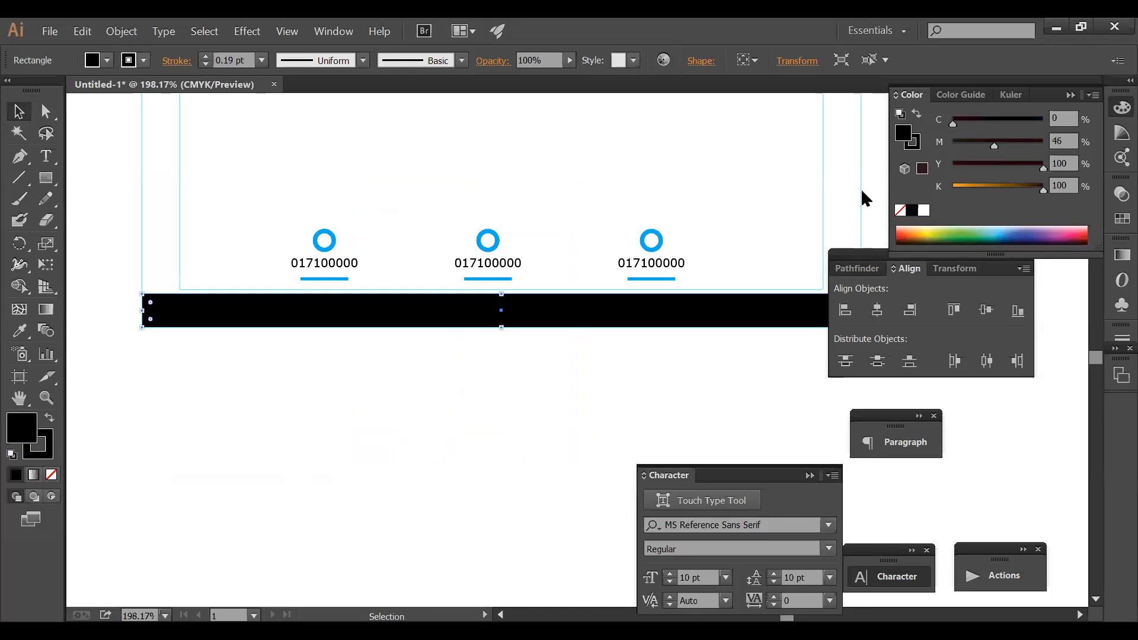
{"action": "left_click_drag", "start_coordinate": [862, 190], "coordinate": [876, 200]}
{"action": "left_click", "coordinate": [618, 263], "text": "ctrl+alt"}
{"action": "left_click", "coordinate": [619, 262], "text": "ctrl+alt"}
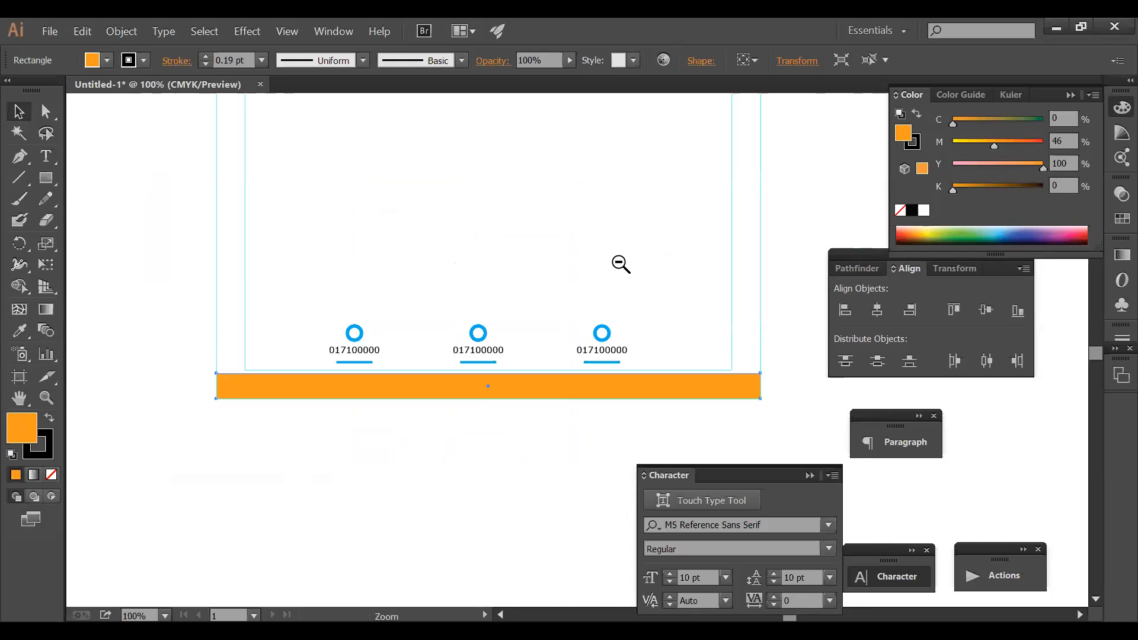
{"action": "left_click", "coordinate": [620, 263], "text": "ctrl+alt"}
{"action": "left_click_drag", "start_coordinate": [602, 279], "coordinate": [560, 179]}
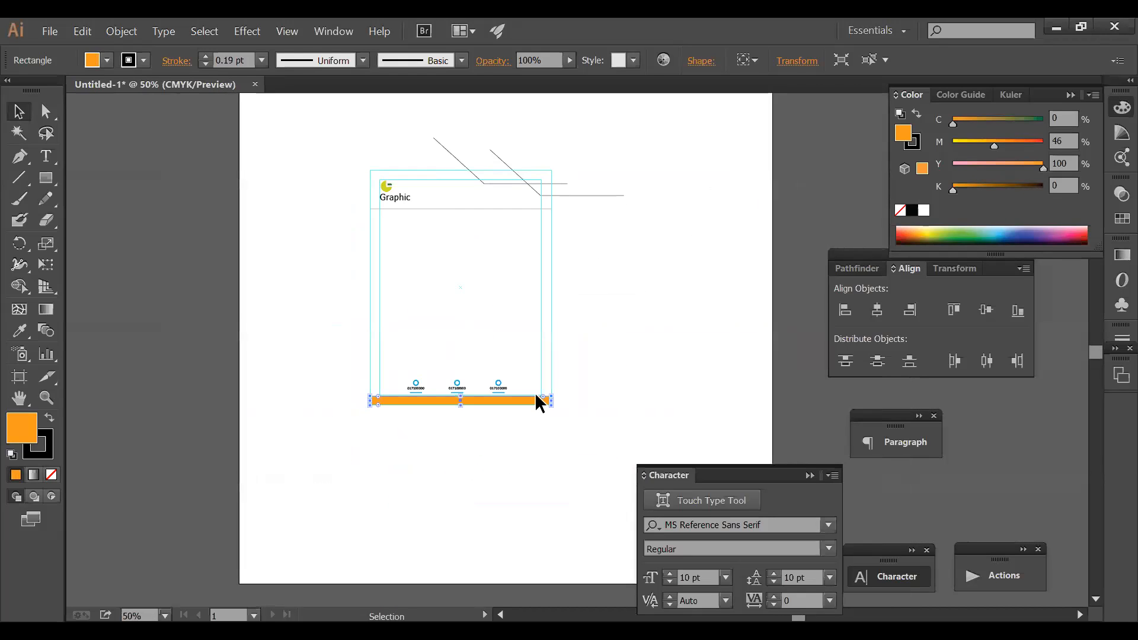
- Thin the orange footer strip by lowering its top edge
{"action": "left_click_drag", "start_coordinate": [487, 511], "coordinate": [488, 519]}
{"action": "left_click_drag", "start_coordinate": [610, 424], "coordinate": [624, 425]}
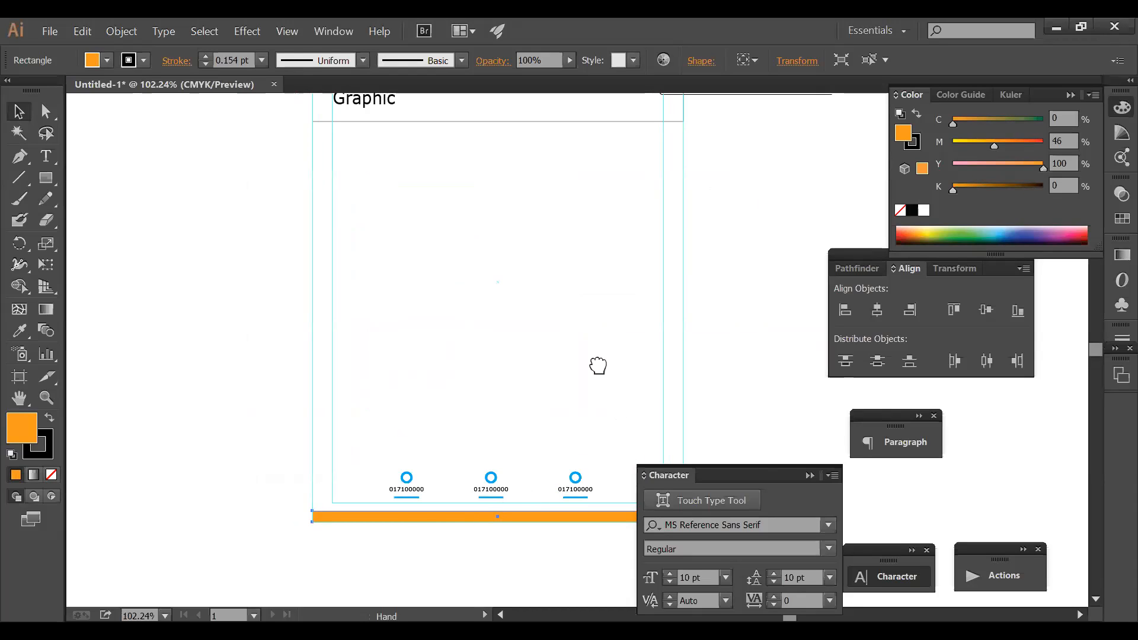
{"action": "left_click_drag", "start_coordinate": [598, 366], "coordinate": [539, 227]}
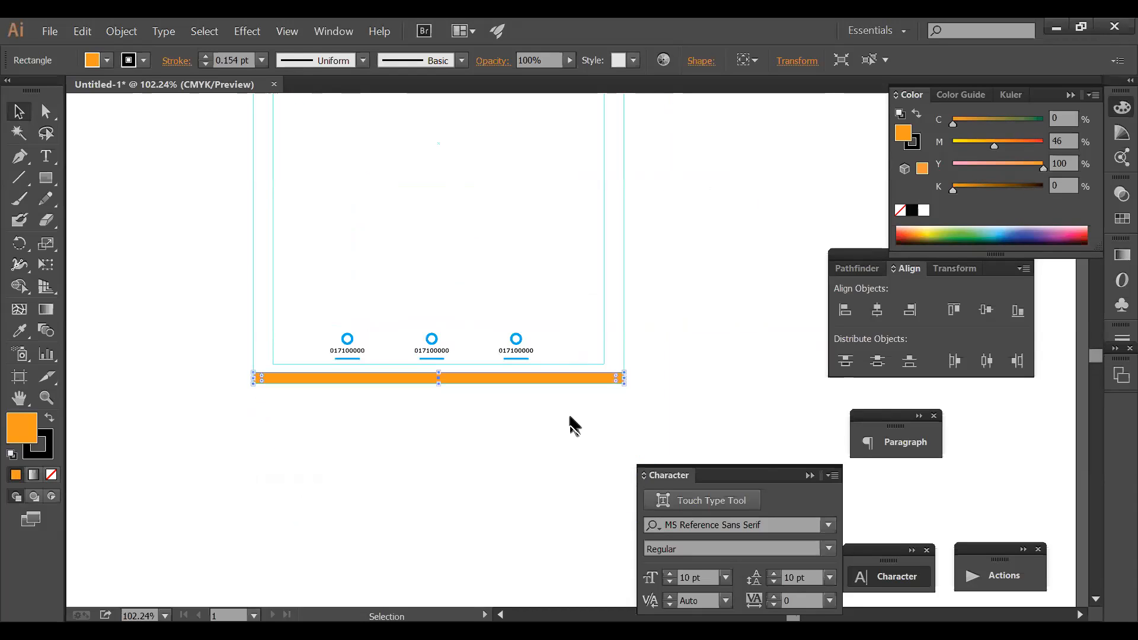
- Paste a black copy in front of the strip and set its width to 3 in
{"action": "key", "text": "a"}
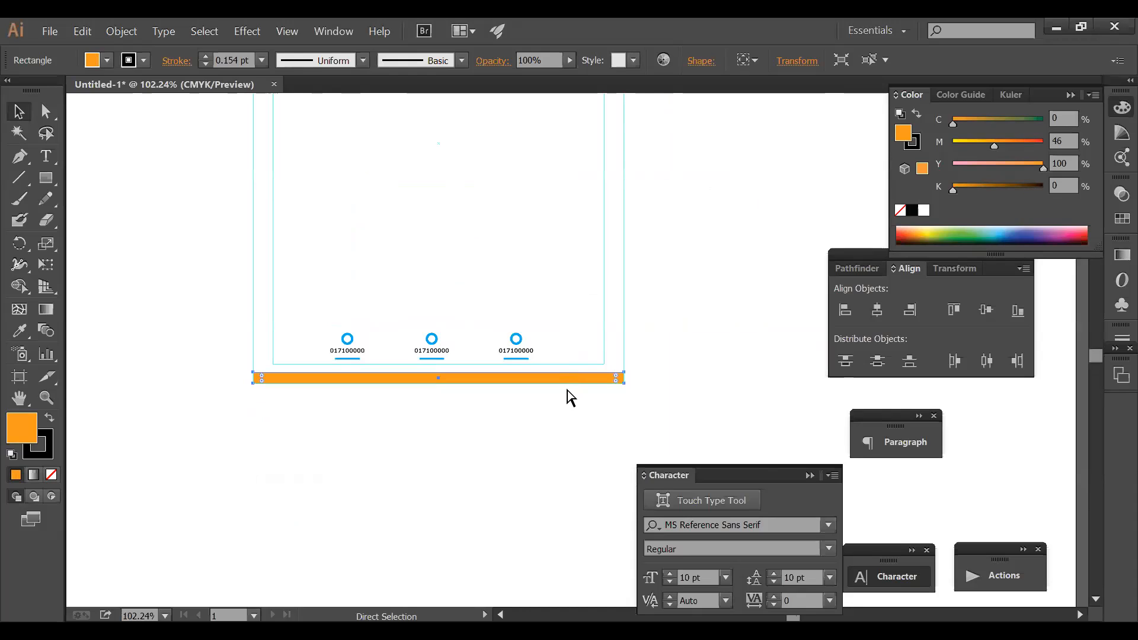
{"action": "key", "text": "v"}
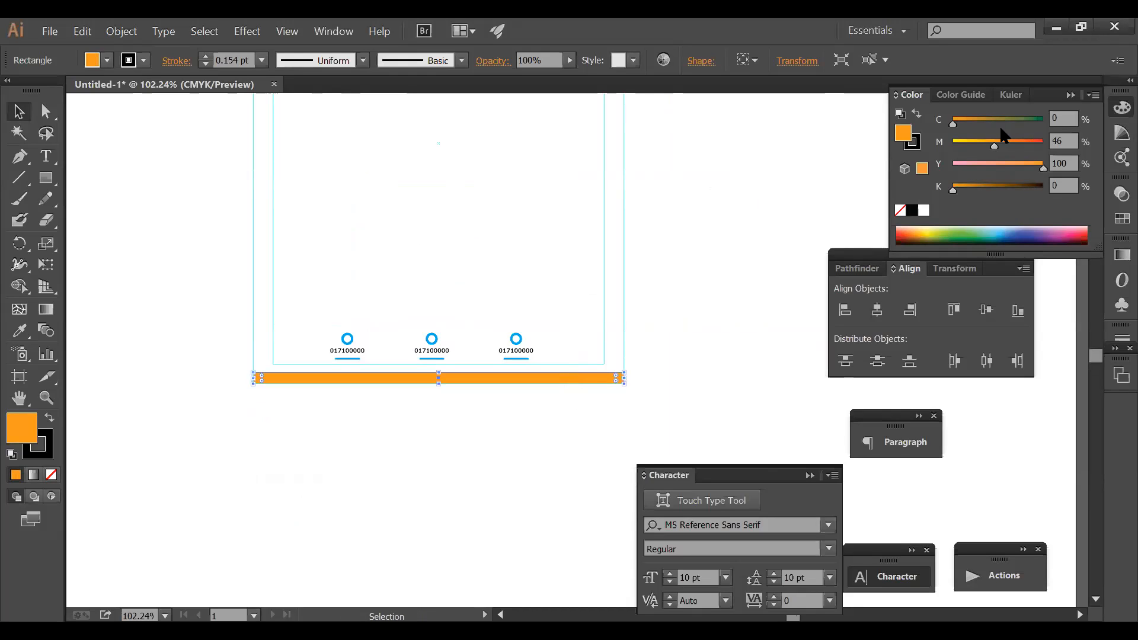
{"action": "left_click", "coordinate": [912, 211]}
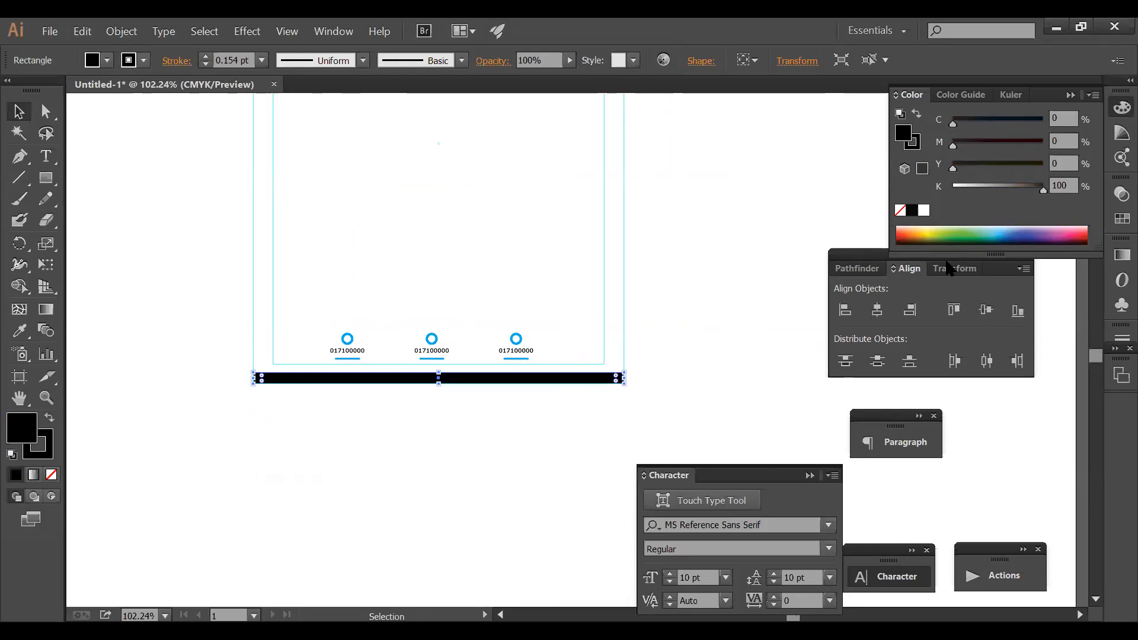
{"action": "left_click", "coordinate": [952, 272]}
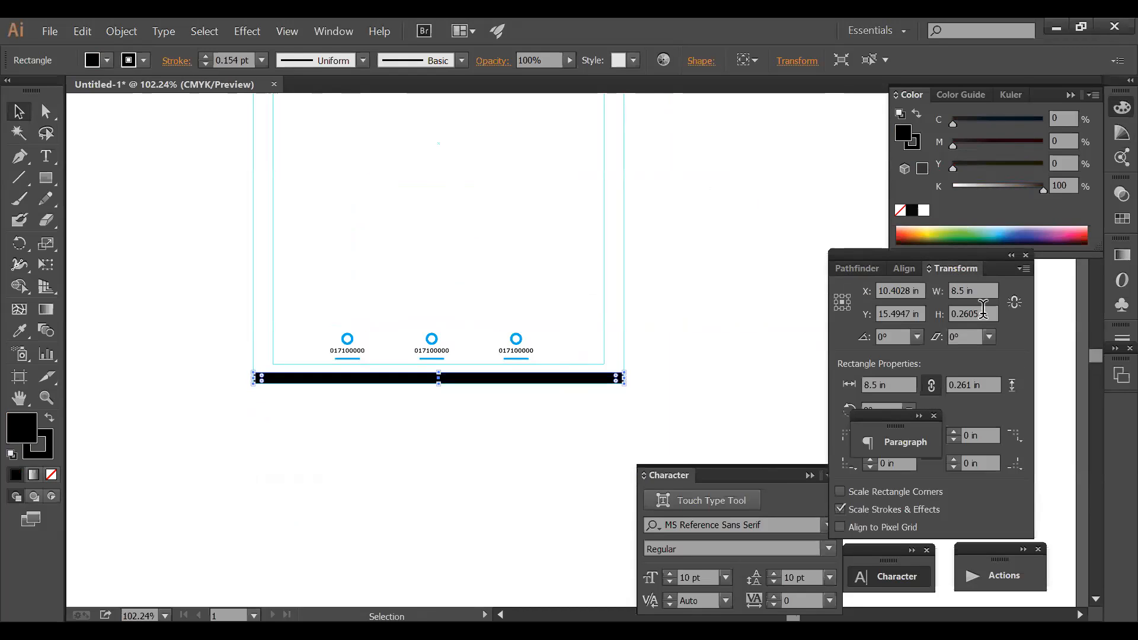
{"action": "left_click_drag", "start_coordinate": [983, 289], "coordinate": [894, 287]}
{"action": "type", "text": "4"}
{"action": "key", "text": "Return"}
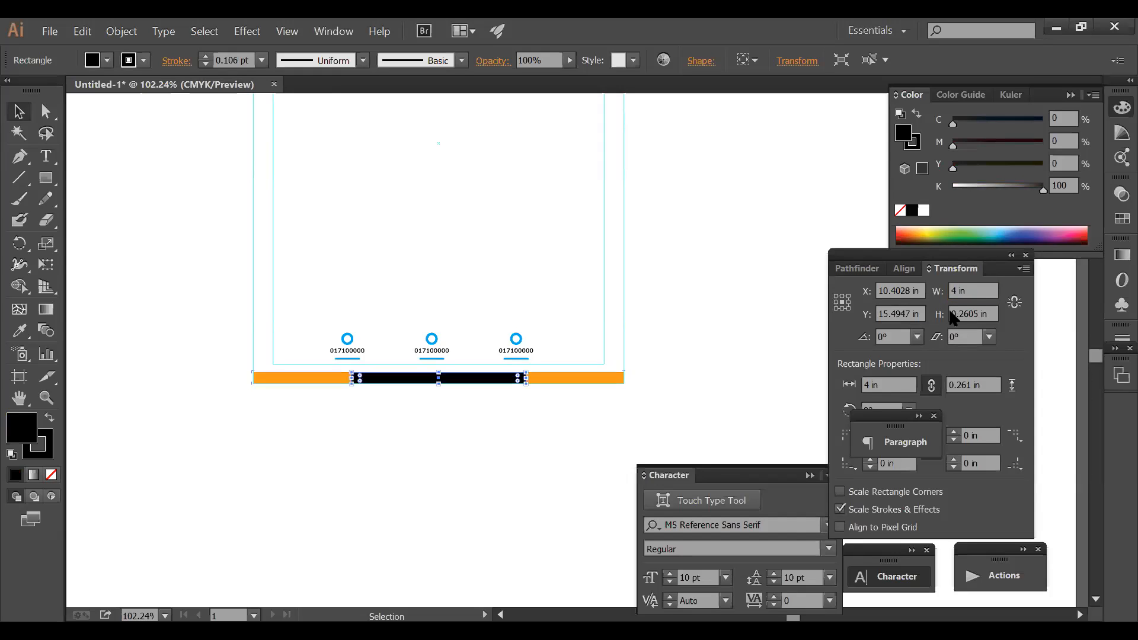
{"action": "left_click_drag", "start_coordinate": [975, 289], "coordinate": [917, 304]}
{"action": "type", "text": "3"}
{"action": "key", "text": "Return"}
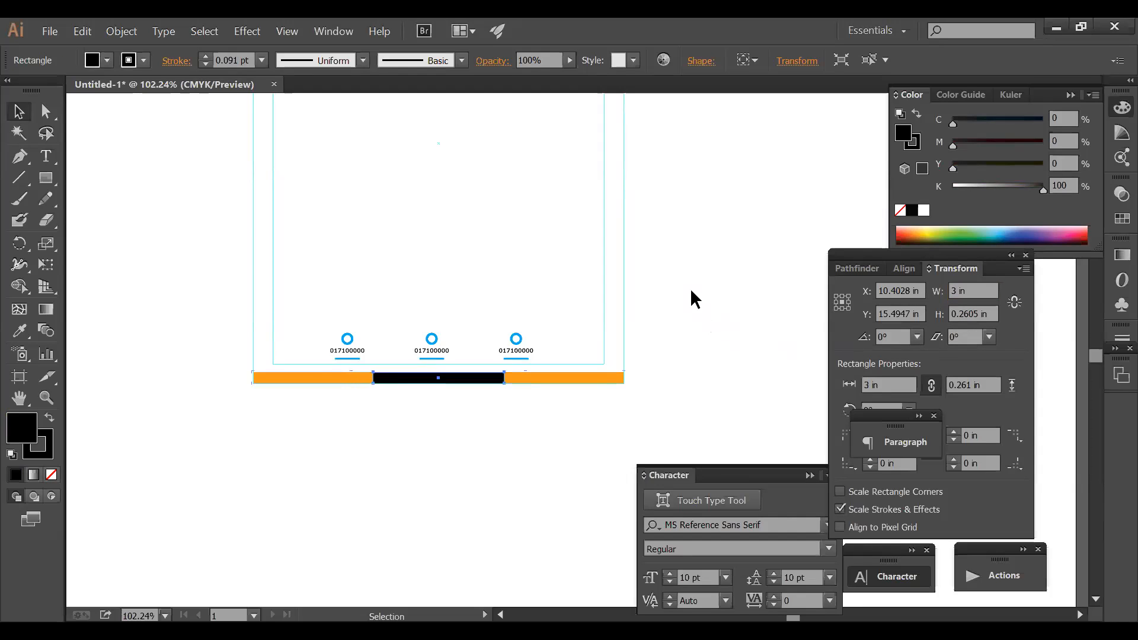
- Select and deselect the orange bar to check its size
{"action": "left_click", "coordinate": [711, 335]}
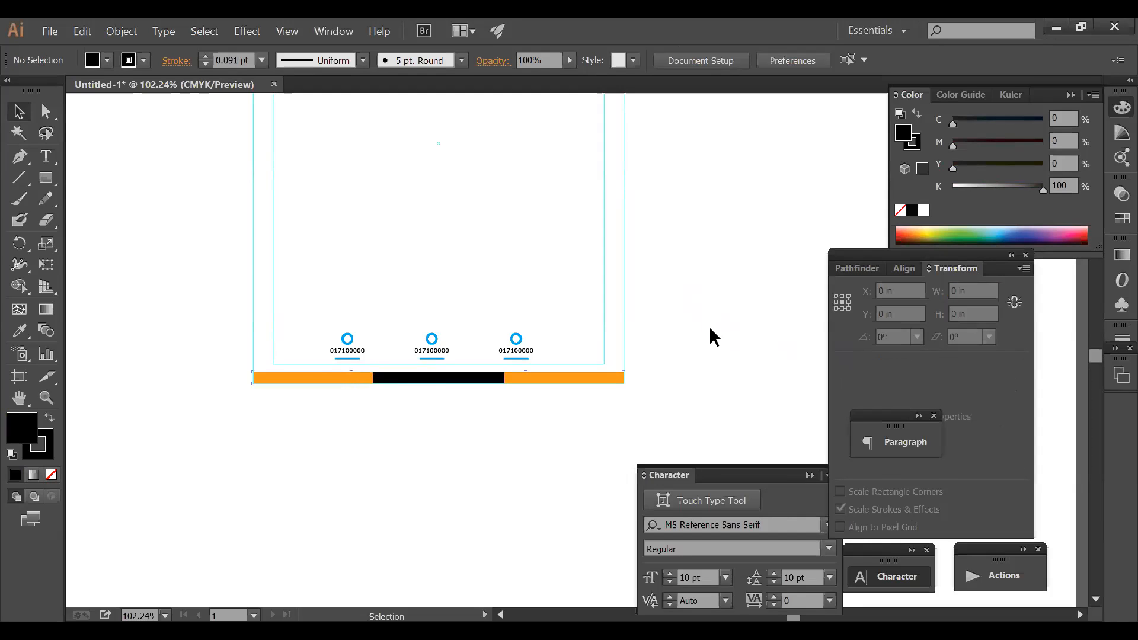
{"action": "left_click", "coordinate": [574, 375]}
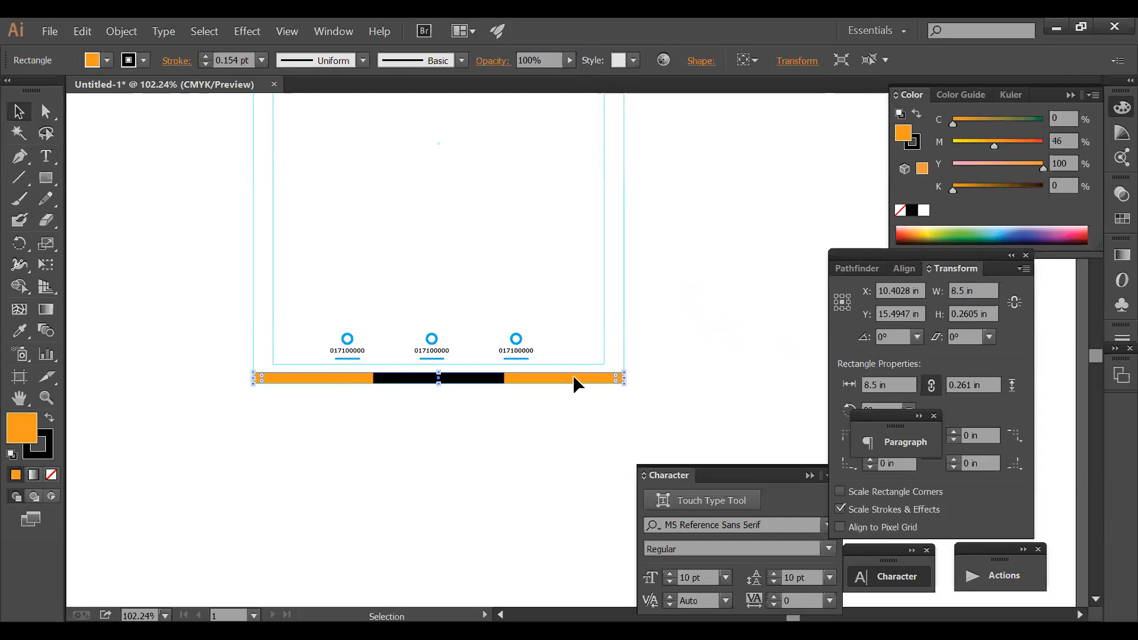
{"action": "left_click", "coordinate": [564, 406]}
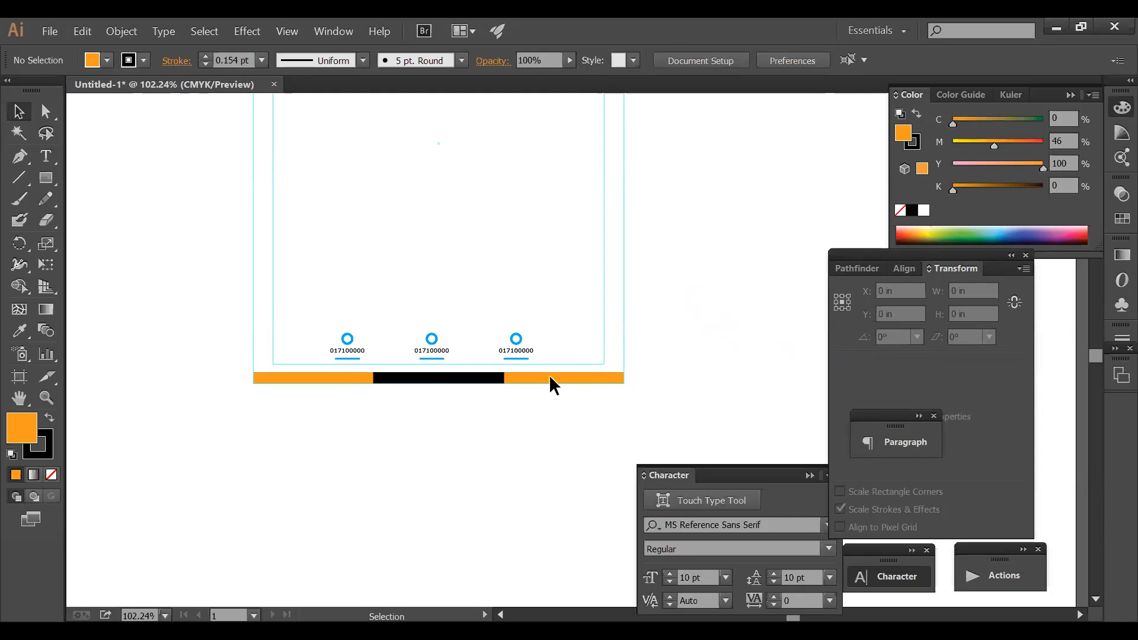
{"action": "left_click", "coordinate": [553, 380]}
{"action": "left_click", "coordinate": [535, 407]}
- Make the header rectangle taller, about 3.43 in
{"action": "scroll", "coordinate": [510, 205], "scroll_direction": "up", "scroll_amount": 5}
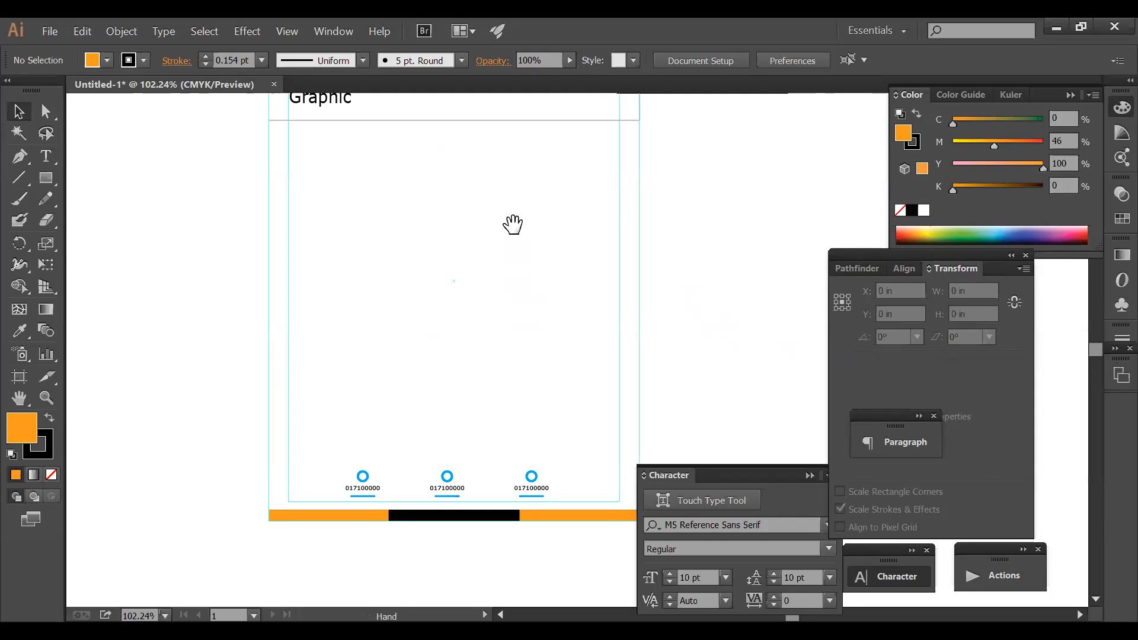
{"action": "left_click_drag", "start_coordinate": [708, 254], "coordinate": [571, 138]}
{"action": "left_click", "coordinate": [550, 260]}
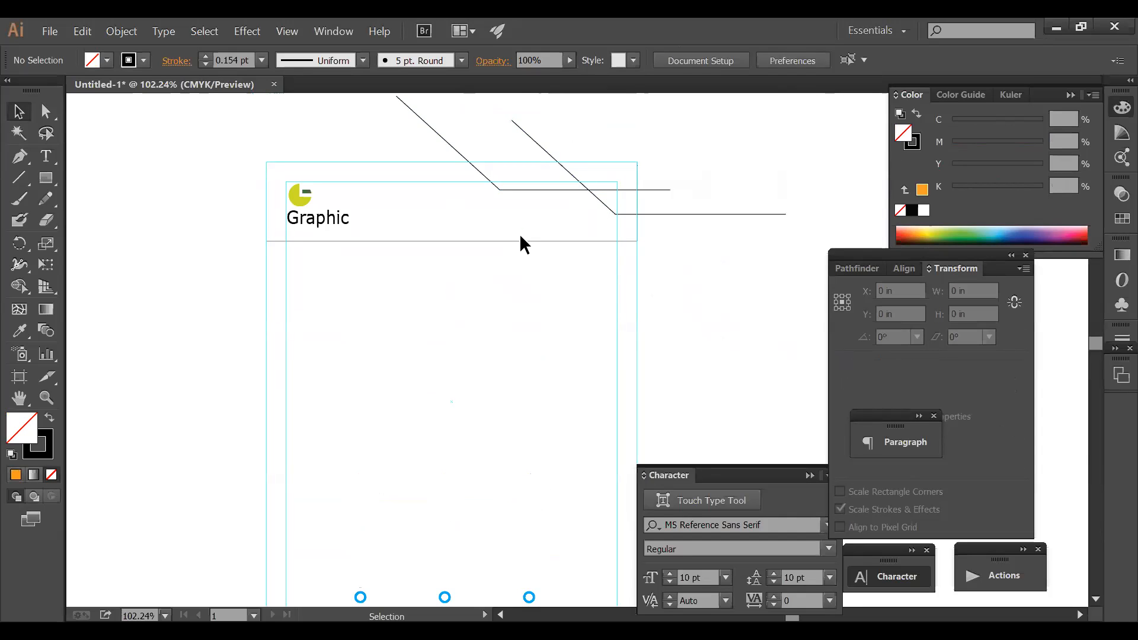
{"action": "left_click", "coordinate": [457, 241]}
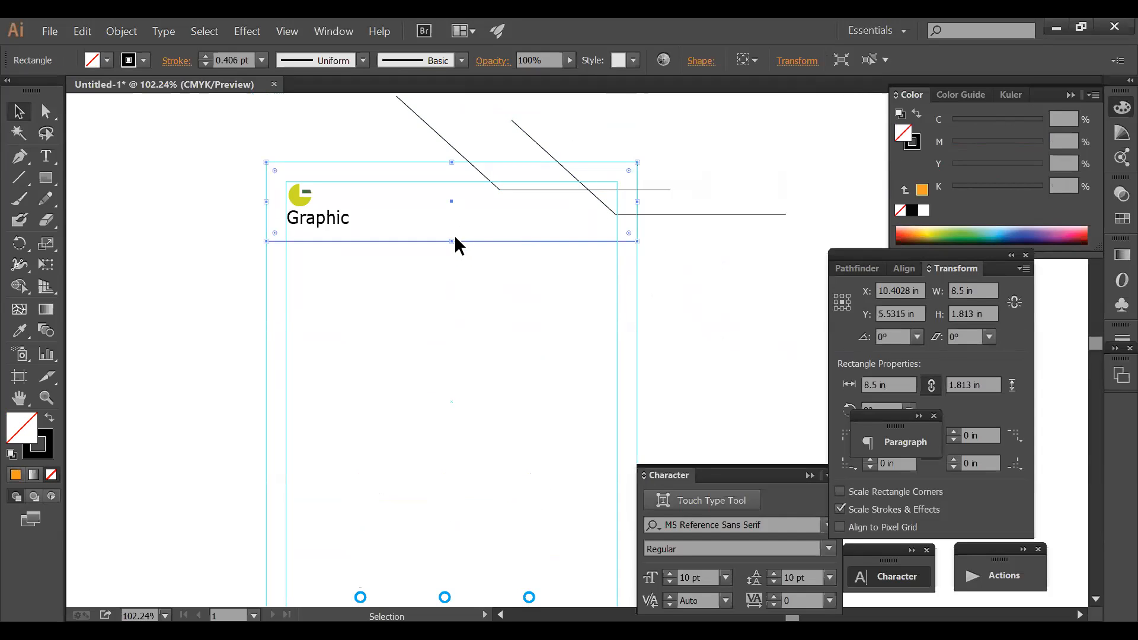
{"action": "left_click_drag", "start_coordinate": [456, 241], "coordinate": [452, 311]}
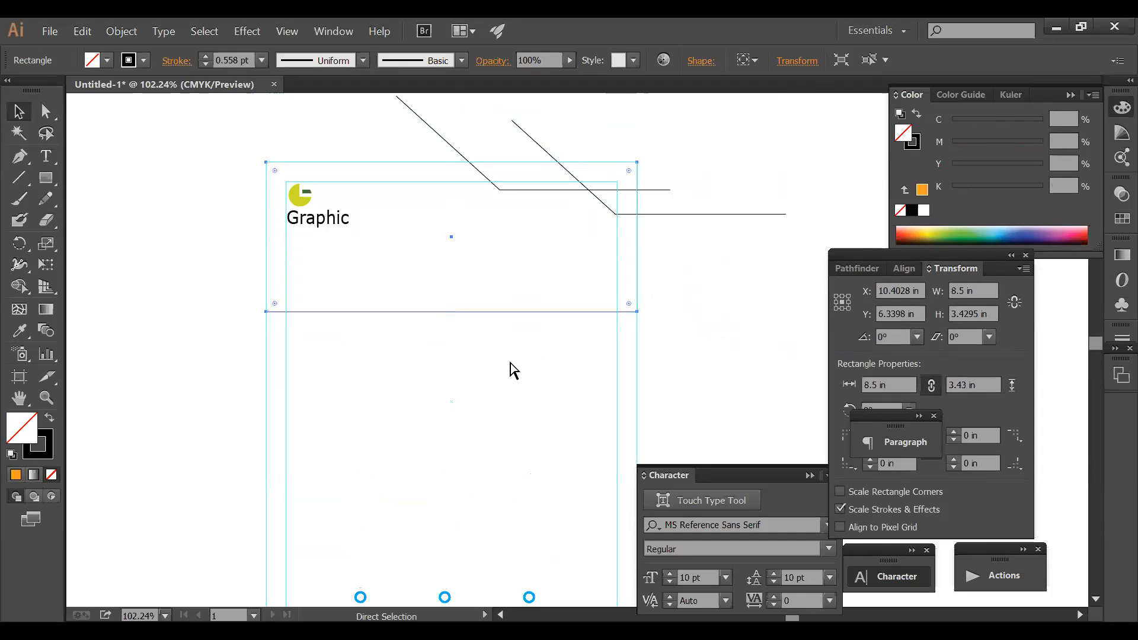
{"action": "left_click", "coordinate": [513, 367]}
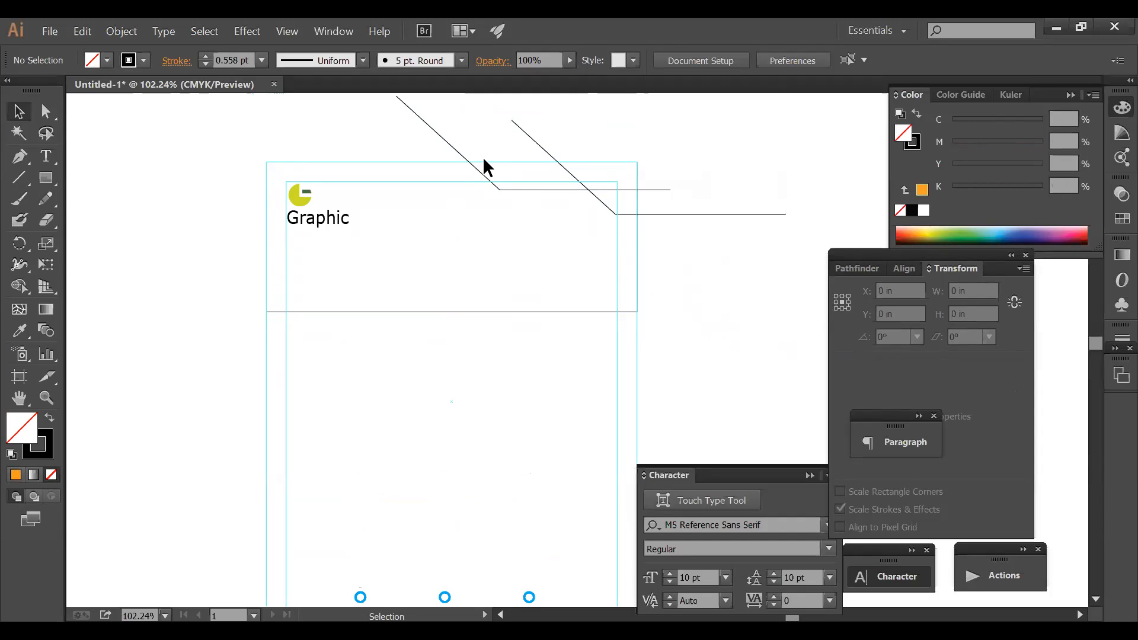
- Delete the right-hand angled line and reveal all hidden objects with Show All
{"action": "left_click_drag", "start_coordinate": [498, 228], "coordinate": [673, 276]}
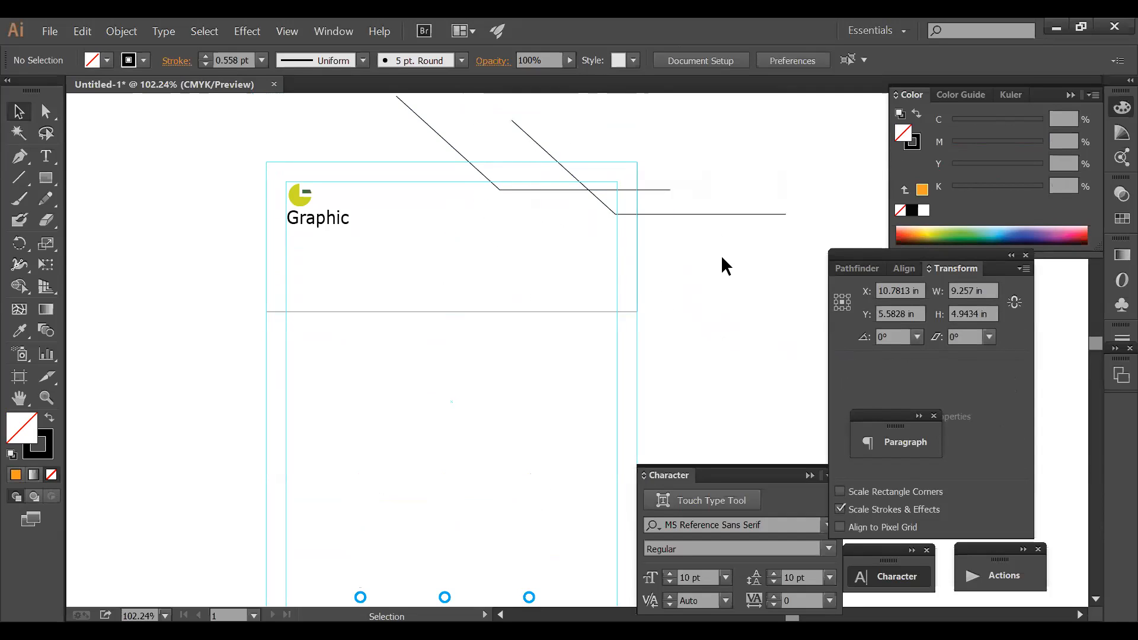
{"action": "key", "text": "Delete"}
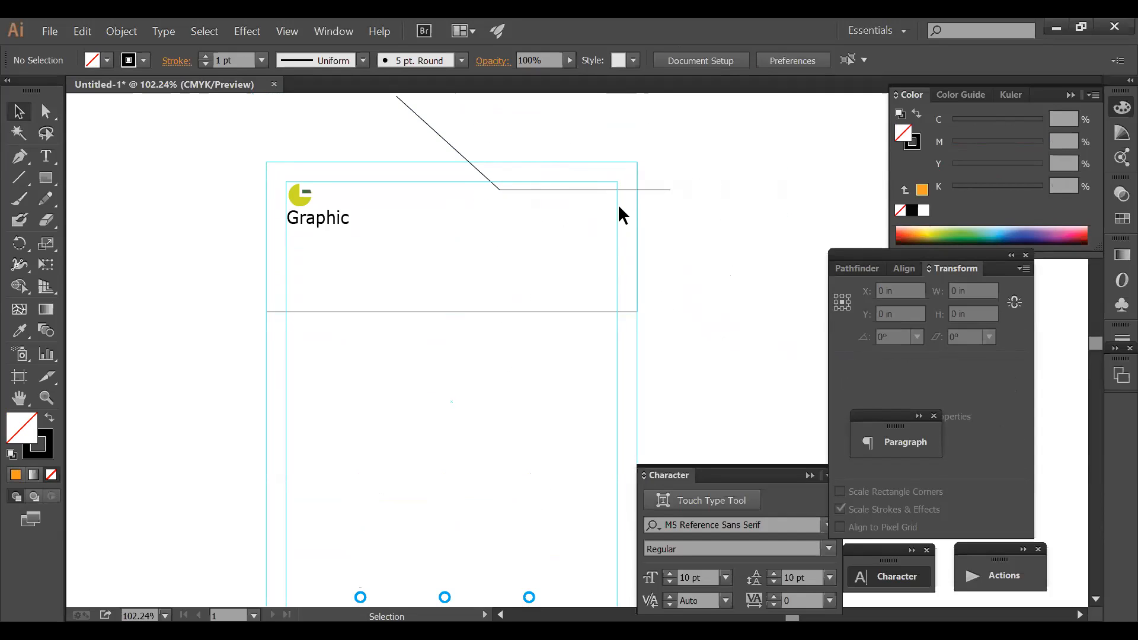
{"action": "left_click_drag", "start_coordinate": [690, 264], "coordinate": [520, 147]}
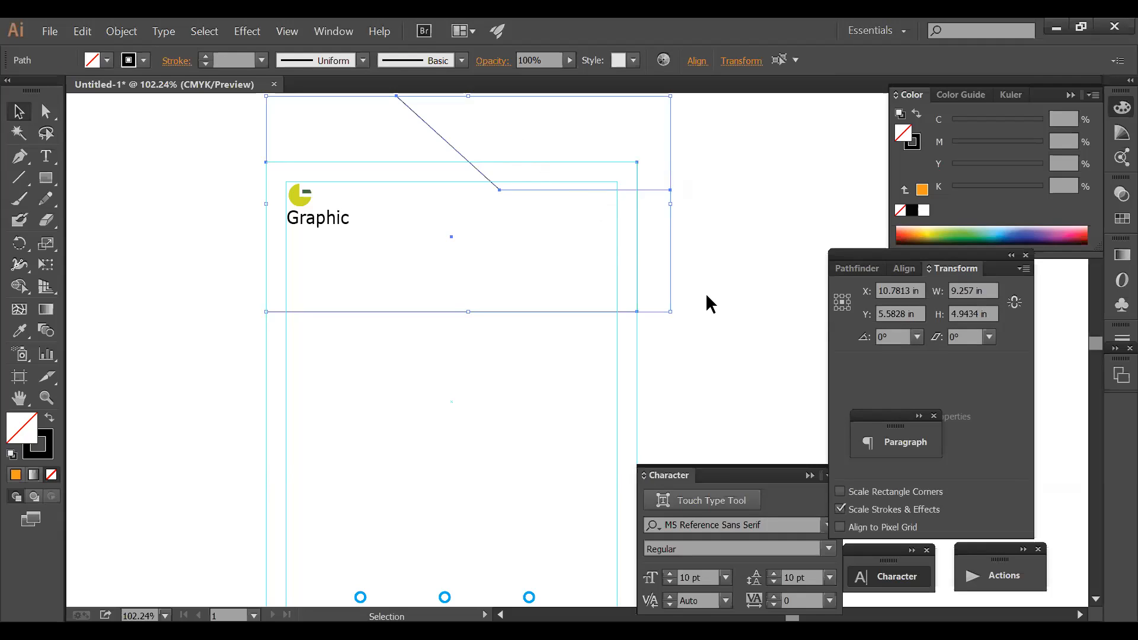
{"action": "left_click", "coordinate": [642, 339]}
{"action": "key", "text": "ctrl+alt+3"}
{"action": "left_click", "coordinate": [662, 350]}
{"action": "left_click_drag", "start_coordinate": [624, 311], "coordinate": [632, 370]}
{"action": "key", "text": "ctrl+z"}
- Divide the angled line against the header with Pathfinder and select the slanted top piece
{"action": "left_click", "coordinate": [652, 190], "text": "shift"}
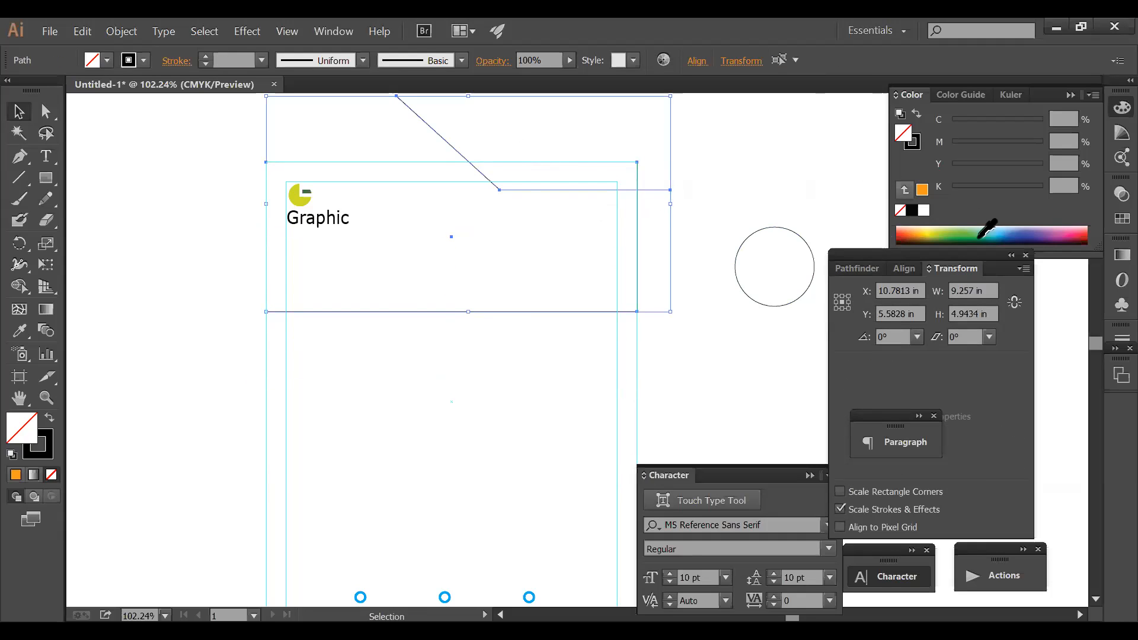
{"action": "left_click", "coordinate": [857, 268]}
{"action": "left_click", "coordinate": [847, 353]}
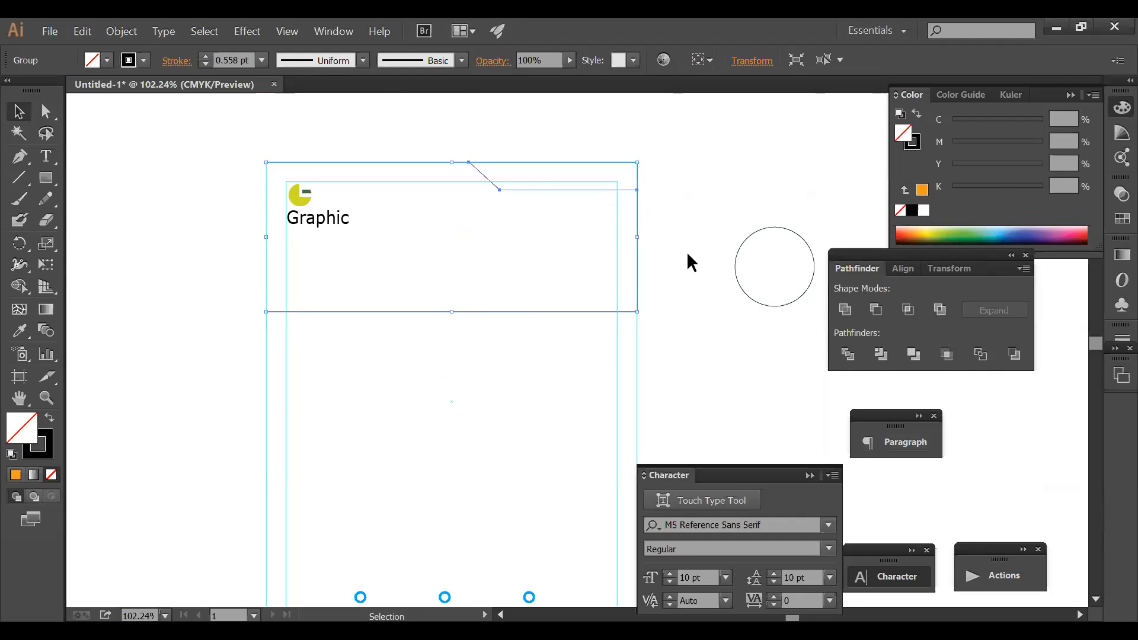
{"action": "left_click", "coordinate": [681, 211]}
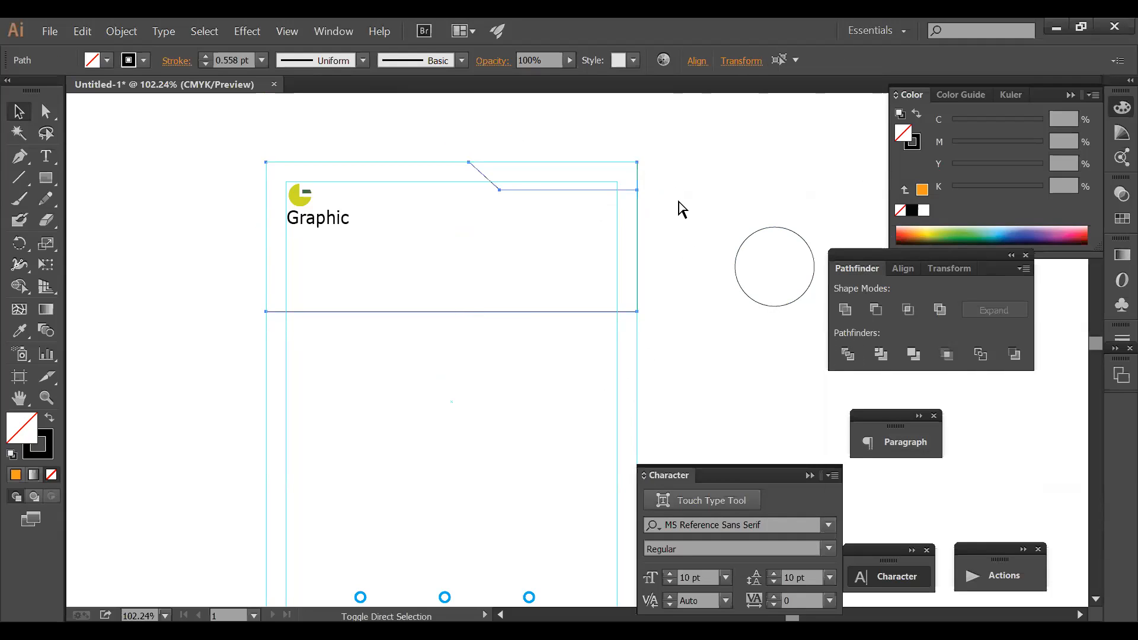
{"action": "left_click", "coordinate": [612, 312]}
{"action": "left_click", "coordinate": [612, 308]}
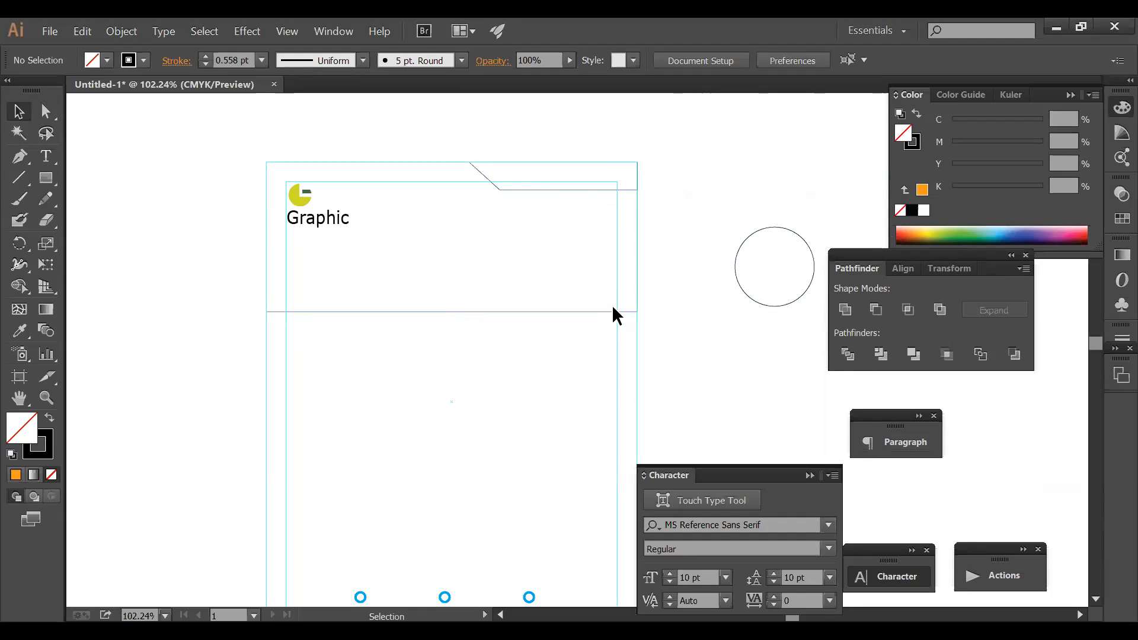
{"action": "left_click", "coordinate": [583, 190]}
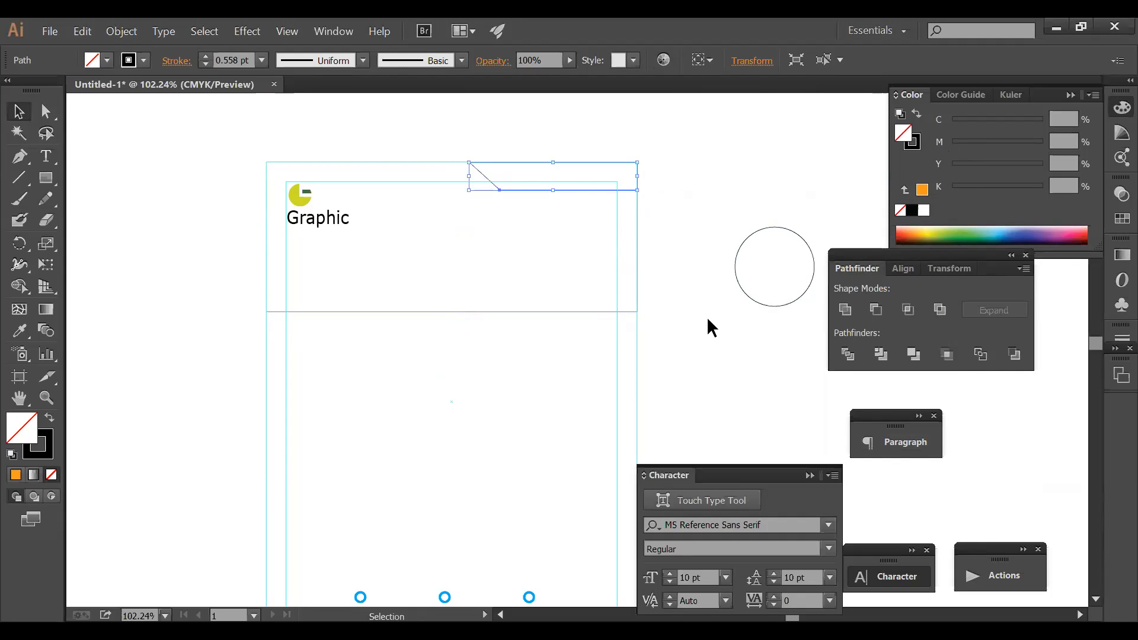
{"action": "scroll", "coordinate": [707, 320], "scroll_direction": "down", "scroll_amount": 3}
- Give the slanted piece the bottom bar's orange with the Eyedropper
{"action": "left_click", "coordinate": [19, 330]}
{"action": "left_click", "coordinate": [335, 550]}
{"action": "scroll", "coordinate": [477, 409], "scroll_direction": "up", "scroll_amount": 1}
{"action": "scroll", "coordinate": [477, 409], "scroll_direction": "up", "scroll_amount": 6}
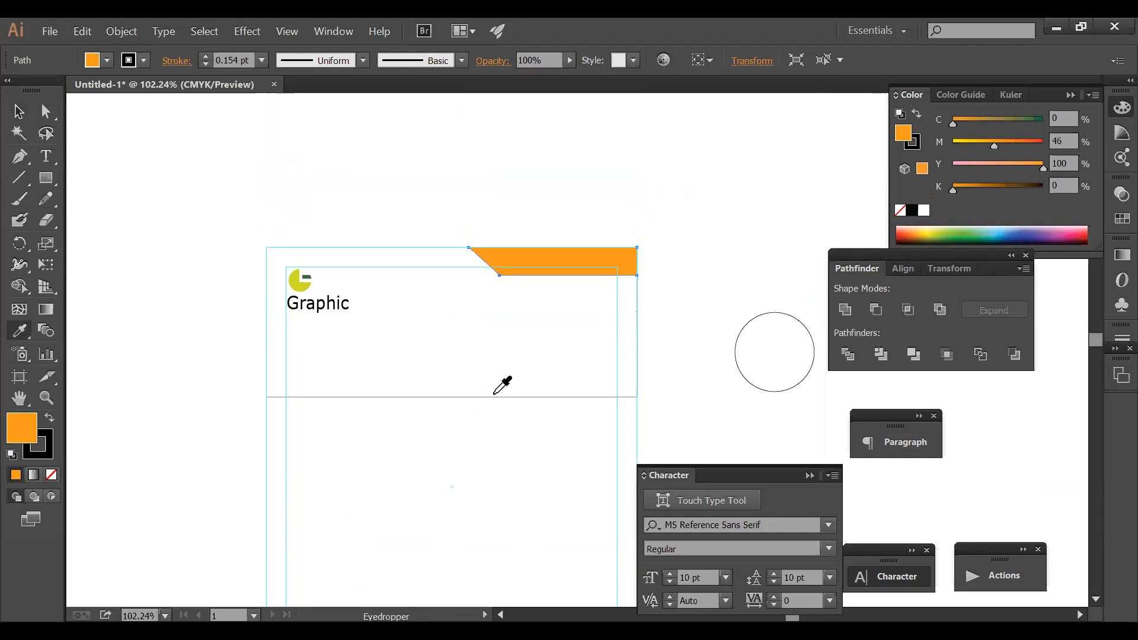
{"action": "left_click", "coordinate": [481, 202], "text": "ctrl"}
{"action": "left_click_drag", "start_coordinate": [251, 222], "coordinate": [767, 434]}
{"action": "left_click", "coordinate": [632, 375], "text": "ctrl+alt"}
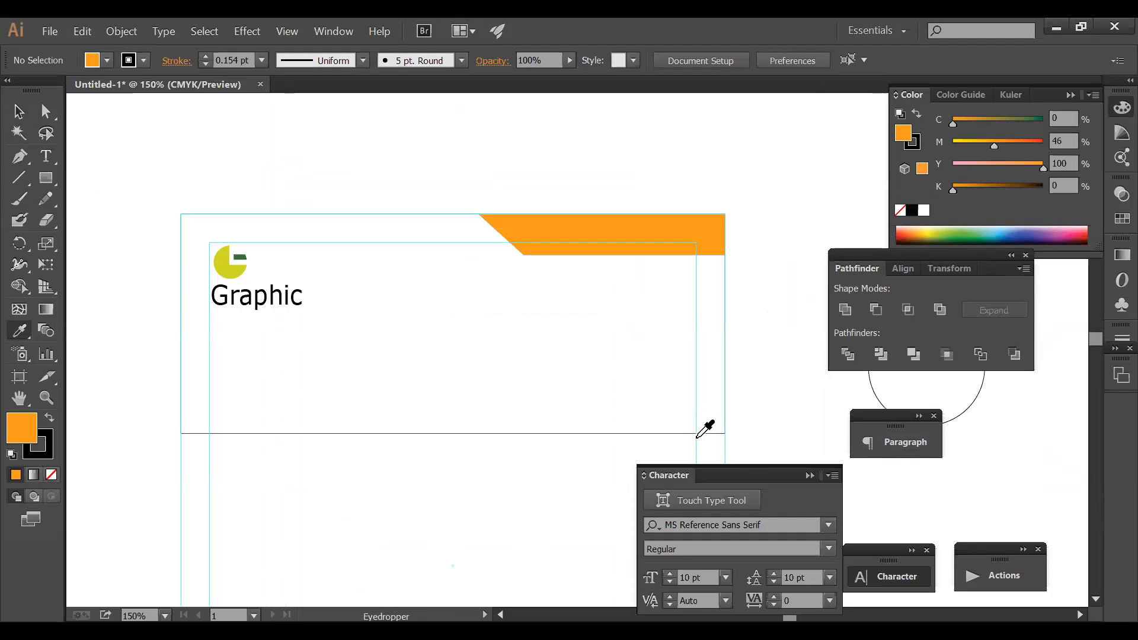
- Narrow the orange slanted copy from the left and stretch it downward
{"action": "left_click", "coordinate": [694, 434]}
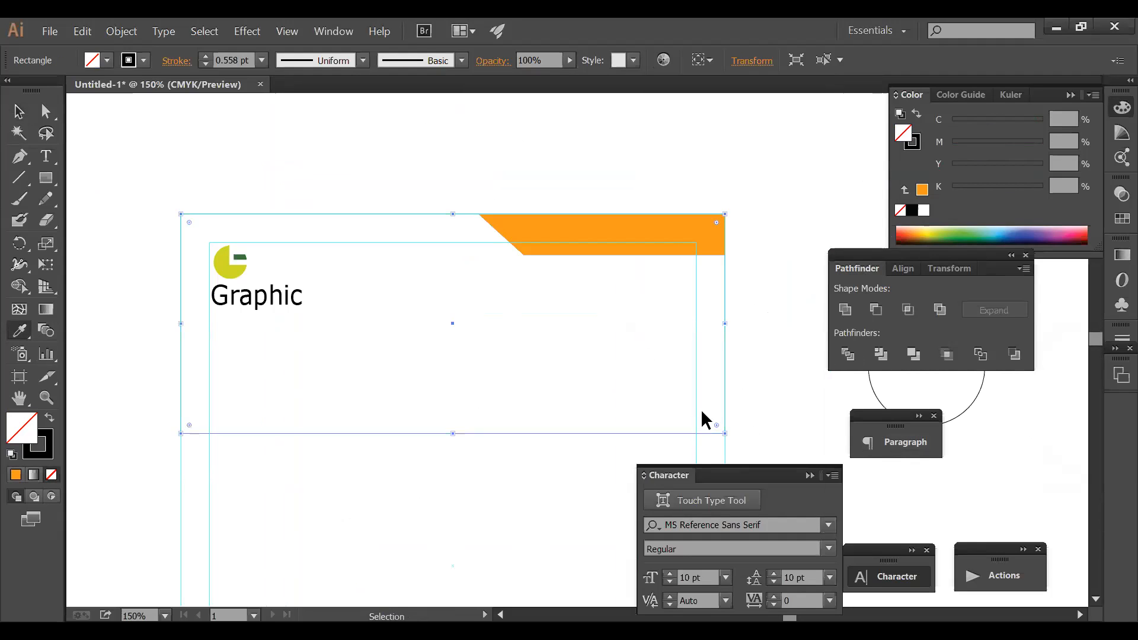
{"action": "left_click", "coordinate": [577, 253]}
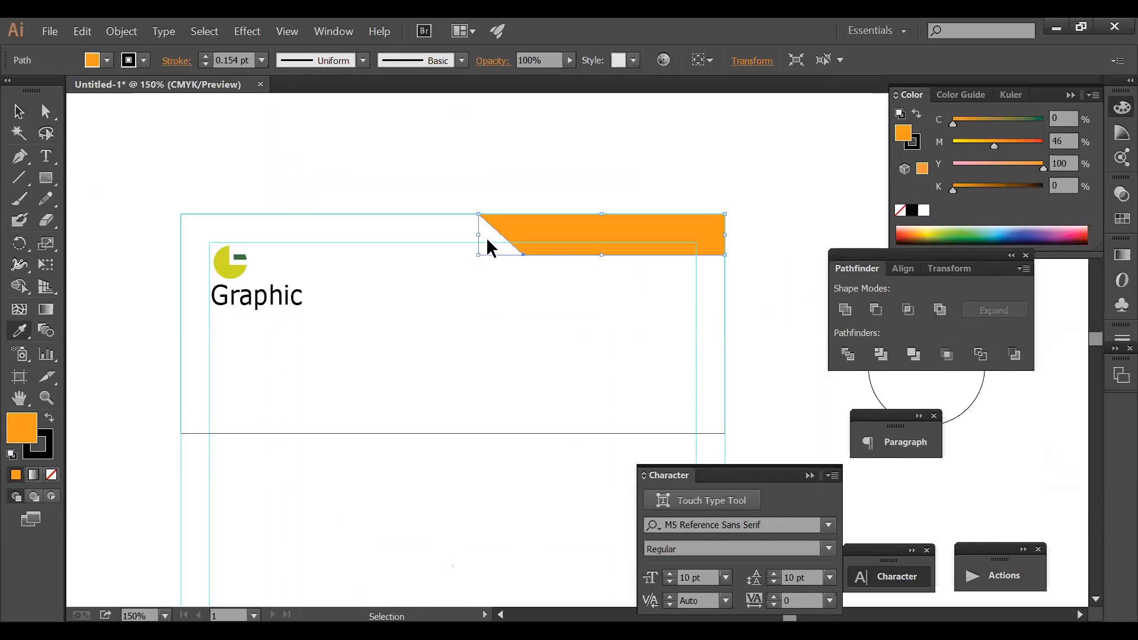
{"action": "left_click_drag", "start_coordinate": [479, 235], "coordinate": [548, 226]}
{"action": "left_click_drag", "start_coordinate": [640, 255], "coordinate": [637, 284]}
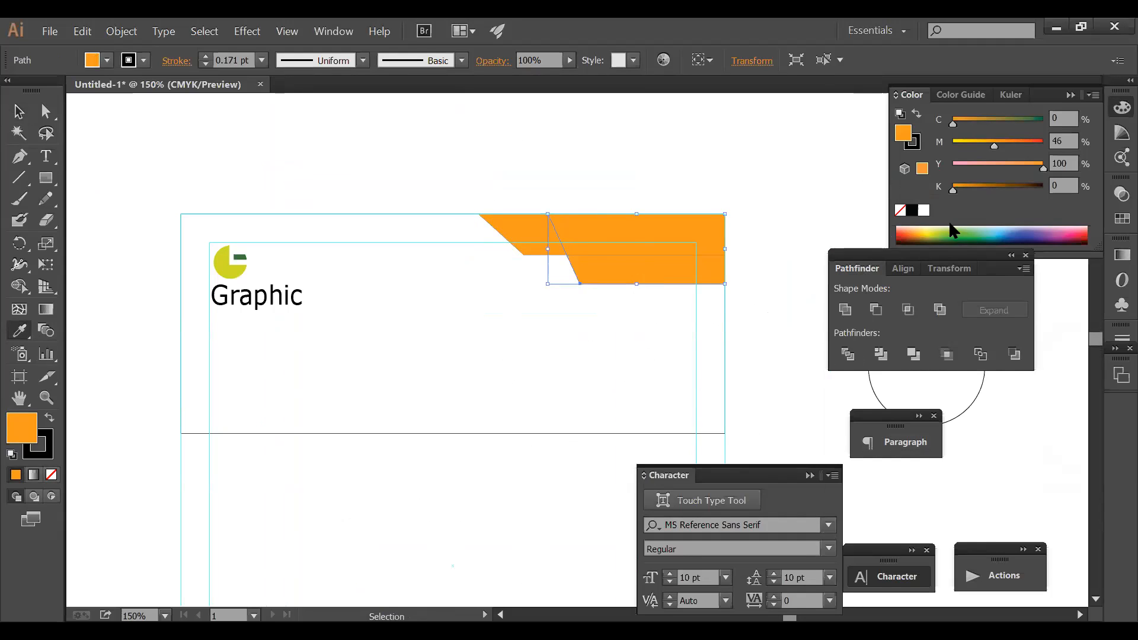
- Fill the copy black, bring it to front, and trim its bottom and left edges
{"action": "left_click", "coordinate": [911, 210]}
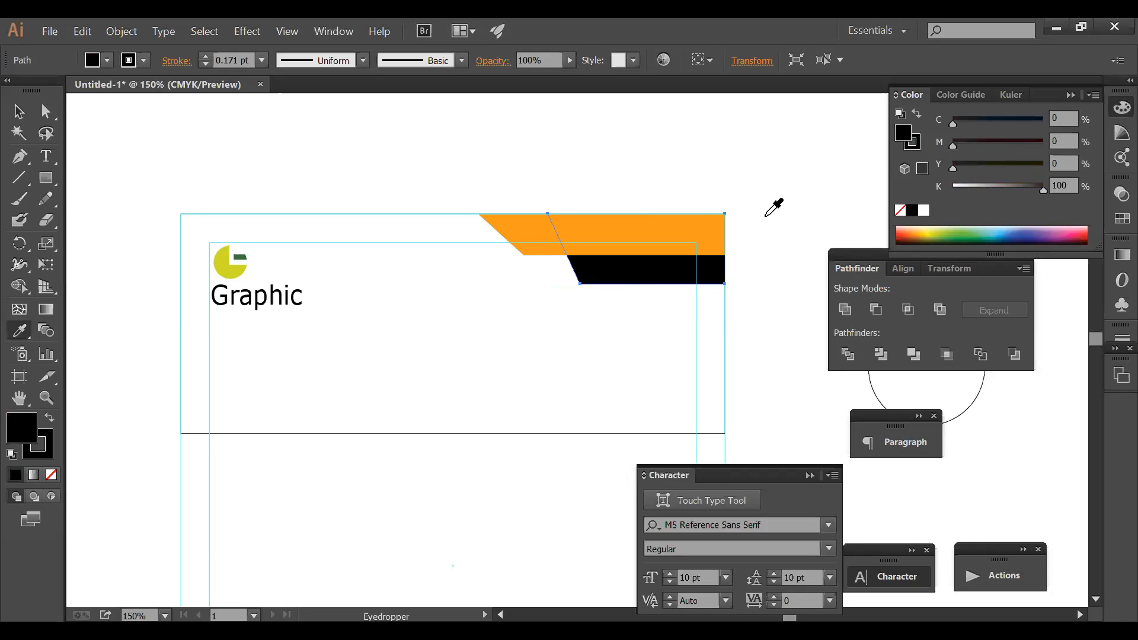
{"action": "key", "text": "ctrl+shift+bracketright"}
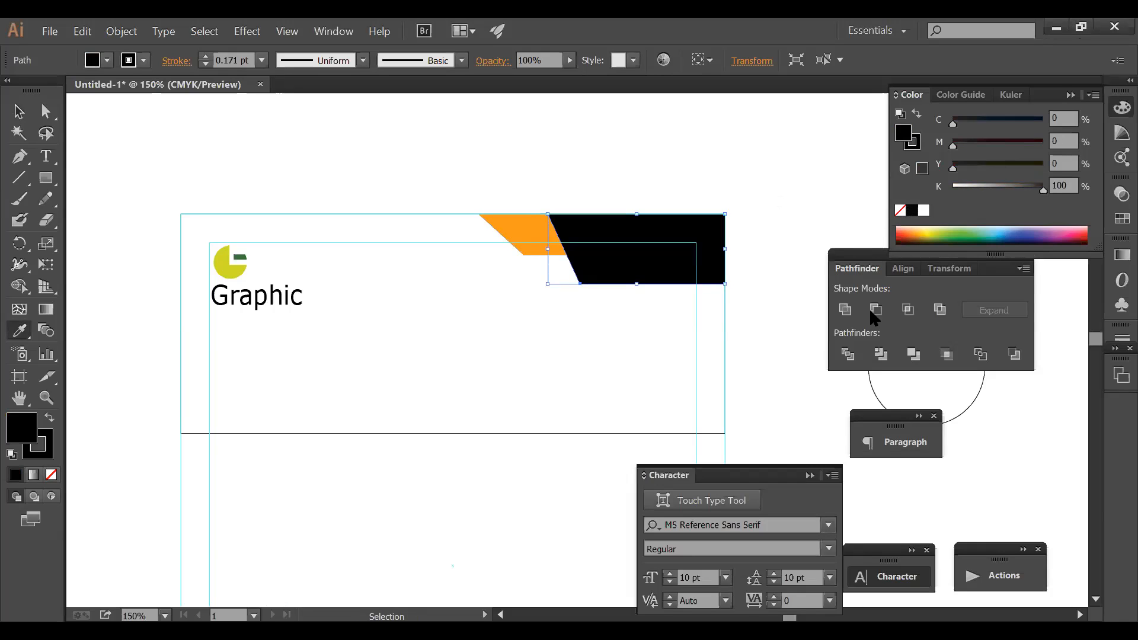
{"action": "mouse_move", "coordinate": [637, 284]}
{"action": "left_mouse_down"}
{"action": "mouse_move", "coordinate": [637, 268]}
{"action": "mouse_move", "coordinate": [616, 261]}
{"action": "mouse_move", "coordinate": [688, 266]}
{"action": "left_mouse_up"}
{"action": "left_click_drag", "start_coordinate": [615, 242], "coordinate": [608, 242]}
{"action": "left_click", "coordinate": [669, 171], "text": "ctrl"}
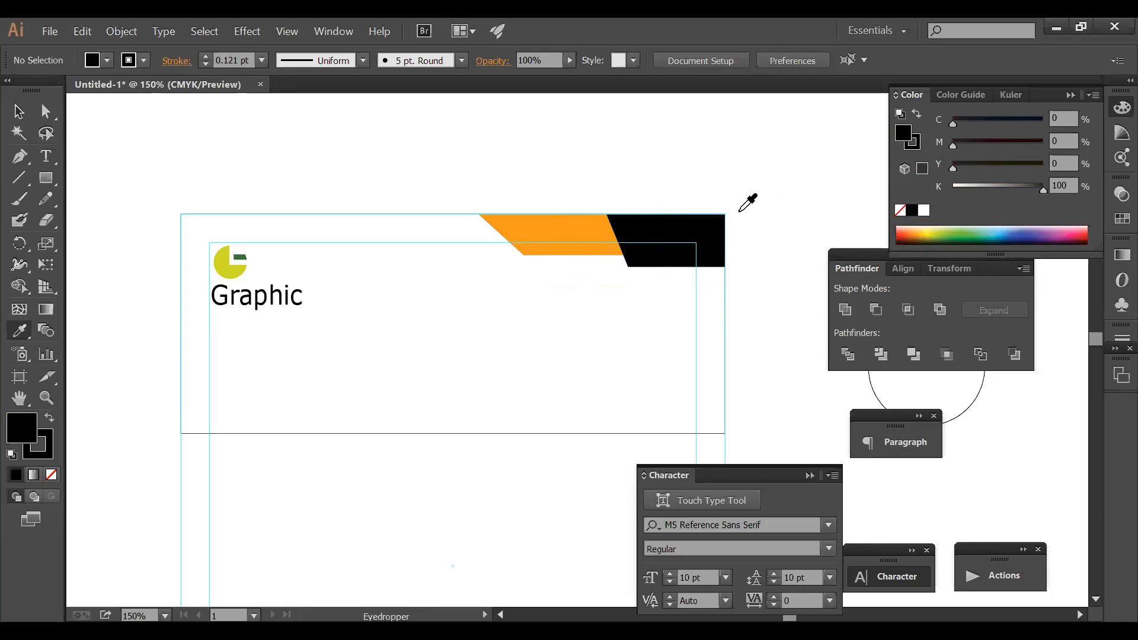
{"action": "key", "text": "space"}
- Draw a trial curve across the header with the Pen tool, then delete it
{"action": "key", "text": "ctrl"}
{"action": "left_click_drag", "start_coordinate": [431, 460], "coordinate": [407, 415]}
{"action": "left_click", "coordinate": [136, 242], "text": "ctrl"}
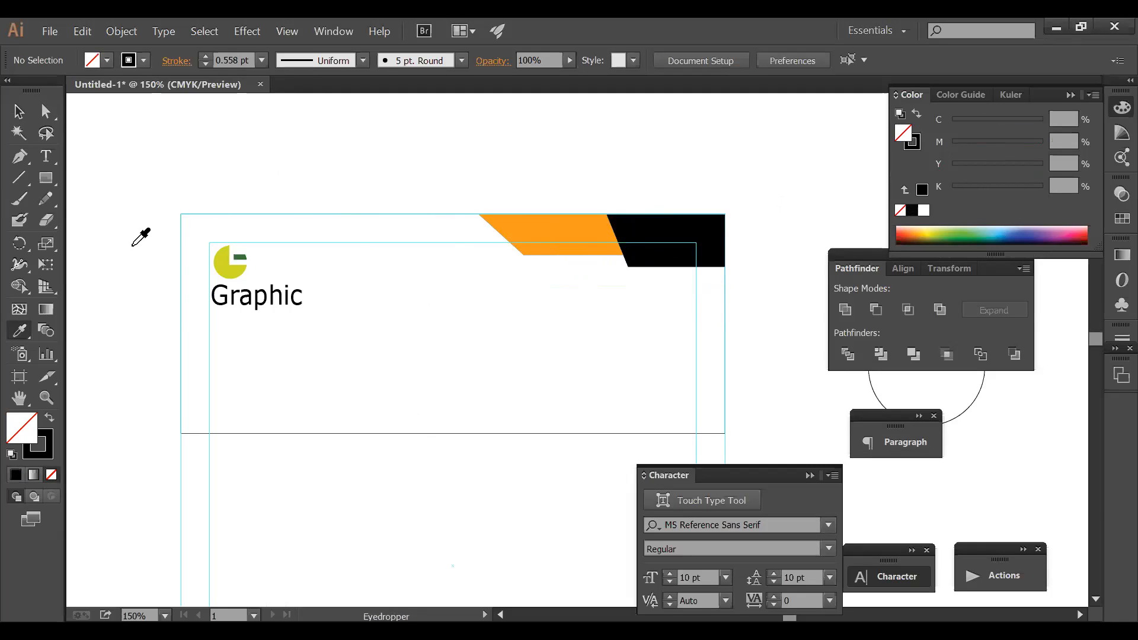
{"action": "left_click", "coordinate": [22, 159]}
{"action": "key", "text": "Tab"}
{"action": "left_click", "coordinate": [219, 169]}
{"action": "left_click_drag", "start_coordinate": [309, 249], "coordinate": [395, 228]}
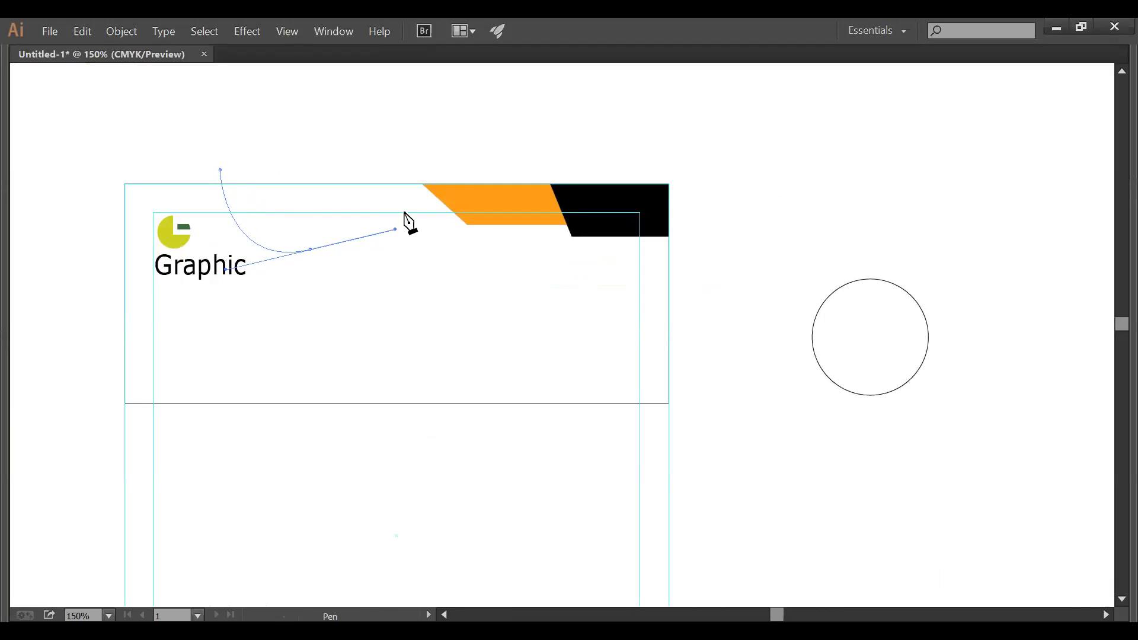
{"action": "left_click", "coordinate": [869, 190]}
{"action": "left_click_drag", "start_coordinate": [874, 194], "coordinate": [1034, 334]}
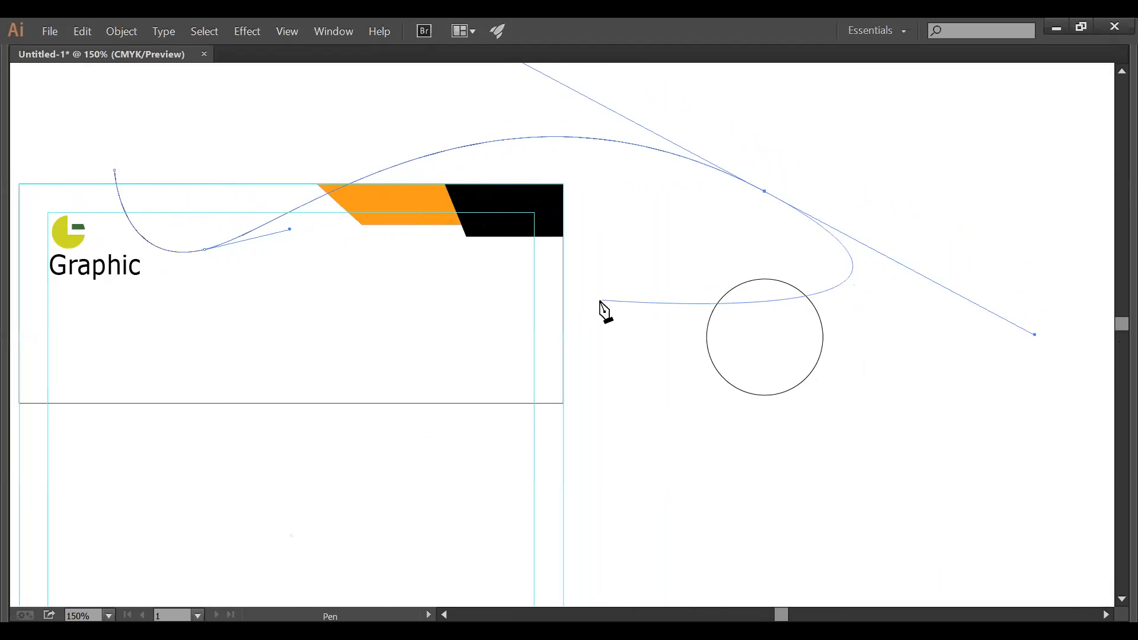
{"action": "left_click", "coordinate": [605, 289], "text": "ctrl+alt"}
{"action": "key", "text": "Delete"}
- Start a new S-curve above the logo, bending down toward the header
{"action": "key", "text": "p"}
{"action": "left_click", "coordinate": [212, 236]}
{"action": "left_click_drag", "start_coordinate": [281, 294], "coordinate": [341, 265]}
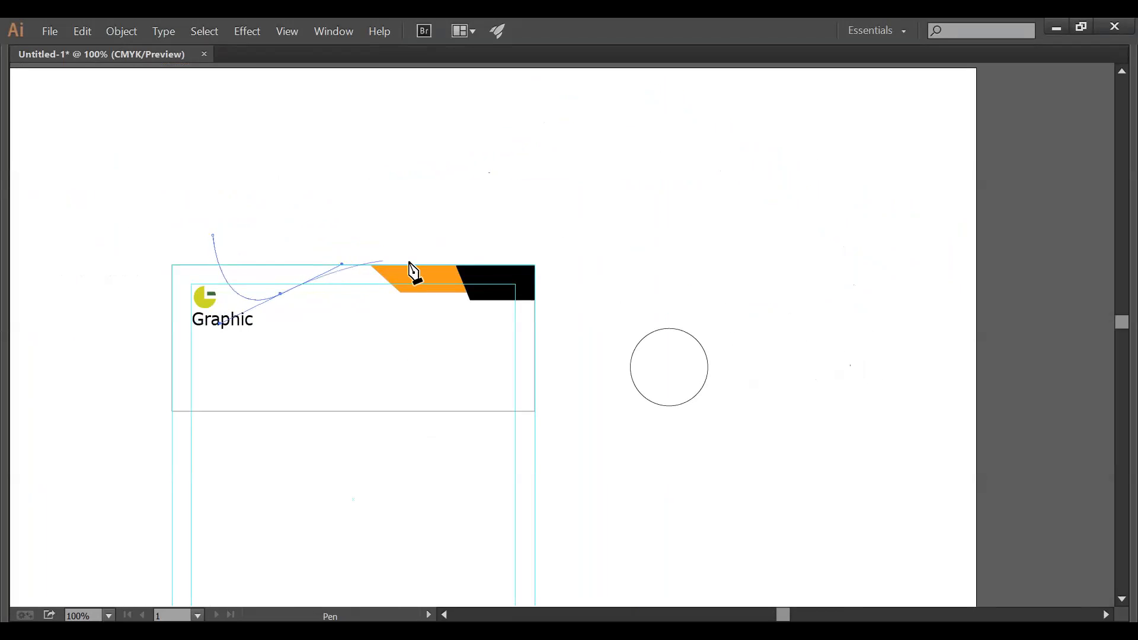
{"action": "left_click_drag", "start_coordinate": [438, 220], "coordinate": [547, 228]}
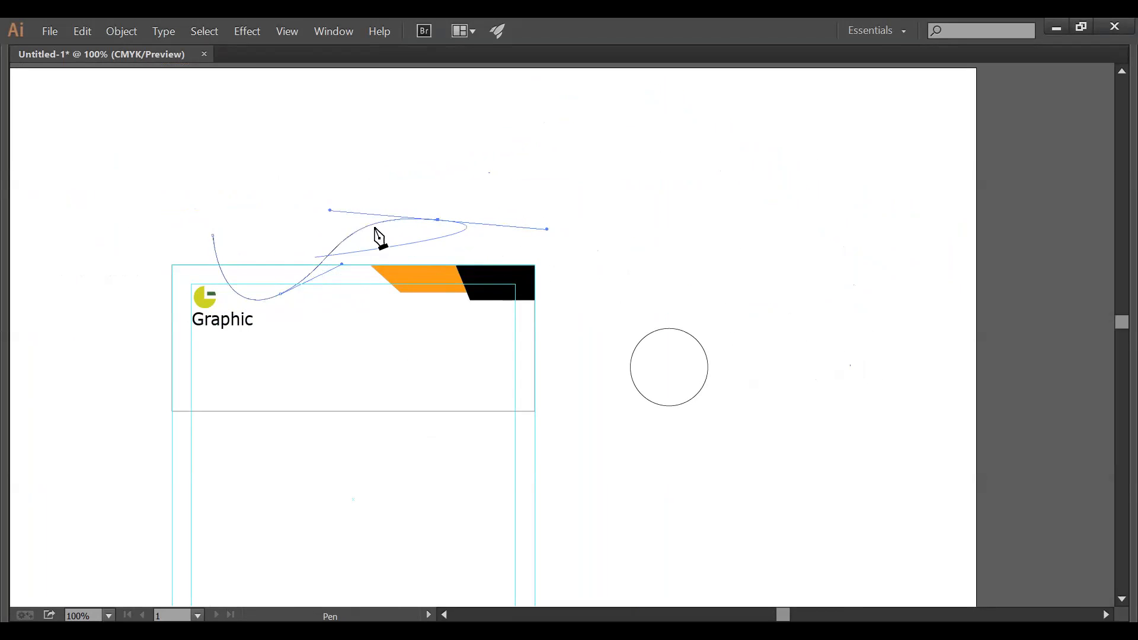
{"action": "key", "text": "v"}
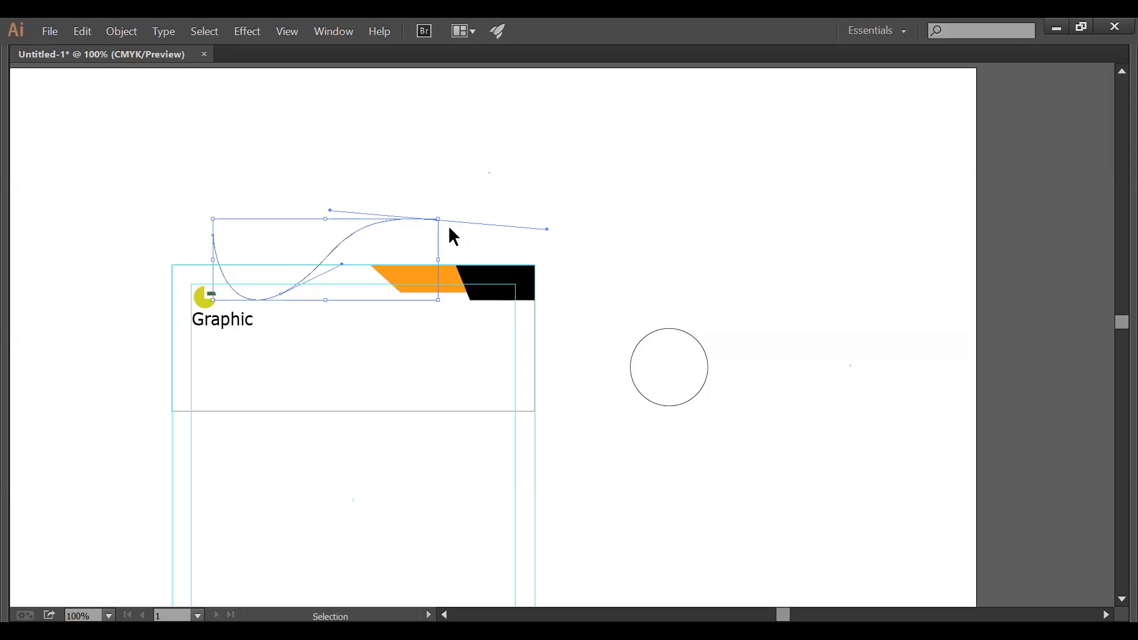
- Undo and redraw the curve's later anchors so it sweeps past the orange tab
{"action": "key", "text": "ctrl+z"}
{"action": "key", "text": "p"}
{"action": "left_click_drag", "start_coordinate": [686, 253], "coordinate": [853, 351]}
{"action": "key", "text": "v"}
{"action": "key", "text": "p"}
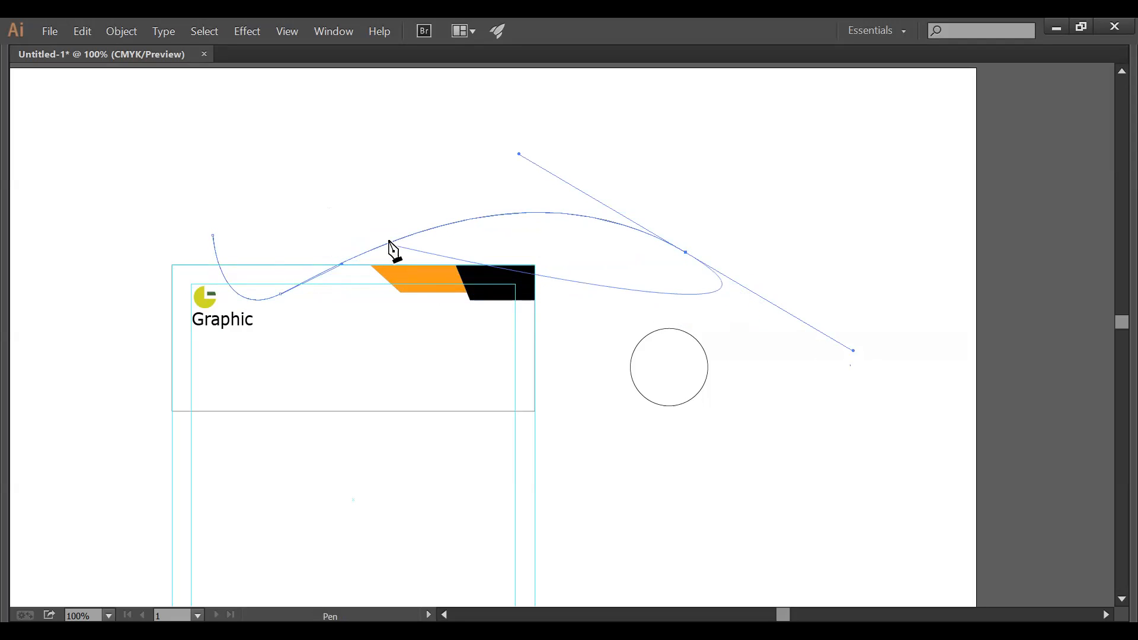
{"action": "key", "text": "v"}
{"action": "key", "text": "ctrl+z"}
{"action": "key", "text": "ctrl+z"}
{"action": "key", "text": "p"}
{"action": "left_click_drag", "start_coordinate": [294, 287], "coordinate": [406, 261]}
{"action": "left_click_drag", "start_coordinate": [760, 338], "coordinate": [867, 539]}
{"action": "left_click", "coordinate": [830, 279], "text": "ctrl"}
- Zoom in on the header and select both the header rectangle and the curve
{"action": "key", "text": "z"}
{"action": "left_click_drag", "start_coordinate": [157, 208], "coordinate": [639, 396]}
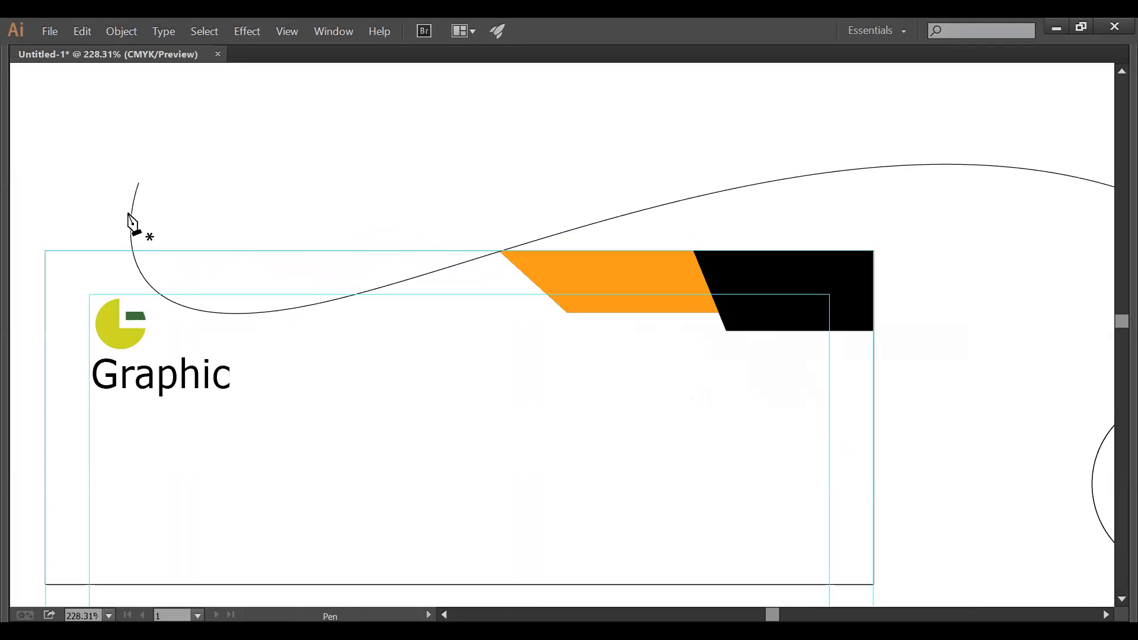
{"action": "key", "text": "Tab"}
{"action": "left_click", "coordinate": [20, 111]}
{"action": "key", "text": "Tab"}
{"action": "left_click", "coordinate": [253, 251]}
{"action": "left_click", "coordinate": [280, 309], "text": "shift"}
{"action": "key", "text": "Tab"}
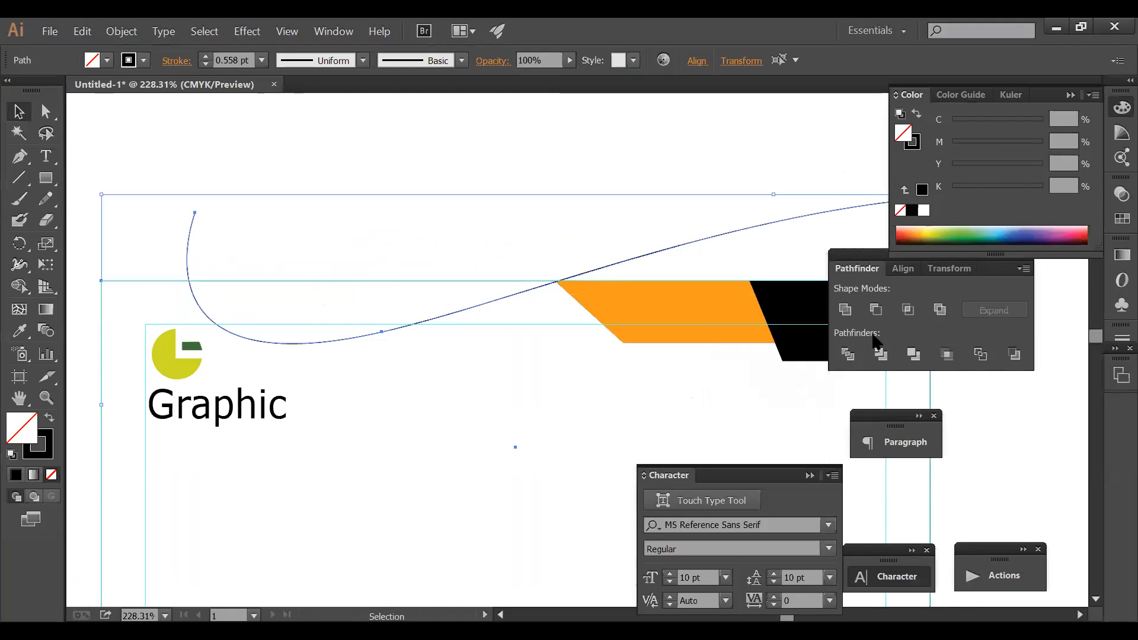
- Divide the header rectangle along the curve with Pathfinder
{"action": "left_click", "coordinate": [847, 354]}
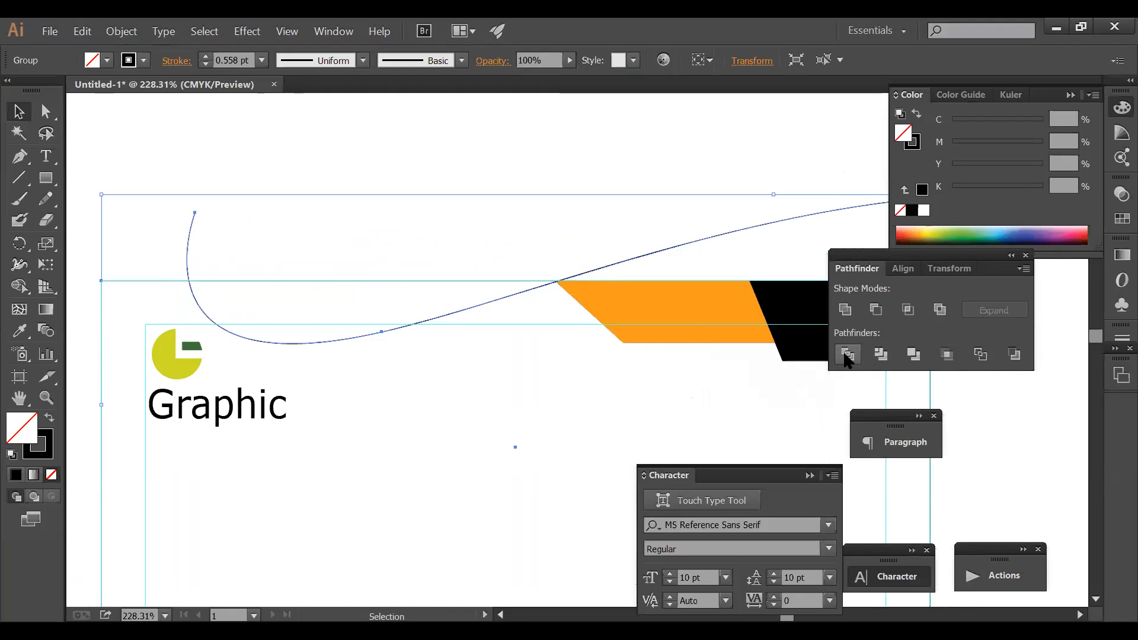
{"action": "left_click", "coordinate": [472, 229]}
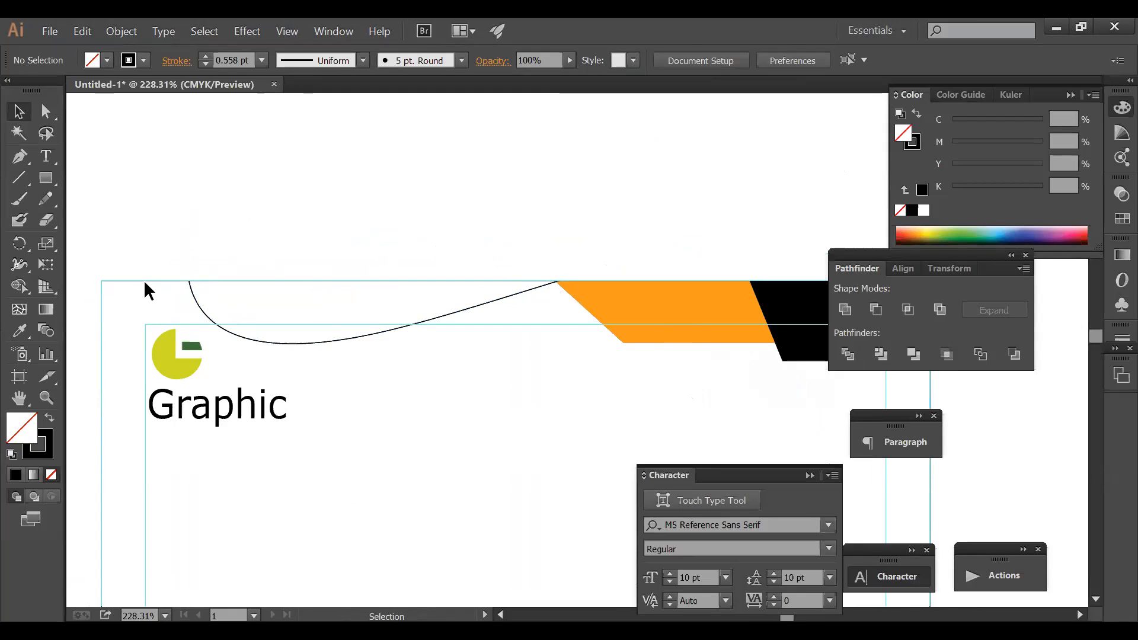
{"action": "left_click", "coordinate": [421, 336], "text": "ctrl+alt"}
{"action": "left_click", "coordinate": [421, 335], "text": "ctrl+alt"}
{"action": "left_click", "coordinate": [421, 335], "text": "ctrl+alt"}
{"action": "left_click_drag", "start_coordinate": [558, 375], "coordinate": [259, 241]}
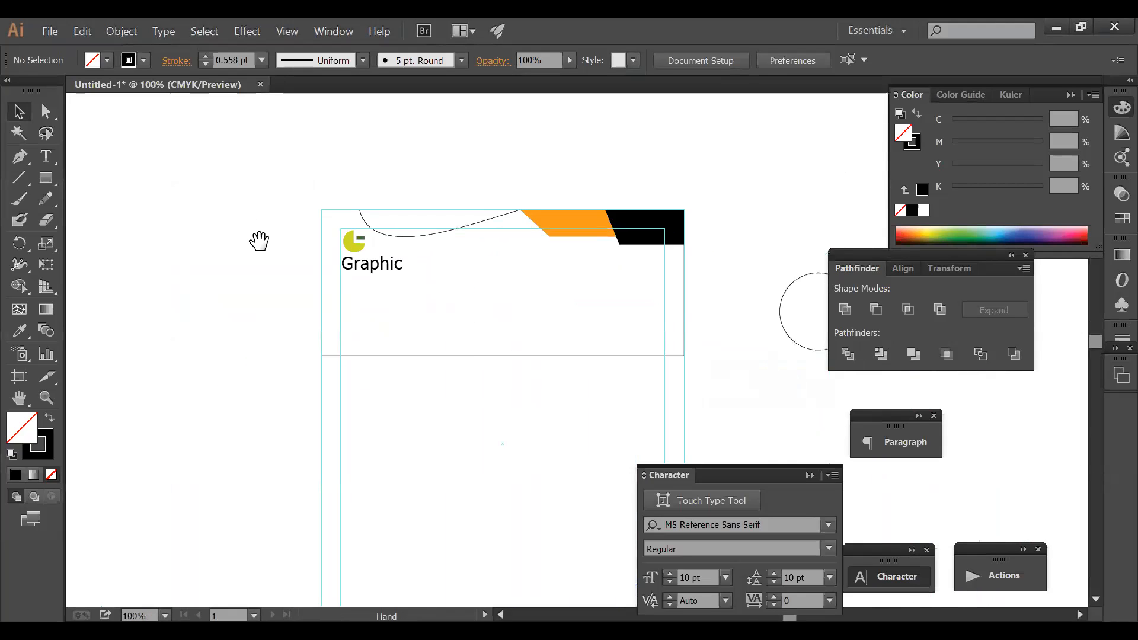
- Fill the top curved strip black, then eyedrop the tab's orange onto it
{"action": "left_click", "coordinate": [470, 356]}
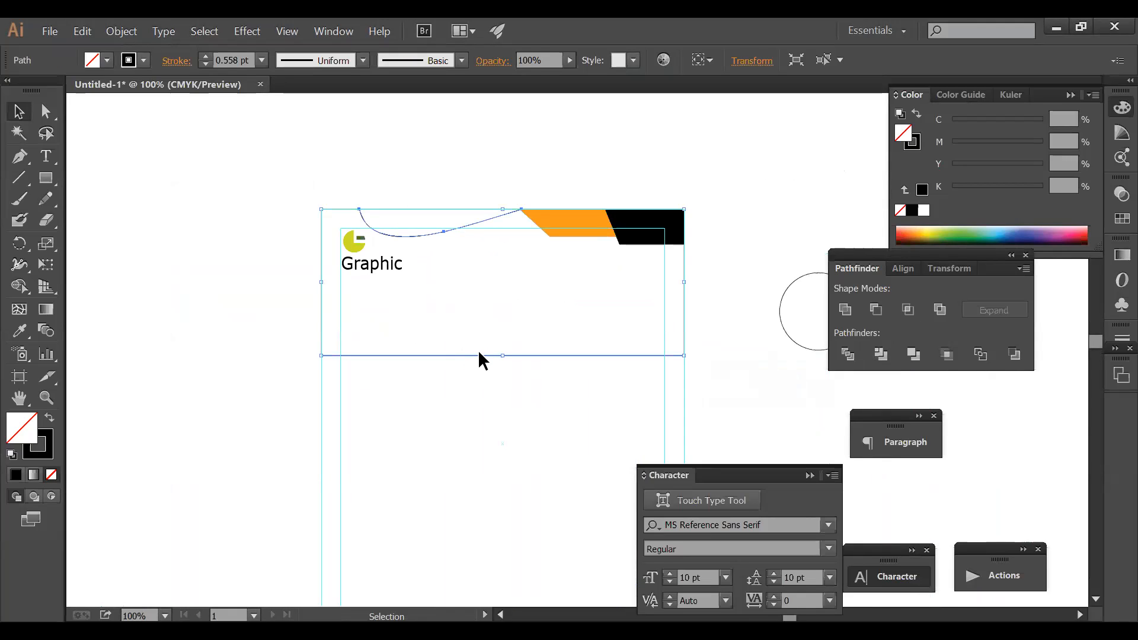
{"action": "left_click", "coordinate": [479, 349]}
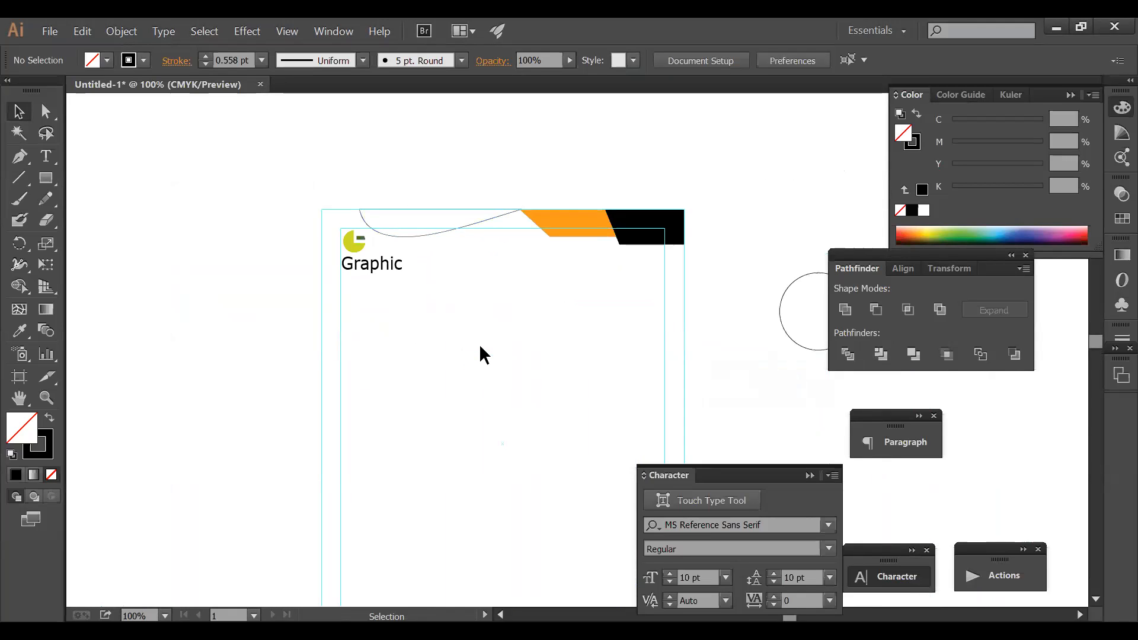
{"action": "left_click", "coordinate": [464, 227]}
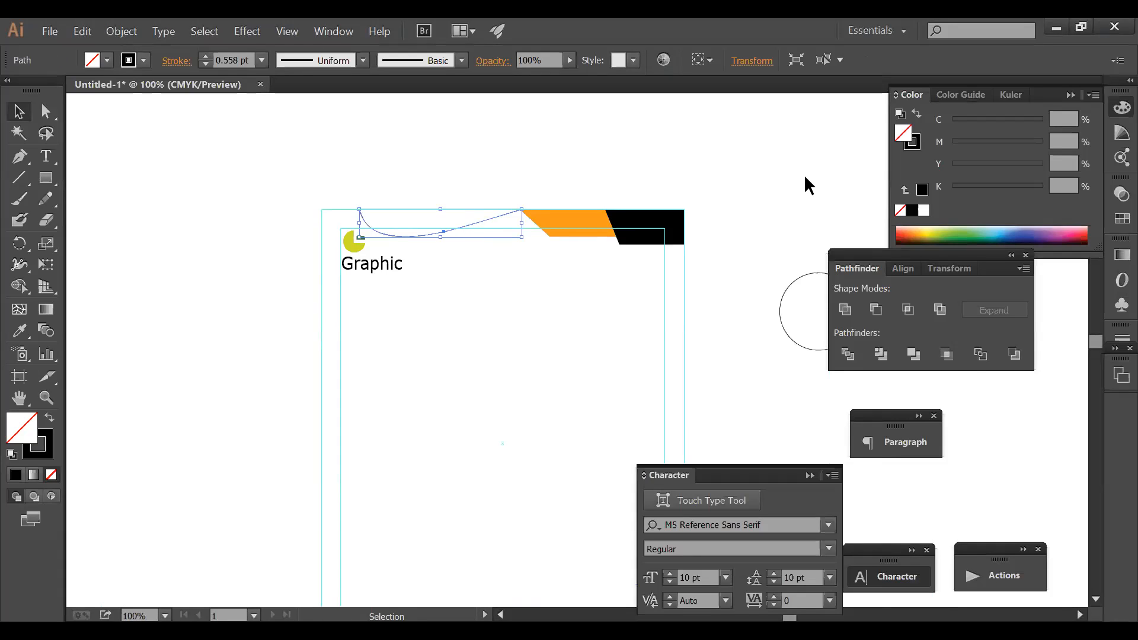
{"action": "left_click", "coordinate": [910, 210]}
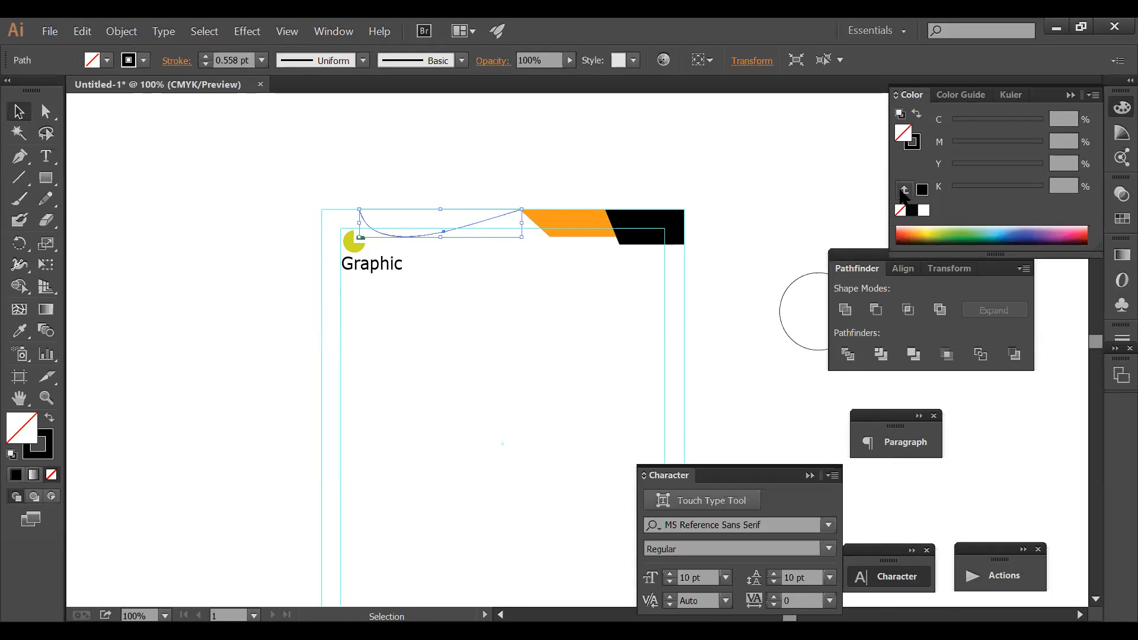
{"action": "left_click", "coordinate": [29, 327]}
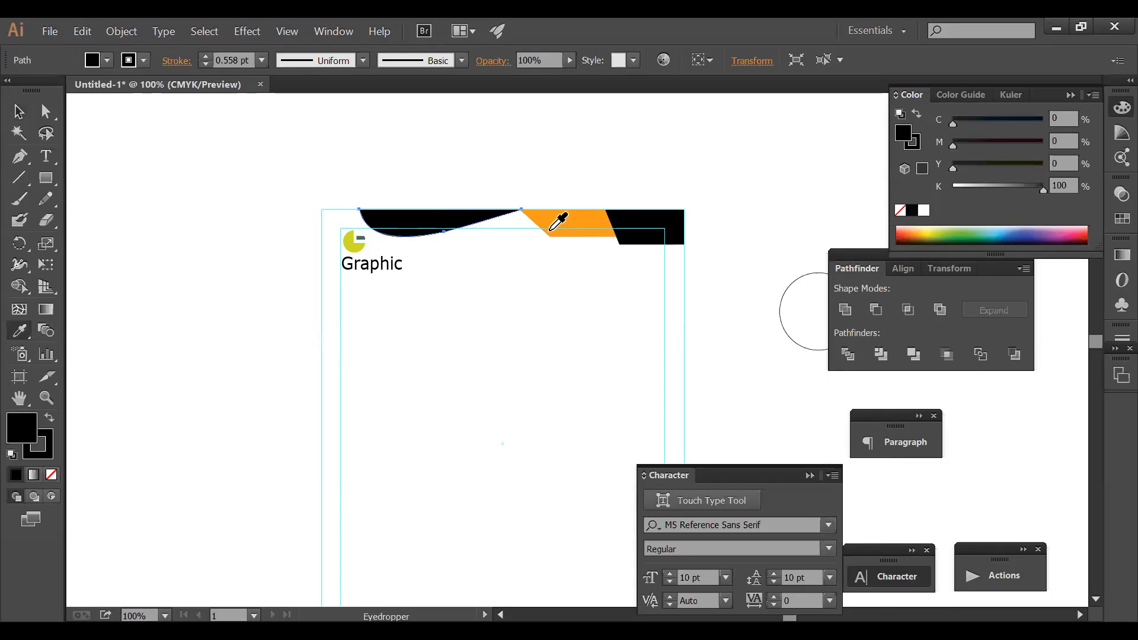
{"action": "left_click", "coordinate": [557, 219]}
{"action": "left_click", "coordinate": [542, 176], "text": "ctrl"}
{"action": "left_click_drag", "start_coordinate": [271, 193], "coordinate": [890, 320]}
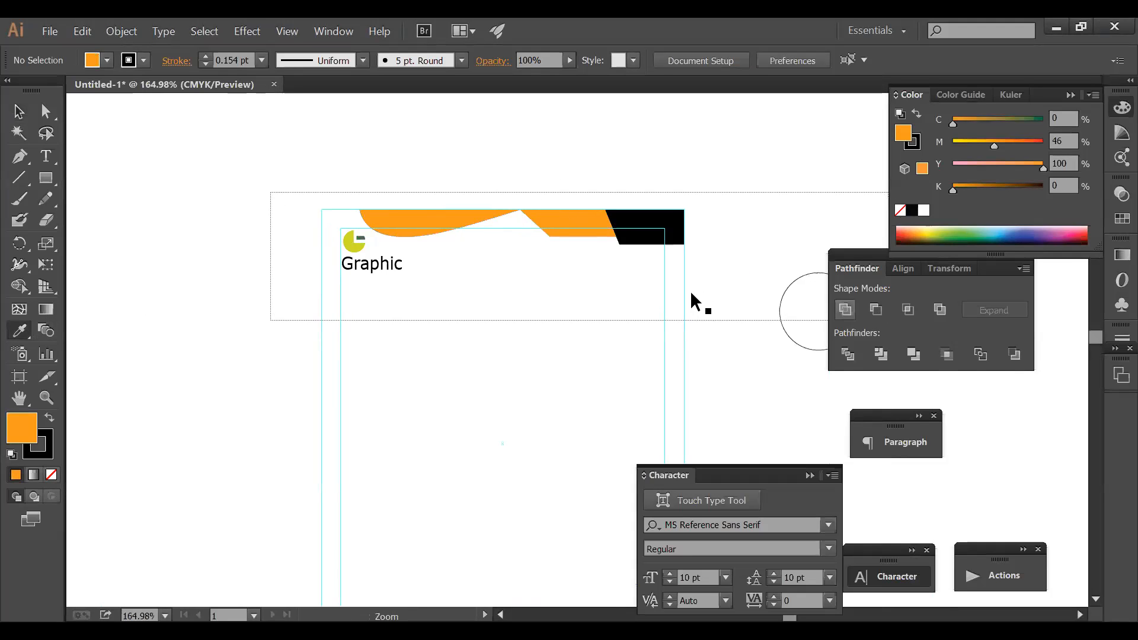
- Swap fills: make the orange trapezoid black and the right-hand black shape orange
{"action": "left_click_drag", "start_coordinate": [301, 238], "coordinate": [875, 403]}
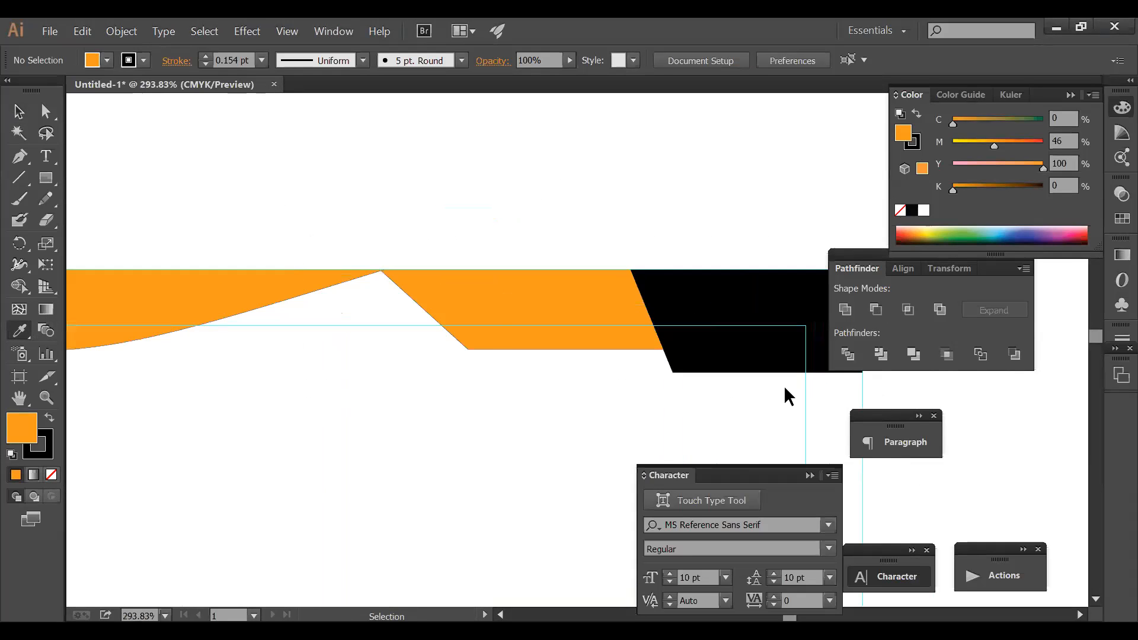
{"action": "left_click", "coordinate": [482, 320], "text": "ctrl"}
{"action": "left_click", "coordinate": [709, 297]}
{"action": "left_click", "coordinate": [315, 272]}
{"action": "left_click", "coordinate": [401, 229], "text": "ctrl"}
{"action": "left_click", "coordinate": [515, 310], "text": "ctrl"}
{"action": "left_click", "coordinate": [548, 353], "text": "ctrl+alt"}
{"action": "left_click", "coordinate": [548, 354], "text": "ctrl+alt"}
{"action": "left_click", "coordinate": [466, 301], "text": "ctrl"}
- Stretch the orange wave to the right and narrow the black wedge from its left
{"action": "left_click", "coordinate": [494, 312], "text": "ctrl"}
{"action": "left_click_drag", "start_coordinate": [517, 327], "coordinate": [616, 326]}
{"action": "left_click", "coordinate": [566, 243]}
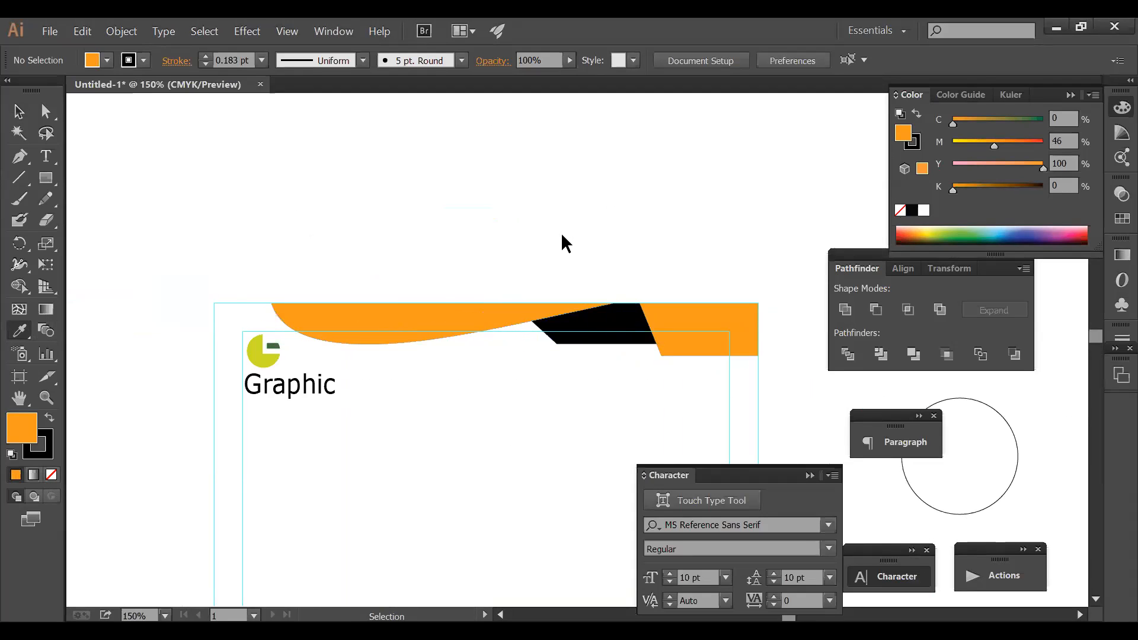
{"action": "left_click_drag", "start_coordinate": [497, 370], "coordinate": [490, 235]}
{"action": "left_click", "coordinate": [528, 295], "text": "ctrl+alt"}
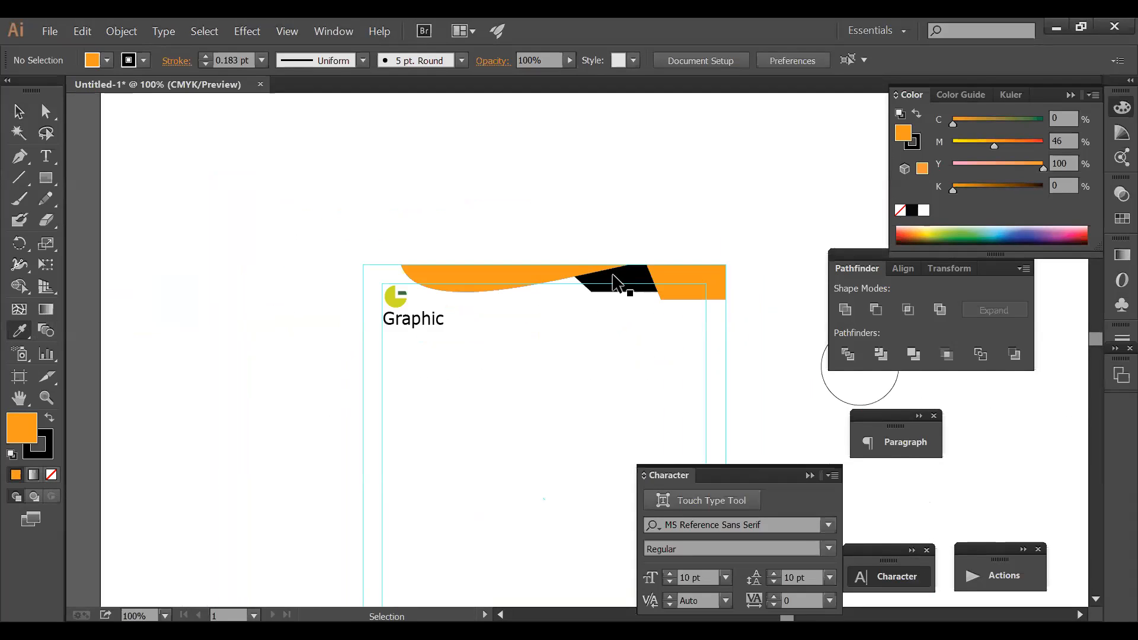
{"action": "left_click", "coordinate": [621, 286]}
{"action": "left_click_drag", "start_coordinate": [563, 280], "coordinate": [608, 278]}
- Move the orange wave down to mid-page
{"action": "left_click", "coordinate": [541, 276]}
{"action": "left_click", "coordinate": [574, 343], "text": "ctrl+alt"}
{"action": "left_click_drag", "start_coordinate": [573, 339], "coordinate": [514, 219]}
{"action": "left_click_drag", "start_coordinate": [298, 175], "coordinate": [784, 462]}
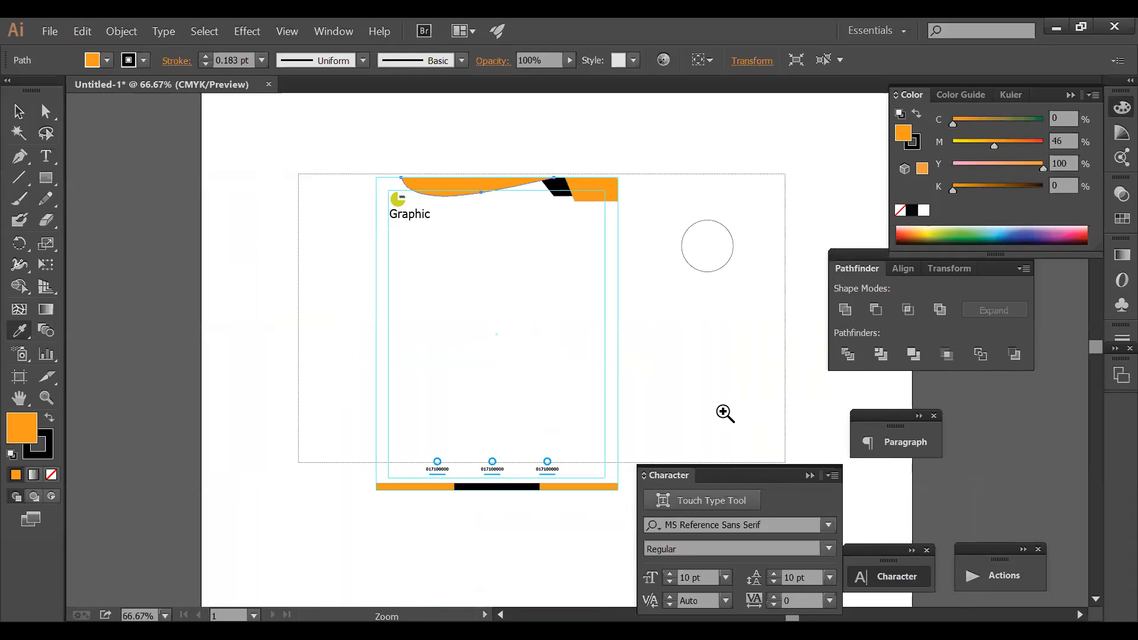
{"action": "left_click", "coordinate": [637, 300], "text": "ctrl+alt"}
{"action": "left_click_drag", "start_coordinate": [437, 193], "coordinate": [469, 431]}
{"action": "left_click", "coordinate": [551, 472], "text": "ctrl+alt"}
- Rotate the orange wave upright and place it along the page's left edge
{"action": "left_click", "coordinate": [19, 242]}
{"action": "left_click_drag", "start_coordinate": [562, 266], "coordinate": [526, 213]}
{"action": "left_click_drag", "start_coordinate": [500, 272], "coordinate": [383, 329]}
{"action": "left_click", "coordinate": [573, 272], "text": "ctrl"}
{"action": "left_click", "coordinate": [575, 273], "text": "ctrl+alt"}
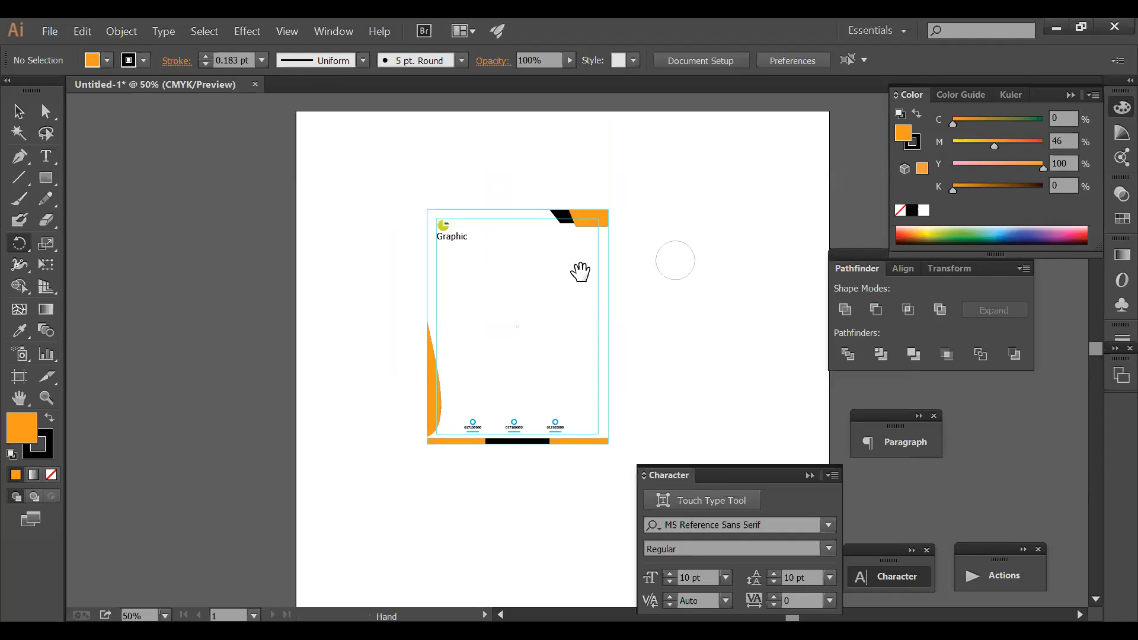
{"action": "left_click_drag", "start_coordinate": [579, 273], "coordinate": [501, 289]}
{"action": "left_click_drag", "start_coordinate": [318, 188], "coordinate": [638, 386]}
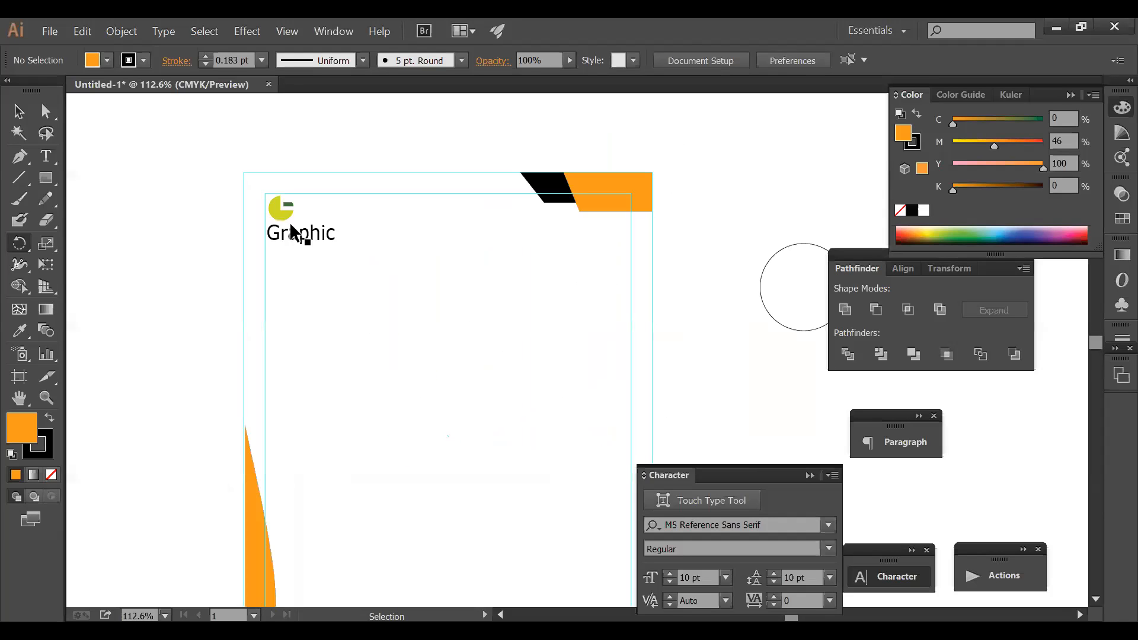
- Draw an orange circle at the page's top-left with the Ellipse tool
{"action": "left_click", "coordinate": [51, 179]}
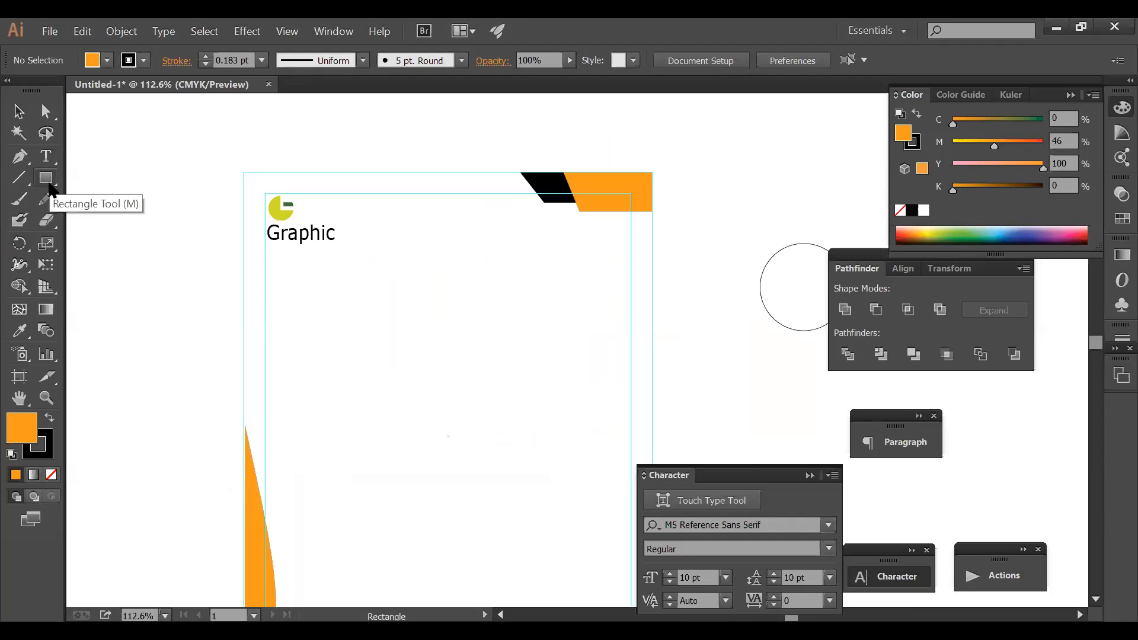
{"action": "left_click_drag", "start_coordinate": [50, 184], "coordinate": [95, 221]}
{"action": "left_click_drag", "start_coordinate": [229, 149], "coordinate": [379, 254]}
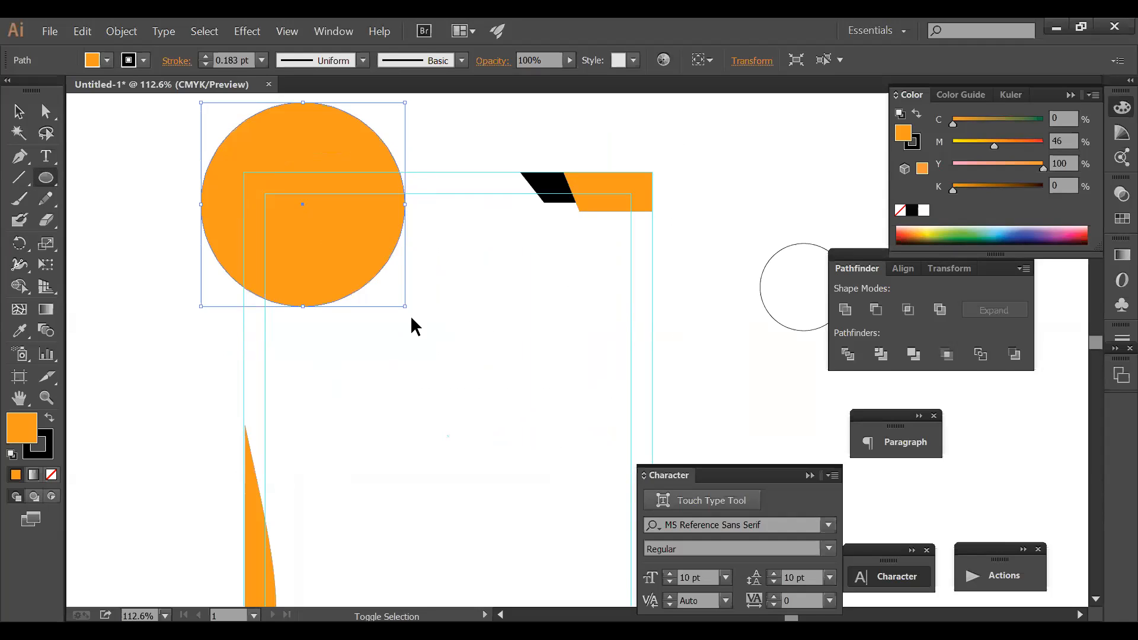
{"action": "left_click_drag", "start_coordinate": [405, 306], "coordinate": [413, 315]}
{"action": "left_click_drag", "start_coordinate": [379, 278], "coordinate": [376, 268]}
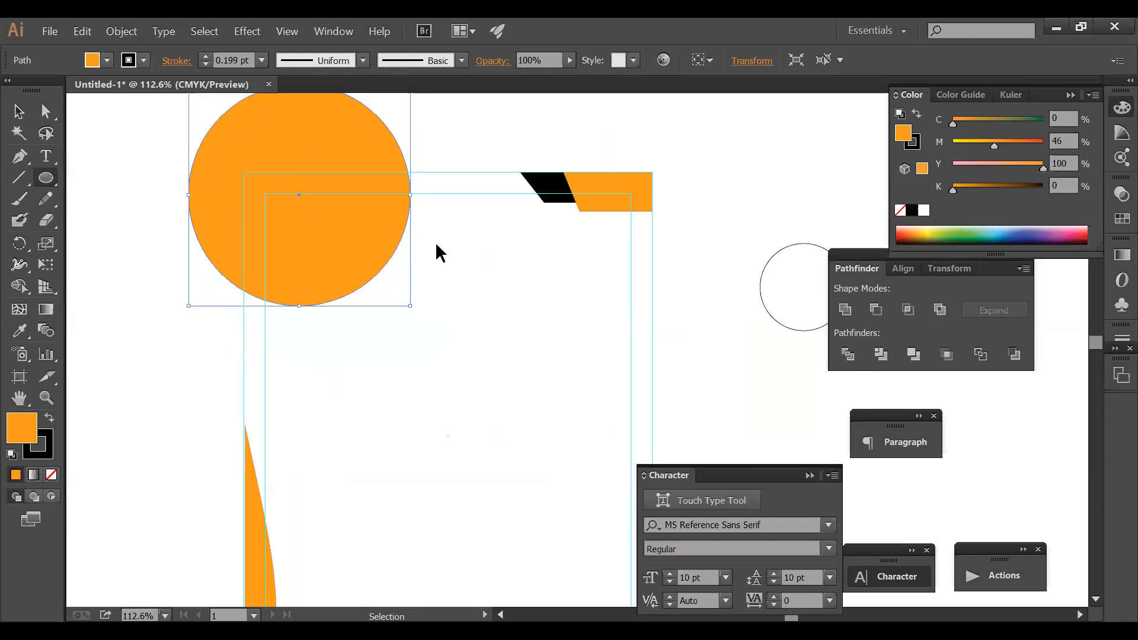
- Send the circle behind the logo and text, then reposition and shrink it slightly
{"action": "key", "text": "ctrl+shift+["}
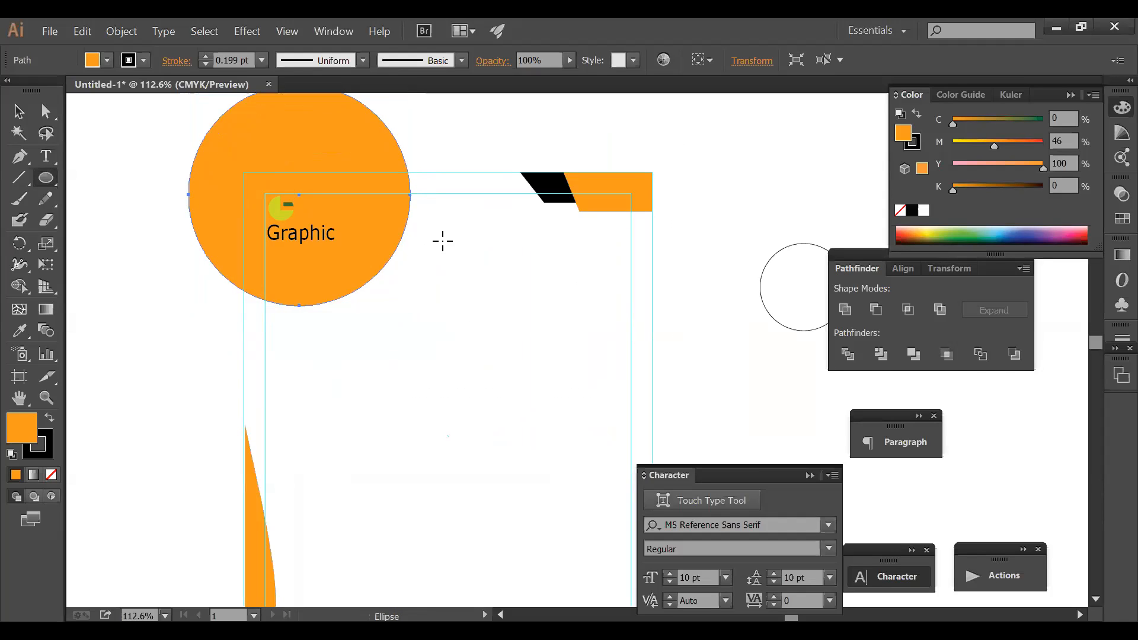
{"action": "mouse_move", "coordinate": [338, 269]}
{"action": "left_mouse_down"}
{"action": "mouse_move", "coordinate": [333, 246]}
{"action": "mouse_move", "coordinate": [326, 253]}
{"action": "left_mouse_up"}
{"action": "left_click_drag", "start_coordinate": [399, 288], "coordinate": [371, 262]}
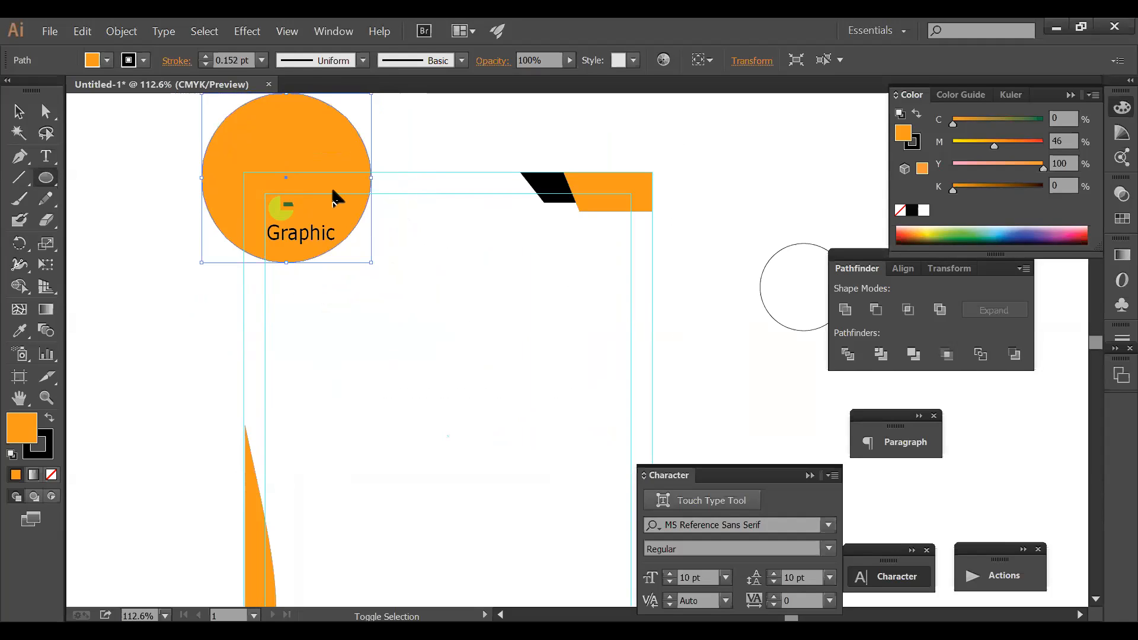
{"action": "left_click_drag", "start_coordinate": [333, 190], "coordinate": [317, 196]}
{"action": "left_click", "coordinate": [372, 202], "text": "ctrl"}
{"action": "left_click", "coordinate": [25, 118]}
{"action": "key", "text": "ctrl+space"}
{"action": "left_click_drag", "start_coordinate": [156, 141], "coordinate": [577, 359]}
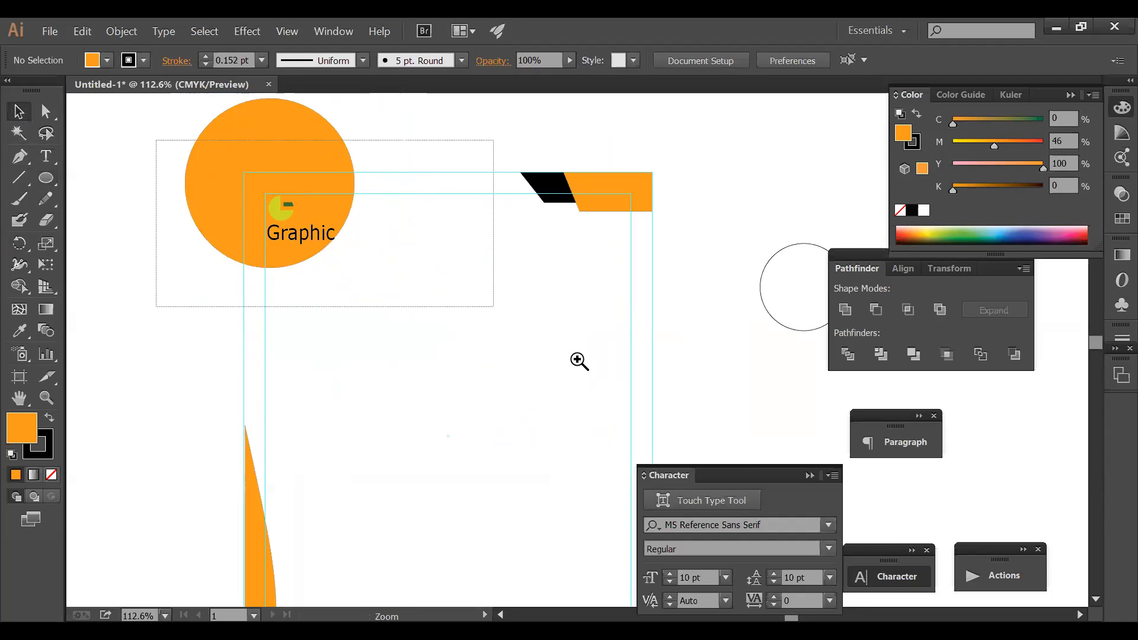
- Draw an unfilled L-shaped path along the top-left corner guides
{"action": "left_click", "coordinate": [484, 272]}
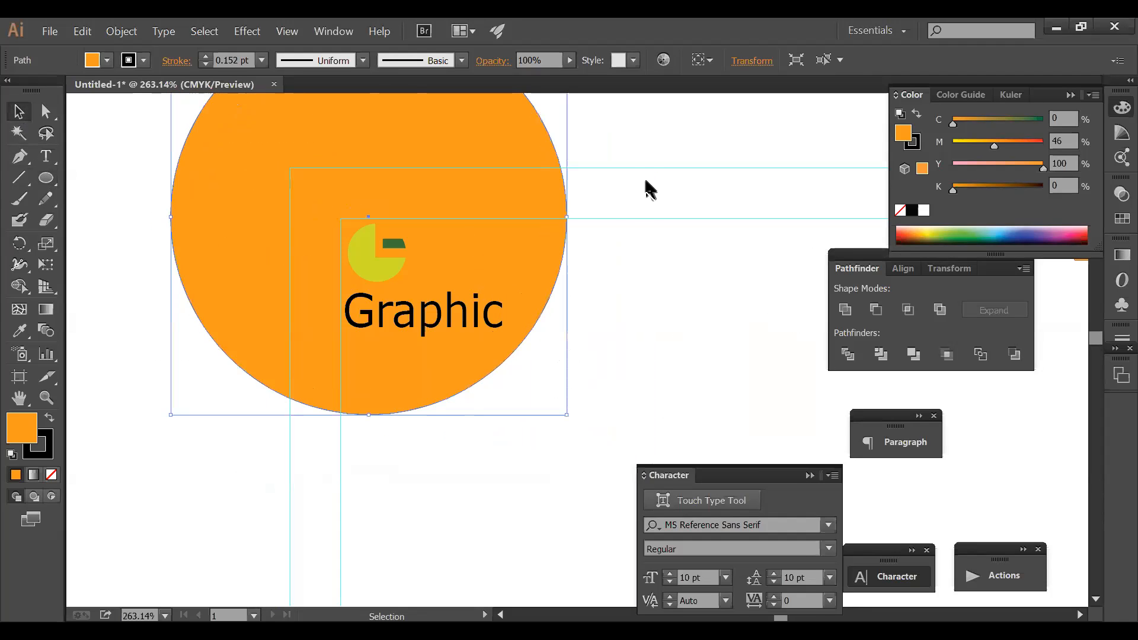
{"action": "left_click", "coordinate": [649, 158]}
{"action": "left_click", "coordinate": [20, 157]}
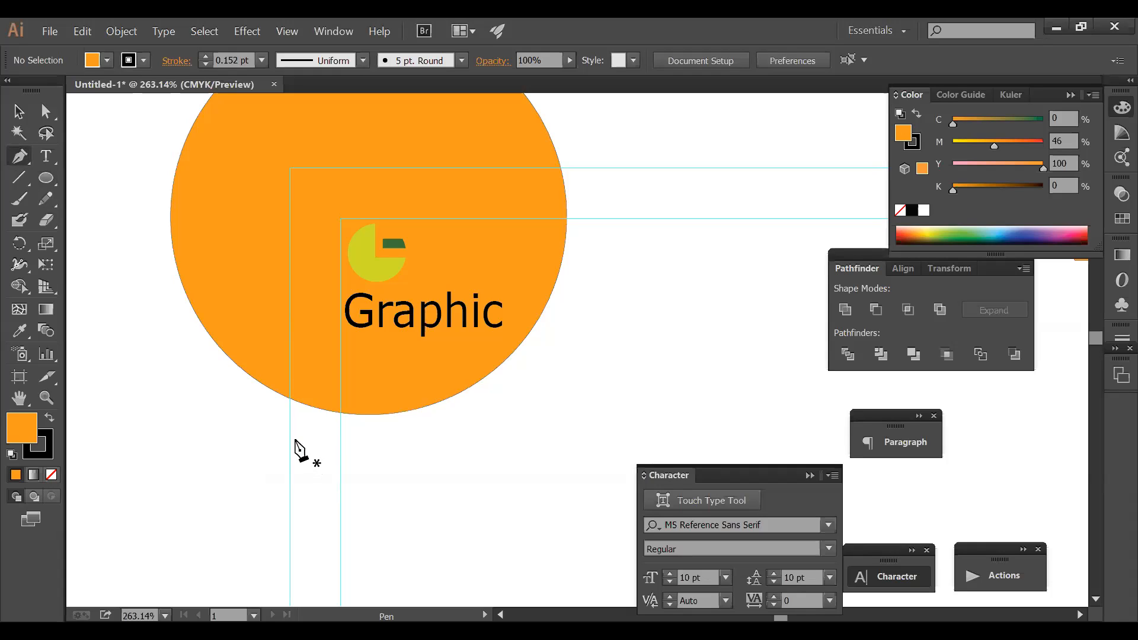
{"action": "left_click", "coordinate": [289, 438]}
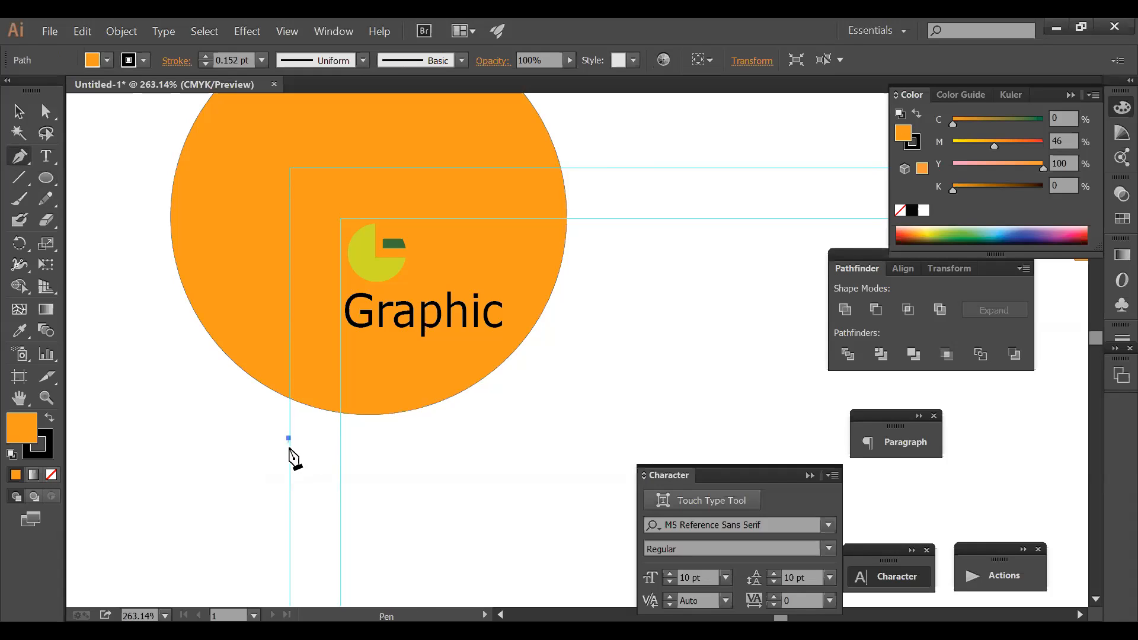
{"action": "left_click", "coordinate": [289, 172]}
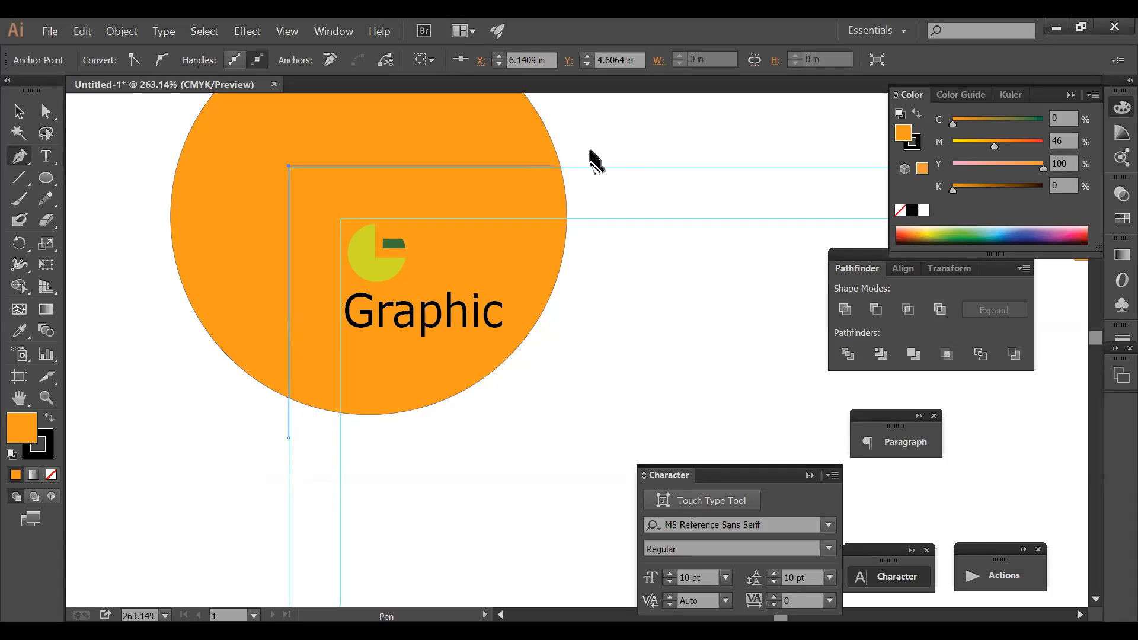
{"action": "left_click_drag", "start_coordinate": [615, 166], "coordinate": [652, 172]}
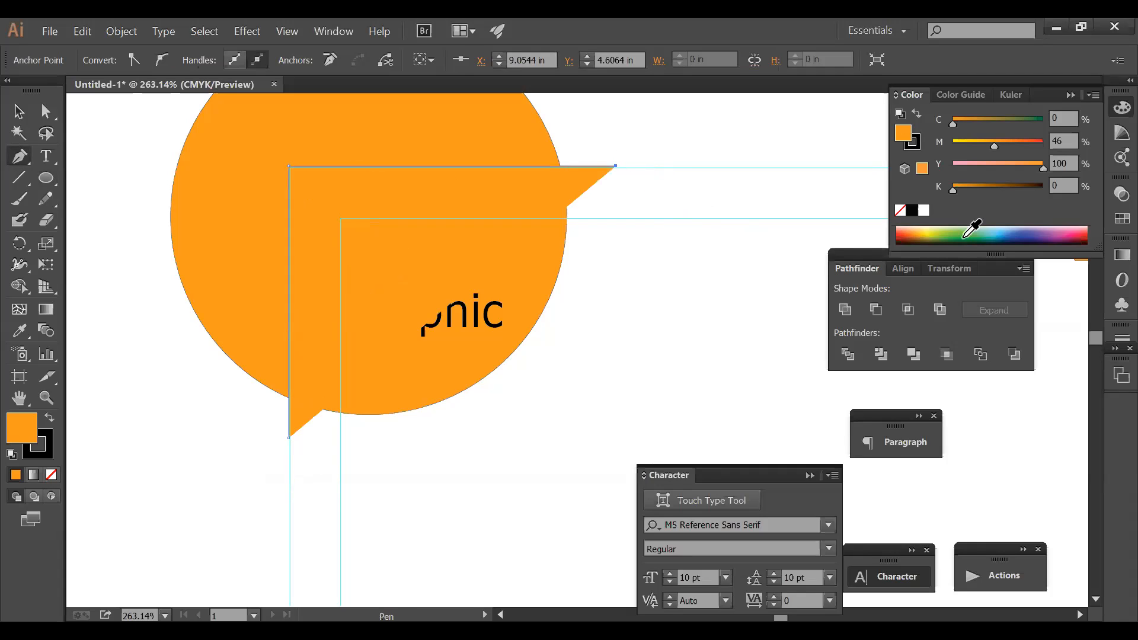
{"action": "left_click", "coordinate": [52, 474]}
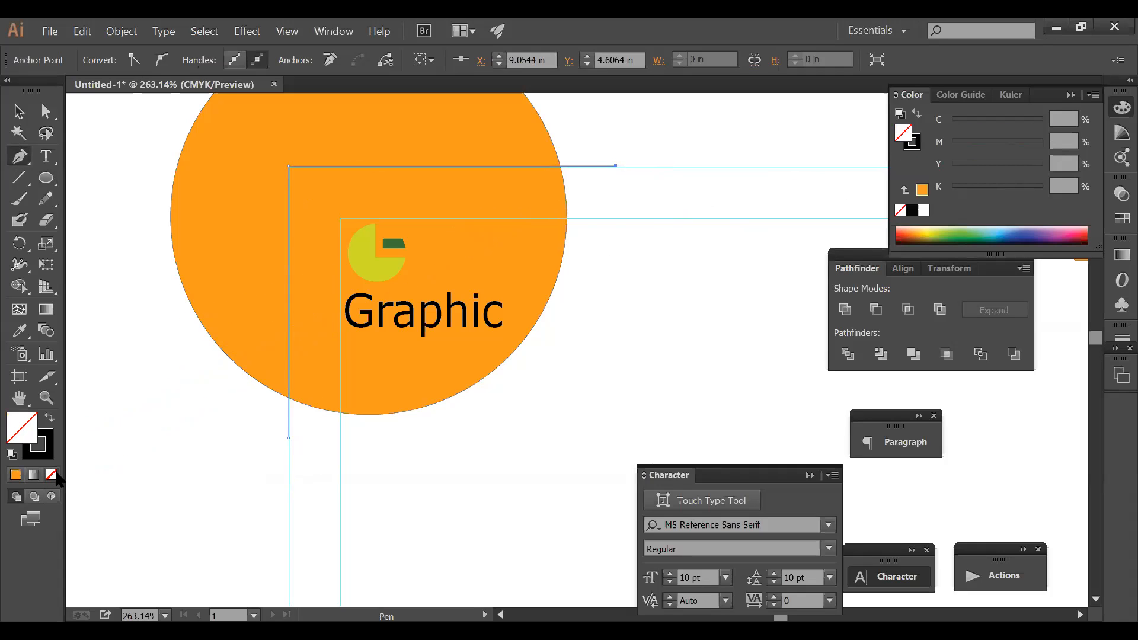
{"action": "left_click", "coordinate": [508, 470], "text": "ctrl"}
{"action": "left_click_drag", "start_coordinate": [288, 176], "coordinate": [407, 196]}
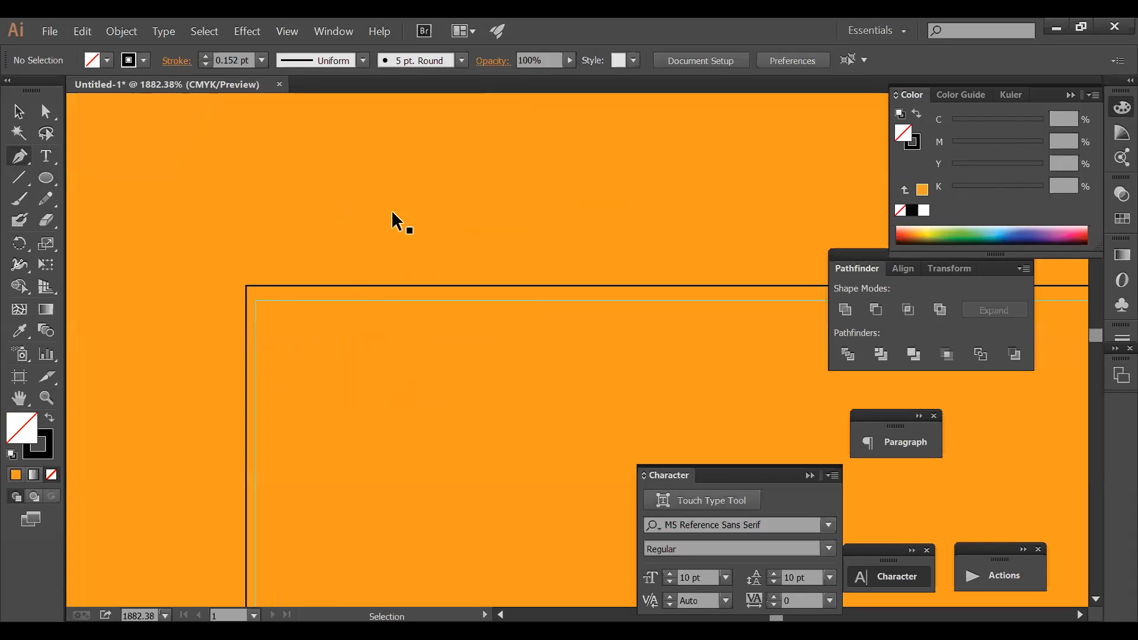
- Zoom out and reframe the view around the circle and the corner path
{"action": "left_click", "coordinate": [314, 288], "text": "ctrl"}
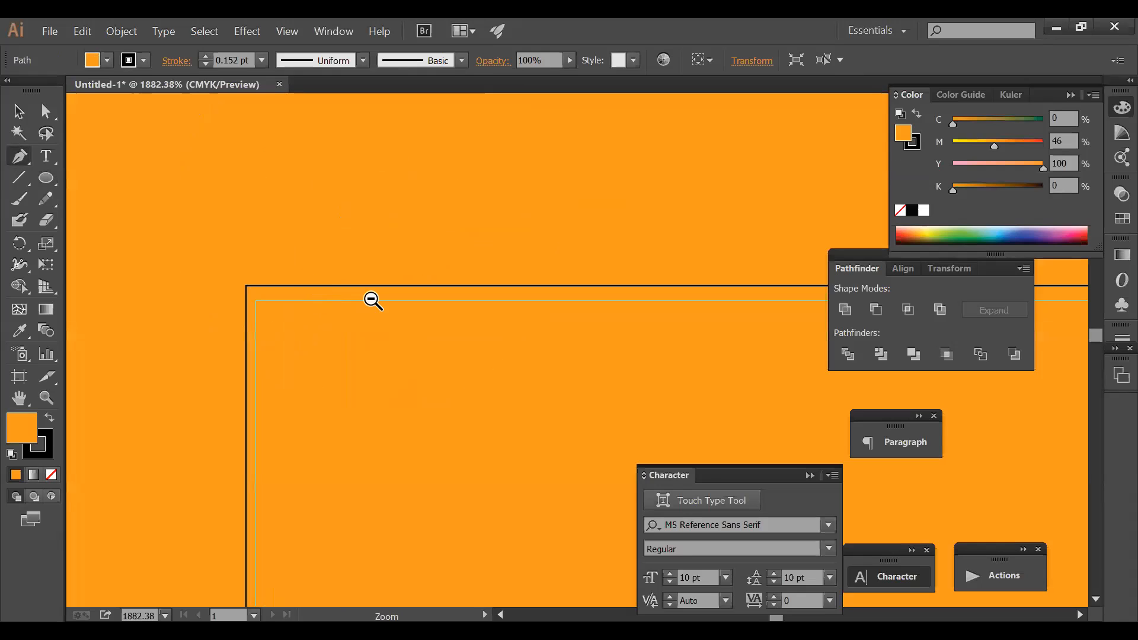
{"action": "left_click", "coordinate": [371, 298], "text": "ctrl+alt"}
{"action": "left_click", "coordinate": [373, 300], "text": "ctrl+alt"}
{"action": "left_click", "coordinate": [372, 300], "text": "ctrl+alt"}
{"action": "left_click_drag", "start_coordinate": [876, 493], "coordinate": [442, 345]}
{"action": "left_click", "coordinate": [442, 344], "text": "ctrl+alt"}
{"action": "left_click_drag", "start_coordinate": [827, 358], "coordinate": [517, 205]}
{"action": "left_click", "coordinate": [576, 173], "text": "ctrl"}
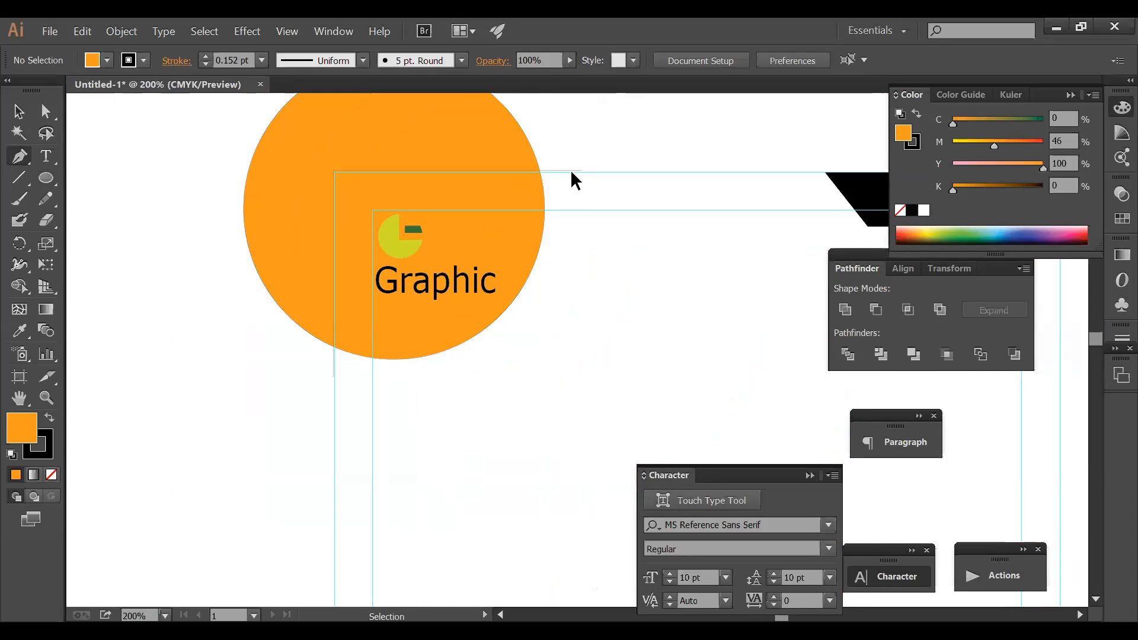
{"action": "left_click", "coordinate": [579, 171], "text": "ctrl"}
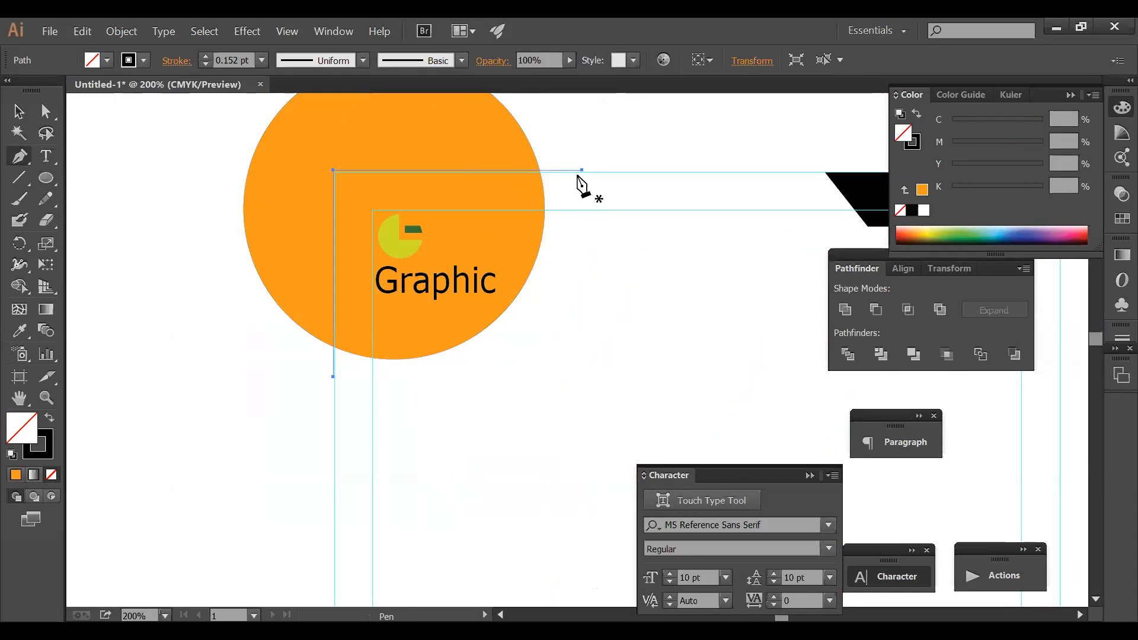
{"action": "left_click", "coordinate": [647, 185], "text": "ctrl"}
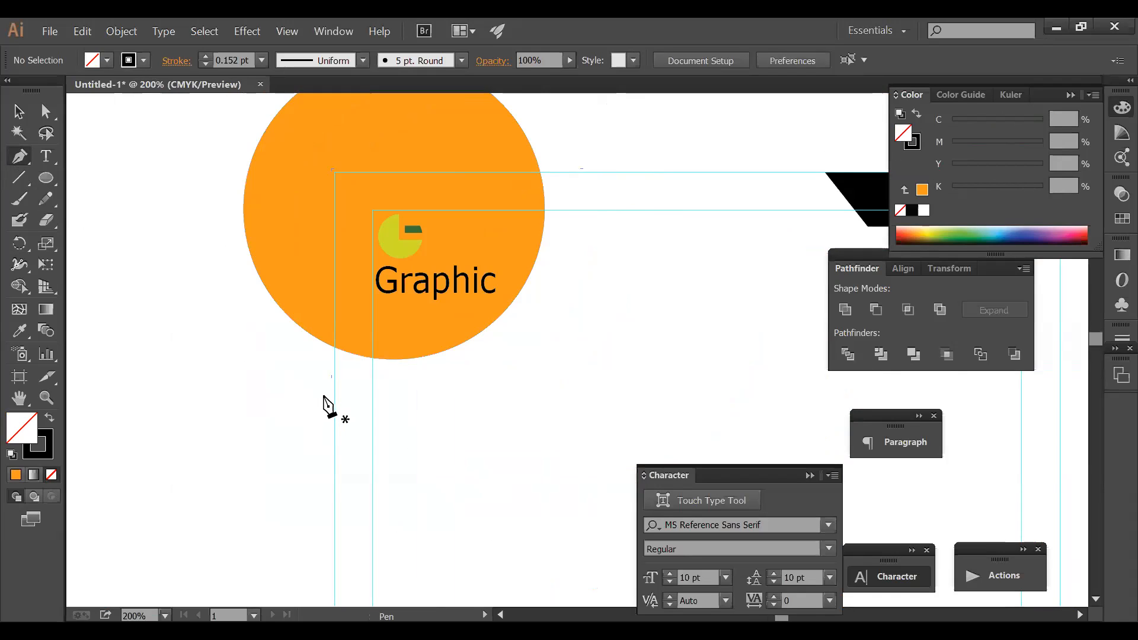
- Redraw the L path up the left guide and along the top guide past the circle
{"action": "left_click", "coordinate": [333, 379]}
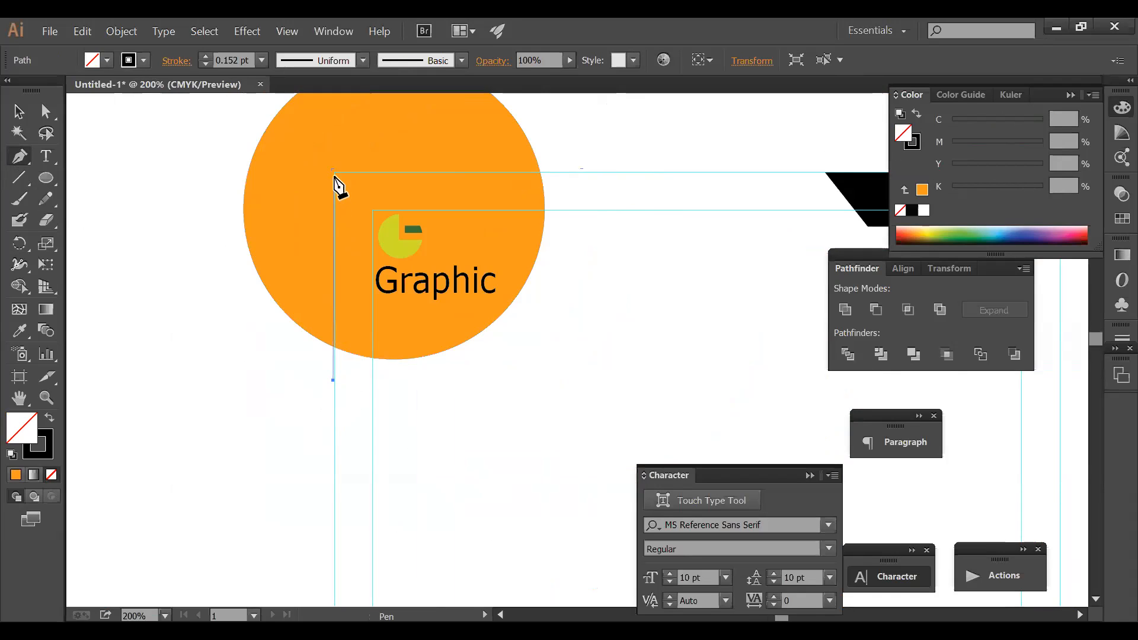
{"action": "key", "text": "ctrl+z"}
{"action": "left_click", "coordinate": [334, 386]}
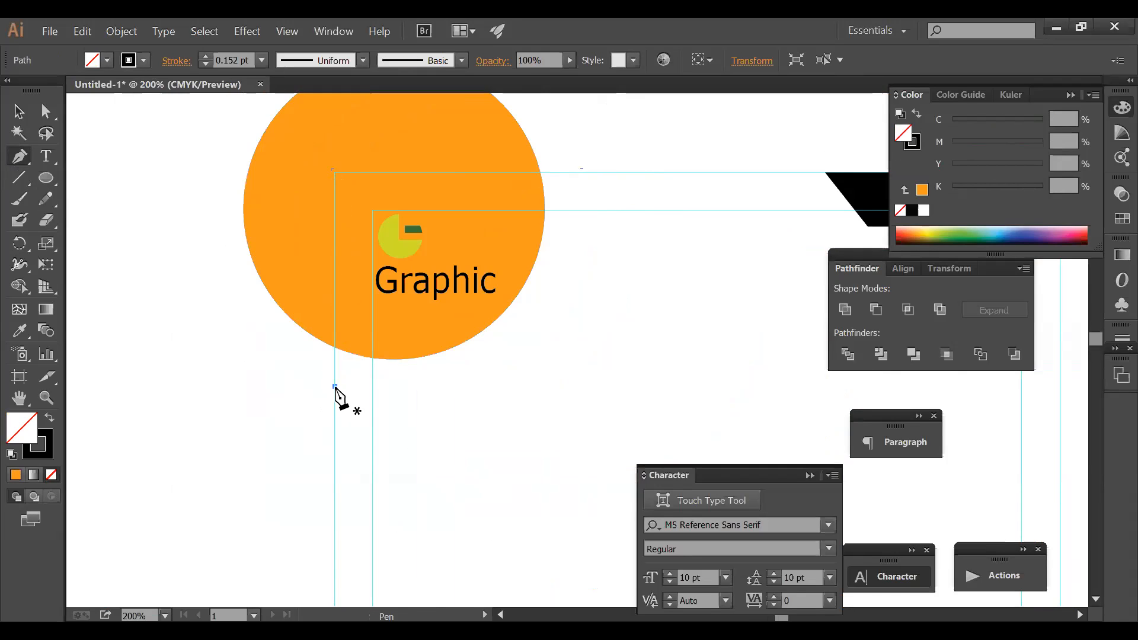
{"action": "left_click", "coordinate": [334, 172]}
{"action": "left_click", "coordinate": [596, 171], "text": "shift"}
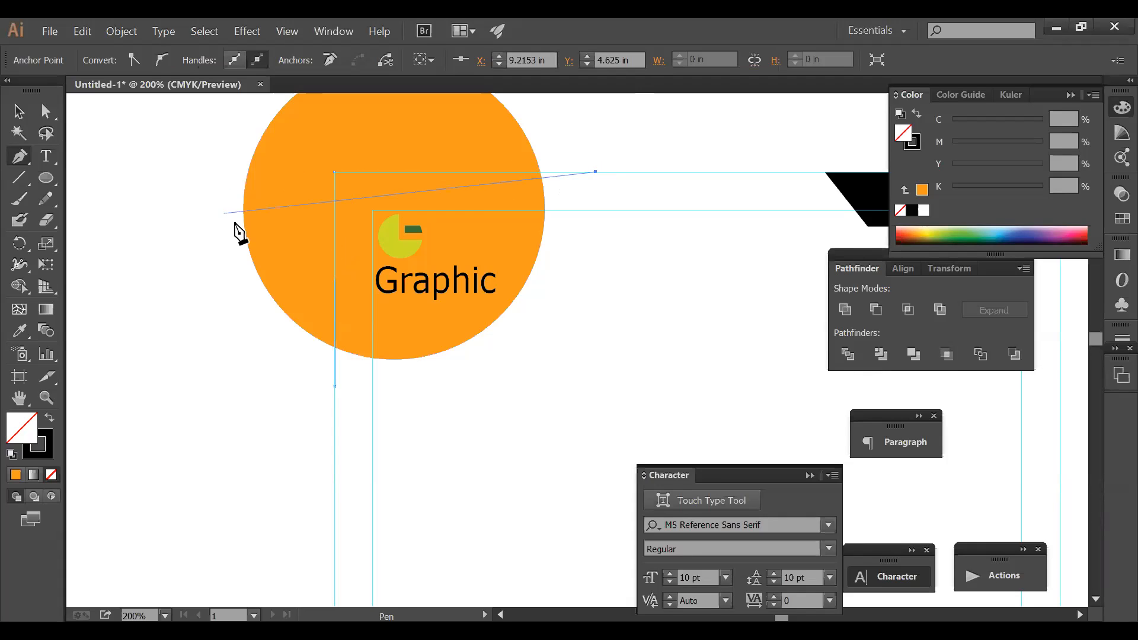
{"action": "key", "text": "v"}
- Divide the circle with the L path, ungroup, and delete the outer piece
{"action": "left_click_drag", "start_coordinate": [593, 279], "coordinate": [522, 143]}
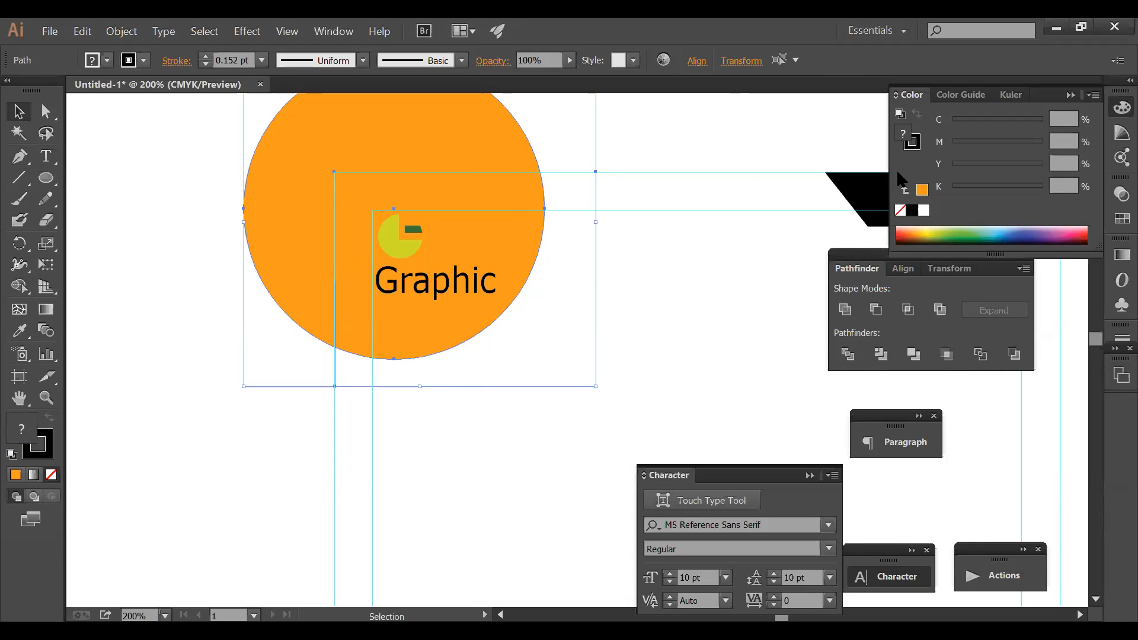
{"action": "left_click_drag", "start_coordinate": [637, 132], "coordinate": [511, 201]}
{"action": "key", "text": "ctrl+g"}
{"action": "key", "text": "ctrl+shift+g"}
{"action": "left_click_drag", "start_coordinate": [577, 148], "coordinate": [530, 138]}
{"action": "key", "text": "Delete"}
- Set the remaining quarter-circle's cyan and magenta values to 0 toward a white fill
{"action": "left_click_drag", "start_coordinate": [548, 283], "coordinate": [510, 270]}
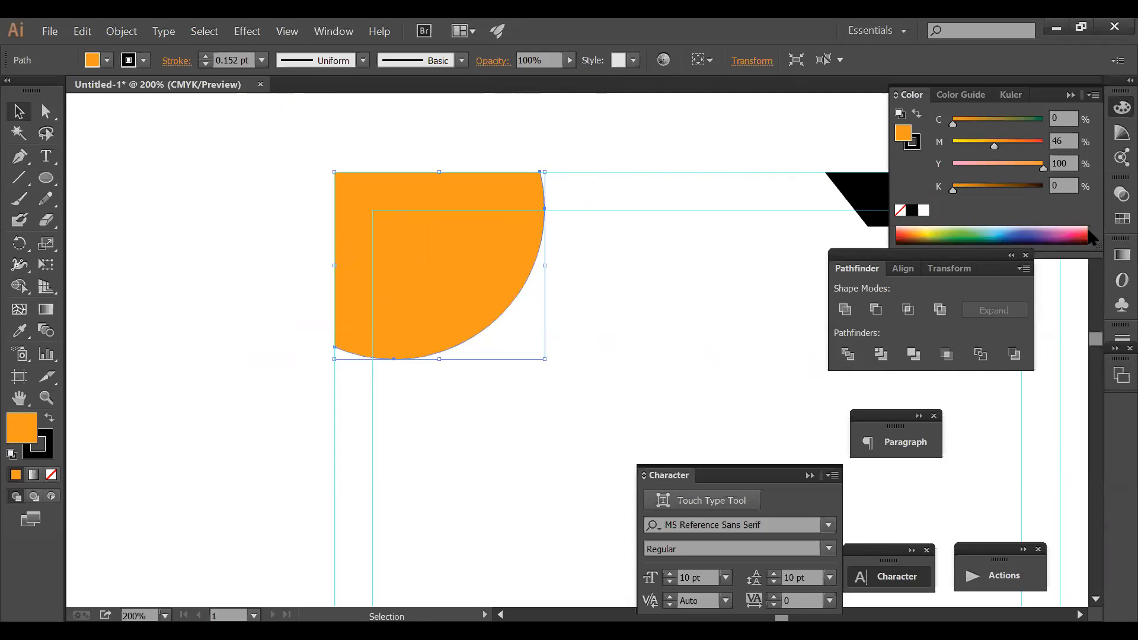
{"action": "left_click_drag", "start_coordinate": [1066, 115], "coordinate": [985, 119]}
{"action": "type", "text": "0"}
{"action": "key", "text": "Tab"}
{"action": "type", "text": "0"}
{"action": "key", "text": "Tab"}
{"action": "type", "text": "0"}
{"action": "key", "text": "Tab"}
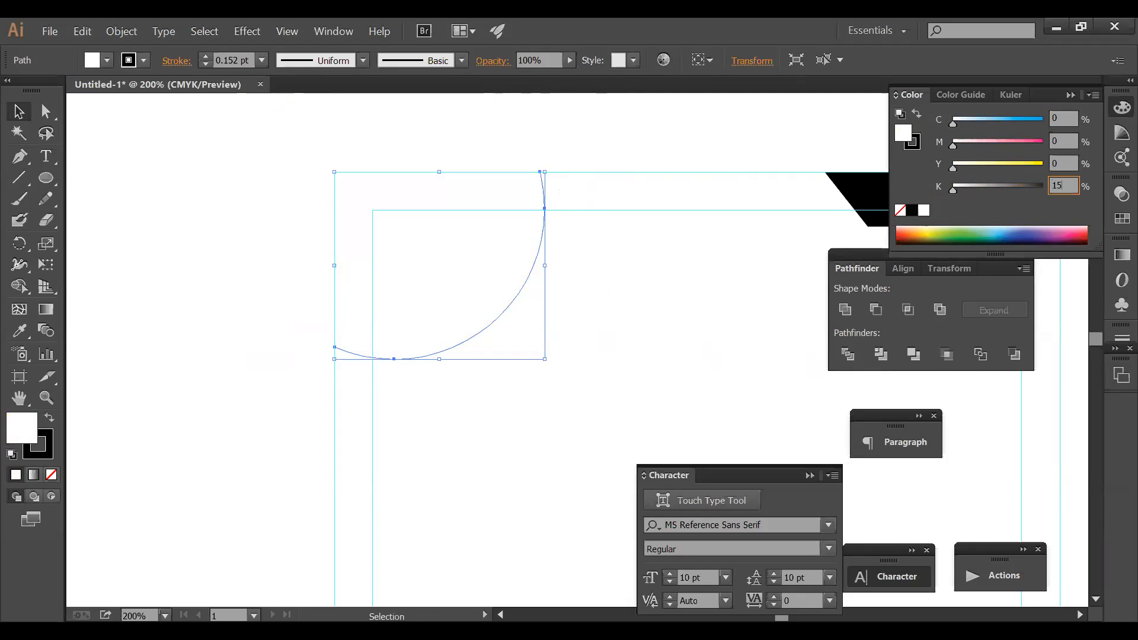
- Give the round shape a light grey fill of 15% black
{"action": "type", "text": "15"}
{"action": "key", "text": "Return"}
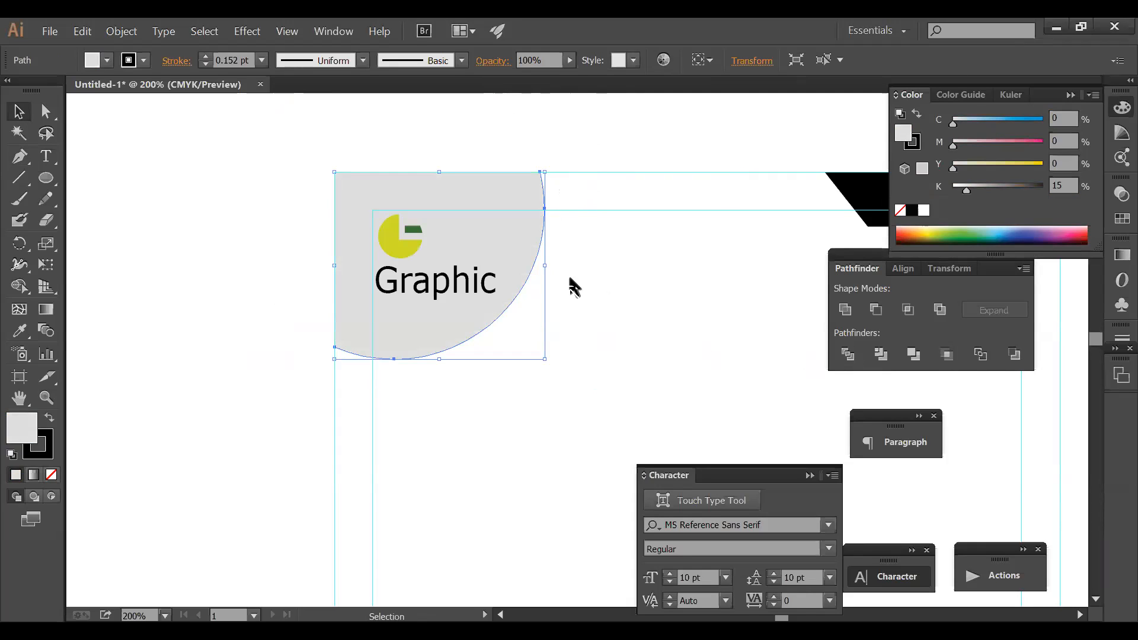
{"action": "left_click", "coordinate": [480, 145]}
- Turn the logo shape red with magenta at 100, then brighten the red
{"action": "left_click", "coordinate": [45, 111]}
{"action": "left_click", "coordinate": [394, 240]}
{"action": "left_click_drag", "start_coordinate": [1028, 144], "coordinate": [1047, 142]}
{"action": "left_click_drag", "start_coordinate": [973, 120], "coordinate": [852, 135]}
{"action": "left_click", "coordinate": [441, 133]}
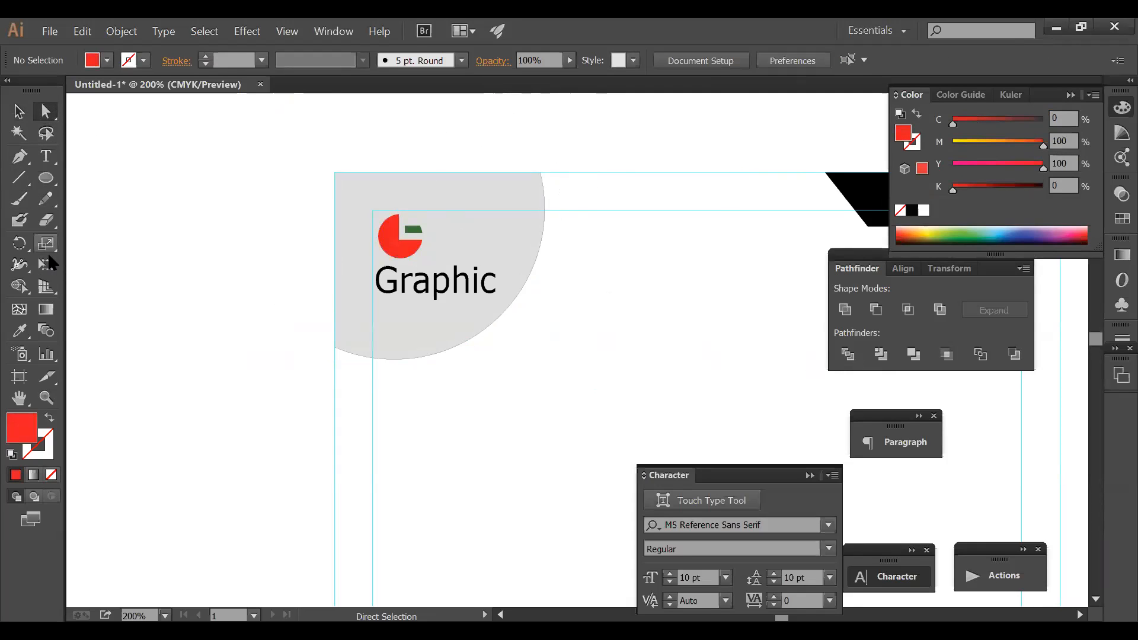
{"action": "left_click", "coordinate": [17, 111]}
- Remove the outline from the grey circle
{"action": "left_click", "coordinate": [411, 355]}
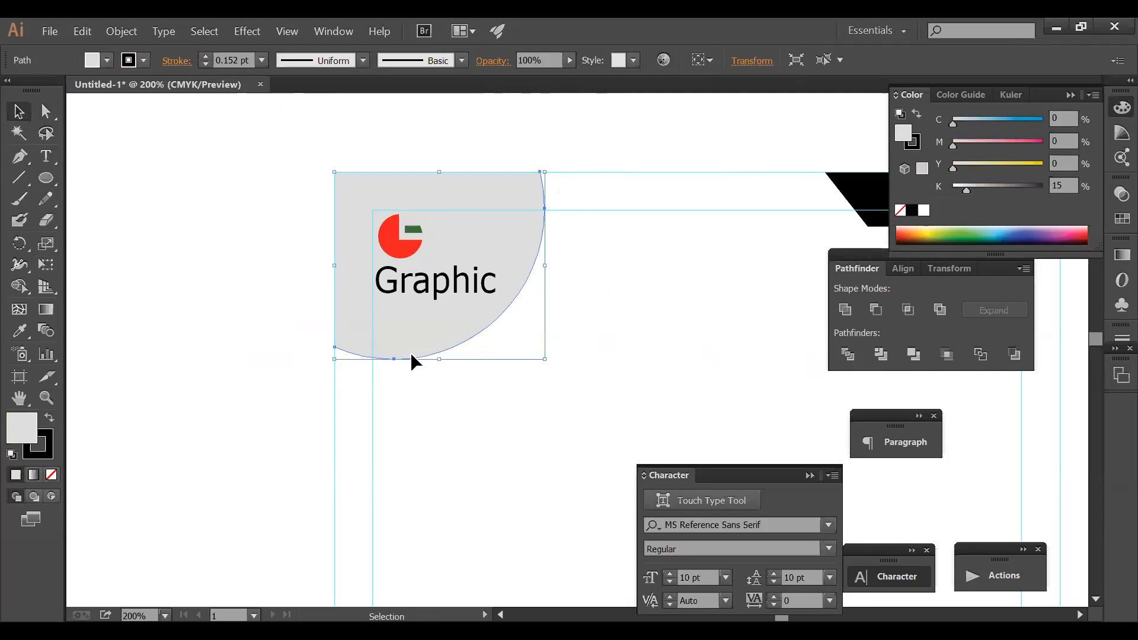
{"action": "left_click", "coordinate": [915, 142]}
{"action": "left_click", "coordinate": [900, 209]}
{"action": "key", "text": "a"}
{"action": "key", "text": "v"}
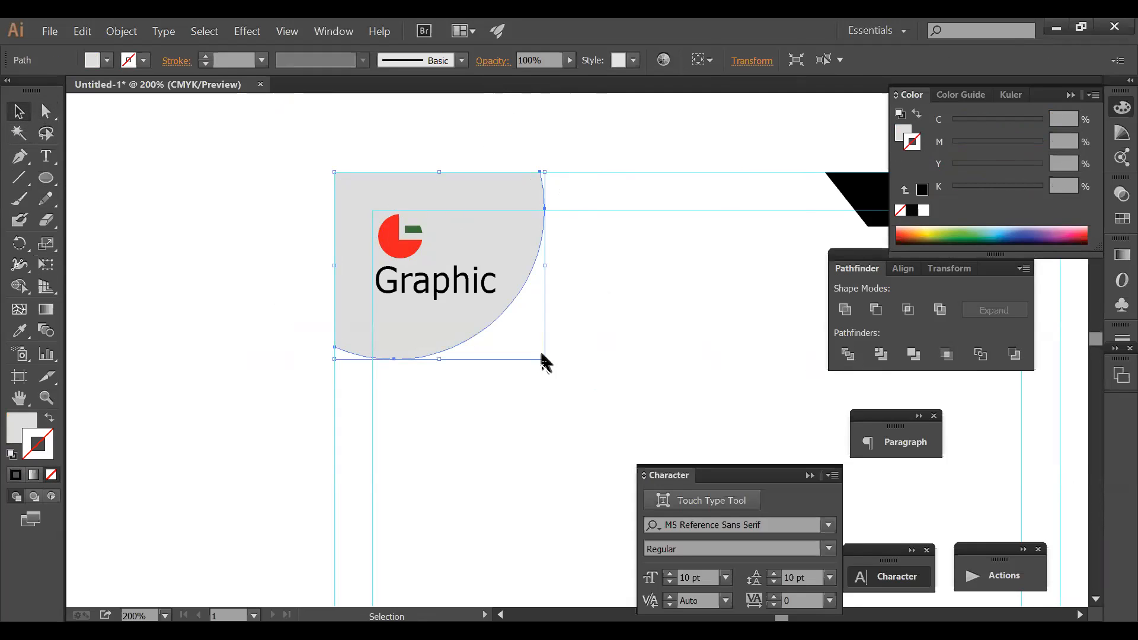
- Enlarge the grey circle and add a smaller, narrower 26% black copy offset up-right
{"action": "left_click_drag", "start_coordinate": [544, 359], "coordinate": [556, 369]}
{"action": "left_click_drag", "start_coordinate": [522, 303], "coordinate": [577, 300]}
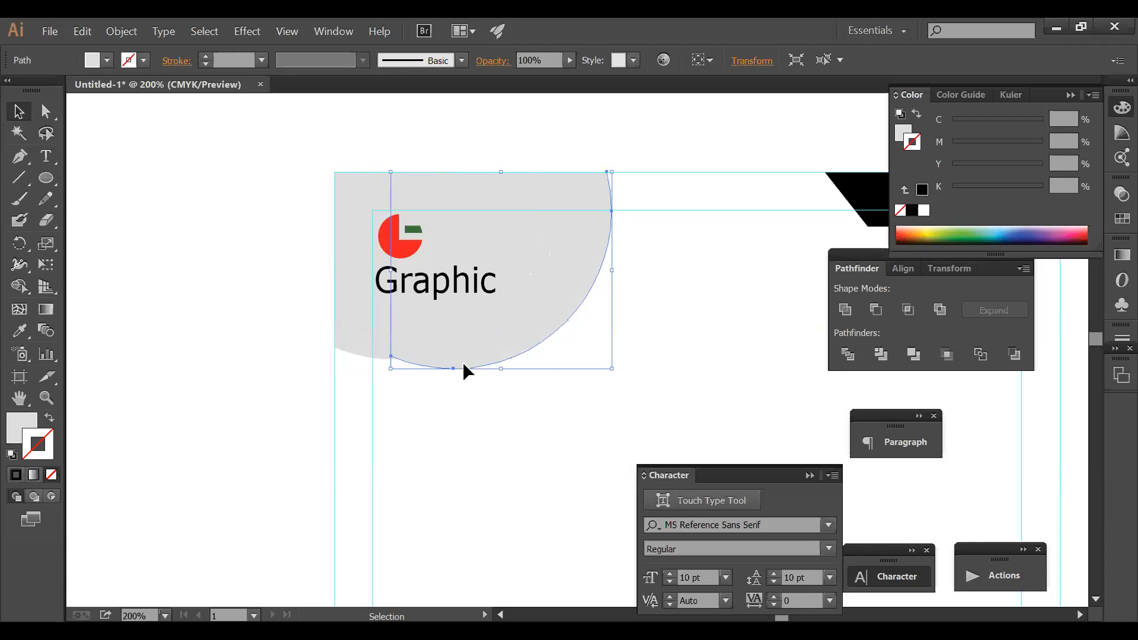
{"action": "left_click_drag", "start_coordinate": [505, 371], "coordinate": [503, 361]}
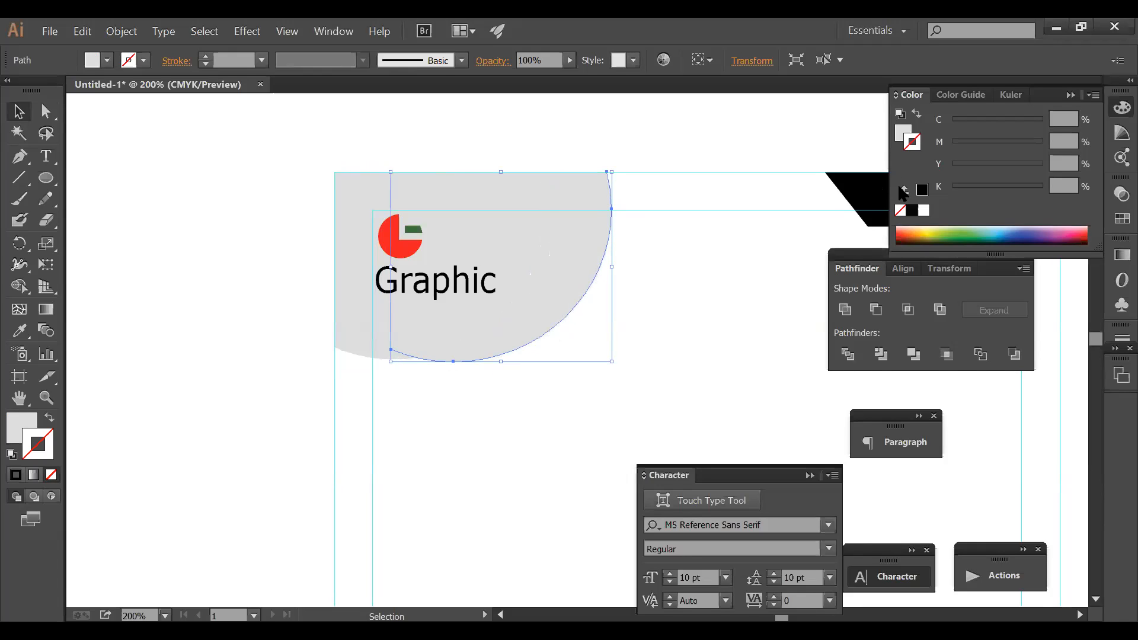
{"action": "left_click", "coordinate": [899, 133]}
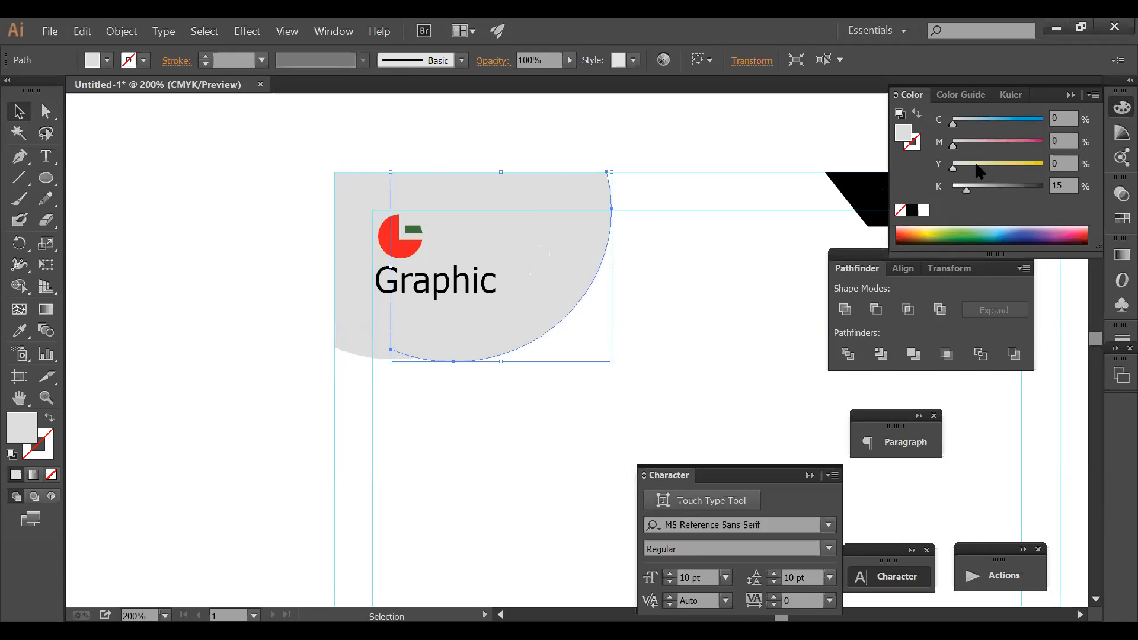
{"action": "left_click_drag", "start_coordinate": [967, 191], "coordinate": [977, 190]}
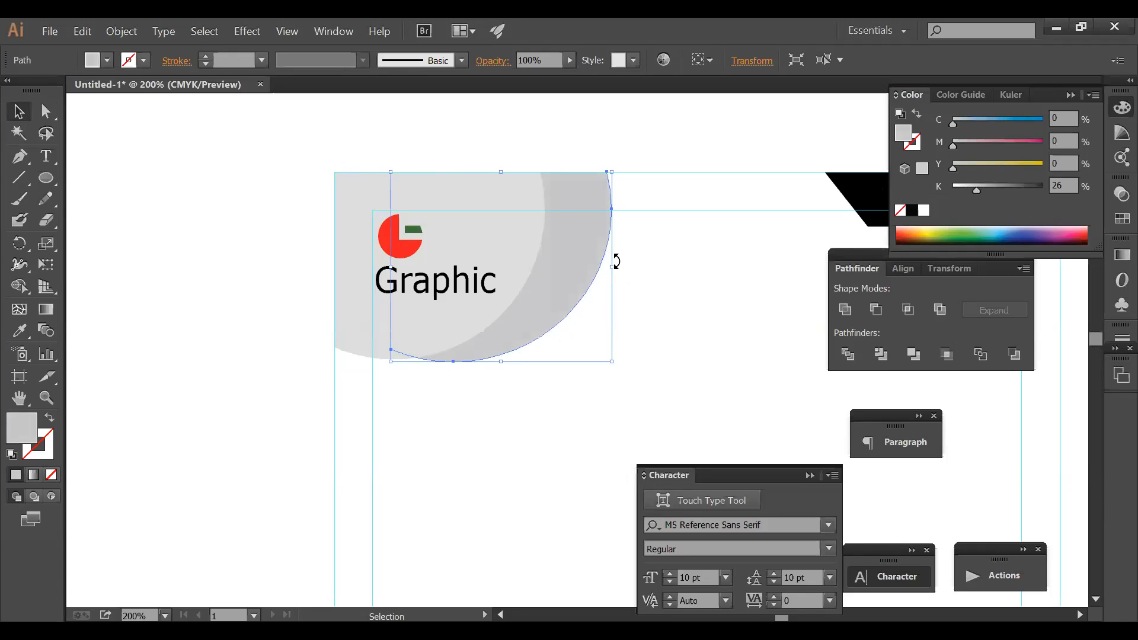
{"action": "left_click_drag", "start_coordinate": [615, 269], "coordinate": [596, 270]}
{"action": "left_click", "coordinate": [678, 238]}
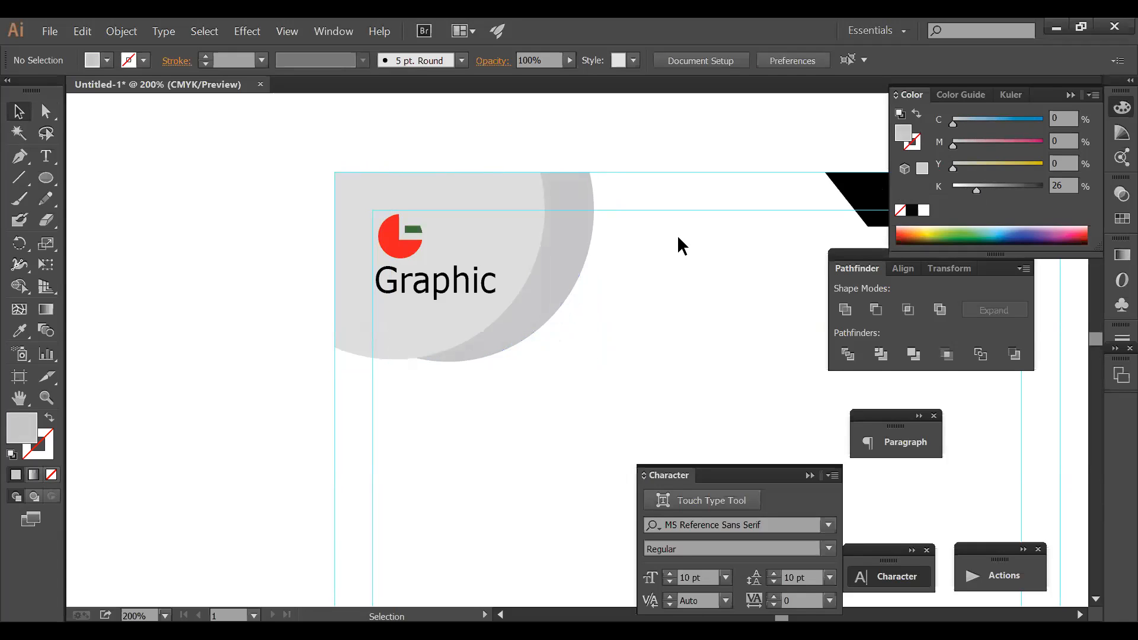
{"action": "key", "text": "Tab"}
- Zoom to the top-right corner and narrow the orange corner shape from its left
{"action": "left_click", "coordinate": [685, 304], "text": "ctrl+alt"}
{"action": "left_click", "coordinate": [684, 303], "text": "ctrl+alt"}
{"action": "mouse_move", "coordinate": [683, 303]}
{"action": "left_mouse_down"}
{"action": "mouse_move", "coordinate": [687, 182]}
{"action": "mouse_move", "coordinate": [735, 146]}
{"action": "left_mouse_up"}
{"action": "left_click_drag", "start_coordinate": [517, 122], "coordinate": [888, 274]}
{"action": "left_click_drag", "start_coordinate": [434, 193], "coordinate": [433, 194]}
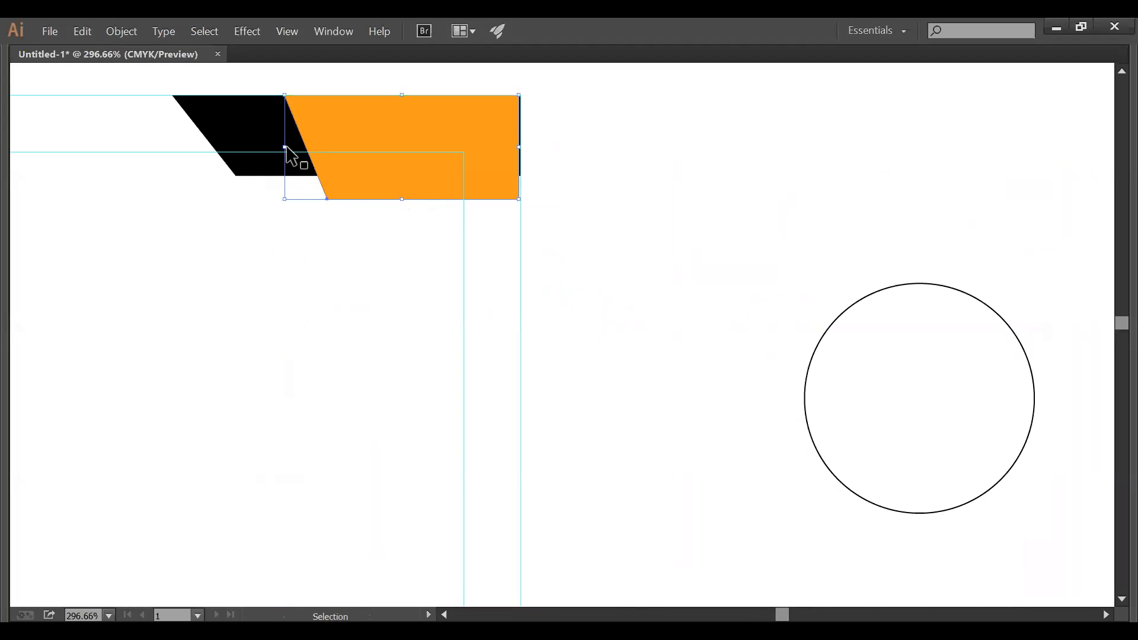
{"action": "left_click_drag", "start_coordinate": [285, 147], "coordinate": [350, 153]}
- Narrow the black corner shape from its left, then zoom back out to the whole letterhead
{"action": "left_click", "coordinate": [249, 156]}
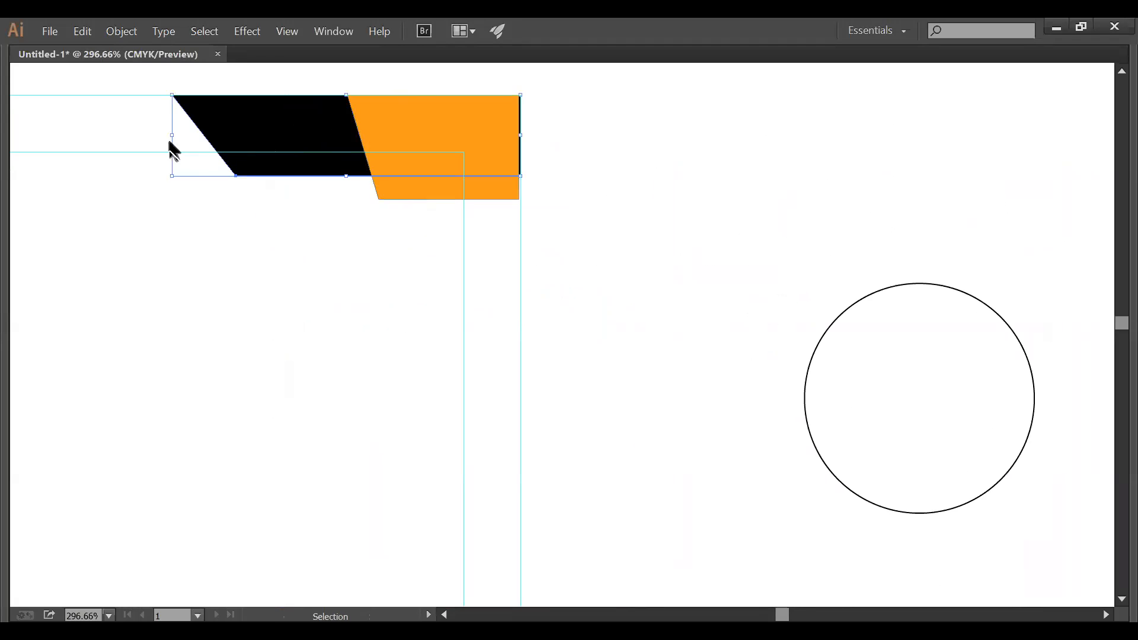
{"action": "left_click_drag", "start_coordinate": [172, 139], "coordinate": [238, 138]}
{"action": "left_click", "coordinate": [639, 237]}
{"action": "left_click", "coordinate": [618, 239], "text": "ctrl+alt"}
{"action": "left_click", "coordinate": [618, 238], "text": "ctrl+alt"}
{"action": "left_click", "coordinate": [618, 238], "text": "ctrl+alt"}
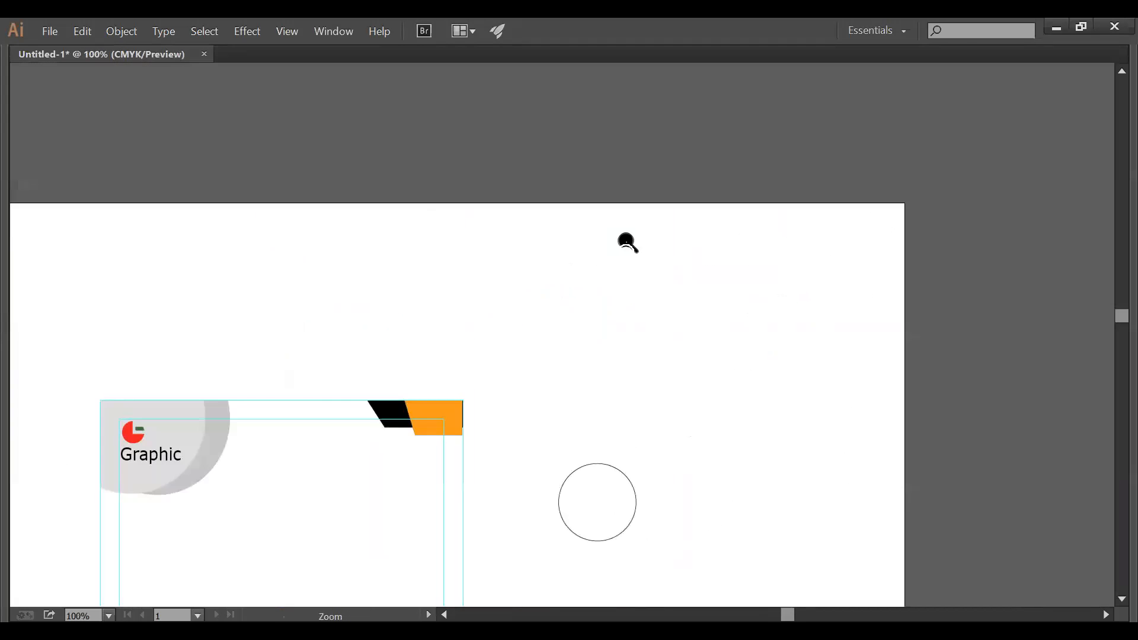
{"action": "left_click", "coordinate": [625, 241], "text": "ctrl+alt"}
{"action": "left_click_drag", "start_coordinate": [638, 294], "coordinate": [757, 159]}
{"action": "left_click_drag", "start_coordinate": [709, 197], "coordinate": [842, 339]}
- Delete the stray circle and toggle the guides off and back on
{"action": "key", "text": "Delete"}
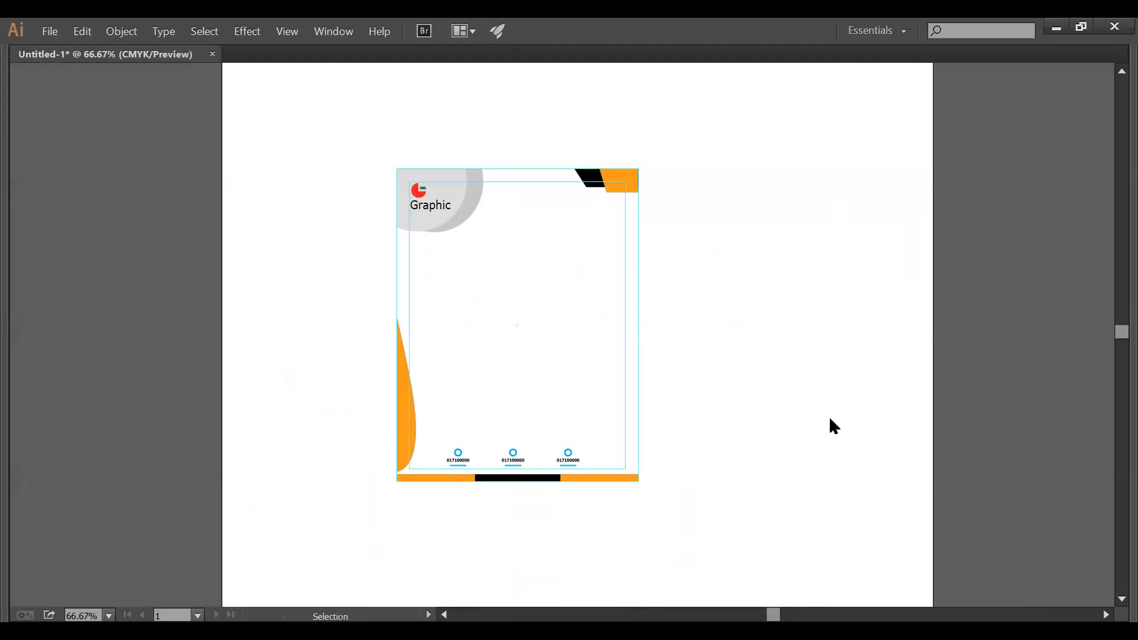
{"action": "right_click", "coordinate": [829, 421]}
{"action": "left_click", "coordinate": [829, 435]}
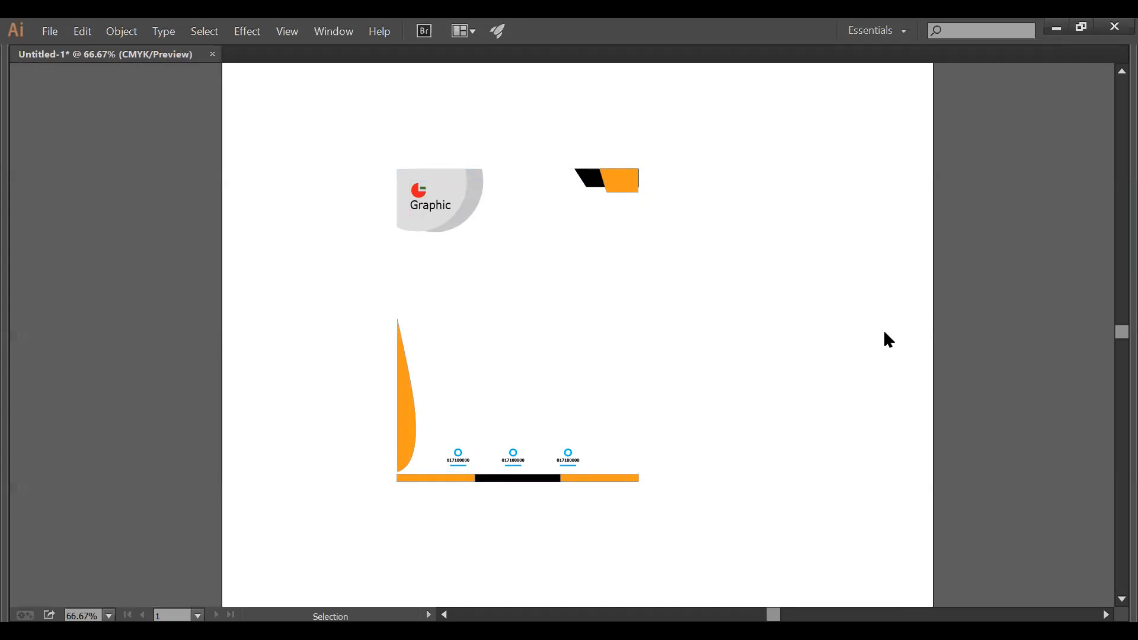
{"action": "right_click", "coordinate": [753, 373]}
{"action": "left_click", "coordinate": [794, 524]}
- Select the full letterhead with its guides and trial a move right, then undo it
{"action": "left_click_drag", "start_coordinate": [780, 515], "coordinate": [330, 108]}
{"action": "left_click", "coordinate": [735, 317]}
{"action": "key", "text": "ctrl+alt+;"}
{"action": "left_click", "coordinate": [712, 286]}
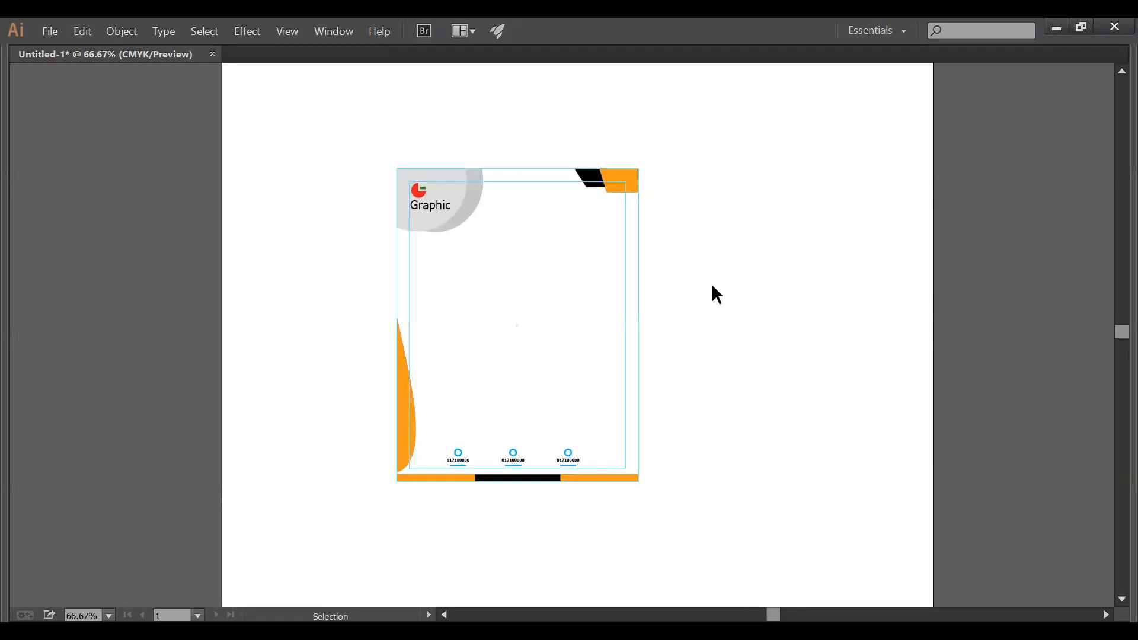
{"action": "right_click", "coordinate": [711, 284]}
{"action": "left_click_drag", "start_coordinate": [717, 528], "coordinate": [435, 188]}
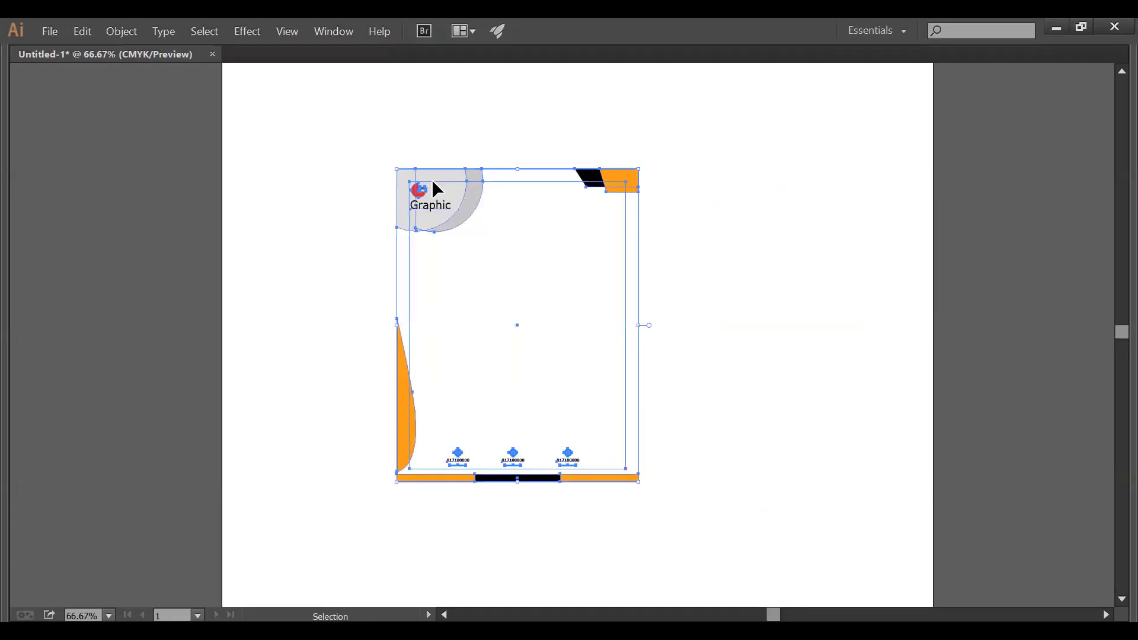
{"action": "left_click", "coordinate": [747, 349], "text": "ctrl+alt"}
{"action": "left_click_drag", "start_coordinate": [402, 311], "coordinate": [533, 258]}
{"action": "left_click_drag", "start_coordinate": [454, 174], "coordinate": [876, 214]}
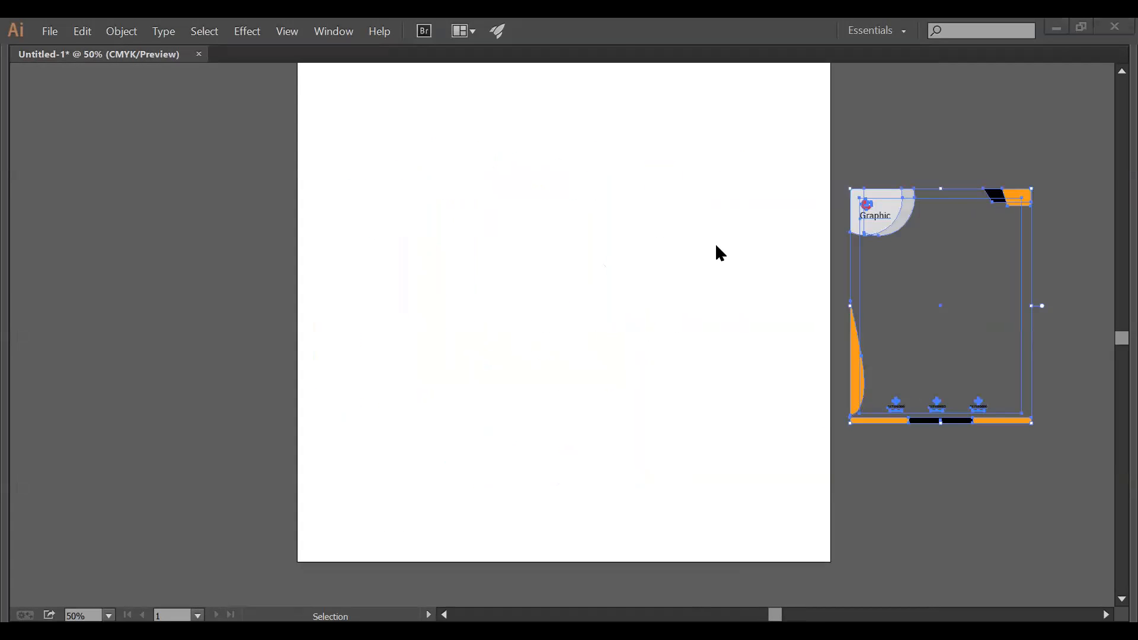
{"action": "key", "text": "ctrl+z"}
- Duplicate the whole letterhead beside the original and lock the guides
{"action": "left_click_drag", "start_coordinate": [684, 433], "coordinate": [841, 176]}
{"action": "left_click", "coordinate": [667, 207]}
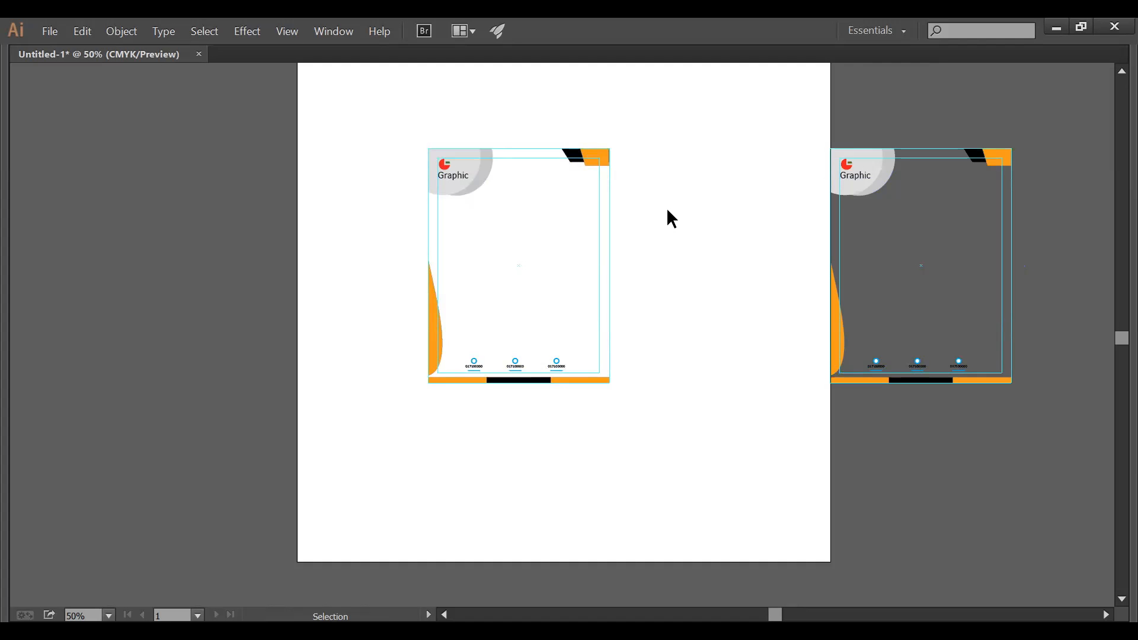
{"action": "right_click", "coordinate": [662, 243]}
{"action": "left_click", "coordinate": [692, 394]}
- On the original letterhead, delete the top circles and corner shapes
{"action": "key", "text": "z"}
{"action": "left_click_drag", "start_coordinate": [416, 136], "coordinate": [779, 426]}
{"action": "key", "text": "v"}
{"action": "left_click_drag", "start_coordinate": [724, 350], "coordinate": [569, 249]}
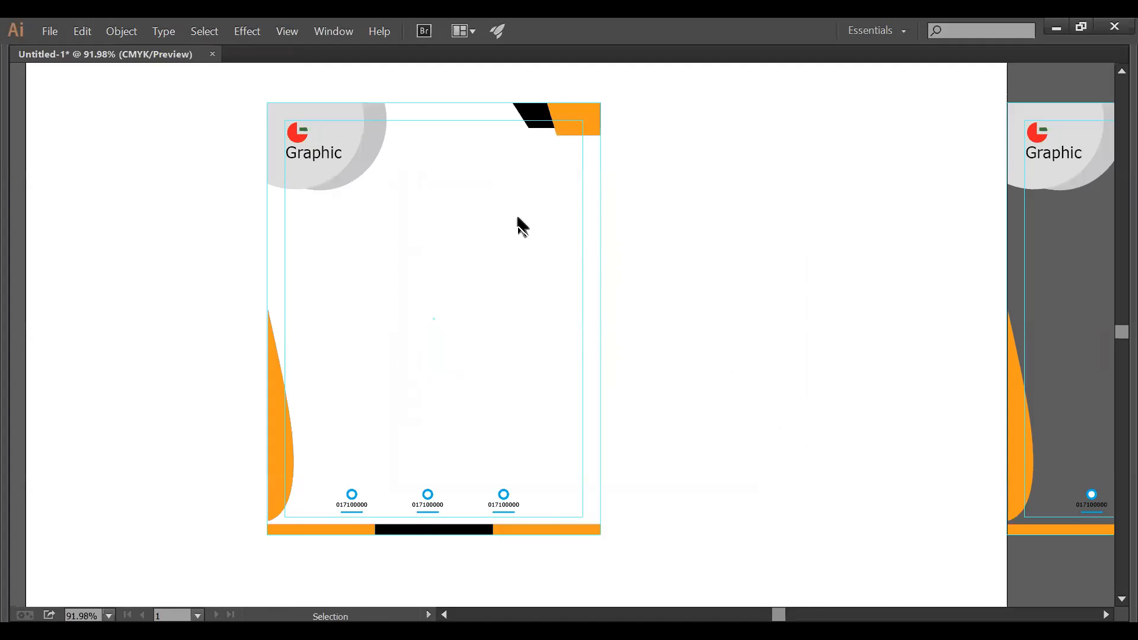
{"action": "left_click_drag", "start_coordinate": [347, 88], "coordinate": [616, 124]}
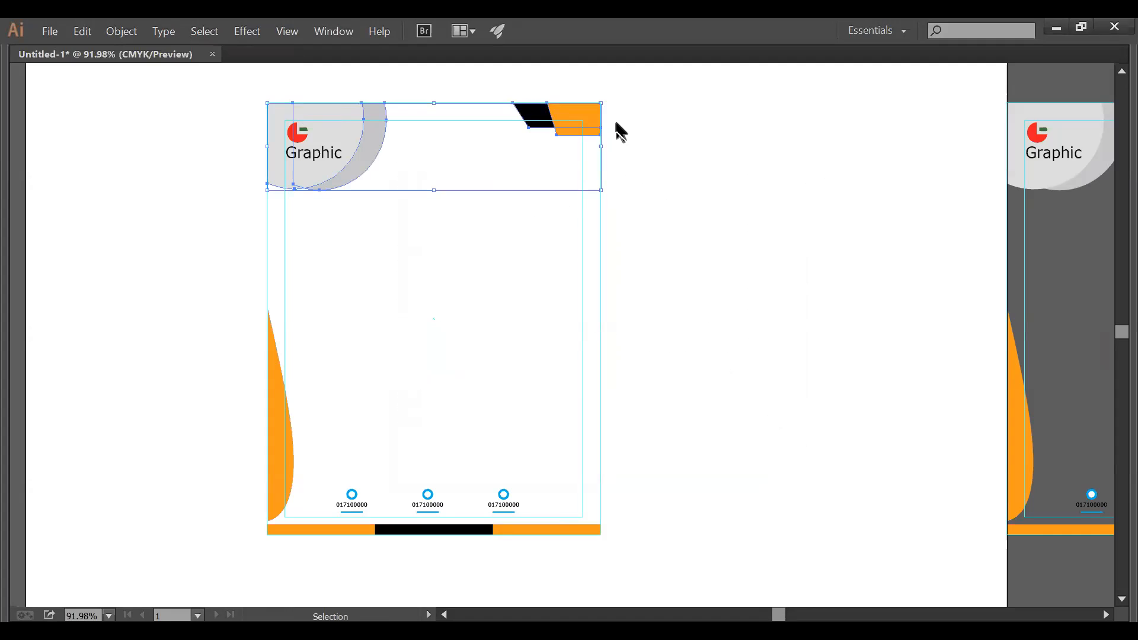
{"action": "key", "text": "Delete"}
- Delete the orange left curve and bottom bar, and move the Graphic logo off the page
{"action": "left_click_drag", "start_coordinate": [265, 307], "coordinate": [323, 391]}
{"action": "key", "text": "Delete"}
{"action": "left_click_drag", "start_coordinate": [608, 549], "coordinate": [361, 526]}
{"action": "key", "text": "Delete"}
{"action": "left_click_drag", "start_coordinate": [324, 143], "coordinate": [753, 169]}
{"action": "left_click", "coordinate": [680, 287]}
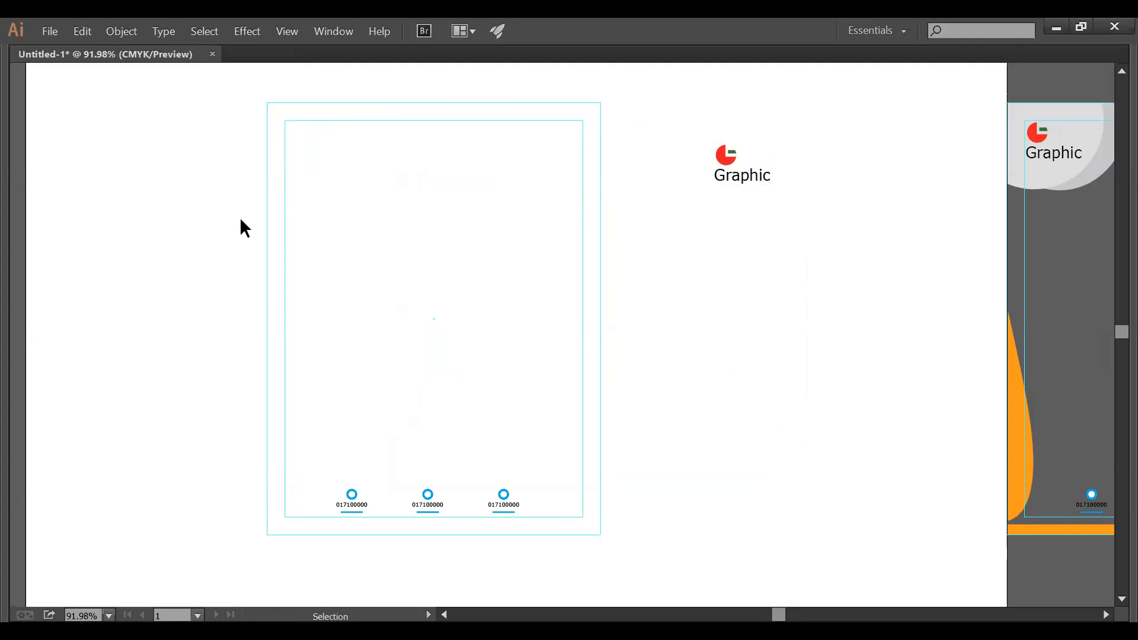
{"action": "key", "text": "Tab"}
- Draw an orange rectangle band across the top of the page
{"action": "left_click_drag", "start_coordinate": [47, 177], "coordinate": [88, 178]}
{"action": "key", "text": "Tab"}
{"action": "left_click_drag", "start_coordinate": [266, 102], "coordinate": [599, 174]}
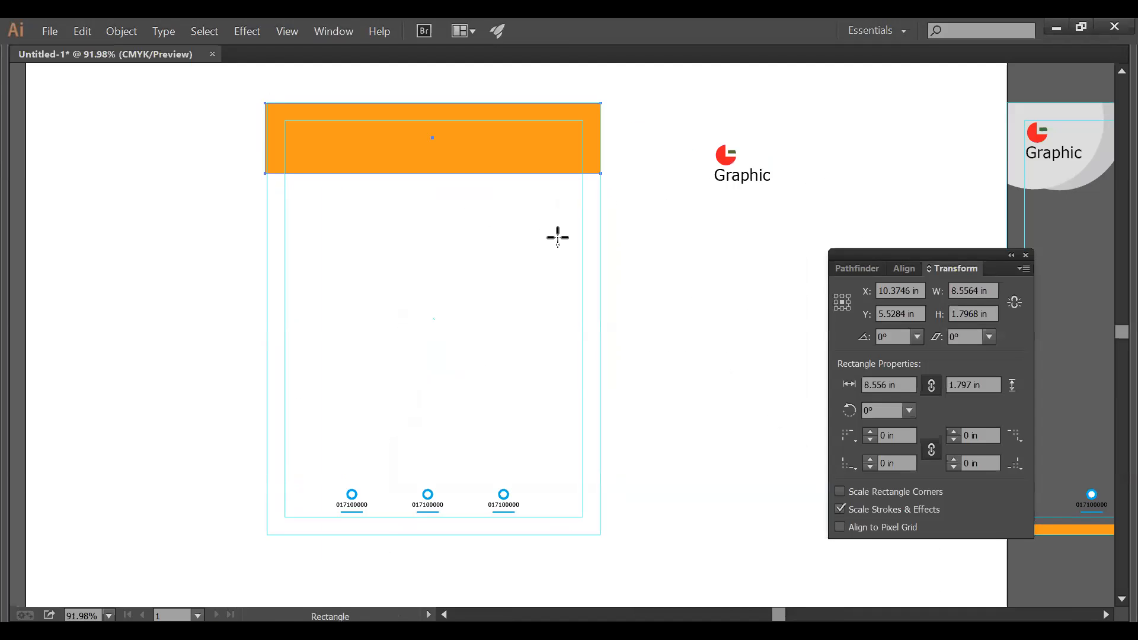
{"action": "key", "text": "Tab"}
{"action": "left_click", "coordinate": [19, 112]}
{"action": "left_click", "coordinate": [607, 301]}
- Move the Graphic text into the header and retype it as NACTAR
{"action": "left_click_drag", "start_coordinate": [810, 210], "coordinate": [444, 188]}
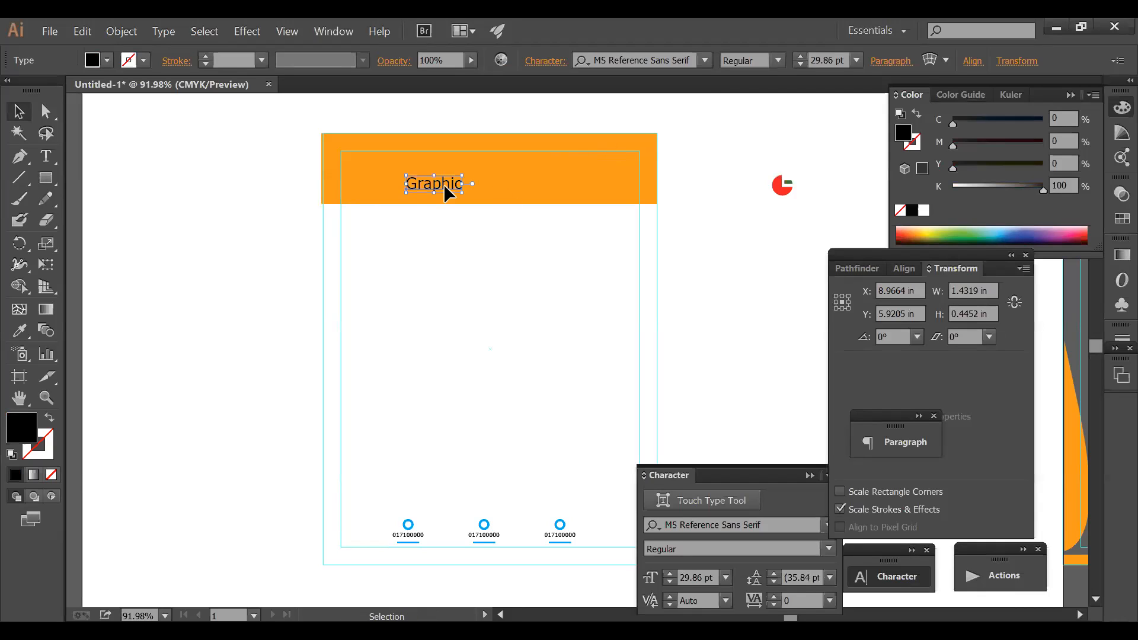
{"action": "double_click", "coordinate": [418, 182]}
{"action": "double_click", "coordinate": [445, 182]}
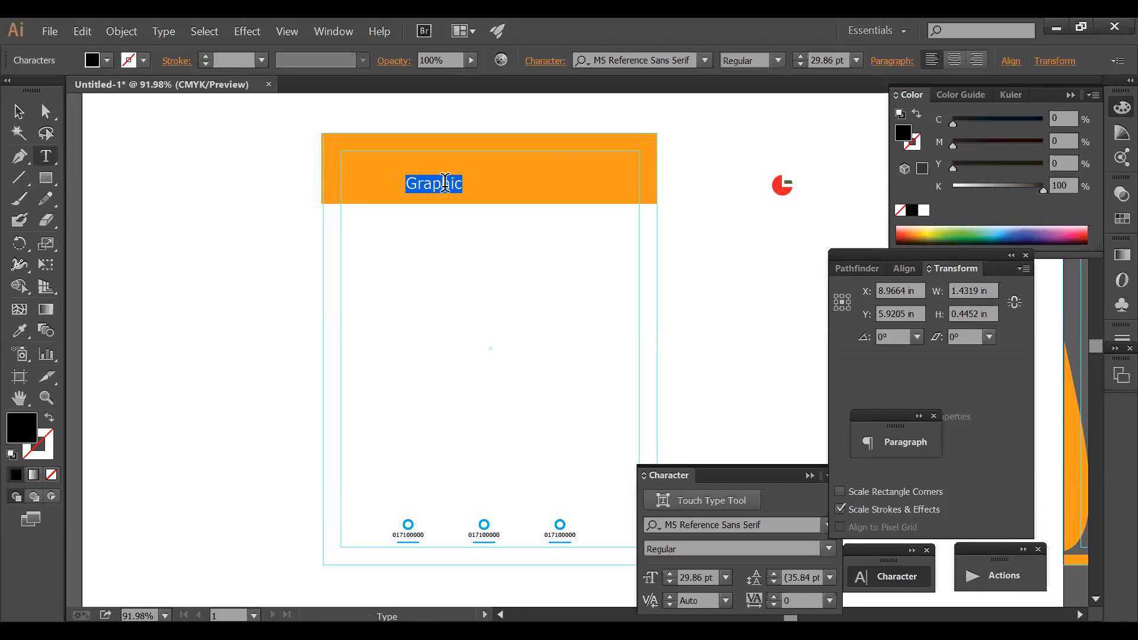
{"action": "type", "text": "dHUSHARGRAPH"}
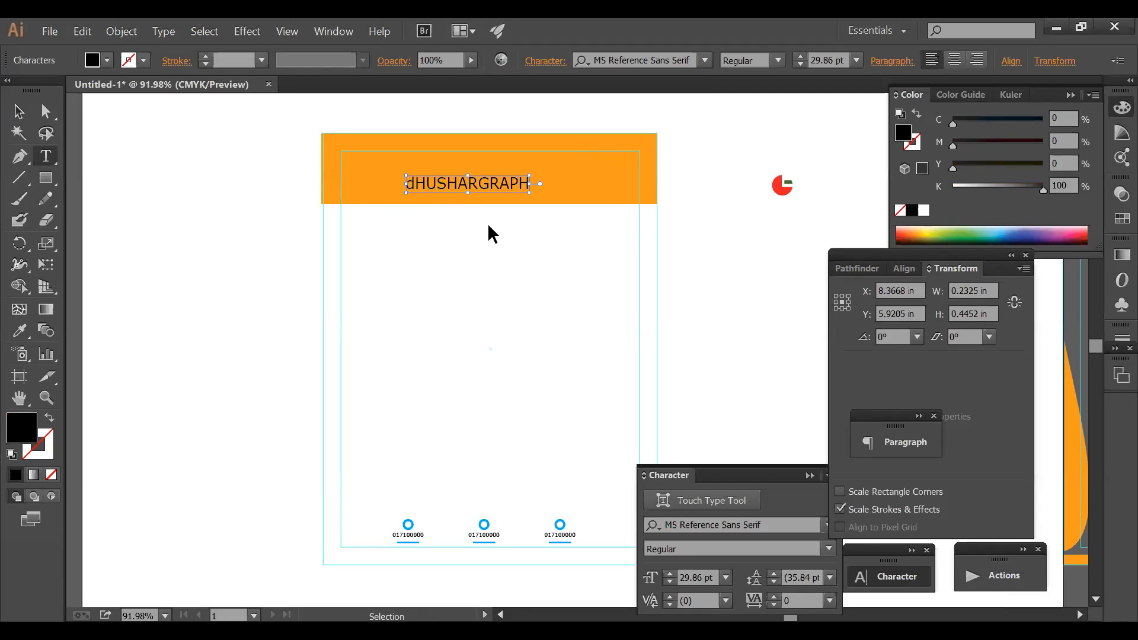
{"action": "left_click_drag", "start_coordinate": [416, 183], "coordinate": [409, 185]}
{"action": "type", "text": "D"}
{"action": "left_click", "coordinate": [572, 285], "text": "ctrl"}
{"action": "double_click", "coordinate": [446, 178]}
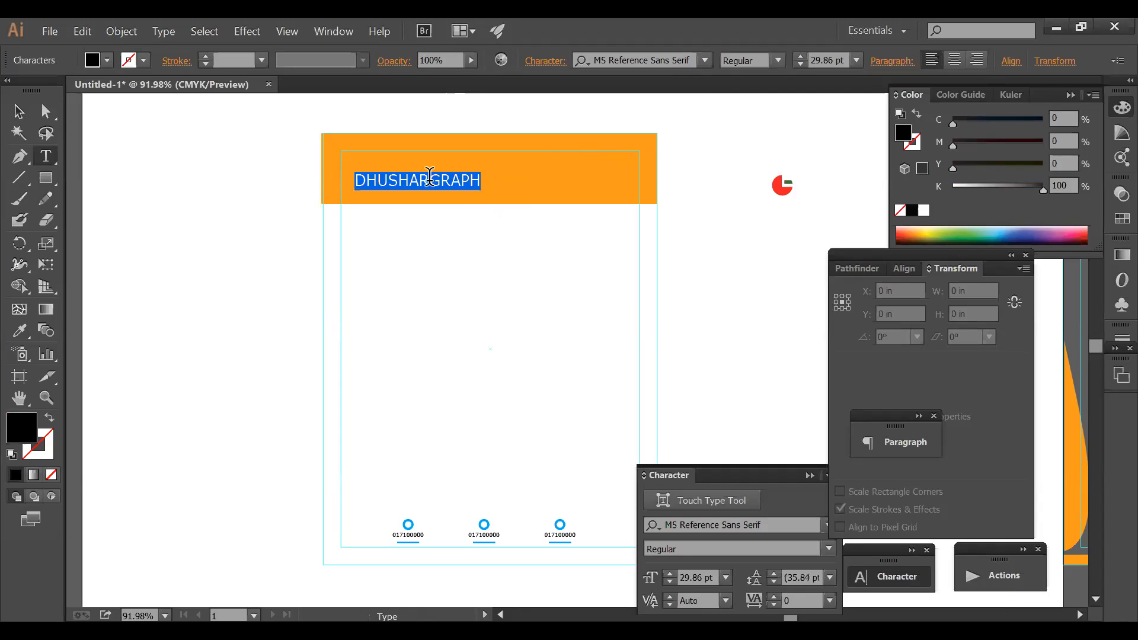
{"action": "type", "text": "NACTAR"}
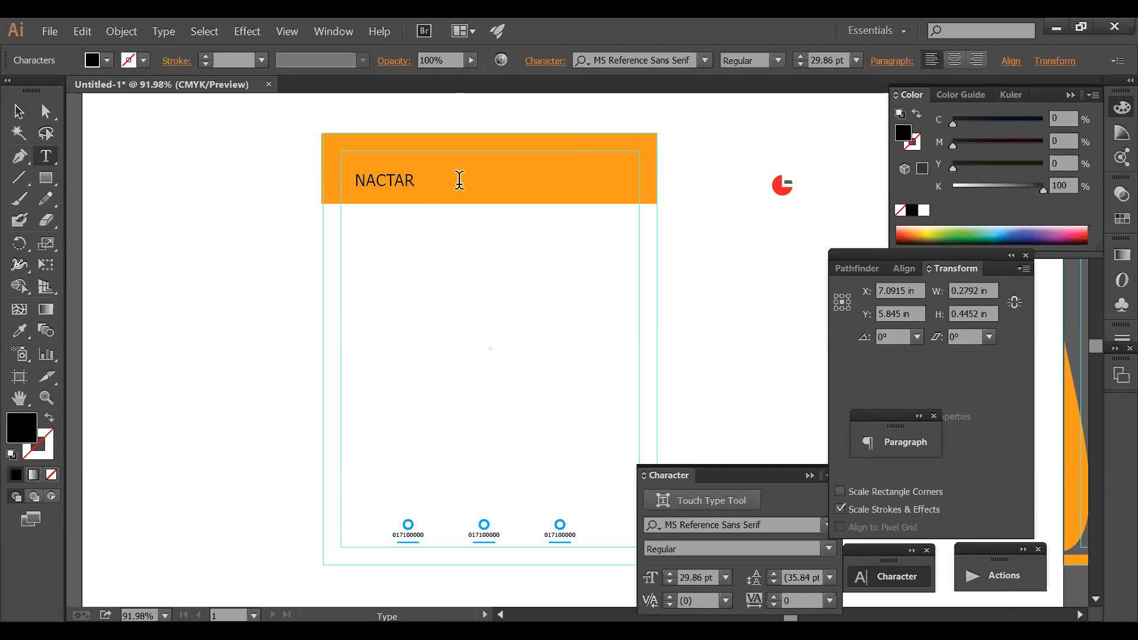
{"action": "left_click", "coordinate": [510, 266], "text": "ctrl"}
{"action": "left_click", "coordinate": [19, 111]}
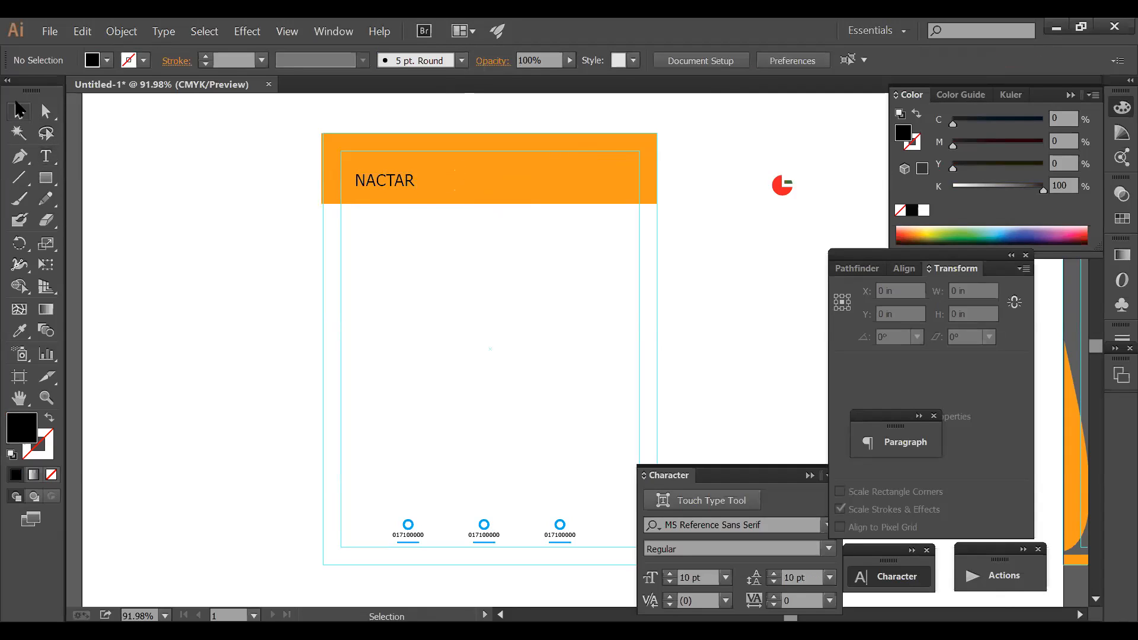
{"action": "left_click_drag", "start_coordinate": [385, 183], "coordinate": [414, 186]}
- Draw a small circle in the header with the Ellipse tool
{"action": "left_click", "coordinate": [599, 216]}
{"action": "left_click", "coordinate": [579, 194]}
{"action": "left_click", "coordinate": [45, 179]}
{"action": "left_click_drag", "start_coordinate": [47, 188], "coordinate": [106, 218]}
{"action": "left_click_drag", "start_coordinate": [177, 144], "coordinate": [416, 166]}
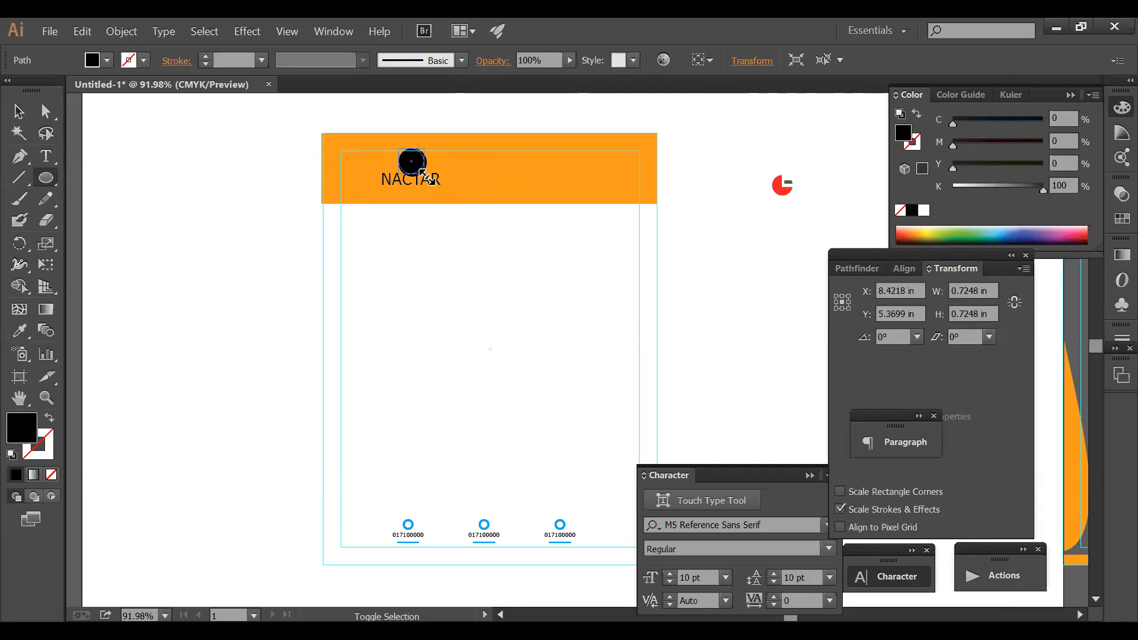
- Position the circle just left of the NACTAR text
{"action": "left_click", "coordinate": [432, 188]}
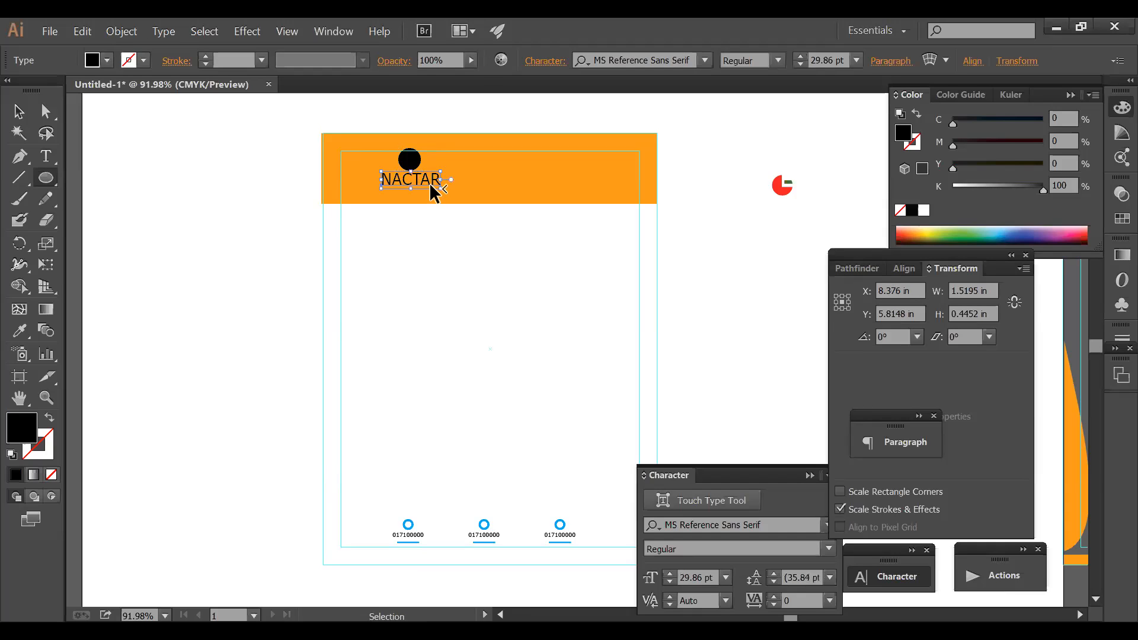
{"action": "left_click", "coordinate": [447, 192]}
{"action": "left_click", "coordinate": [237, 138]}
{"action": "left_click_drag", "start_coordinate": [237, 138], "coordinate": [752, 274]}
{"action": "left_click_drag", "start_coordinate": [322, 292], "coordinate": [322, 286]}
{"action": "left_click", "coordinate": [527, 160], "text": "ctrl+alt"}
{"action": "left_click_drag", "start_coordinate": [490, 228], "coordinate": [316, 60]}
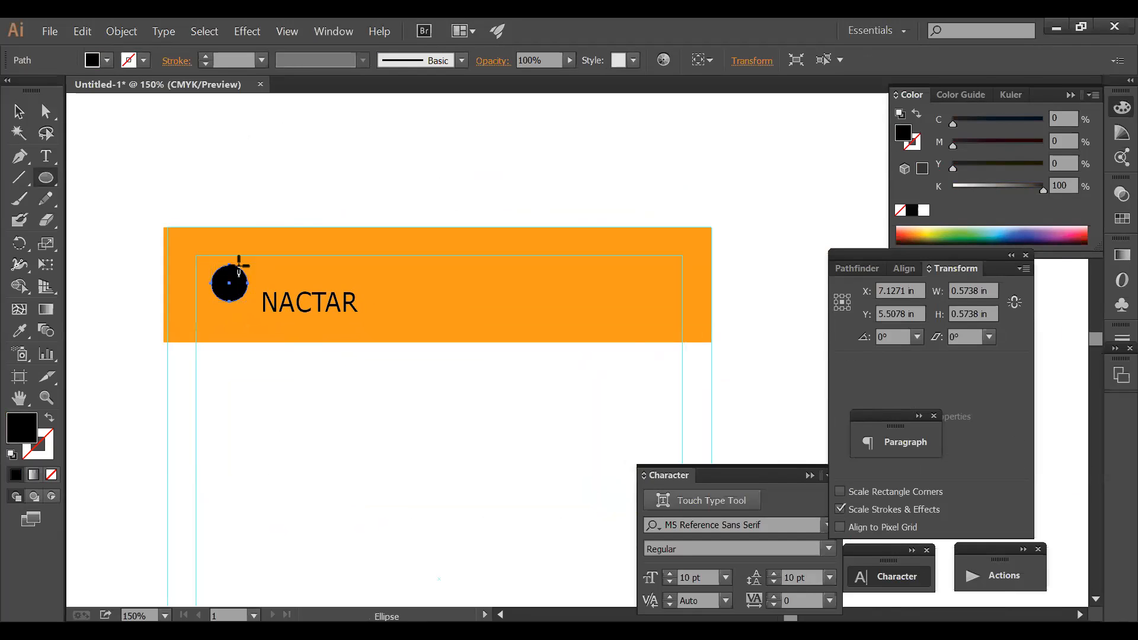
- Nudge the header's left edge inward and move NACTAR up level with the circle
{"action": "key", "text": "ctrl+shift+a"}
{"action": "key", "text": "v"}
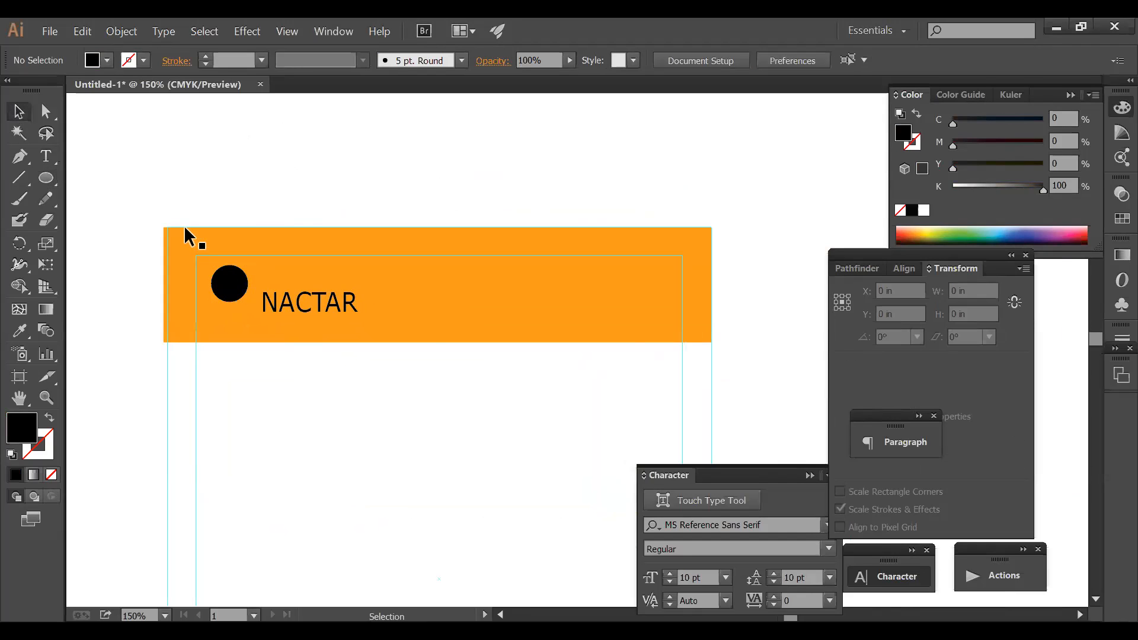
{"action": "left_click", "coordinate": [167, 261]}
{"action": "left_click_drag", "start_coordinate": [163, 286], "coordinate": [170, 286]}
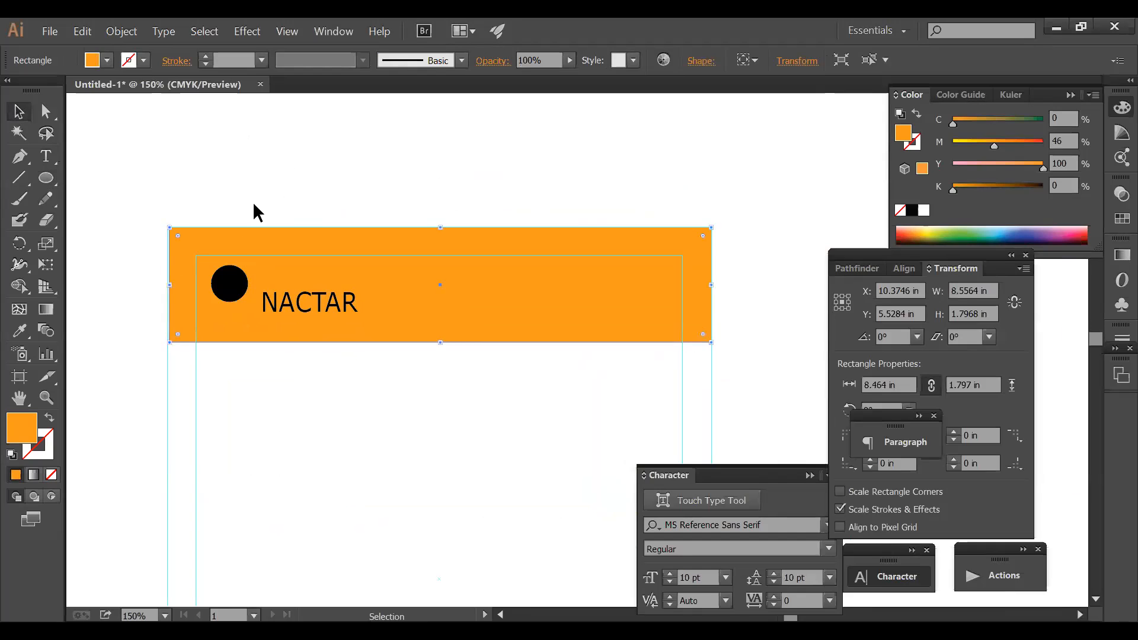
{"action": "left_click", "coordinate": [265, 187]}
{"action": "left_click_drag", "start_coordinate": [291, 317], "coordinate": [299, 284]}
- Shorten the orange header by raising its bottom edge
{"action": "left_click", "coordinate": [371, 378]}
{"action": "key", "text": "space"}
{"action": "left_click_drag", "start_coordinate": [368, 348], "coordinate": [378, 260]}
{"action": "key", "text": "m"}
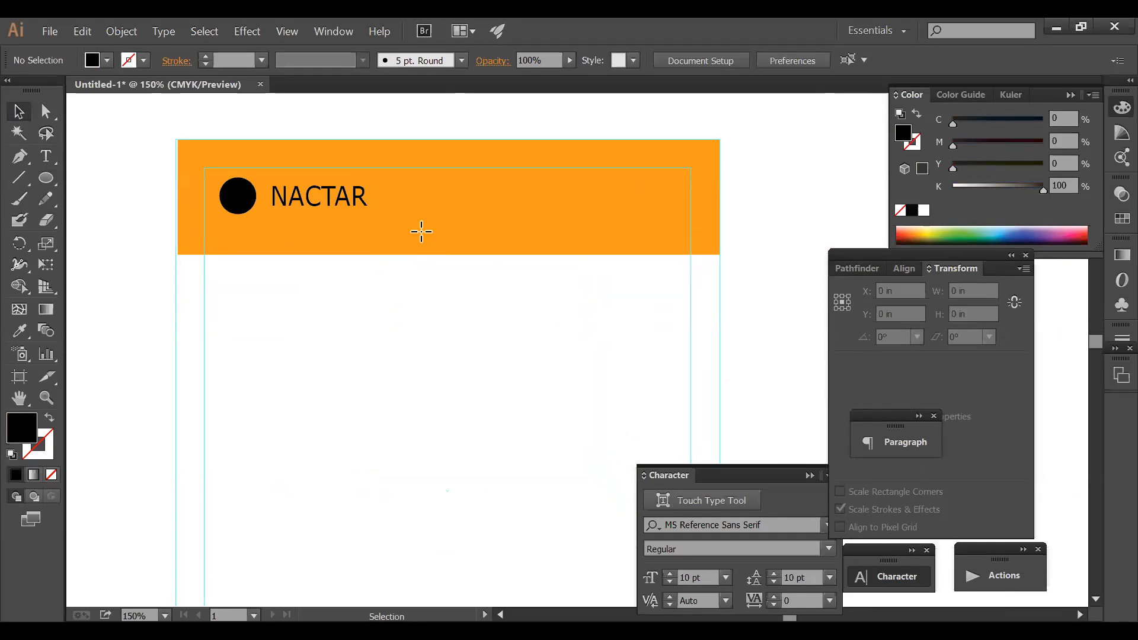
{"action": "left_click", "coordinate": [422, 231]}
{"action": "left_click_drag", "start_coordinate": [453, 257], "coordinate": [451, 225]}
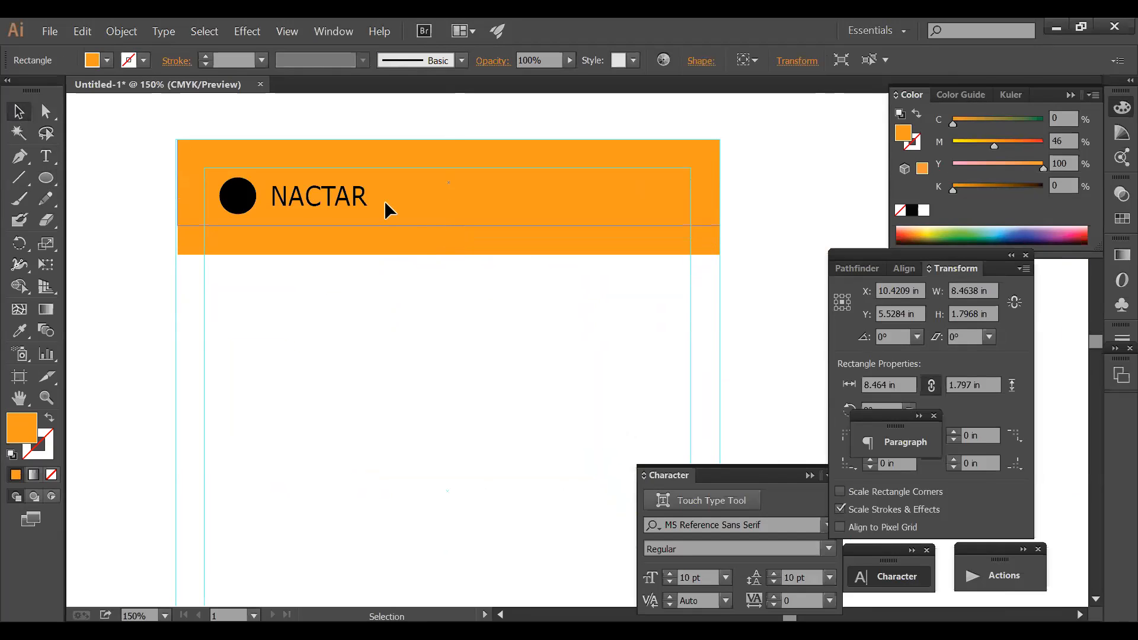
{"action": "left_click", "coordinate": [358, 203]}
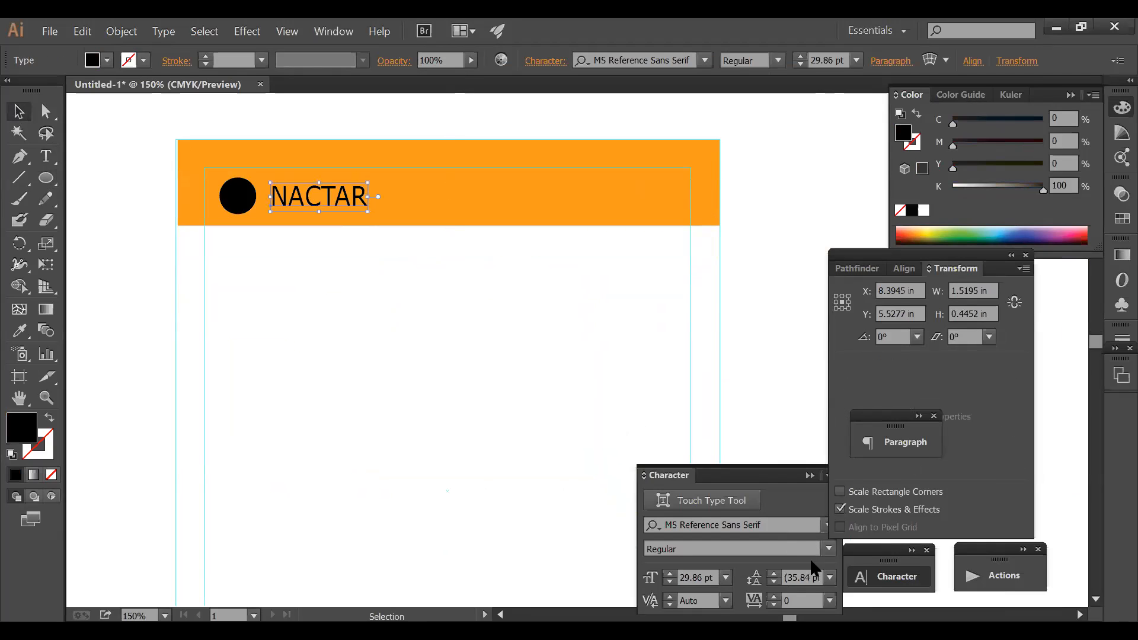
- Set the NACTAR wordmark to 48 pt, keeping the Regular style
{"action": "left_click", "coordinate": [670, 574]}
{"action": "left_click", "coordinate": [669, 574]}
{"action": "left_click", "coordinate": [670, 574]}
{"action": "left_click", "coordinate": [670, 573]}
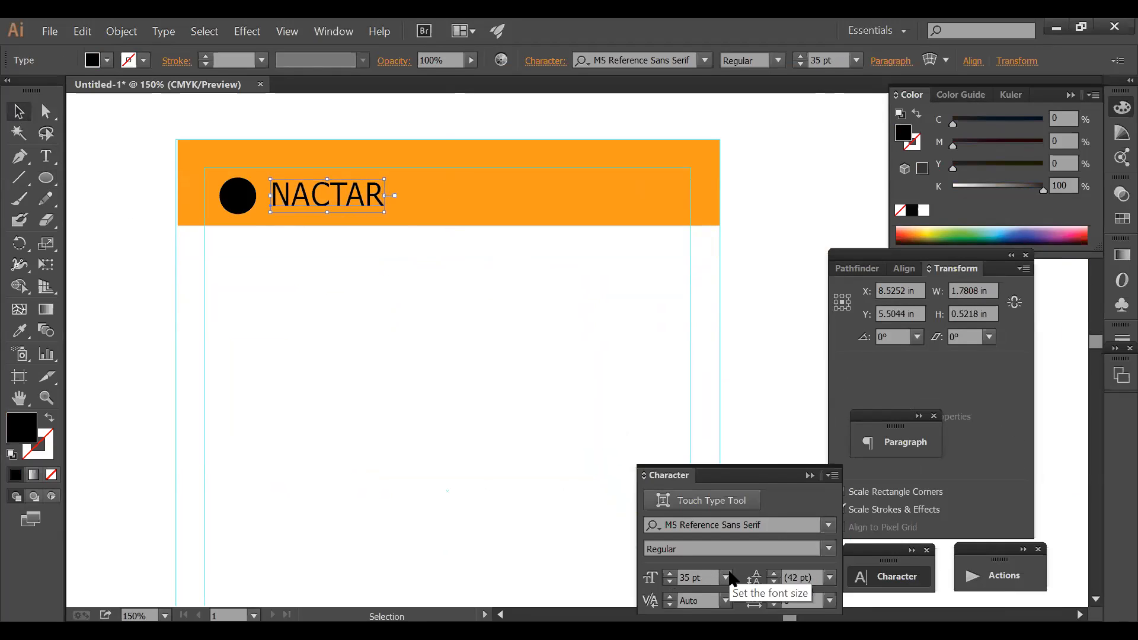
{"action": "left_click", "coordinate": [726, 578]}
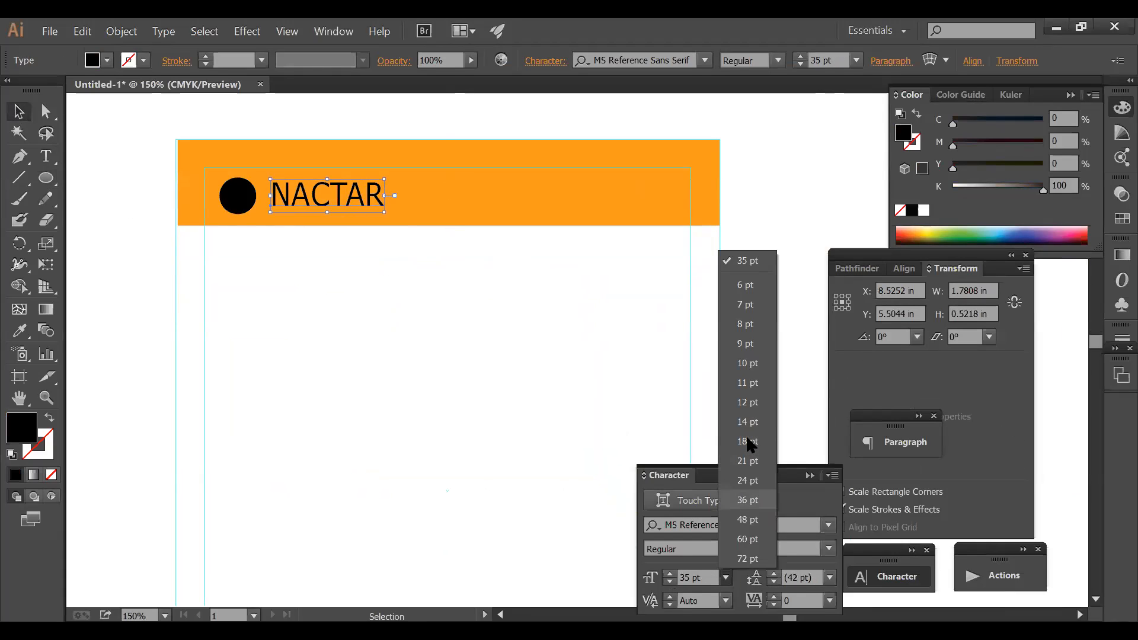
{"action": "left_click", "coordinate": [747, 519]}
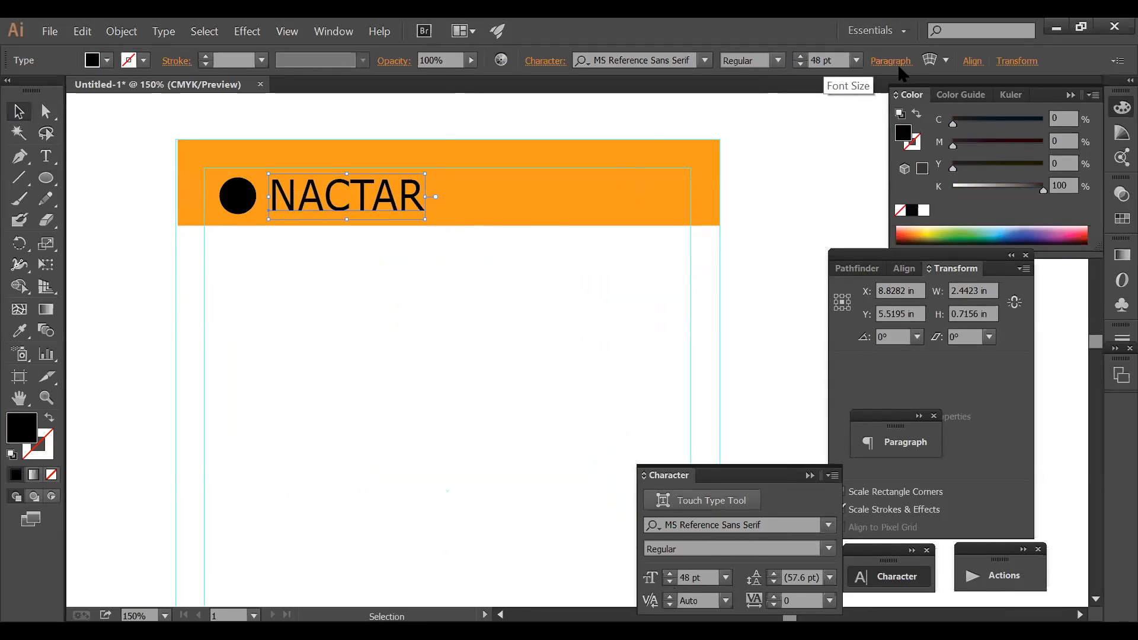
{"action": "left_click", "coordinate": [856, 61]}
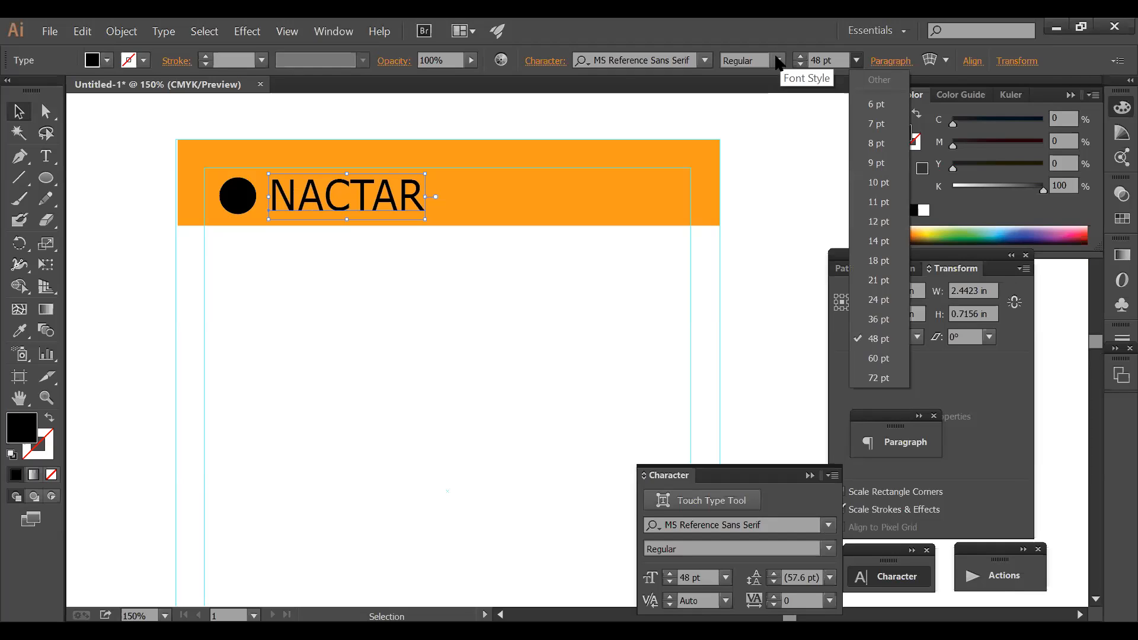
{"action": "left_click", "coordinate": [778, 61]}
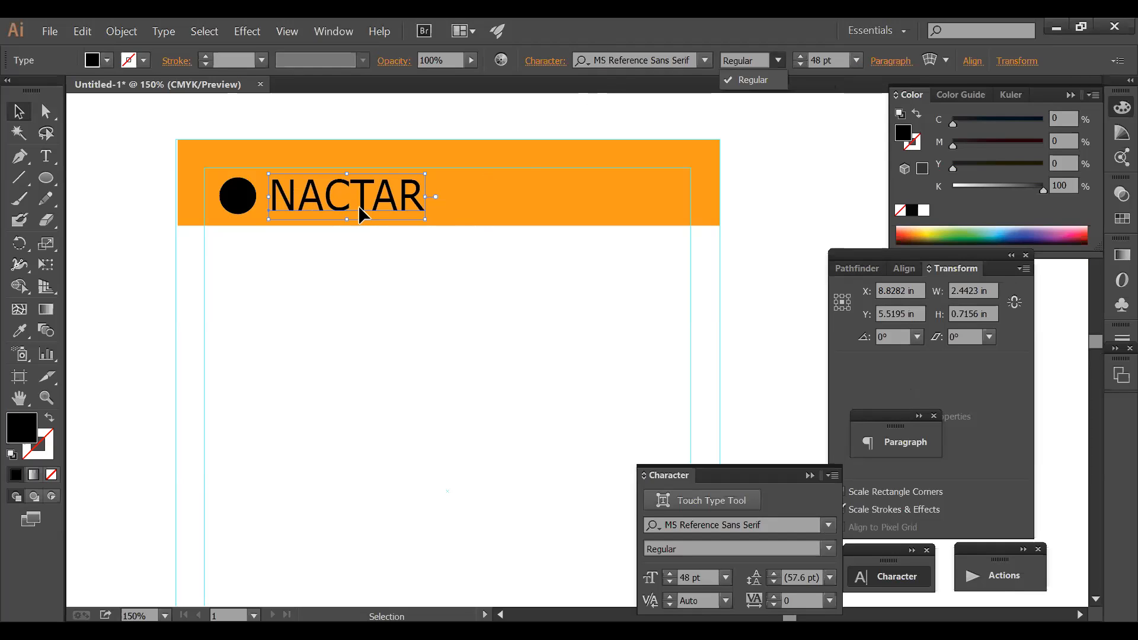
{"action": "left_click", "coordinate": [377, 219]}
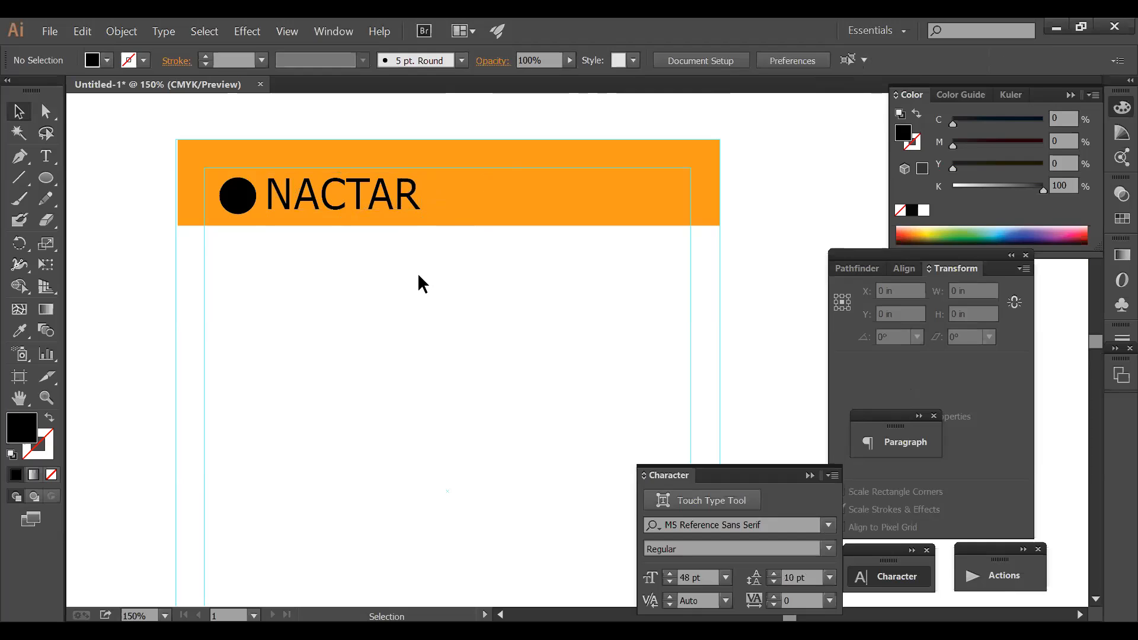
- Trim the orange header's right edge slightly, leaving it 8.436 in wide
{"action": "left_click", "coordinate": [472, 204]}
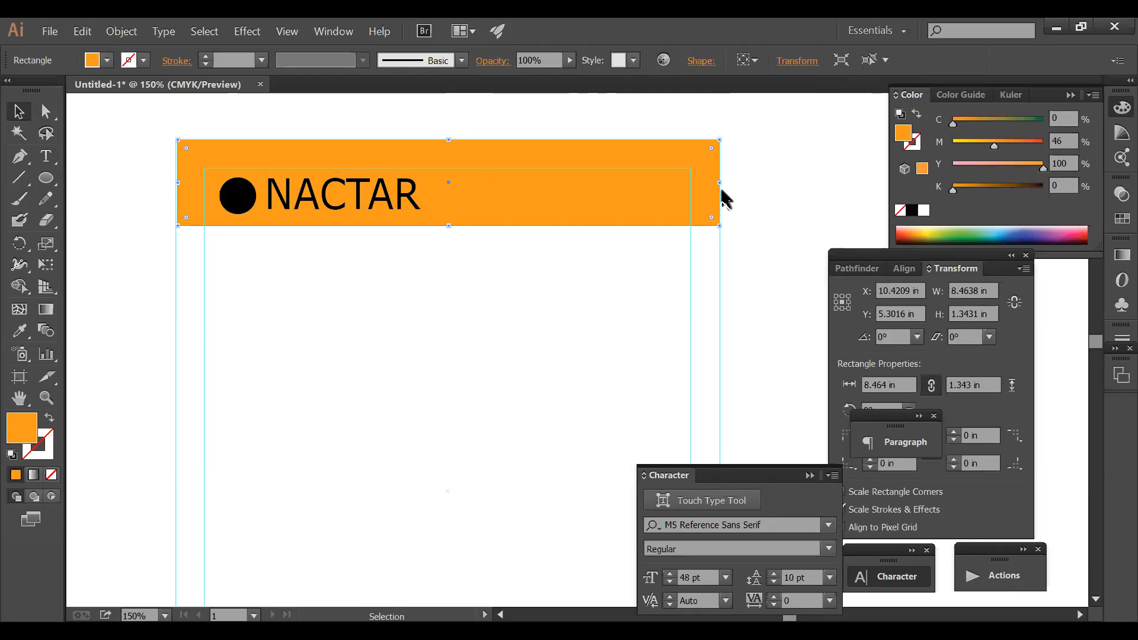
{"action": "left_click_drag", "start_coordinate": [720, 186], "coordinate": [717, 186]}
{"action": "key", "text": "a"}
{"action": "key", "text": "v"}
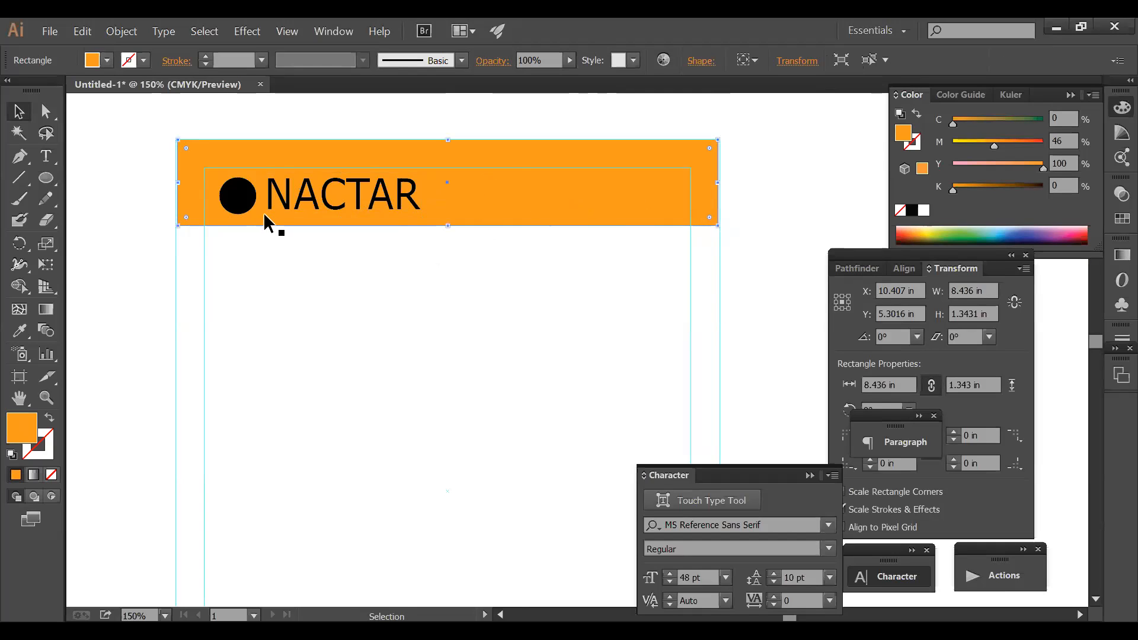
{"action": "left_click_drag", "start_coordinate": [181, 186], "coordinate": [216, 187]}
{"action": "key", "text": "Delete"}
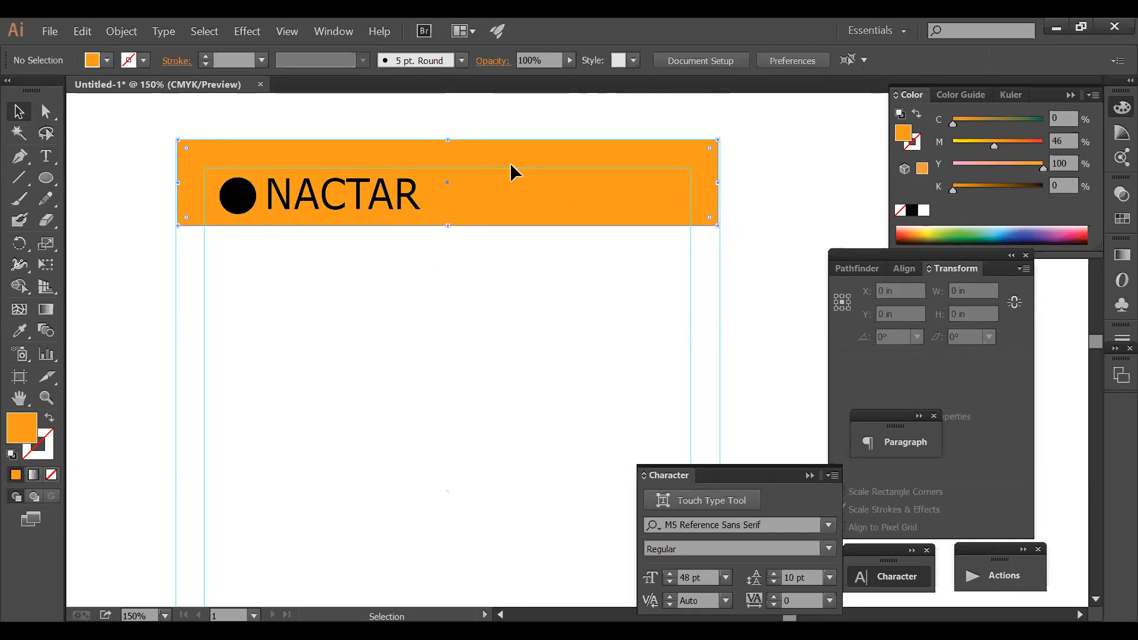
{"action": "left_click", "coordinate": [510, 167]}
{"action": "key", "text": "ctrl+c"}
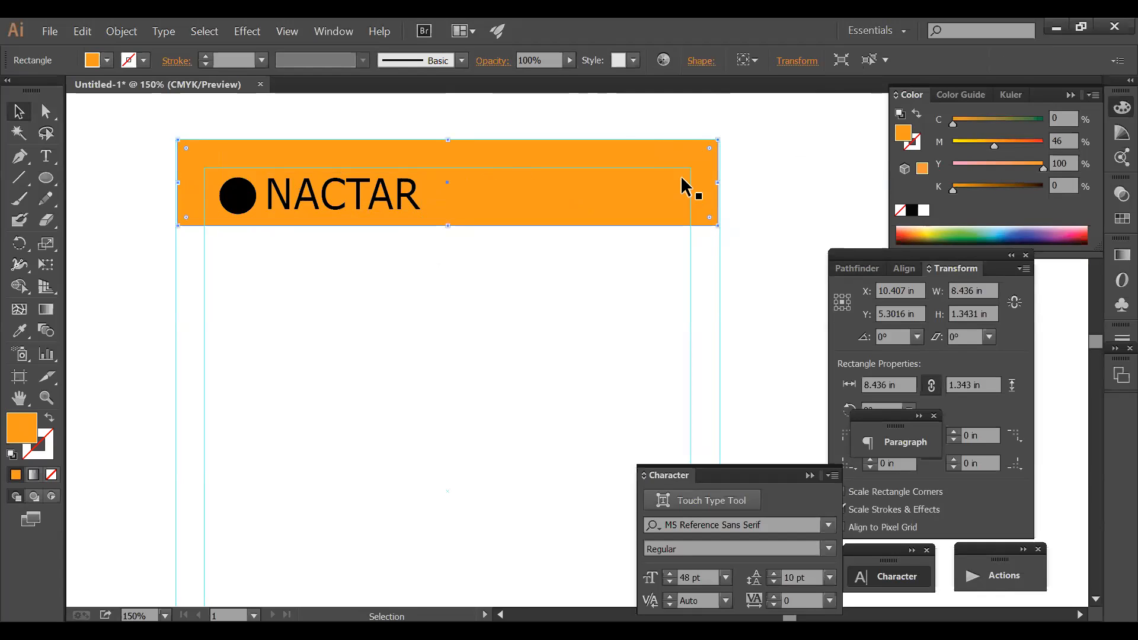
- Shrink the pasted header copy to a box around the black circle and fill it white
{"action": "left_click_drag", "start_coordinate": [717, 183], "coordinate": [240, 205]}
{"action": "left_click_drag", "start_coordinate": [177, 184], "coordinate": [208, 183]}
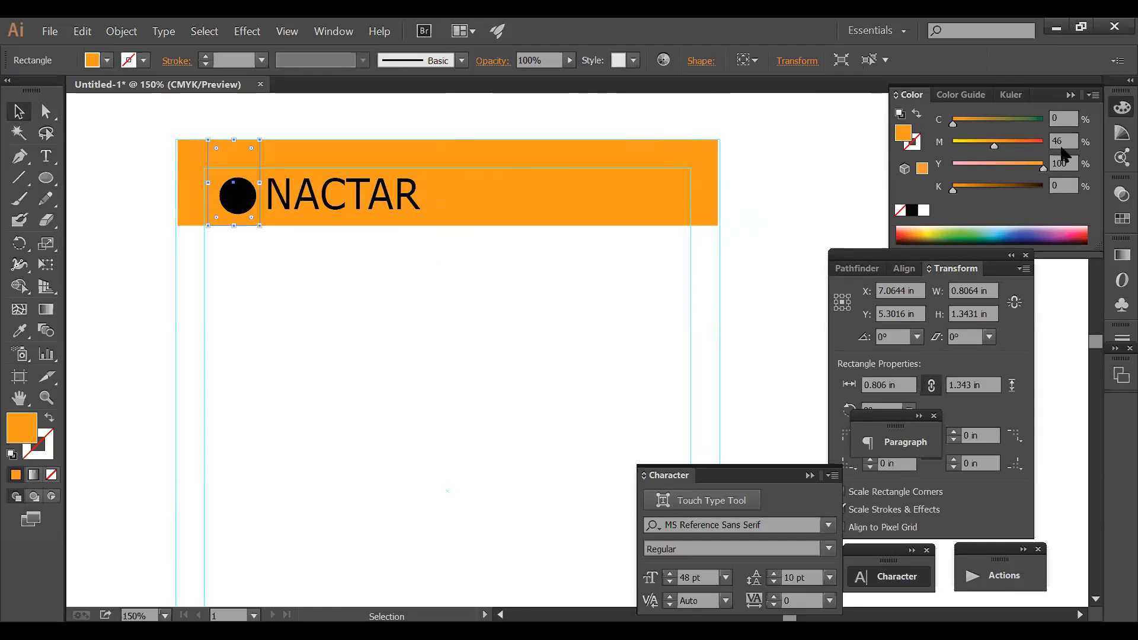
{"action": "left_click", "coordinate": [923, 210]}
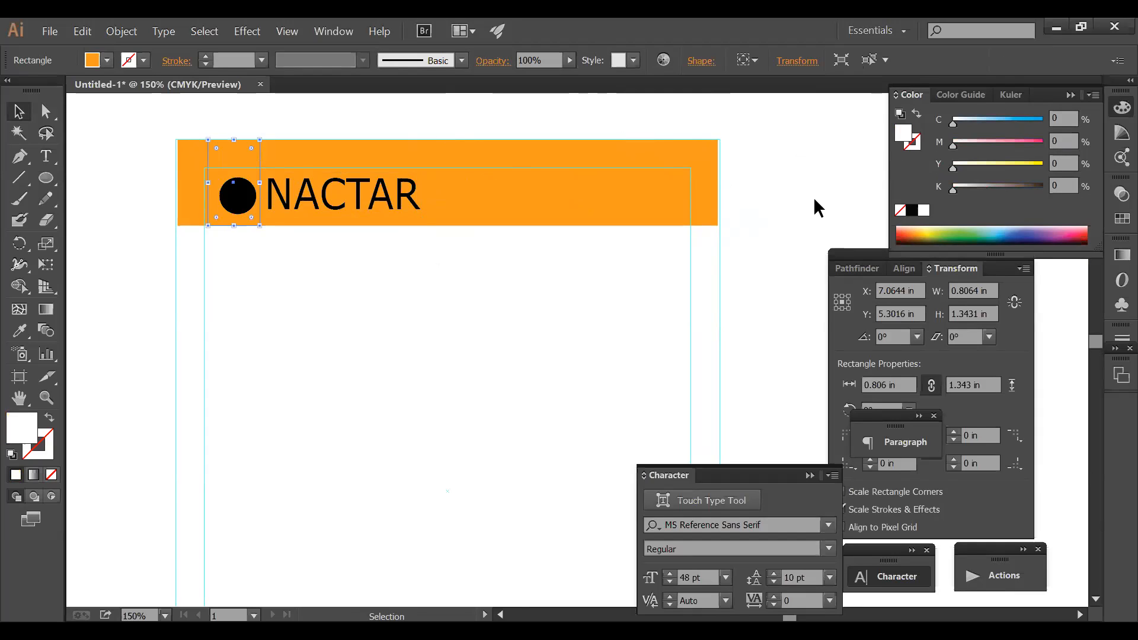
- Send the orange header band backward behind the white box
{"action": "left_click", "coordinate": [566, 189]}
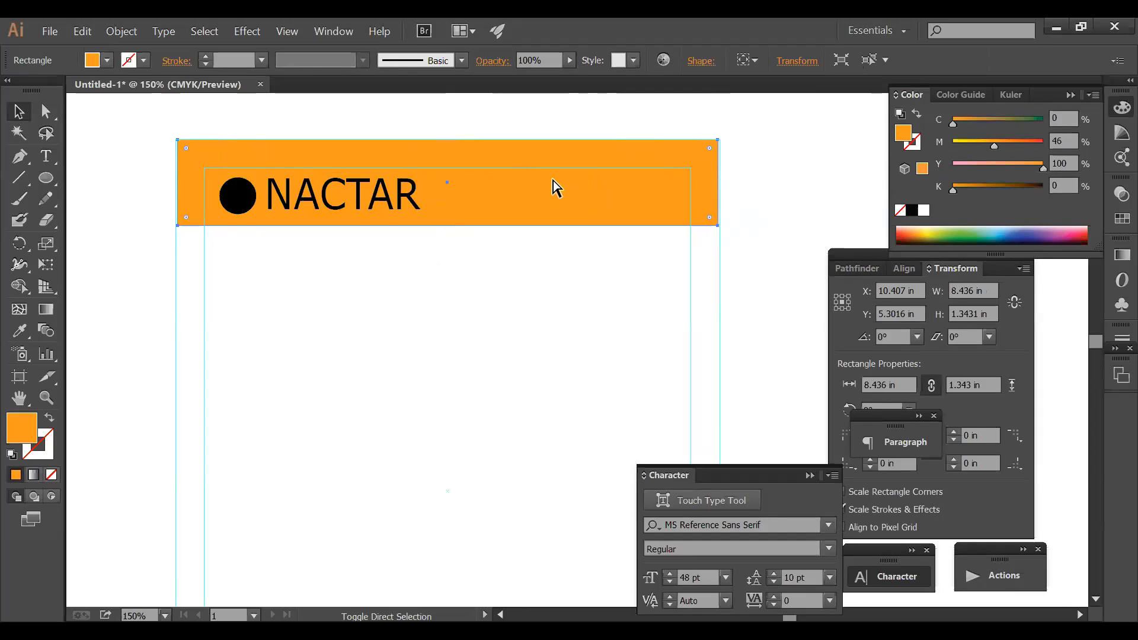
{"action": "key", "text": "ctrl+shift+bracketleft"}
{"action": "left_click", "coordinate": [326, 257]}
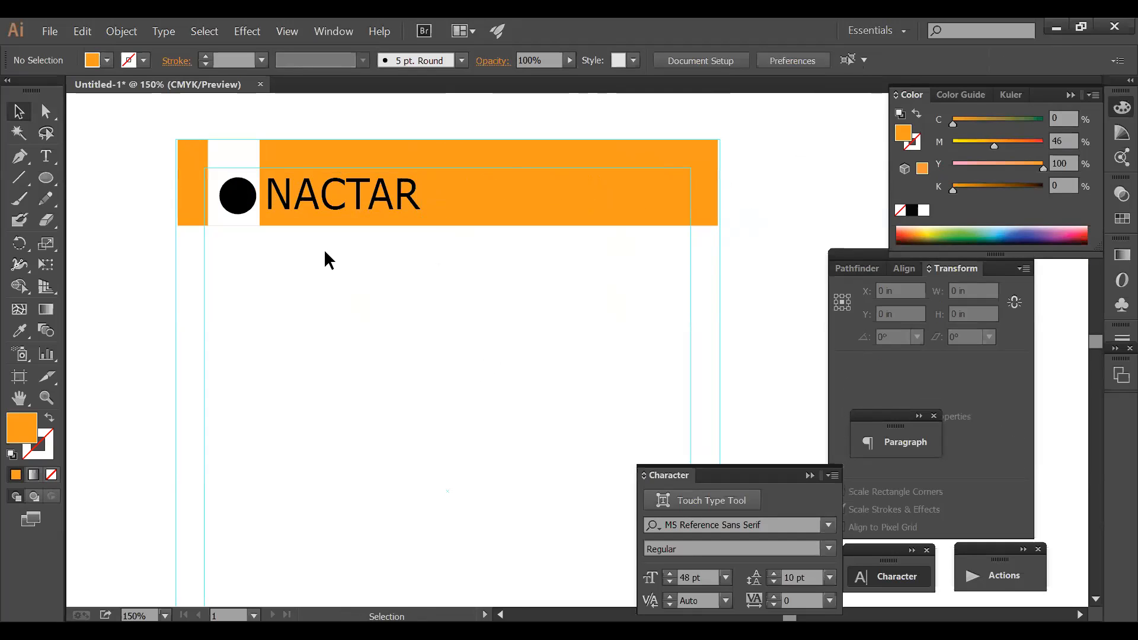
{"action": "left_click", "coordinate": [232, 194]}
{"action": "left_click", "coordinate": [406, 308]}
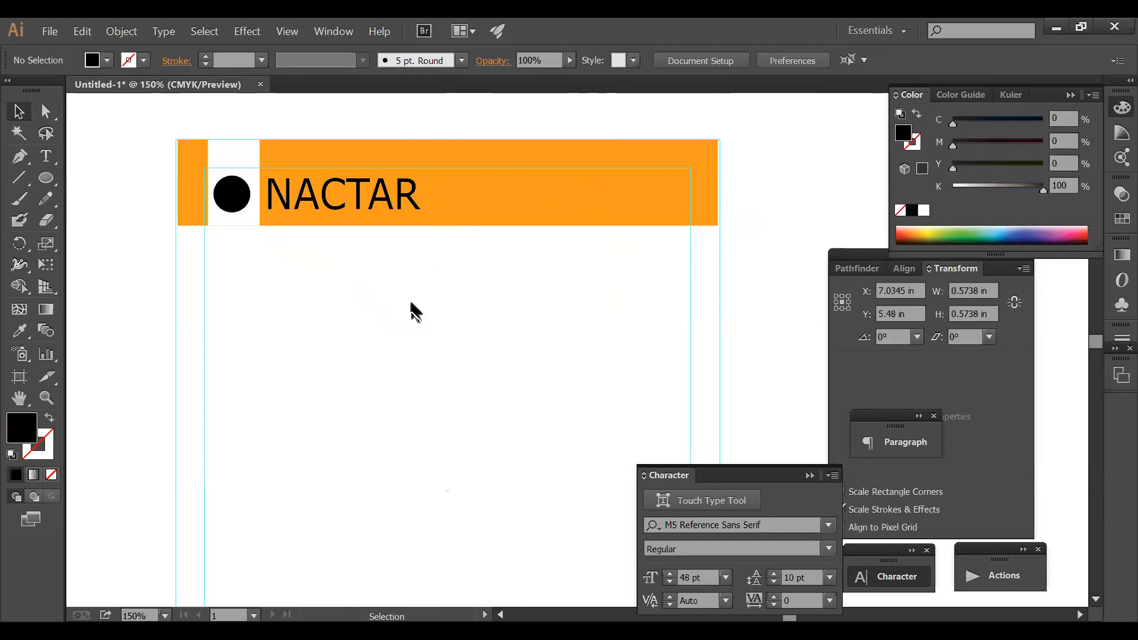
{"action": "left_click", "coordinate": [351, 184]}
{"action": "left_click", "coordinate": [587, 210]}
- Set the header fill to C100 M0 Y100 K0 so it turns green
{"action": "left_click_drag", "start_coordinate": [953, 123], "coordinate": [1059, 119]}
{"action": "left_click_drag", "start_coordinate": [1001, 153], "coordinate": [943, 145]}
{"action": "left_click", "coordinate": [564, 299]}
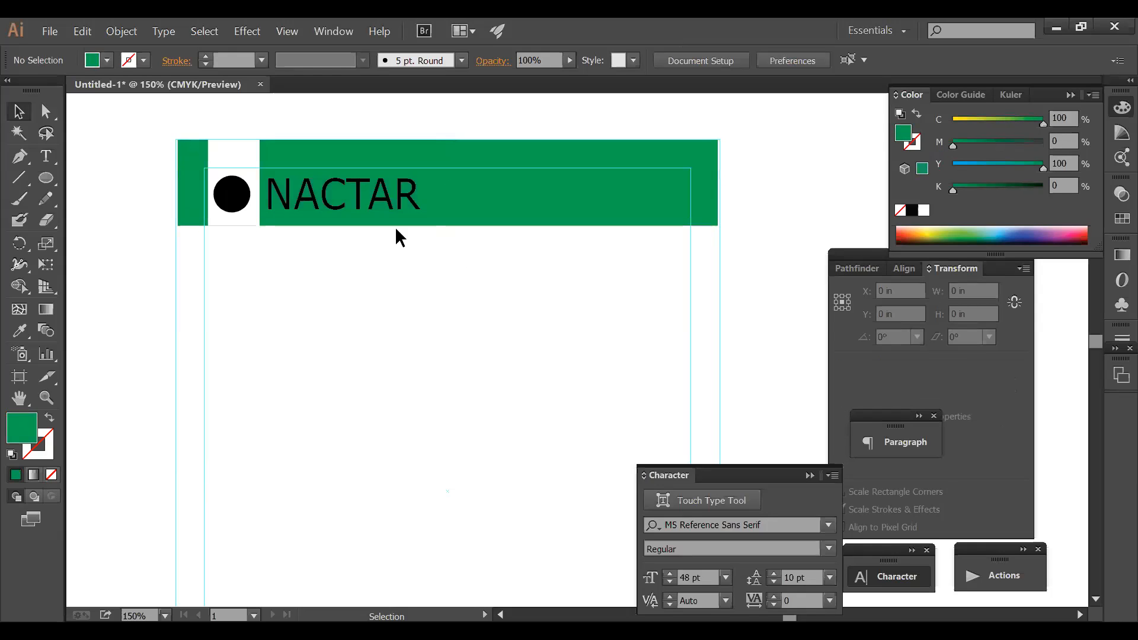
- Give the NACTAR wordmark a white fill
{"action": "left_click", "coordinate": [382, 203]}
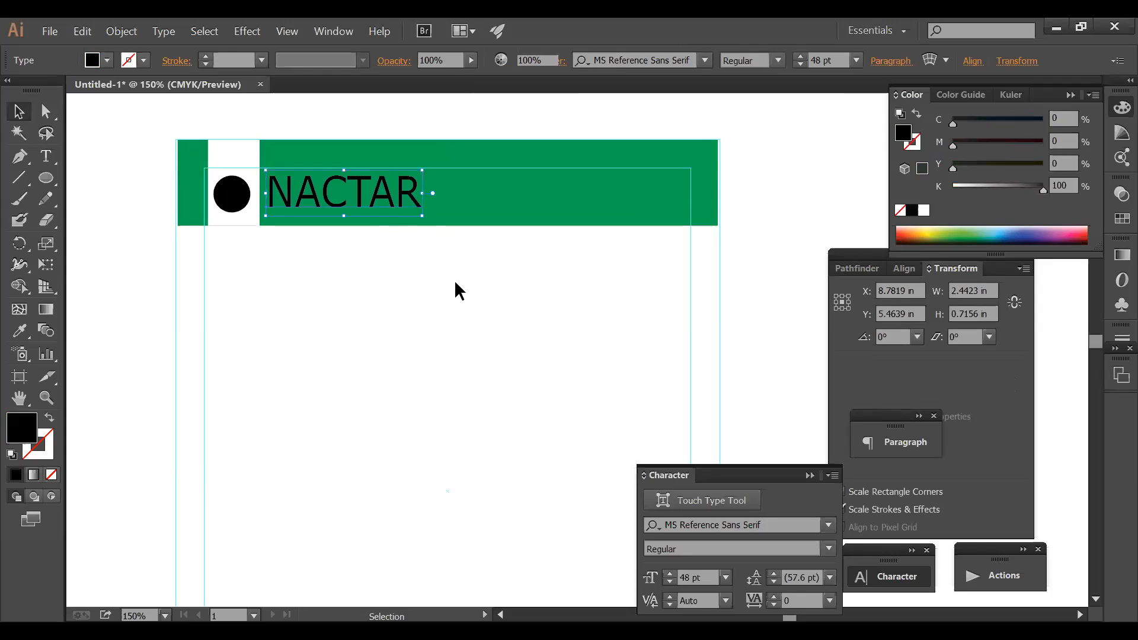
{"action": "left_click", "coordinate": [459, 292]}
{"action": "left_click", "coordinate": [418, 203]}
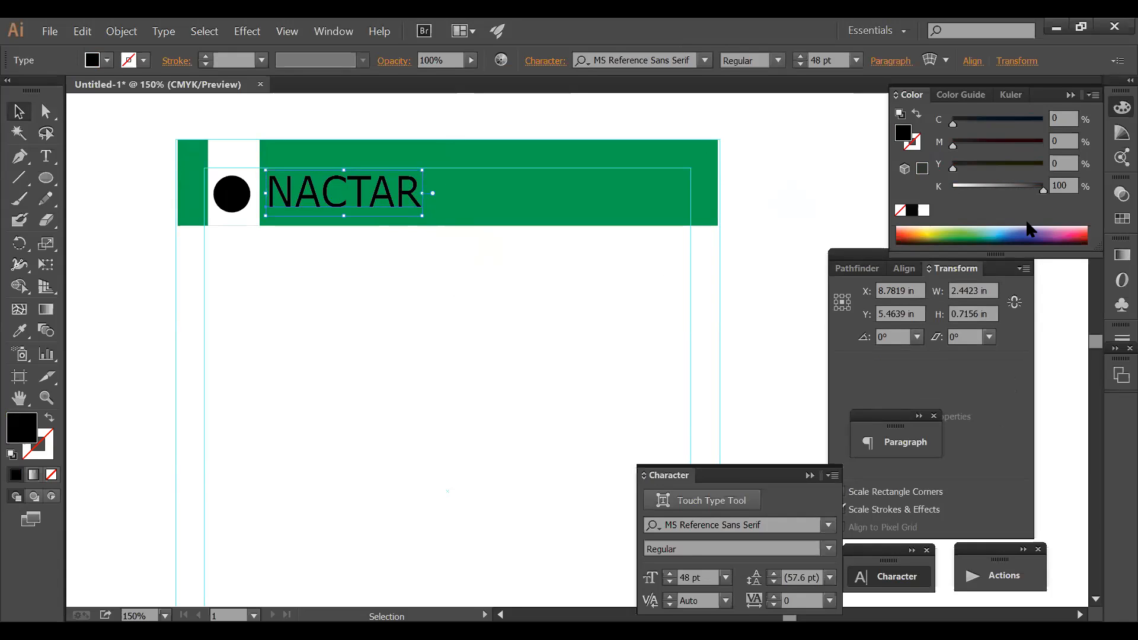
{"action": "left_click", "coordinate": [923, 209]}
{"action": "left_click", "coordinate": [418, 222]}
{"action": "left_click", "coordinate": [414, 210]}
- Append 'BOGURA' so the wordmark reads NACTAR BOGURA
{"action": "double_click", "coordinate": [406, 187]}
{"action": "left_click", "coordinate": [415, 183]}
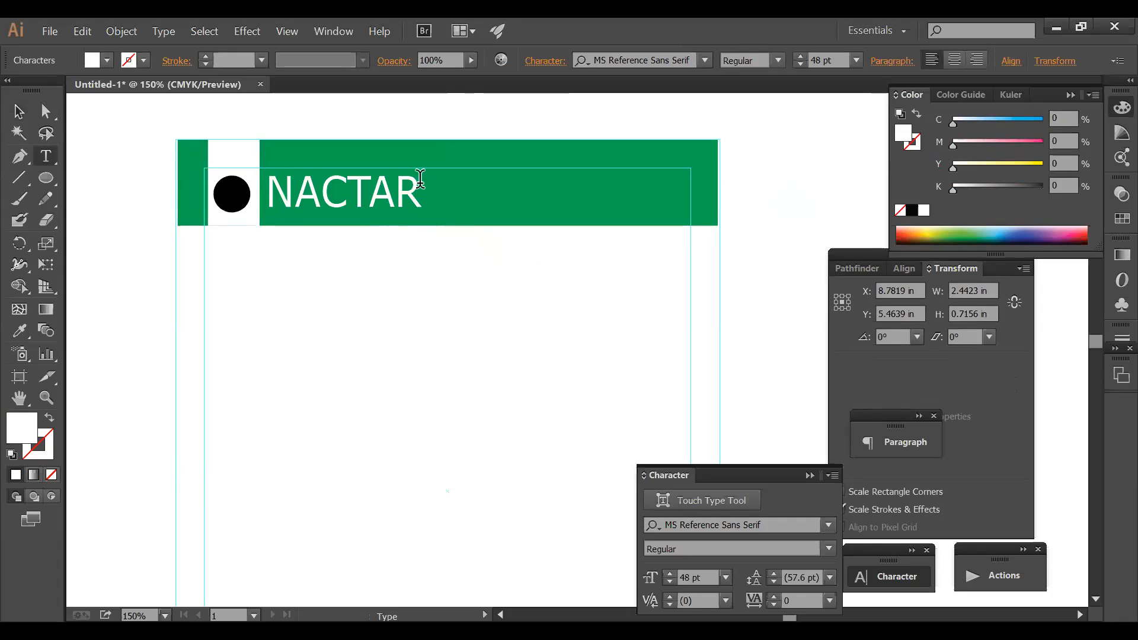
{"action": "type", "text": "BOGURA"}
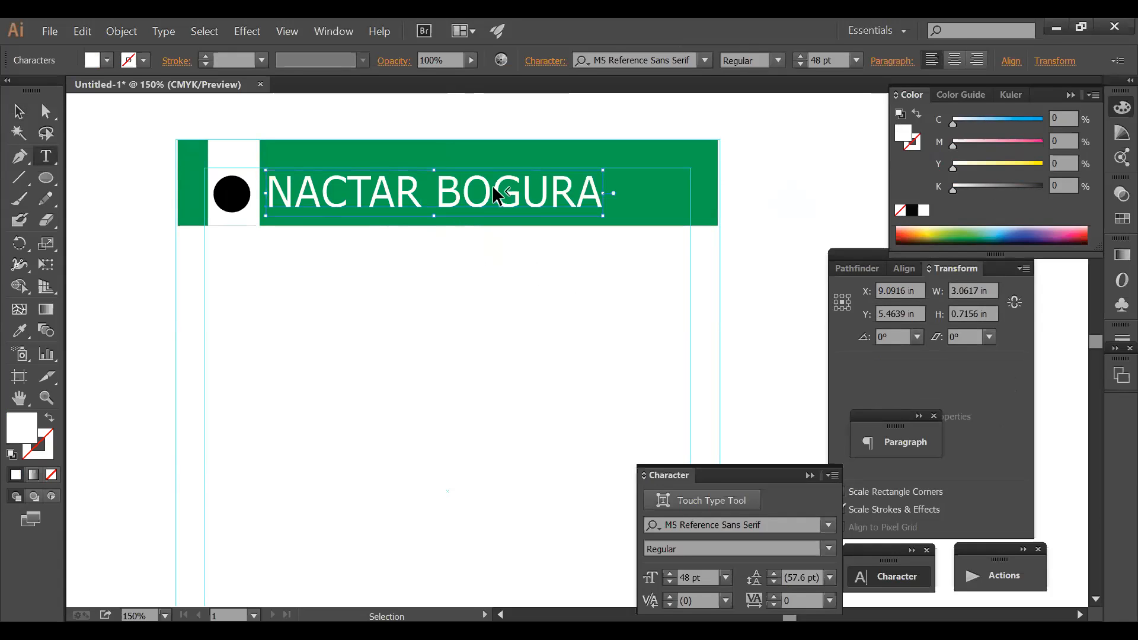
{"action": "left_click", "coordinate": [545, 267], "text": "ctrl"}
{"action": "left_click_drag", "start_coordinate": [662, 256], "coordinate": [794, 289]}
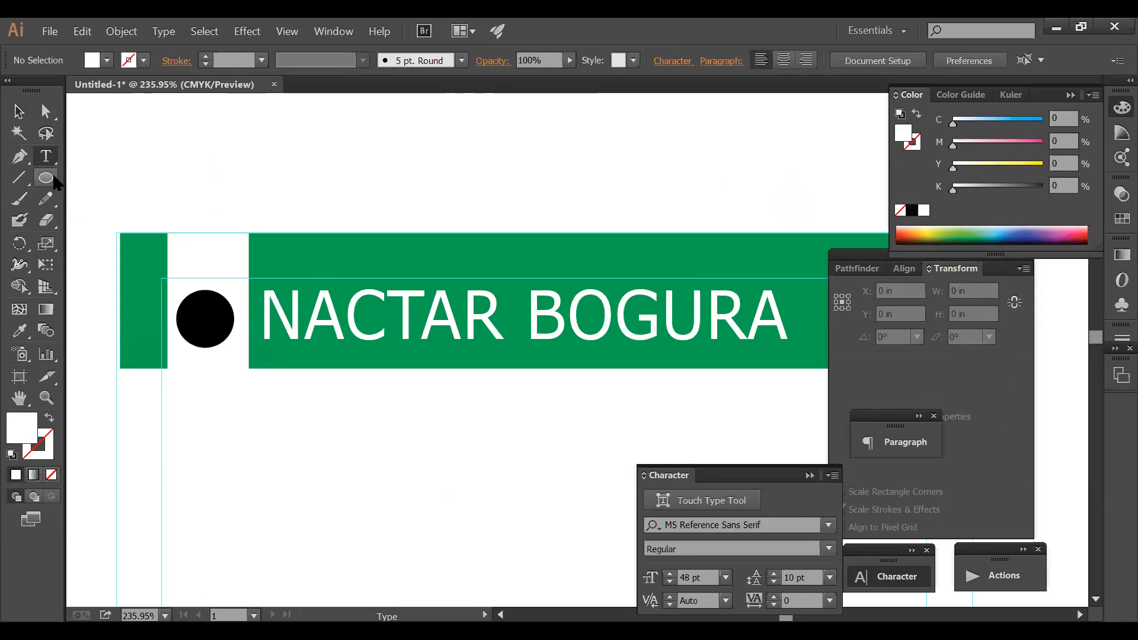
- Draw a small circle just below the green header
{"action": "left_click", "coordinate": [45, 178]}
{"action": "key", "text": "Tab"}
{"action": "left_click_drag", "start_coordinate": [231, 374], "coordinate": [270, 412]}
{"action": "key", "text": "Tab"}
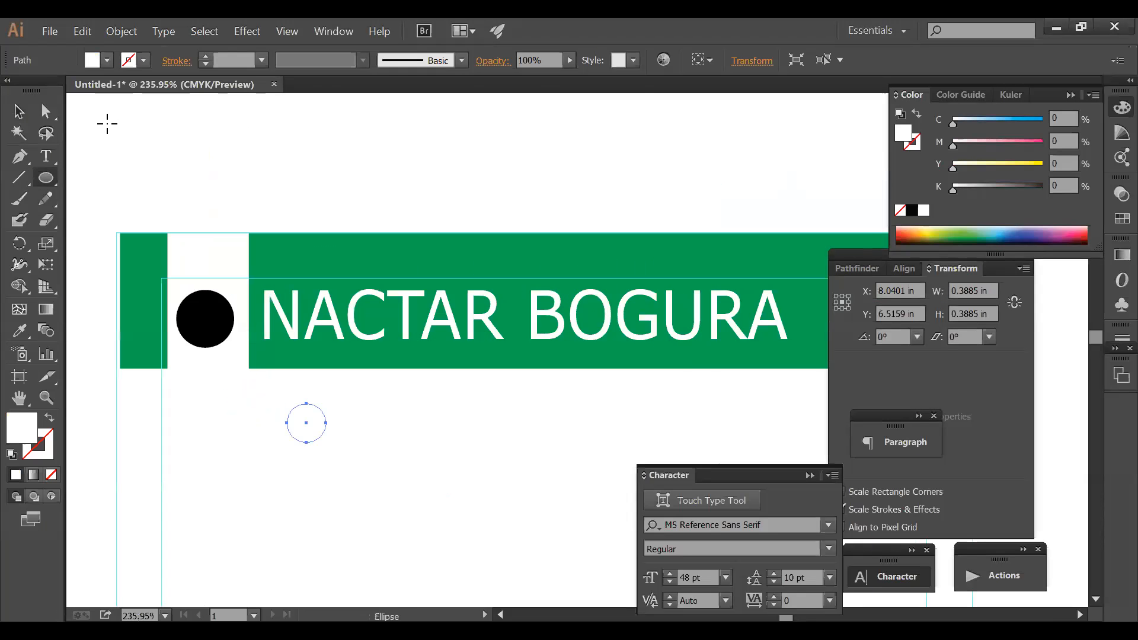
{"action": "left_click", "coordinate": [19, 111]}
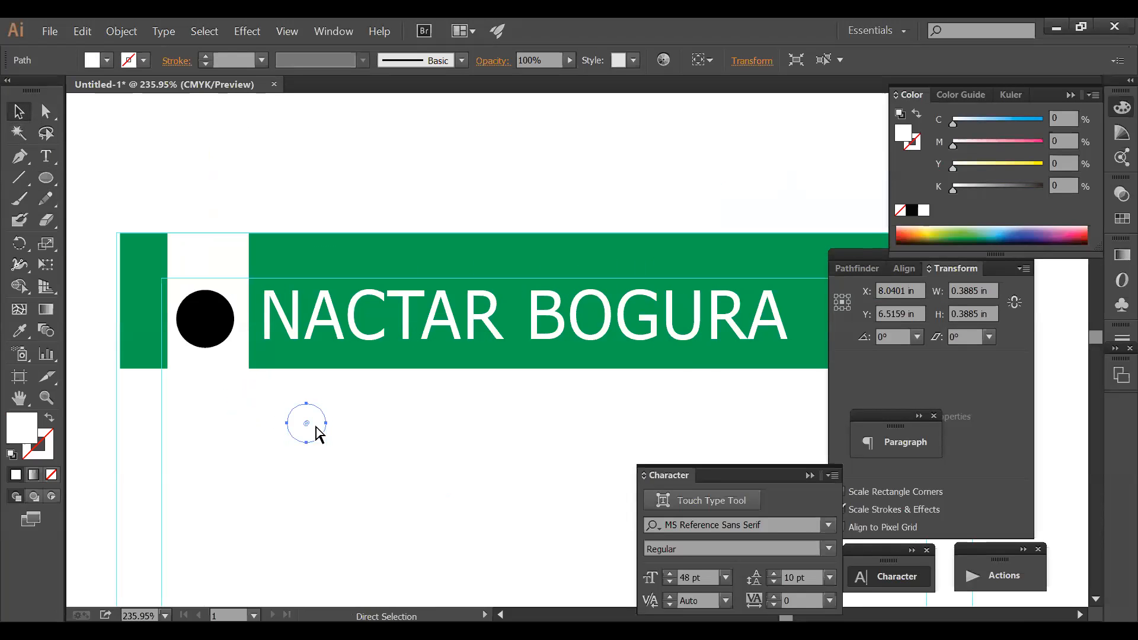
- In Outline view, set the circle under the header's bottom edge and repeat copies rightward
{"action": "key", "text": "ctrl+y"}
{"action": "left_click", "coordinate": [363, 432]}
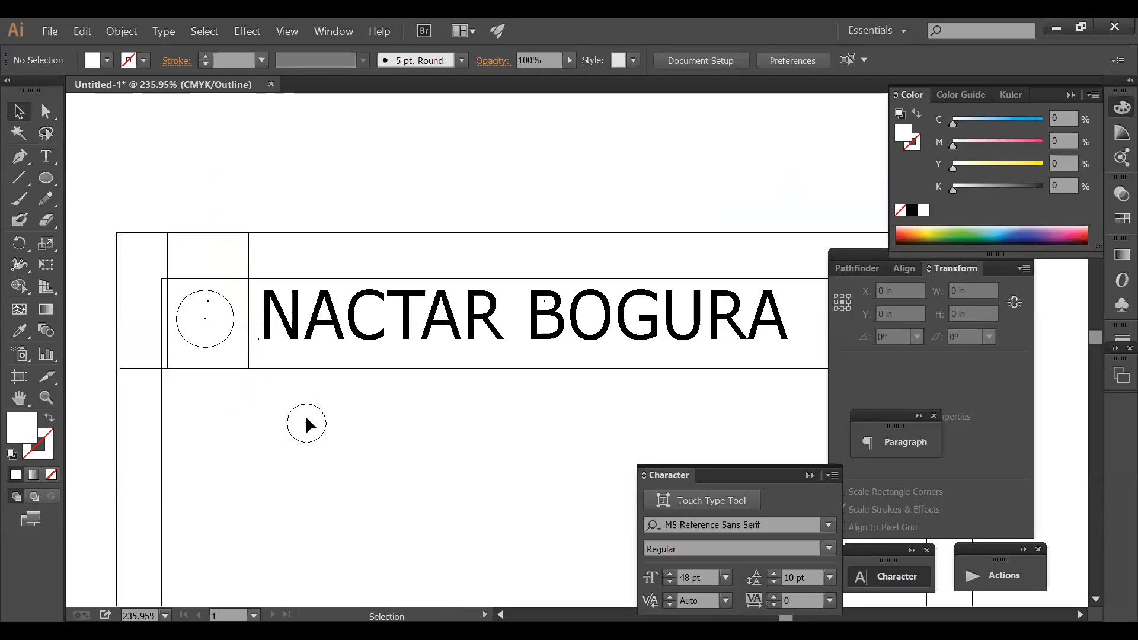
{"action": "left_click_drag", "start_coordinate": [269, 375], "coordinate": [305, 378]}
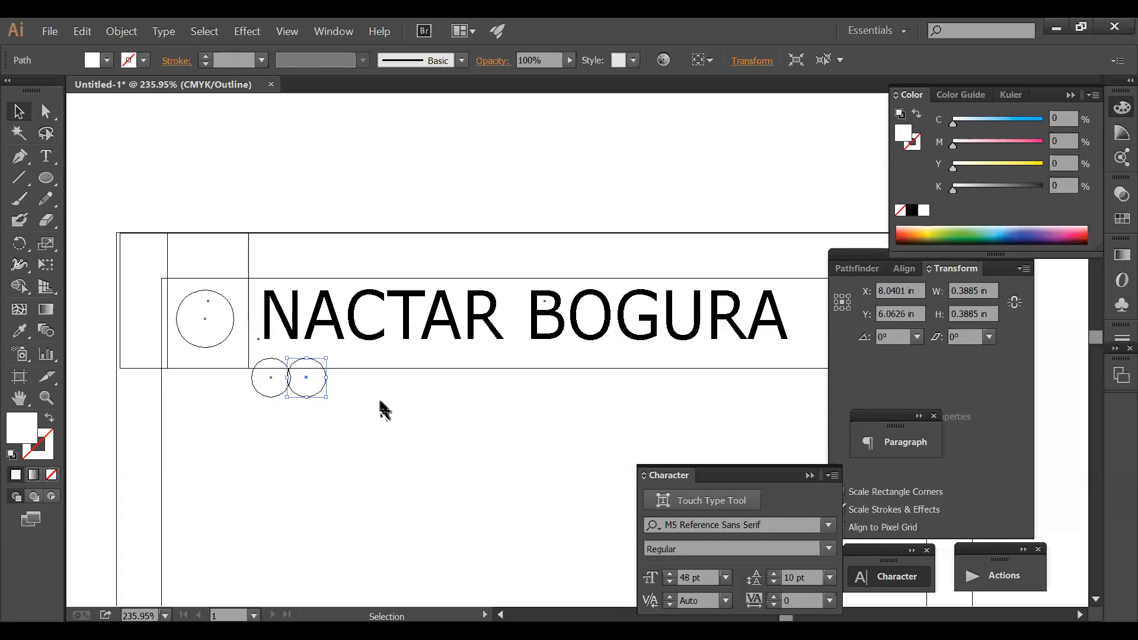
{"action": "key", "text": "ctrl+d"}
{"action": "key", "text": "ctrl+d"}
{"action": "key", "text": "ctrl+d"}
{"action": "key", "text": "ctrl+d"}
{"action": "key", "text": "ctrl+d"}
{"action": "key", "text": "ctrl+d"}
{"action": "key", "text": "ctrl+d"}
{"action": "key", "text": "ctrl+d"}
{"action": "key", "text": "ctrl+d"}
{"action": "key", "text": "ctrl+d"}
{"action": "key", "text": "ctrl+d"}
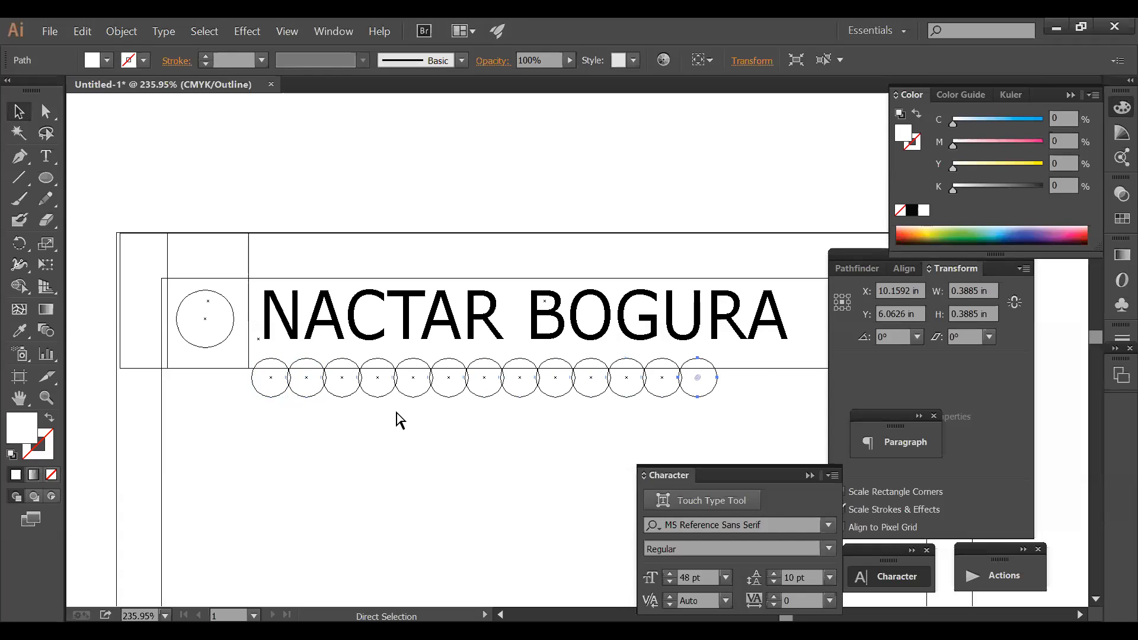
{"action": "key", "text": "Tab"}
{"action": "key", "text": "ctrl+d"}
{"action": "key", "text": "ctrl+d"}
{"action": "key", "text": "ctrl+d"}
{"action": "key", "text": "ctrl+d"}
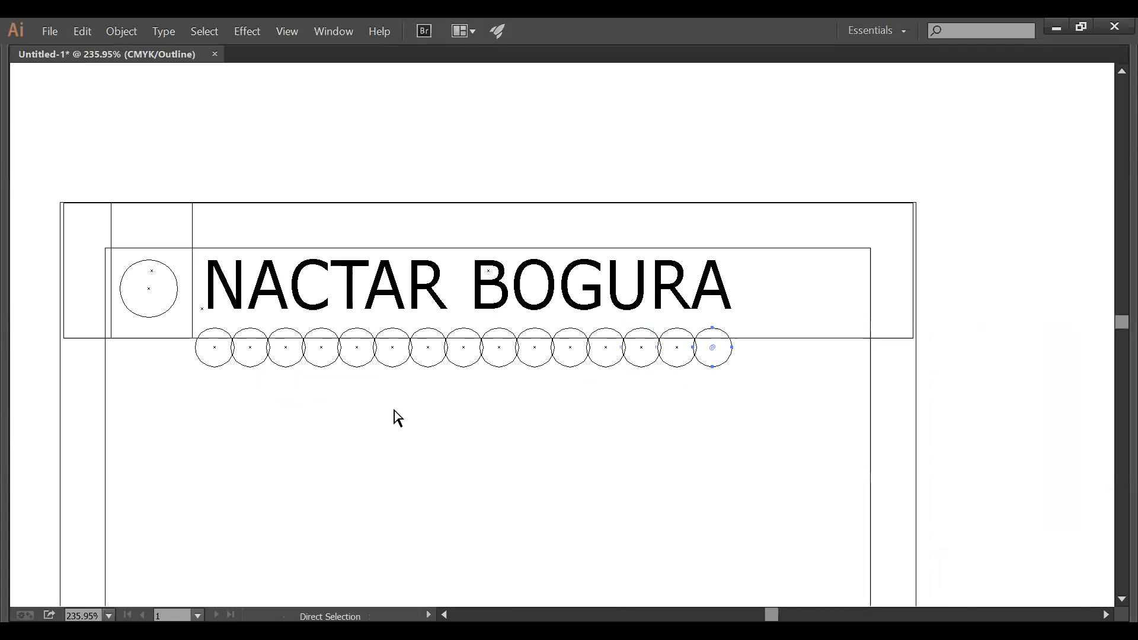
{"action": "key", "text": "ctrl+d"}
{"action": "key", "text": "ctrl+d"}
{"action": "key", "text": "ctrl+d"}
{"action": "left_click_drag", "start_coordinate": [915, 398], "coordinate": [219, 353]}
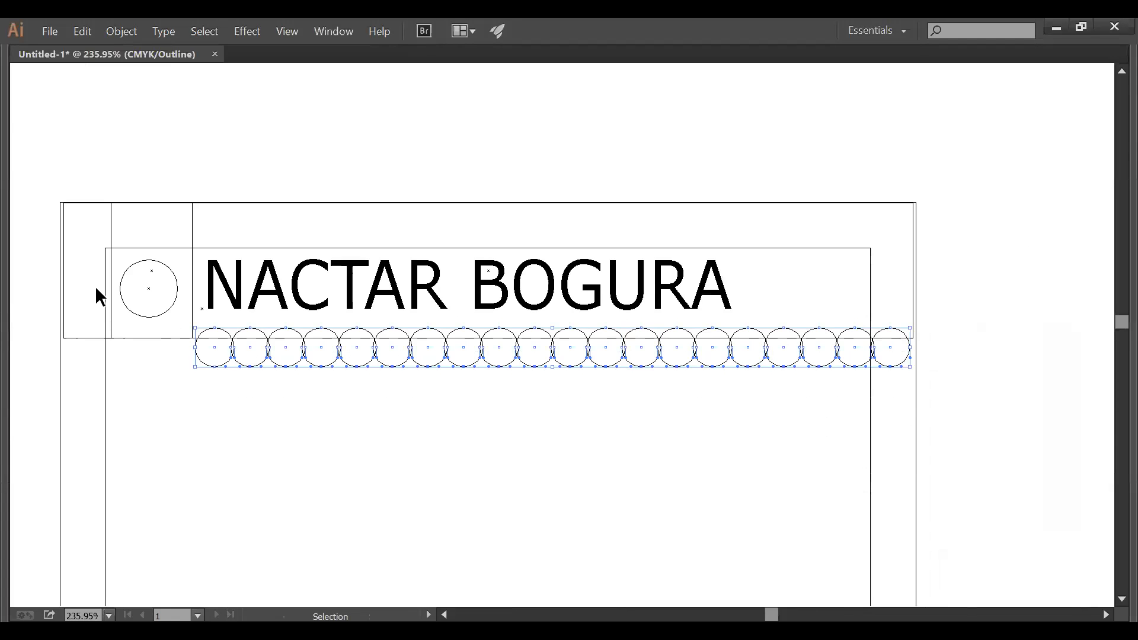
{"action": "key", "text": "Tab"}
{"action": "key", "text": "Tab"}
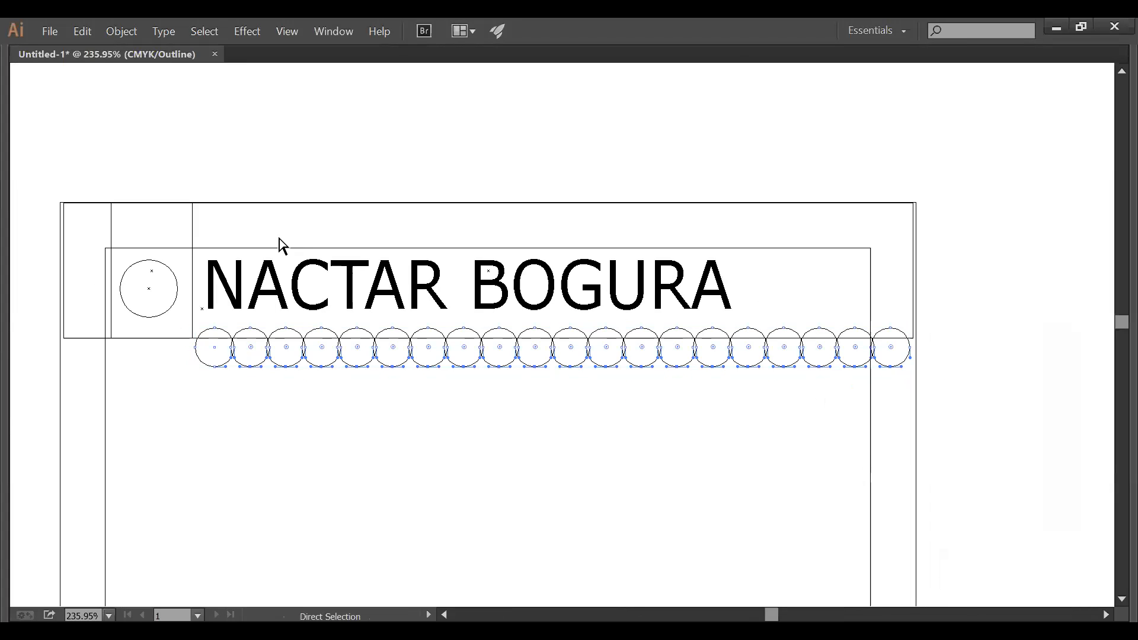
- Return to colour Preview and view the scalloped header at 150%
{"action": "key", "text": "ctrl+y"}
{"action": "left_click_drag", "start_coordinate": [647, 355], "coordinate": [644, 363]}
{"action": "key", "text": "ctrl+z"}
{"action": "left_click", "coordinate": [608, 423]}
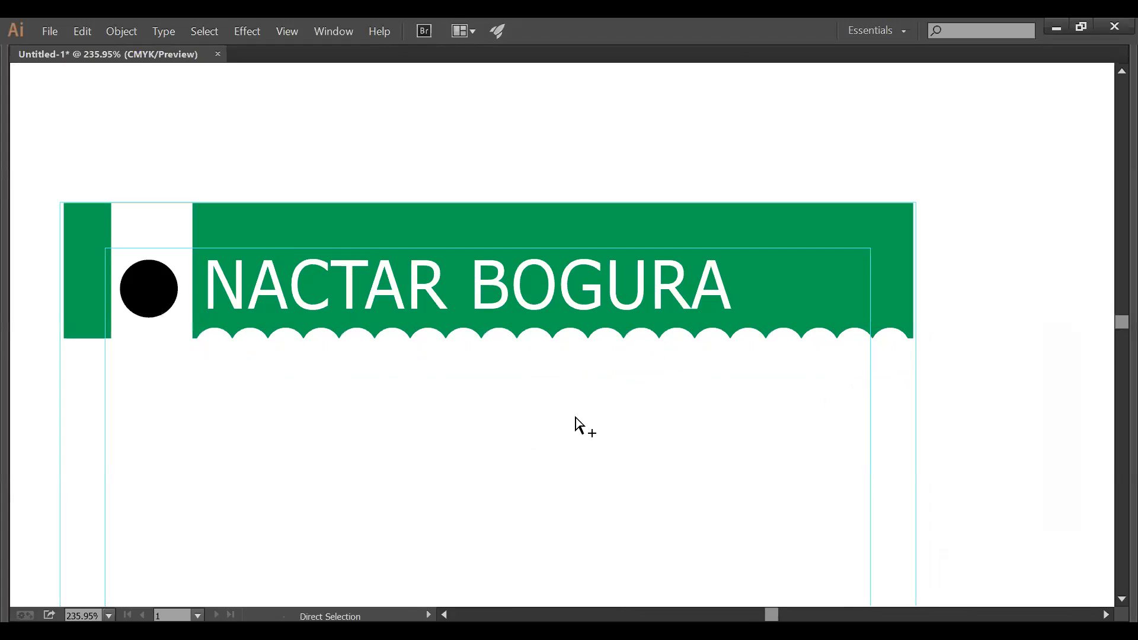
{"action": "left_click", "coordinate": [579, 417], "text": "ctrl+alt"}
{"action": "left_click", "coordinate": [583, 417], "text": "ctrl+alt"}
{"action": "left_click_drag", "start_coordinate": [542, 379], "coordinate": [582, 375]}
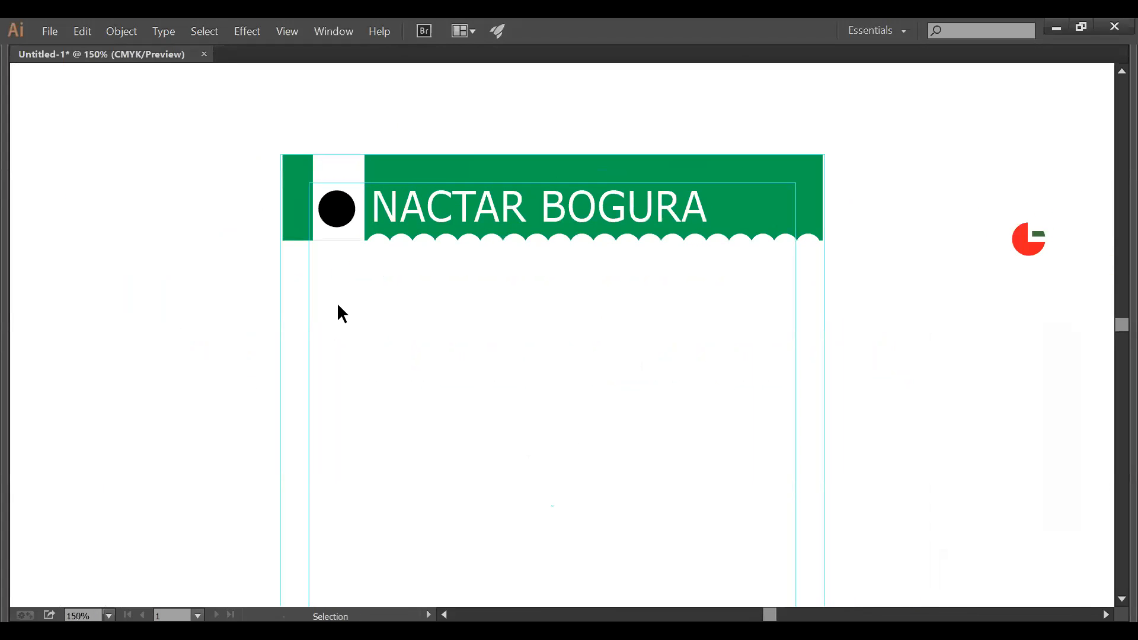
- Scale the NACTAR BOGURA wordmark down
{"action": "key", "text": "Tab"}
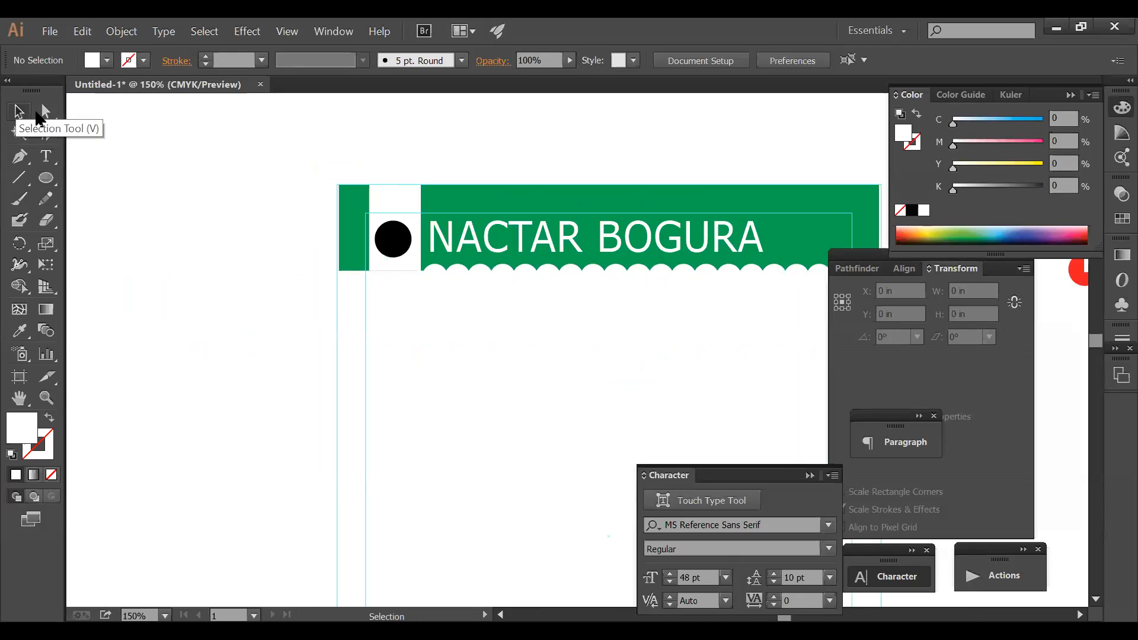
{"action": "key", "text": "Tab"}
{"action": "key", "text": "z"}
{"action": "left_click_drag", "start_coordinate": [295, 127], "coordinate": [893, 310]}
{"action": "left_click", "coordinate": [717, 329], "text": "ctrl"}
{"action": "left_click_drag", "start_coordinate": [714, 349], "coordinate": [474, 314]}
{"action": "left_click", "coordinate": [930, 437]}
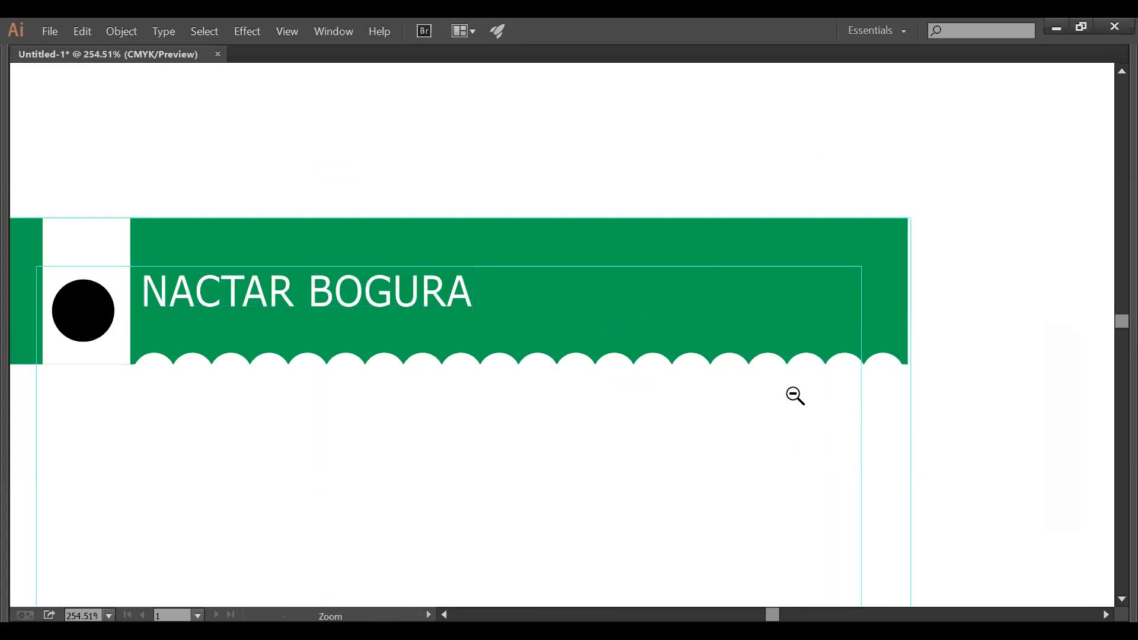
- Narrow a rectangle so it covers only the header's right end
{"action": "left_click", "coordinate": [794, 394], "text": "ctrl+alt"}
{"action": "left_click", "coordinate": [794, 395], "text": "ctrl+alt"}
{"action": "left_click_drag", "start_coordinate": [466, 355], "coordinate": [821, 342]}
{"action": "left_click", "coordinate": [704, 241]}
{"action": "key", "text": "v"}
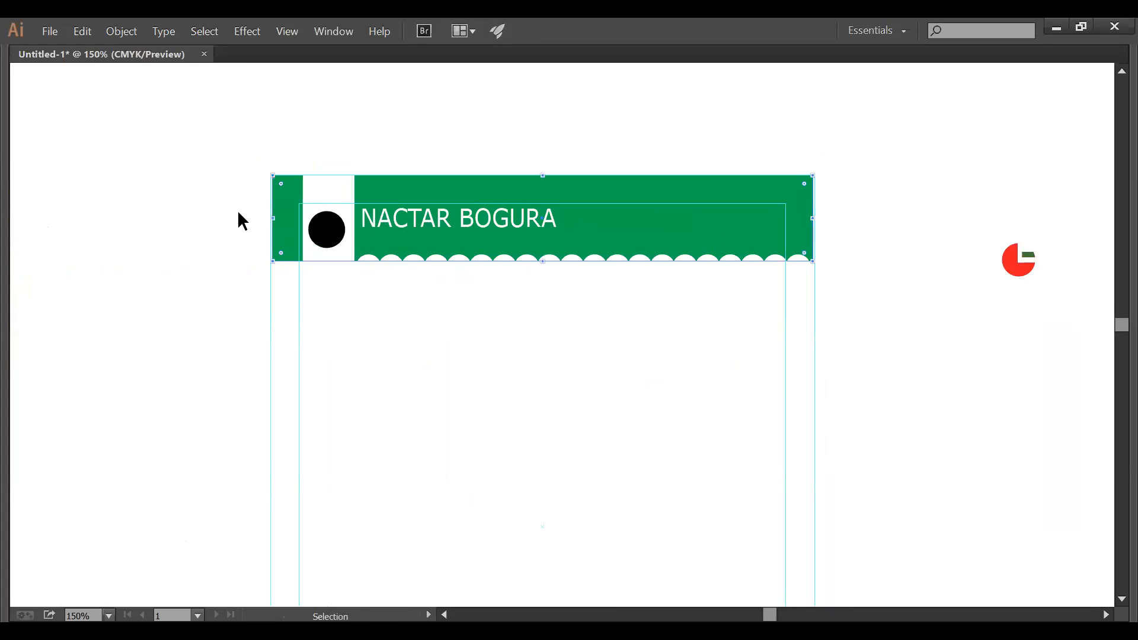
{"action": "left_click_drag", "start_coordinate": [274, 222], "coordinate": [644, 236]}
{"action": "key", "text": "z"}
{"action": "left_click_drag", "start_coordinate": [270, 160], "coordinate": [935, 368]}
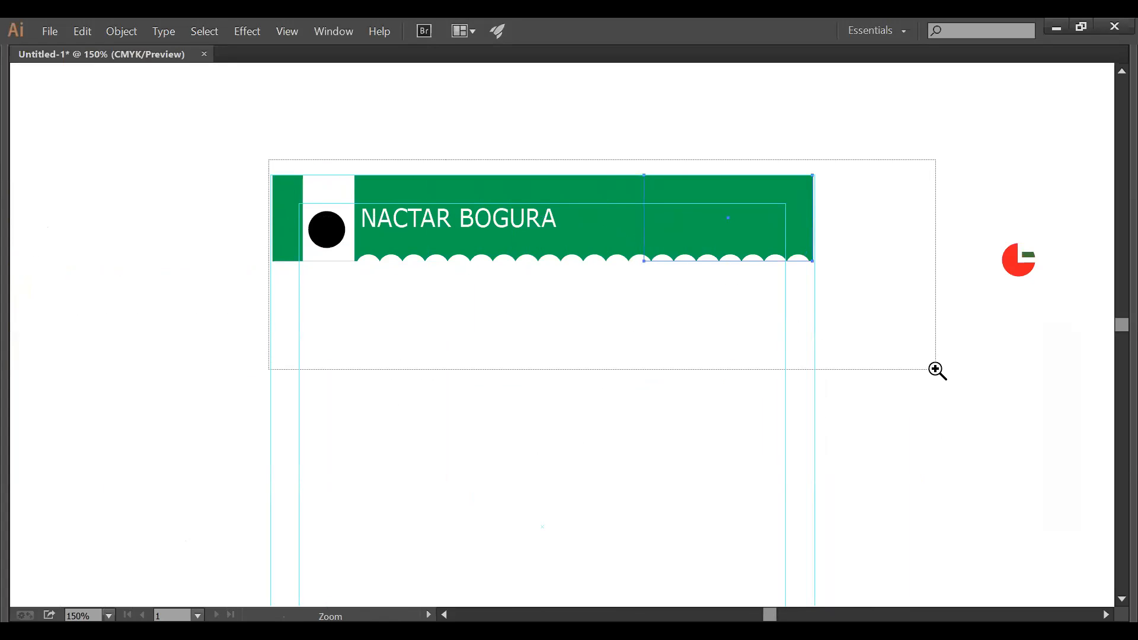
{"action": "key", "text": "Tab"}
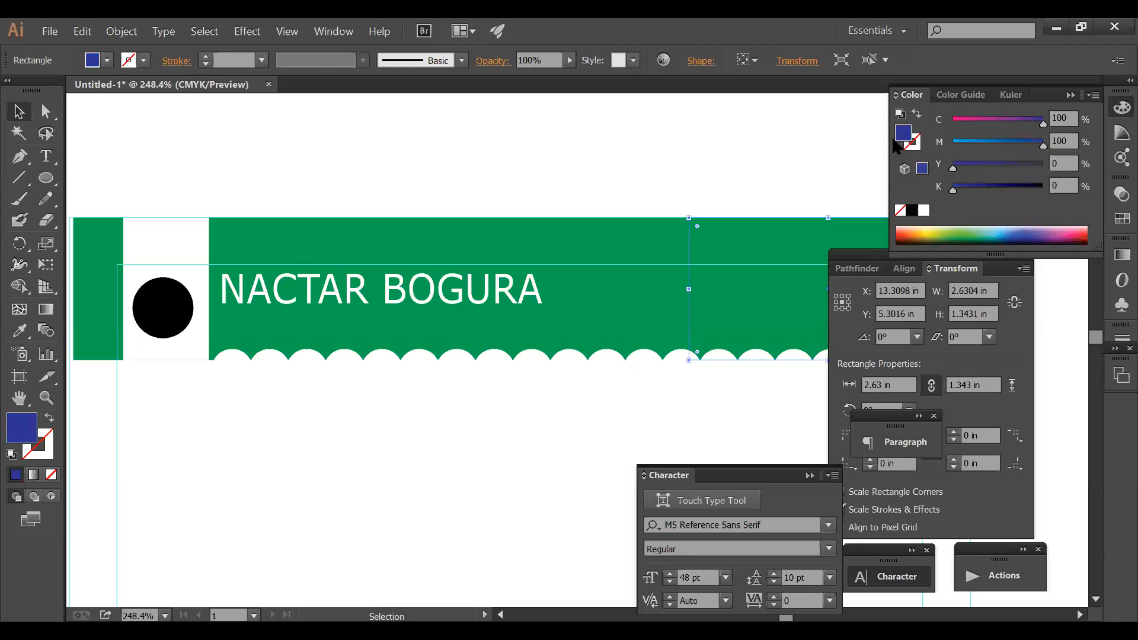
{"action": "key", "text": "Tab"}
- Stack the right rectangle above the green header and trim its left edge
{"action": "key", "text": "ctrl+shift+]"}
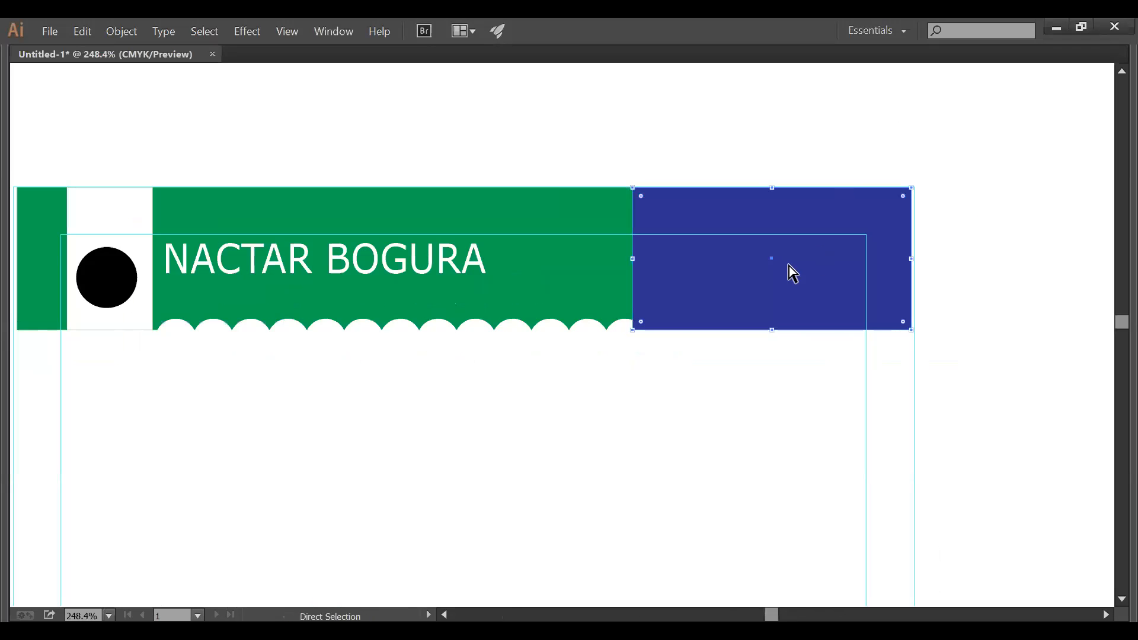
{"action": "key", "text": "ctrl+shift+["}
{"action": "left_click", "coordinate": [602, 230]}
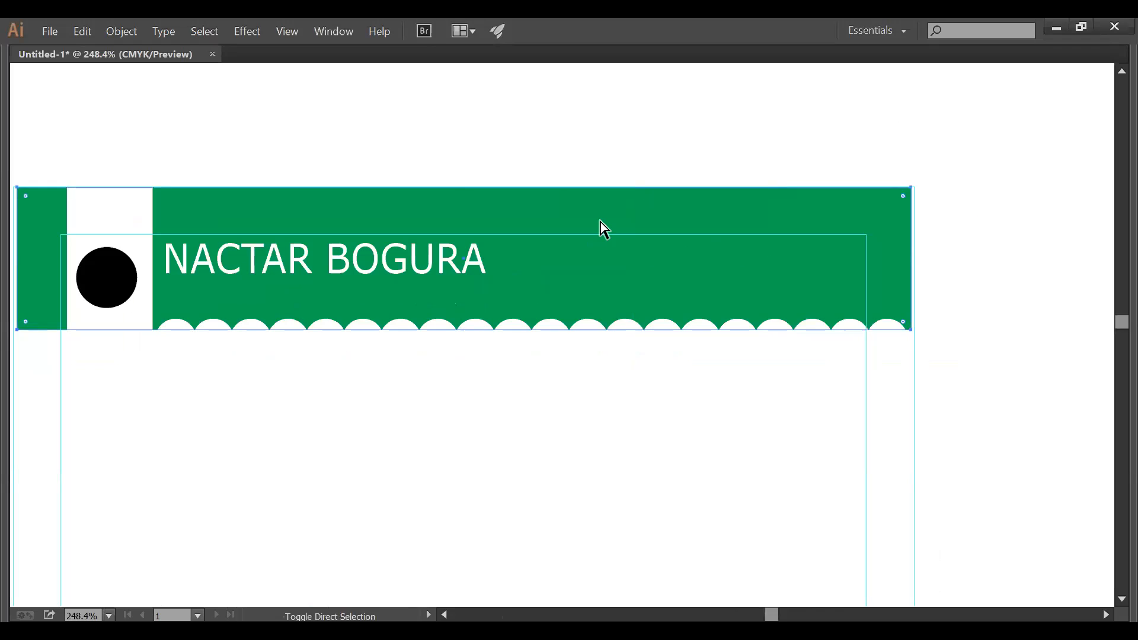
{"action": "key", "text": "ctrl+shift+["}
{"action": "left_click", "coordinate": [680, 259]}
{"action": "key", "text": "Tab"}
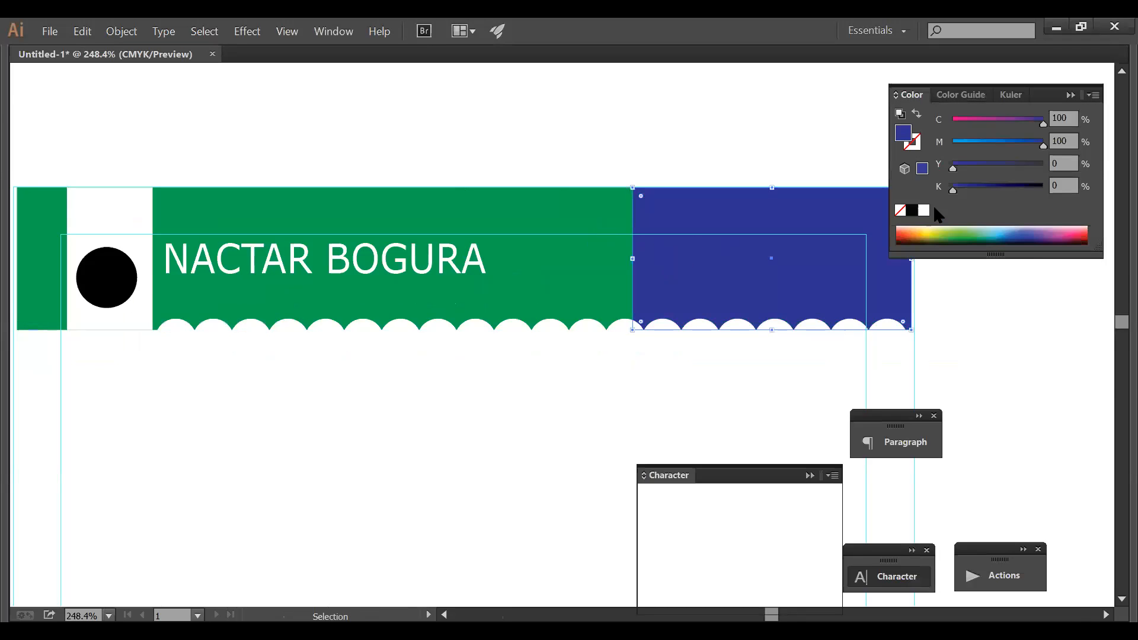
{"action": "left_click_drag", "start_coordinate": [703, 290], "coordinate": [748, 291]}
- Fill the right block with the sampled header green, then darken it to 100/21/100/0
{"action": "left_click", "coordinate": [19, 330]}
{"action": "left_click", "coordinate": [564, 263]}
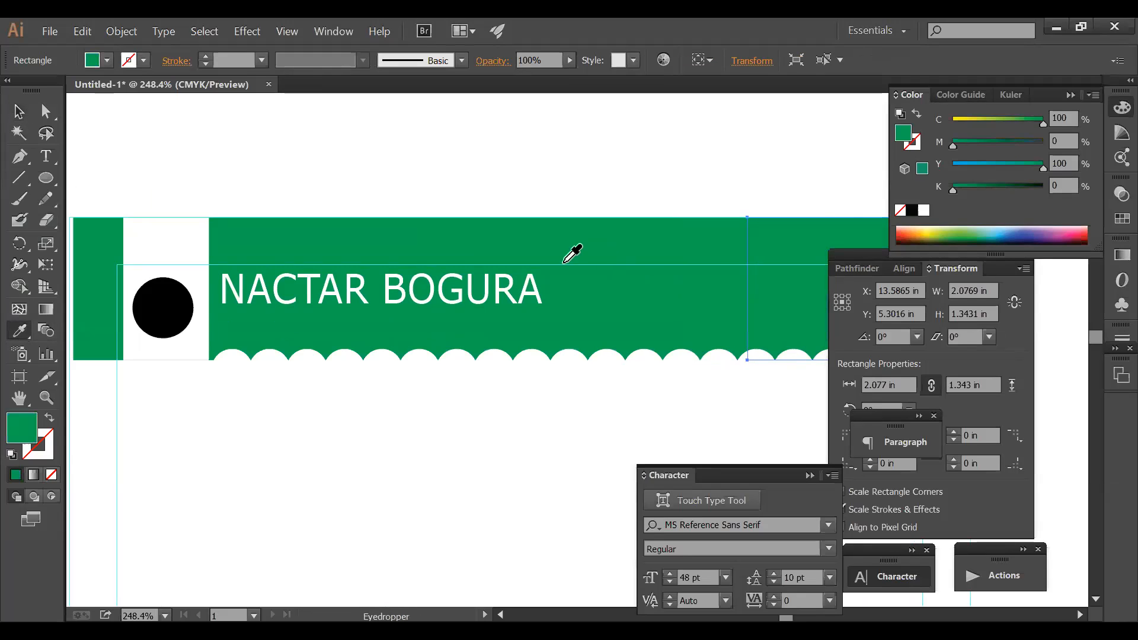
{"action": "left_click_drag", "start_coordinate": [494, 292], "coordinate": [533, 292]}
{"action": "left_click", "coordinate": [797, 251], "text": "ctrl"}
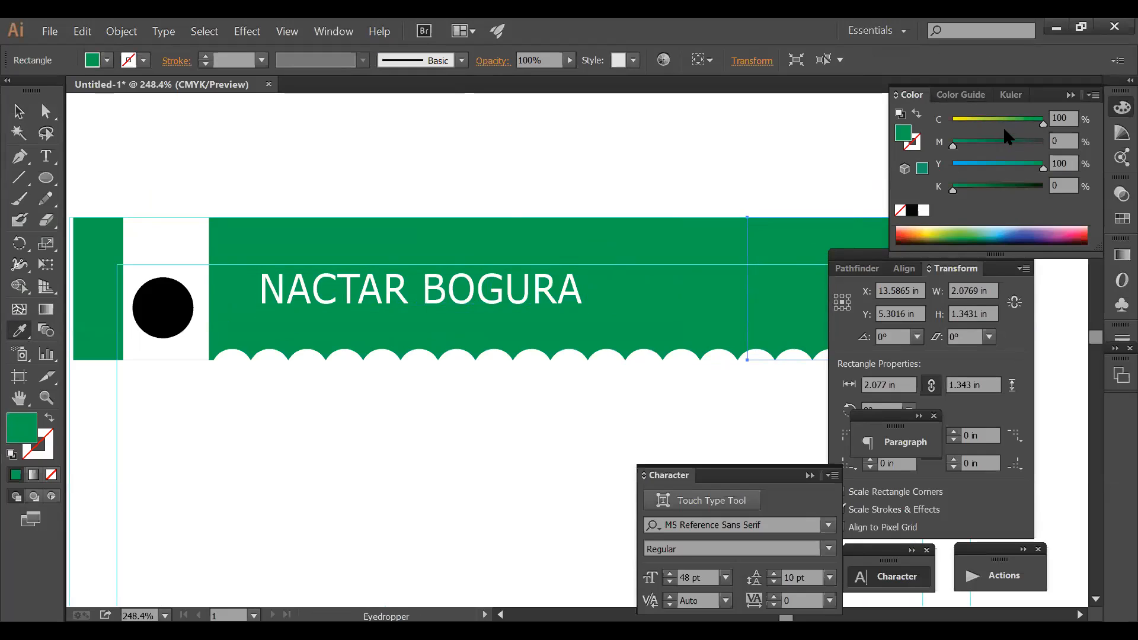
{"action": "left_click_drag", "start_coordinate": [968, 144], "coordinate": [970, 145]}
{"action": "left_click", "coordinate": [681, 190], "text": "ctrl"}
{"action": "key", "text": "Tab"}
- Review the 2.563 in wide dark green block at 200% zoom
{"action": "left_click", "coordinate": [698, 262], "text": "ctrl"}
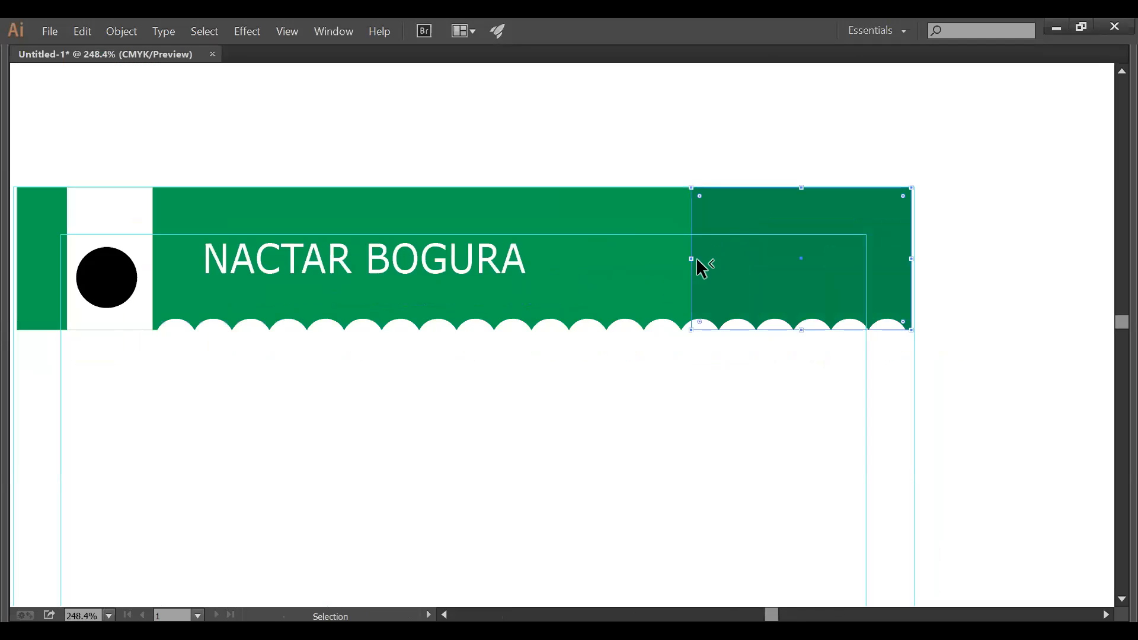
{"action": "key", "text": "i"}
{"action": "key", "text": "Tab"}
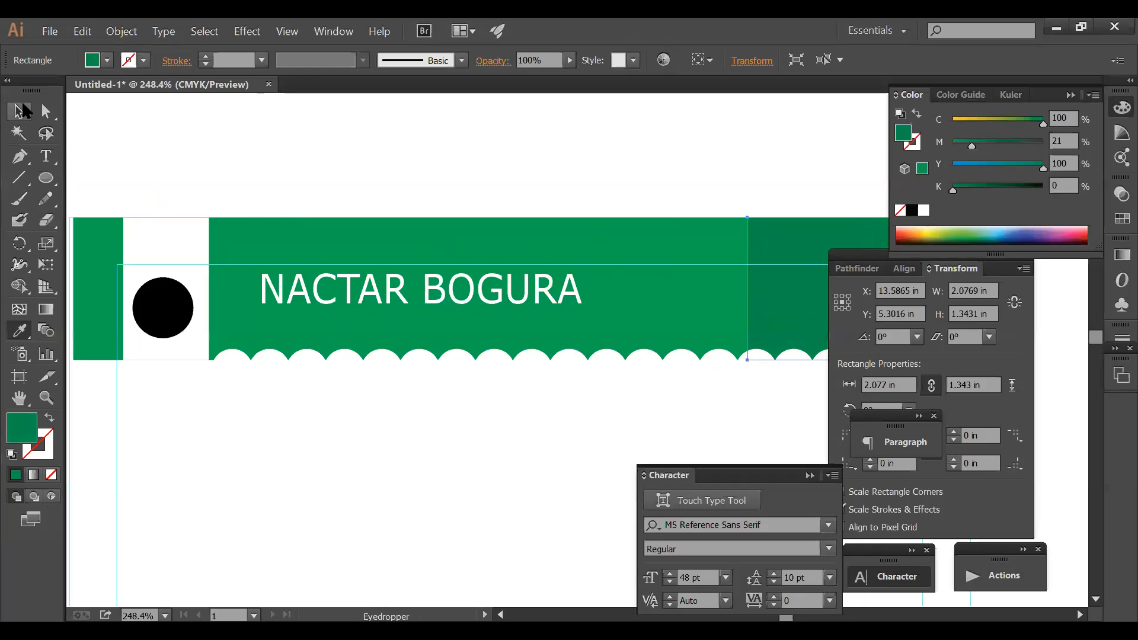
{"action": "left_click", "coordinate": [22, 105]}
{"action": "left_click", "coordinate": [594, 260], "text": "ctrl+alt"}
{"action": "left_click_drag", "start_coordinate": [698, 360], "coordinate": [570, 240]}
{"action": "left_click", "coordinate": [418, 164]}
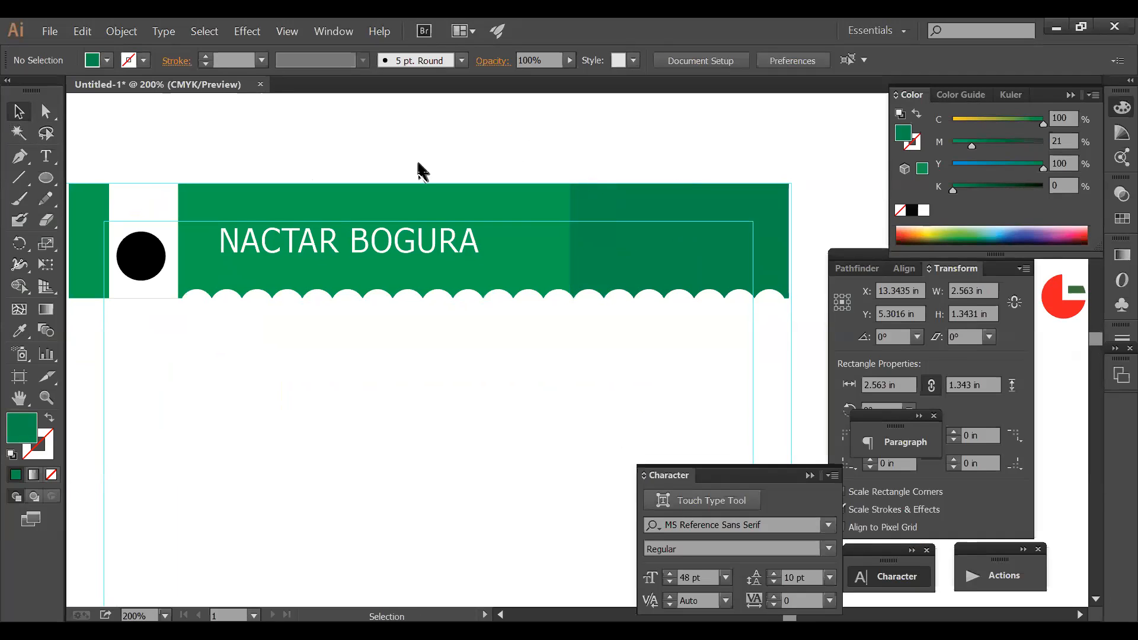
- Type a two-line text block, 'P.' over 'E.', above the header
{"action": "left_click", "coordinate": [46, 156]}
{"action": "left_click", "coordinate": [422, 132]}
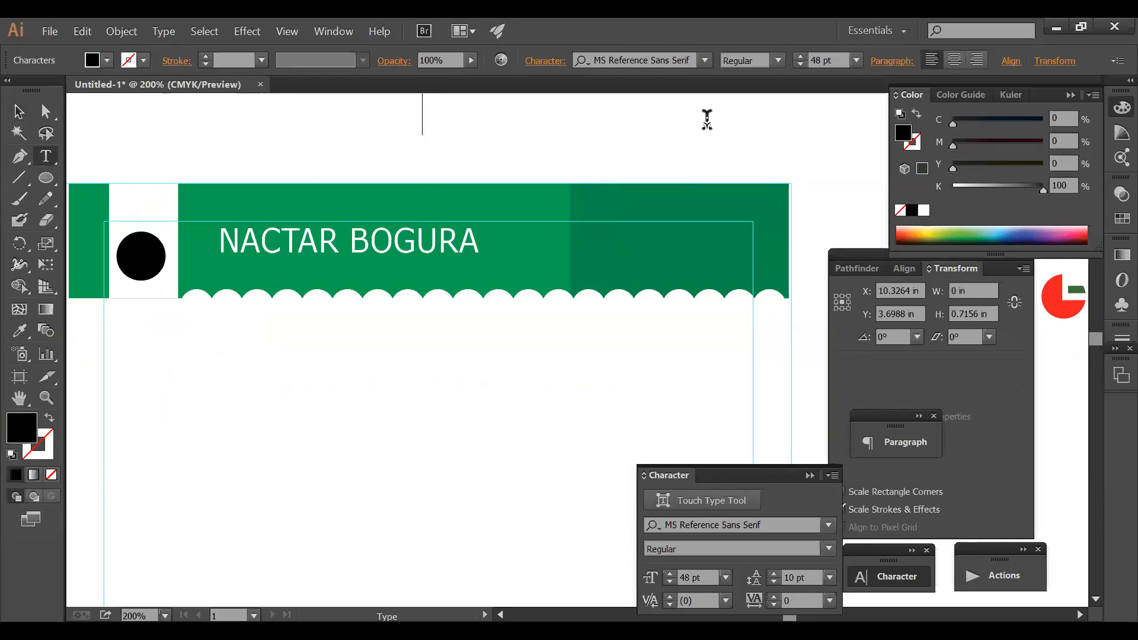
{"action": "type", "text": "P"}
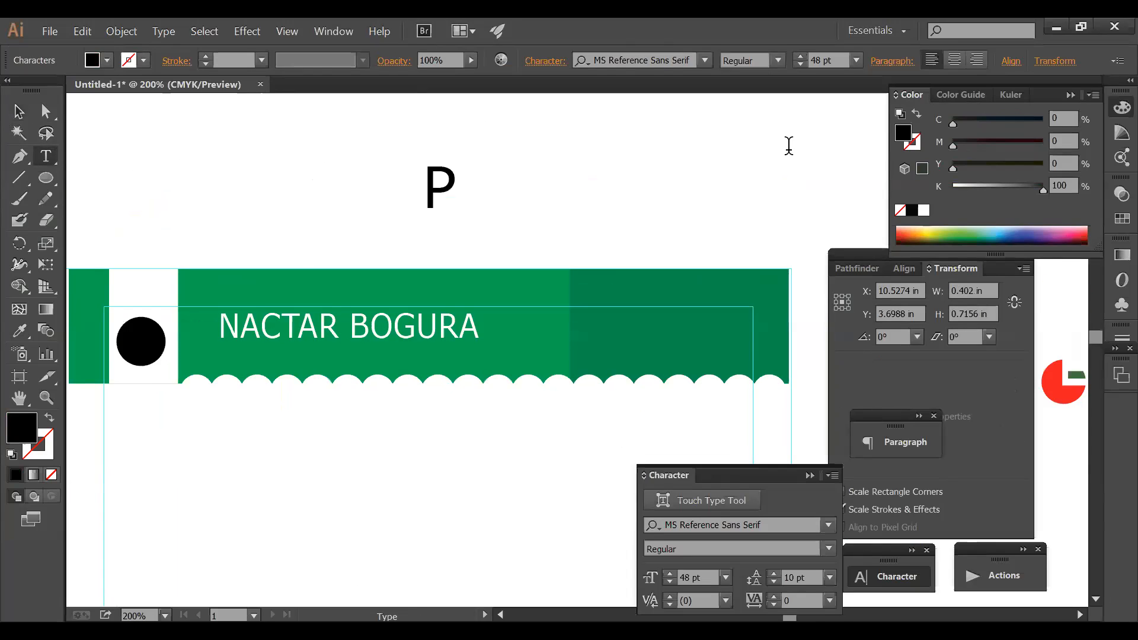
{"action": "type", "text": "."}
{"action": "key", "text": "Return"}
{"action": "type", "text": "E"}
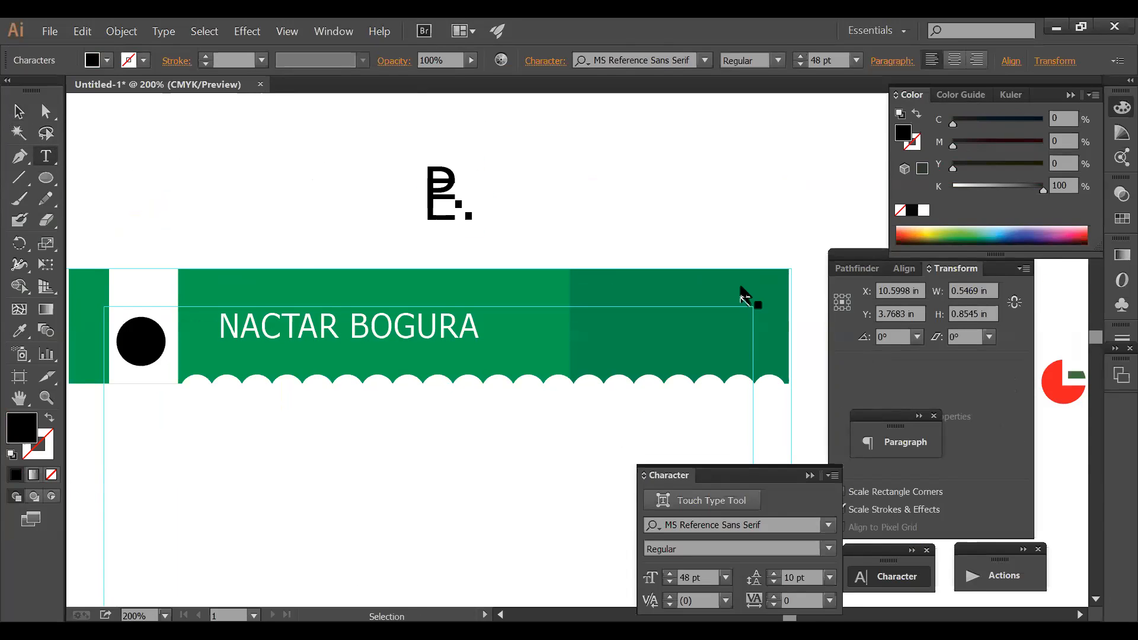
- Set the text block to 10 pt font size with 13 pt leading
{"action": "key", "text": "ctrl+a"}
{"action": "left_click", "coordinate": [788, 572]}
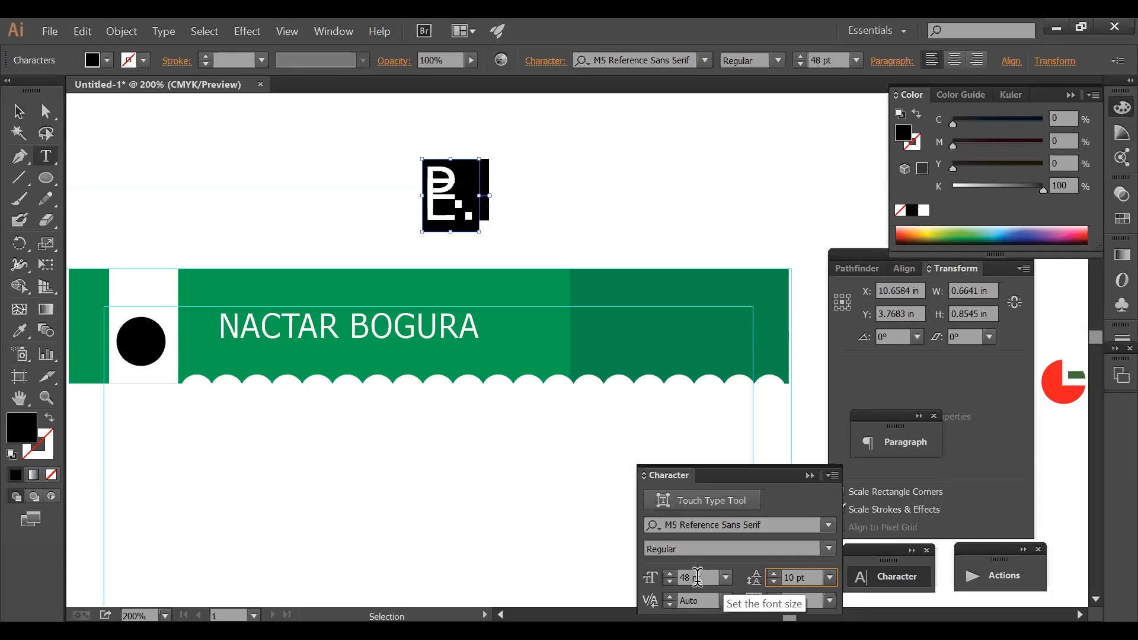
{"action": "left_click", "coordinate": [694, 577]}
{"action": "type", "text": "1"}
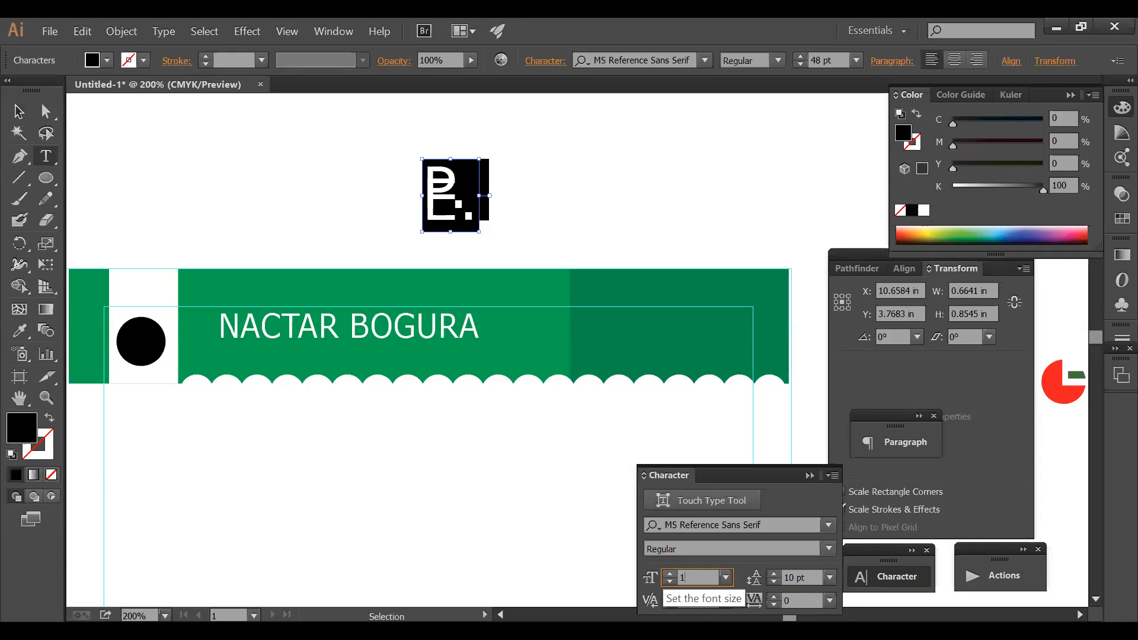
{"action": "type", "text": "0"}
{"action": "key", "text": "Return"}
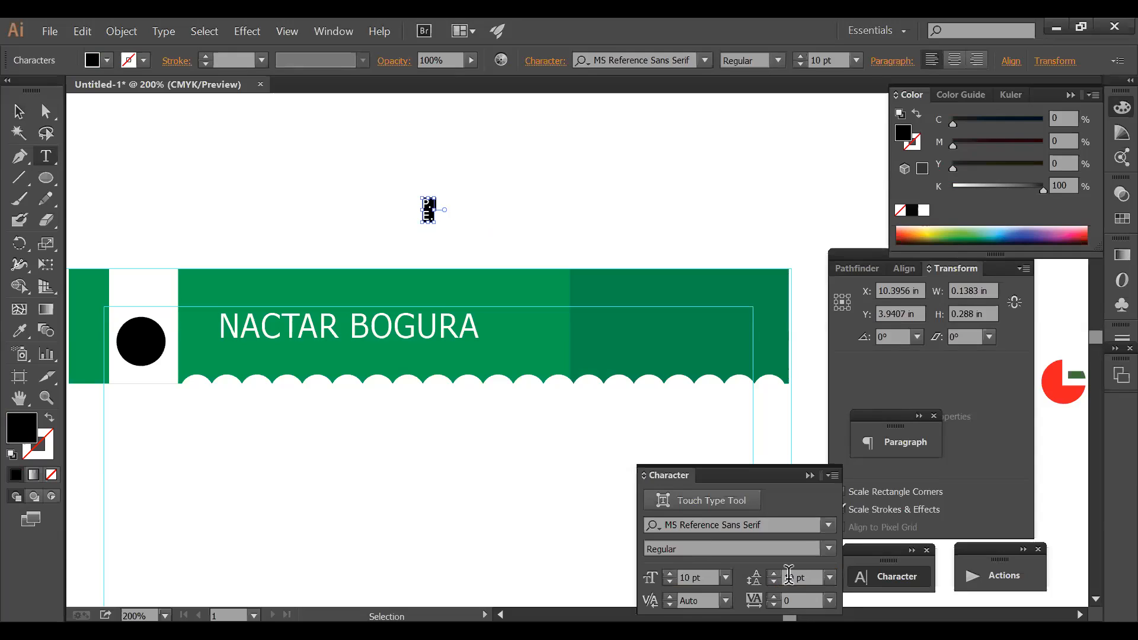
{"action": "left_click", "coordinate": [807, 576]}
{"action": "left_click_drag", "start_coordinate": [807, 576], "coordinate": [774, 577]}
{"action": "type", "text": "13"}
{"action": "key", "text": "Return"}
{"action": "left_click", "coordinate": [446, 224]}
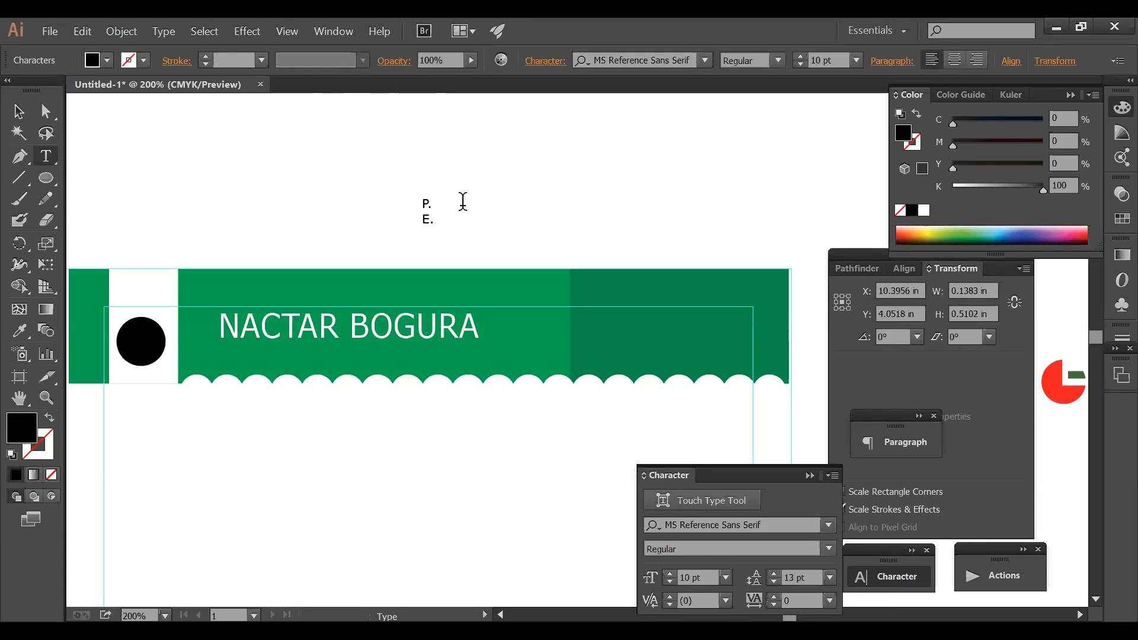
- Move the P.E.W text block onto the dark green header panel
{"action": "key", "text": "Escape"}
{"action": "left_click_drag", "start_coordinate": [592, 330], "coordinate": [591, 330]}
{"action": "left_click", "coordinate": [580, 127], "text": "ctrl"}
- Remove the three icon-and-number groups from the bottom of the letterhead
{"action": "left_click", "coordinate": [526, 324], "text": "ctrl+alt"}
{"action": "left_click_drag", "start_coordinate": [542, 394], "coordinate": [484, 69]}
{"action": "left_click", "coordinate": [498, 341], "text": "ctrl+alt"}
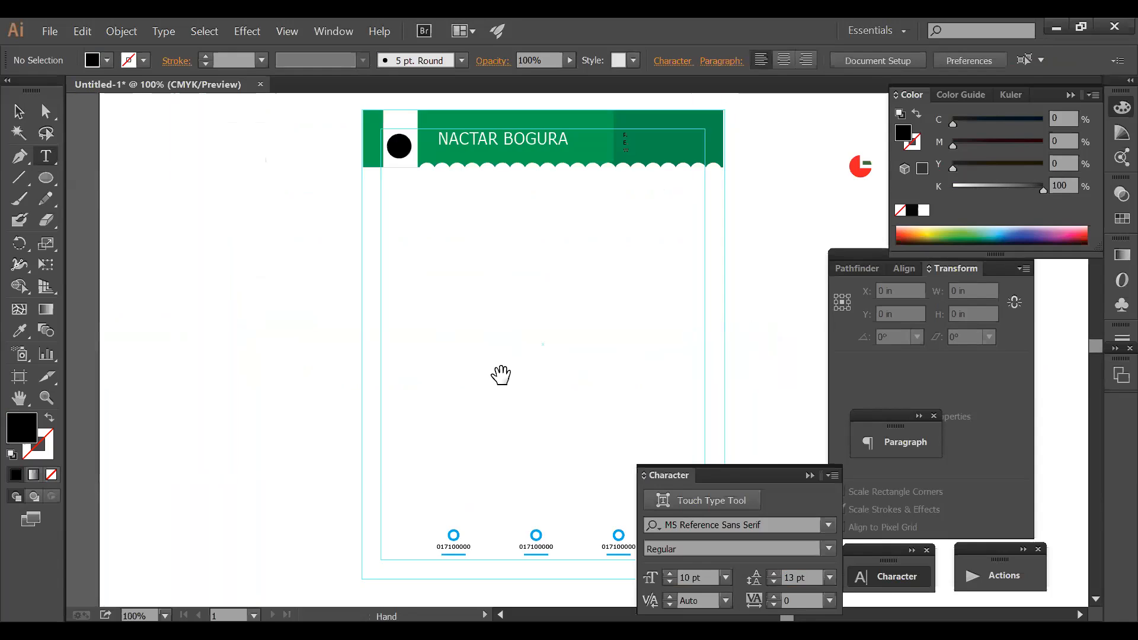
{"action": "left_click_drag", "start_coordinate": [500, 374], "coordinate": [424, 249]}
{"action": "left_click_drag", "start_coordinate": [320, 345], "coordinate": [593, 434]}
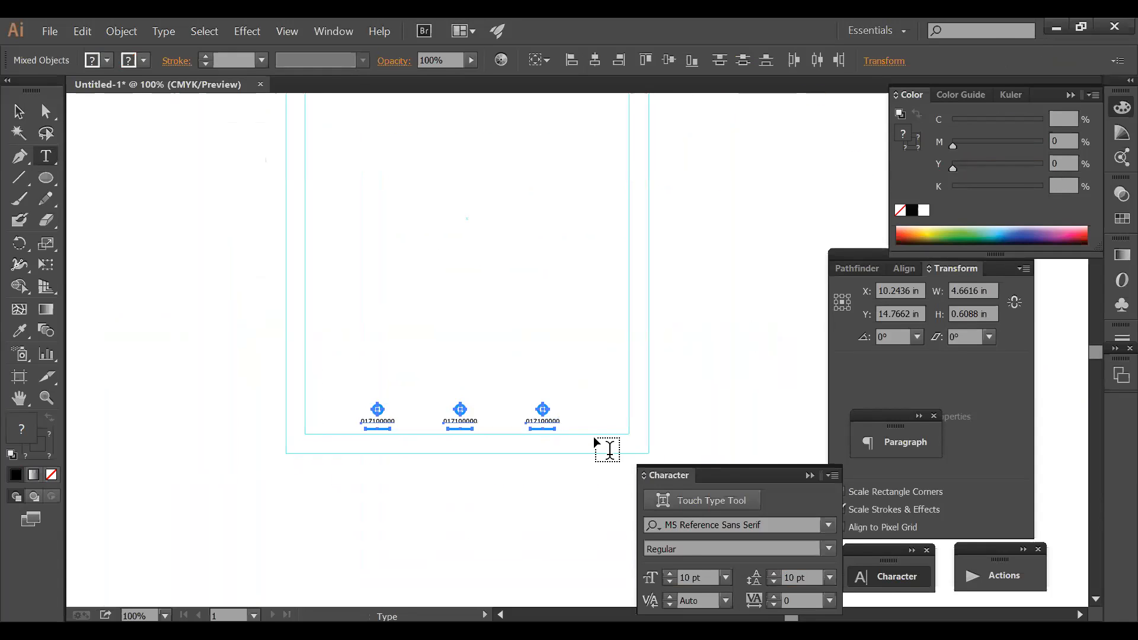
{"action": "left_click", "coordinate": [594, 441], "text": "ctrl"}
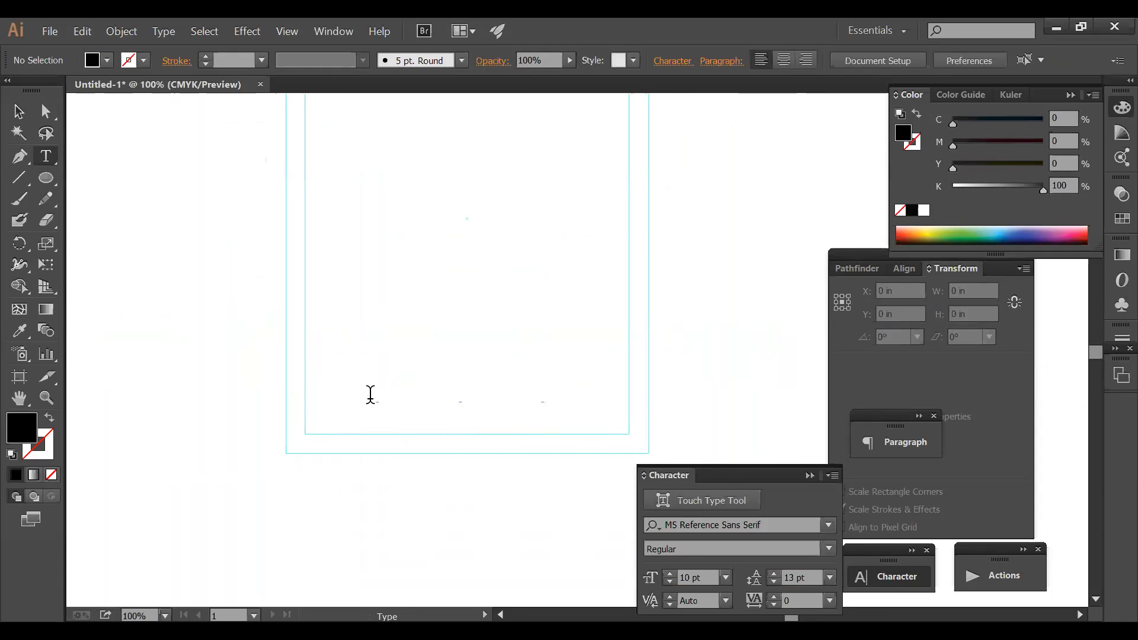
- Add a small 'your add' text line at the letterhead's bottom margin
{"action": "left_click", "coordinate": [368, 395]}
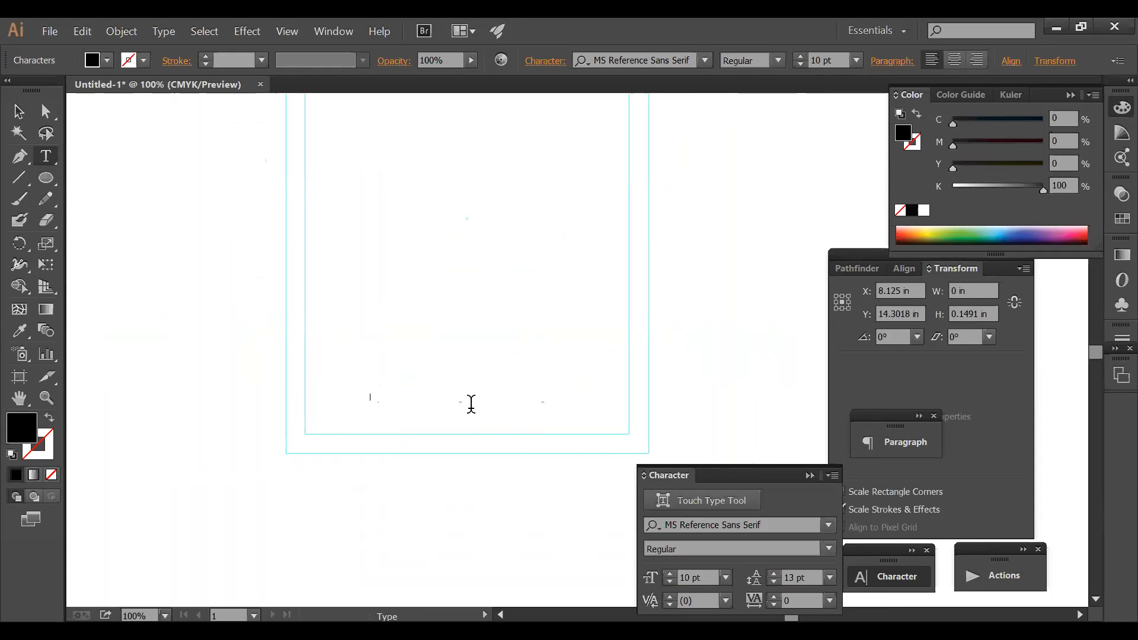
{"action": "type", "text": "your add"}
{"action": "key", "text": "ctrl"}
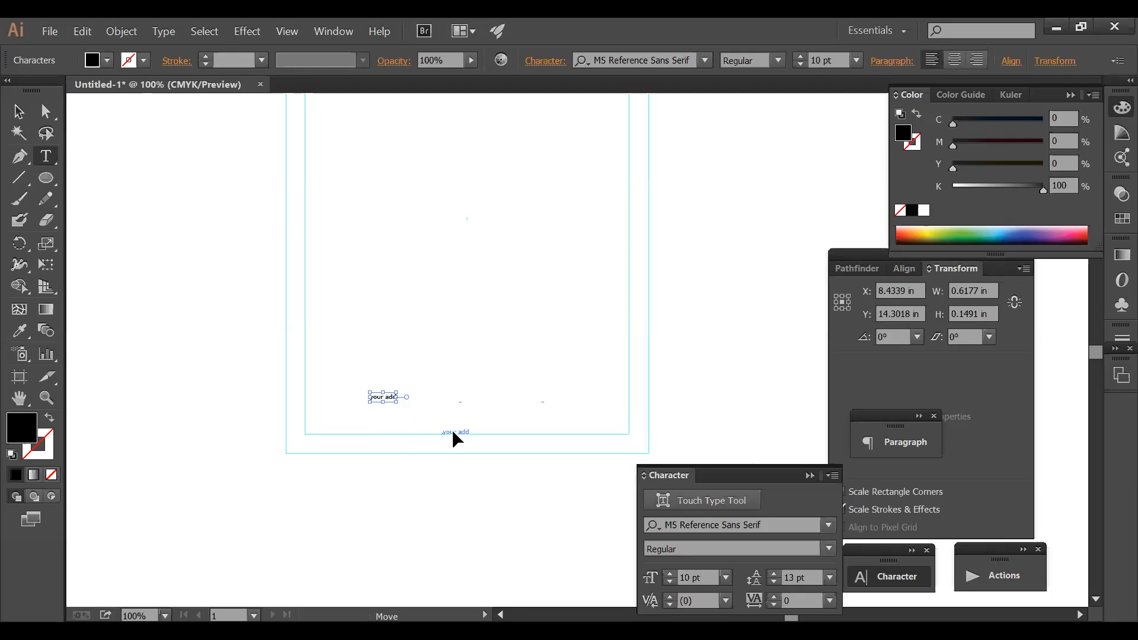
{"action": "left_click_drag", "start_coordinate": [448, 432], "coordinate": [447, 429]}
{"action": "left_click", "coordinate": [531, 329], "text": "ctrl"}
{"action": "left_click", "coordinate": [571, 330], "text": "ctrl+alt"}
{"action": "left_click_drag", "start_coordinate": [533, 330], "coordinate": [438, 352]}
- Draw a full-width thin black rule just above the bottom address line
{"action": "left_click", "coordinate": [19, 156]}
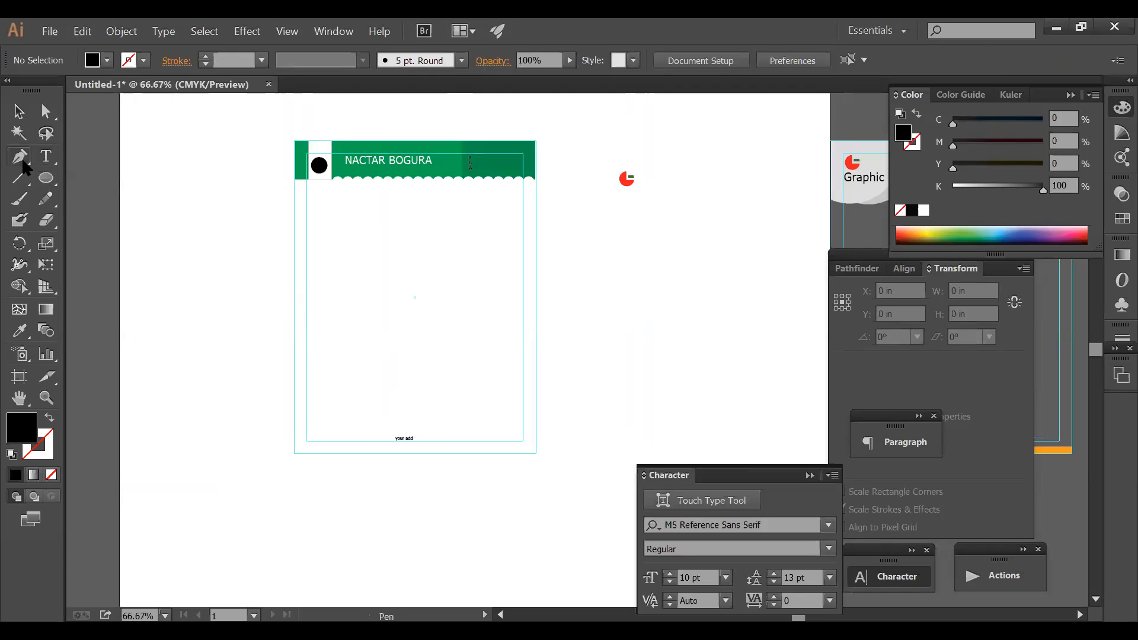
{"action": "left_click", "coordinate": [292, 419]}
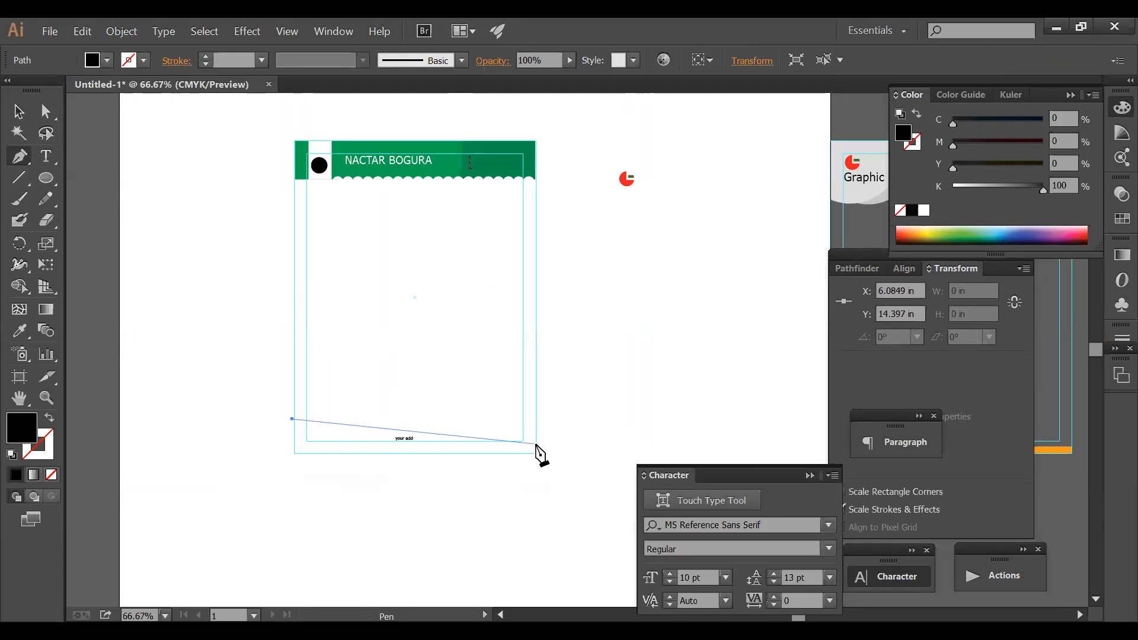
{"action": "left_click", "coordinate": [536, 419]}
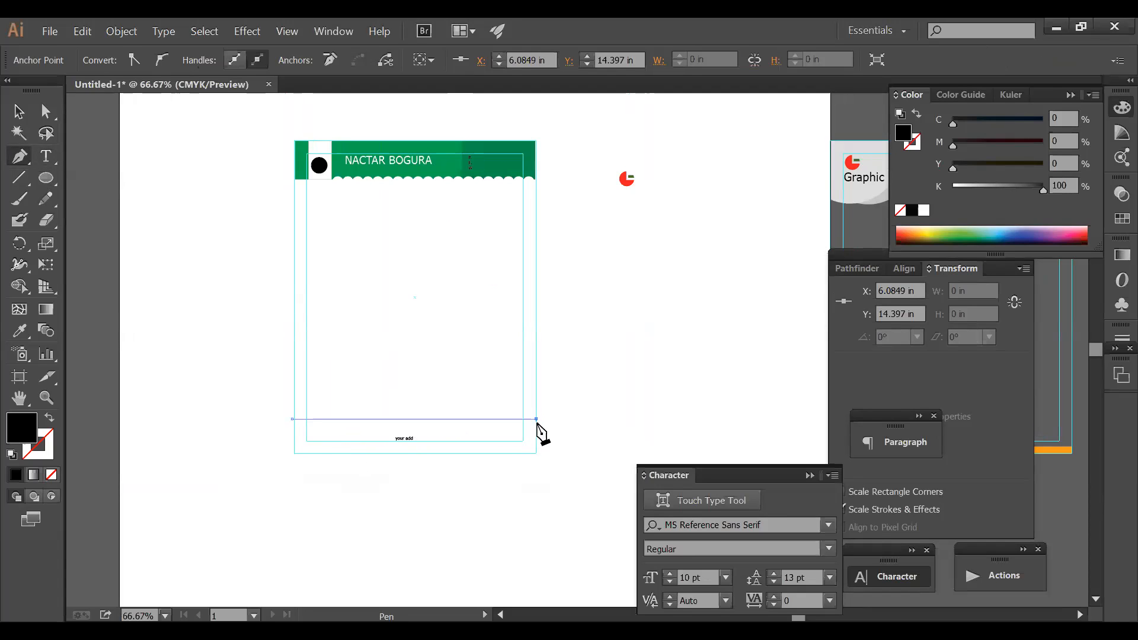
{"action": "left_click", "coordinate": [16, 110]}
{"action": "left_click", "coordinate": [387, 424]}
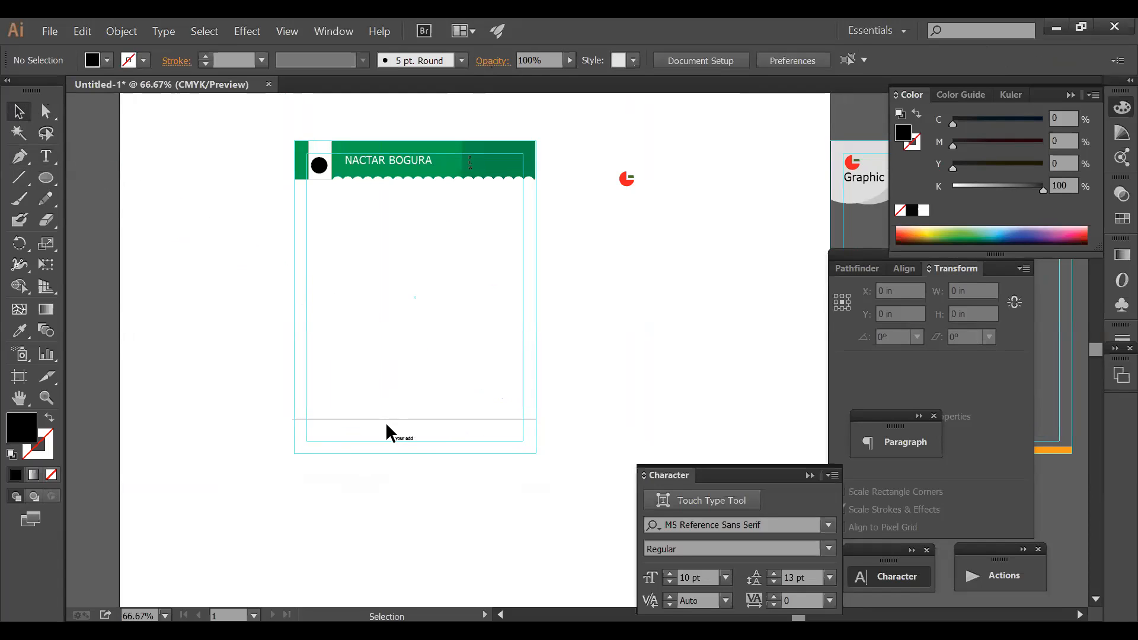
{"action": "left_click_drag", "start_coordinate": [383, 418], "coordinate": [382, 431]}
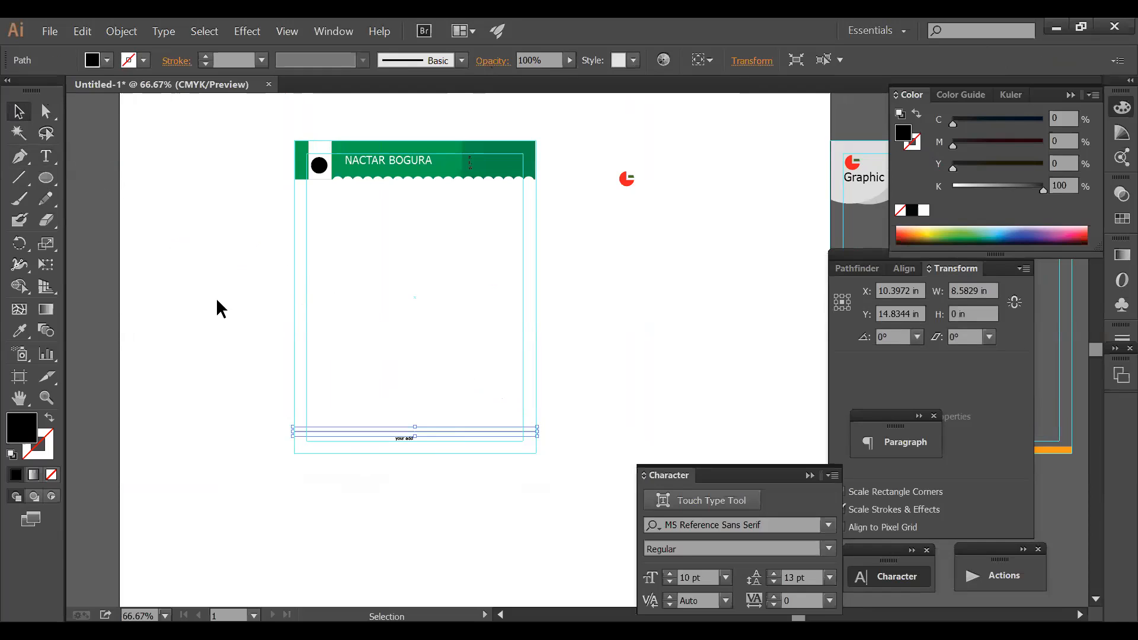
{"action": "left_click", "coordinate": [50, 417]}
{"action": "left_click", "coordinate": [369, 414]}
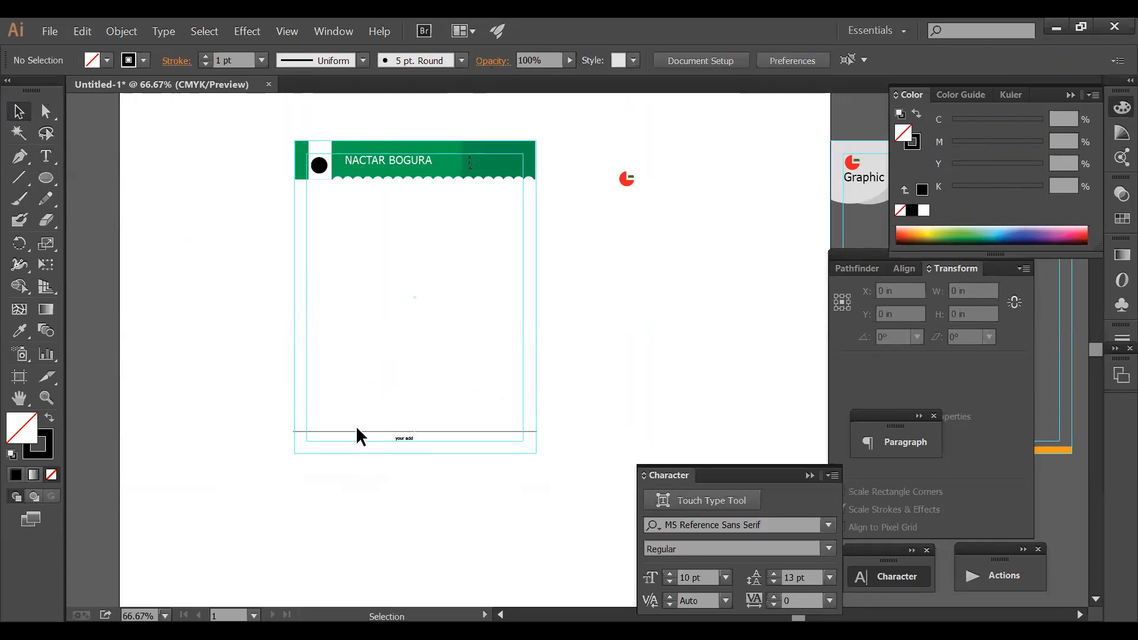
{"action": "left_click", "coordinate": [356, 431]}
{"action": "left_click", "coordinate": [351, 247]}
- Add an 'R.' label below the green header and place it on the right side
{"action": "key", "text": "ctrl+space"}
{"action": "left_click_drag", "start_coordinate": [265, 153], "coordinate": [650, 240]}
{"action": "left_click", "coordinate": [46, 156]}
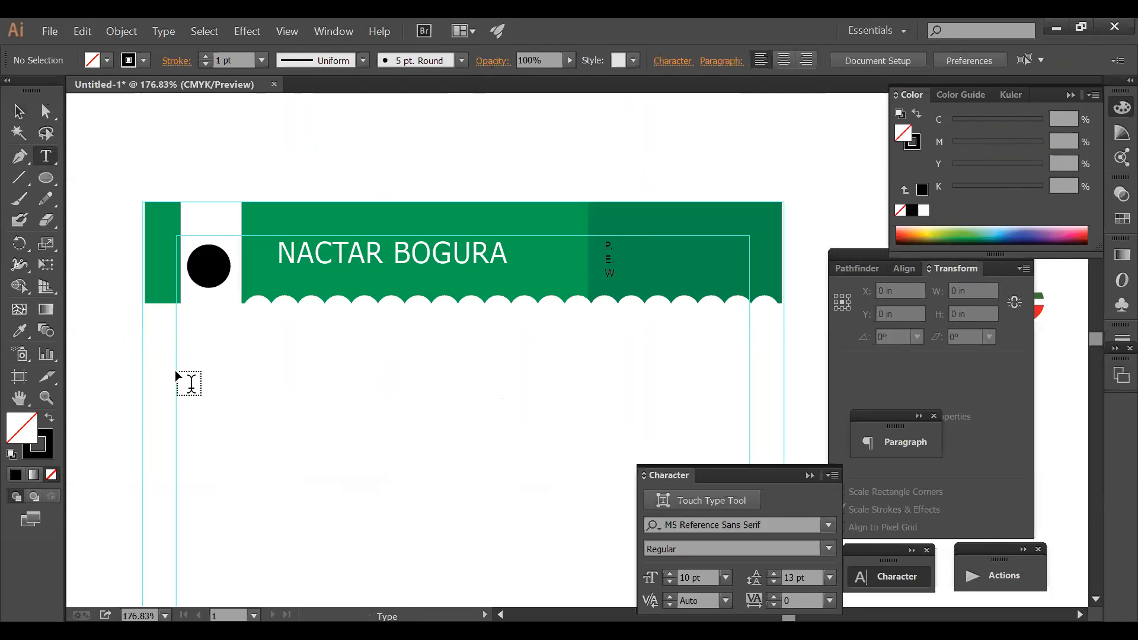
{"action": "left_click", "coordinate": [326, 402]}
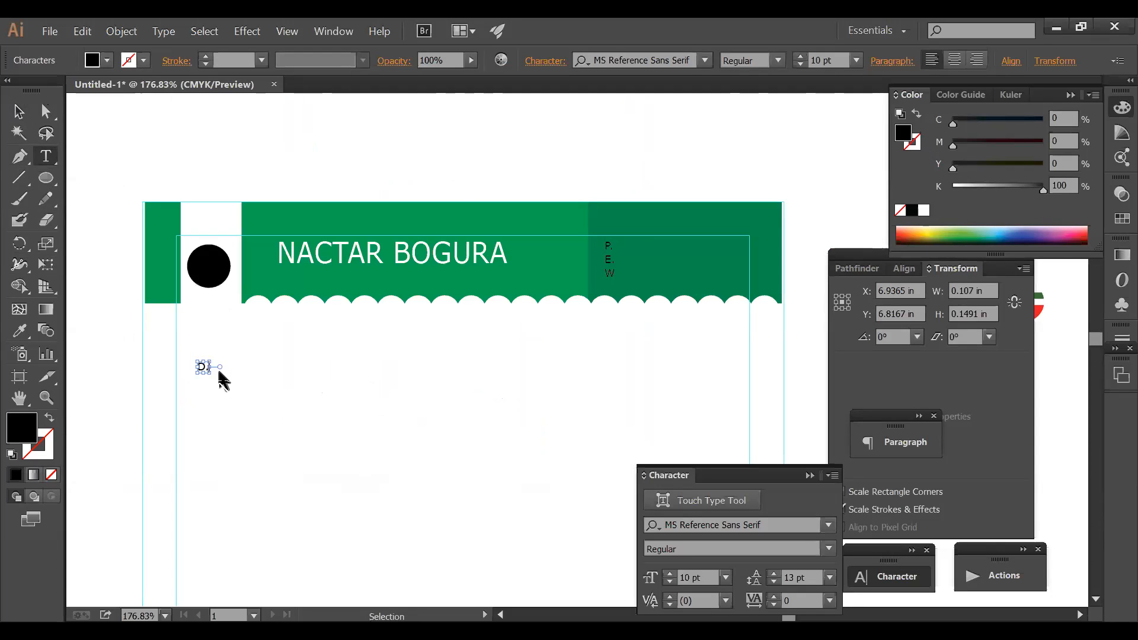
{"action": "key", "text": "ctrl+a"}
{"action": "left_click", "coordinate": [245, 377], "text": "ctrl"}
{"action": "left_click", "coordinate": [19, 111]}
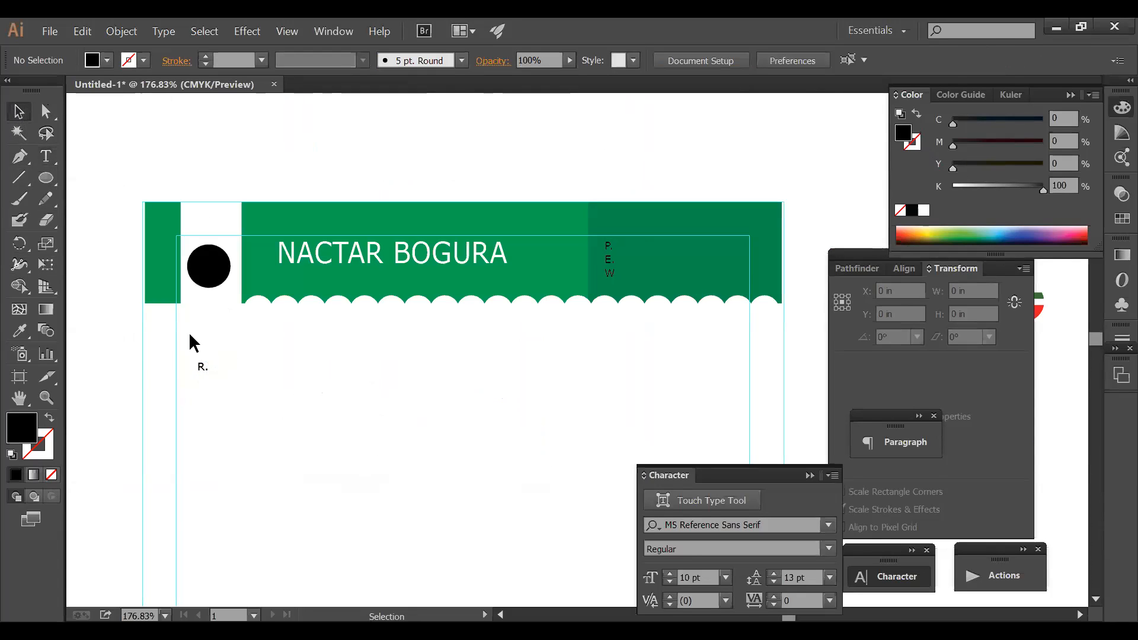
{"action": "left_click_drag", "start_coordinate": [203, 367], "coordinate": [557, 378]}
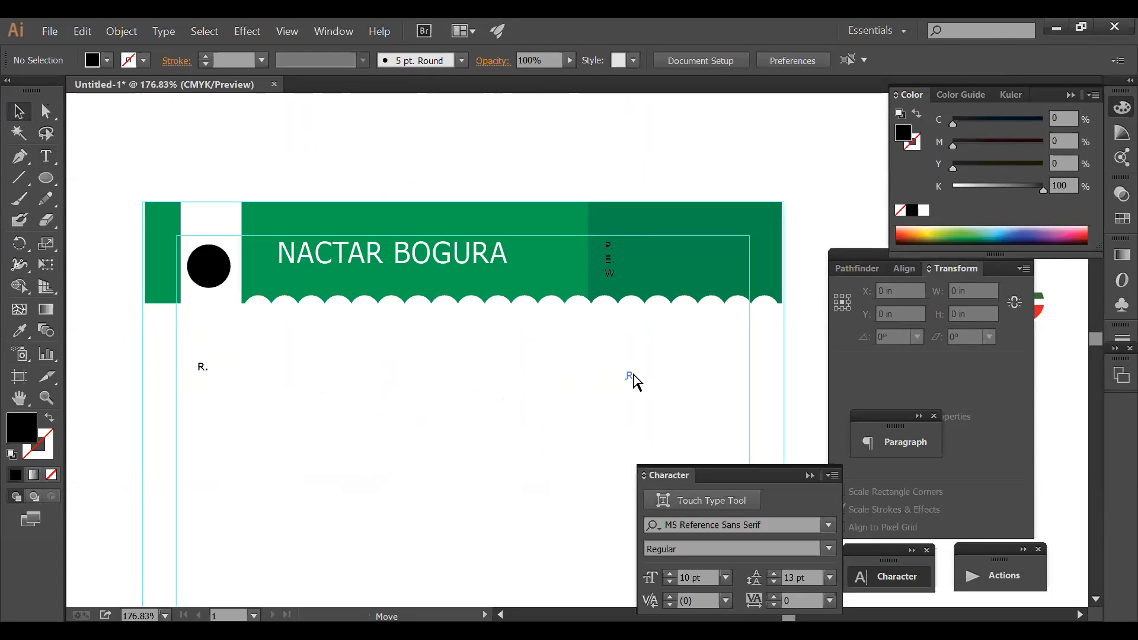
{"action": "left_click_drag", "start_coordinate": [634, 381], "coordinate": [629, 376]}
- Copy the label to the left, retype the right one as 'D', and nudge the labels up
{"action": "left_click_drag", "start_coordinate": [276, 367], "coordinate": [210, 374]}
{"action": "double_click", "coordinate": [630, 376]}
{"action": "type", "text": "D"}
{"action": "left_click", "coordinate": [652, 353], "text": "ctrl"}
{"action": "left_click", "coordinate": [647, 369], "text": "ctrl+alt"}
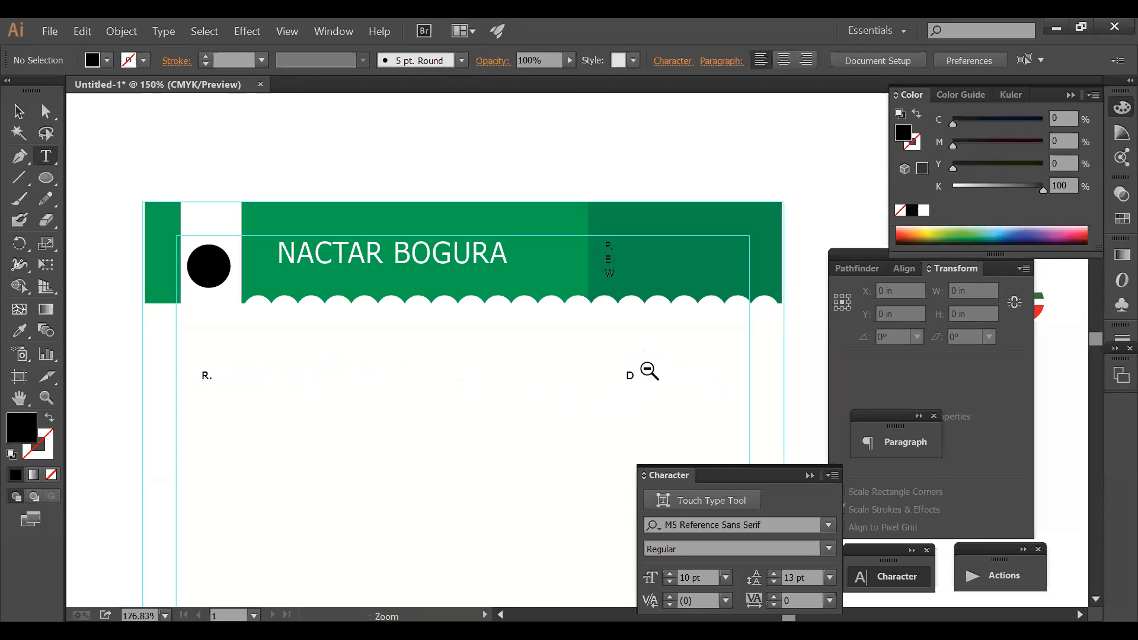
{"action": "left_click", "coordinate": [649, 371], "text": "ctrl+alt"}
{"action": "left_click", "coordinate": [617, 366], "text": "ctrl+alt"}
{"action": "left_click", "coordinate": [396, 334], "text": "ctrl"}
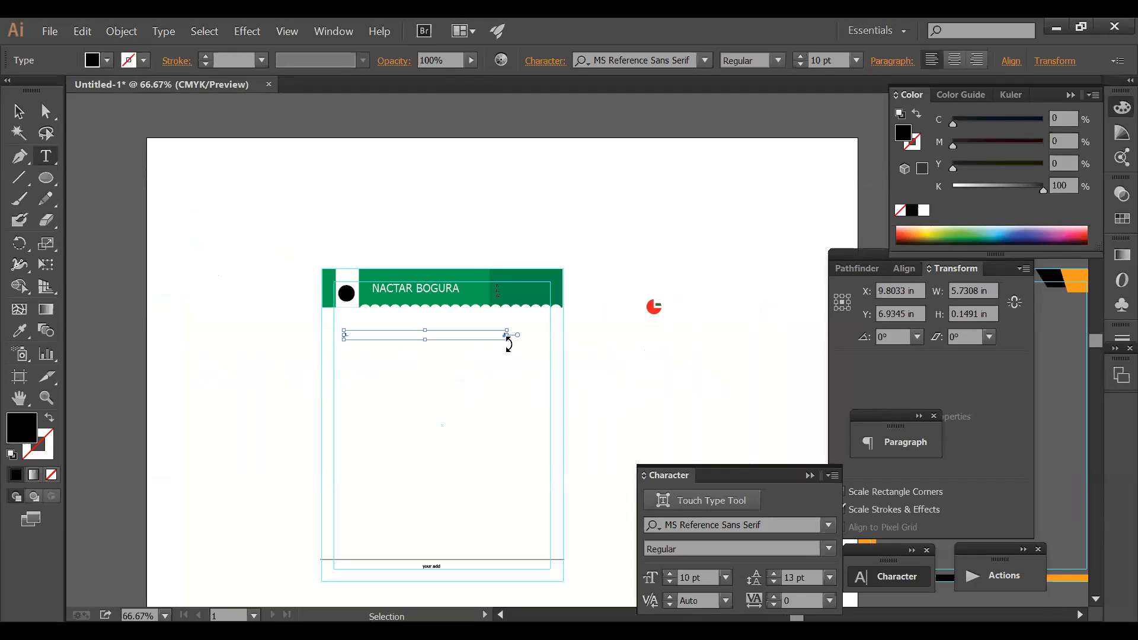
{"action": "key", "text": "shift+Up"}
{"action": "key", "text": "shift+Up"}
{"action": "key", "text": "shift+Up"}
{"action": "key", "text": "shift+Up"}
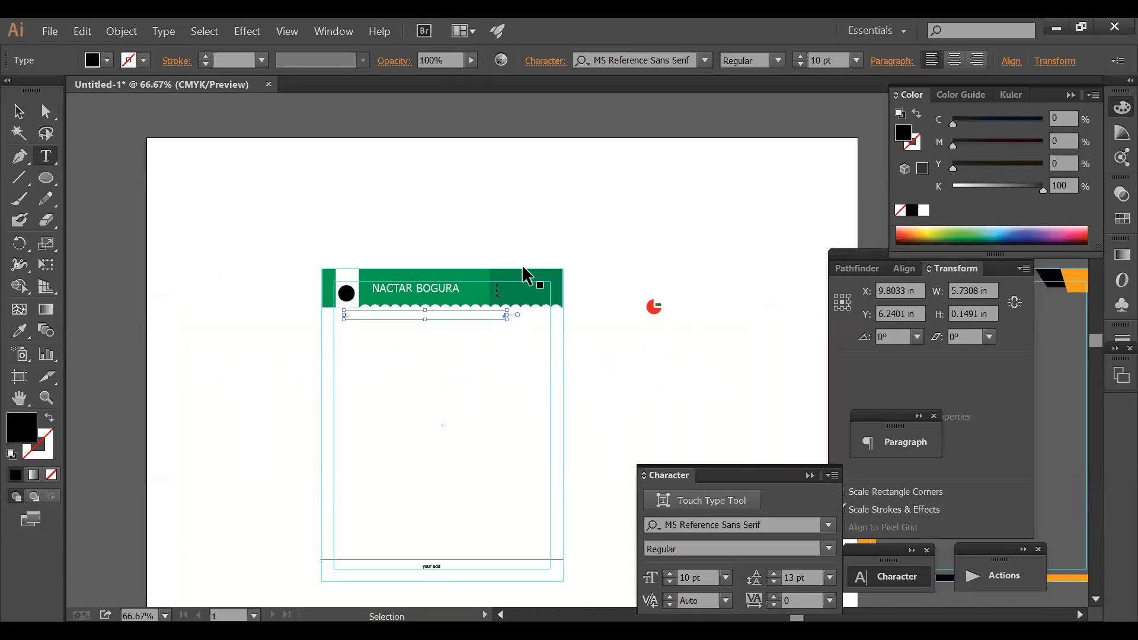
{"action": "left_click", "coordinate": [605, 321], "text": "ctrl"}
{"action": "left_click", "coordinate": [667, 357], "text": "ctrl+alt"}
- Delete the red pie graphic and lock the guides
{"action": "left_click", "coordinate": [643, 329], "text": "ctrl+alt"}
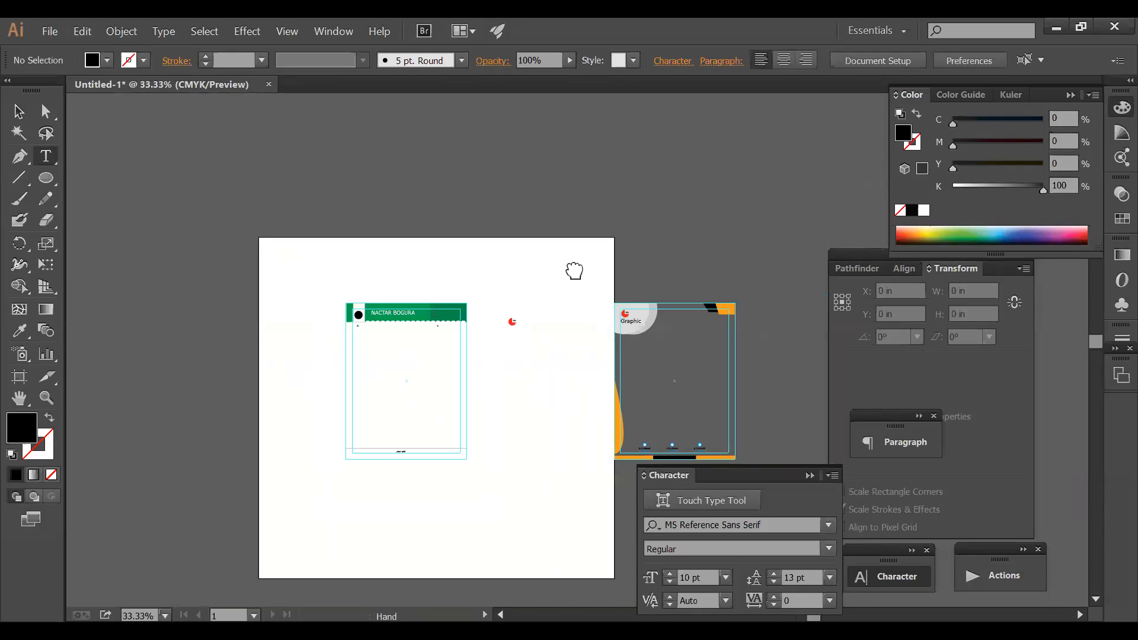
{"action": "left_click_drag", "start_coordinate": [515, 269], "coordinate": [515, 269]}
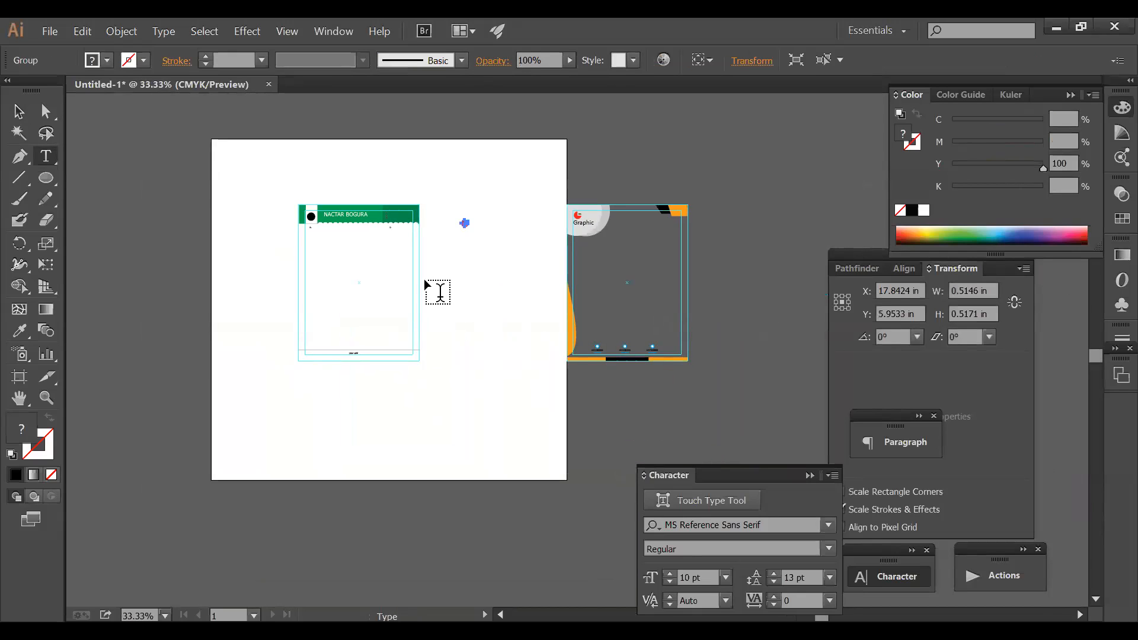
{"action": "key", "text": "Delete"}
{"action": "key", "text": "v"}
{"action": "right_click", "coordinate": [434, 337]}
{"action": "left_click", "coordinate": [488, 488]}
- Place a copy of the letterhead on the left artboard and clear the original one
{"action": "left_click_drag", "start_coordinate": [476, 439], "coordinate": [271, 164]}
{"action": "left_click_drag", "start_coordinate": [363, 224], "coordinate": [178, 222]}
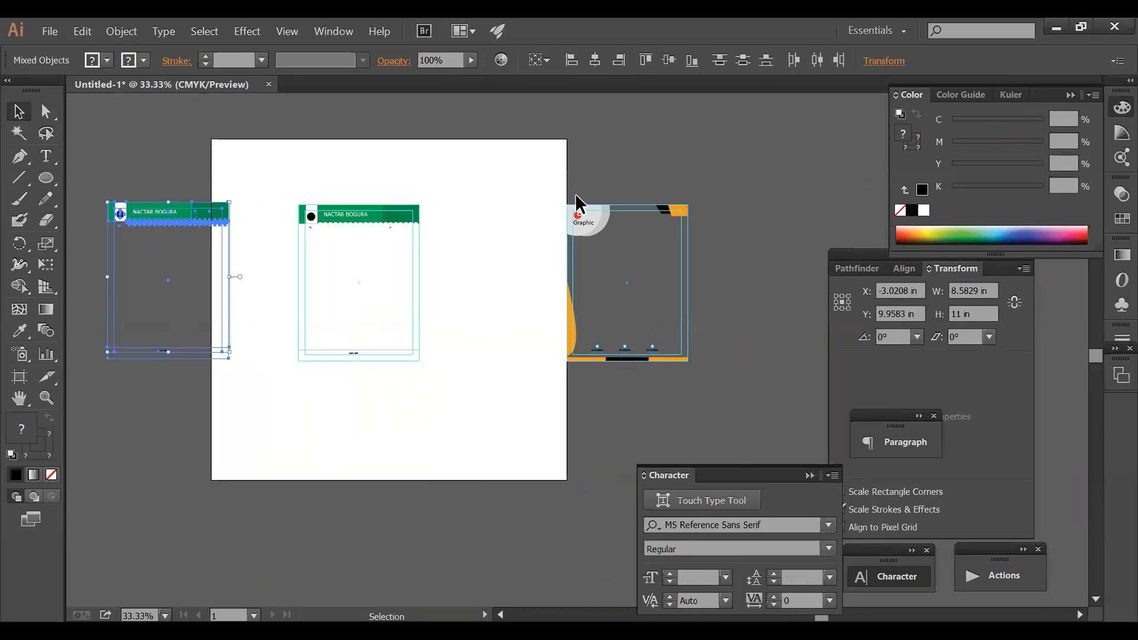
{"action": "left_click", "coordinate": [487, 290]}
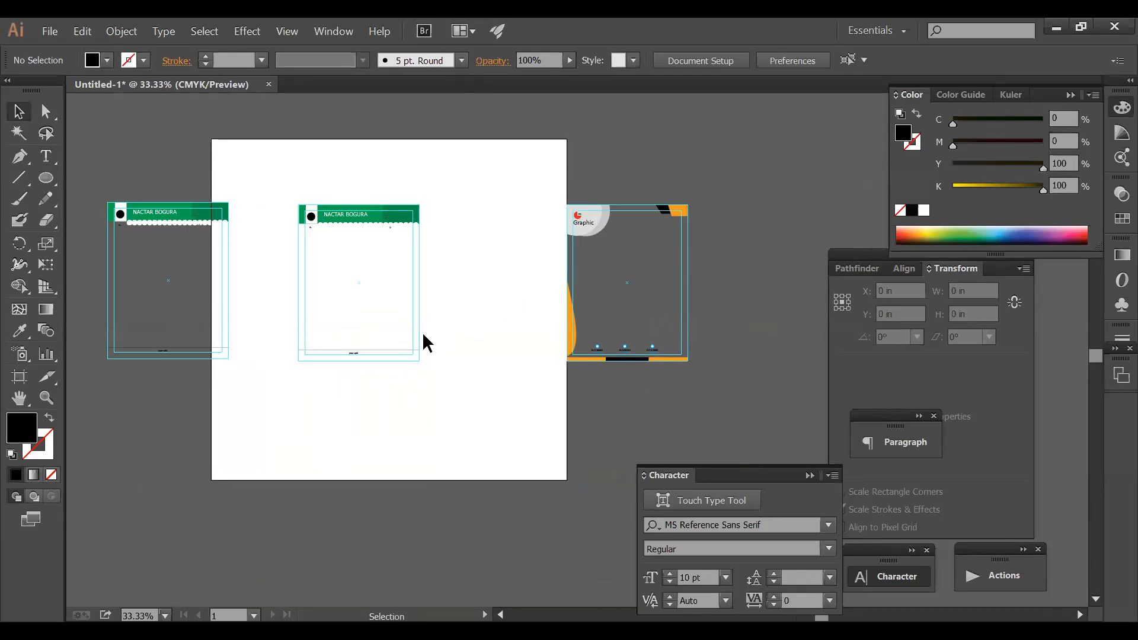
{"action": "right_click", "coordinate": [453, 298]}
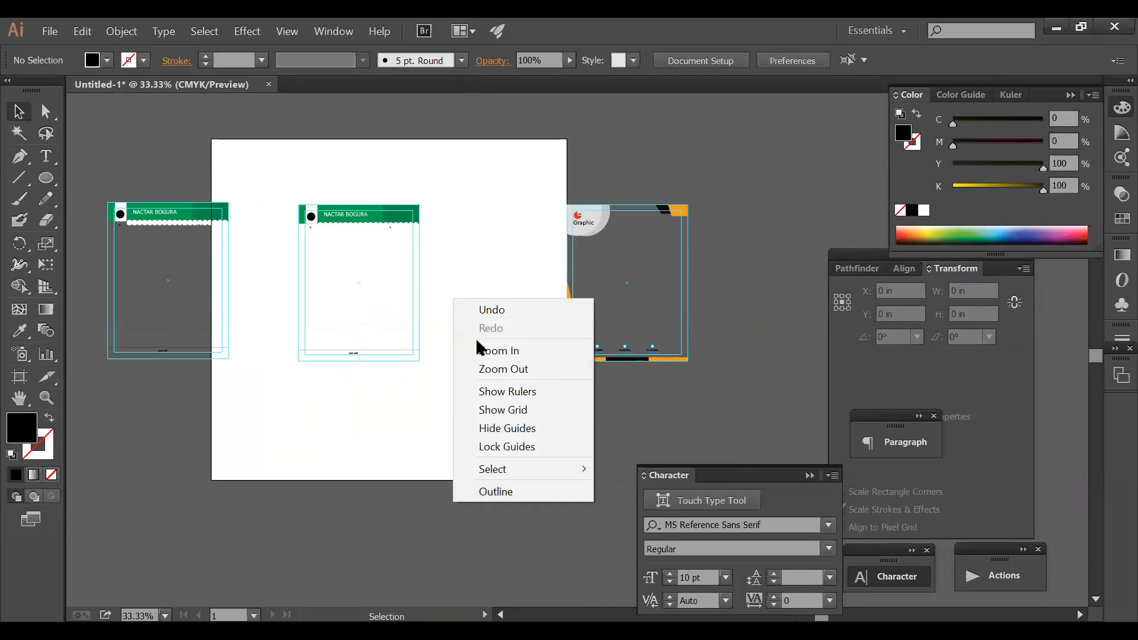
{"action": "left_click", "coordinate": [497, 445]}
{"action": "left_click", "coordinate": [304, 205]}
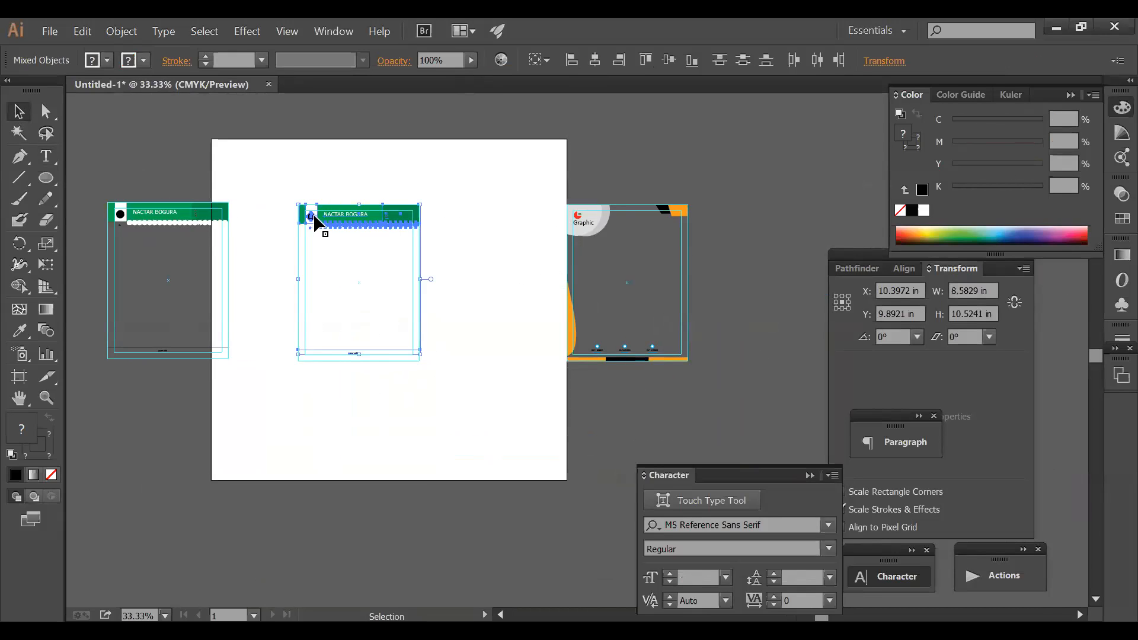
{"action": "left_click", "coordinate": [307, 198]}
{"action": "key", "text": "ctrl+space"}
{"action": "left_click_drag", "start_coordinate": [279, 195], "coordinate": [533, 284]}
{"action": "left_click", "coordinate": [20, 156]}
{"action": "key", "text": "Tab"}
- Draw a triangular corner shape at the top-right of the empty artboard
{"action": "left_click", "coordinate": [288, 177]}
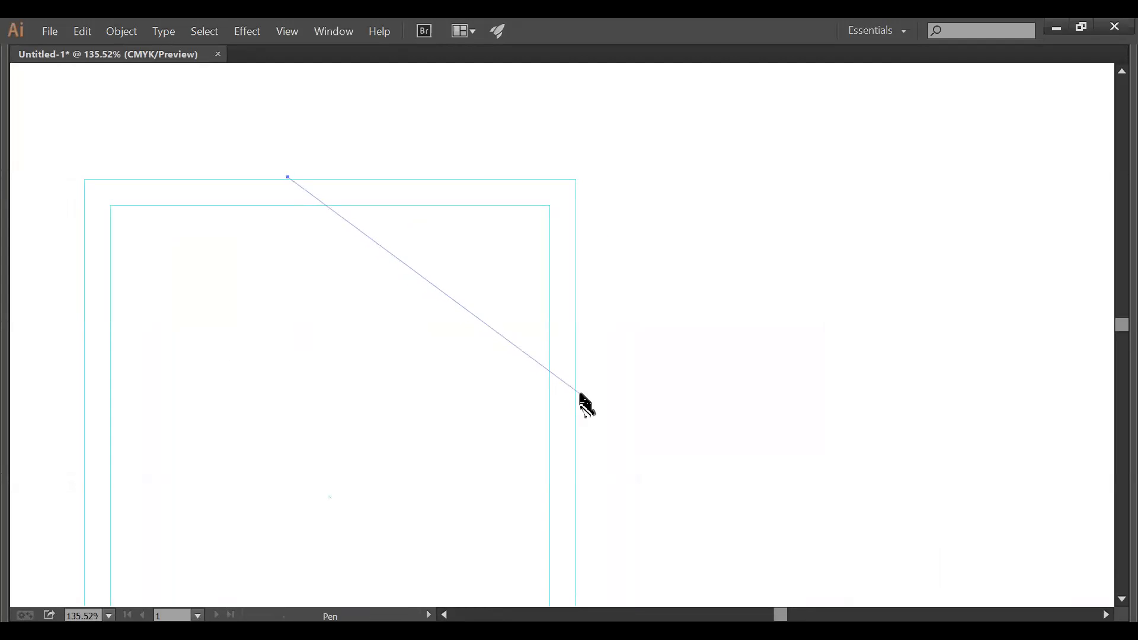
{"action": "left_click", "coordinate": [574, 393]}
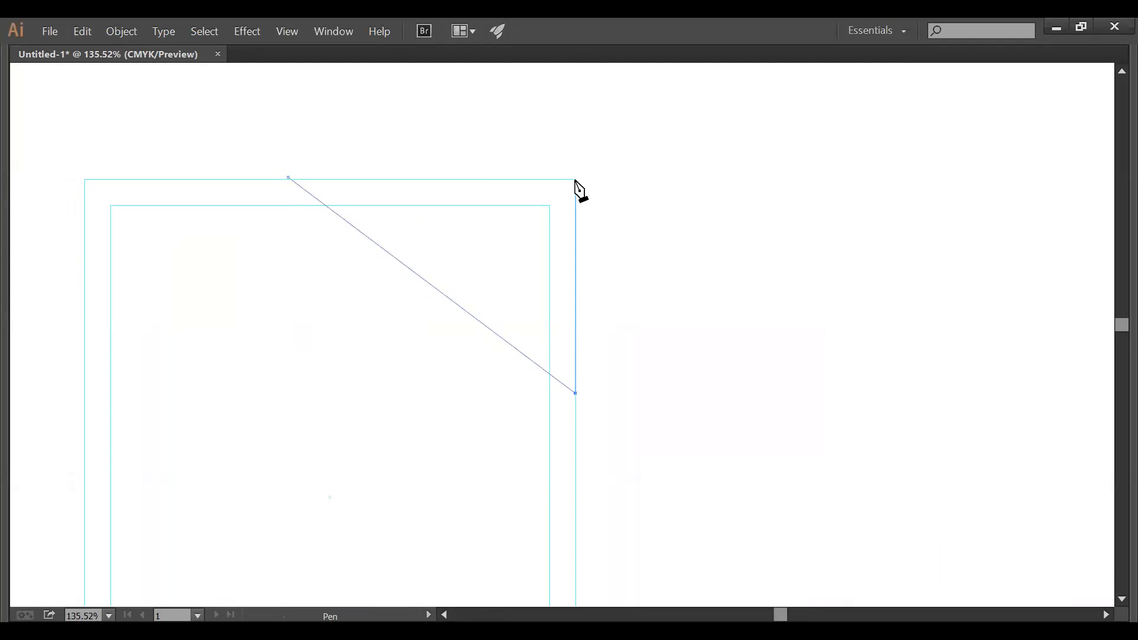
{"action": "left_click", "coordinate": [574, 176]}
{"action": "left_click", "coordinate": [288, 177]}
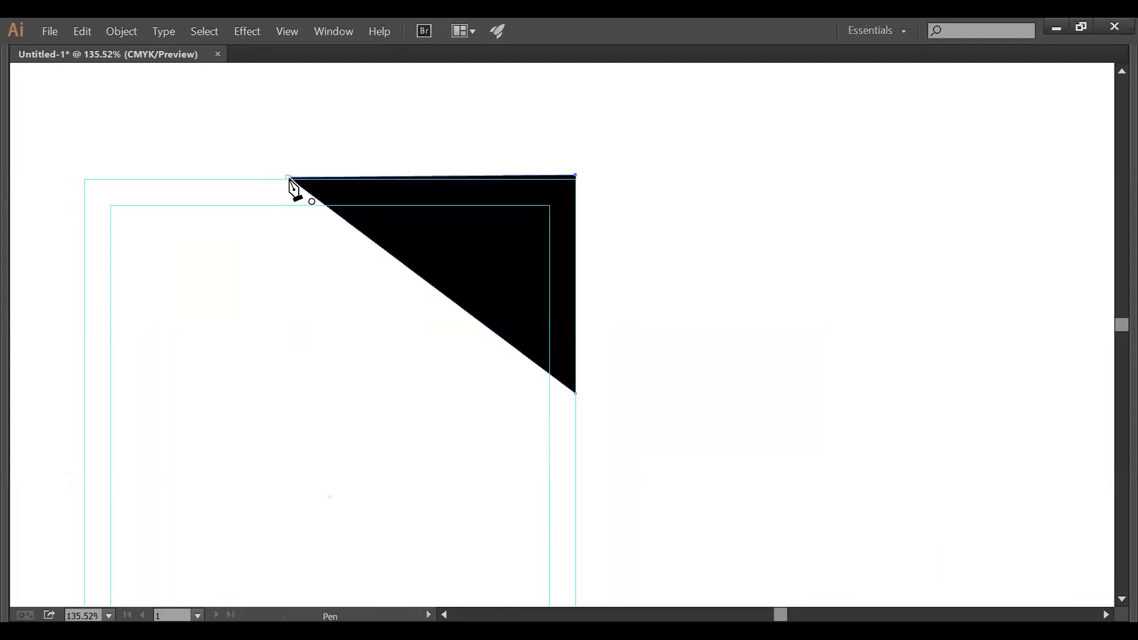
{"action": "key", "text": "v"}
{"action": "left_click", "coordinate": [675, 256]}
{"action": "left_click", "coordinate": [644, 345], "text": "ctrl+alt"}
{"action": "left_click", "coordinate": [645, 345], "text": "ctrl+alt"}
{"action": "left_click_drag", "start_coordinate": [565, 371], "coordinate": [721, 257]}
{"action": "key", "text": "Tab"}
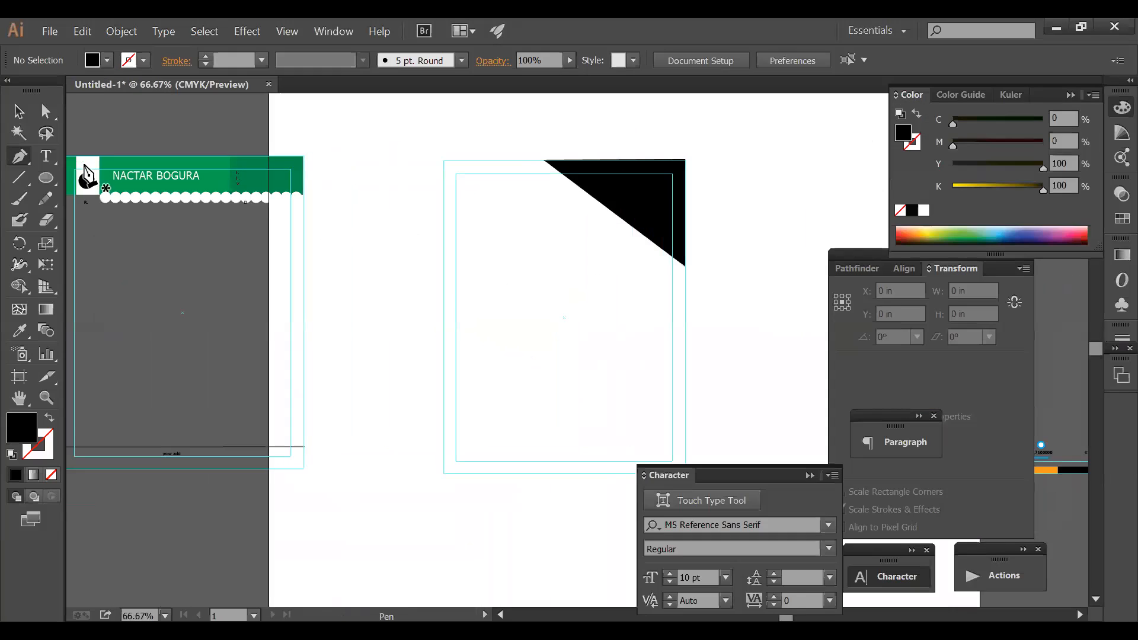
- Draw a thin white rectangular bar near the top of the artboard
{"action": "left_click", "coordinate": [46, 178]}
{"action": "left_click_drag", "start_coordinate": [46, 177], "coordinate": [87, 172]}
{"action": "key", "text": "Tab"}
{"action": "left_click_drag", "start_coordinate": [401, 159], "coordinate": [615, 177]}
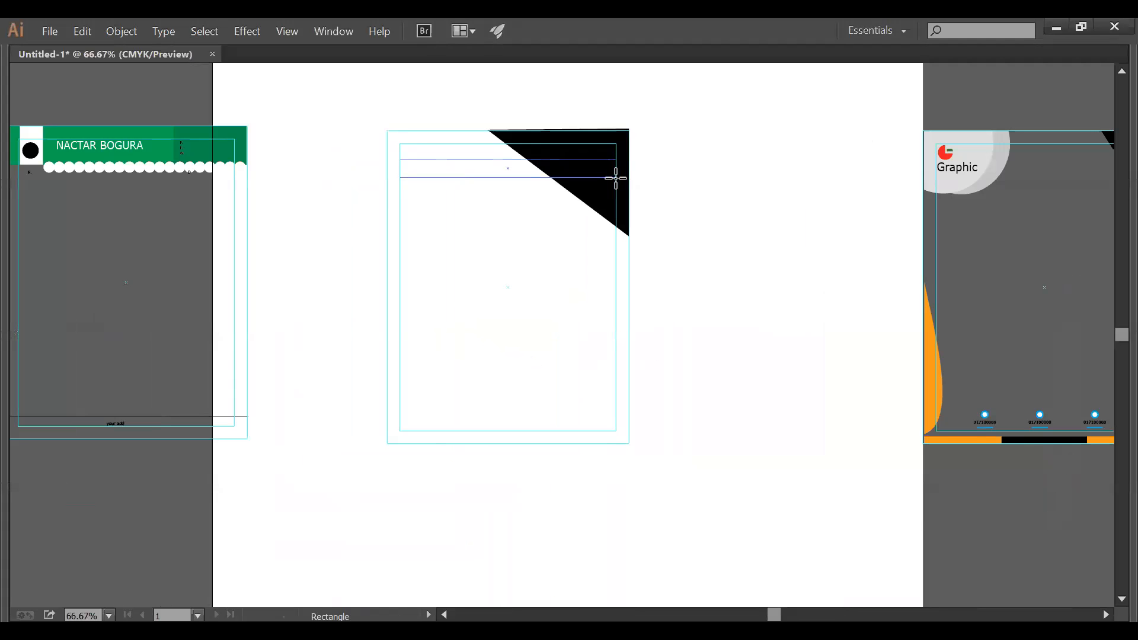
{"action": "key", "text": "Tab"}
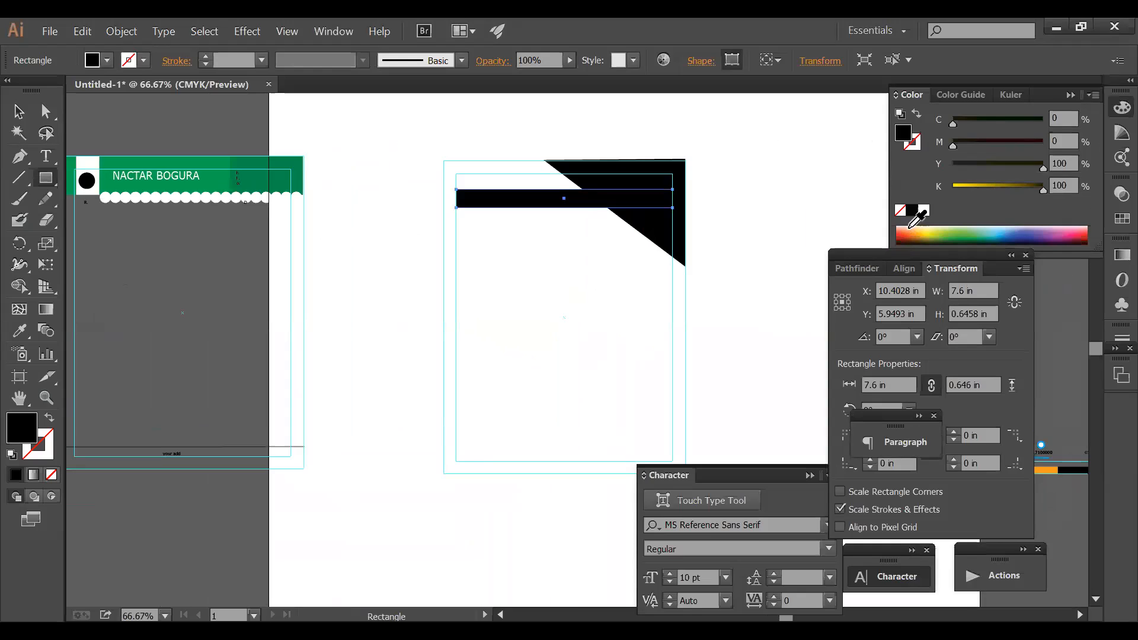
{"action": "left_click", "coordinate": [923, 211]}
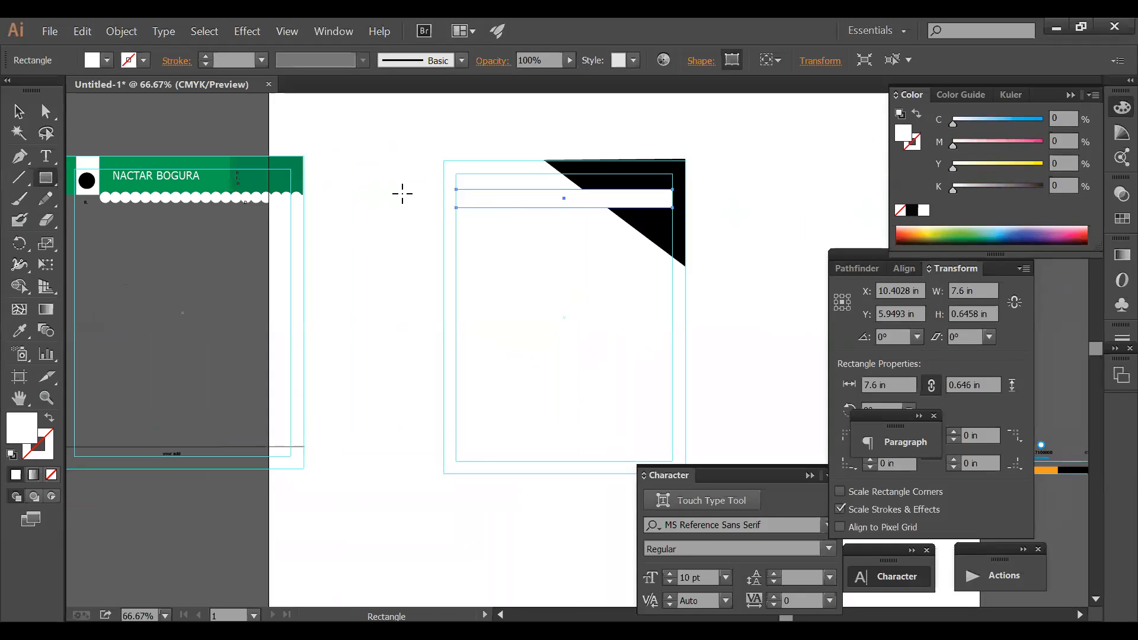
{"action": "key", "text": "Tab"}
{"action": "key", "text": "v"}
{"action": "left_click", "coordinate": [369, 115]}
{"action": "key", "text": "z"}
- Recolour the black corner shape purple by raising magenta and removing black
{"action": "left_click_drag", "start_coordinate": [312, 123], "coordinate": [796, 291]}
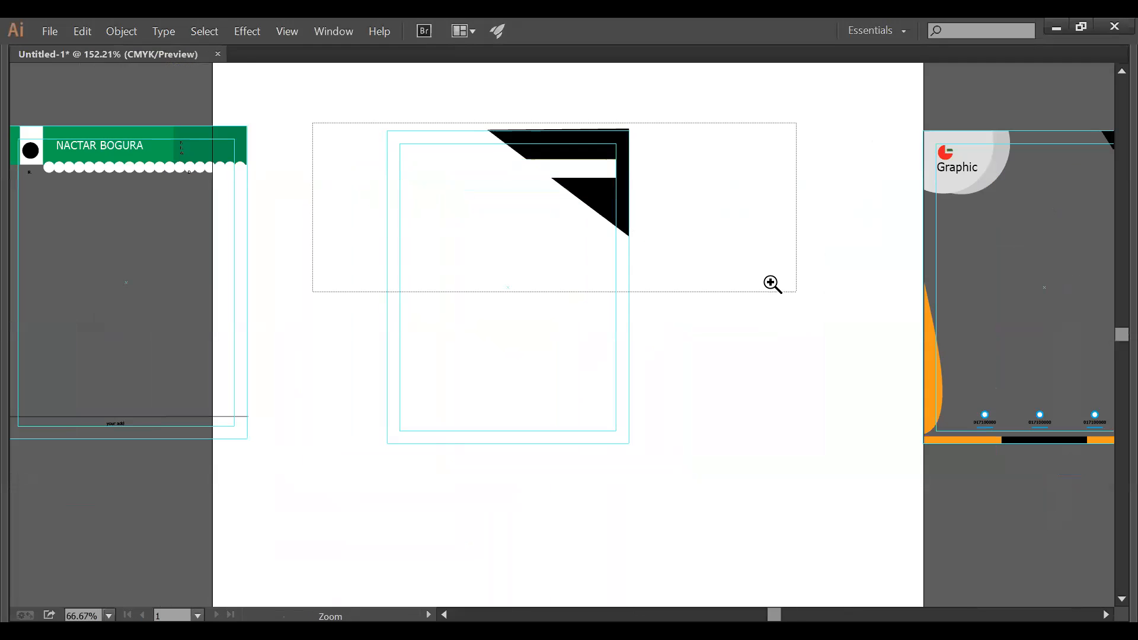
{"action": "key", "text": "v"}
{"action": "left_click", "coordinate": [667, 333]}
{"action": "key", "text": "m"}
{"action": "key", "text": "Tab"}
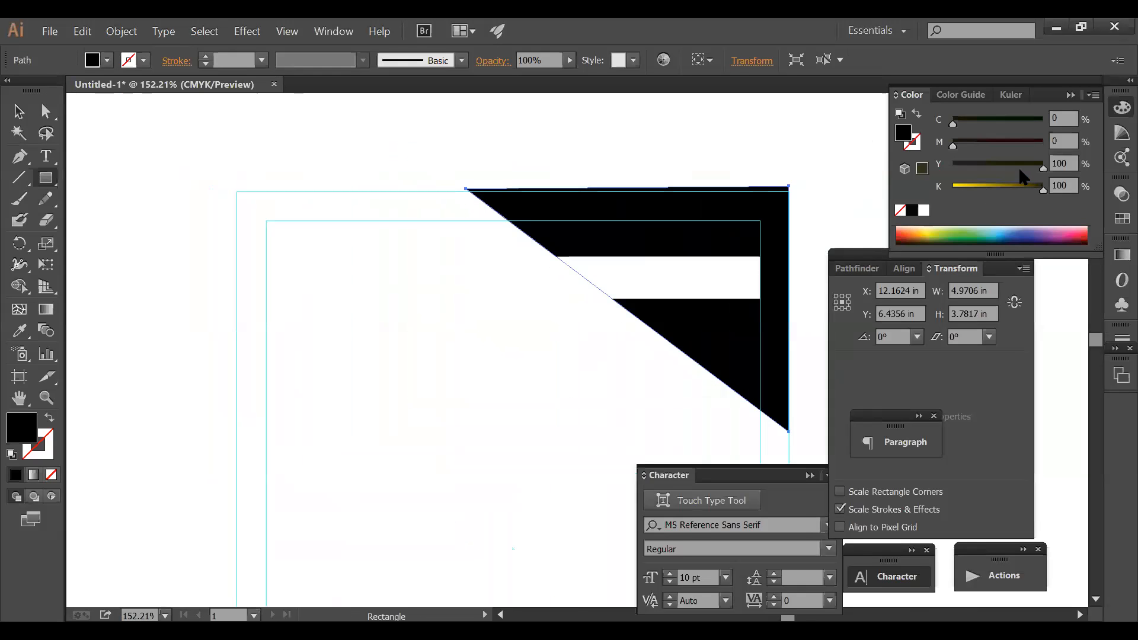
{"action": "key", "text": "v"}
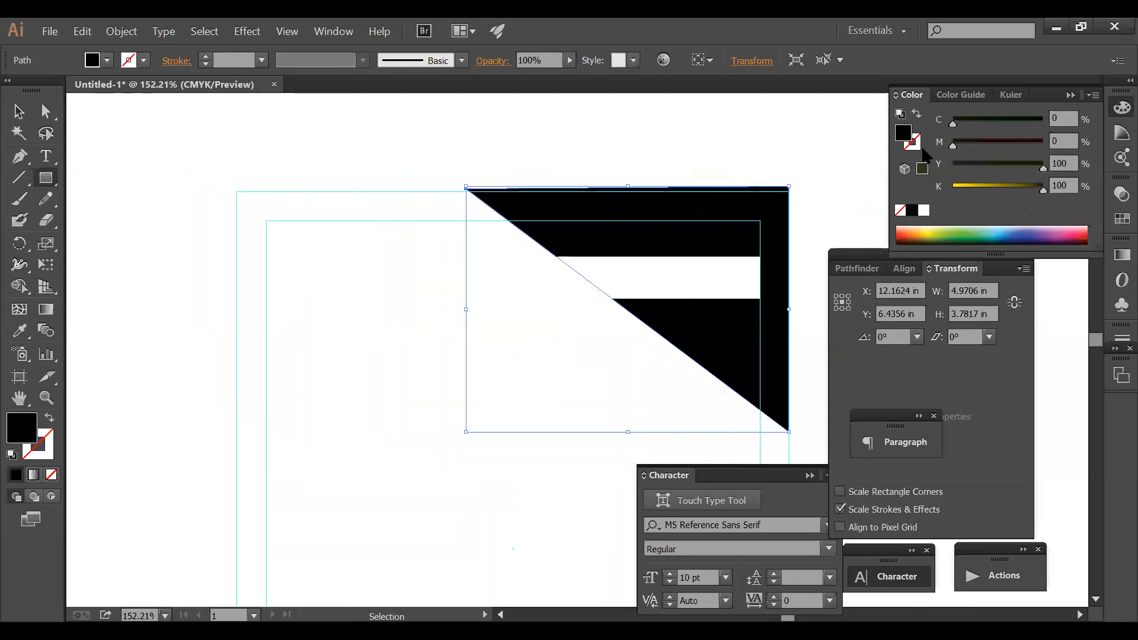
{"action": "left_click", "coordinate": [980, 169]}
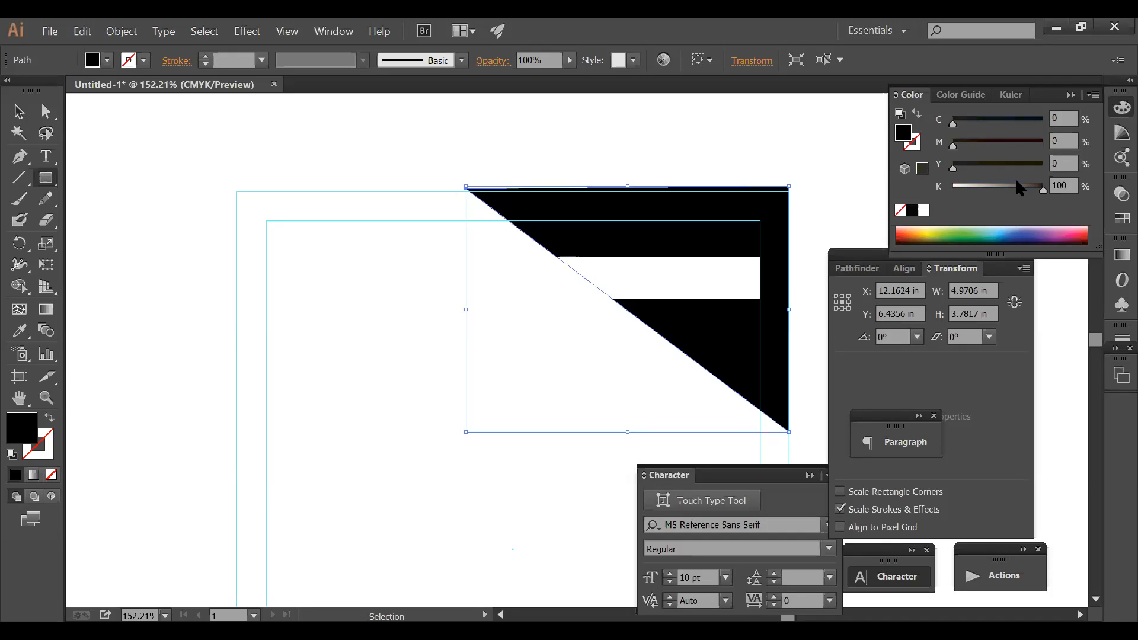
{"action": "left_click_drag", "start_coordinate": [993, 144], "coordinate": [1079, 145]}
{"action": "left_click_drag", "start_coordinate": [976, 120], "coordinate": [1015, 122]}
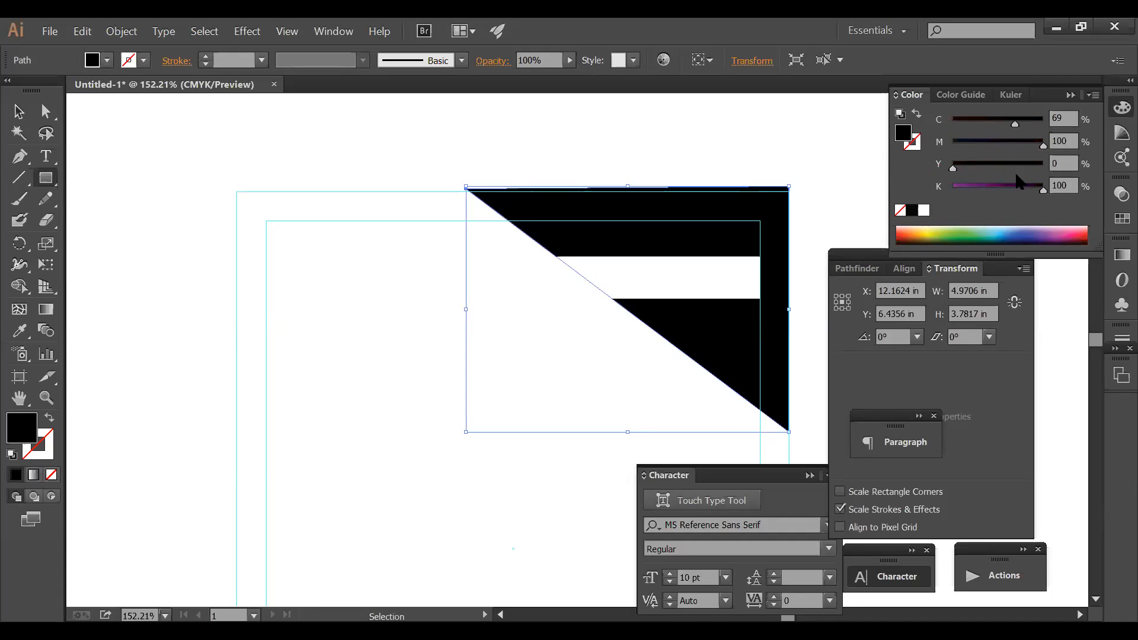
{"action": "left_click_drag", "start_coordinate": [1043, 188], "coordinate": [938, 187]}
{"action": "left_click", "coordinate": [525, 155]}
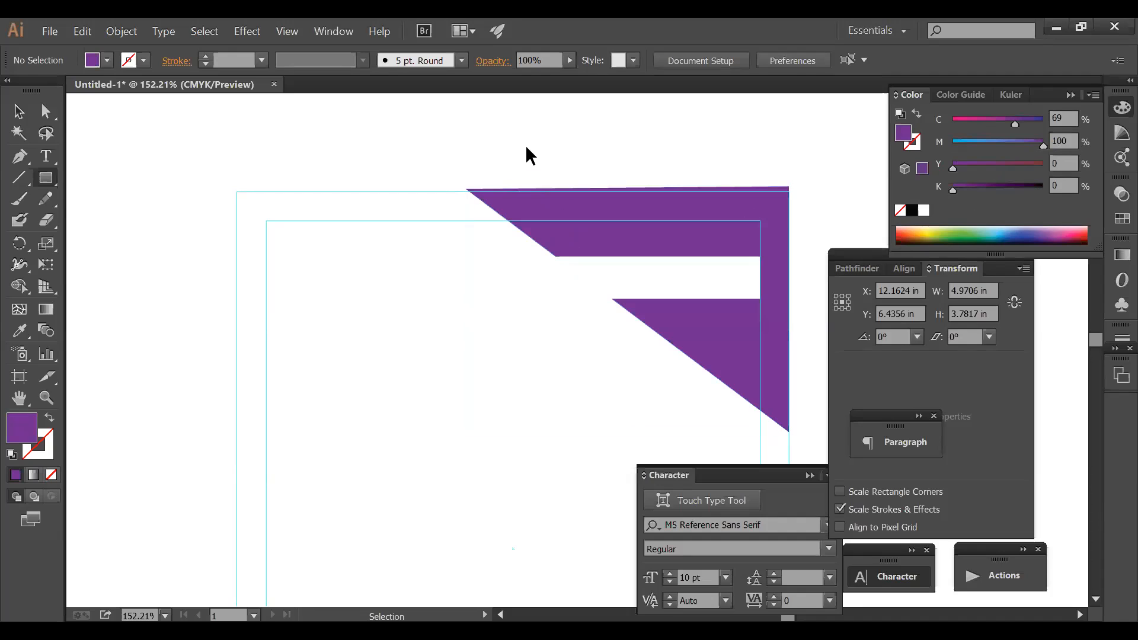
- Adjust the corner shape's colour to blue, C100 M62 Y0 K0
{"action": "left_click", "coordinate": [721, 246]}
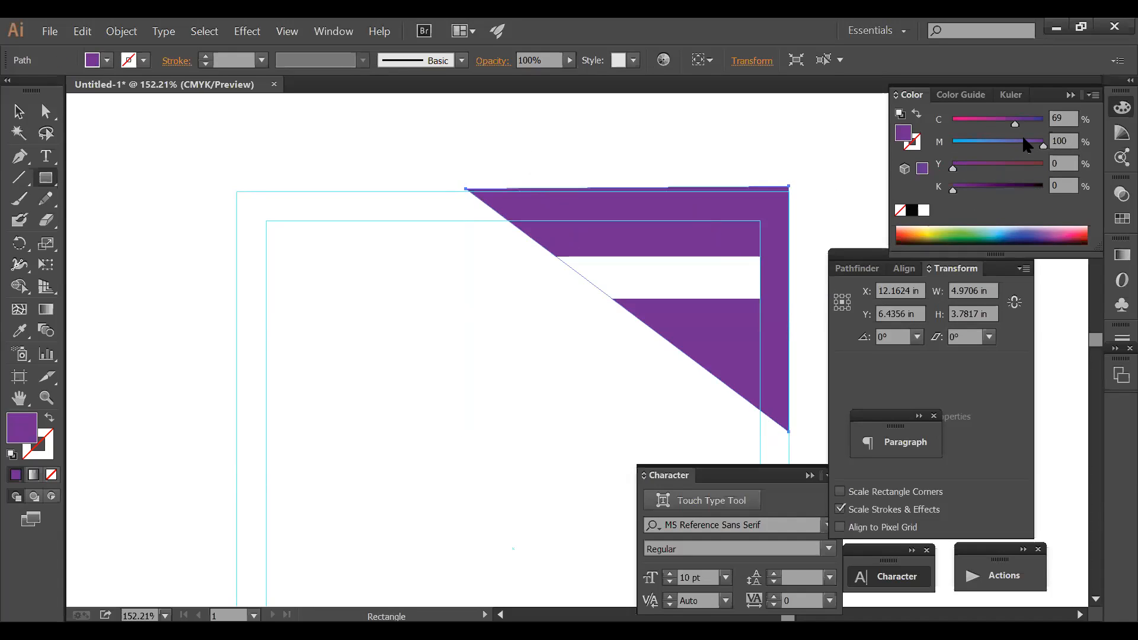
{"action": "left_click", "coordinate": [991, 125]}
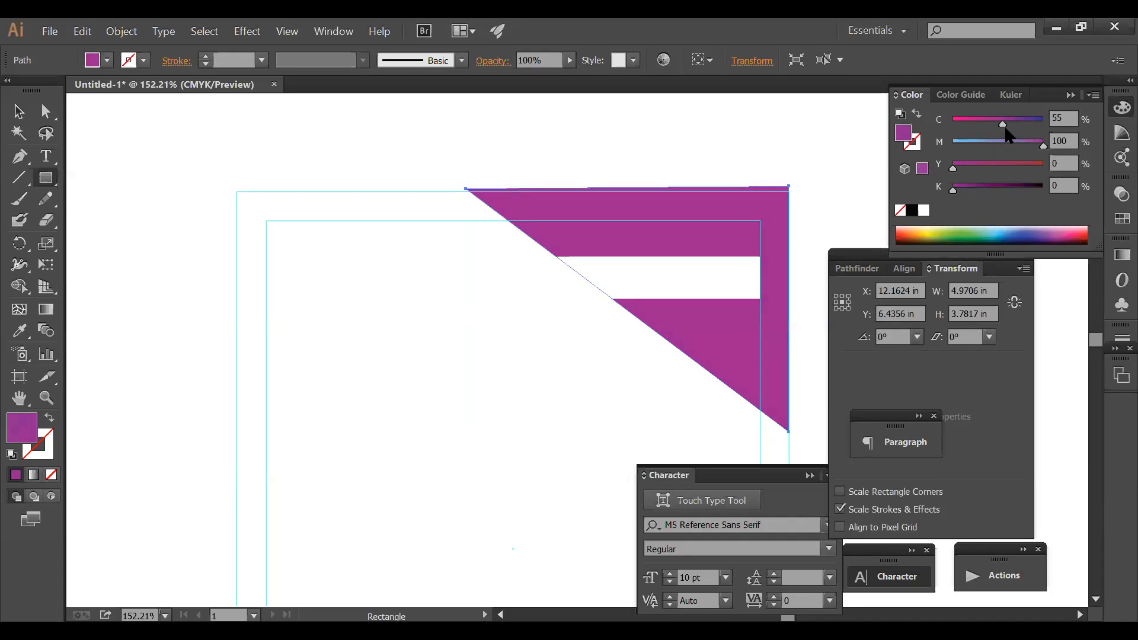
{"action": "left_click_drag", "start_coordinate": [1039, 145], "coordinate": [1009, 145]}
{"action": "key", "text": "ctrl+shift+a"}
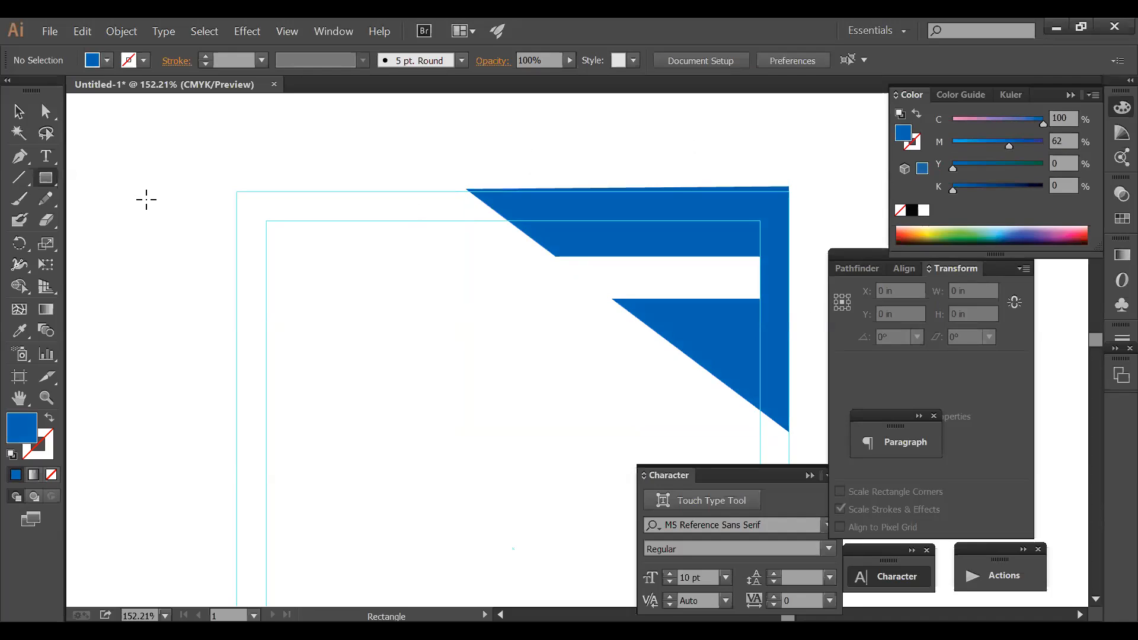
{"action": "left_click", "coordinate": [20, 157]}
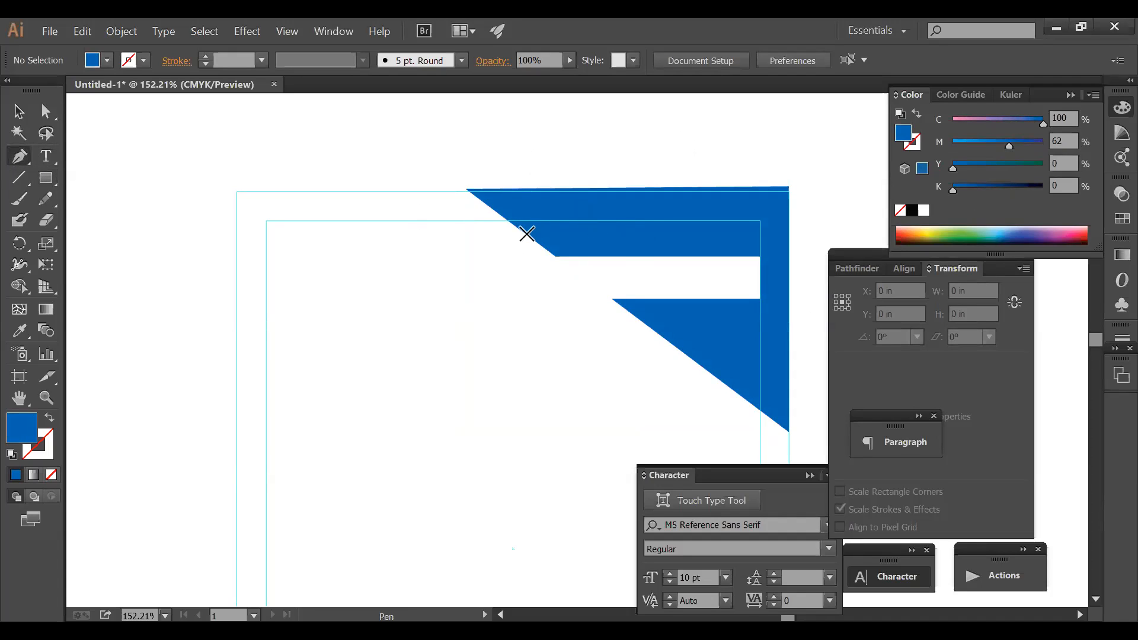
- Draw a lighter blue triangle over the dark blue corner shape
{"action": "left_click", "coordinate": [529, 237]}
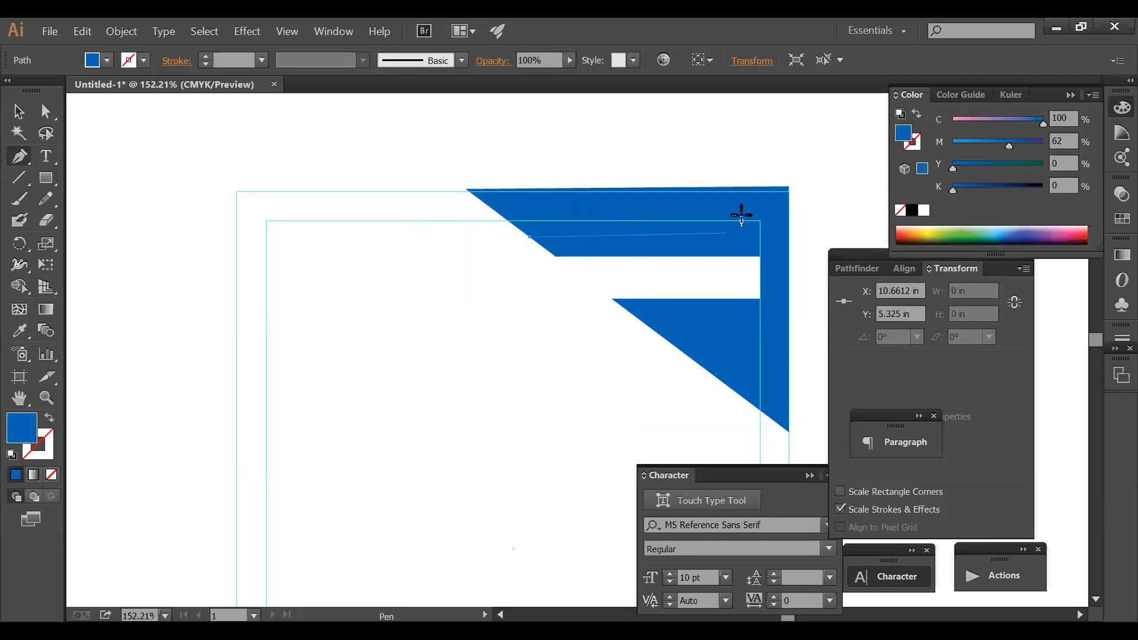
{"action": "left_click", "coordinate": [685, 203]}
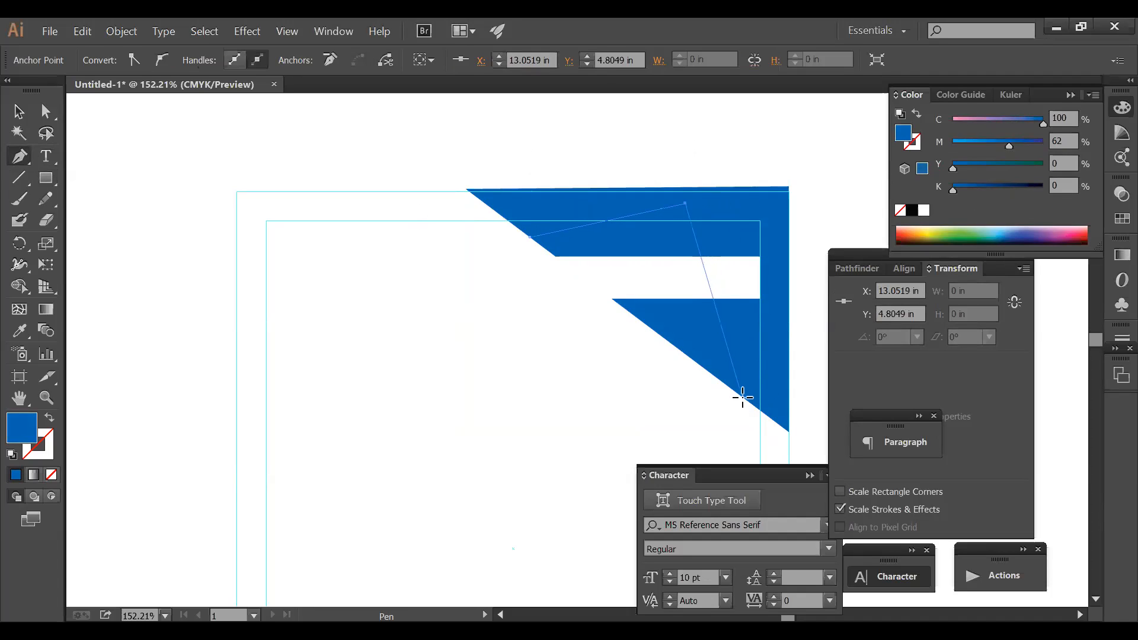
{"action": "left_click", "coordinate": [740, 397]}
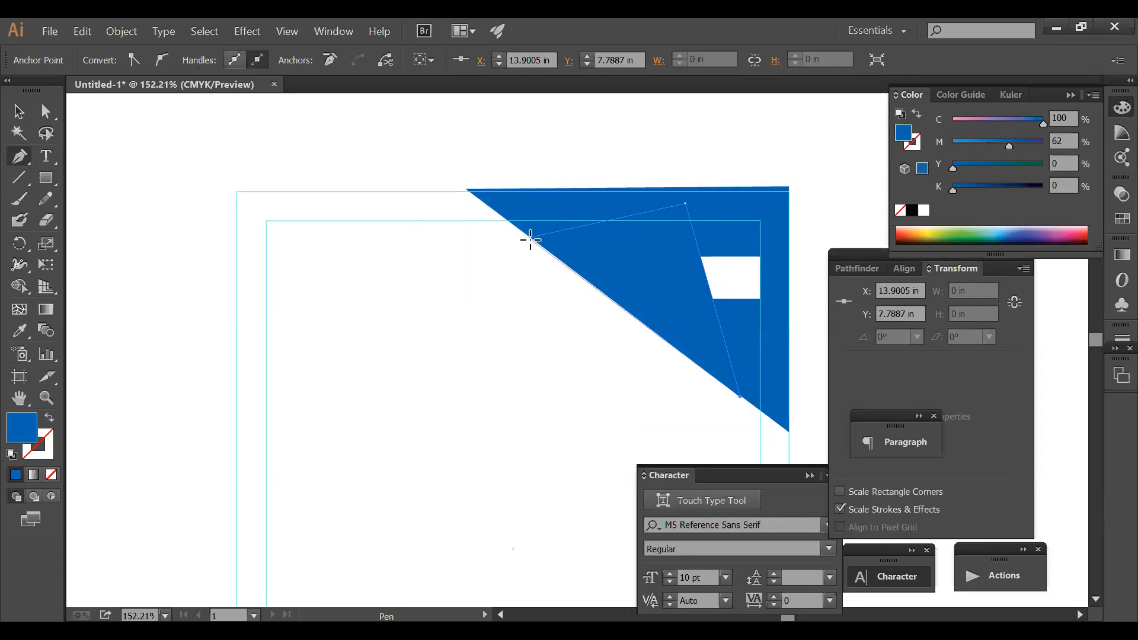
{"action": "left_click", "coordinate": [529, 237]}
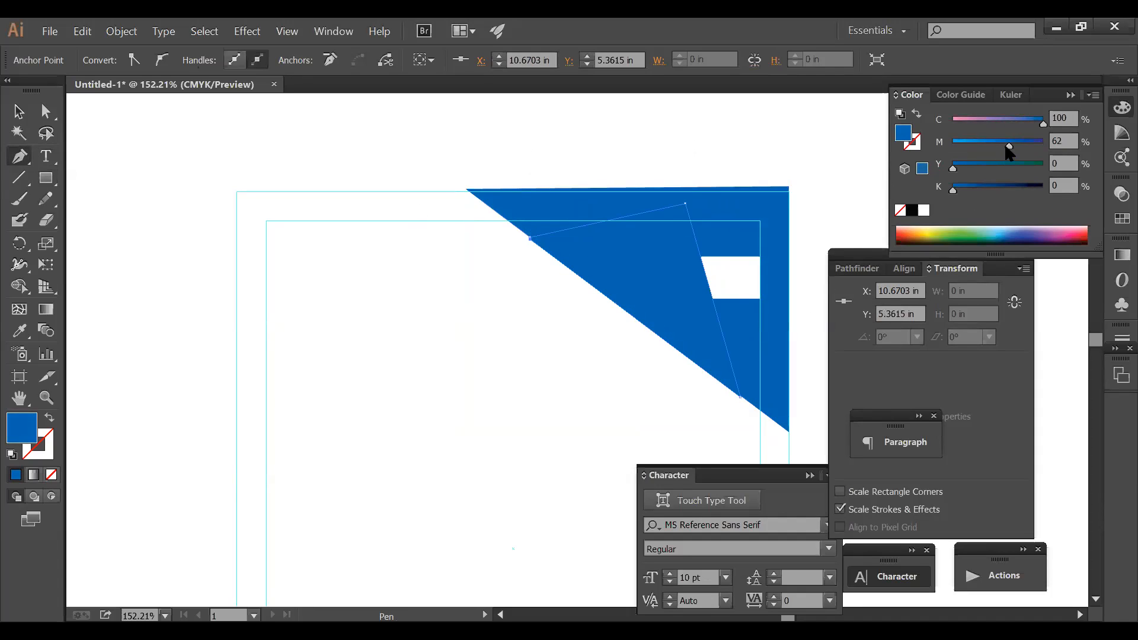
{"action": "left_click", "coordinate": [973, 145]}
- Send both blue triangles behind the white bar
{"action": "left_click", "coordinate": [739, 207], "text": "ctrl"}
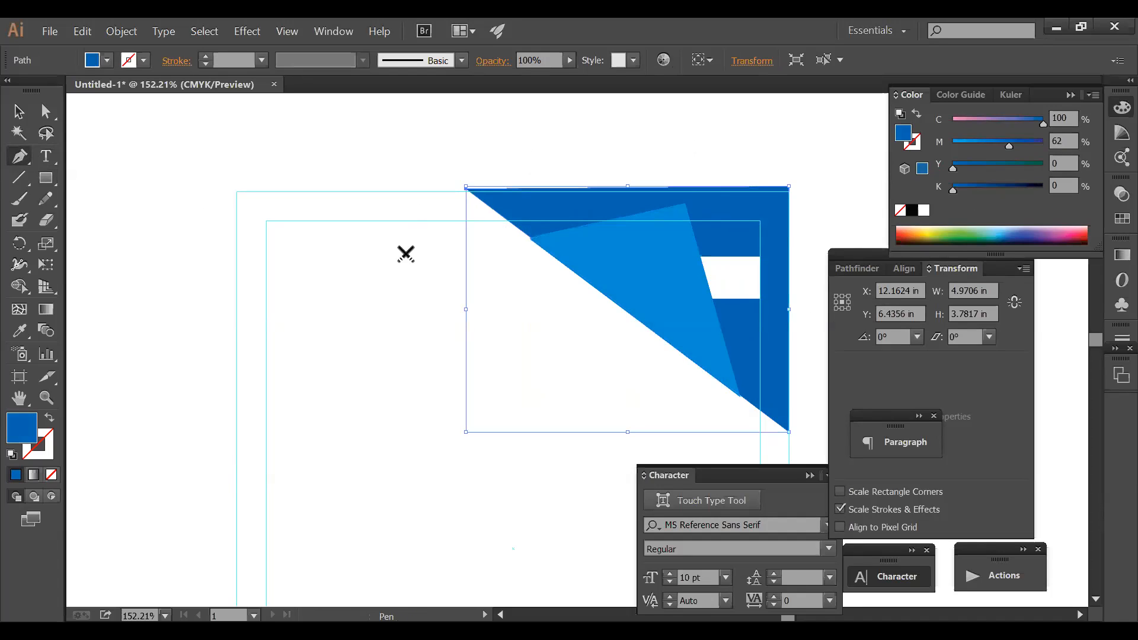
{"action": "left_click", "coordinate": [19, 112]}
{"action": "left_click", "coordinate": [335, 113]}
{"action": "left_click", "coordinate": [655, 265]}
{"action": "left_click", "coordinate": [649, 198], "text": "shift"}
{"action": "key", "text": "ctrl+shift+["}
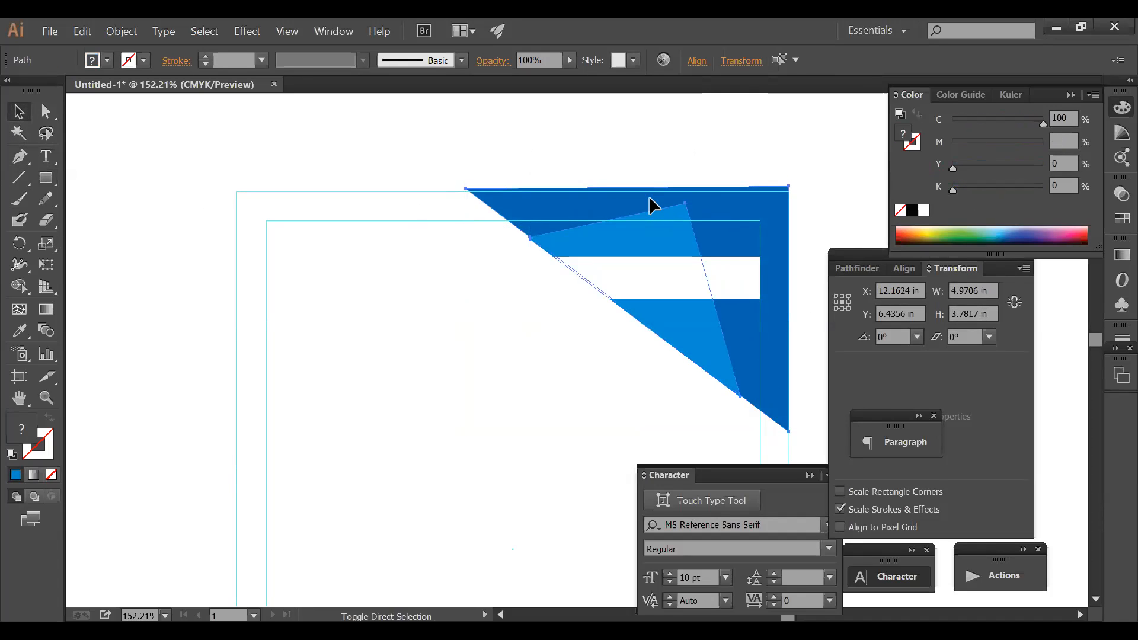
{"action": "left_click", "coordinate": [783, 98]}
- Copy the 'Graphic' label from the right artboard onto the white bar
{"action": "key", "text": "Tab"}
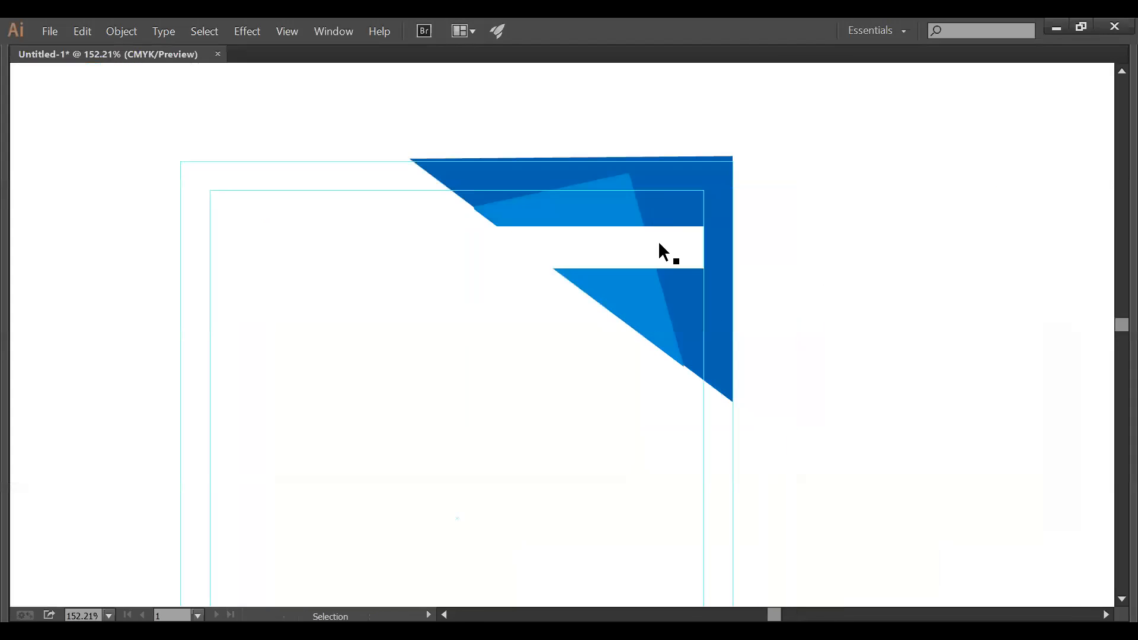
{"action": "left_click", "coordinate": [703, 416], "text": "ctrl+alt"}
{"action": "left_click", "coordinate": [703, 416], "text": "ctrl+alt"}
{"action": "left_click_drag", "start_coordinate": [587, 353], "coordinate": [787, 297]}
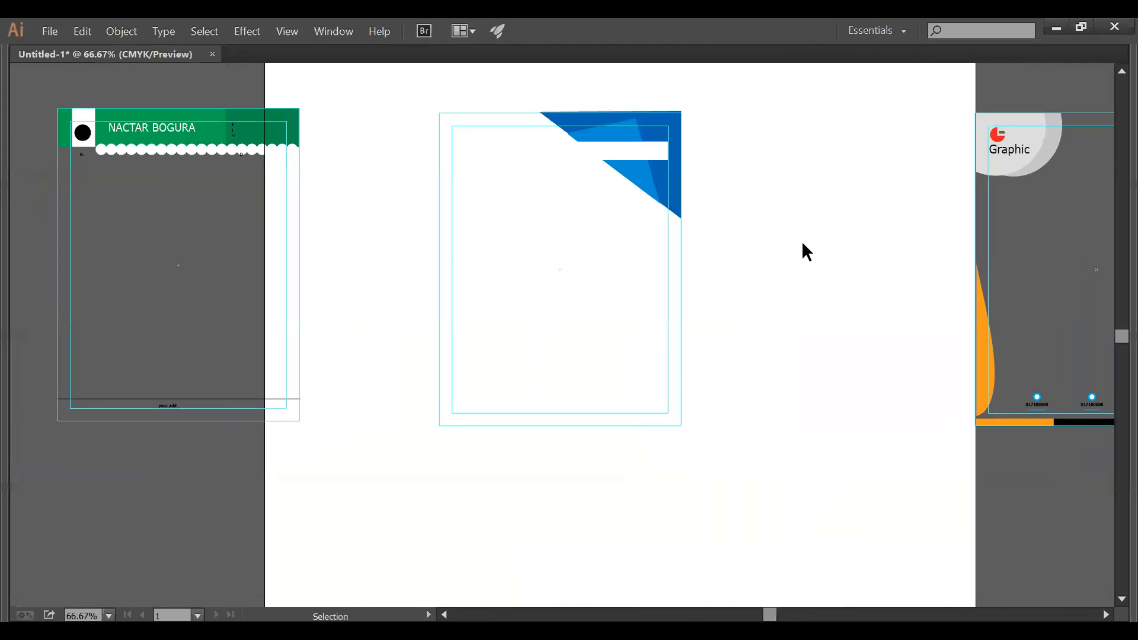
{"action": "left_click_drag", "start_coordinate": [1030, 158], "coordinate": [642, 153]}
{"action": "key", "text": "ctrl+space"}
{"action": "left_click_drag", "start_coordinate": [327, 114], "coordinate": [838, 216]}
{"action": "left_click", "coordinate": [847, 290]}
{"action": "key", "text": "ctrl+alt+space"}
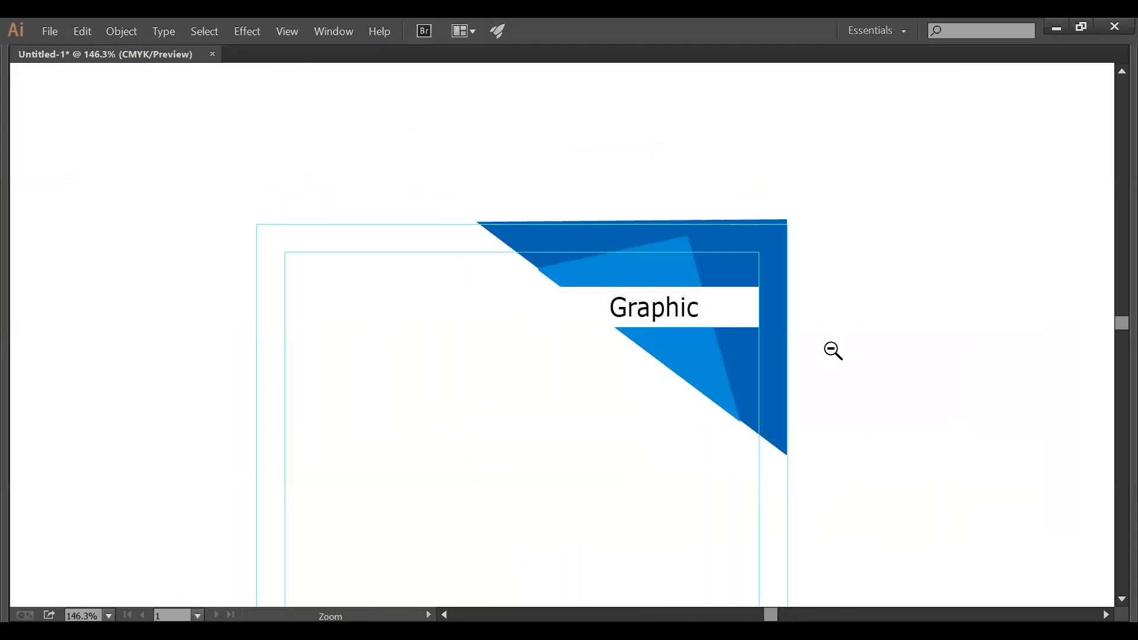
{"action": "left_click", "coordinate": [830, 350]}
{"action": "left_click", "coordinate": [829, 351]}
{"action": "key", "text": "space"}
{"action": "left_click_drag", "start_coordinate": [519, 331], "coordinate": [634, 267]}
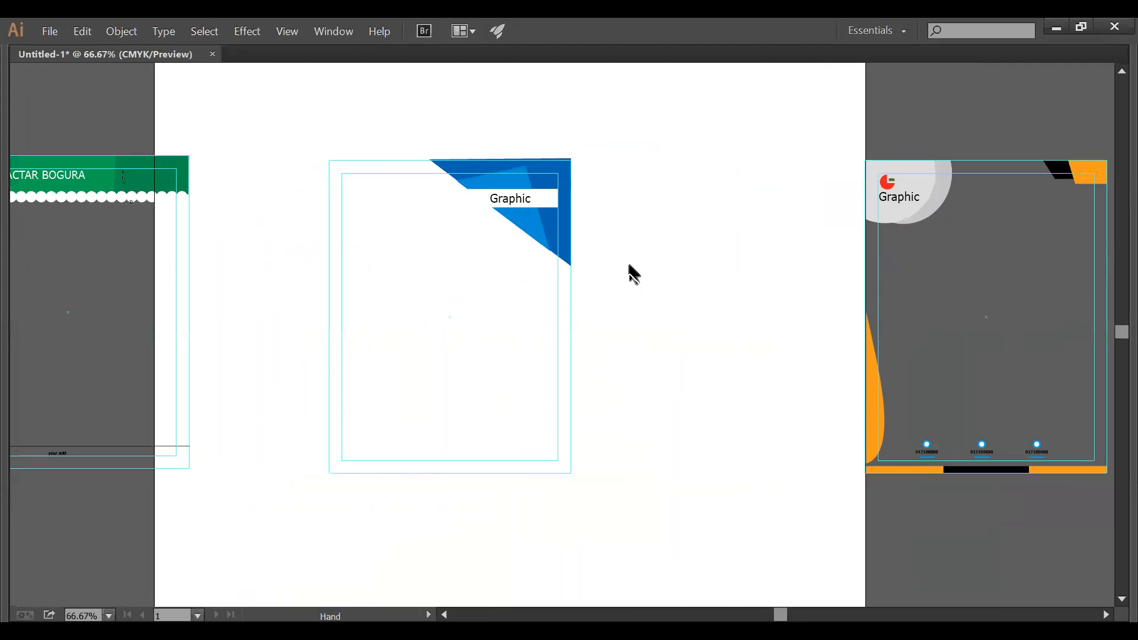
{"action": "key", "text": "Tab"}
{"action": "key", "text": "p"}
{"action": "key", "text": "Tab"}
- Draw a black triangle with the Pen tool along the letterhead's bottom edge
{"action": "left_click", "coordinate": [569, 472]}
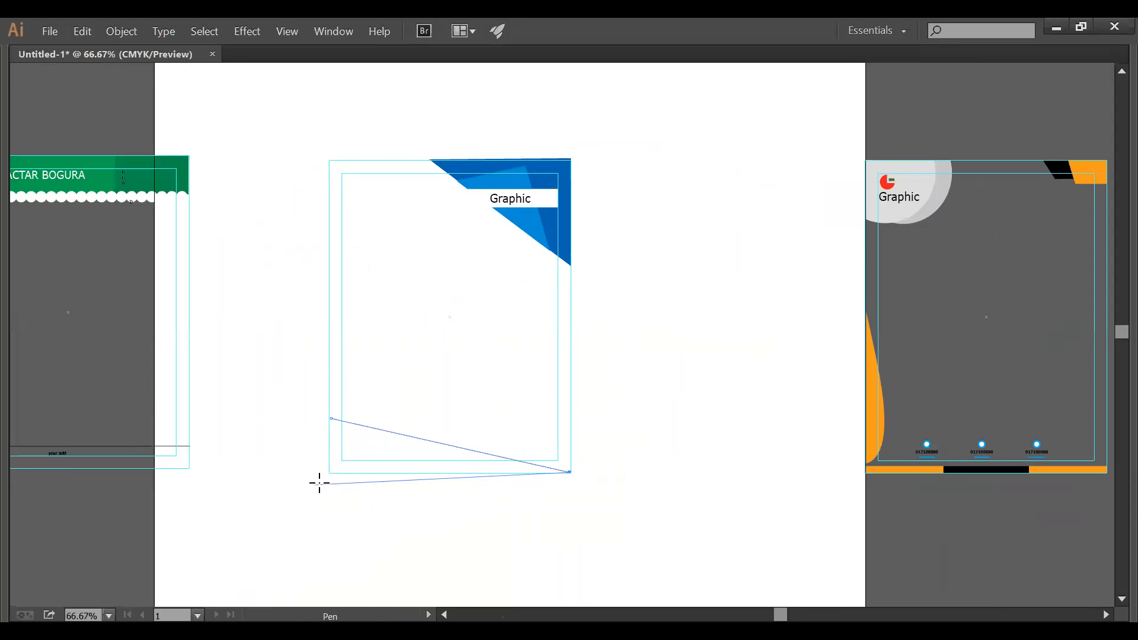
{"action": "left_click", "coordinate": [330, 472]}
{"action": "left_click_drag", "start_coordinate": [259, 364], "coordinate": [475, 478]}
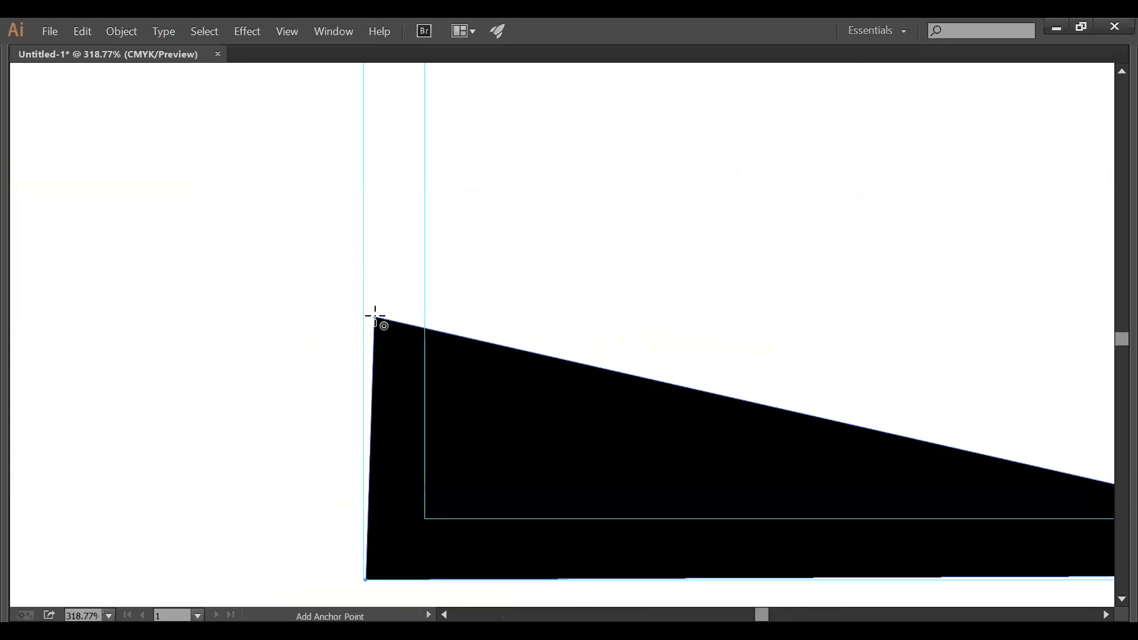
{"action": "left_click", "coordinate": [505, 300], "text": "ctrl"}
{"action": "key", "text": "Tab"}
- Move the triangle's top-left anchor onto the artboard edge with Direct Selection
{"action": "left_click", "coordinate": [53, 114]}
{"action": "left_click_drag", "start_coordinate": [422, 303], "coordinate": [495, 386]}
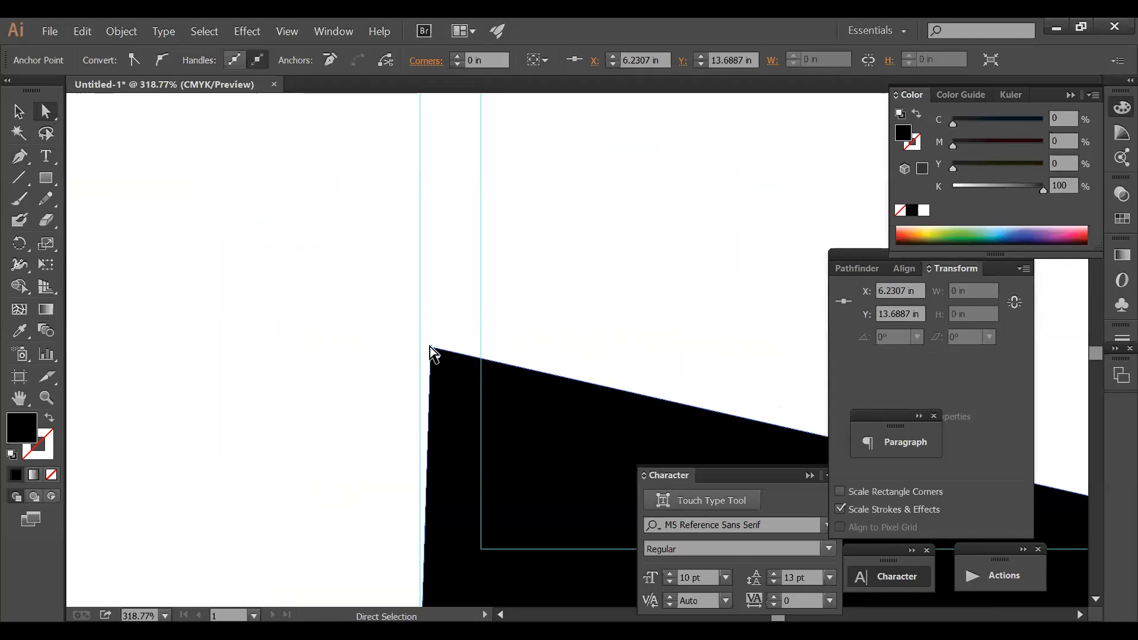
{"action": "left_click", "coordinate": [416, 342]}
{"action": "left_click_drag", "start_coordinate": [430, 348], "coordinate": [422, 341]}
{"action": "left_click", "coordinate": [617, 328]}
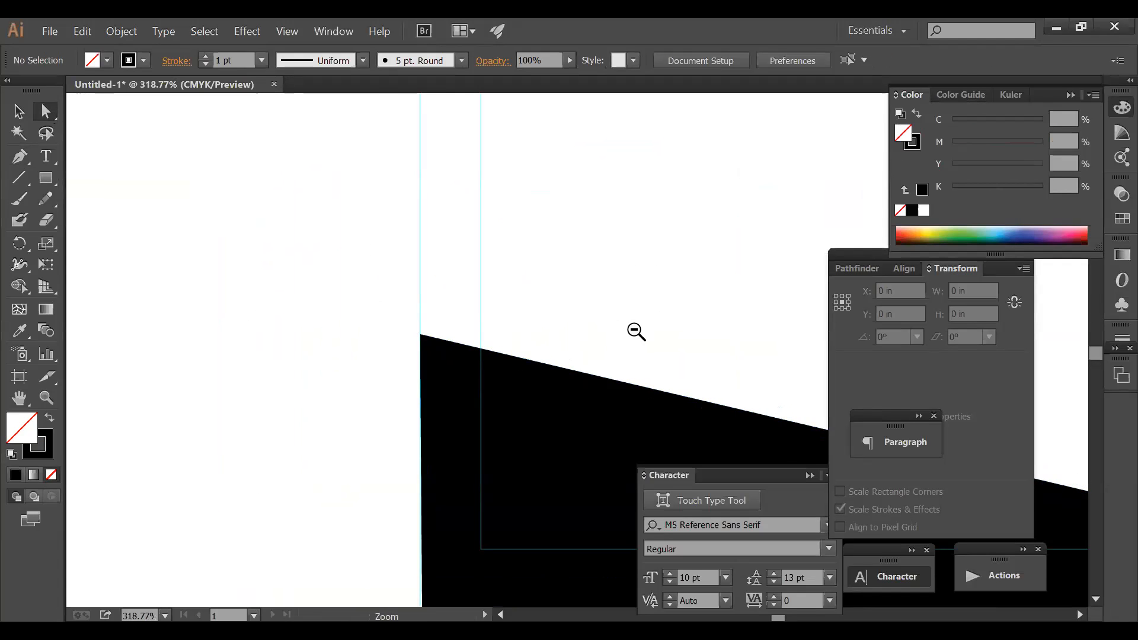
{"action": "left_click", "coordinate": [633, 327], "text": "ctrl+alt"}
{"action": "left_click", "coordinate": [633, 327], "text": "ctrl+alt"}
{"action": "left_click", "coordinate": [634, 327], "text": "ctrl+alt"}
{"action": "left_click", "coordinate": [633, 327], "text": "ctrl+alt"}
{"action": "left_click", "coordinate": [634, 328], "text": "ctrl+alt"}
{"action": "left_click", "coordinate": [635, 329], "text": "ctrl+alt"}
{"action": "left_click_drag", "start_coordinate": [497, 321], "coordinate": [482, 363]}
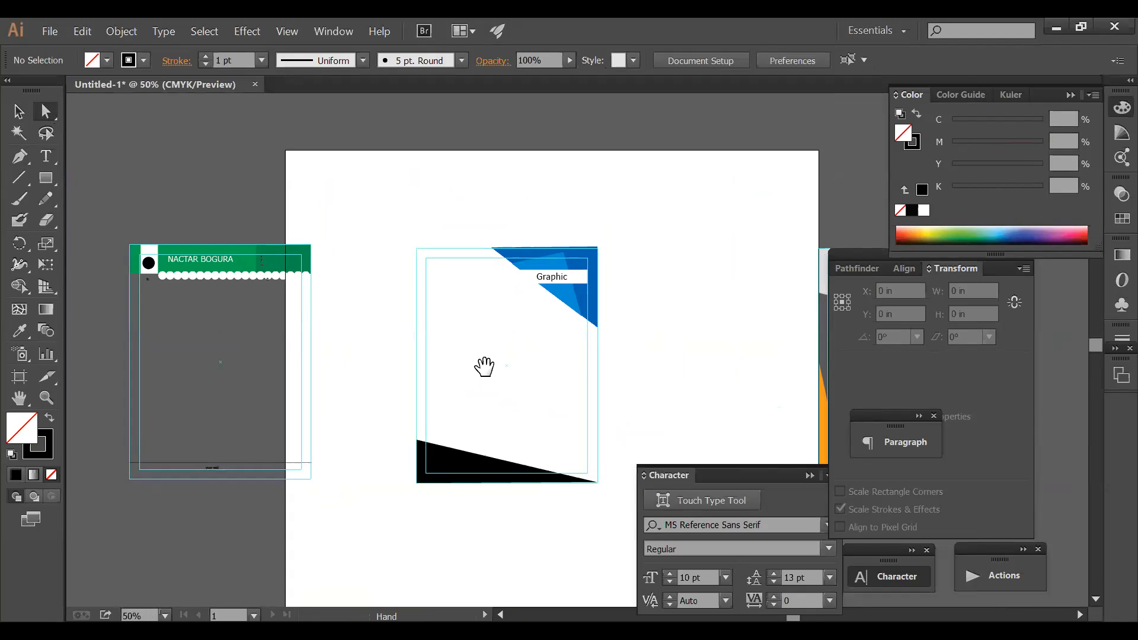
{"action": "left_click_drag", "start_coordinate": [665, 436], "coordinate": [806, 496]}
{"action": "left_click_drag", "start_coordinate": [659, 341], "coordinate": [674, 242]}
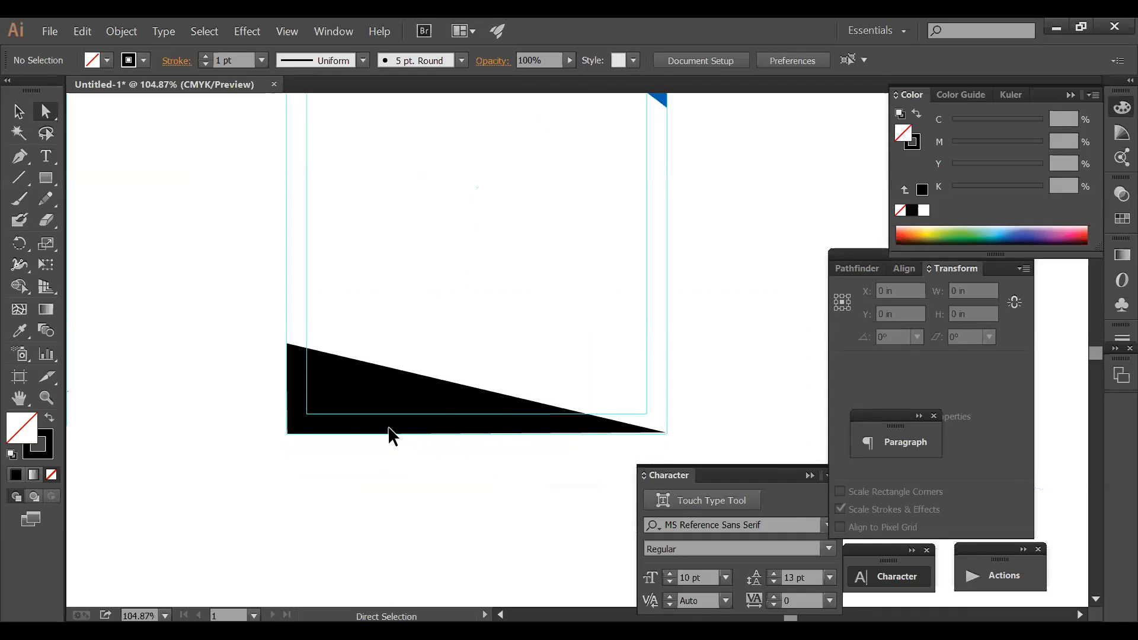
- Recolour the bottom band to the top corner's dark blue (C100 M62 Y0 K0) using the Eyedropper
{"action": "left_click", "coordinate": [388, 427]}
{"action": "left_click_drag", "start_coordinate": [528, 267], "coordinate": [526, 418]}
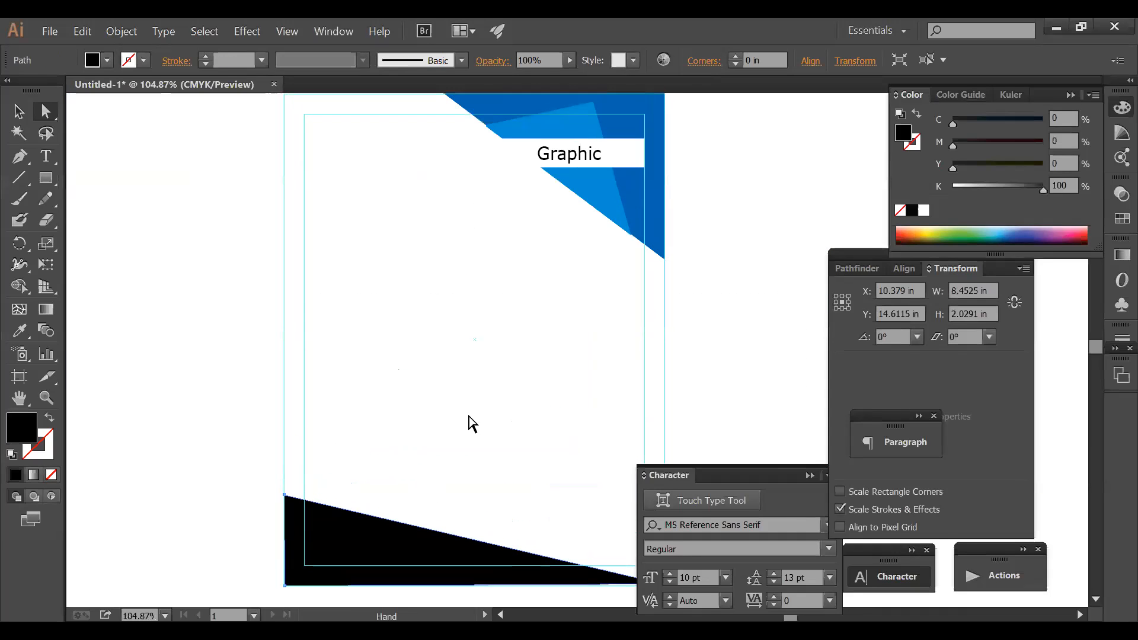
{"action": "left_click", "coordinate": [20, 332]}
{"action": "left_click", "coordinate": [633, 204]}
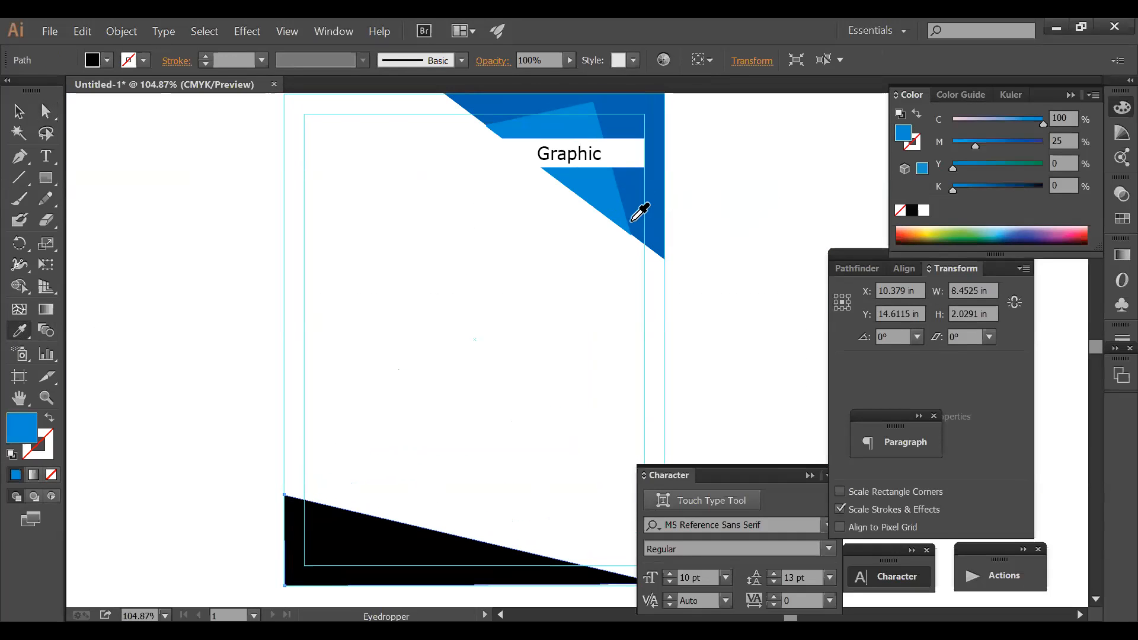
{"action": "left_click", "coordinate": [738, 245], "text": "ctrl"}
{"action": "left_click", "coordinate": [637, 356], "text": "ctrl+alt"}
{"action": "left_click_drag", "start_coordinate": [551, 370], "coordinate": [551, 305]}
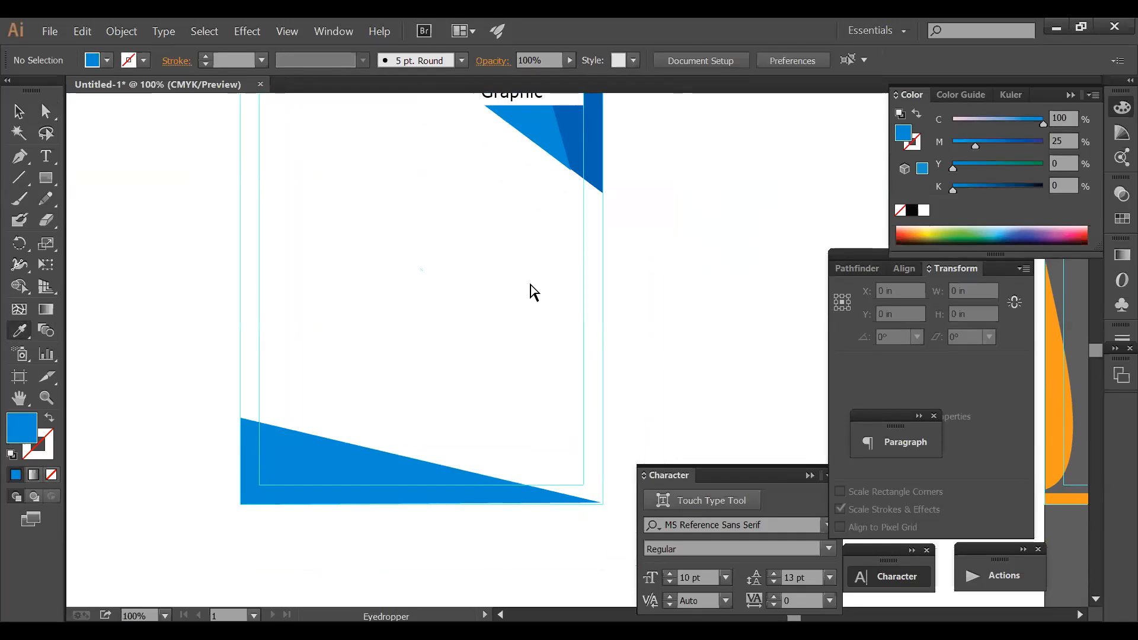
{"action": "left_click", "coordinate": [371, 470], "text": "ctrl"}
{"action": "left_click", "coordinate": [594, 151]}
{"action": "left_click", "coordinate": [617, 282], "text": "ctrl"}
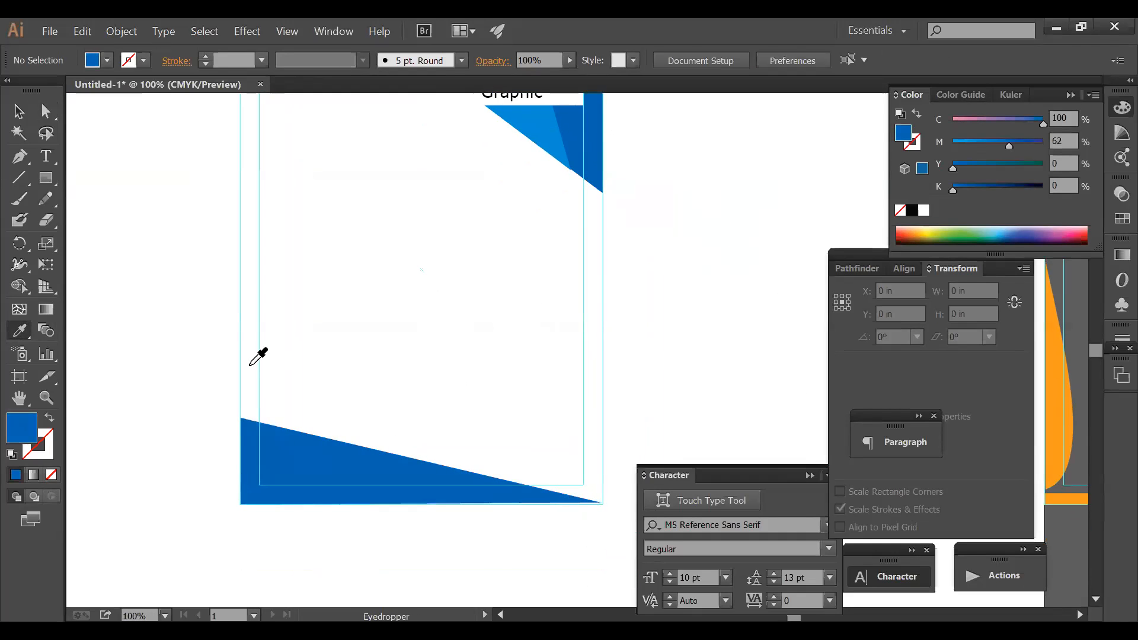
{"action": "left_click", "coordinate": [20, 157]}
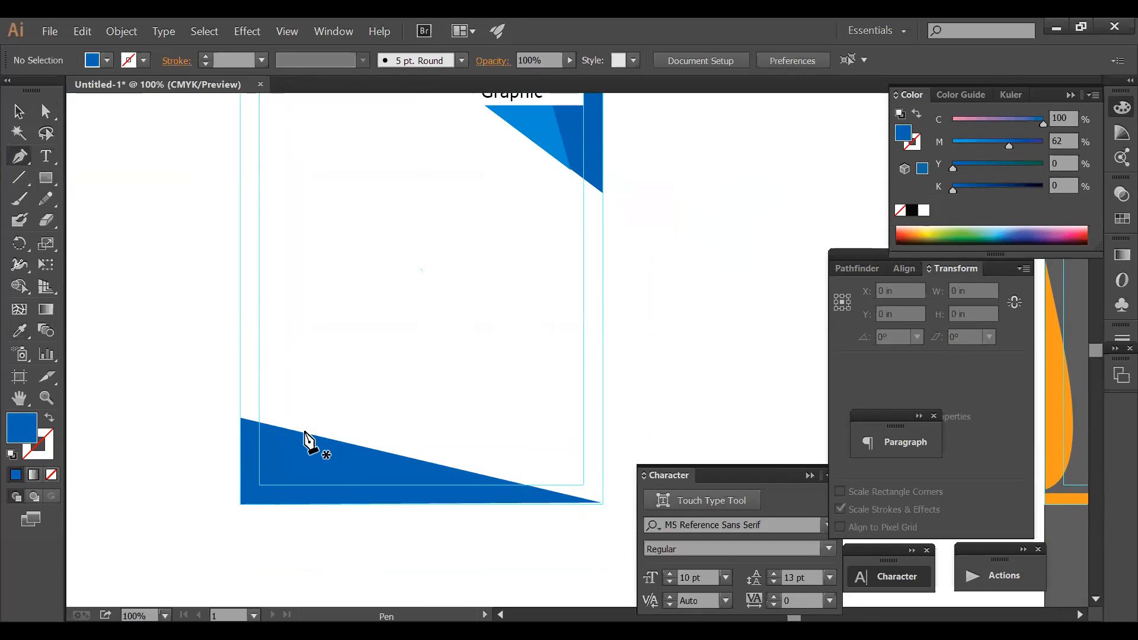
- Draw a triangle over the bottom band rising to the right and give it the lighter blue
{"action": "left_click", "coordinate": [384, 503]}
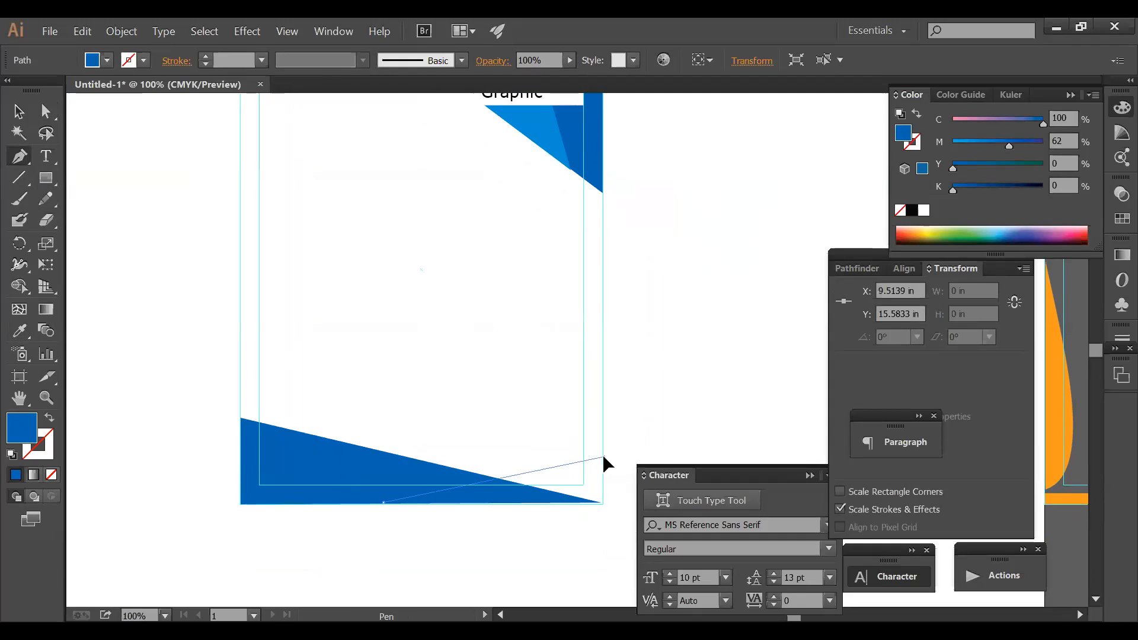
{"action": "left_click", "coordinate": [603, 457]}
{"action": "left_click", "coordinate": [605, 504]}
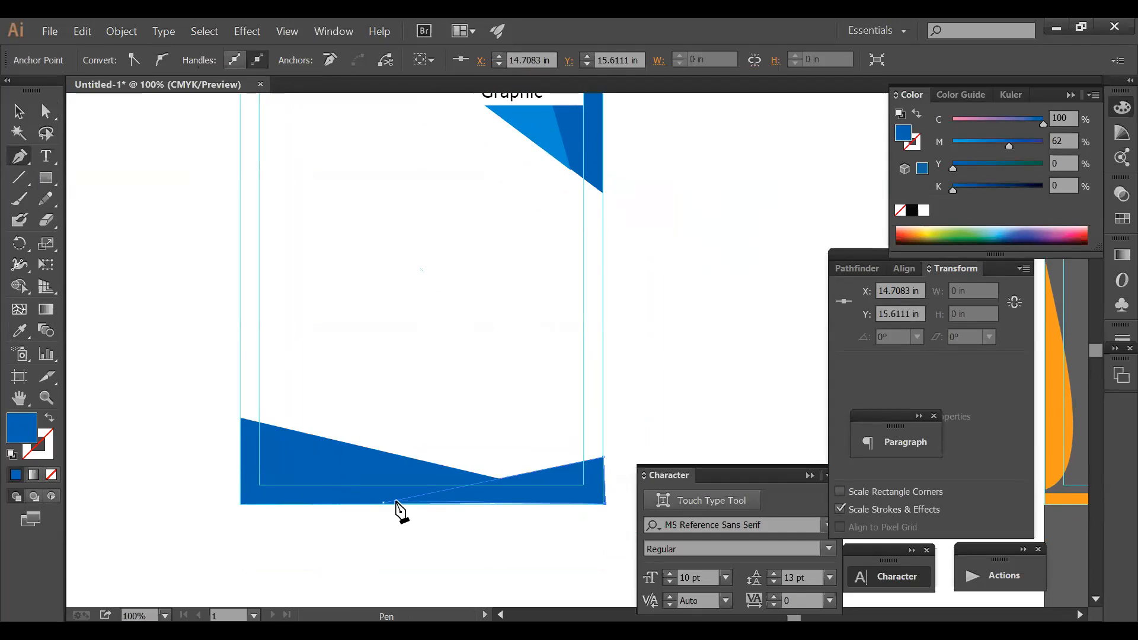
{"action": "left_click", "coordinate": [384, 503]}
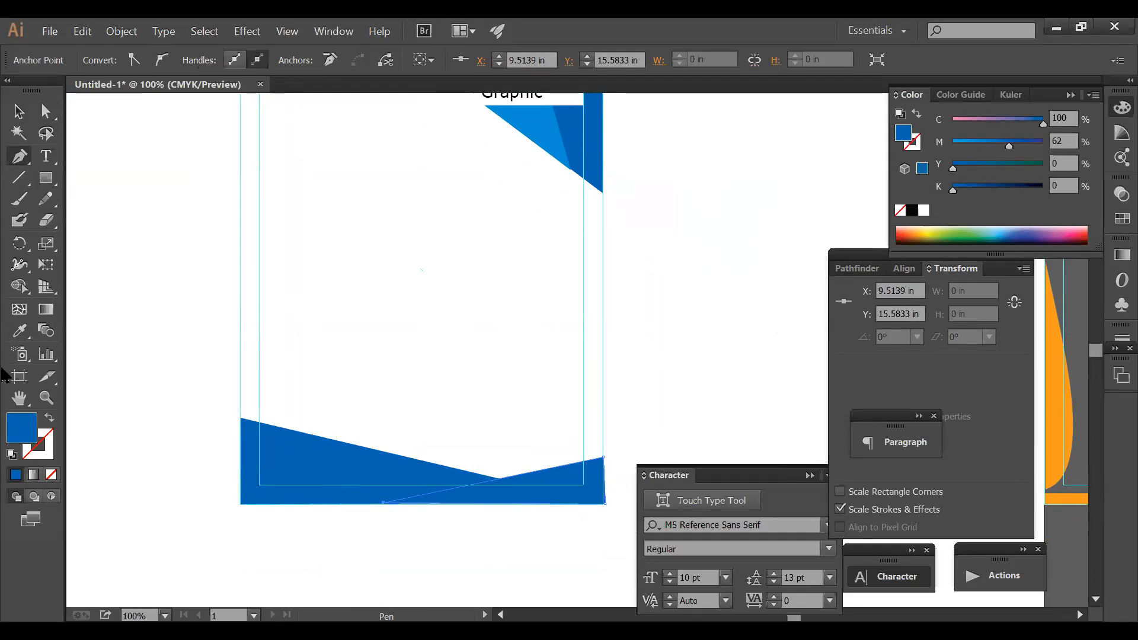
{"action": "left_click", "coordinate": [19, 330]}
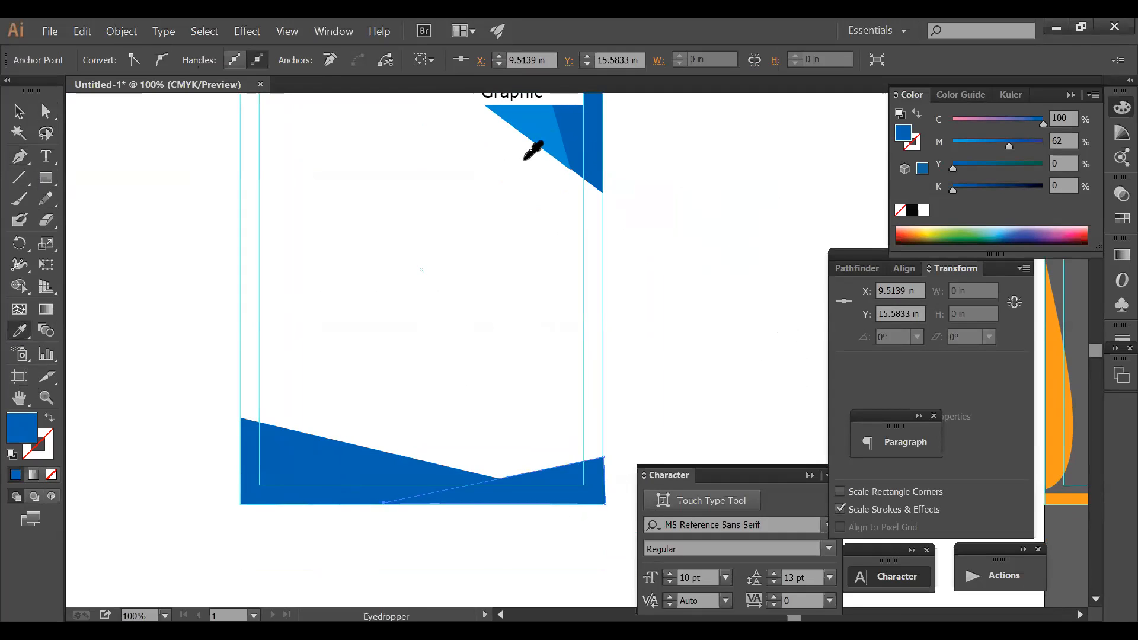
{"action": "left_click", "coordinate": [541, 135]}
{"action": "left_click", "coordinate": [488, 247], "text": "ctrl"}
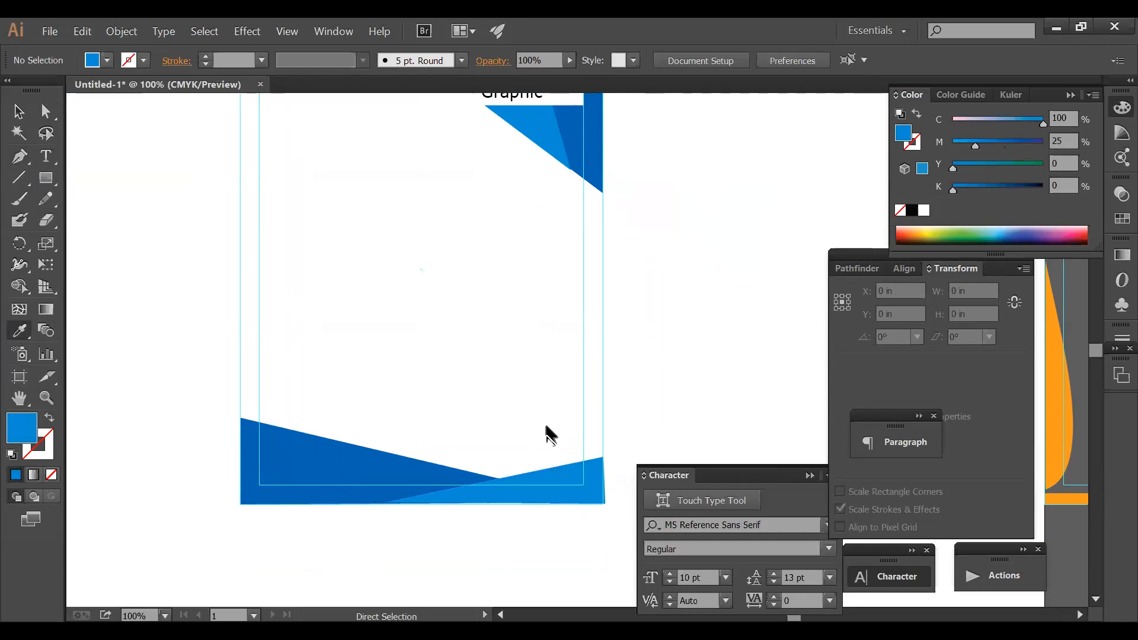
{"action": "left_click_drag", "start_coordinate": [323, 420], "coordinate": [654, 483]}
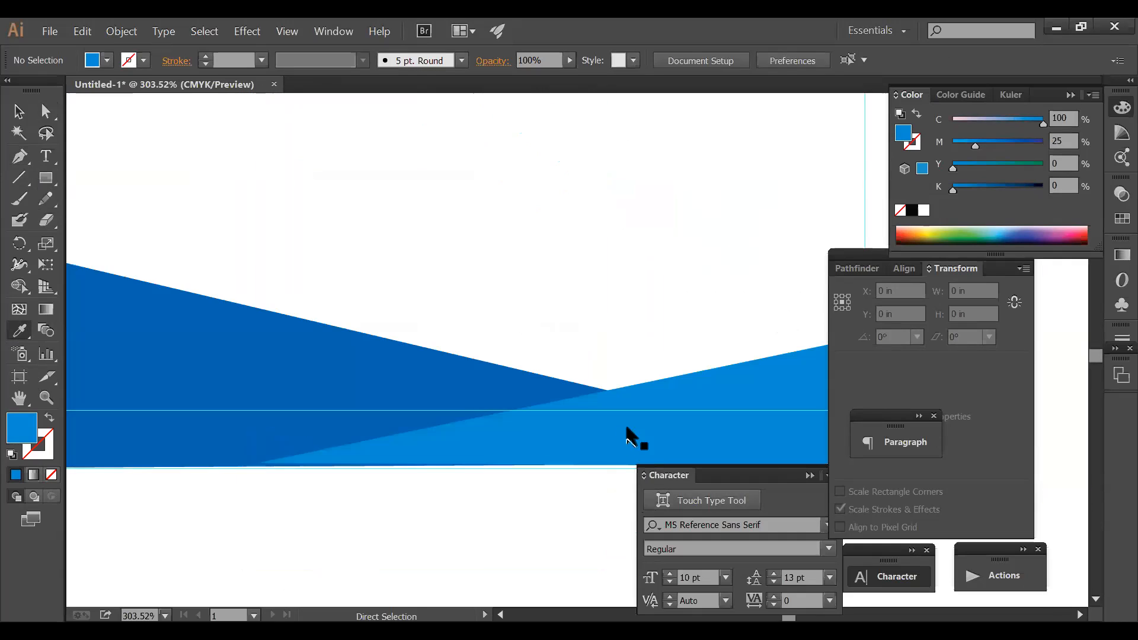
- Make the light-blue shape taller by dragging its top bounding-box handle upward
{"action": "left_click", "coordinate": [631, 434]}
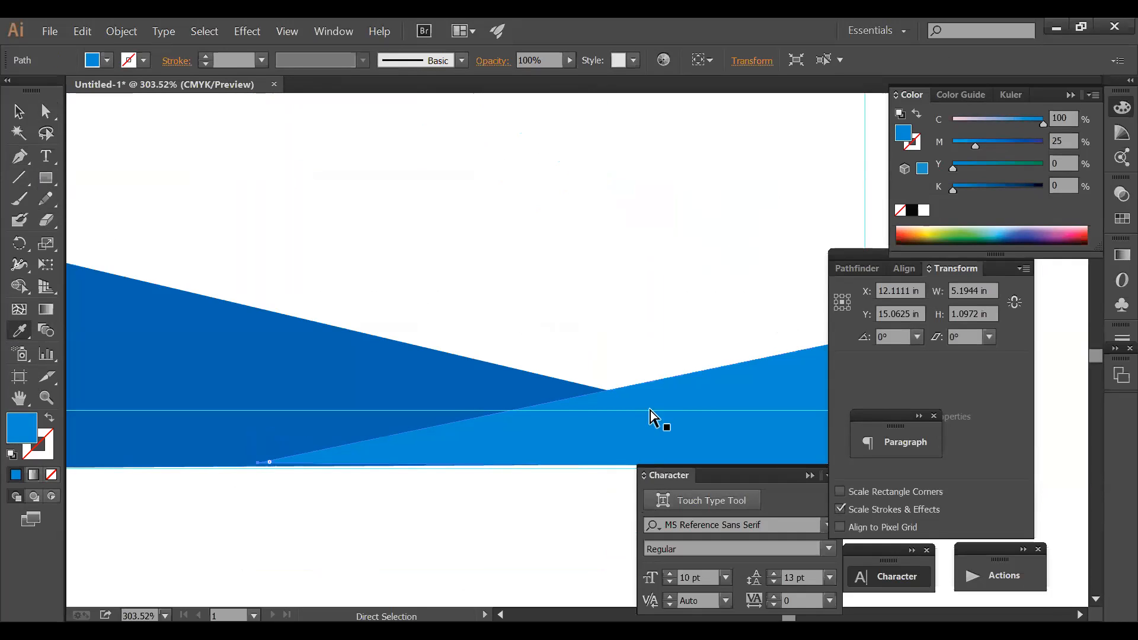
{"action": "left_click", "coordinate": [704, 381], "text": "alt"}
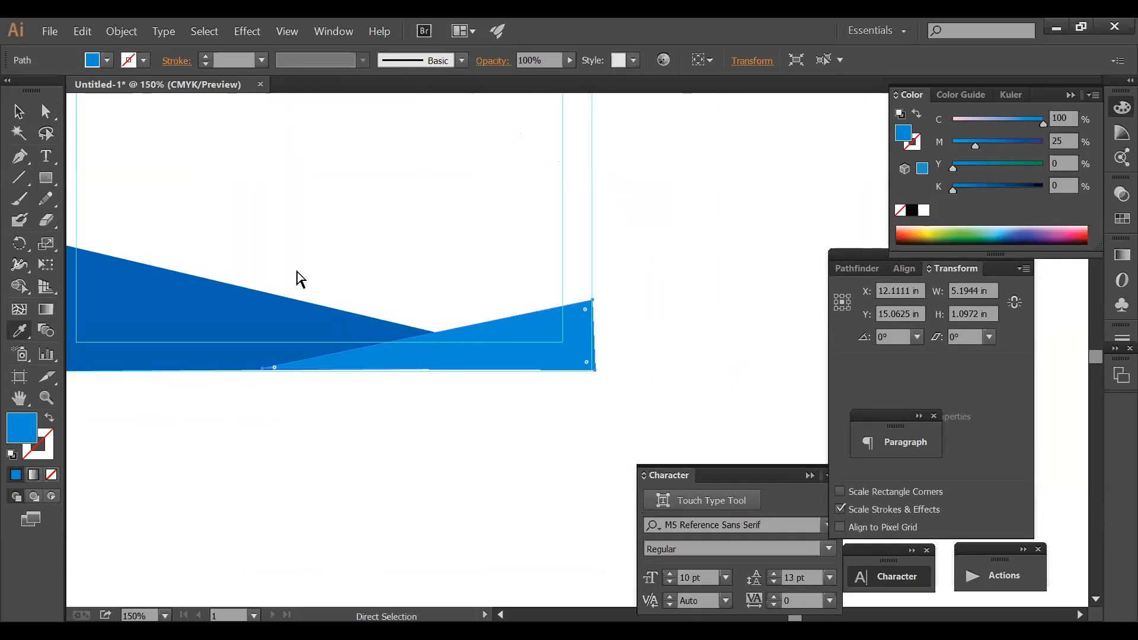
{"action": "left_click", "coordinate": [18, 111]}
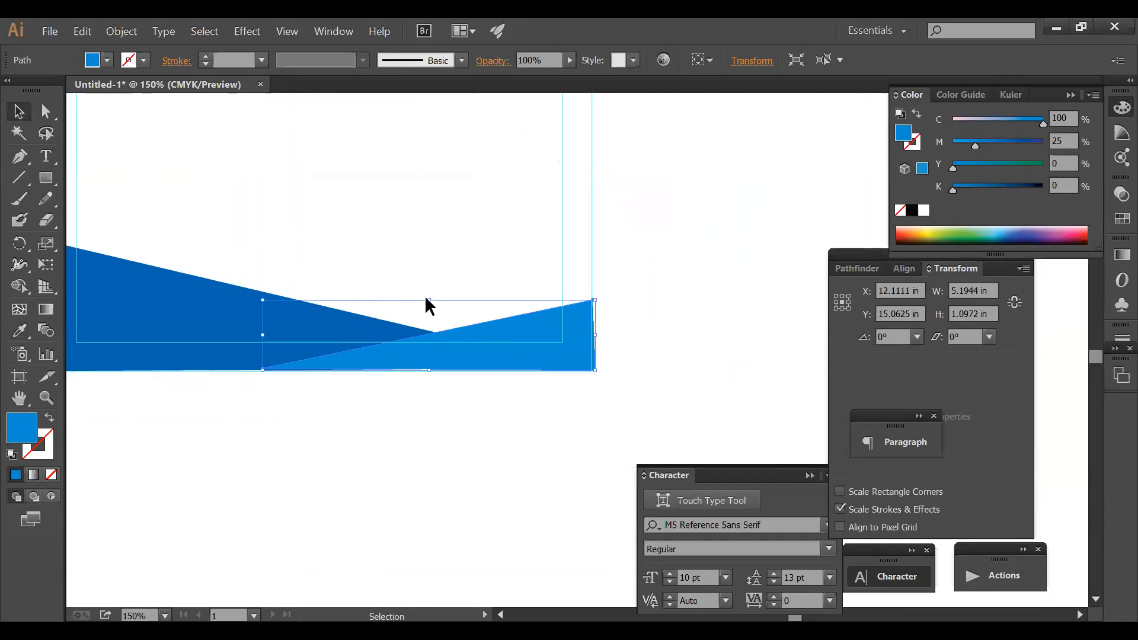
{"action": "left_click_drag", "start_coordinate": [433, 301], "coordinate": [433, 285]}
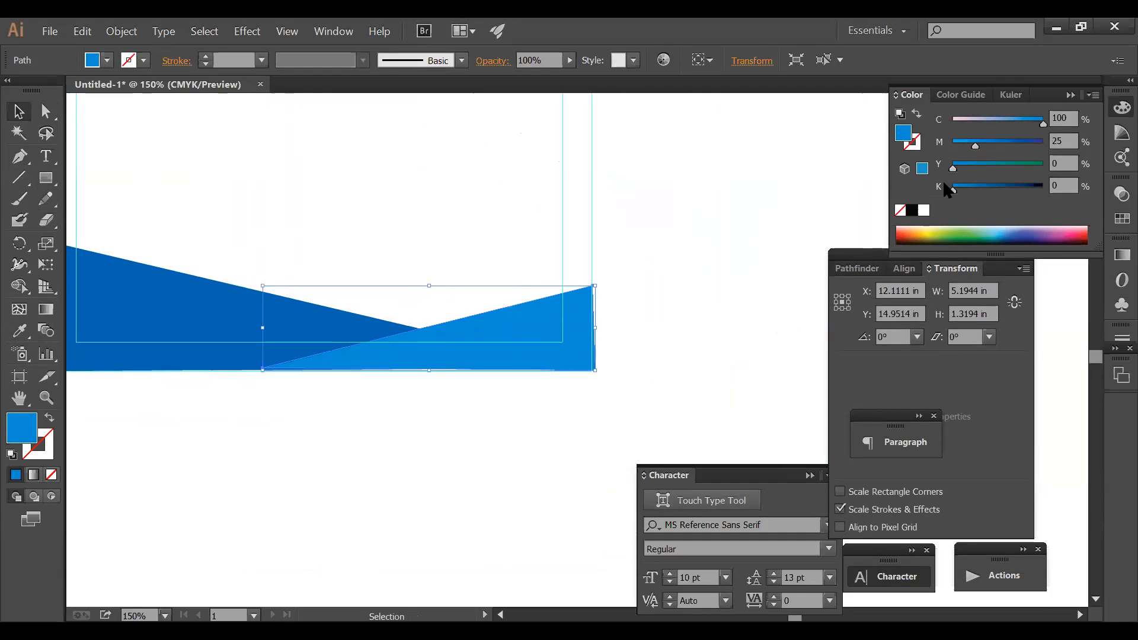
- Sample the band's dark blue with the Eyedropper and view the whole letterhead
{"action": "left_click", "coordinate": [19, 330]}
{"action": "left_click", "coordinate": [293, 304]}
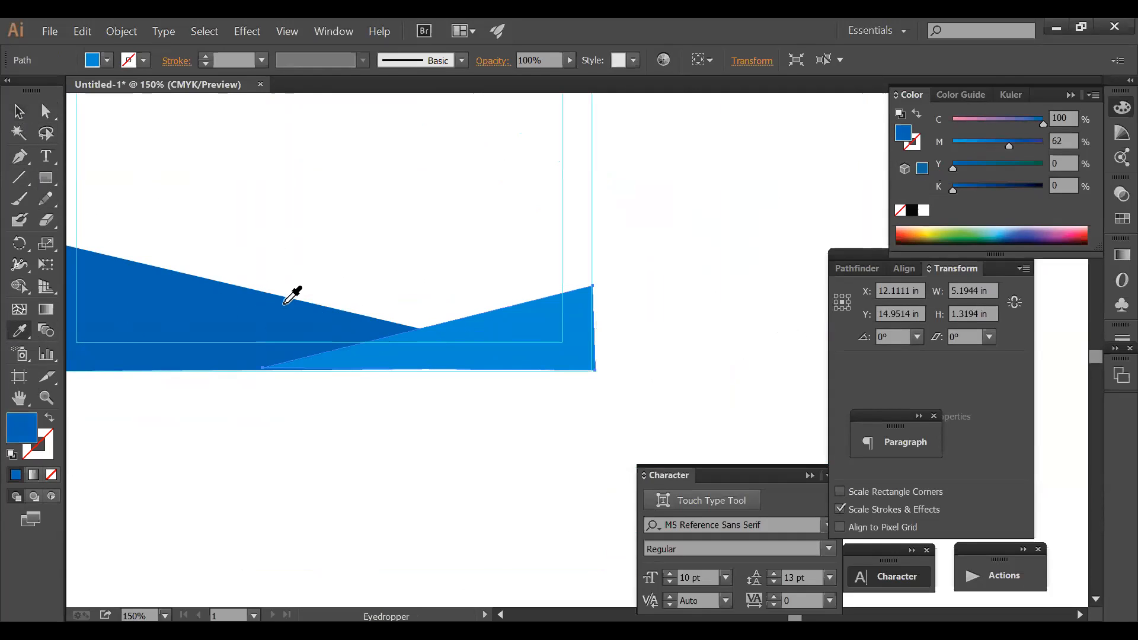
{"action": "left_click", "coordinate": [416, 221], "text": "ctrl"}
{"action": "left_click", "coordinate": [535, 326], "text": "ctrl+alt"}
{"action": "left_click", "coordinate": [535, 327], "text": "ctrl+alt"}
{"action": "left_click_drag", "start_coordinate": [515, 290], "coordinate": [456, 336]}
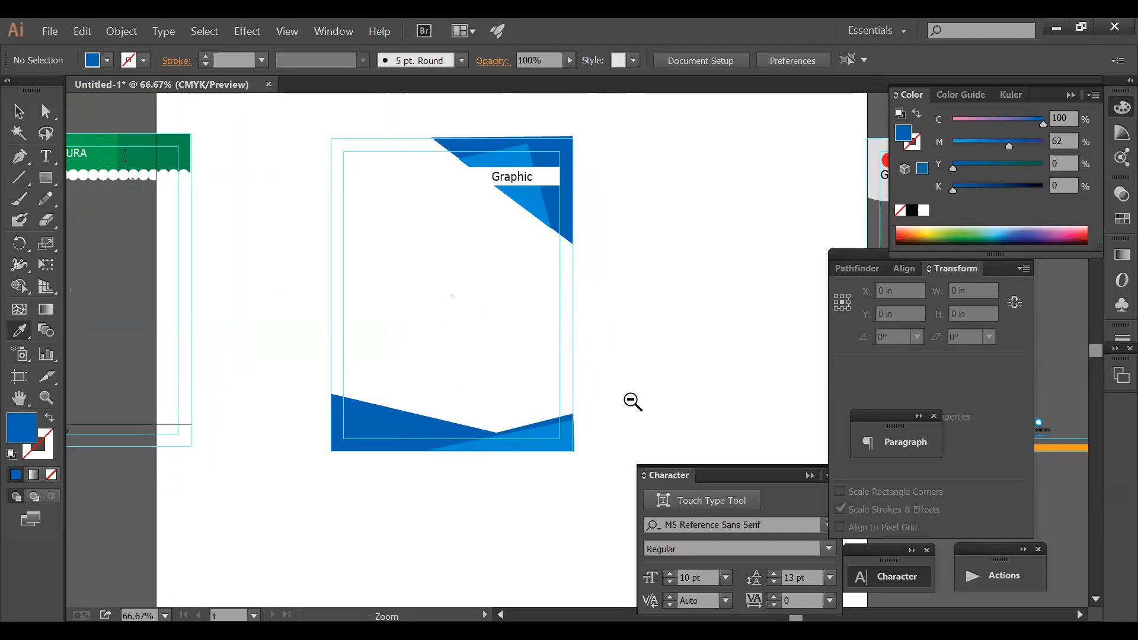
- Duplicate the whole blue letterhead onto the pasteboard to the right
{"action": "left_click", "coordinate": [630, 396], "text": "ctrl+alt"}
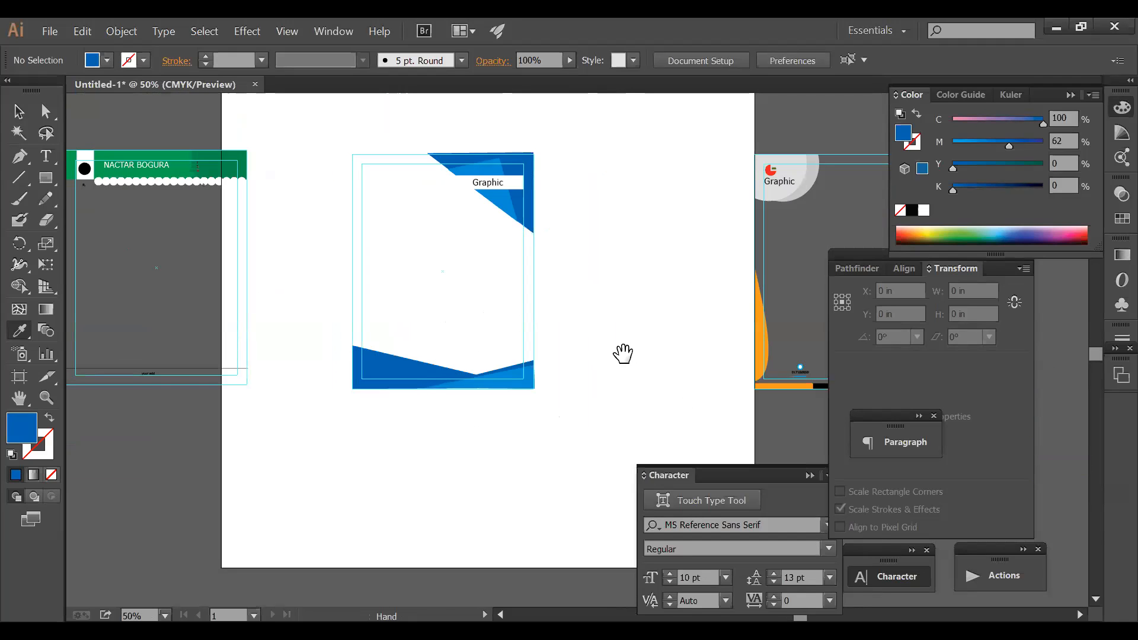
{"action": "key", "text": "Tab"}
{"action": "left_click_drag", "start_coordinate": [165, 69], "coordinate": [423, 382]}
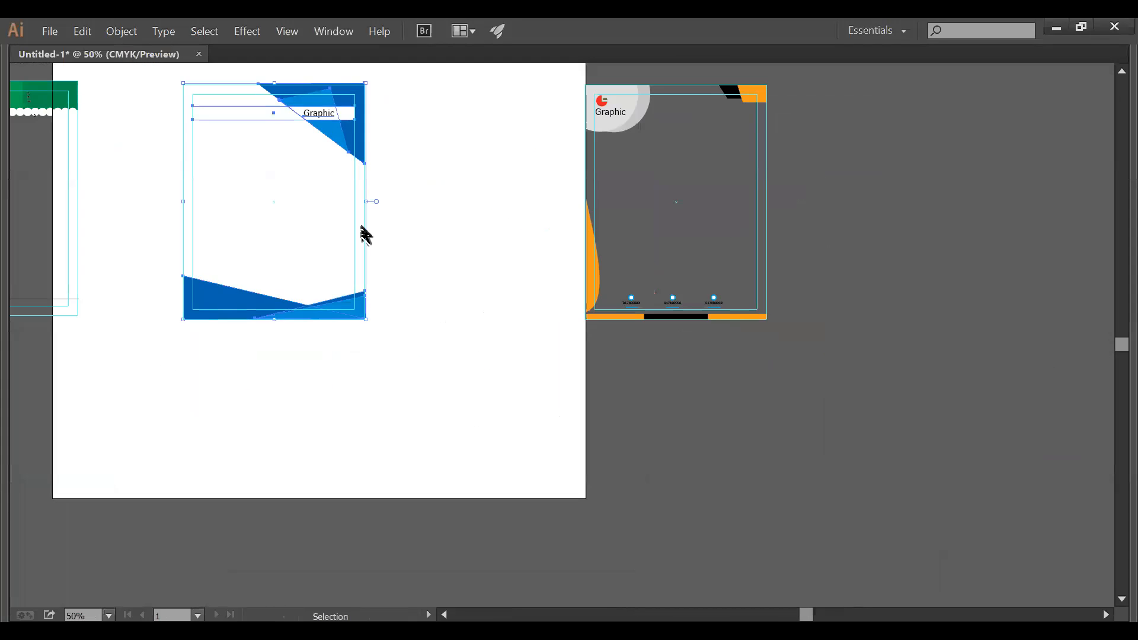
{"action": "left_click_drag", "start_coordinate": [329, 112], "coordinate": [945, 315]}
- Delete the original's bottom blue shapes, top blue corner and Graphic label
{"action": "left_click_drag", "start_coordinate": [429, 364], "coordinate": [156, 258]}
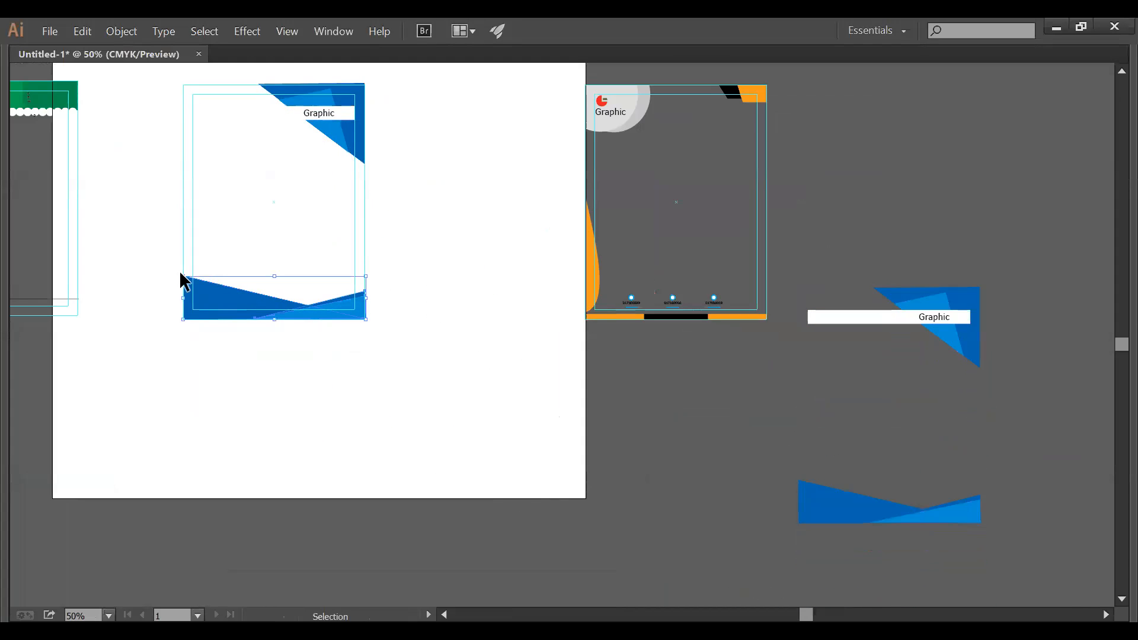
{"action": "key", "text": "Delete"}
{"action": "left_click_drag", "start_coordinate": [370, 186], "coordinate": [269, 94]}
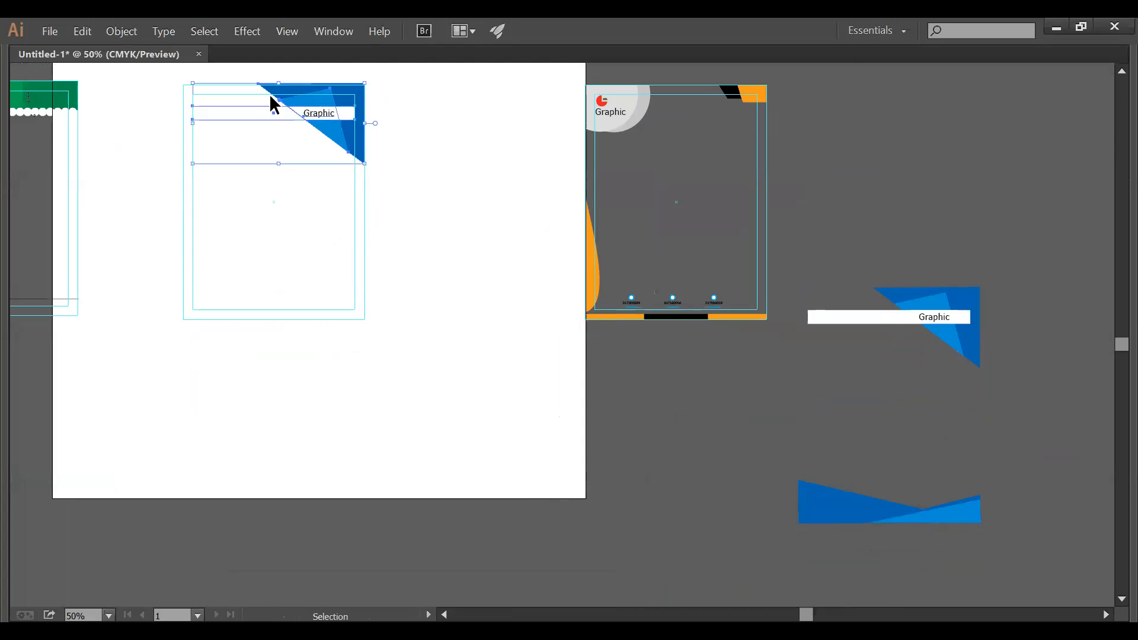
{"action": "key", "text": "Delete"}
- Unlock the guides and select the inner and outer guide rectangles
{"action": "right_click", "coordinate": [377, 154]}
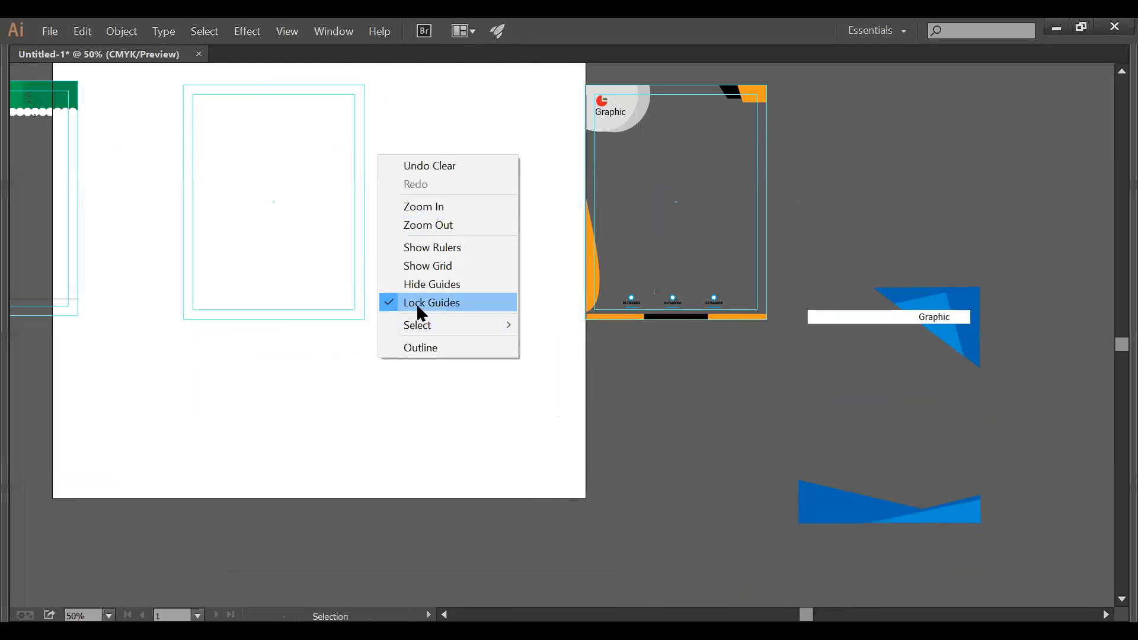
{"action": "left_click", "coordinate": [418, 307]}
{"action": "right_click", "coordinate": [373, 322]}
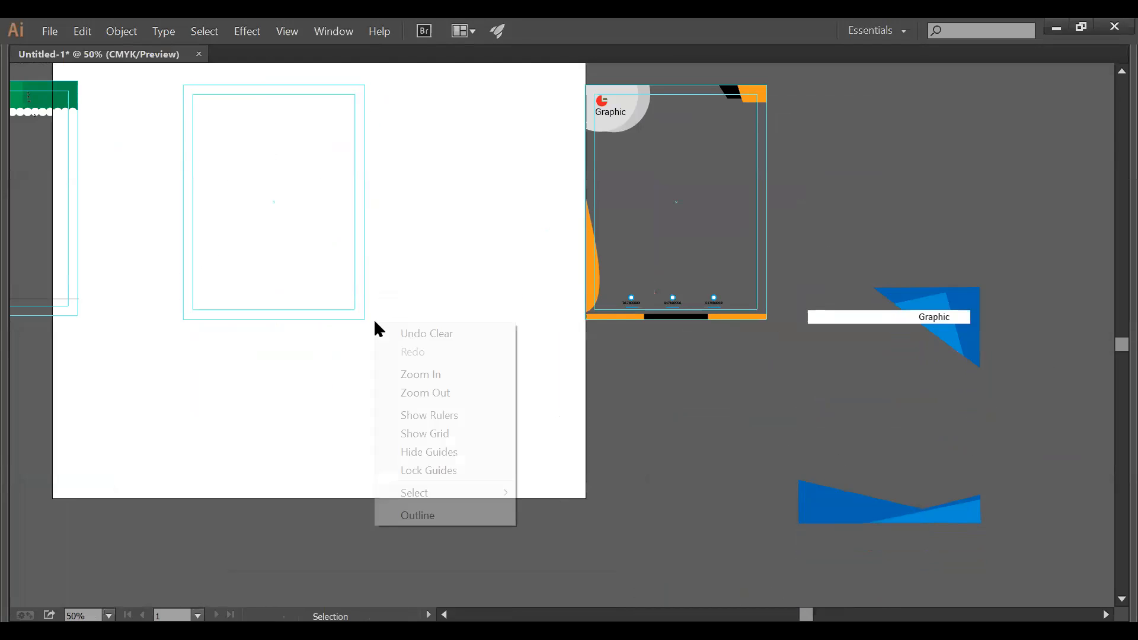
{"action": "left_click", "coordinate": [303, 455]}
{"action": "key", "text": "a"}
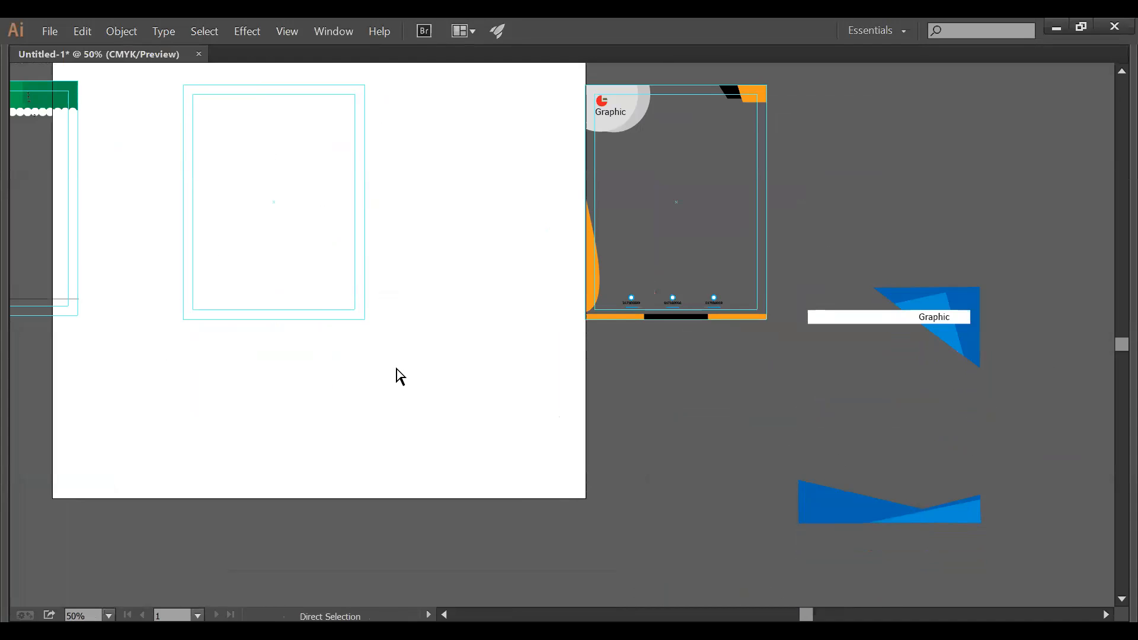
{"action": "left_click_drag", "start_coordinate": [394, 354], "coordinate": [385, 329]}
{"action": "key", "text": "v"}
{"action": "left_click_drag", "start_coordinate": [400, 338], "coordinate": [535, 414]}
{"action": "left_click", "coordinate": [521, 403]}
{"action": "left_click", "coordinate": [503, 388]}
- Zoom in on the top edge of the guide frame
{"action": "key", "text": "a"}
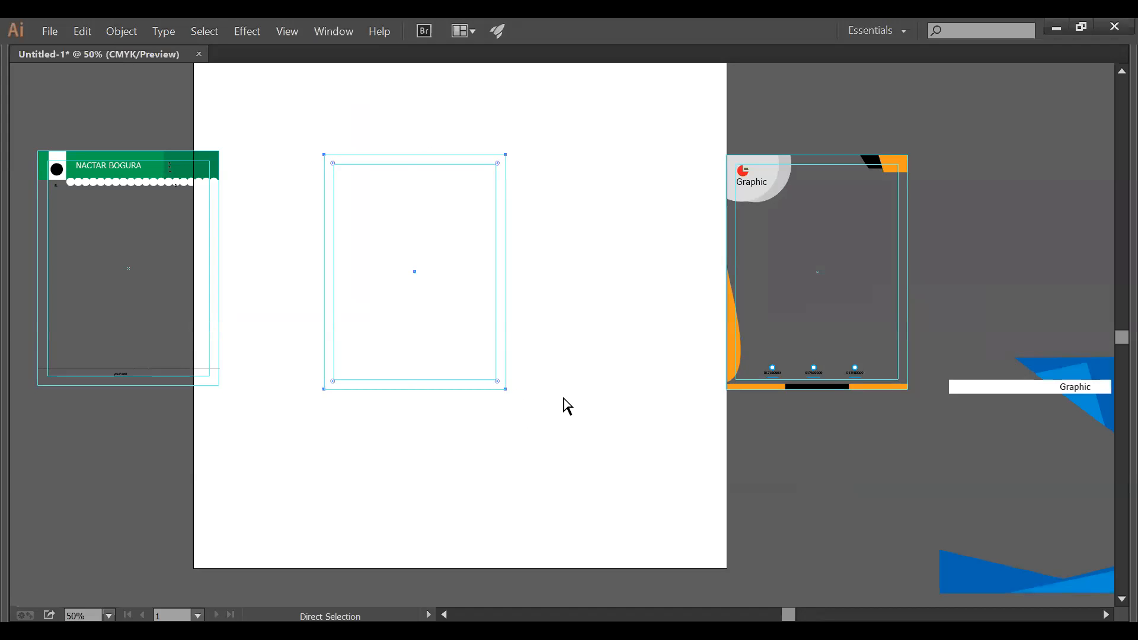
{"action": "key", "text": "v"}
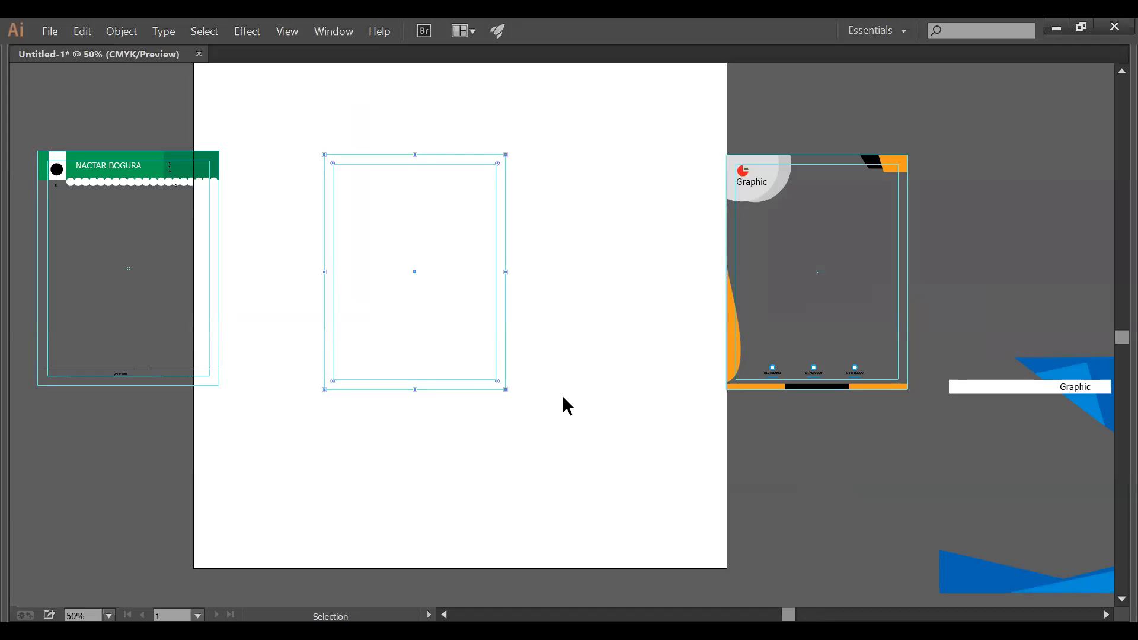
{"action": "key", "text": "a"}
{"action": "key", "text": "z"}
{"action": "left_click_drag", "start_coordinate": [295, 132], "coordinate": [575, 215]}
{"action": "key", "text": "v"}
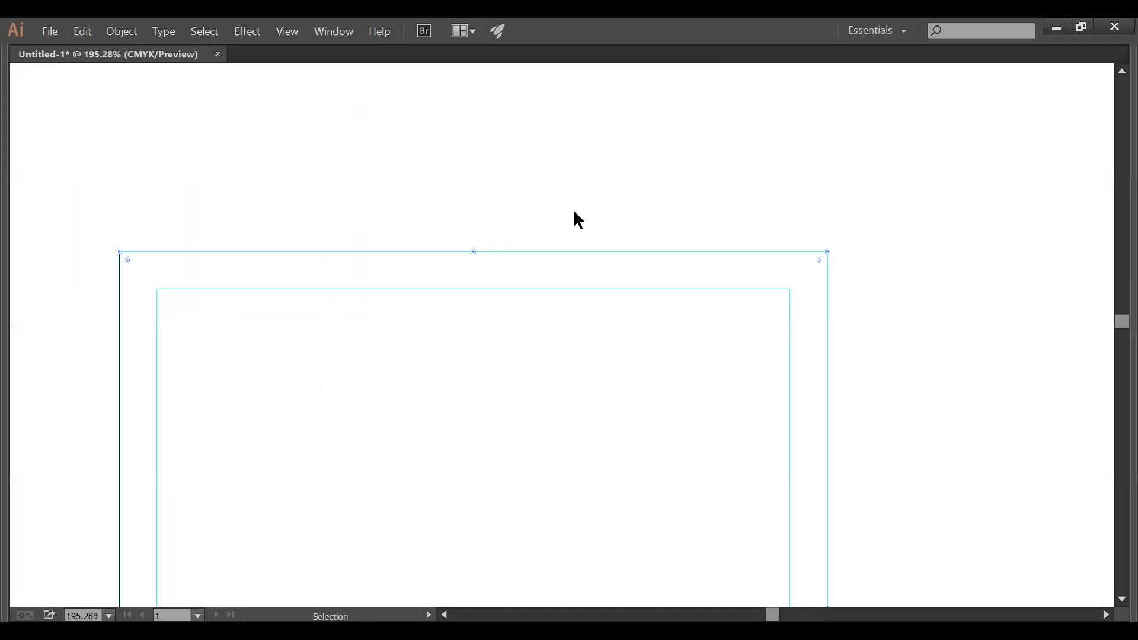
- Lock the guides again and return the view to 100% on the blank artboard
{"action": "right_click", "coordinate": [574, 202]}
{"action": "left_click", "coordinate": [633, 354]}
{"action": "left_click", "coordinate": [673, 366], "text": "ctrl+alt"}
{"action": "left_click", "coordinate": [673, 364], "text": "ctrl+alt"}
{"action": "left_click_drag", "start_coordinate": [673, 361], "coordinate": [810, 226]}
{"action": "left_click", "coordinate": [674, 178]}
{"action": "key", "text": "a"}
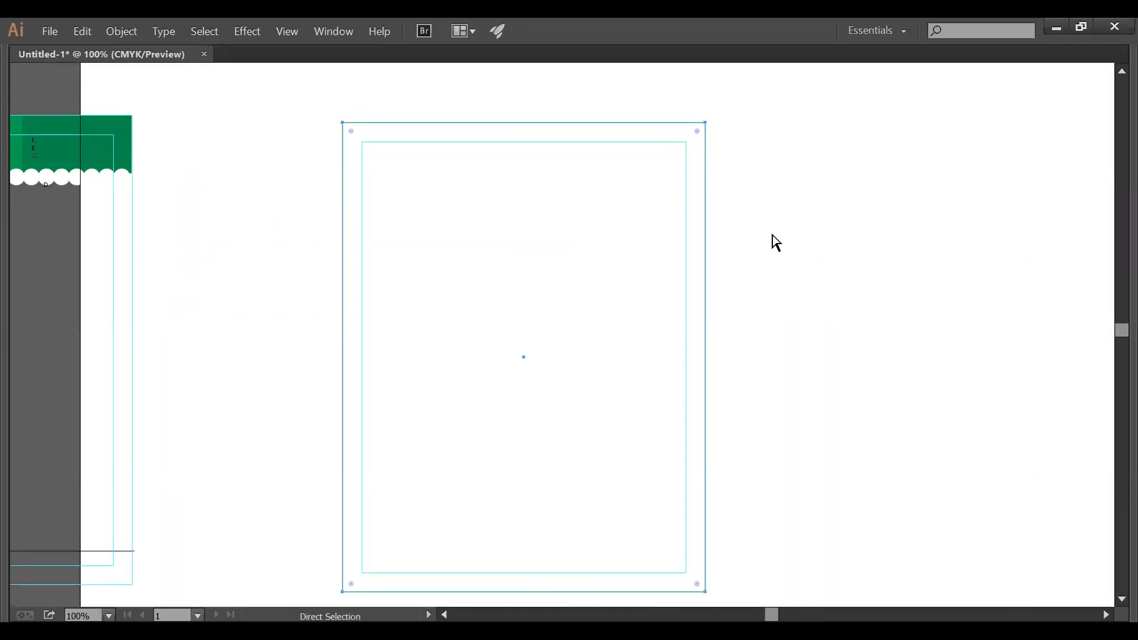
{"action": "key", "text": "v"}
{"action": "left_click_drag", "start_coordinate": [757, 237], "coordinate": [674, 328]}
{"action": "left_click_drag", "start_coordinate": [791, 292], "coordinate": [321, 404]}
{"action": "left_click", "coordinate": [615, 359], "text": "ctrl+alt"}
{"action": "left_click_drag", "start_coordinate": [615, 360], "coordinate": [621, 286]}
{"action": "left_click_drag", "start_coordinate": [371, 97], "coordinate": [733, 152]}
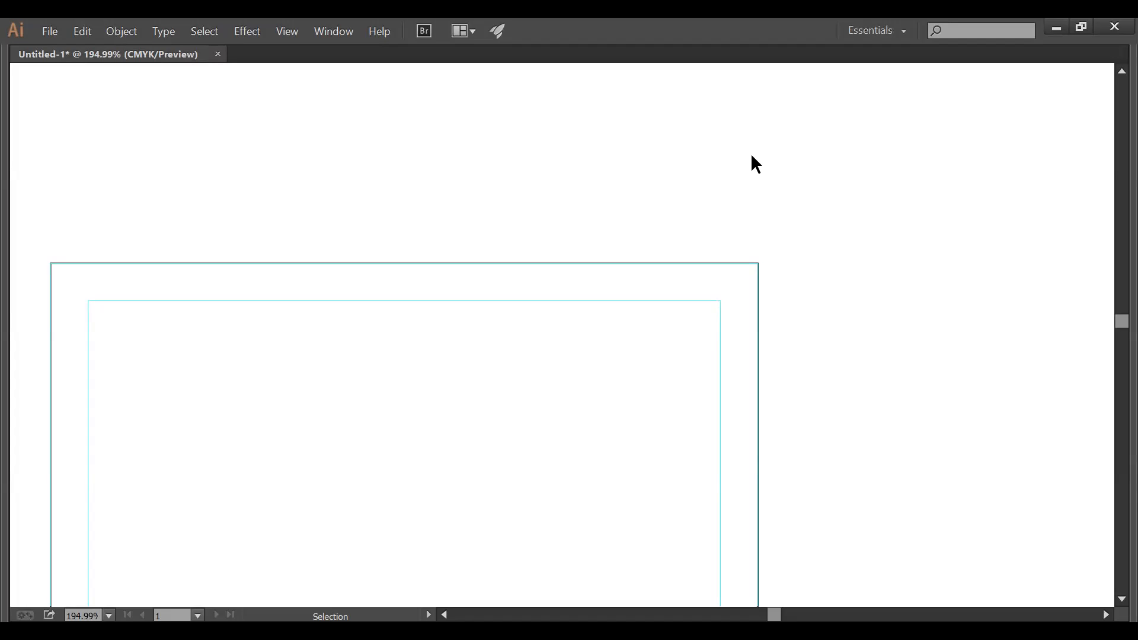
{"action": "left_click", "coordinate": [525, 391], "text": "ctrl+alt"}
{"action": "left_click", "coordinate": [525, 391], "text": "ctrl+alt"}
{"action": "left_click", "coordinate": [525, 391], "text": "ctrl+alt"}
{"action": "left_click_drag", "start_coordinate": [524, 391], "coordinate": [531, 344]}
{"action": "key", "text": "ctrl+space"}
{"action": "left_click_drag", "start_coordinate": [411, 199], "coordinate": [817, 328]}
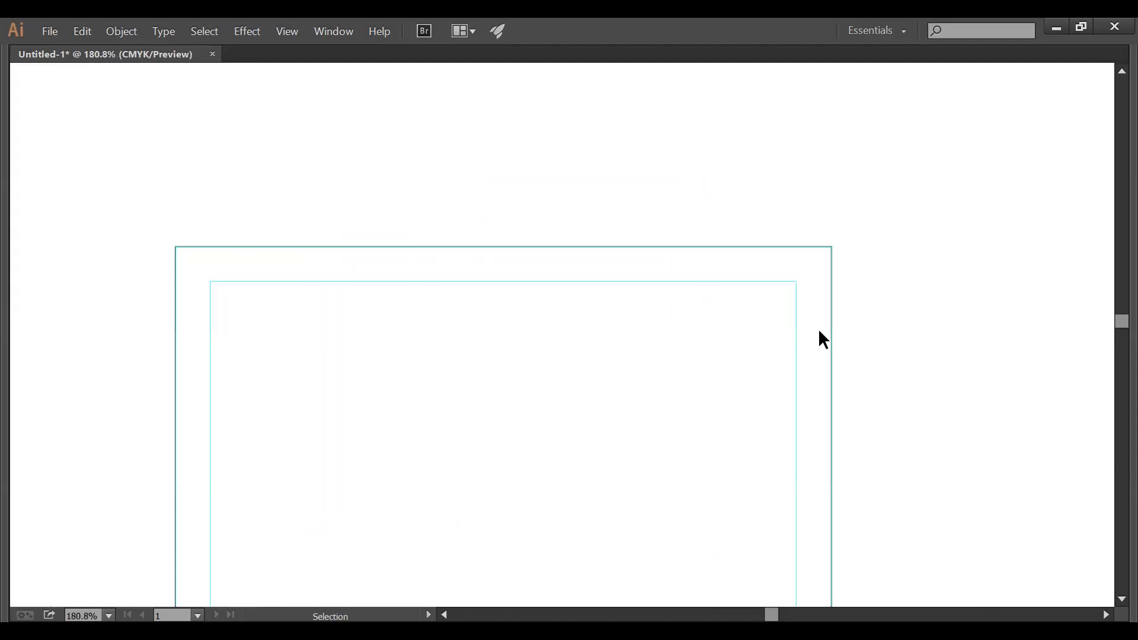
{"action": "left_click", "coordinate": [700, 385], "text": "ctrl+alt"}
{"action": "left_click", "coordinate": [698, 386], "text": "ctrl+alt"}
{"action": "left_click_drag", "start_coordinate": [673, 376], "coordinate": [686, 304]}
{"action": "left_click_drag", "start_coordinate": [595, 310], "coordinate": [683, 308]}
{"action": "key", "text": "Tab"}
{"action": "key", "text": "m"}
{"action": "key", "text": "Tab"}
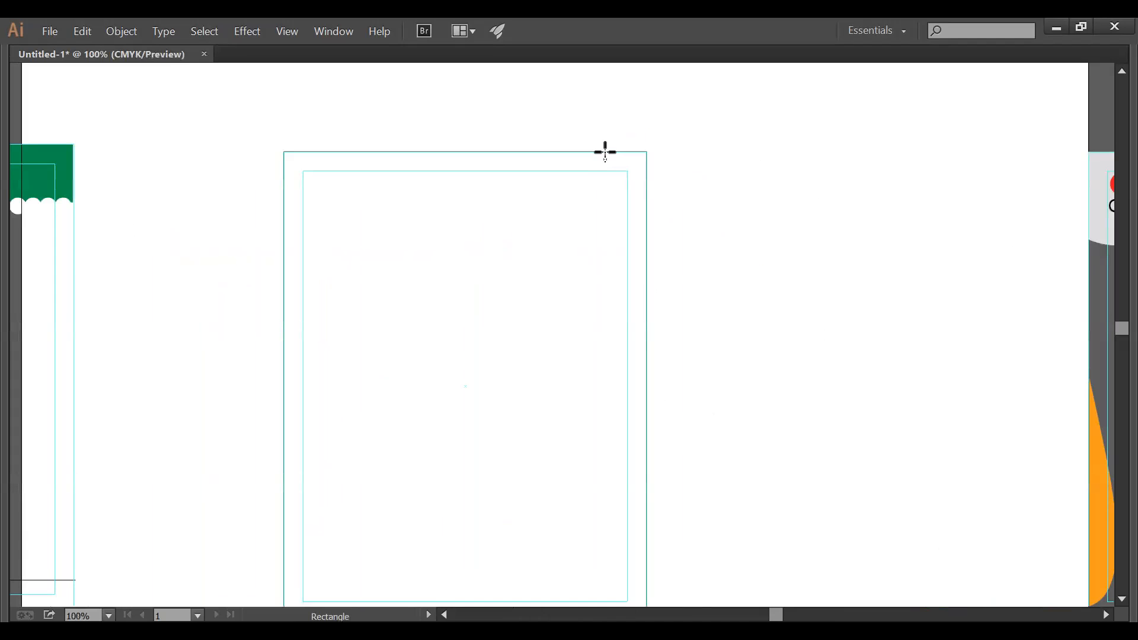
- Draw a small rectangle at the artboard's top-right corner and fill it black
{"action": "left_click_drag", "start_coordinate": [604, 152], "coordinate": [646, 187]}
{"action": "key", "text": "Tab"}
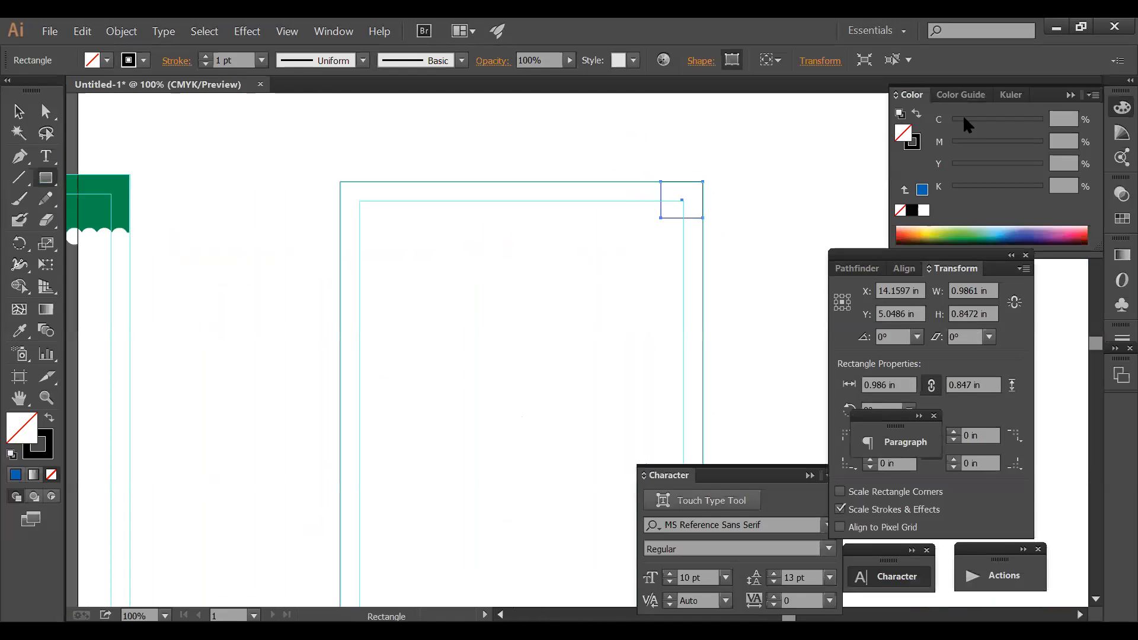
{"action": "left_click", "coordinate": [922, 189]}
{"action": "left_click", "coordinate": [913, 209]}
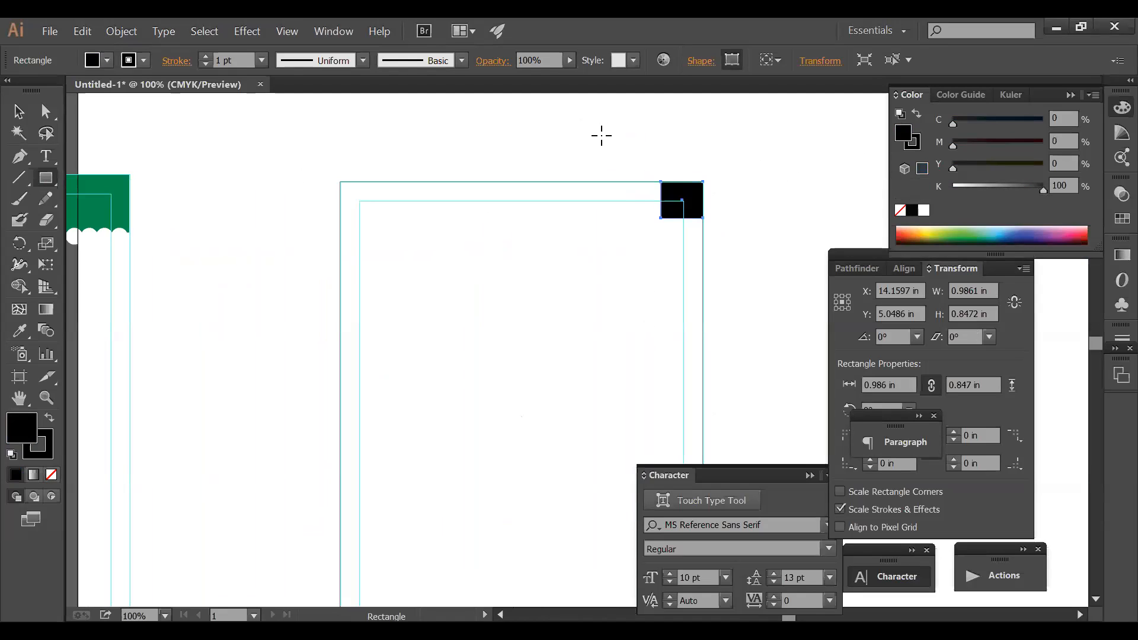
- Change the square's fill to C20 M10 Y10 K93 in the Color panel
{"action": "key", "text": "v"}
{"action": "left_click", "coordinate": [681, 203]}
{"action": "left_click", "coordinate": [1064, 117]}
{"action": "type", "text": "20"}
{"action": "key", "text": "Tab"}
{"action": "type", "text": "01"}
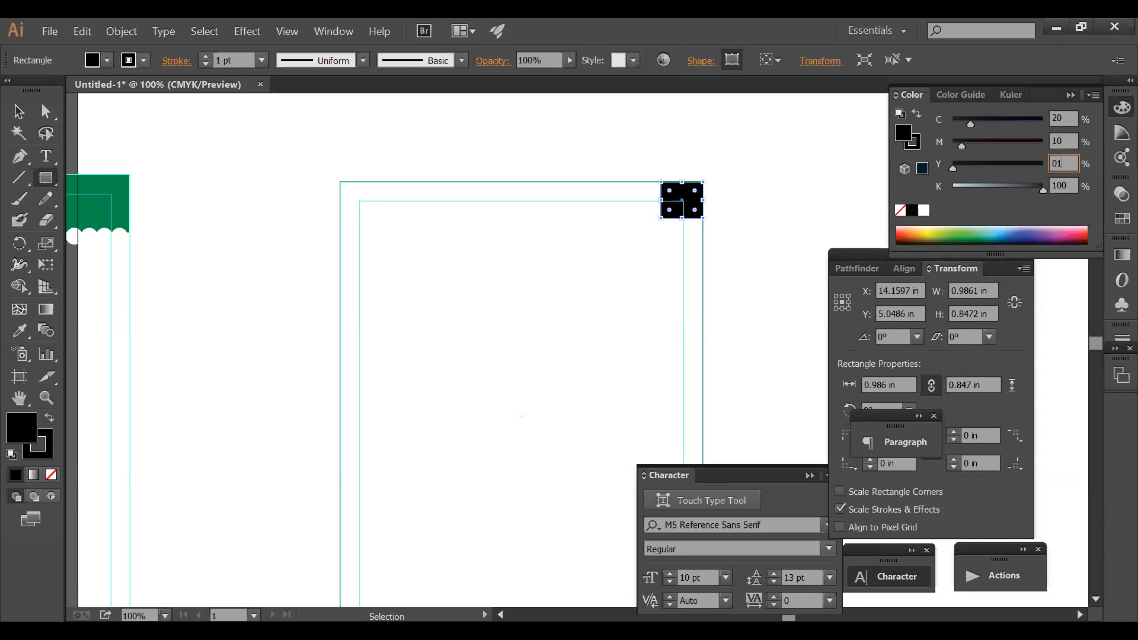
{"action": "key", "text": "Tab"}
{"action": "type", "text": "9"}
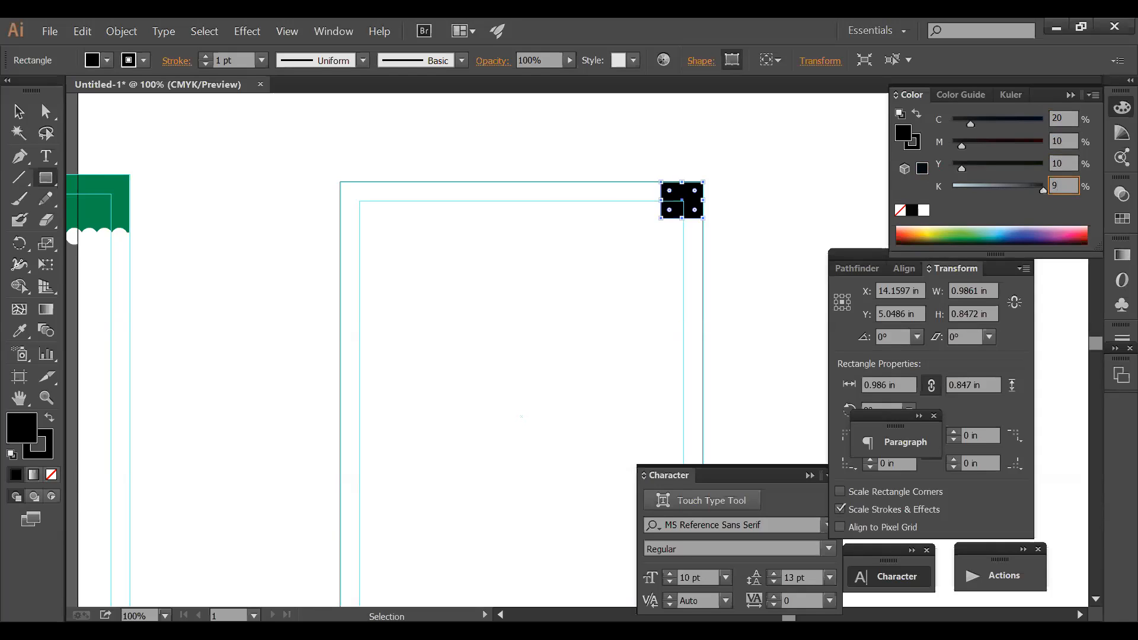
{"action": "type", "text": "3"}
{"action": "key", "text": "Return"}
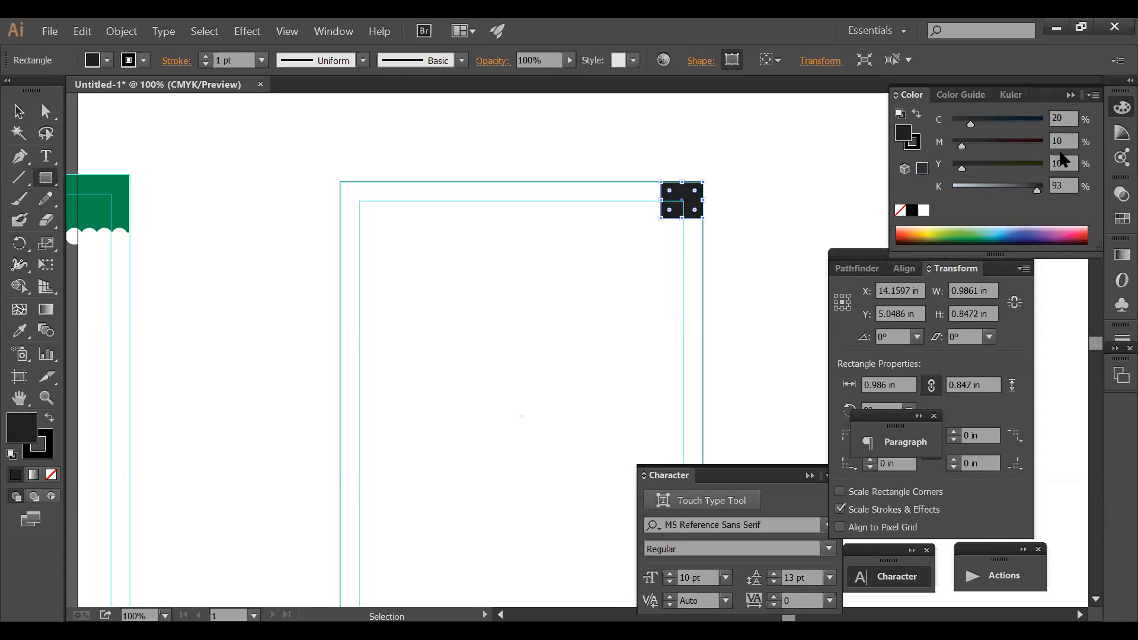
{"action": "left_click", "coordinate": [732, 203]}
{"action": "key", "text": "z"}
{"action": "left_click_drag", "start_coordinate": [571, 149], "coordinate": [797, 246]}
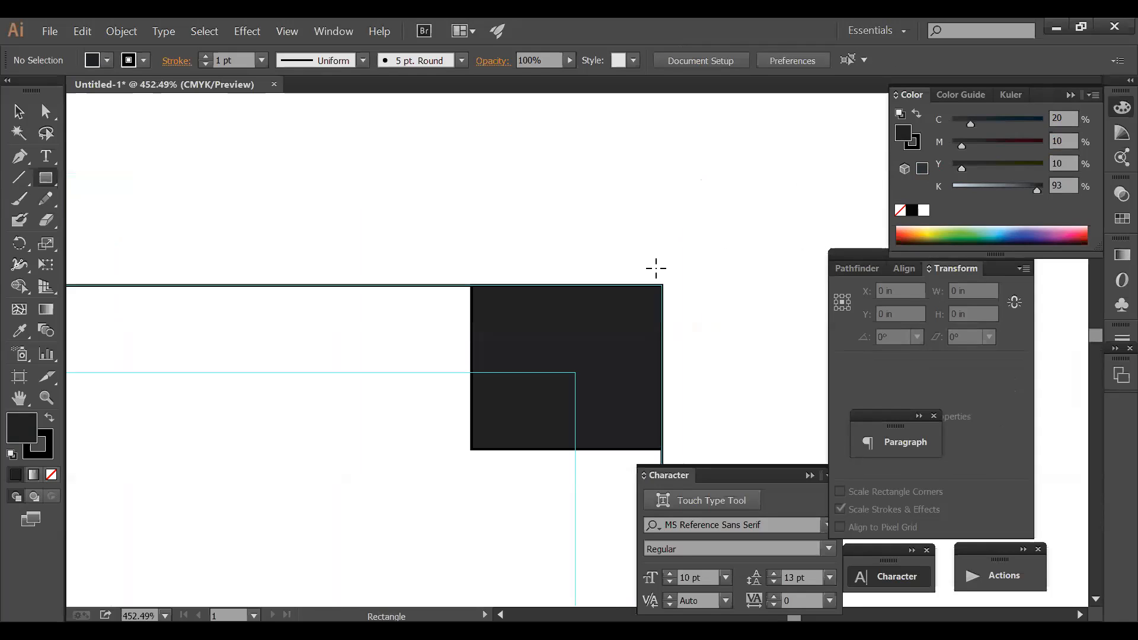
- Set the dark corner square's stroke to None
{"action": "left_click", "coordinate": [583, 341], "text": "ctrl+alt"}
{"action": "left_click", "coordinate": [605, 343], "text": "ctrl"}
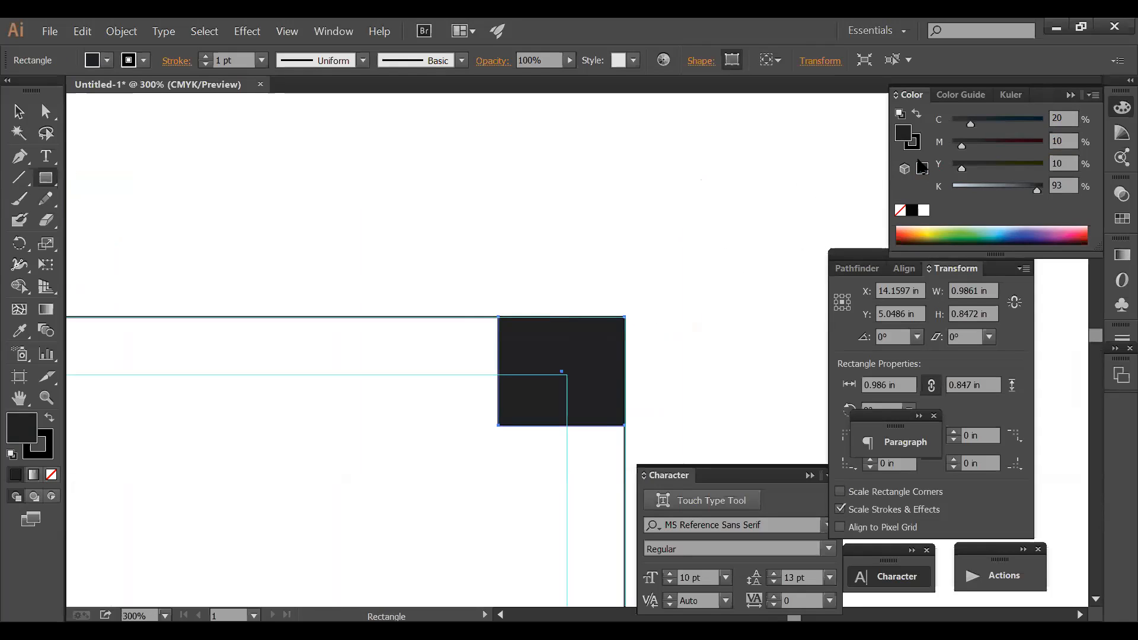
{"action": "left_click", "coordinate": [914, 144]}
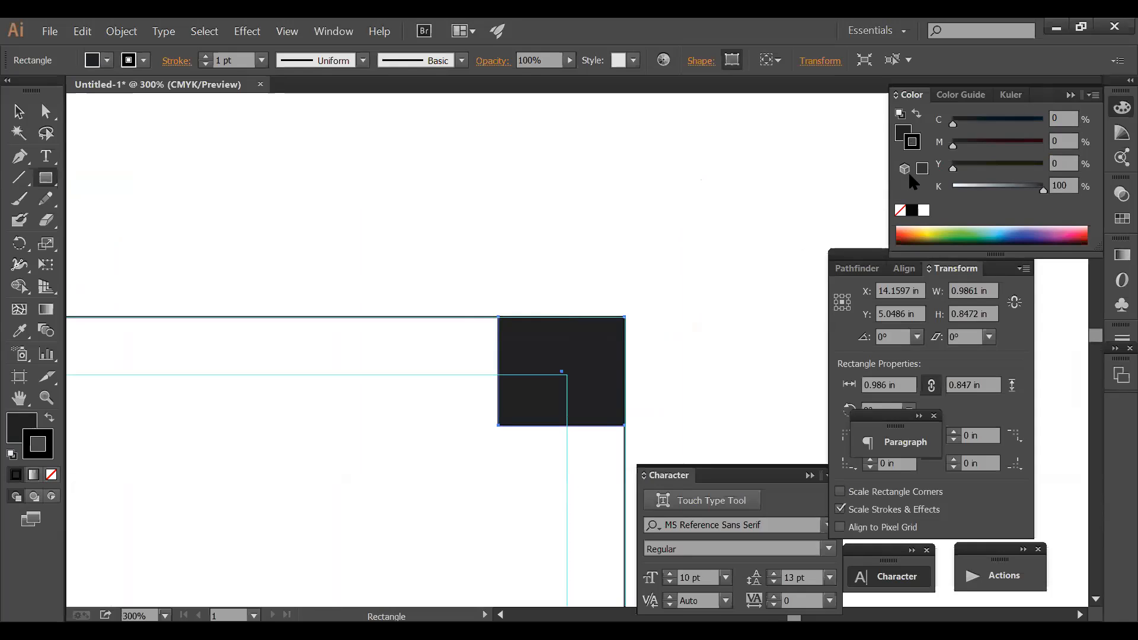
{"action": "left_click", "coordinate": [900, 209]}
{"action": "left_click", "coordinate": [690, 202], "text": "ctrl"}
{"action": "left_click_drag", "start_coordinate": [642, 316], "coordinate": [666, 160]}
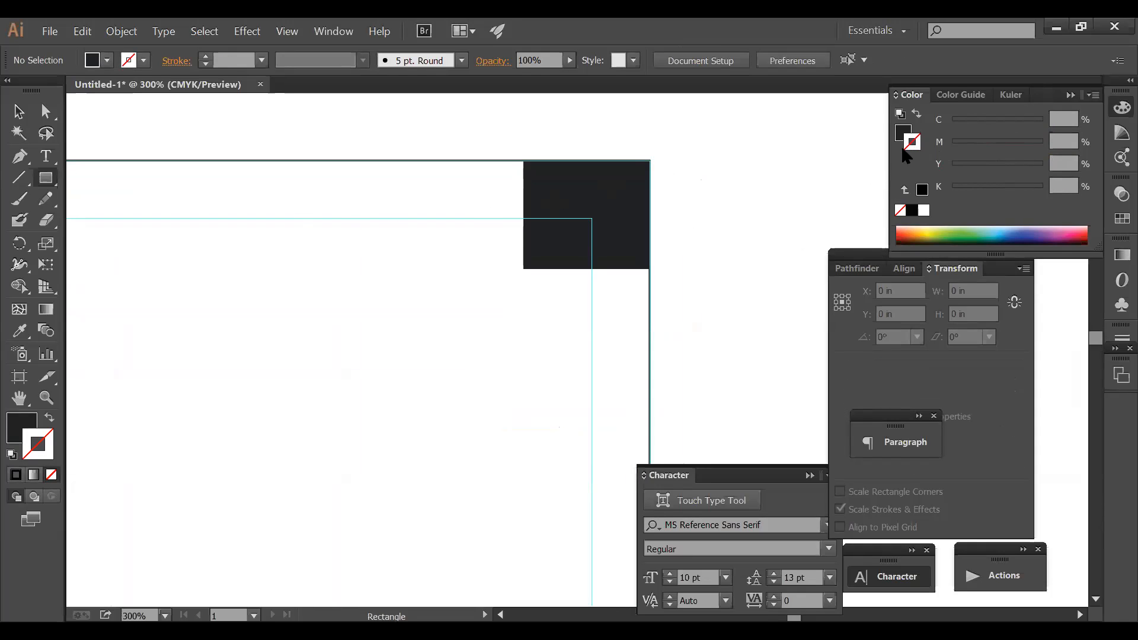
- Draw an outline-only square right of the dark square and shrink it to about 0.449 in
{"action": "left_click_drag", "start_coordinate": [727, 251], "coordinate": [813, 337]}
{"action": "left_click", "coordinate": [50, 417]}
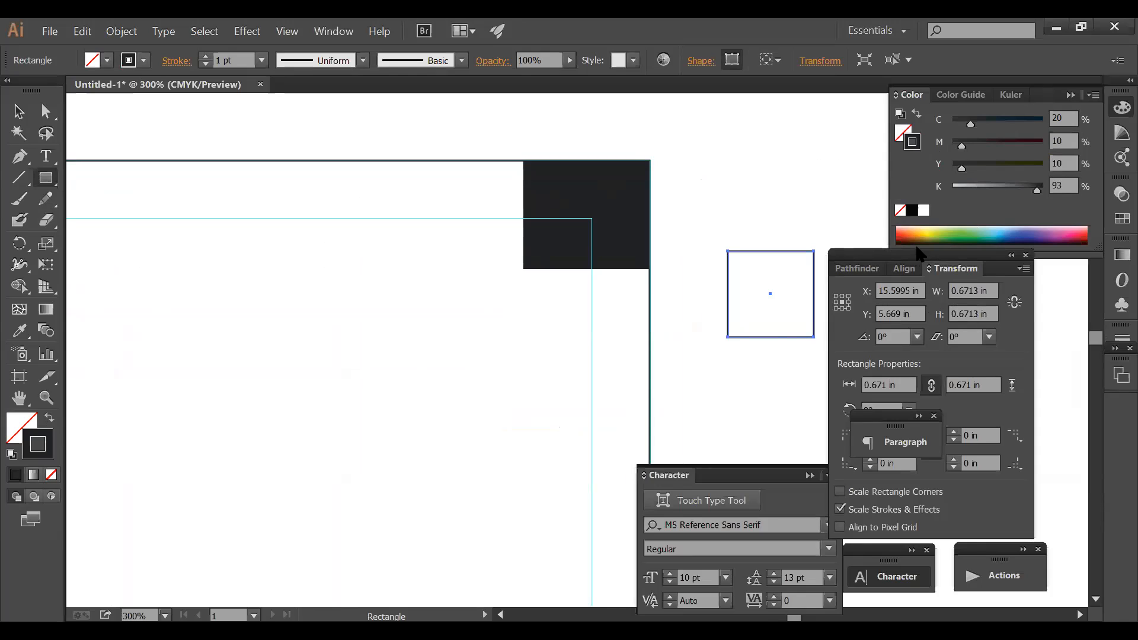
{"action": "mouse_move", "coordinate": [727, 252]}
{"action": "left_mouse_down"}
{"action": "mouse_move", "coordinate": [735, 270]}
{"action": "mouse_move", "coordinate": [697, 182]}
{"action": "left_mouse_up"}
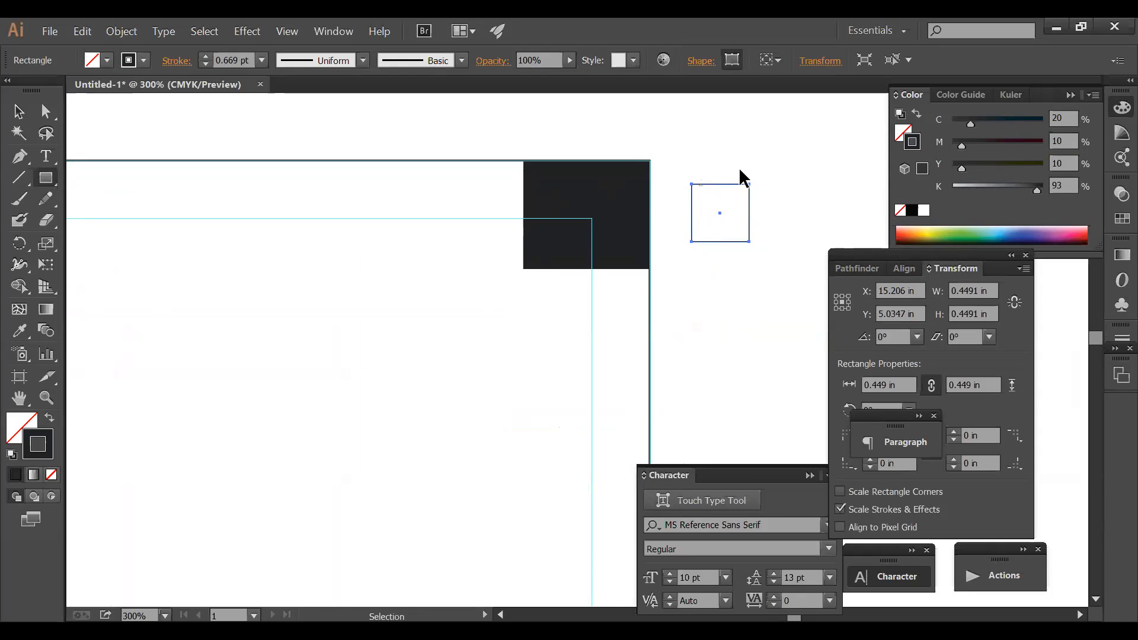
{"action": "left_click", "coordinate": [770, 188]}
- Move the small outline square left beside the dark corner square
{"action": "key", "text": "m"}
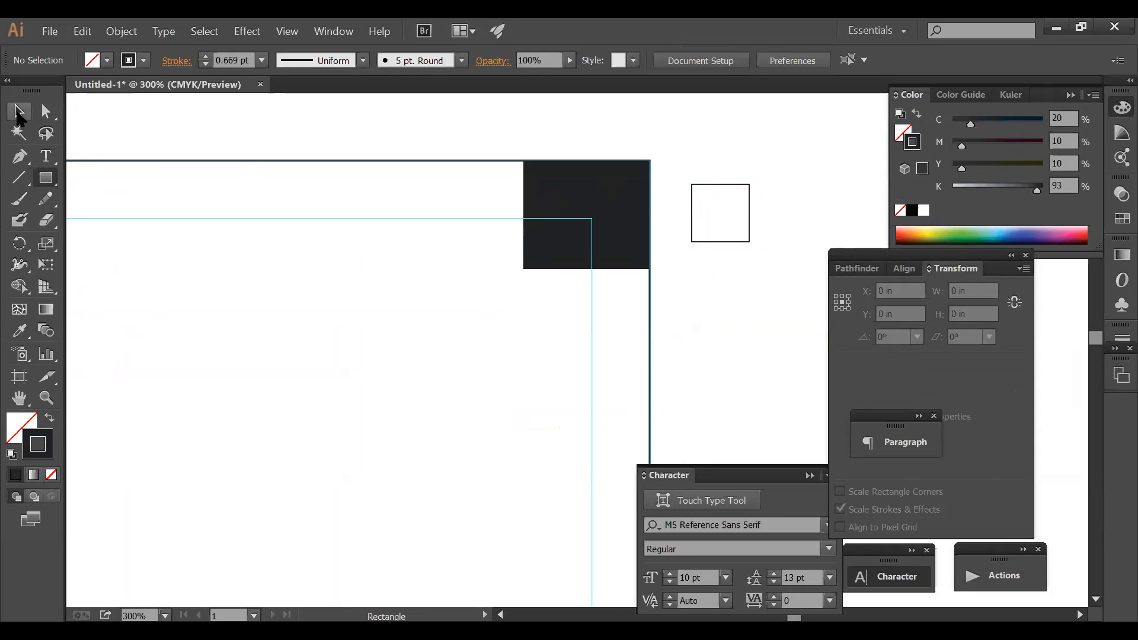
{"action": "key", "text": "v"}
{"action": "left_click_drag", "start_coordinate": [714, 184], "coordinate": [459, 215]}
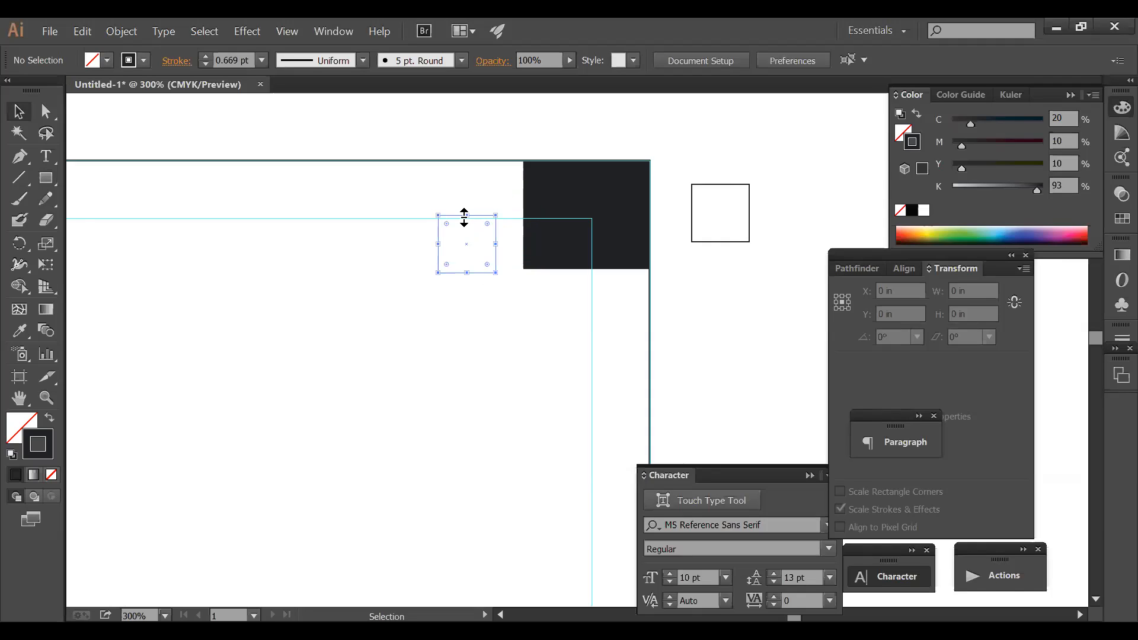
{"action": "left_click", "coordinate": [491, 220]}
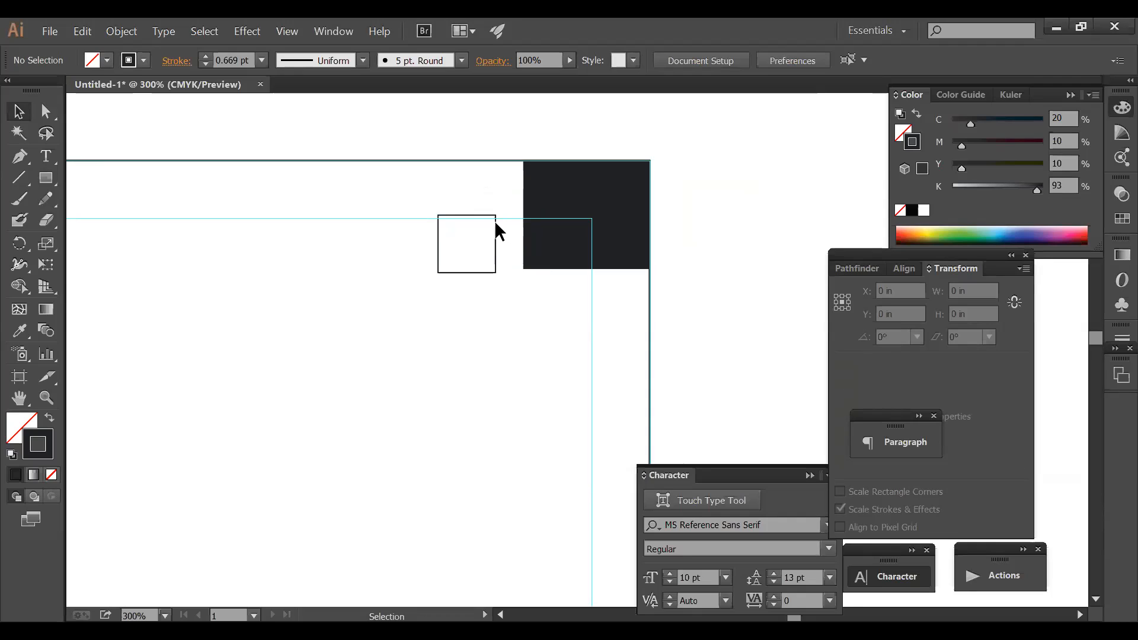
- Undo an accidental copy and stretch of the squares
{"action": "left_click_drag", "start_coordinate": [495, 224], "coordinate": [537, 386]}
{"action": "key", "text": "ctrl+z"}
{"action": "left_click", "coordinate": [546, 321]}
{"action": "key", "text": "ctrl+z"}
{"action": "left_click", "coordinate": [554, 361]}
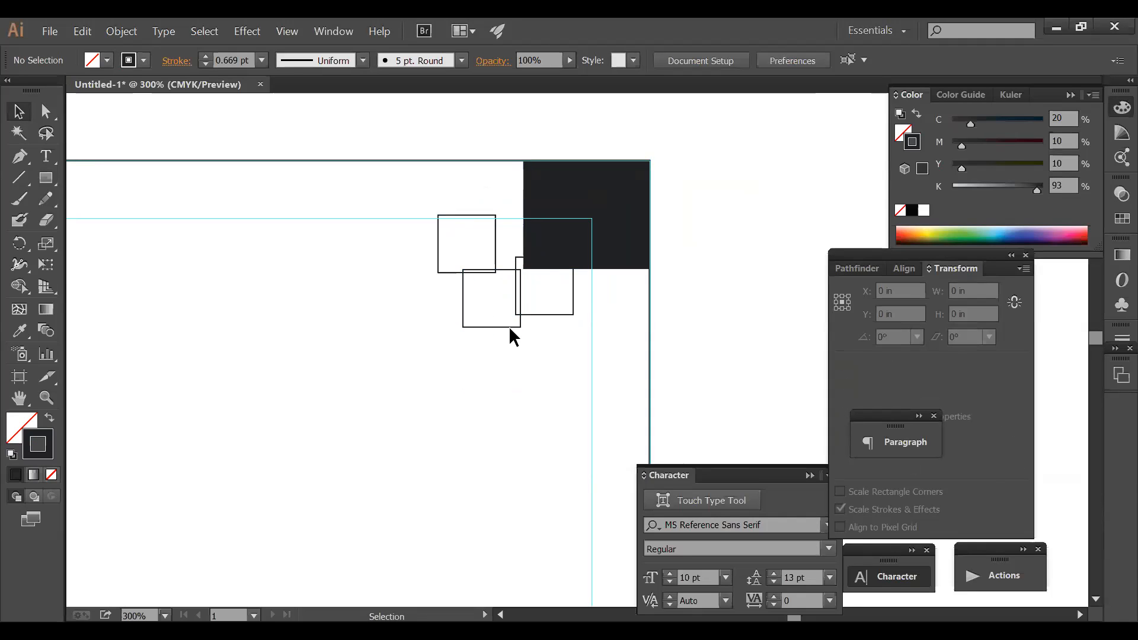
{"action": "left_click", "coordinate": [520, 327]}
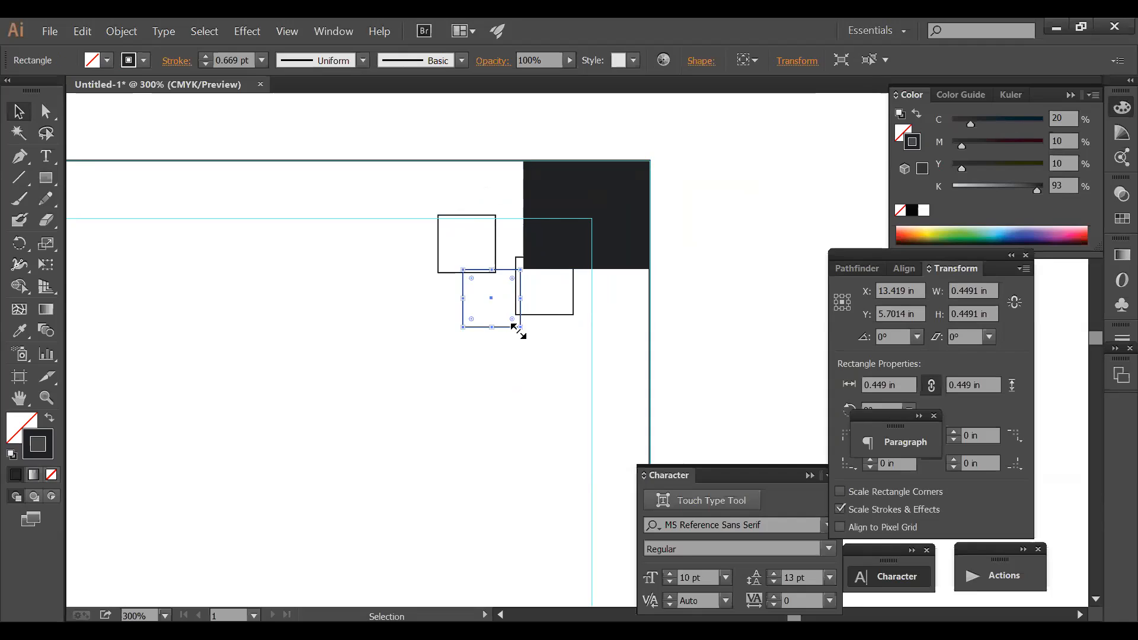
{"action": "left_click", "coordinate": [508, 338]}
- Alt-drag several copies of the outline square downward in a diagonal line
{"action": "left_click_drag", "start_coordinate": [508, 329], "coordinate": [400, 243]}
{"action": "left_click_drag", "start_coordinate": [397, 285], "coordinate": [408, 324]}
{"action": "left_click_drag", "start_coordinate": [408, 324], "coordinate": [335, 456]}
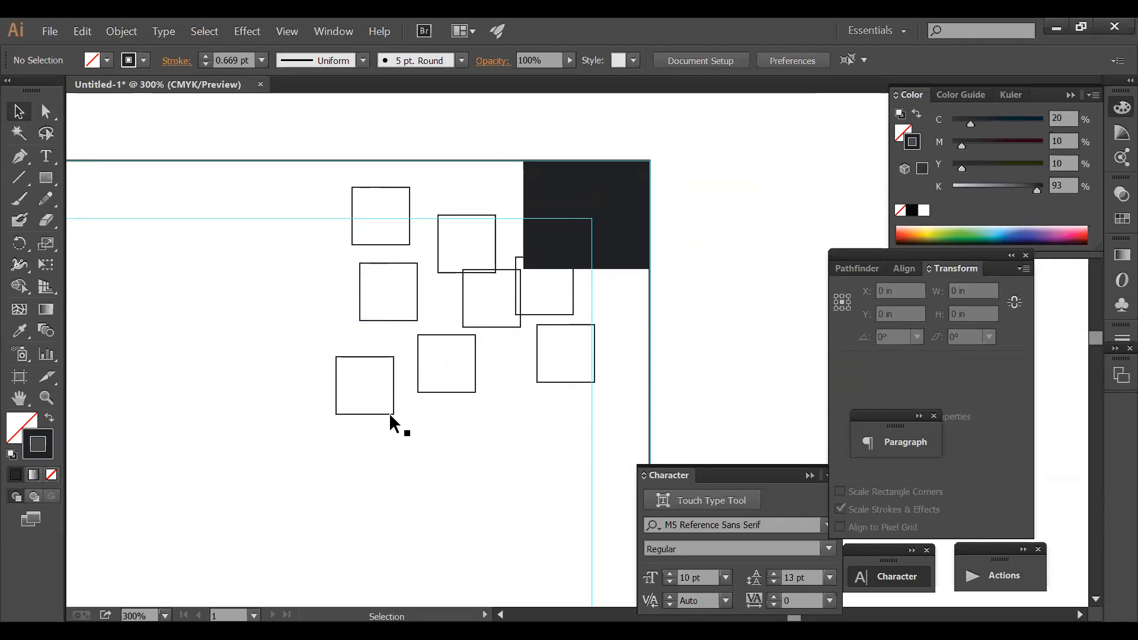
{"action": "left_click_drag", "start_coordinate": [389, 412], "coordinate": [331, 487]}
{"action": "left_click", "coordinate": [400, 326]}
{"action": "left_click_drag", "start_coordinate": [398, 320], "coordinate": [410, 225]}
{"action": "left_click", "coordinate": [434, 331]}
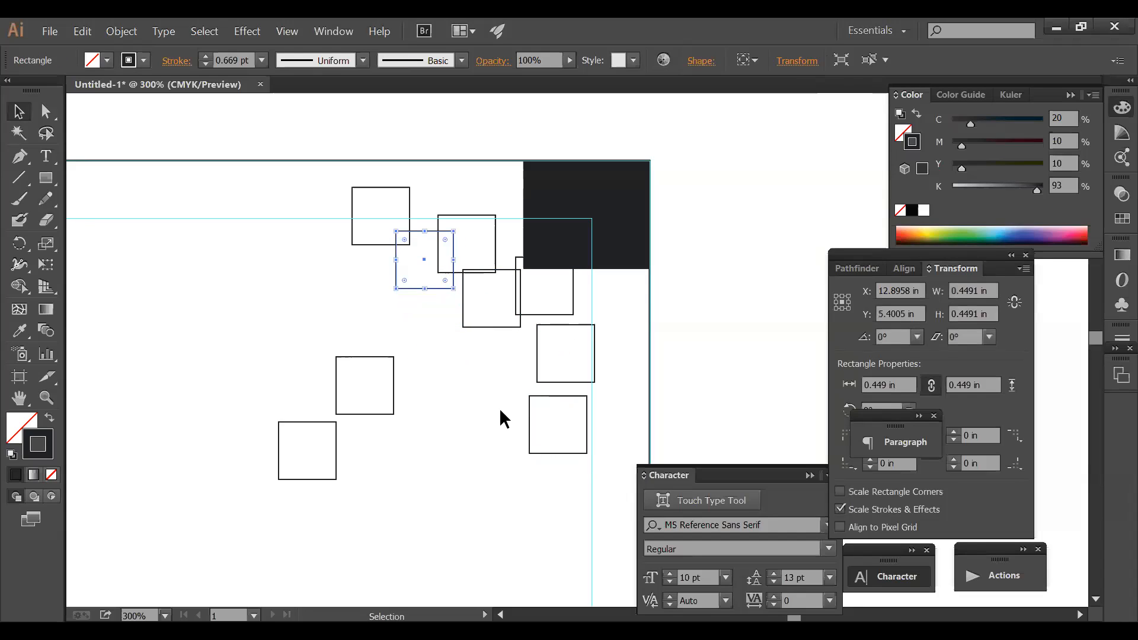
- Reposition the copies into an overlapping diagonal cluster and zoom out to 200%
{"action": "left_click", "coordinate": [521, 411]}
{"action": "left_click_drag", "start_coordinate": [529, 405], "coordinate": [440, 321]}
{"action": "left_click_drag", "start_coordinate": [388, 355], "coordinate": [443, 326]}
{"action": "left_click", "coordinate": [358, 414]}
{"action": "left_click_drag", "start_coordinate": [335, 422], "coordinate": [415, 358]}
{"action": "left_click_drag", "start_coordinate": [547, 382], "coordinate": [498, 400]}
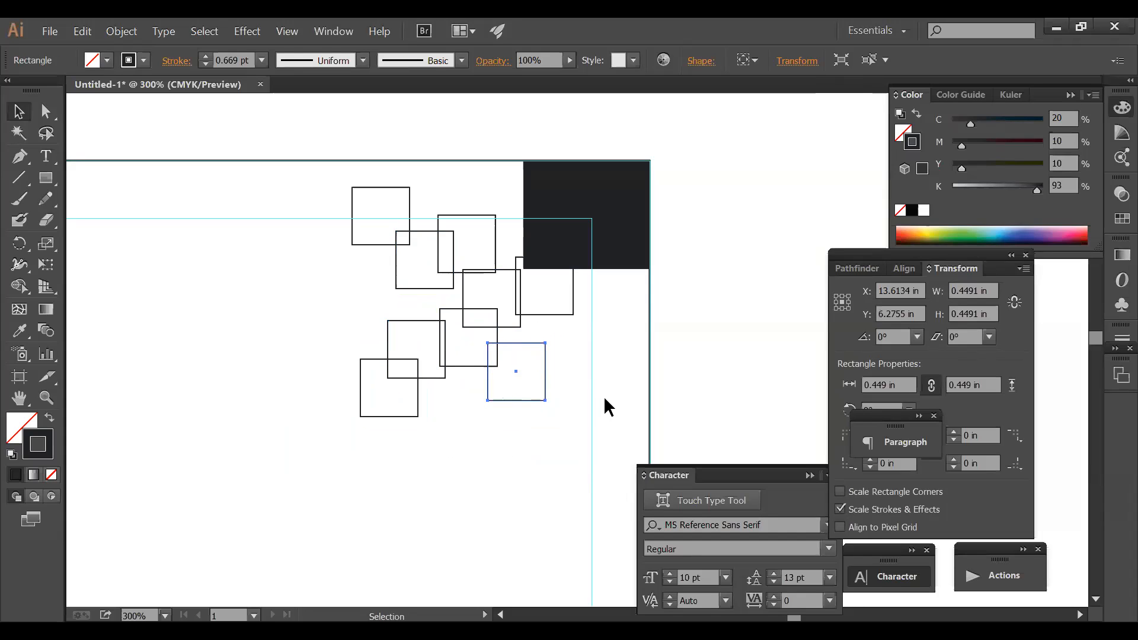
{"action": "left_click", "coordinate": [603, 395]}
{"action": "left_click_drag", "start_coordinate": [542, 366], "coordinate": [596, 316]}
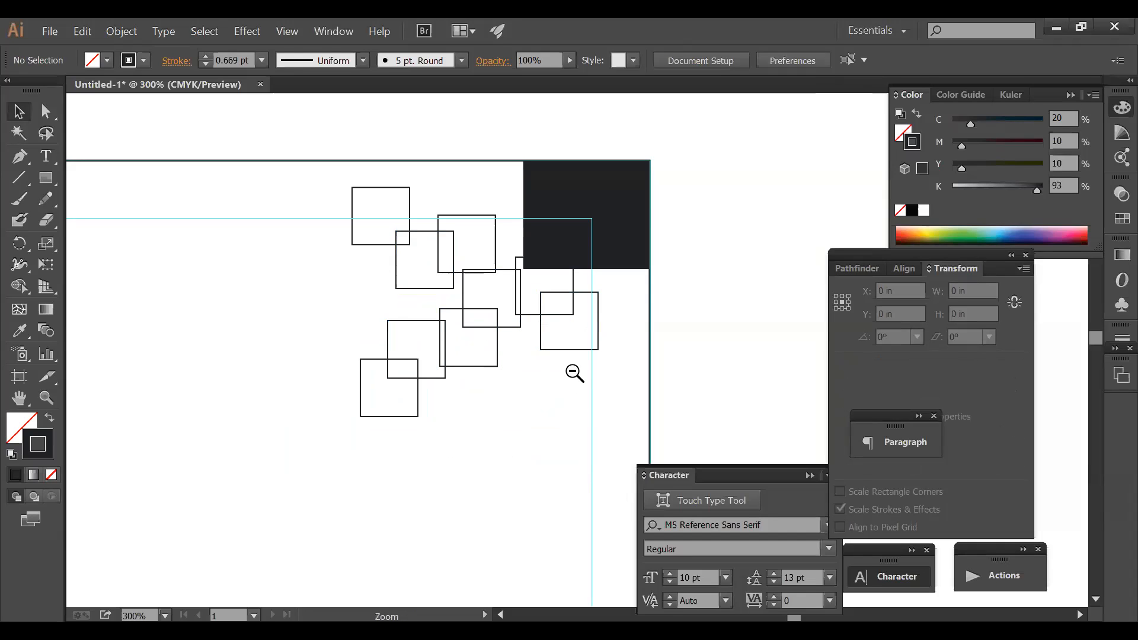
{"action": "left_click", "coordinate": [573, 371], "text": "ctrl+alt"}
{"action": "left_click_drag", "start_coordinate": [569, 360], "coordinate": [561, 276]}
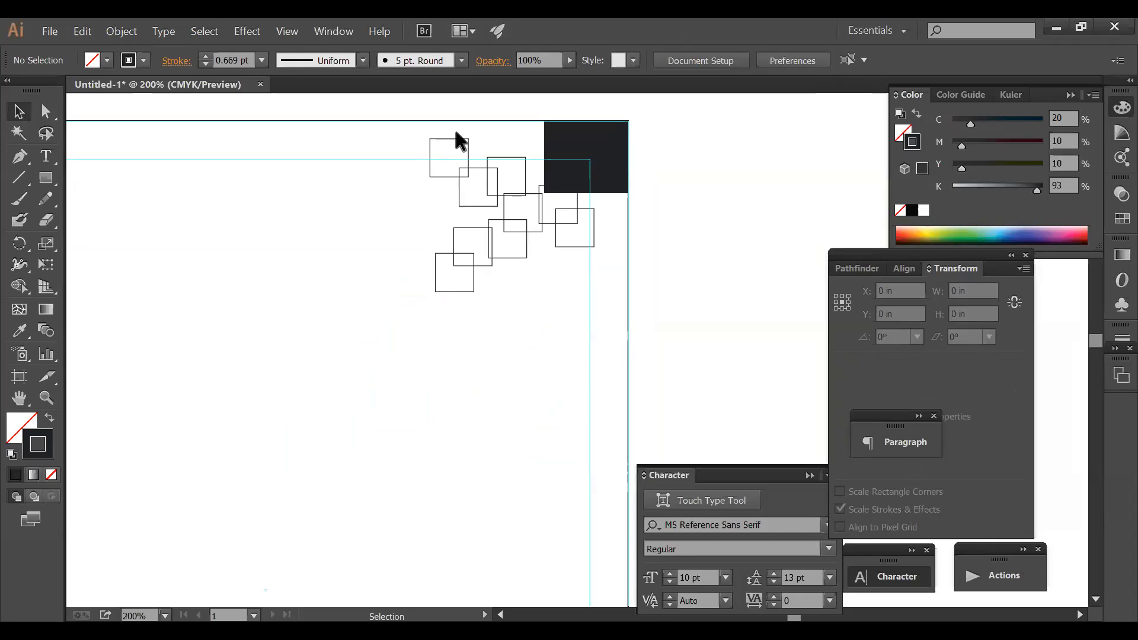
- Give the top-left square's outline the red colour C0 M100 Y100 K0
{"action": "left_click", "coordinate": [463, 139]}
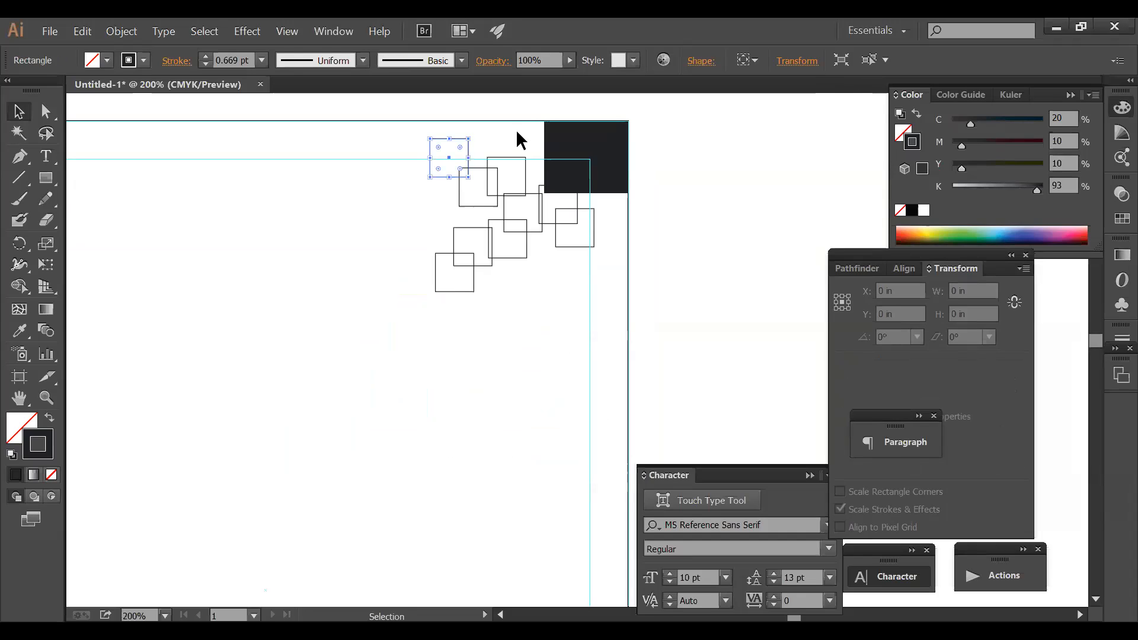
{"action": "left_click_drag", "start_coordinate": [1014, 141], "coordinate": [1080, 139]}
{"action": "left_click_drag", "start_coordinate": [988, 120], "coordinate": [891, 121]}
{"action": "left_click_drag", "start_coordinate": [968, 160], "coordinate": [1068, 159]}
{"action": "left_click_drag", "start_coordinate": [971, 185], "coordinate": [829, 188]}
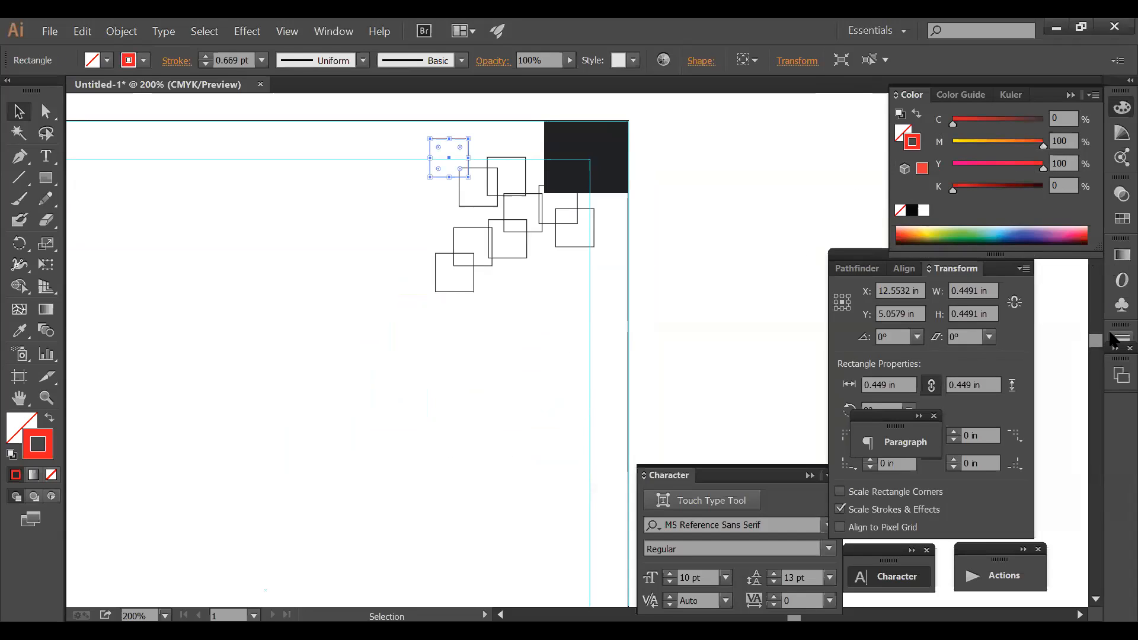
- Thicken the square's red outline to a 2 pt stroke weight
{"action": "left_click", "coordinate": [1112, 335]}
{"action": "left_click_drag", "start_coordinate": [989, 351], "coordinate": [906, 355]}
{"action": "type", "text": "."}
{"action": "key", "text": "Return"}
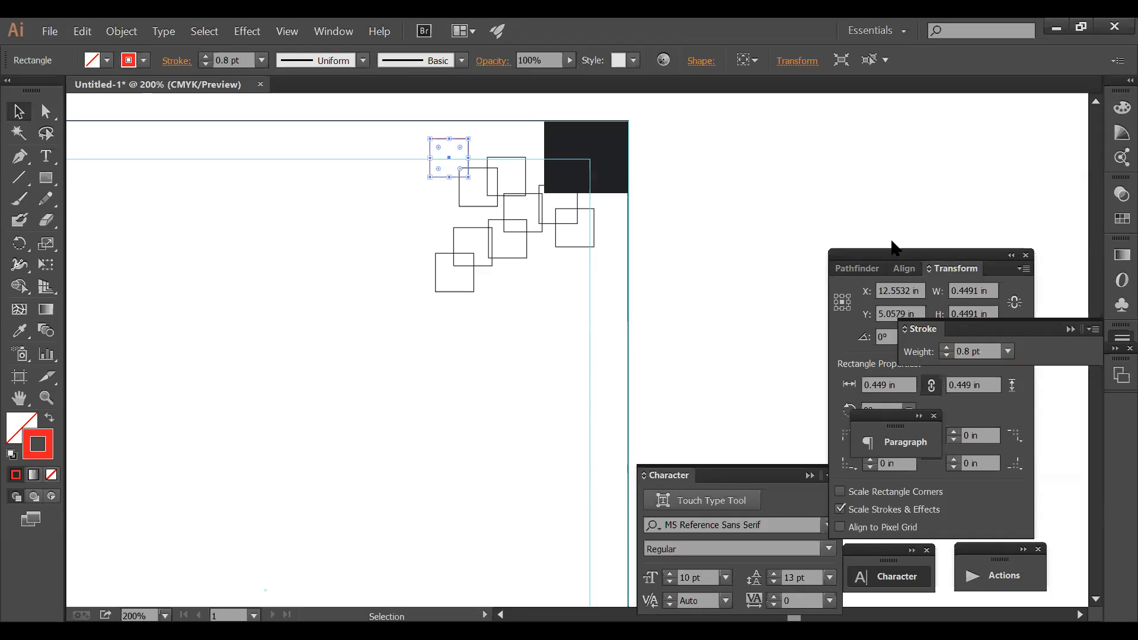
{"action": "left_click_drag", "start_coordinate": [985, 351], "coordinate": [907, 334]}
{"action": "type", "text": "1"}
{"action": "key", "text": "Return"}
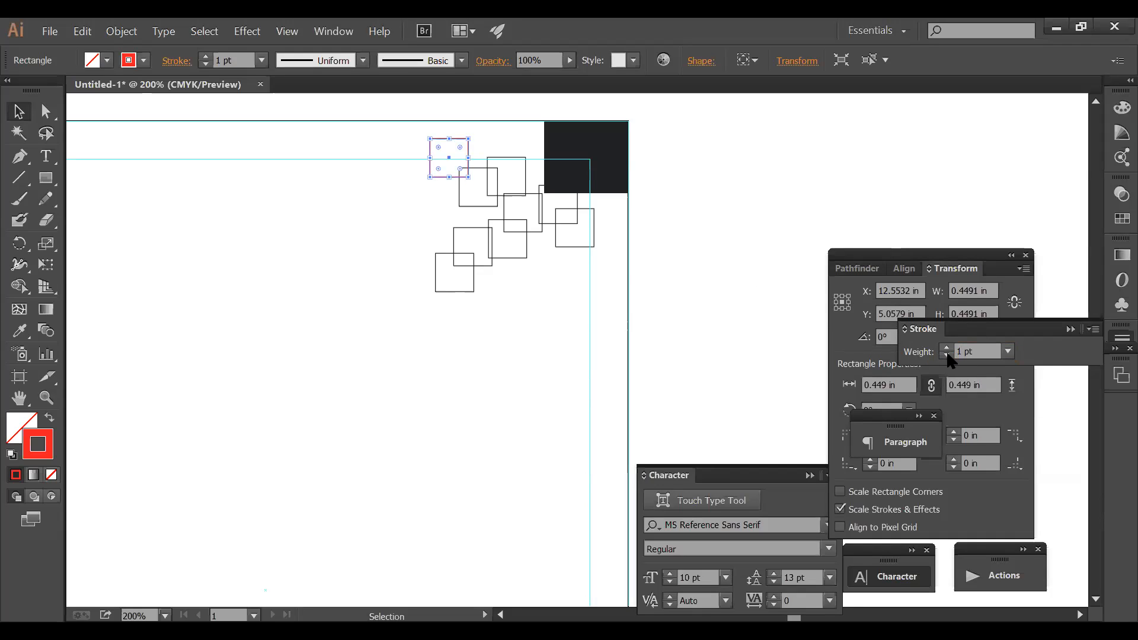
{"action": "left_click", "coordinate": [720, 225]}
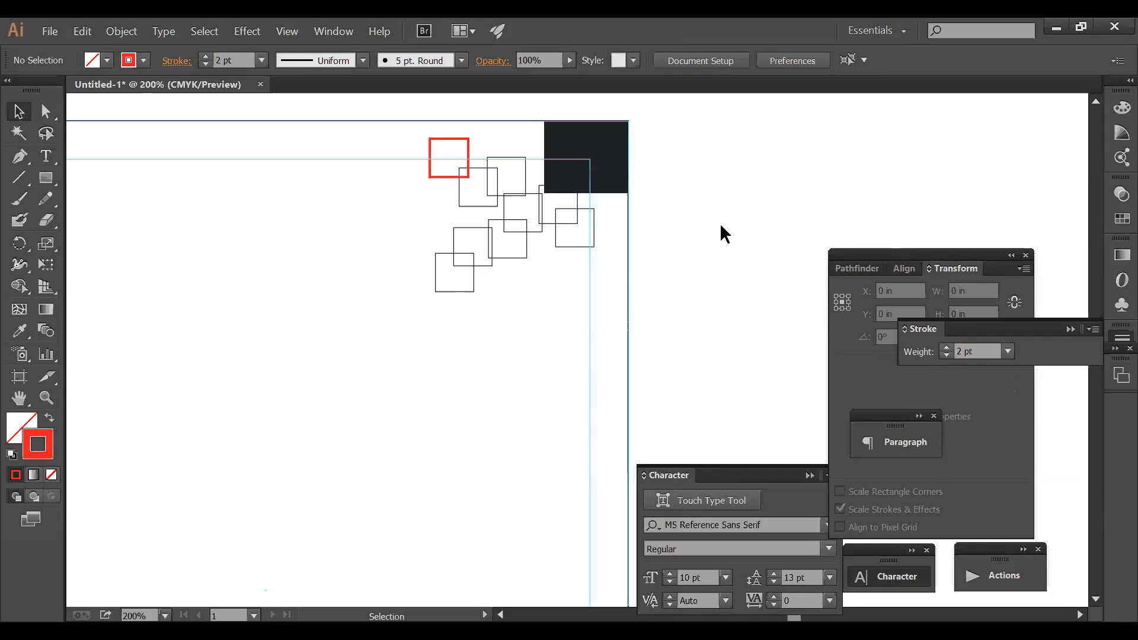
- Copy the red outline onto the next square and swap it into a solid red fill
{"action": "left_click", "coordinate": [508, 158]}
{"action": "left_click", "coordinate": [20, 331]}
{"action": "left_click", "coordinate": [467, 139]}
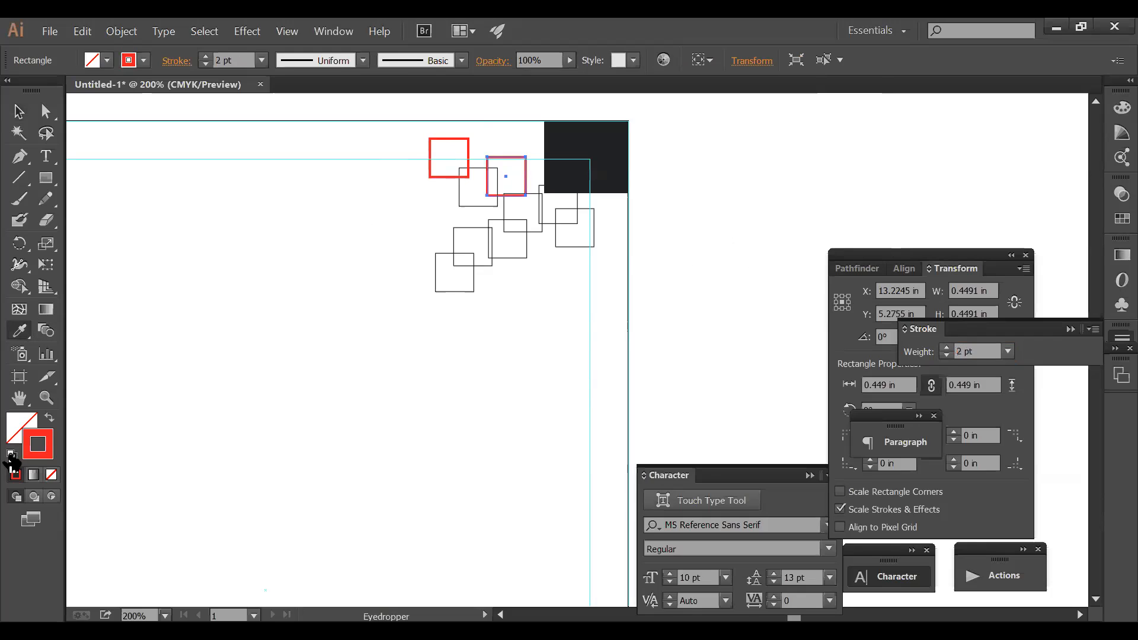
{"action": "left_click", "coordinate": [47, 420]}
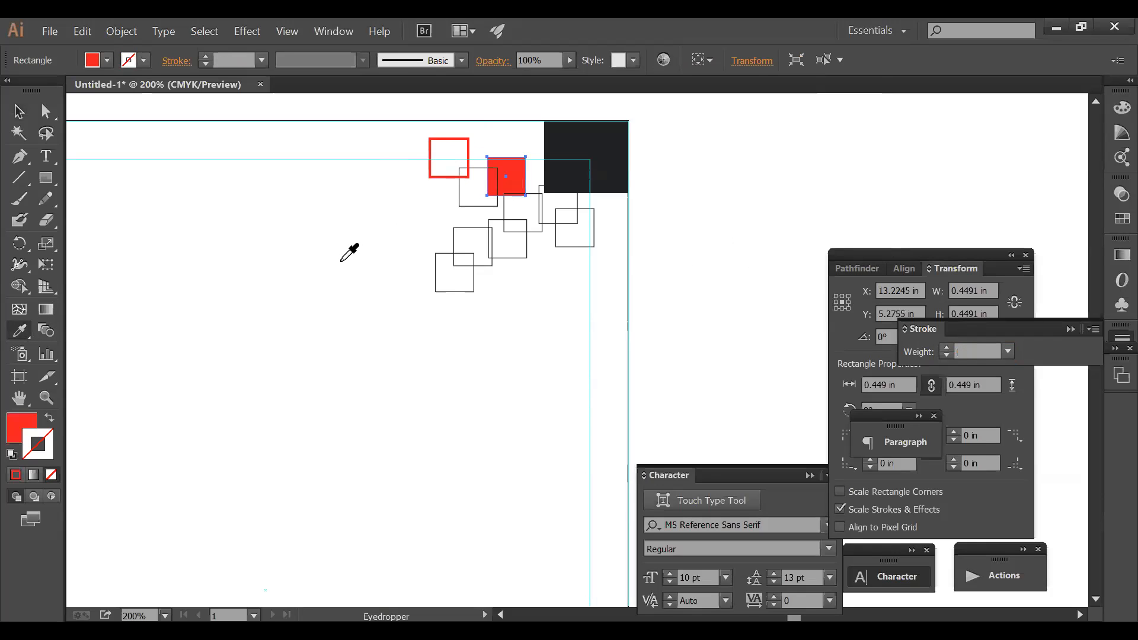
{"action": "key", "text": "v"}
{"action": "left_click", "coordinate": [520, 214], "text": "ctrl"}
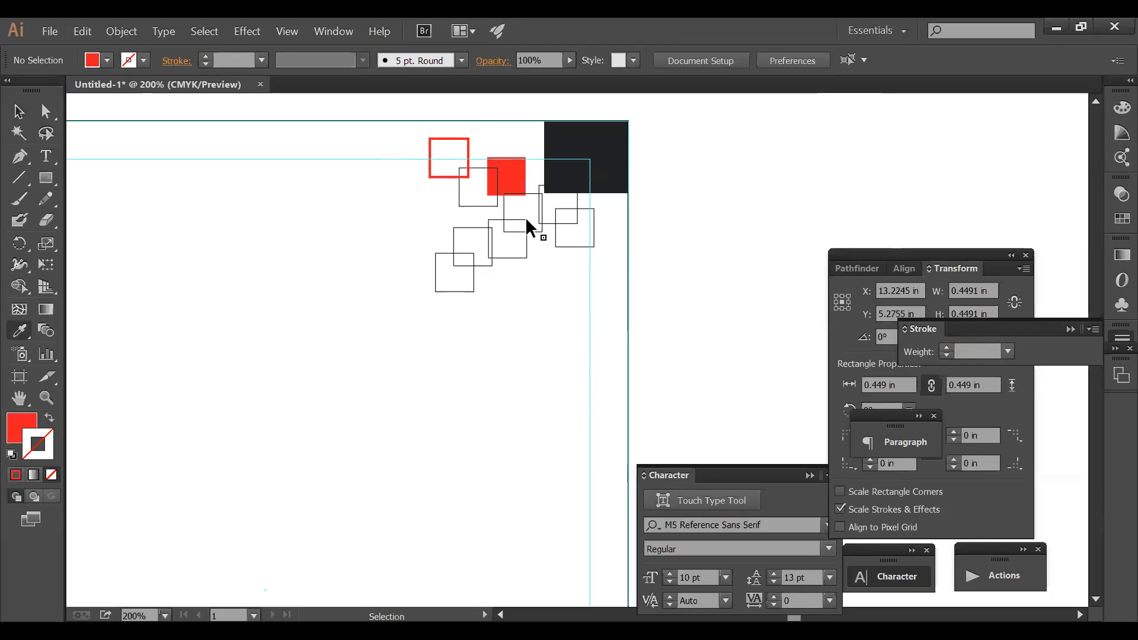
- Give the lower square the red outline style with the Eyedropper
{"action": "left_click", "coordinate": [526, 220], "text": "ctrl"}
{"action": "left_click", "coordinate": [446, 180]}
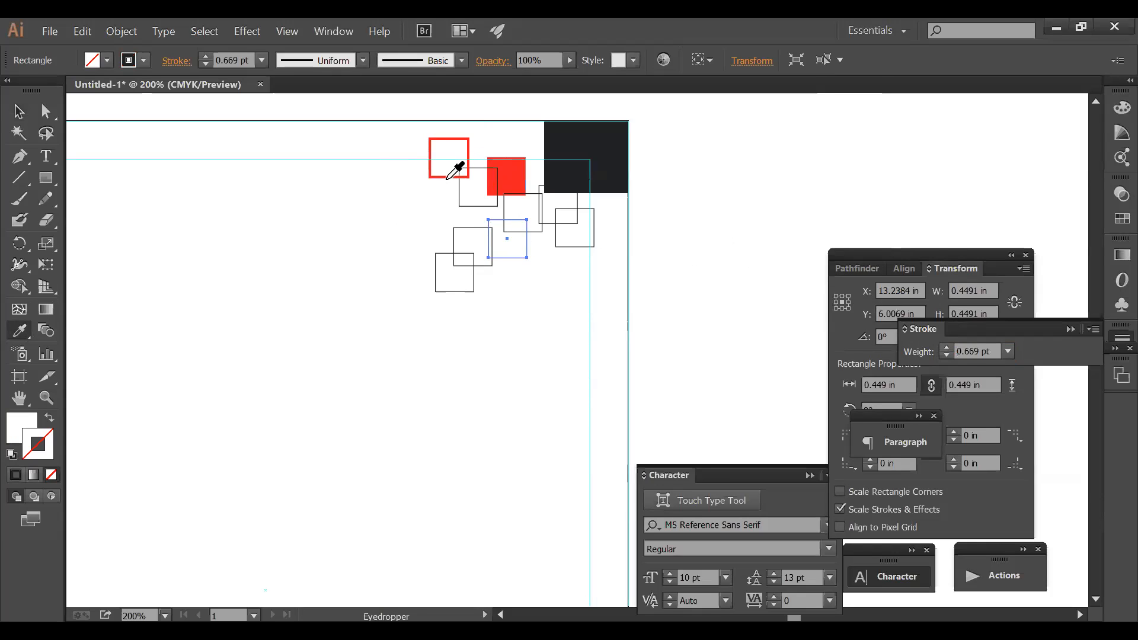
{"action": "left_click", "coordinate": [447, 177]}
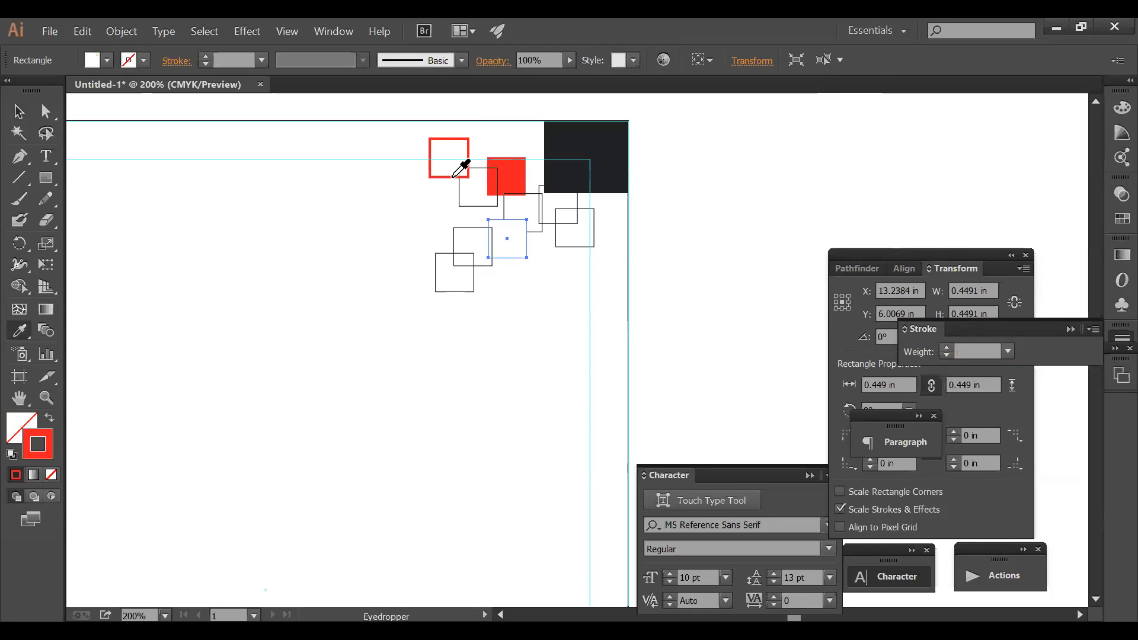
{"action": "left_click", "coordinate": [579, 292], "text": "ctrl"}
- Fill the square below the dark one with dark fill and the lower-left square with red
{"action": "left_click", "coordinate": [570, 233], "text": "ctrl"}
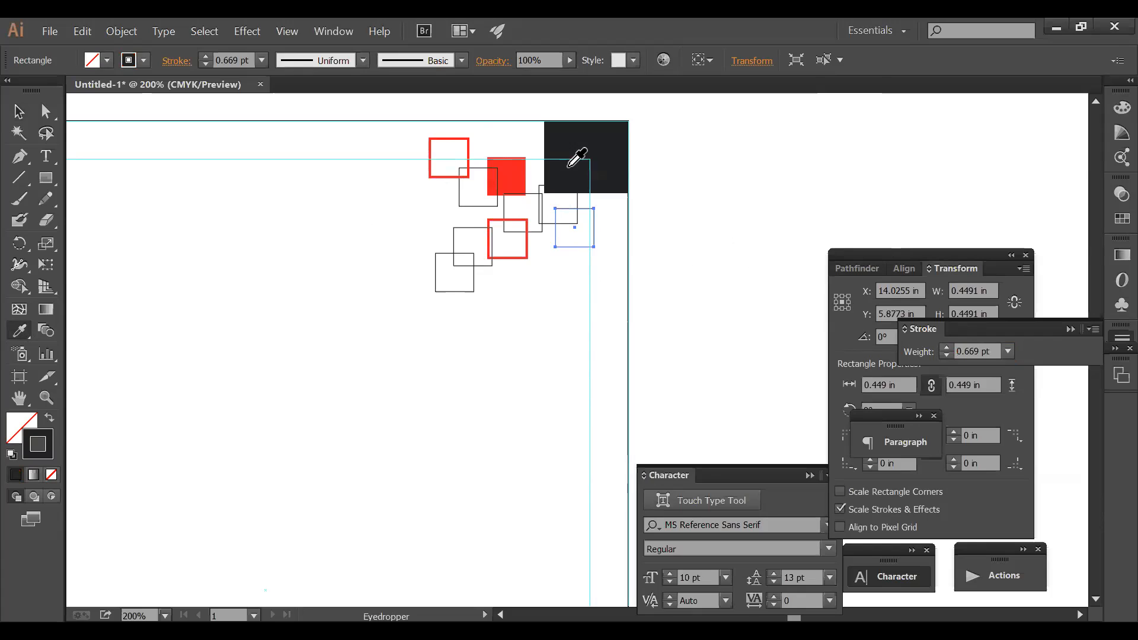
{"action": "left_click", "coordinate": [562, 145]}
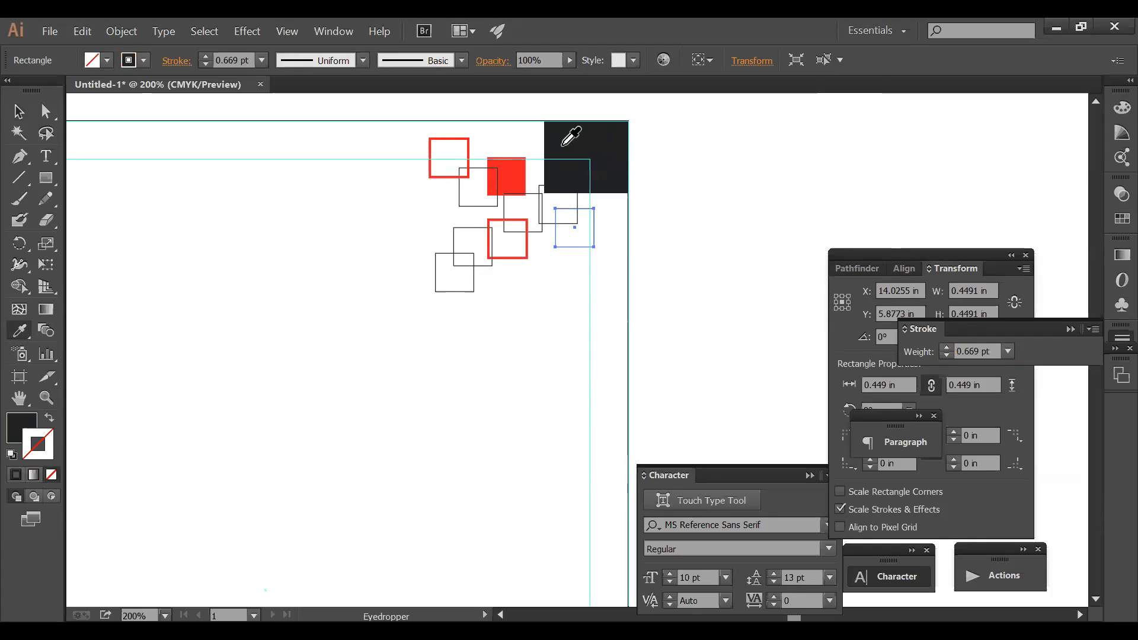
{"action": "left_click", "coordinate": [471, 284], "text": "ctrl"}
{"action": "left_click", "coordinate": [511, 181]}
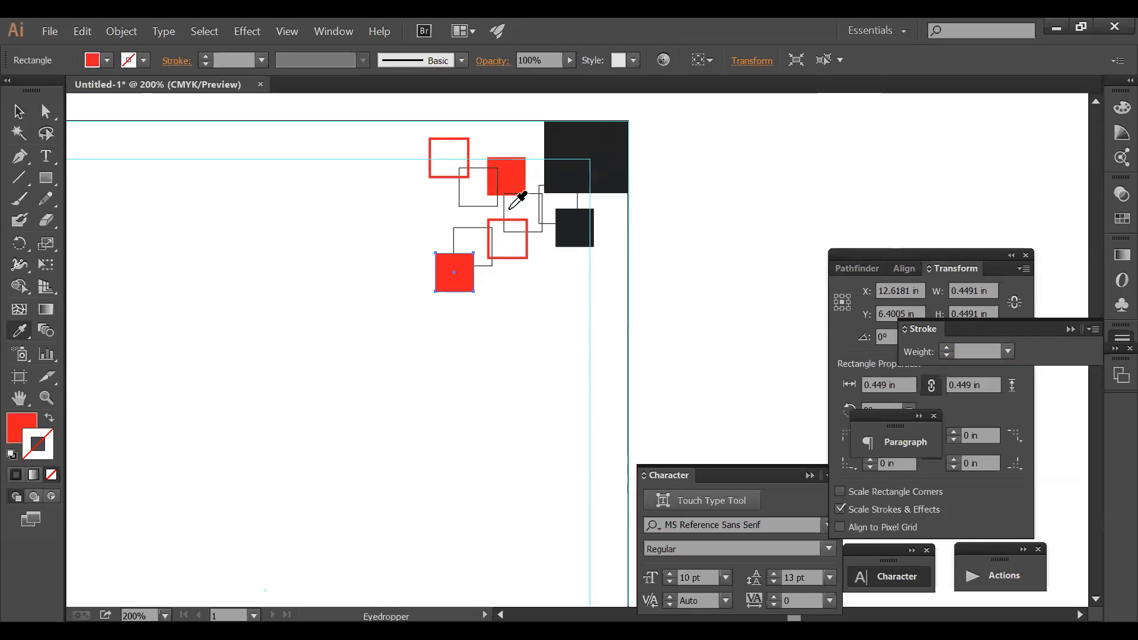
{"action": "left_click", "coordinate": [532, 201], "text": "ctrl"}
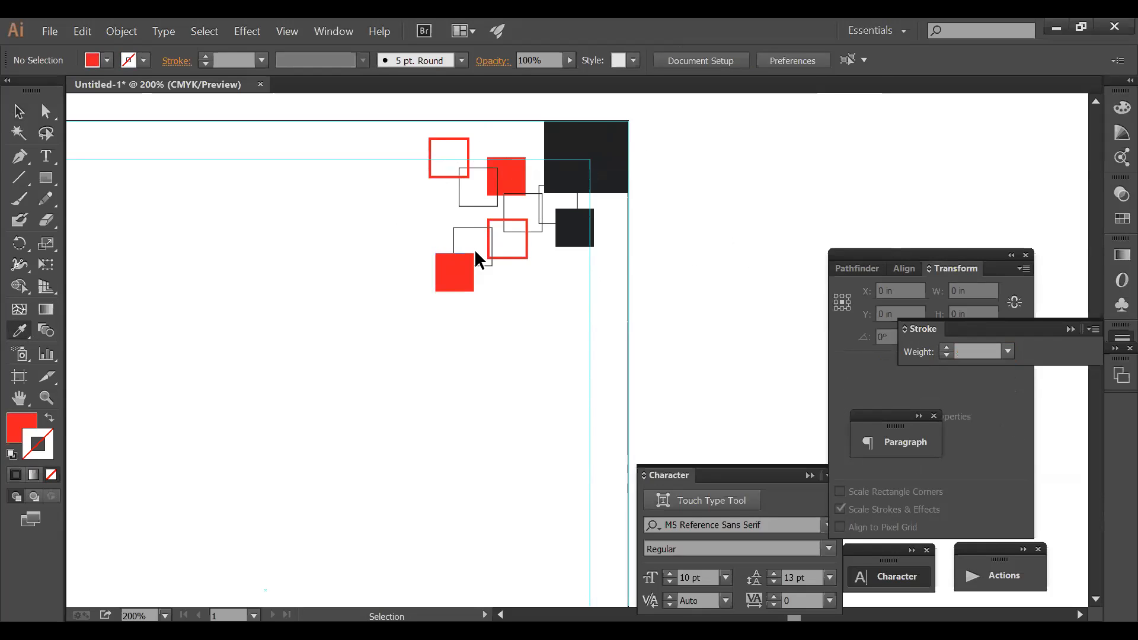
- Give the small square beside the dark one the red outline style
{"action": "left_click", "coordinate": [552, 285], "text": "ctrl+alt"}
{"action": "left_click", "coordinate": [552, 285], "text": "ctrl+alt"}
{"action": "left_click_drag", "start_coordinate": [552, 317], "coordinate": [580, 172]}
{"action": "left_click", "coordinate": [635, 221], "text": "ctrl"}
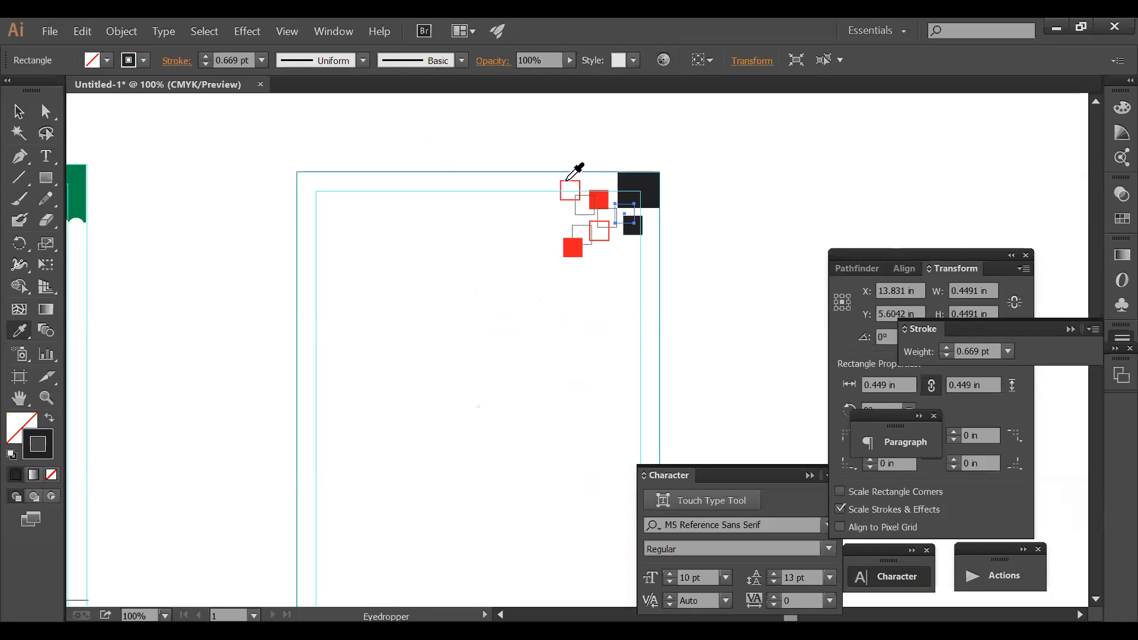
{"action": "left_click", "coordinate": [567, 179]}
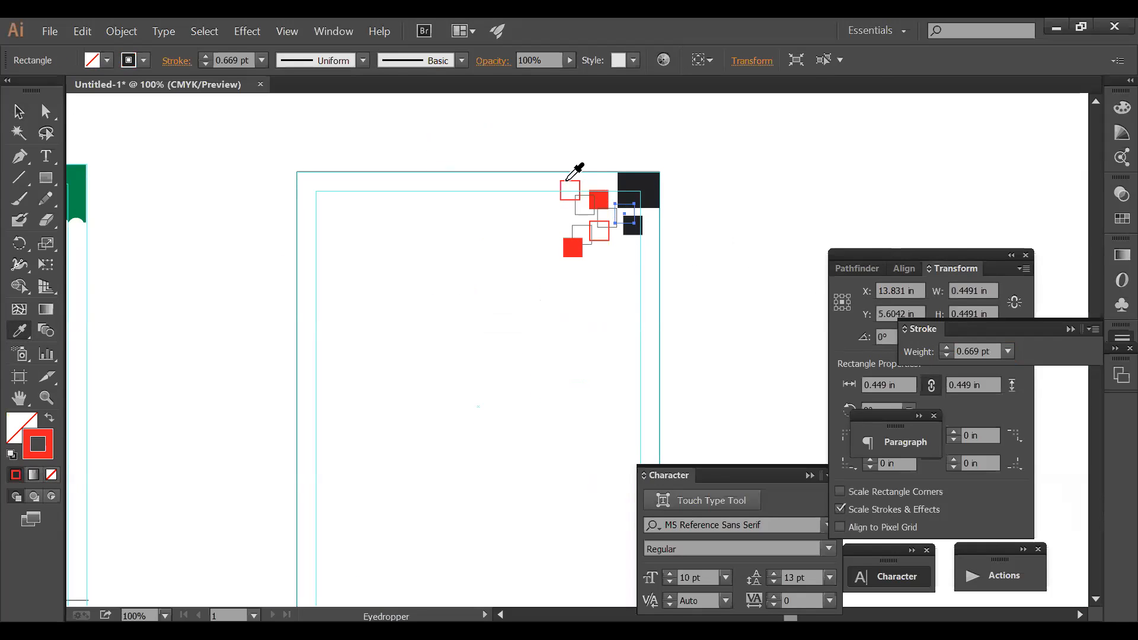
{"action": "left_click", "coordinate": [614, 283], "text": "ctrl"}
- Select the red and black square cluster and scale it down toward the top-right corner
{"action": "left_click", "coordinate": [620, 286], "text": "ctrl+alt"}
{"action": "left_click_drag", "start_coordinate": [613, 295], "coordinate": [601, 139]}
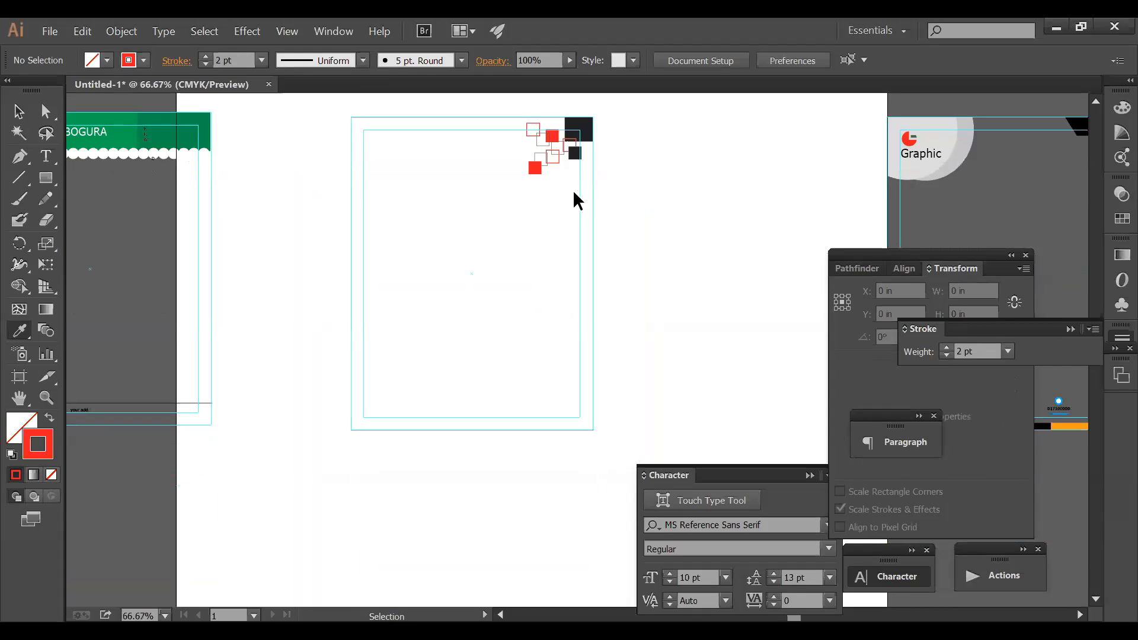
{"action": "left_click_drag", "start_coordinate": [515, 132], "coordinate": [514, 126]}
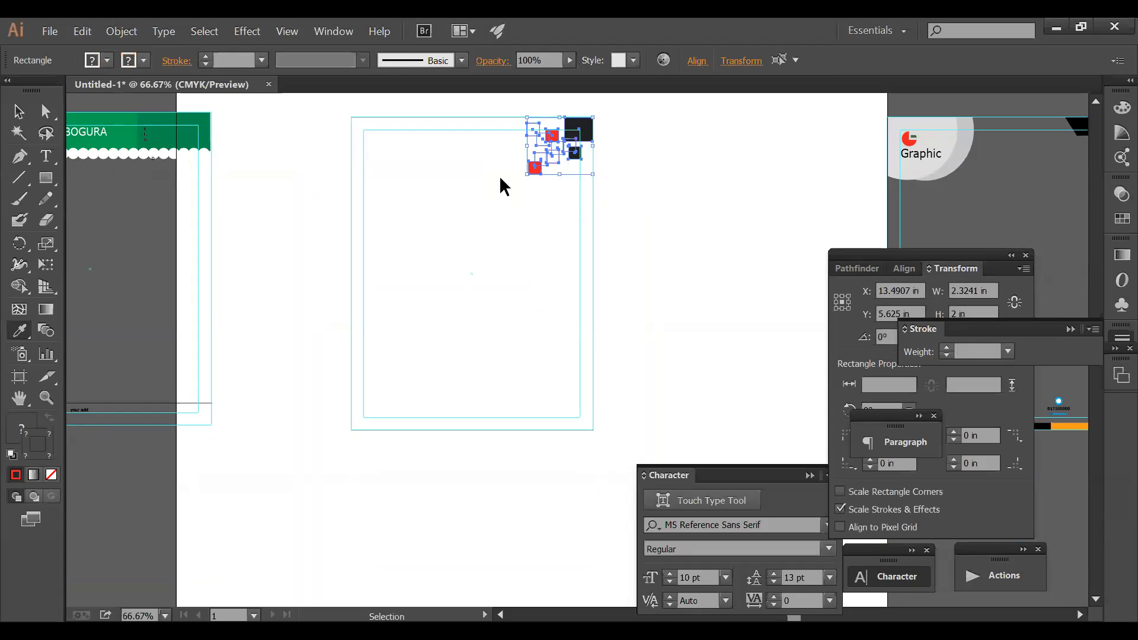
{"action": "left_click_drag", "start_coordinate": [528, 174], "coordinate": [539, 163]}
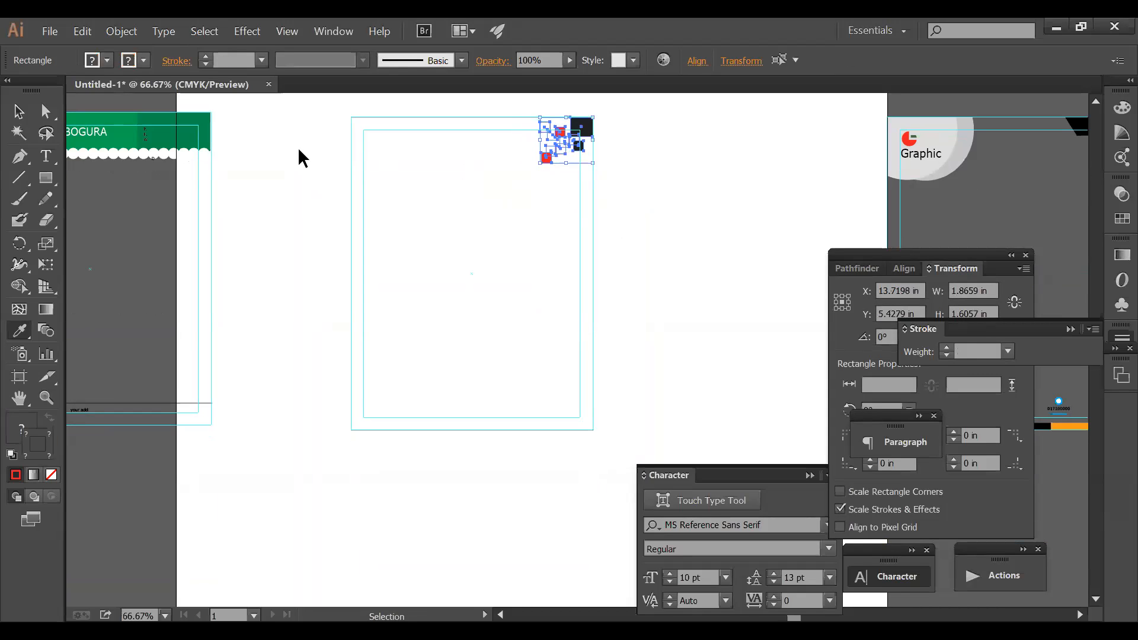
- Alt-drag a copy of the square cluster toward the page's lower-left
{"action": "left_click", "coordinate": [18, 111]}
{"action": "left_click", "coordinate": [513, 182]}
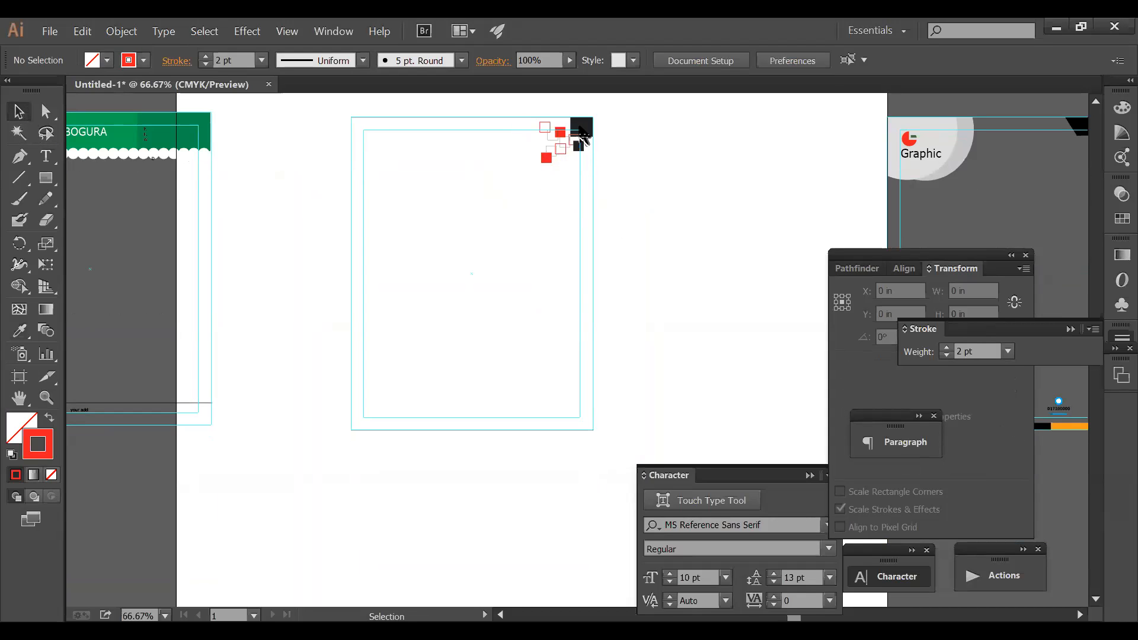
{"action": "left_click_drag", "start_coordinate": [491, 288], "coordinate": [464, 360]}
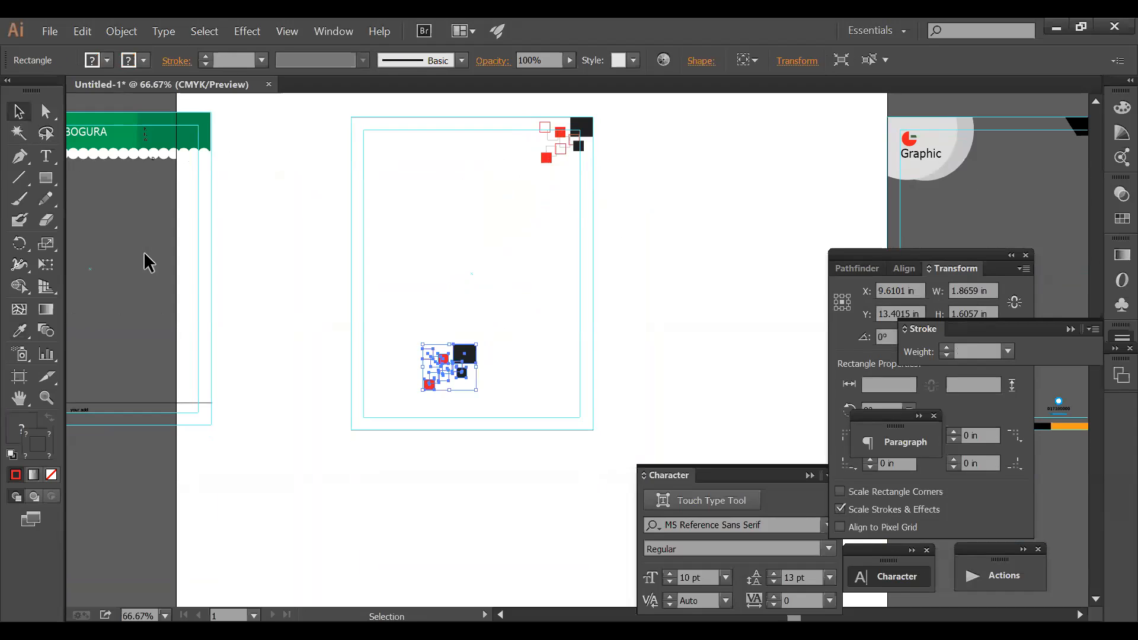
- Rotate the copied square cluster to suit the lower-left corner
{"action": "left_click", "coordinate": [20, 242]}
{"action": "left_click_drag", "start_coordinate": [510, 327], "coordinate": [366, 420]}
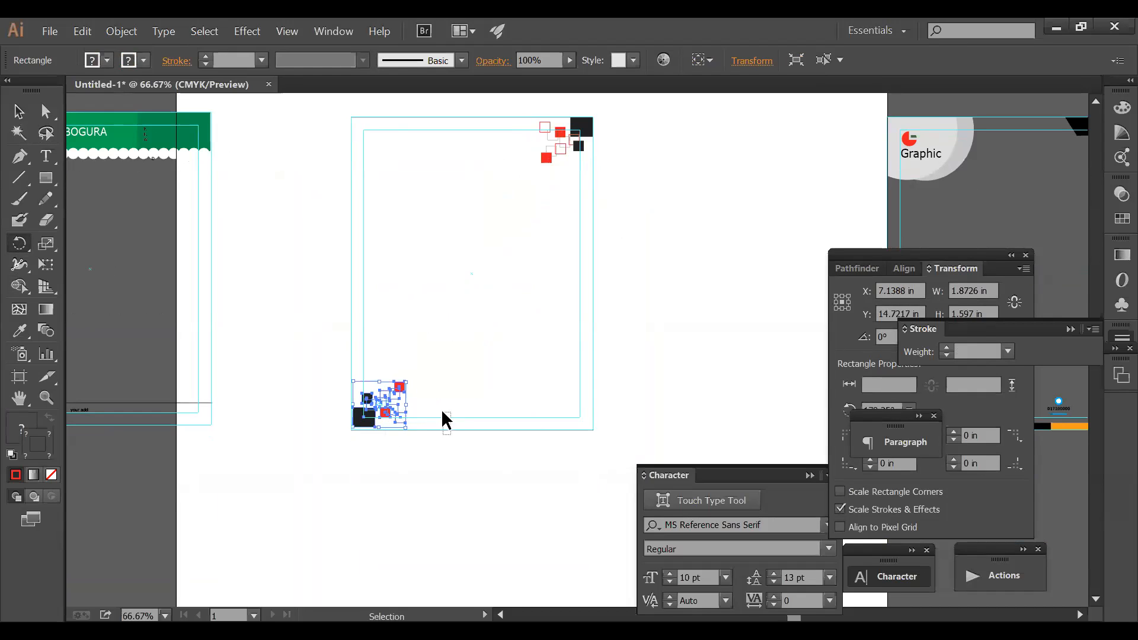
{"action": "left_click", "coordinate": [460, 459]}
{"action": "key", "text": "ctrl+w"}
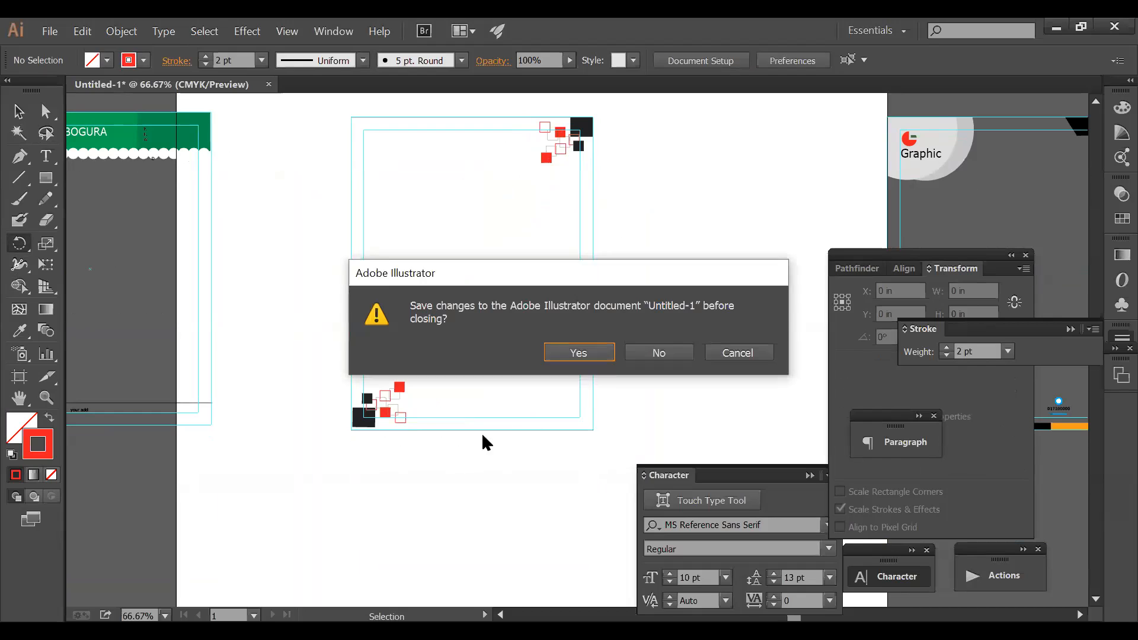
{"action": "left_click", "coordinate": [737, 353]}
{"action": "left_click_drag", "start_coordinate": [469, 457], "coordinate": [356, 368]}
{"action": "key", "text": "r"}
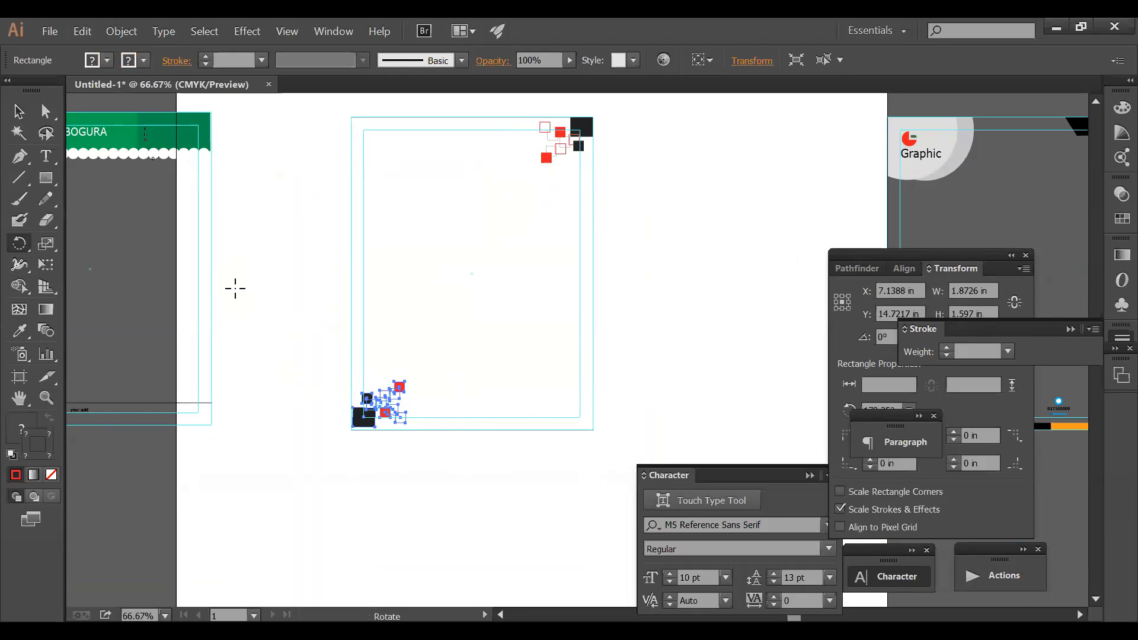
{"action": "key", "text": "ctrl+alt+2"}
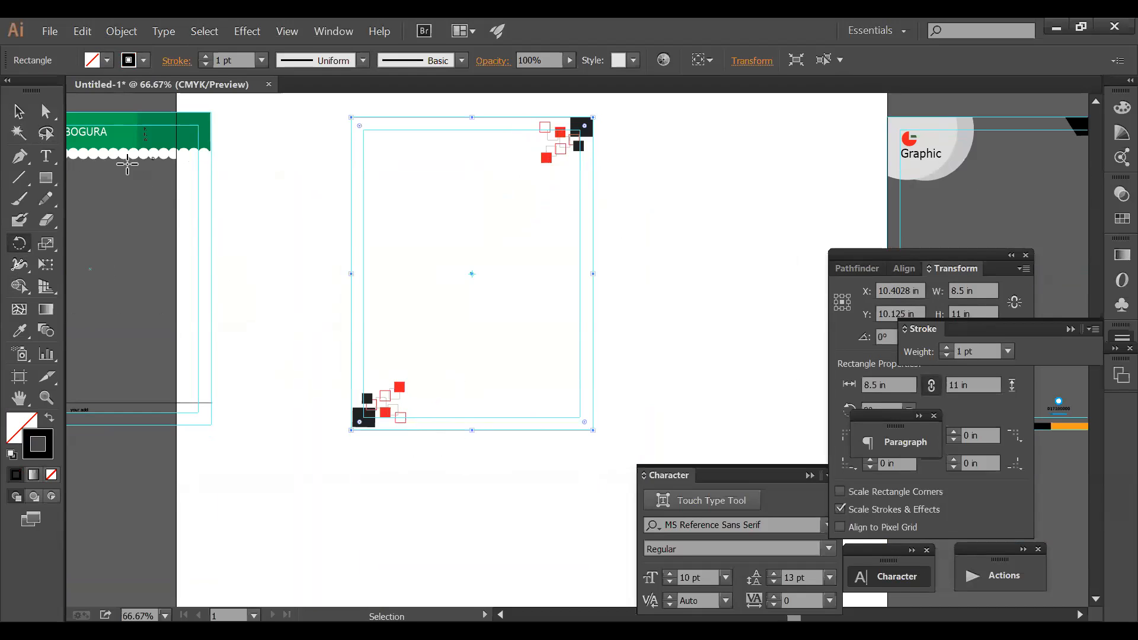
{"action": "left_click", "coordinate": [29, 112]}
{"action": "left_click_drag", "start_coordinate": [417, 481], "coordinate": [364, 376]}
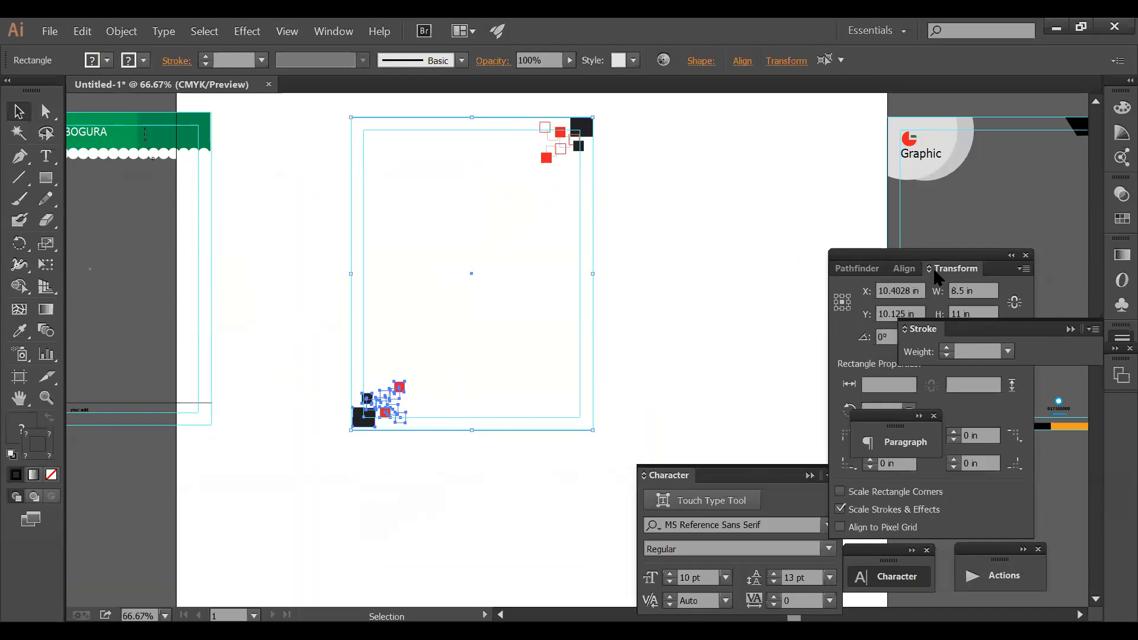
- Align the cluster to the page bottom and preview the page with panels hidden
{"action": "left_click", "coordinate": [906, 269]}
{"action": "left_click", "coordinate": [1016, 315]}
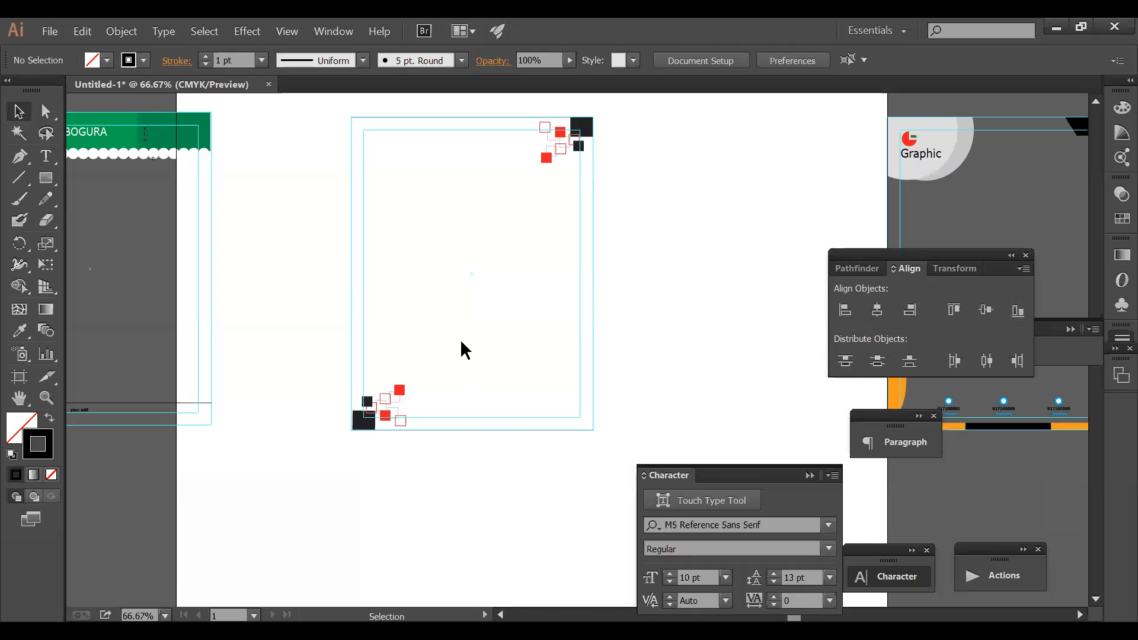
{"action": "key", "text": "Tab"}
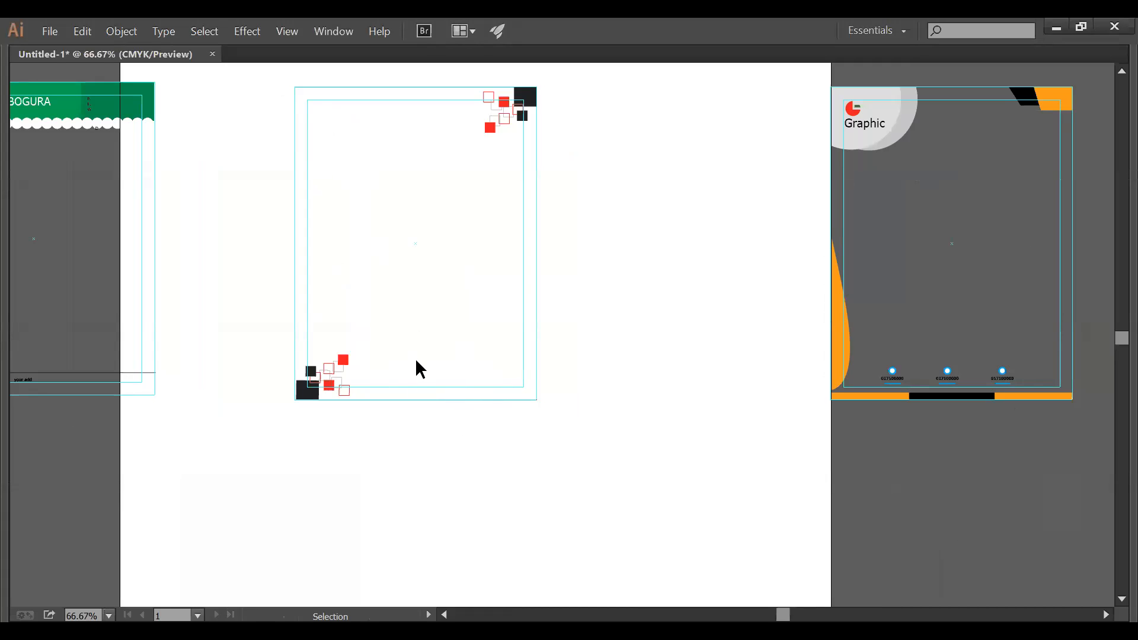
{"action": "key", "text": "Tab"}
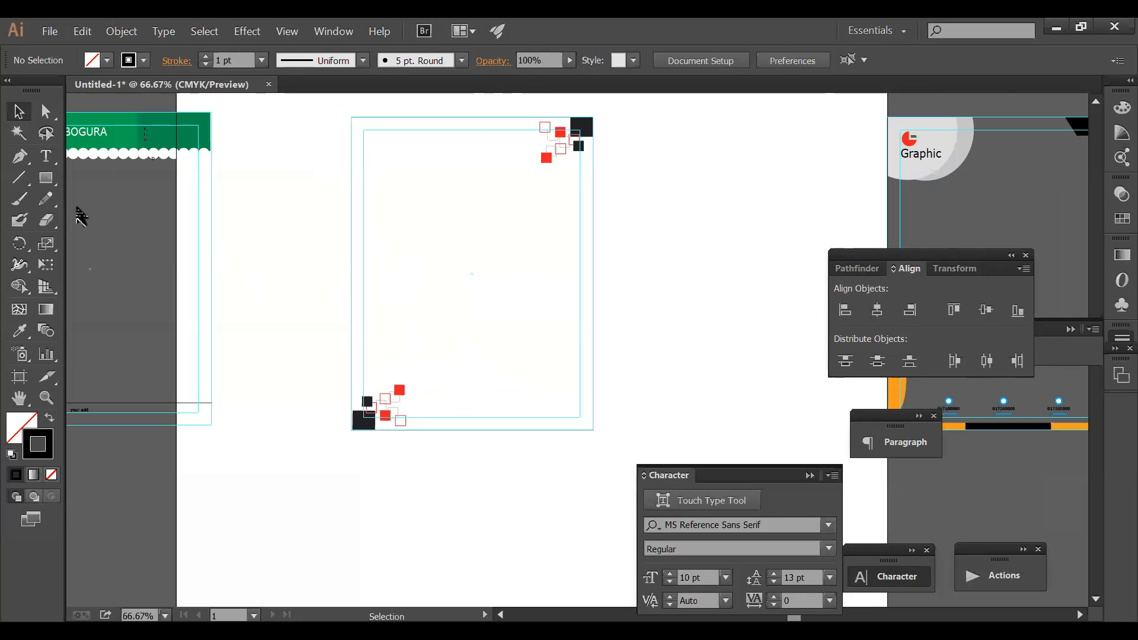
- Zoom in on the page bottom and draw a small circle with the Ellipse tool
{"action": "key", "text": "t"}
{"action": "key", "text": "ctrl+space"}
{"action": "left_click_drag", "start_coordinate": [327, 369], "coordinate": [685, 440]}
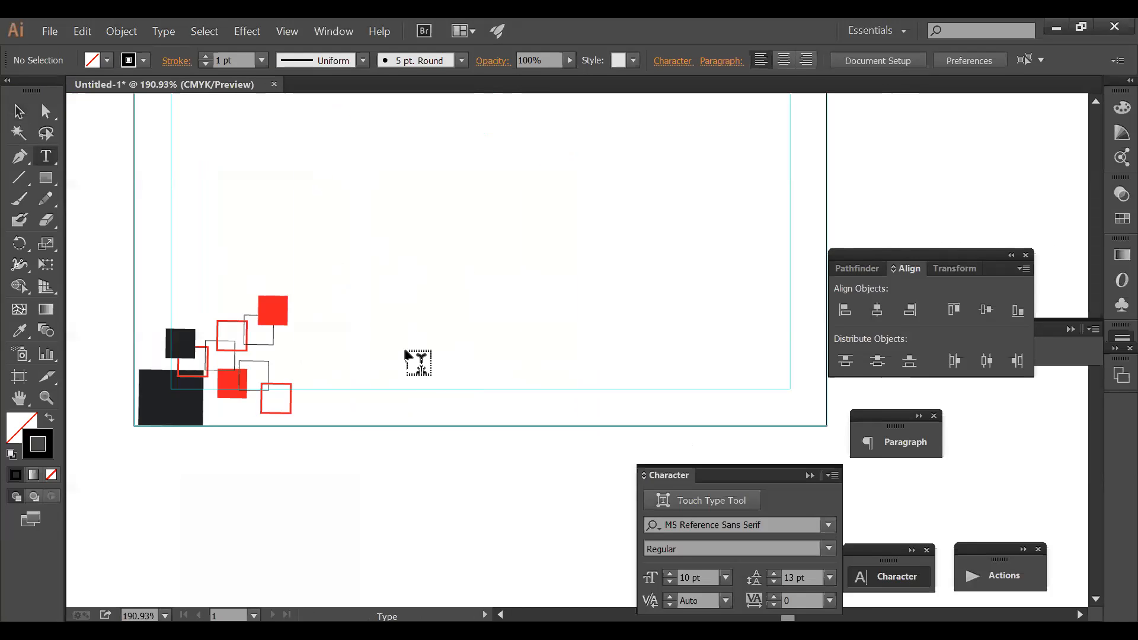
{"action": "left_click", "coordinate": [47, 179]}
{"action": "left_click", "coordinate": [93, 197]}
{"action": "mouse_move", "coordinate": [337, 338]}
{"action": "left_mouse_down"}
{"action": "mouse_move", "coordinate": [363, 363]}
{"action": "mouse_move", "coordinate": [357, 355]}
{"action": "left_mouse_up"}
- Make two copies of the circle to its right, forming a row of three
{"action": "left_click_drag", "start_coordinate": [356, 356], "coordinate": [491, 348]}
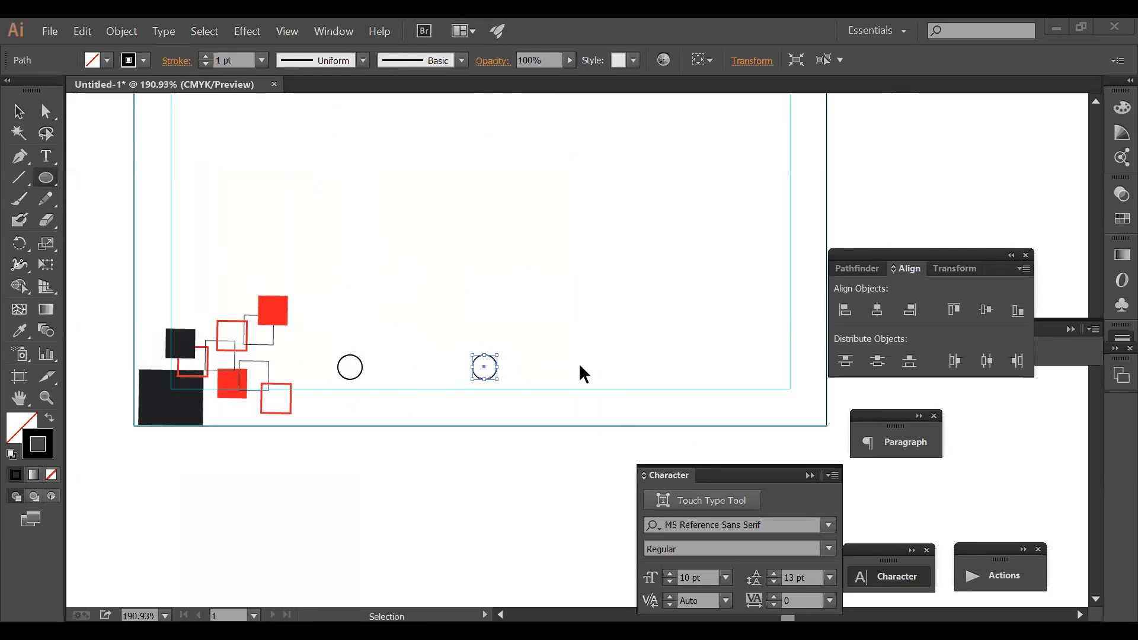
{"action": "left_click", "coordinate": [502, 345], "text": "ctrl"}
{"action": "key", "text": "v"}
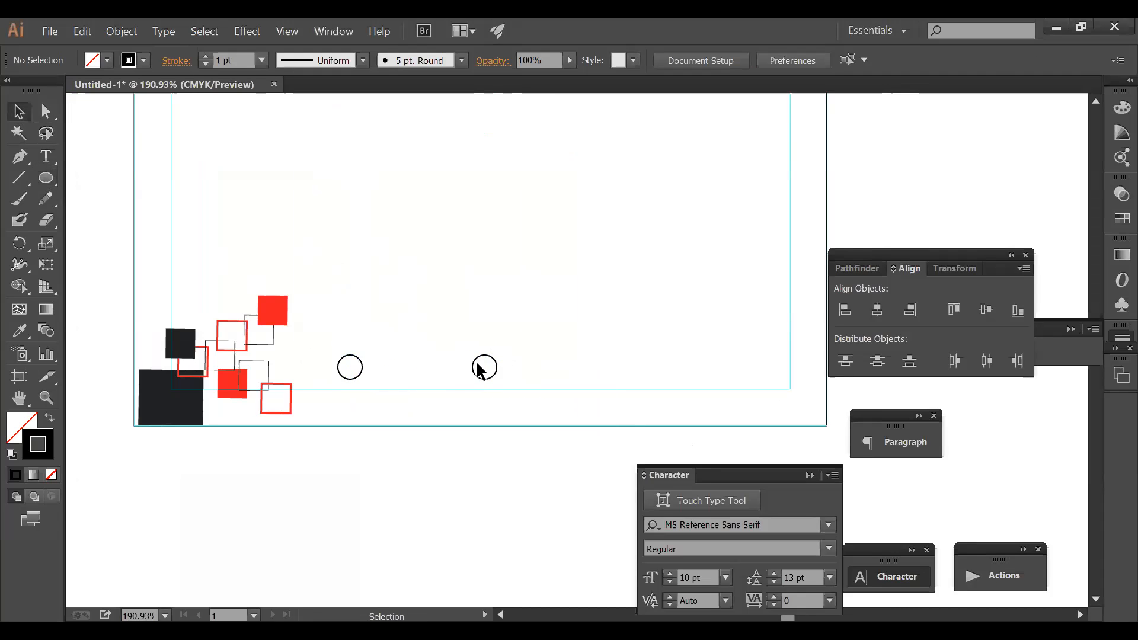
{"action": "left_click", "coordinate": [497, 360]}
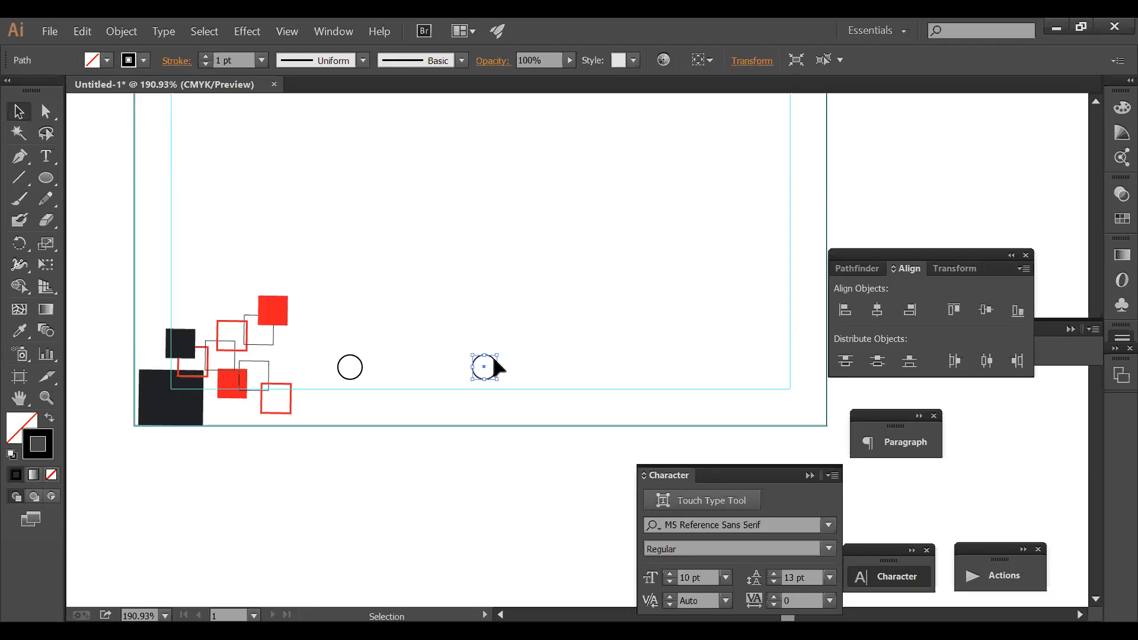
{"action": "left_click_drag", "start_coordinate": [494, 358], "coordinate": [610, 358]}
{"action": "left_click", "coordinate": [636, 279], "text": "ctrl"}
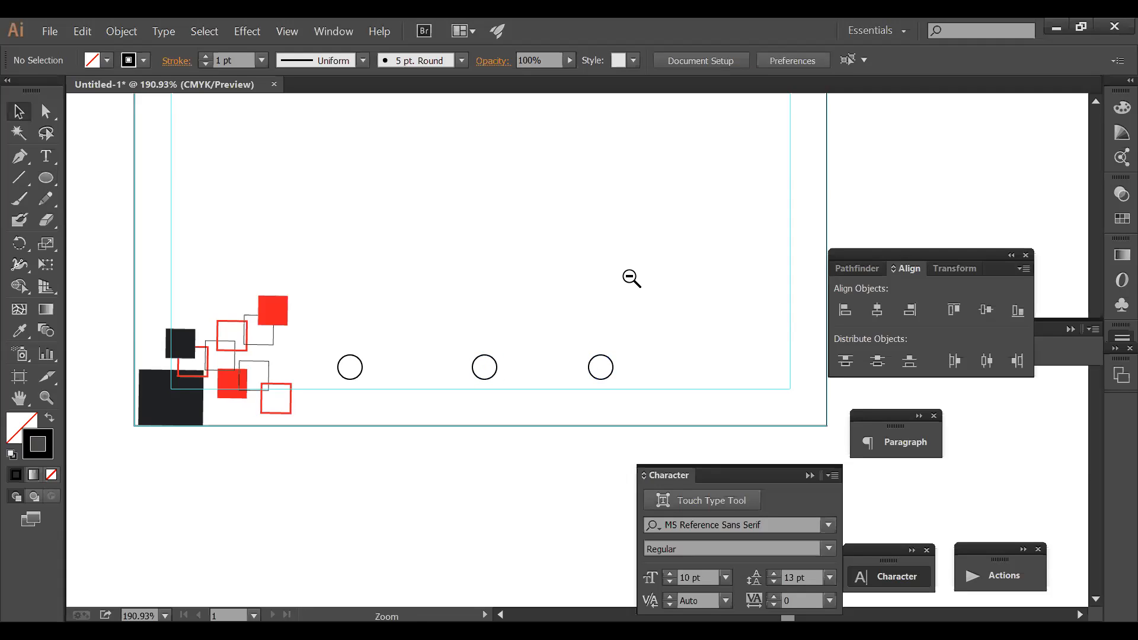
- Left-align the lower-left corner squares, including the big black one
{"action": "left_click_drag", "start_coordinate": [143, 382], "coordinate": [142, 380]}
{"action": "left_click_drag", "start_coordinate": [222, 462], "coordinate": [127, 360]}
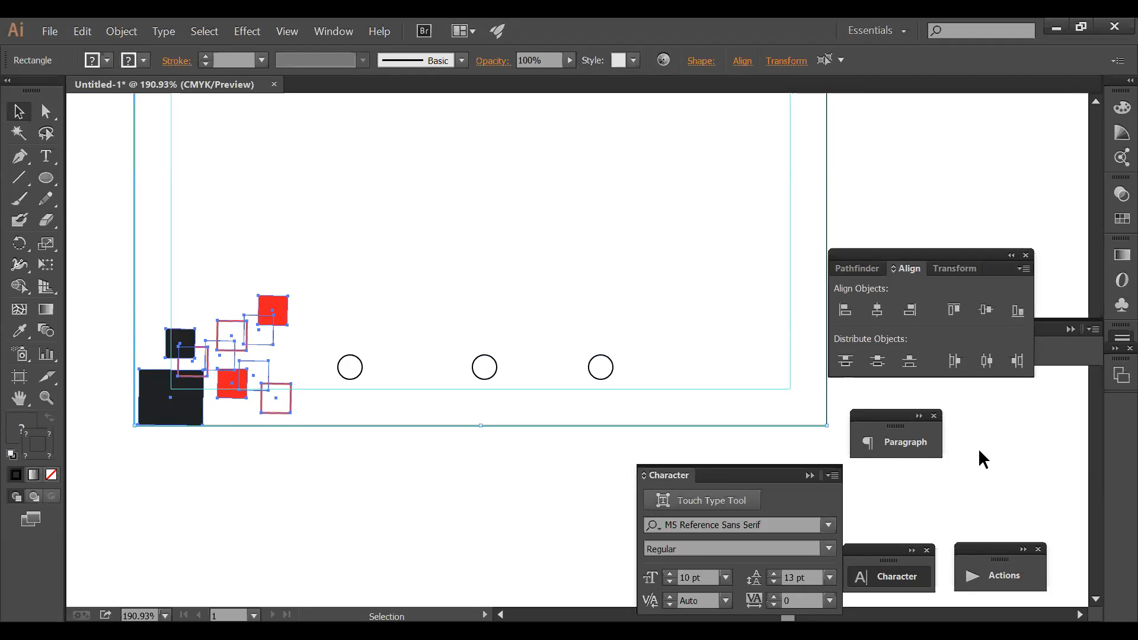
{"action": "left_click", "coordinate": [845, 309]}
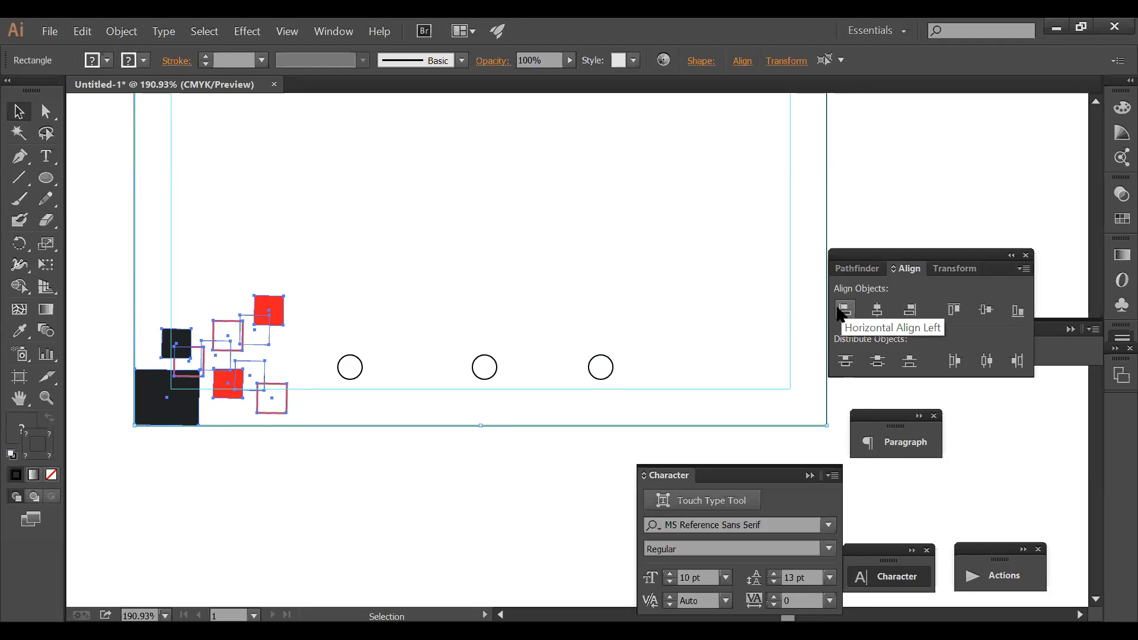
{"action": "left_click", "coordinate": [381, 448]}
- Even out the spacing between the three circles and review the whole page
{"action": "left_click_drag", "start_coordinate": [613, 368], "coordinate": [645, 367]}
{"action": "left_click_drag", "start_coordinate": [517, 363], "coordinate": [521, 362]}
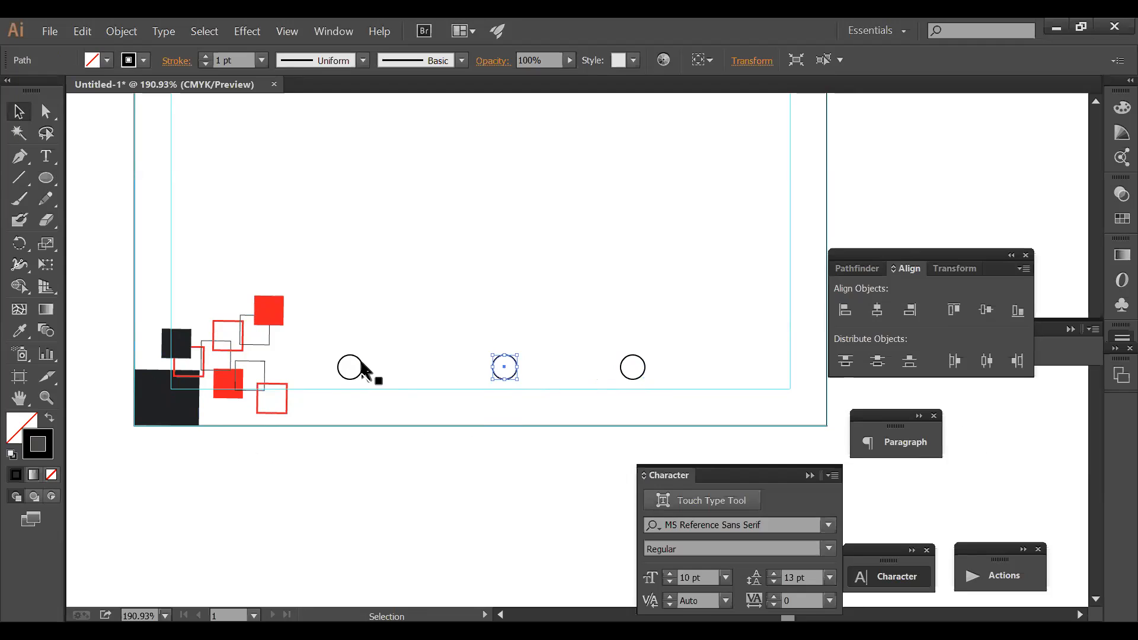
{"action": "left_click", "coordinate": [566, 208], "text": "ctrl+alt"}
{"action": "left_click", "coordinate": [567, 206], "text": "ctrl+alt"}
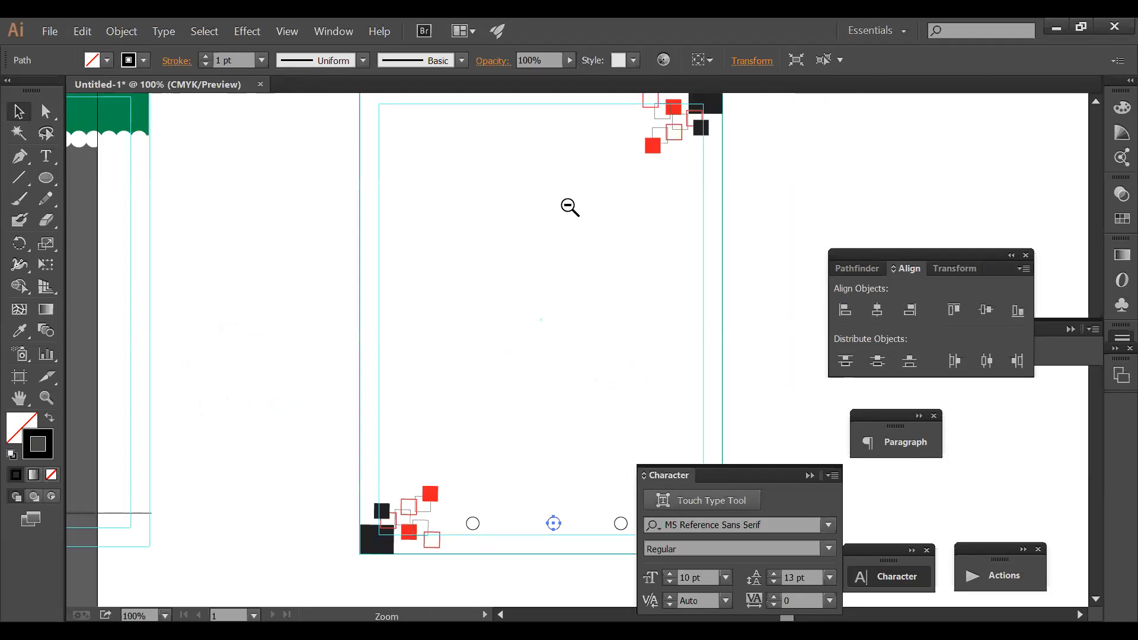
{"action": "left_click", "coordinate": [567, 205], "text": "ctrl+alt"}
{"action": "left_click", "coordinate": [568, 206], "text": "ctrl+alt"}
{"action": "left_click_drag", "start_coordinate": [529, 333], "coordinate": [493, 206]}
{"action": "left_click_drag", "start_coordinate": [407, 183], "coordinate": [783, 386]}
{"action": "mouse_move", "coordinate": [672, 289]}
{"action": "left_mouse_down"}
{"action": "mouse_move", "coordinate": [691, 366]}
{"action": "mouse_move", "coordinate": [658, 305]}
{"action": "mouse_move", "coordinate": [678, 299]}
{"action": "left_mouse_up"}
{"action": "left_click", "coordinate": [657, 363], "text": "ctrl+alt"}
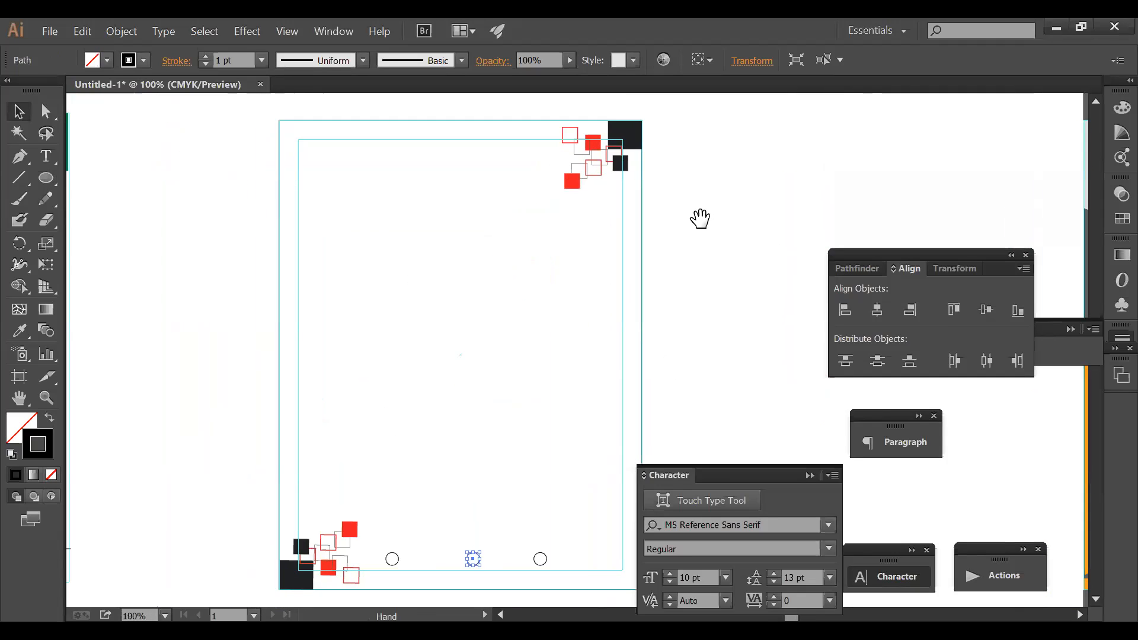
{"action": "left_click_drag", "start_coordinate": [700, 218], "coordinate": [702, 248]}
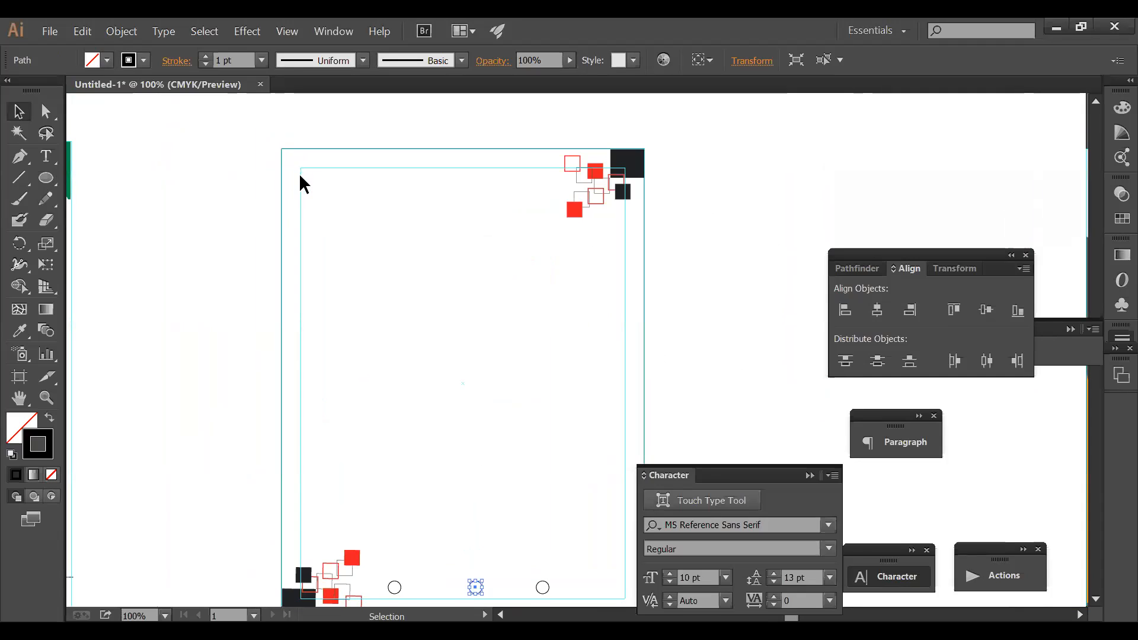
{"action": "left_click", "coordinate": [46, 180]}
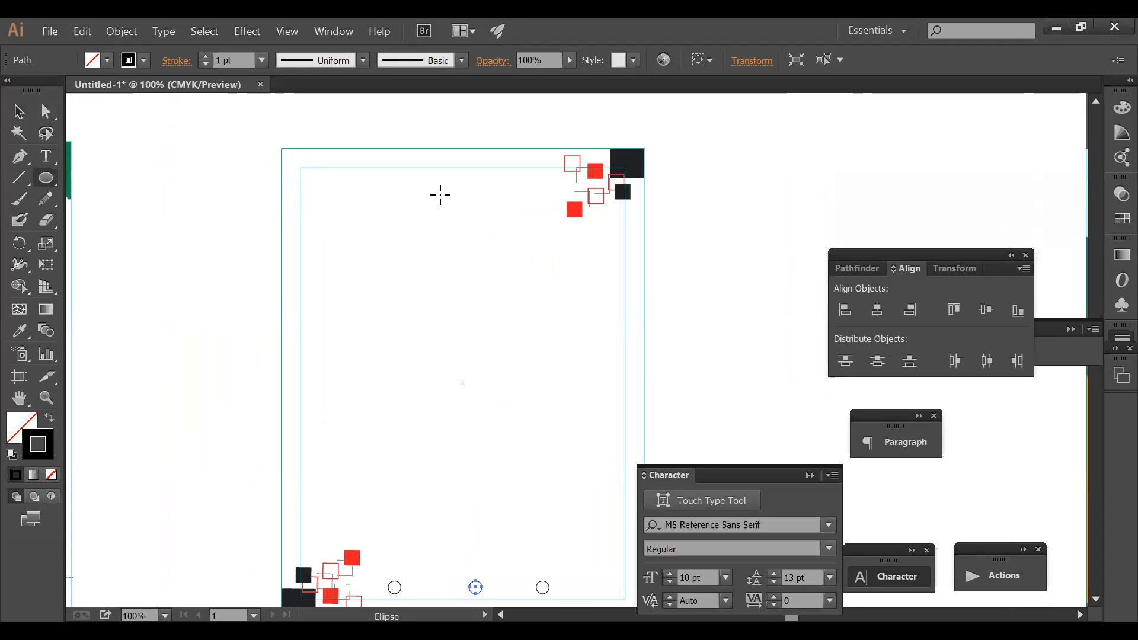
- Draw a circle for a logo mark on empty canvas beside the page
{"action": "key", "text": "ctrl+space"}
{"action": "left_click_drag", "start_coordinate": [642, 165], "coordinate": [894, 249]}
{"action": "left_click_drag", "start_coordinate": [505, 201], "coordinate": [589, 283]}
{"action": "left_click", "coordinate": [282, 192], "text": "ctrl"}
- Draw a trial zigzag path across the circle with the Pen tool, then delete it
{"action": "left_click", "coordinate": [19, 156]}
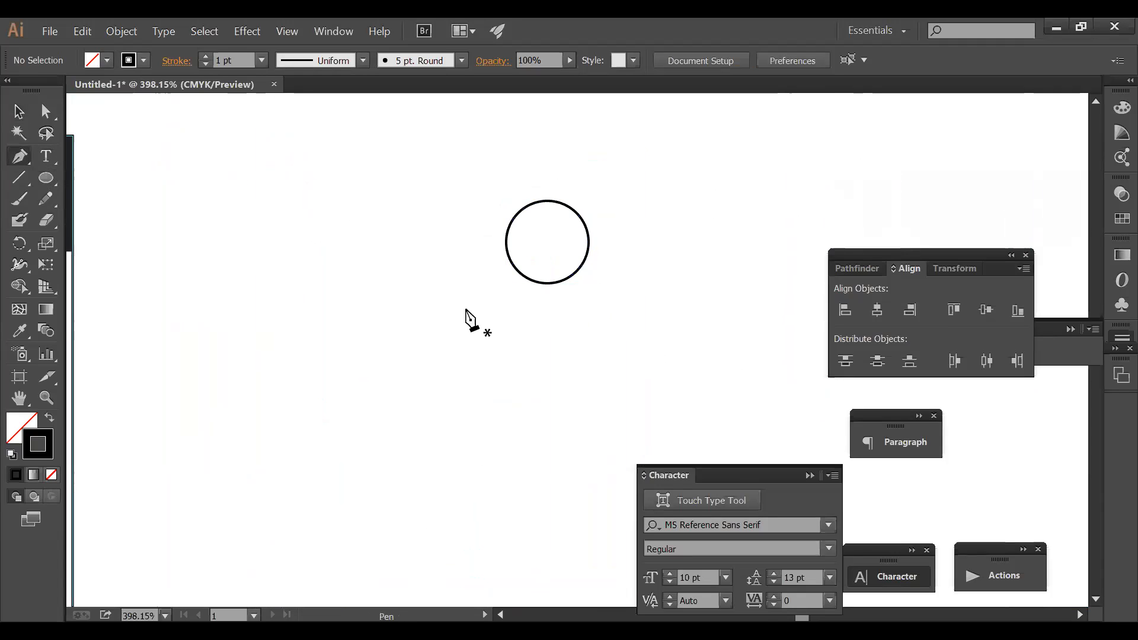
{"action": "left_click", "coordinate": [493, 261]}
{"action": "left_click", "coordinate": [532, 219]}
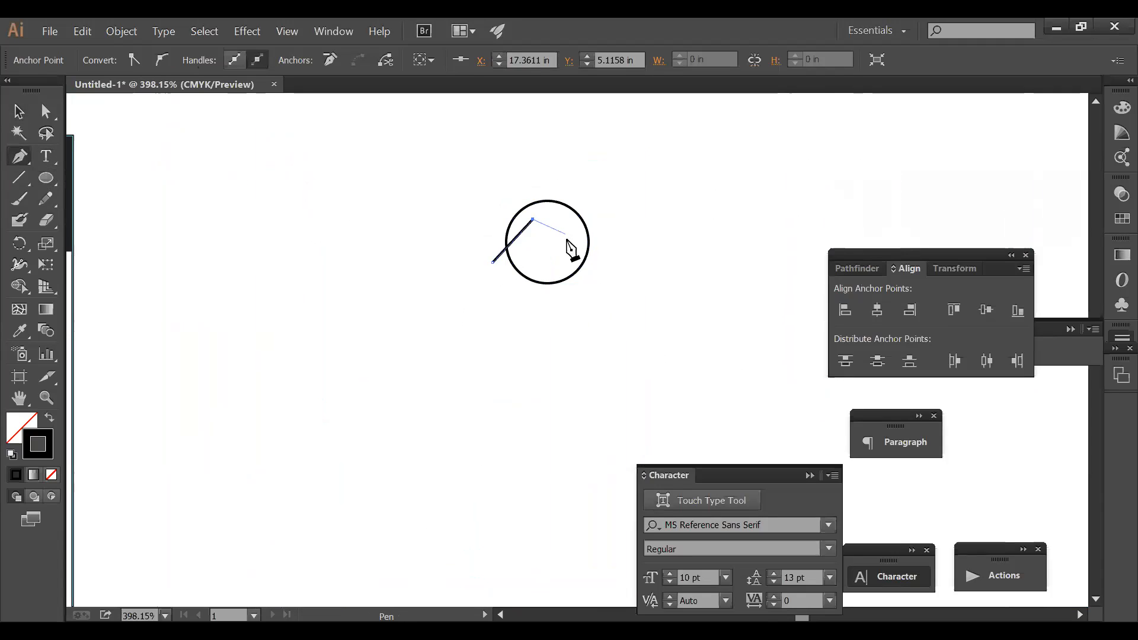
{"action": "left_click", "coordinate": [551, 249]}
{"action": "left_click", "coordinate": [586, 199]}
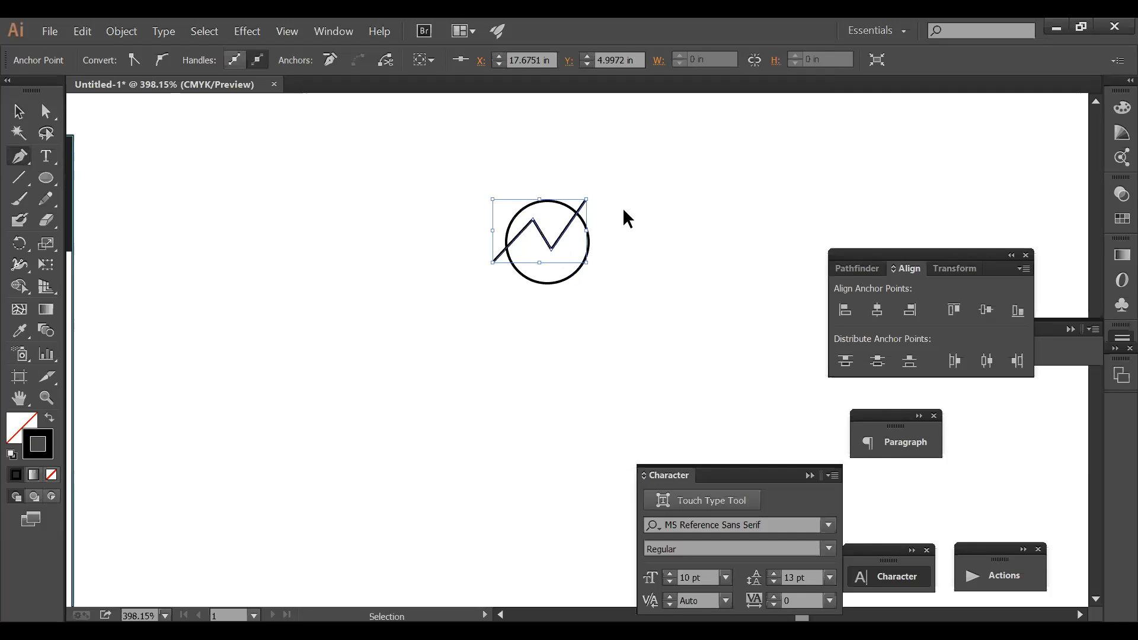
{"action": "left_click", "coordinate": [45, 111]}
{"action": "left_click", "coordinate": [292, 203]}
{"action": "mouse_move", "coordinate": [532, 219]}
{"action": "left_mouse_down"}
{"action": "mouse_move", "coordinate": [515, 216]}
{"action": "mouse_move", "coordinate": [525, 221]}
{"action": "left_mouse_up"}
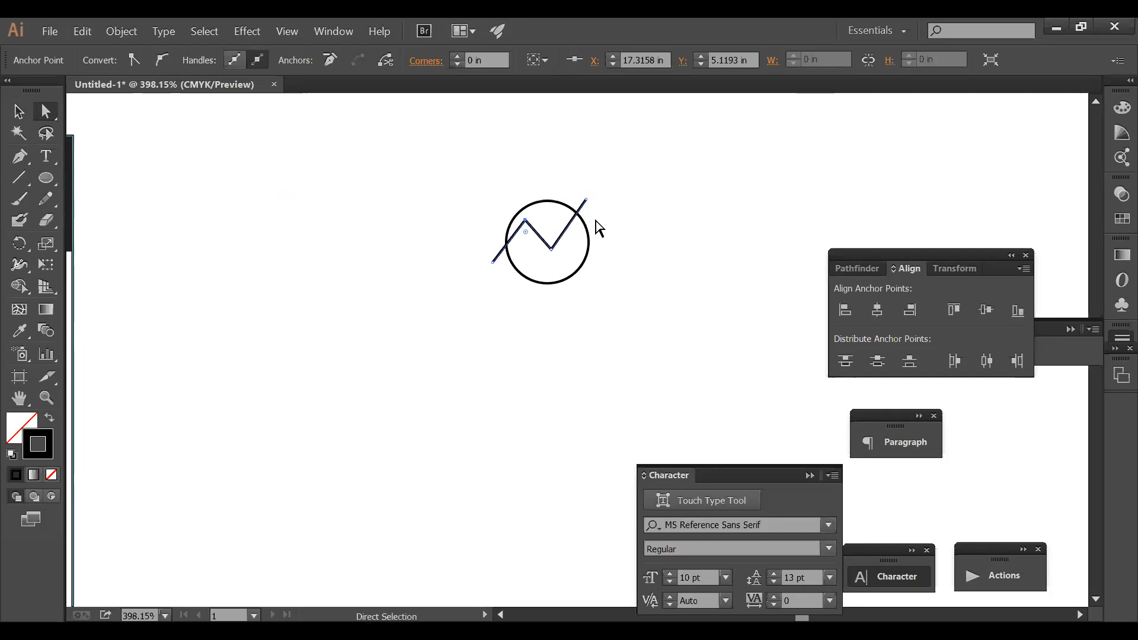
{"action": "key", "text": "Delete"}
{"action": "key", "text": "Delete"}
- Draw a new zigzag path through the circle extending past its right side
{"action": "left_click", "coordinate": [20, 156]}
{"action": "left_click", "coordinate": [502, 276]}
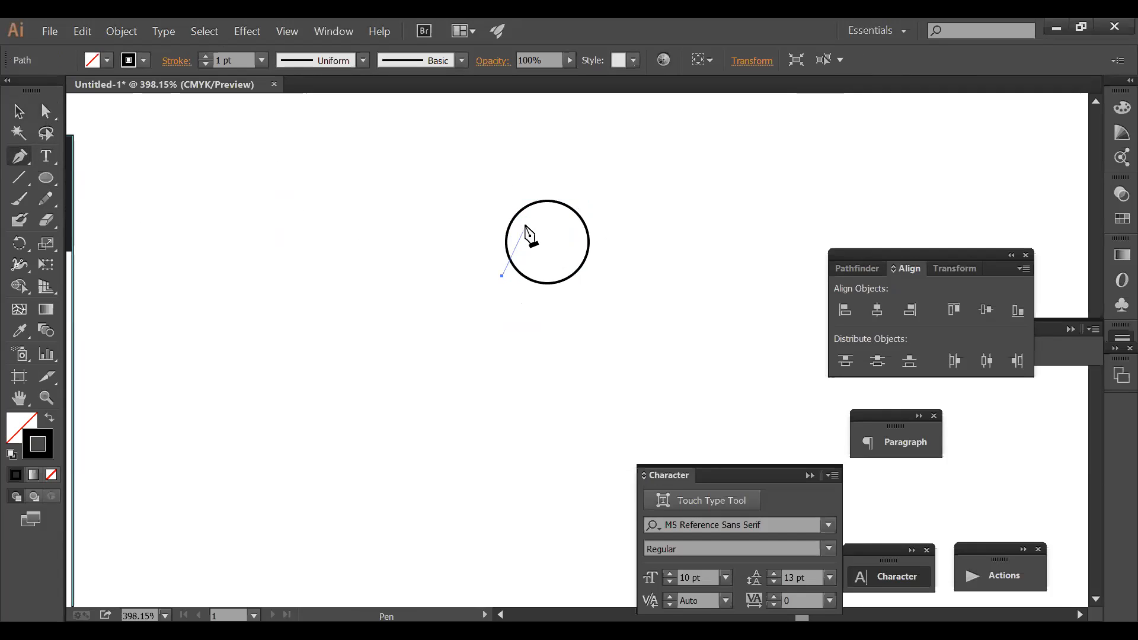
{"action": "left_click", "coordinate": [523, 223]}
{"action": "left_click", "coordinate": [548, 241]}
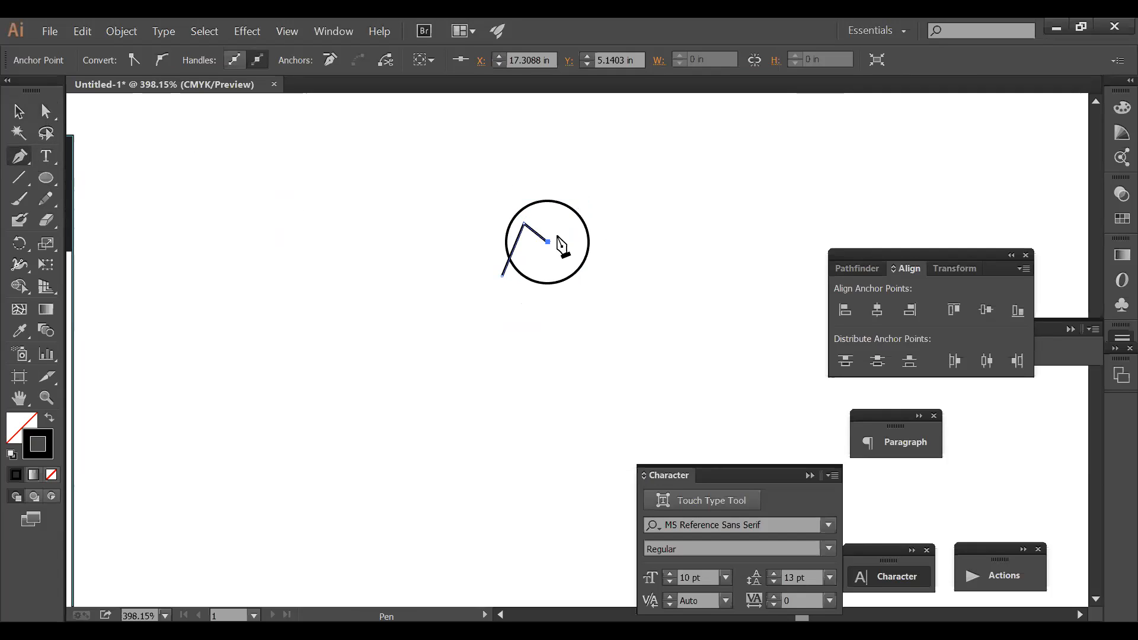
{"action": "left_click", "coordinate": [556, 219]}
{"action": "left_click", "coordinate": [605, 233]}
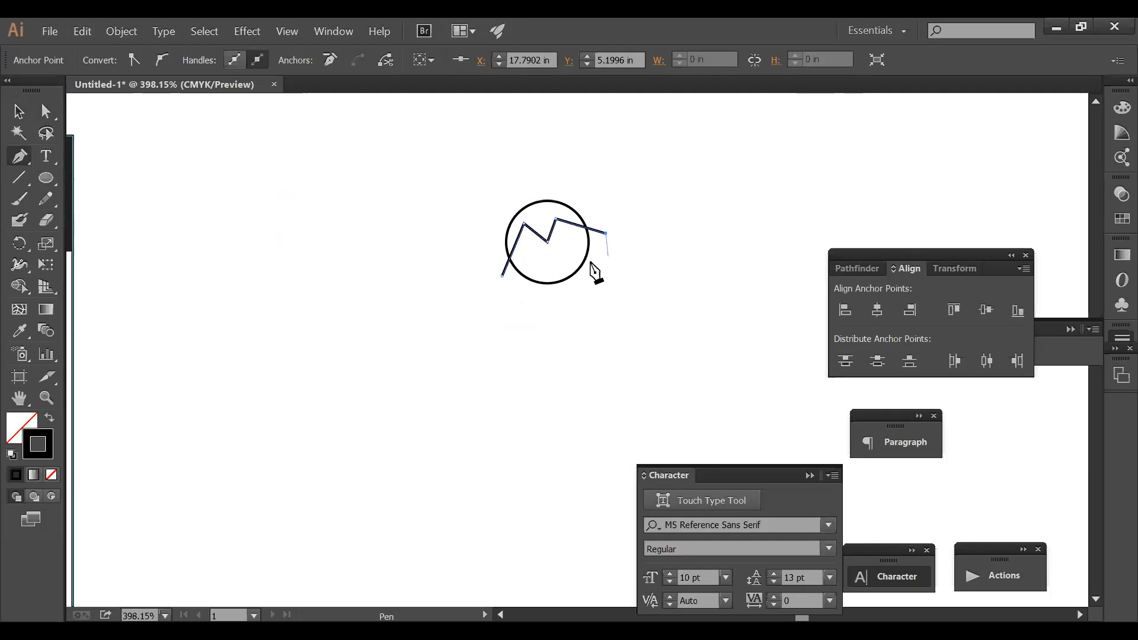
{"action": "left_click", "coordinate": [46, 111]}
{"action": "left_click", "coordinate": [233, 190]}
- Drag the zigzag's anchors to lower its peaks and middle valley into a mountain shape
{"action": "left_click_drag", "start_coordinate": [458, 173], "coordinate": [782, 333]}
{"action": "left_click_drag", "start_coordinate": [372, 244], "coordinate": [372, 230]}
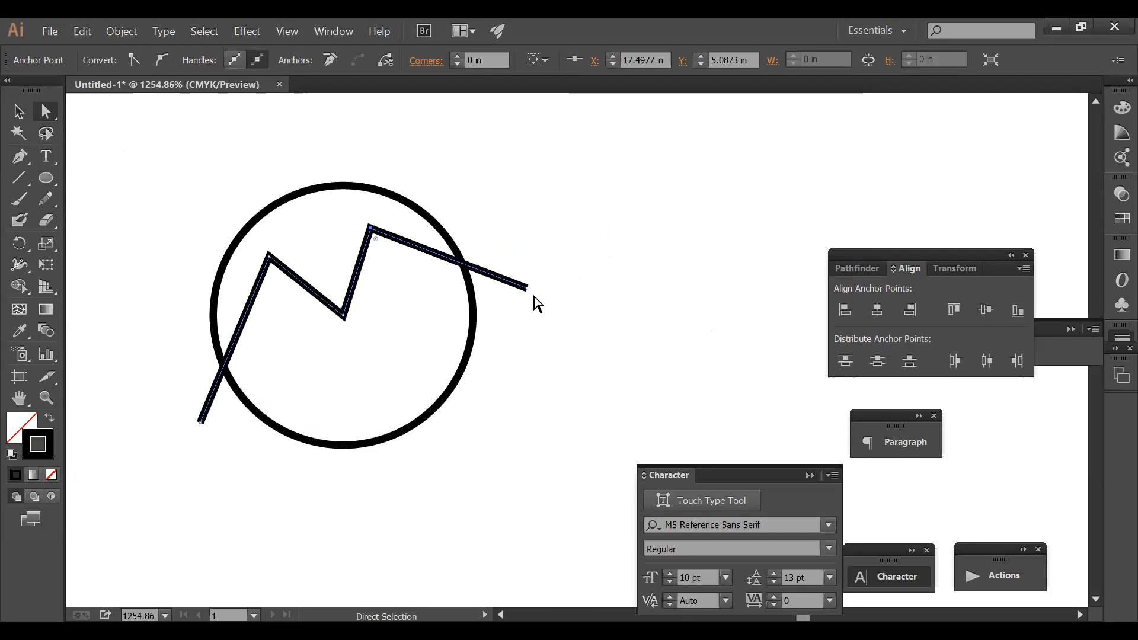
{"action": "left_click_drag", "start_coordinate": [528, 290], "coordinate": [340, 134]}
{"action": "left_click", "coordinate": [463, 330], "text": "ctrl+alt"}
{"action": "left_click", "coordinate": [463, 330], "text": "ctrl+alt"}
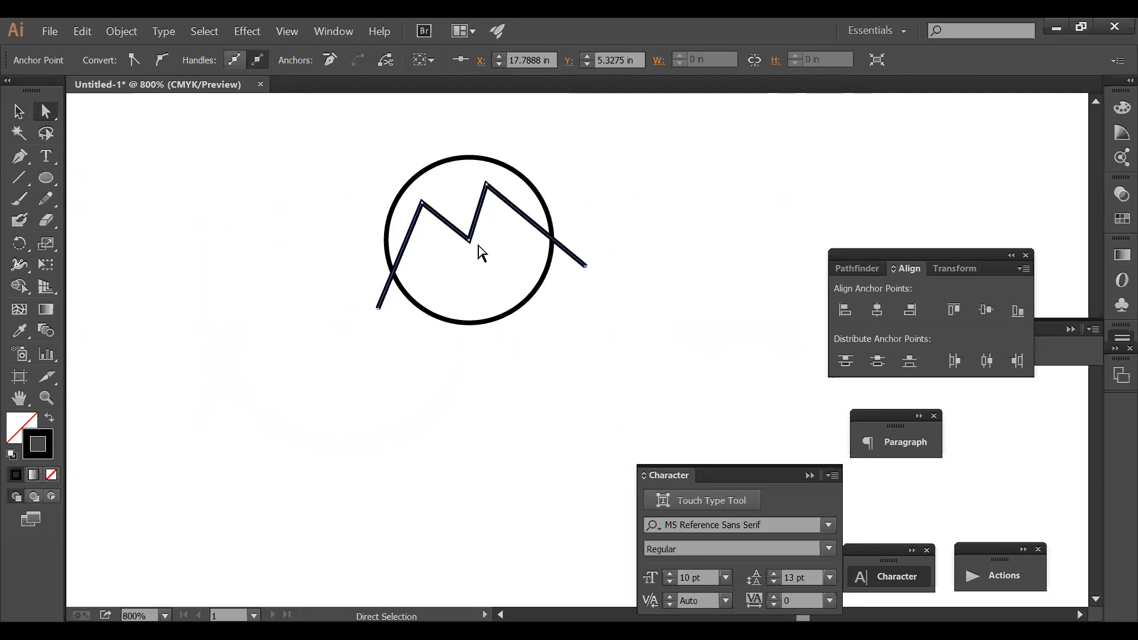
{"action": "left_click_drag", "start_coordinate": [469, 240], "coordinate": [469, 257]}
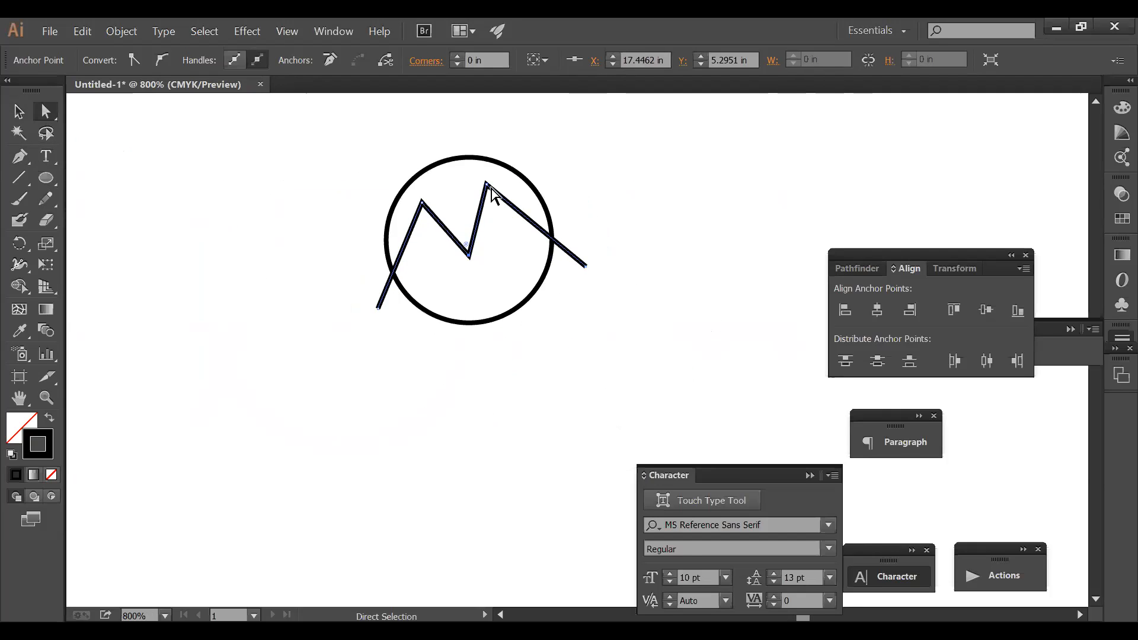
{"action": "left_click_drag", "start_coordinate": [487, 185], "coordinate": [489, 189]}
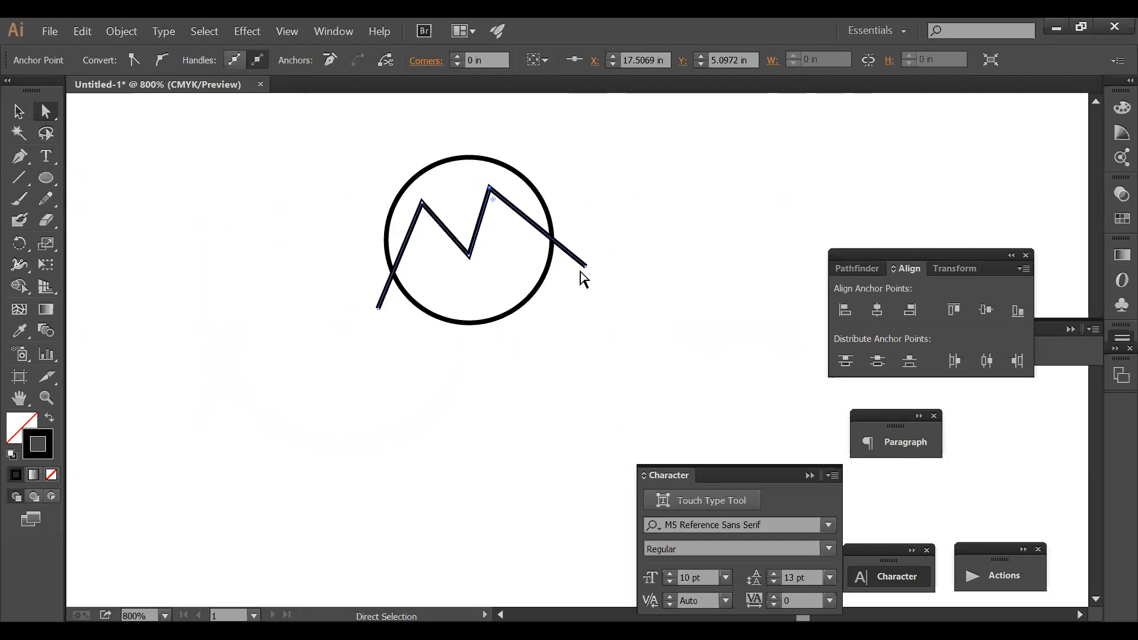
{"action": "left_click_drag", "start_coordinate": [586, 272], "coordinate": [589, 276]}
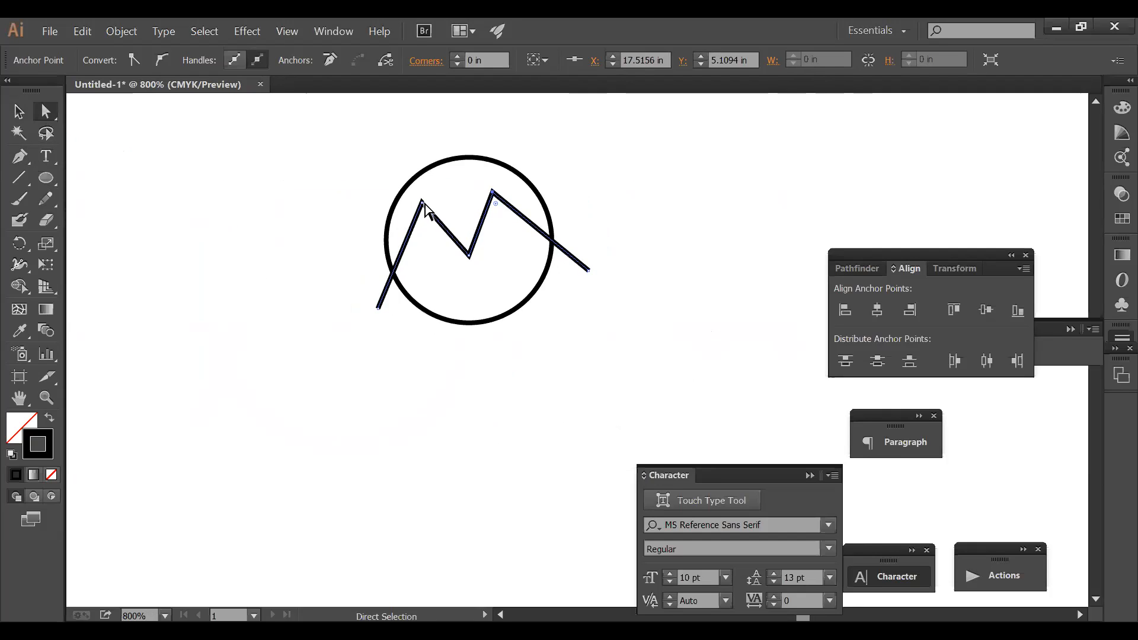
{"action": "left_click_drag", "start_coordinate": [422, 204], "coordinate": [421, 222]}
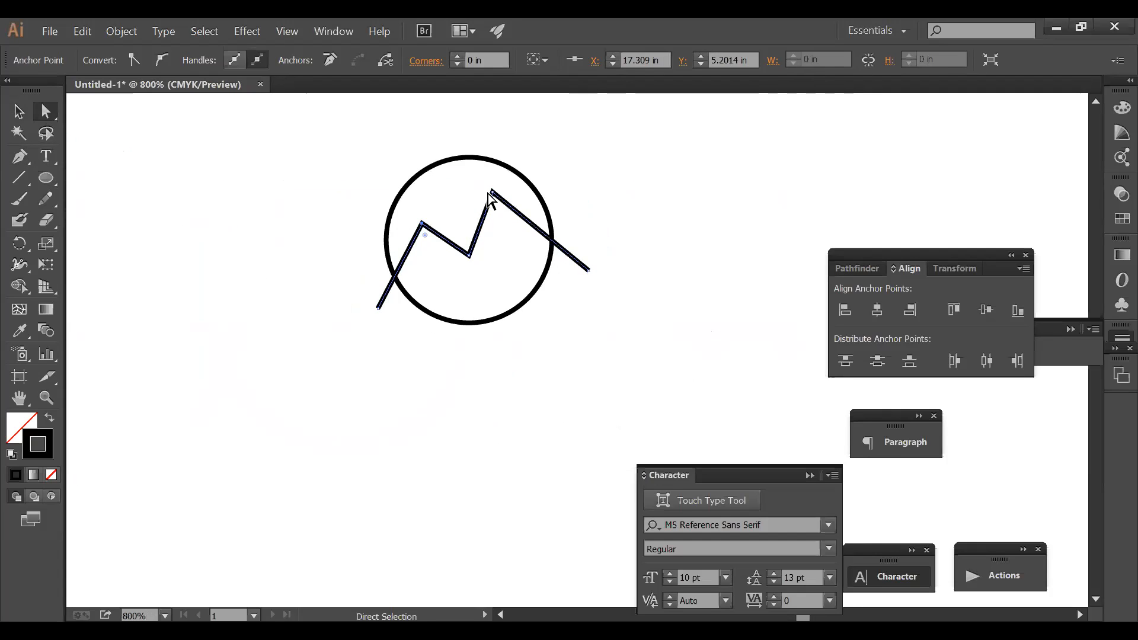
{"action": "left_click_drag", "start_coordinate": [492, 191], "coordinate": [495, 205]}
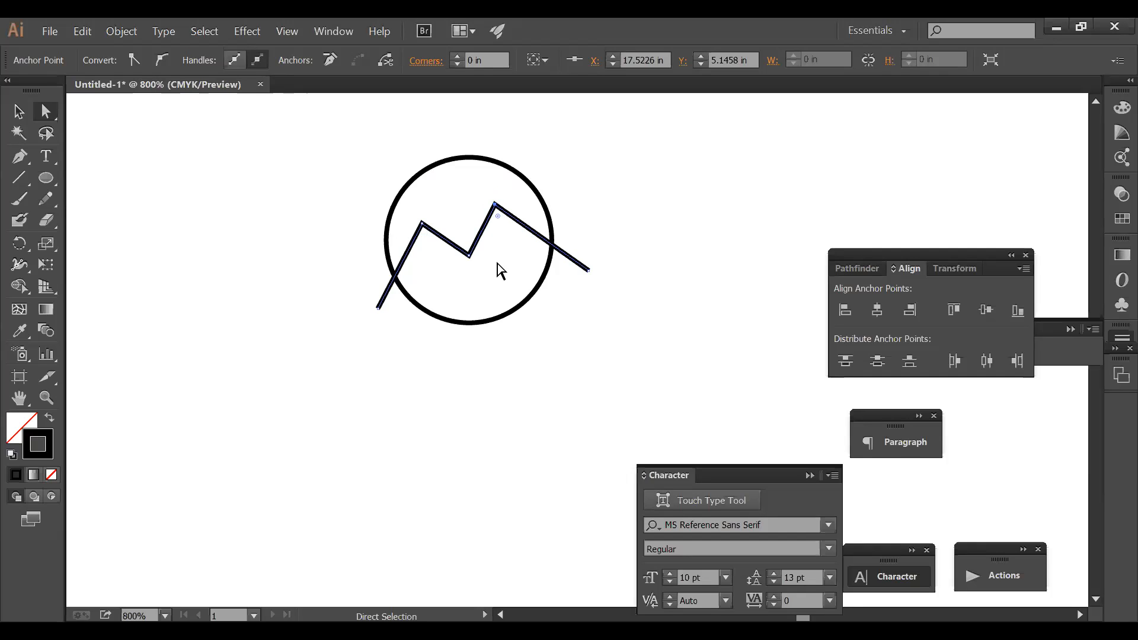
{"action": "left_click", "coordinate": [247, 256]}
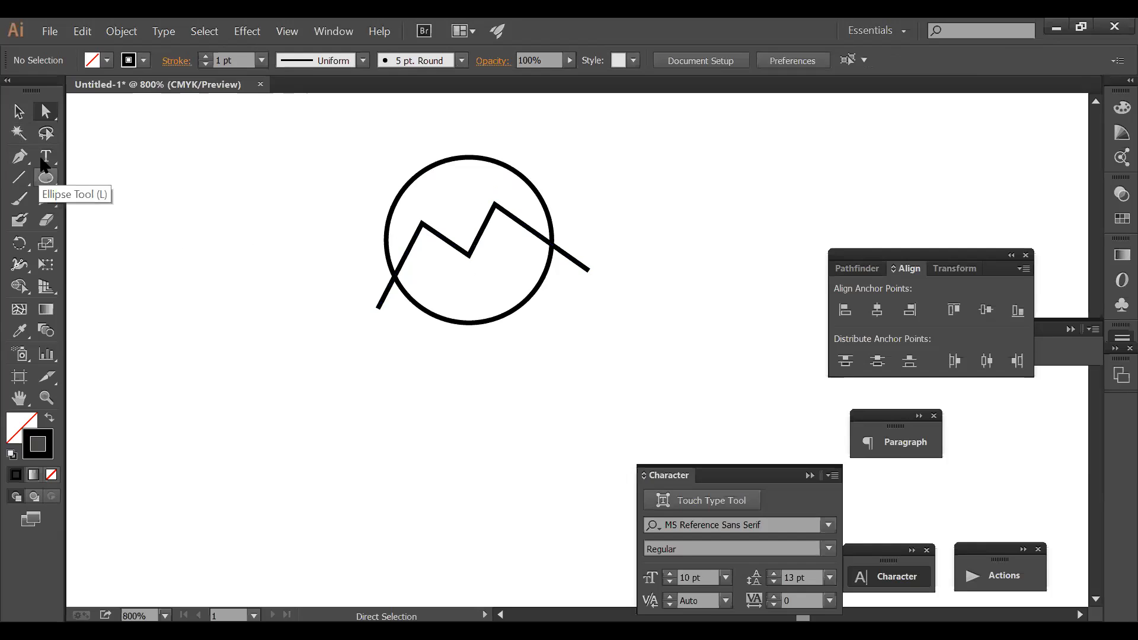
- Duplicate the zigzag just below the original and scale a smaller circle copy inside the ring
{"action": "left_click", "coordinate": [22, 115]}
{"action": "left_click_drag", "start_coordinate": [477, 244], "coordinate": [479, 259]}
{"action": "left_click_drag", "start_coordinate": [555, 312], "coordinate": [398, 153]}
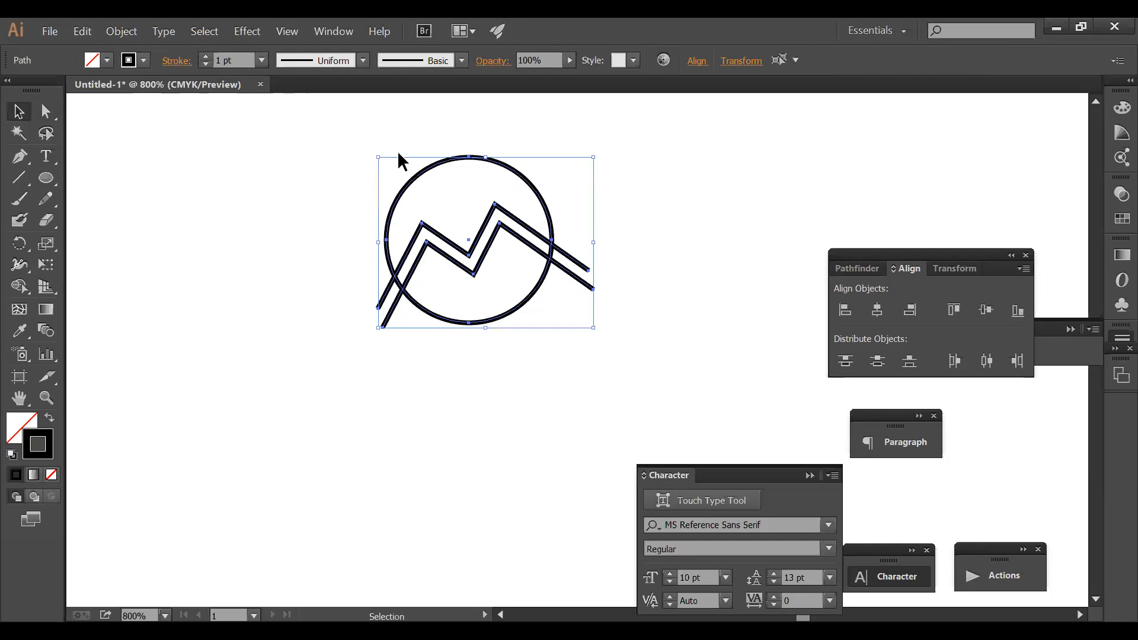
{"action": "left_click", "coordinate": [544, 332]}
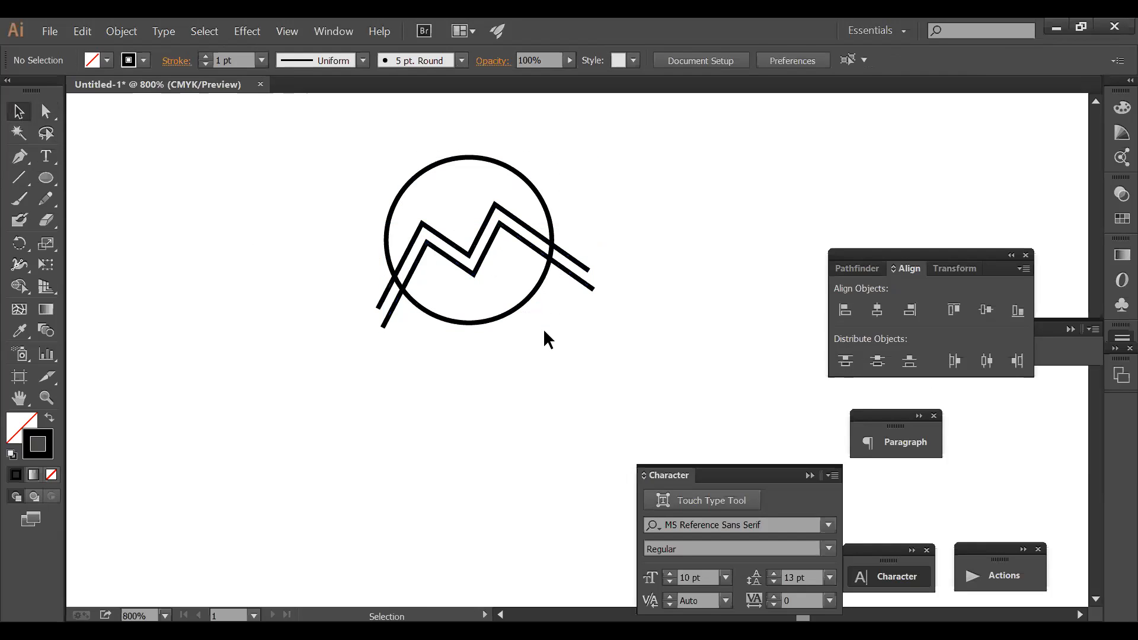
{"action": "left_click_drag", "start_coordinate": [517, 292], "coordinate": [541, 295]}
{"action": "key", "text": "a"}
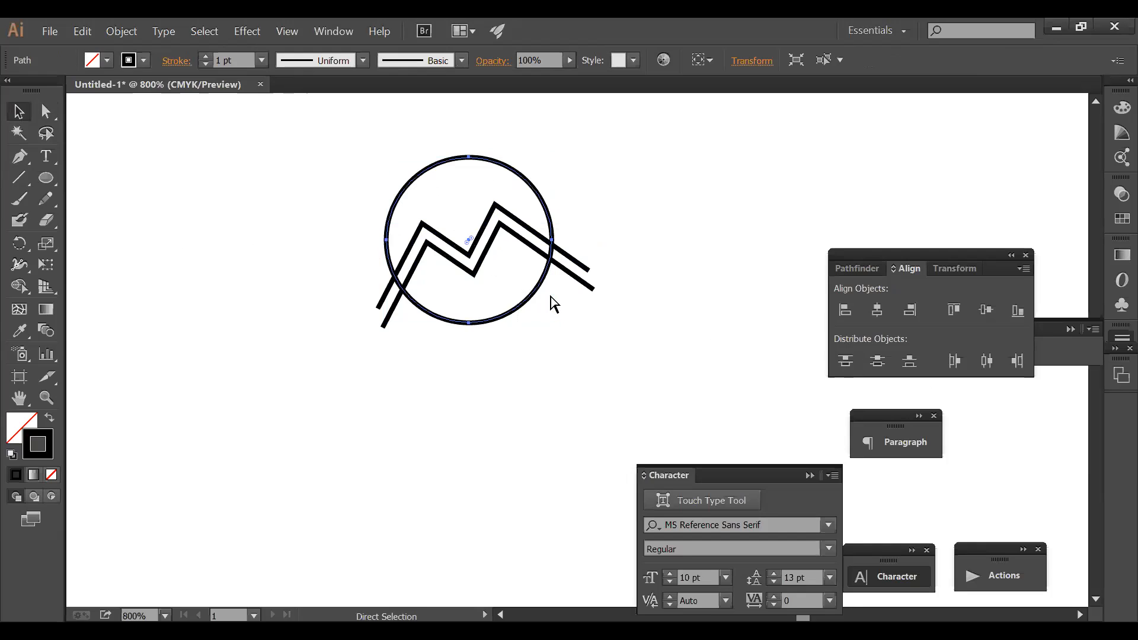
{"action": "key", "text": "v"}
{"action": "left_click_drag", "start_coordinate": [552, 324], "coordinate": [363, 127]}
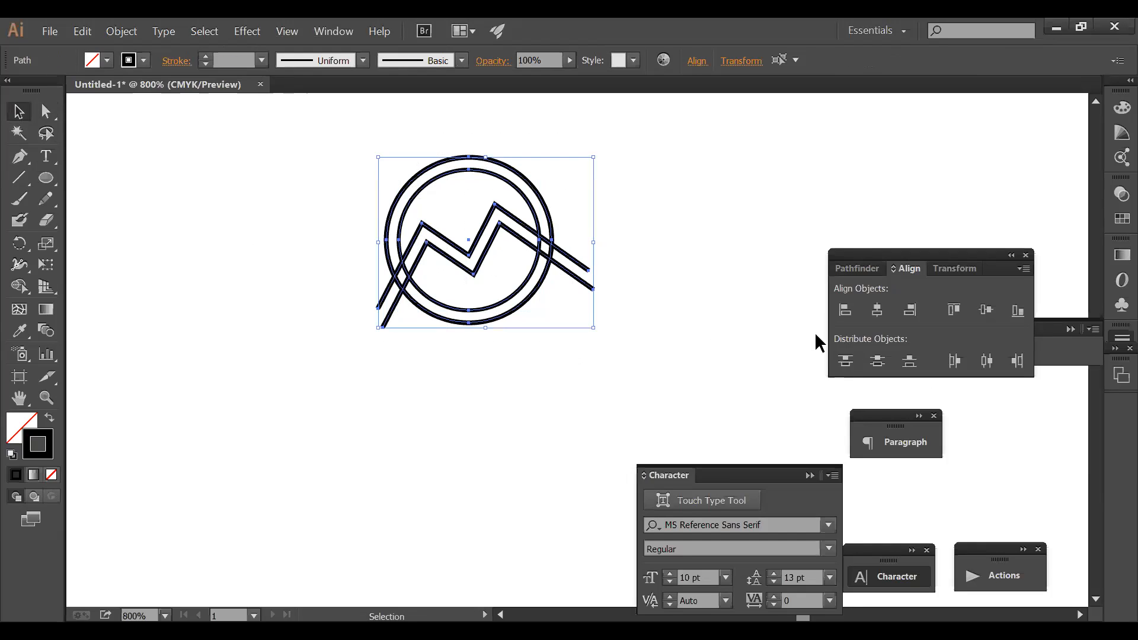
- Split the logo into separate pieces where its lines cross using Pathfinder Divide
{"action": "left_click", "coordinate": [975, 266]}
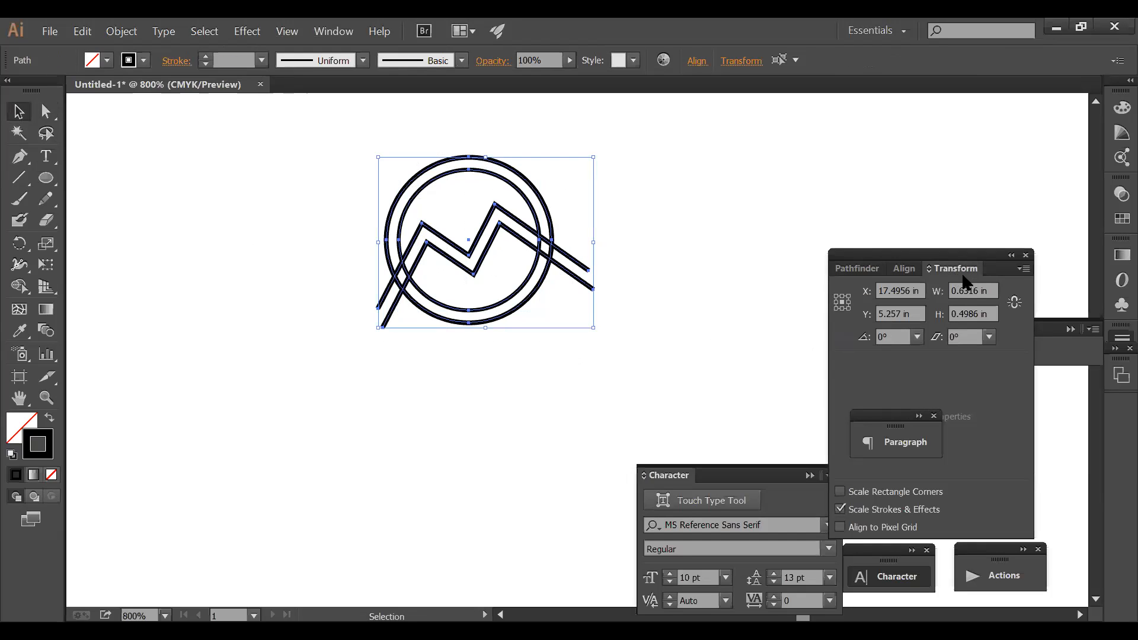
{"action": "left_click", "coordinate": [900, 273]}
{"action": "left_click", "coordinate": [859, 274]}
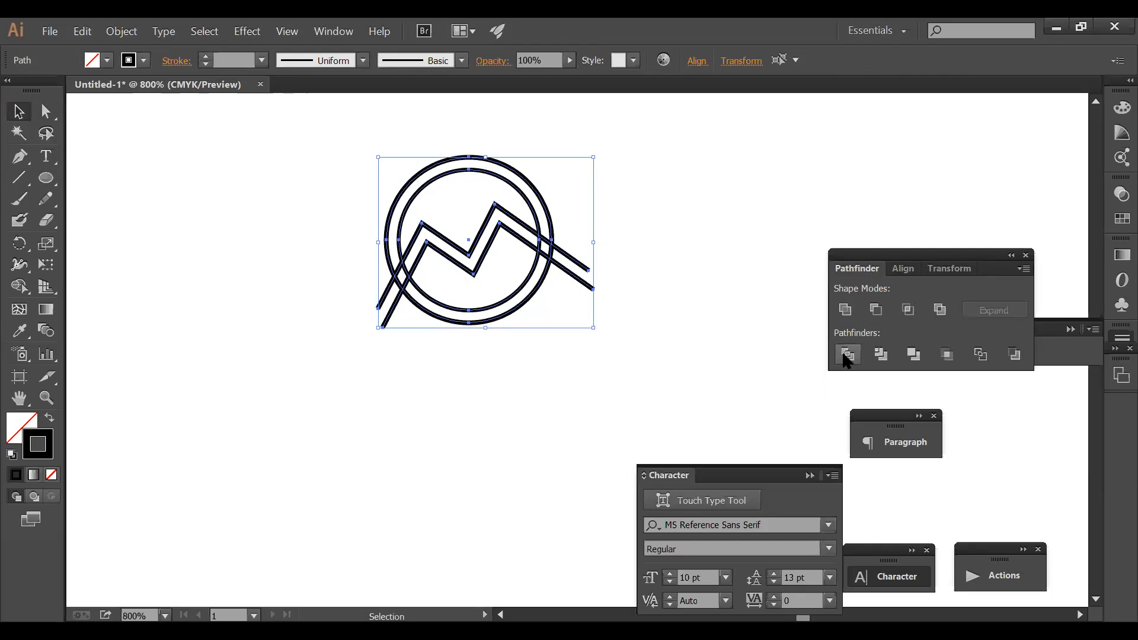
{"action": "left_click", "coordinate": [846, 354]}
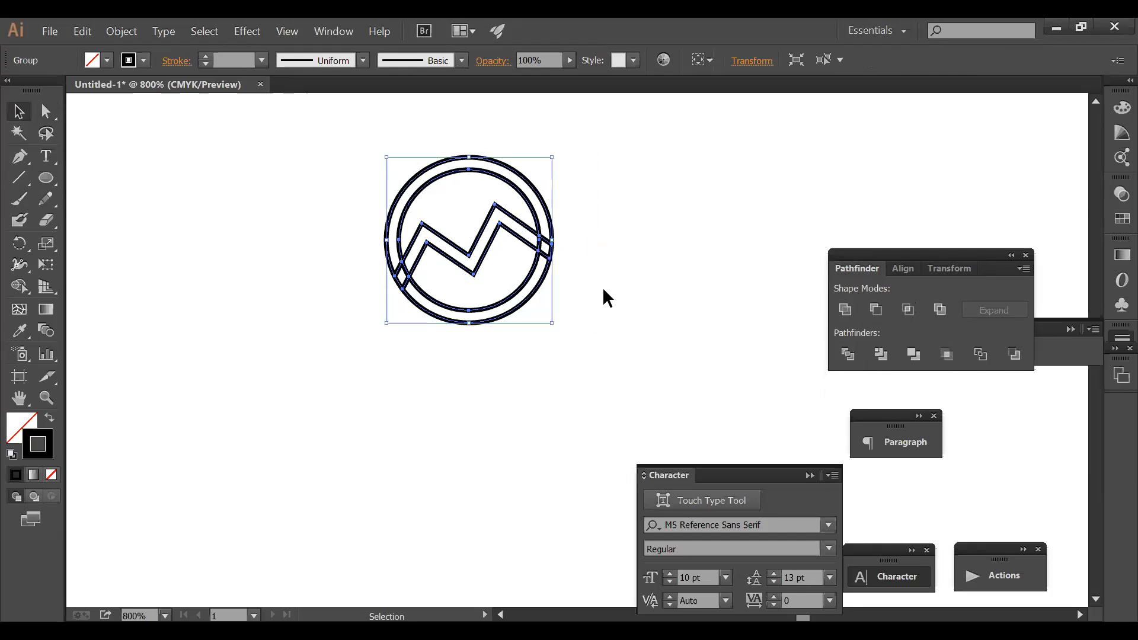
- Delete the leftover pieces at the zigzag's right end and lower left, restoring a mistakenly deleted piece
{"action": "left_click", "coordinate": [575, 342]}
{"action": "left_click", "coordinate": [551, 251]}
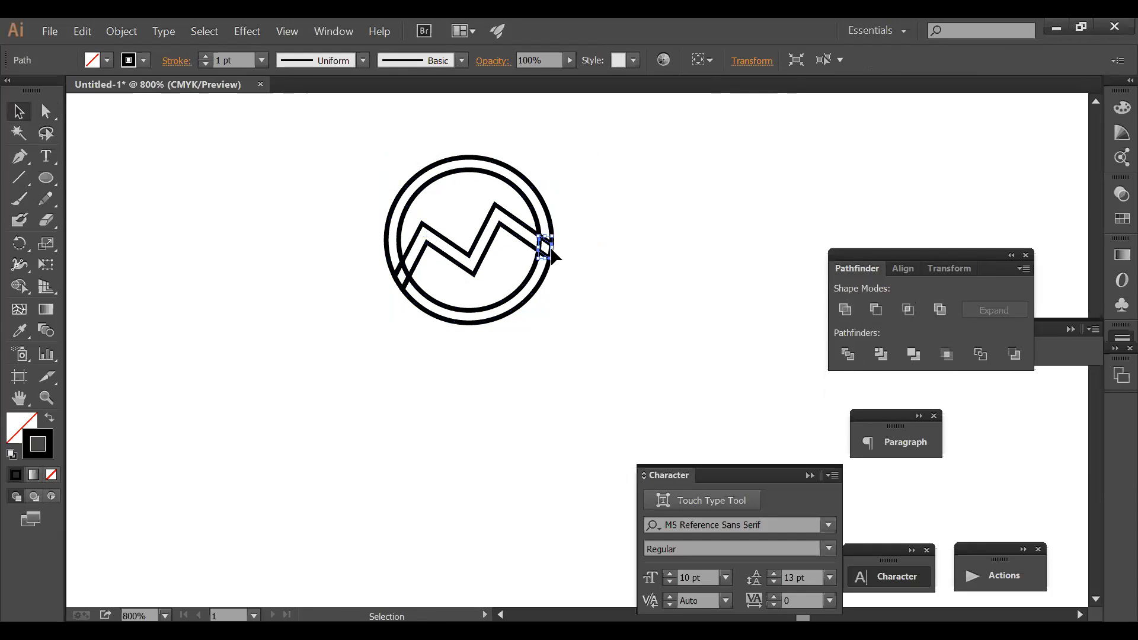
{"action": "key", "text": "Delete"}
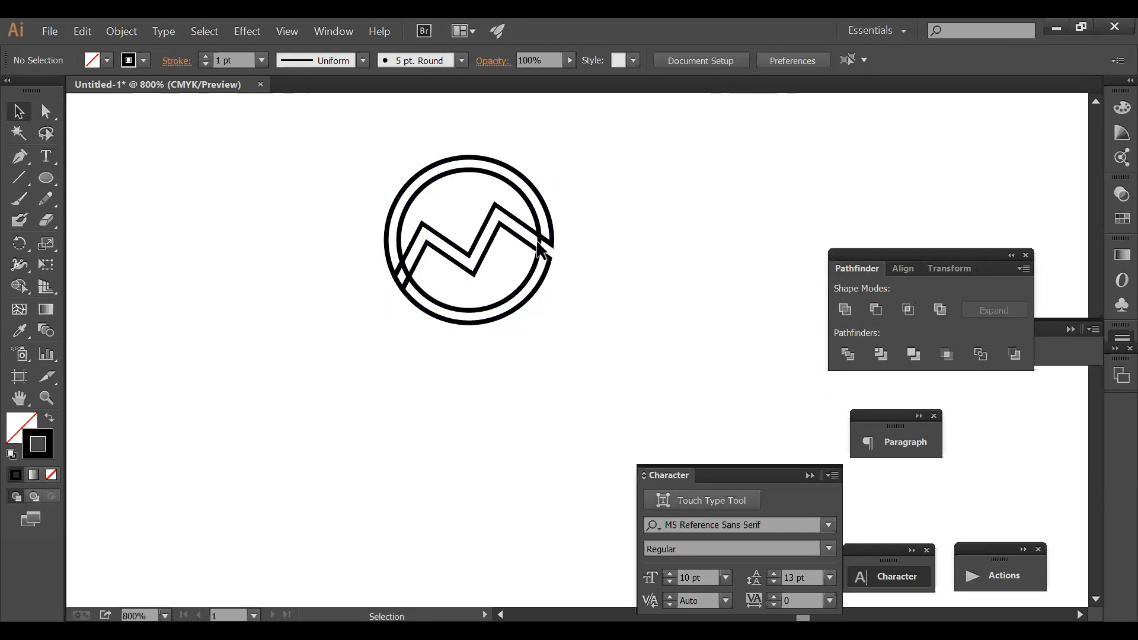
{"action": "left_click", "coordinate": [539, 244]}
{"action": "key", "text": "Delete"}
{"action": "left_click", "coordinate": [398, 284]}
{"action": "key", "text": "Delete"}
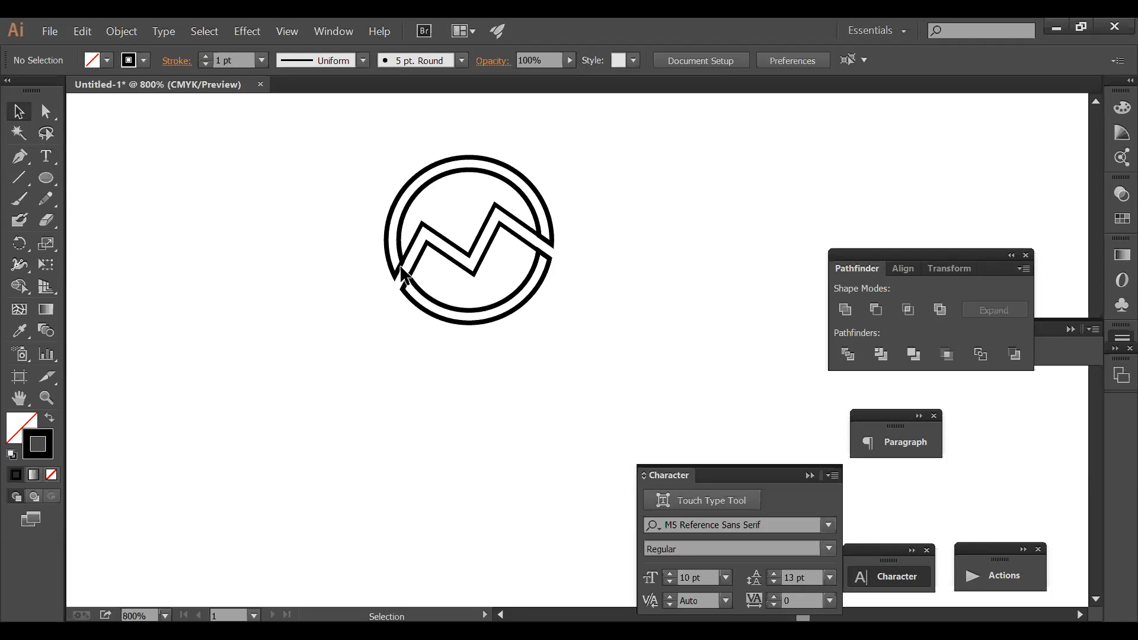
{"action": "left_click", "coordinate": [401, 269]}
{"action": "left_click", "coordinate": [411, 244]}
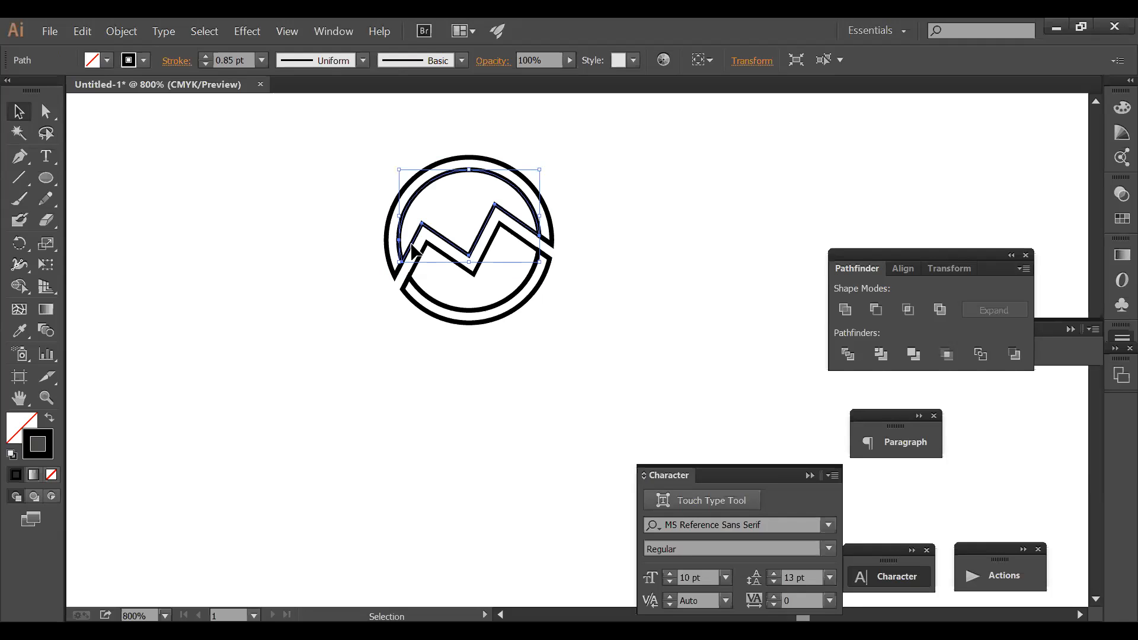
{"action": "key", "text": "Delete"}
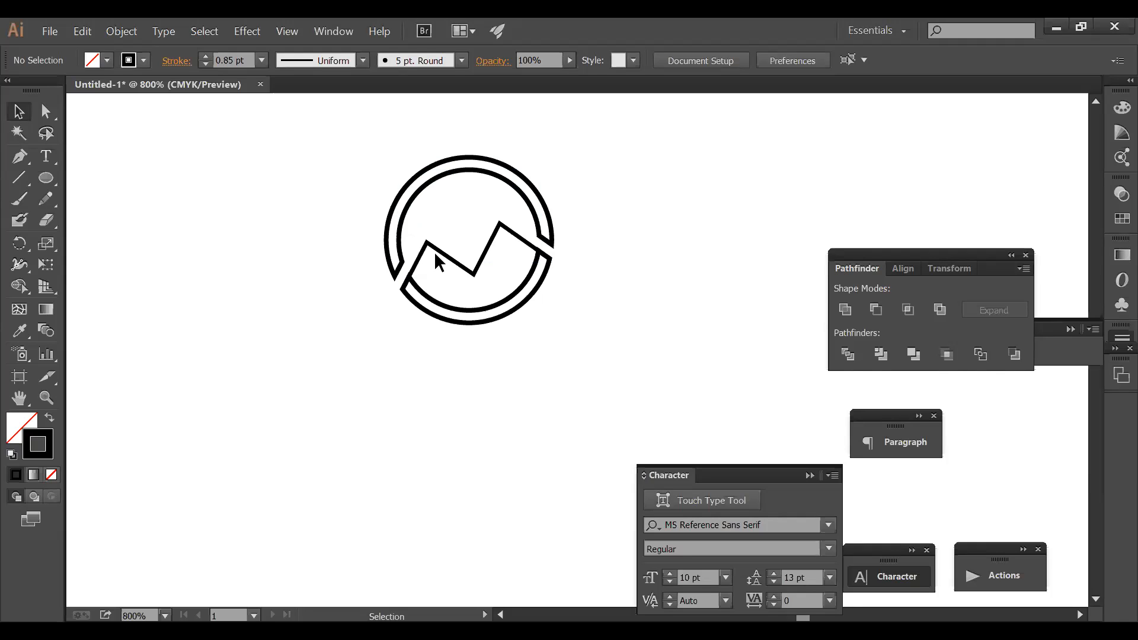
{"action": "left_click", "coordinate": [435, 250]}
{"action": "key", "text": "ctrl+z"}
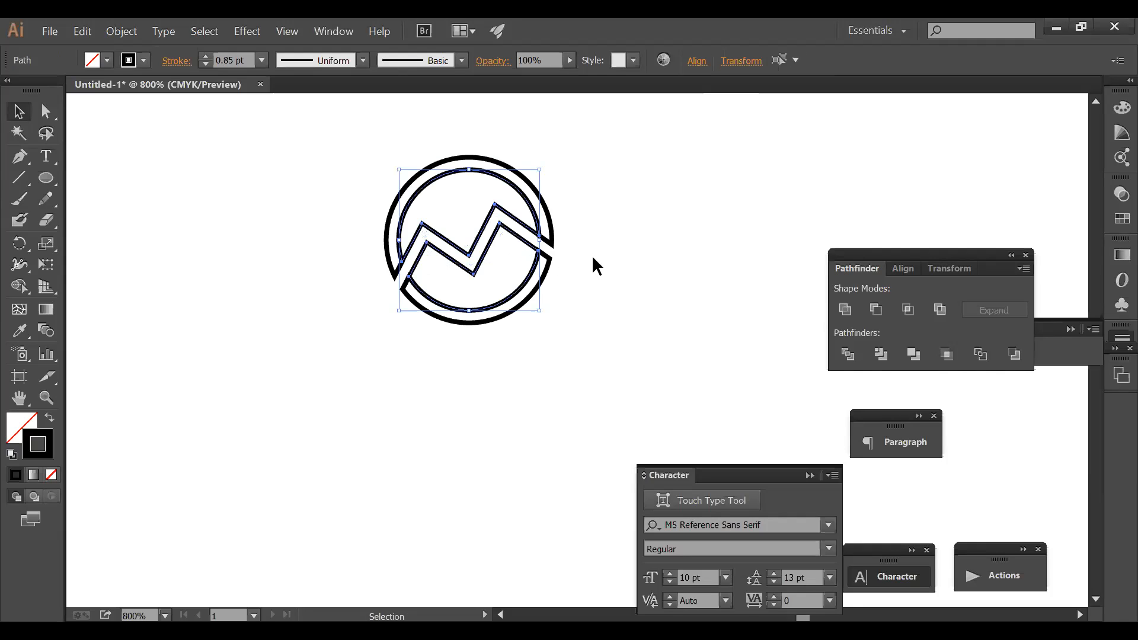
{"action": "left_click", "coordinate": [591, 255]}
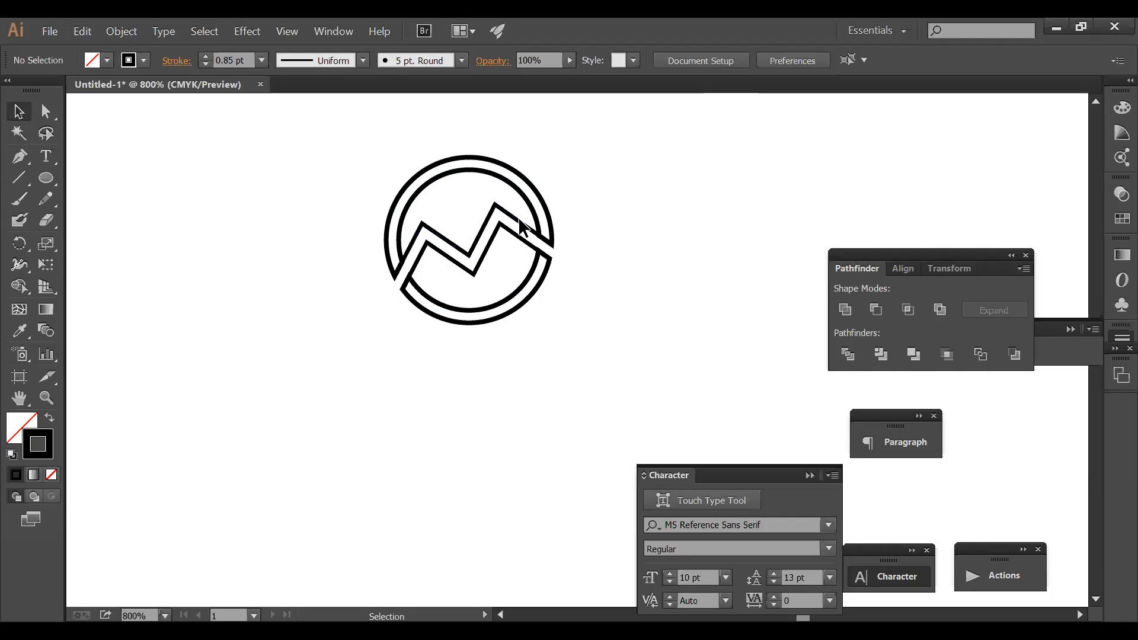
- Select the two inner zigzag-edged pieces and nudge them slightly left and down
{"action": "left_click", "coordinate": [522, 232]}
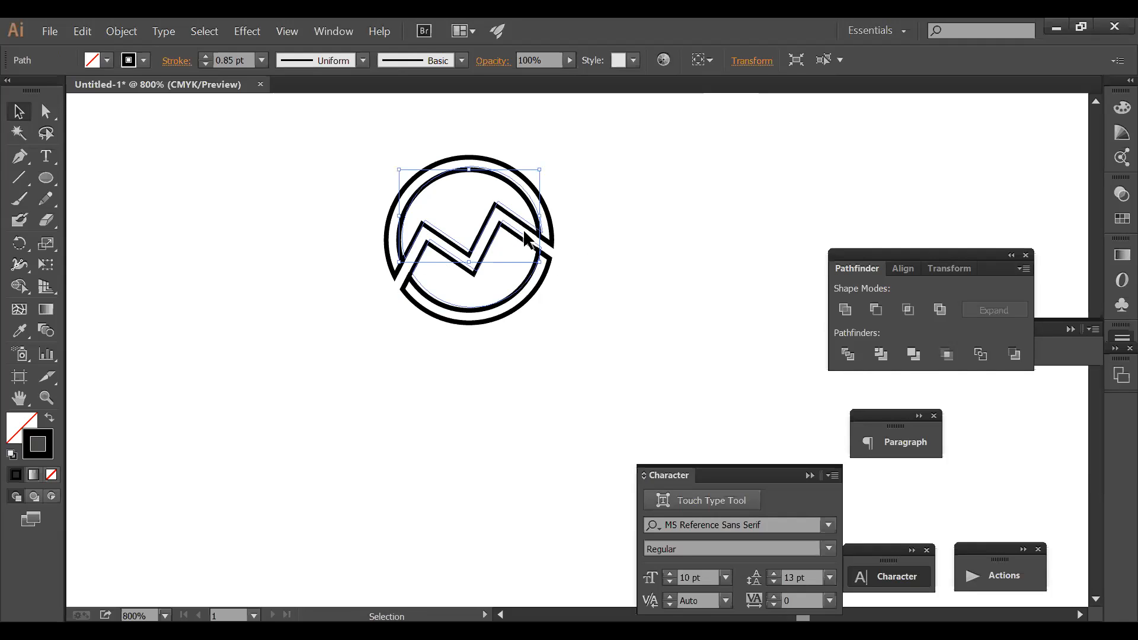
{"action": "left_click", "coordinate": [524, 236], "text": "shift"}
{"action": "left_click_drag", "start_coordinate": [522, 234], "coordinate": [518, 237]}
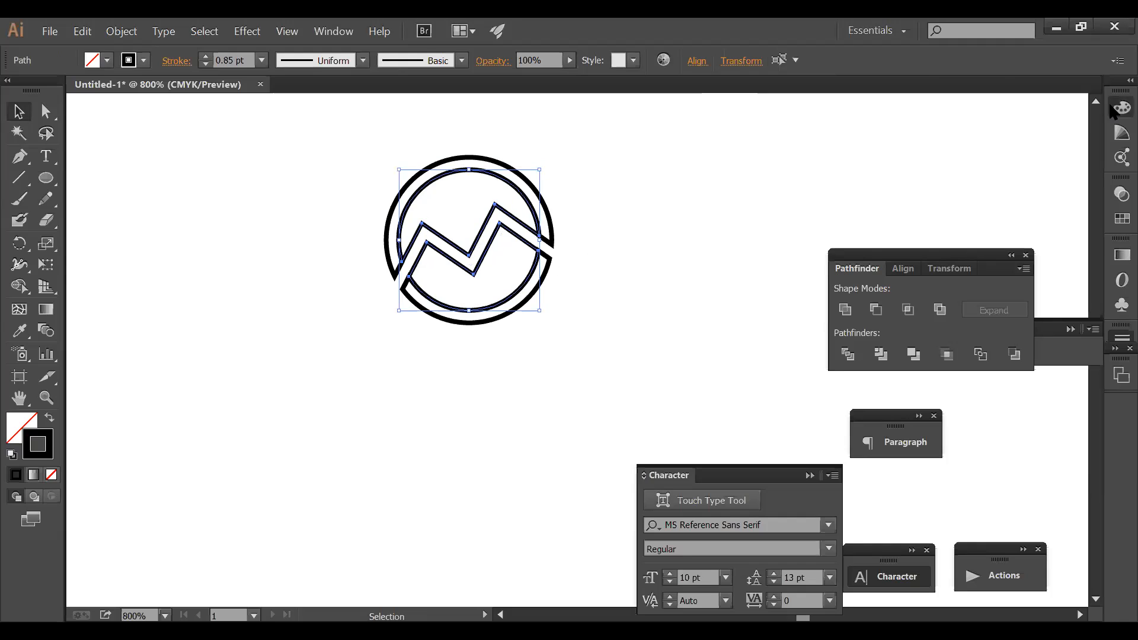
{"action": "left_click", "coordinate": [1122, 107]}
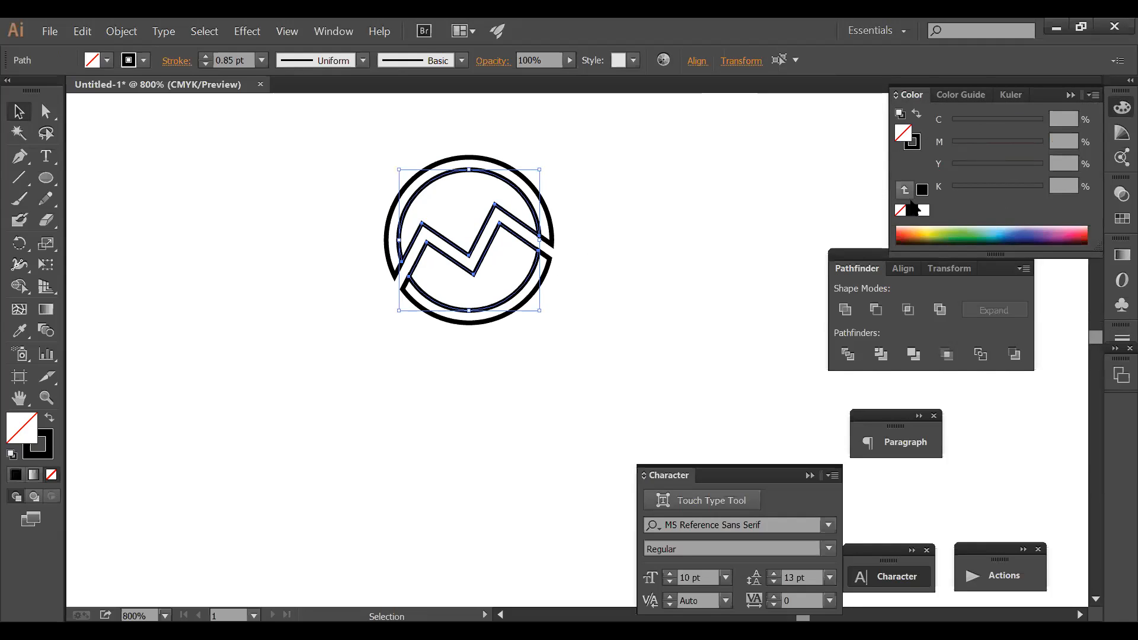
- Fill the inner logo pieces blue and the outer ring pink
{"action": "left_click", "coordinate": [955, 234]}
{"action": "left_click", "coordinate": [1017, 232]}
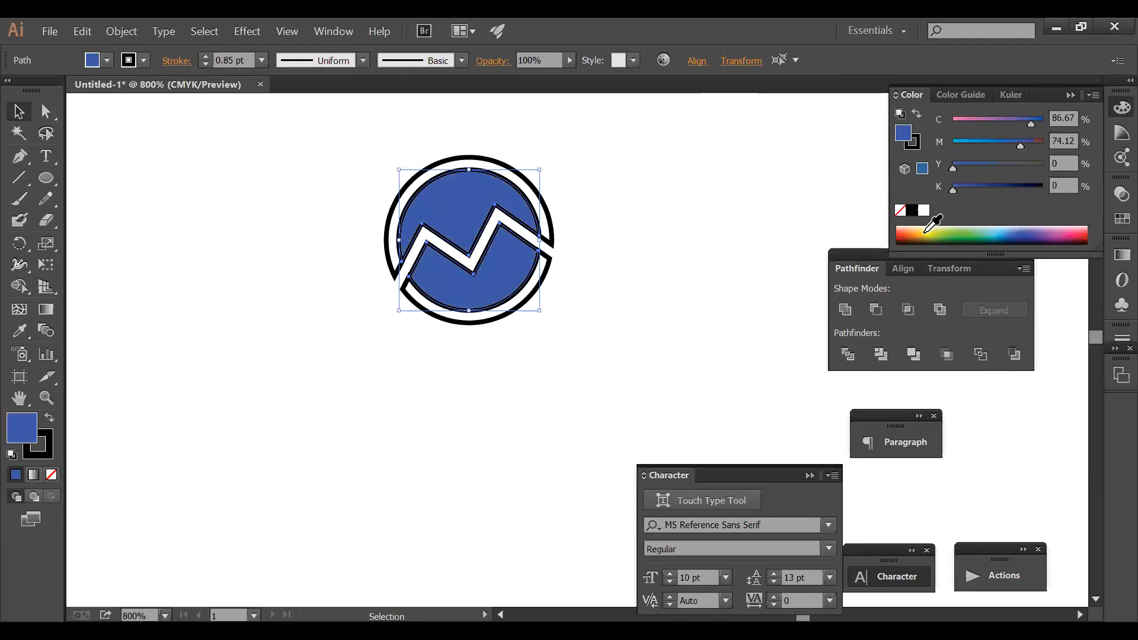
{"action": "left_click", "coordinate": [550, 240], "text": "shift"}
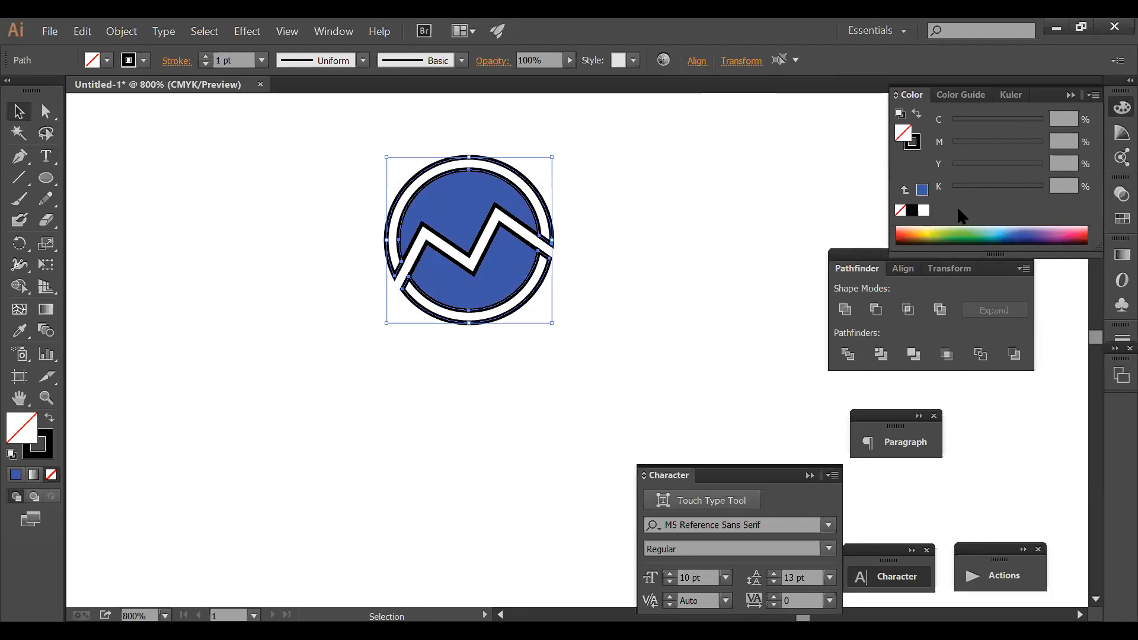
{"action": "left_click", "coordinate": [911, 195]}
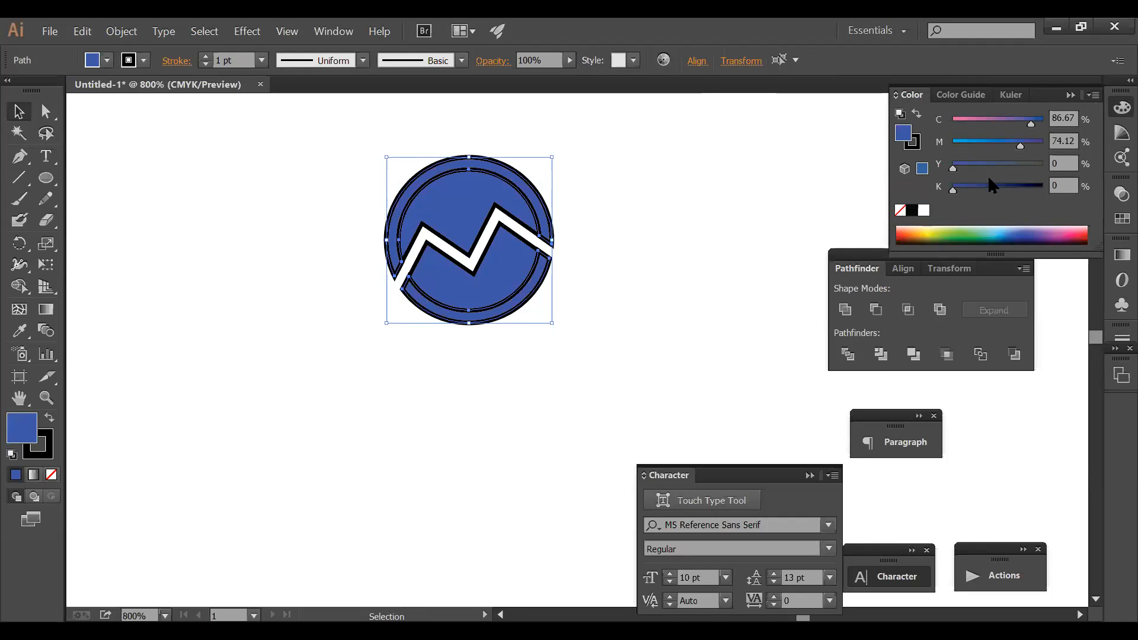
{"action": "left_click", "coordinate": [965, 120]}
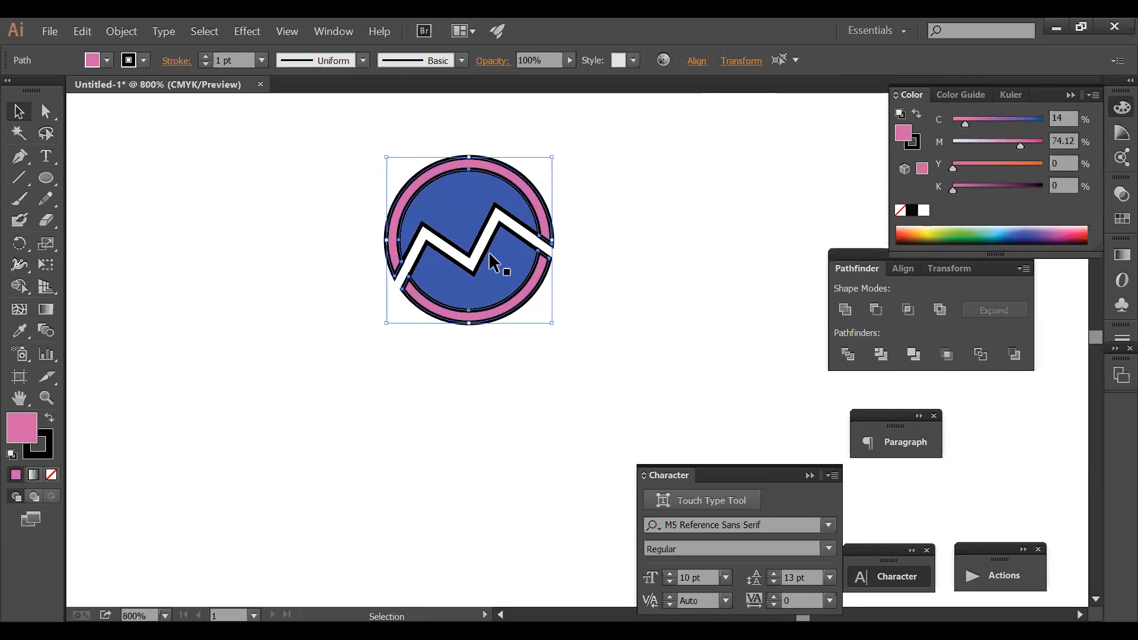
- Set the stroke of all logo pieces to None to remove the black outlines
{"action": "left_click_drag", "start_coordinate": [635, 336], "coordinate": [381, 172]}
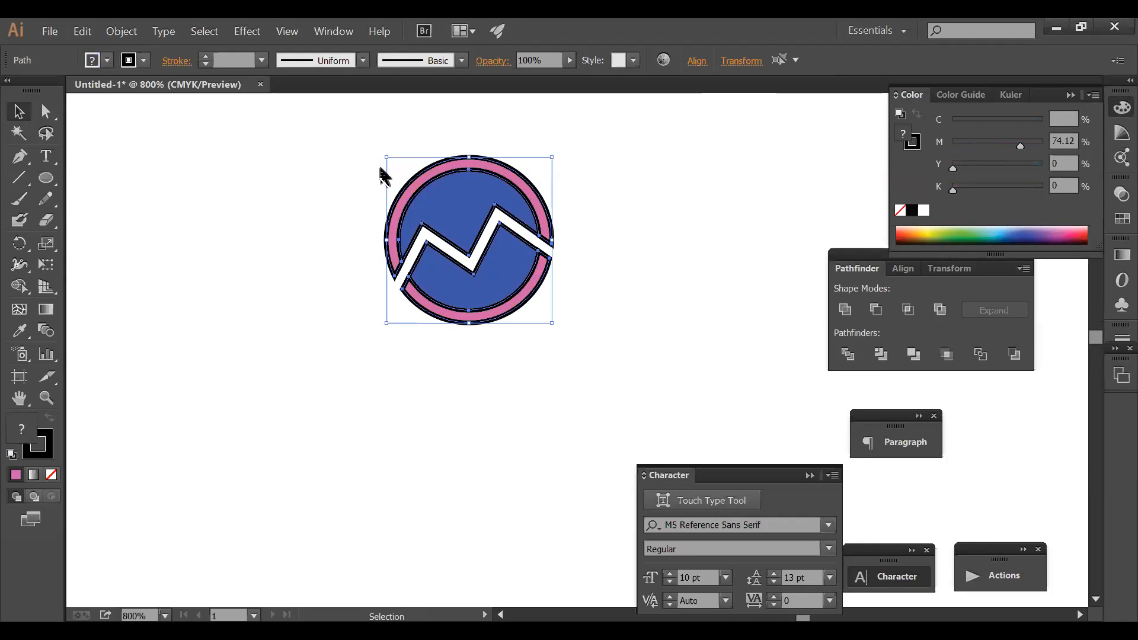
{"action": "left_click", "coordinate": [906, 149]}
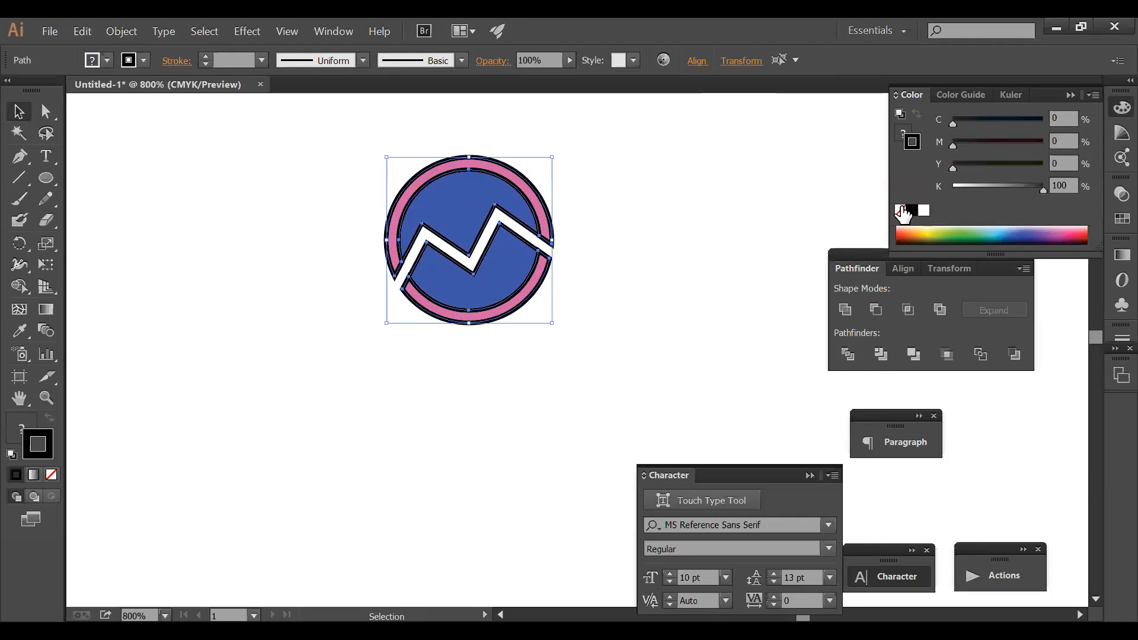
{"action": "left_click", "coordinate": [900, 209]}
{"action": "left_click", "coordinate": [612, 298]}
{"action": "left_click", "coordinate": [603, 301], "text": "ctrl+alt"}
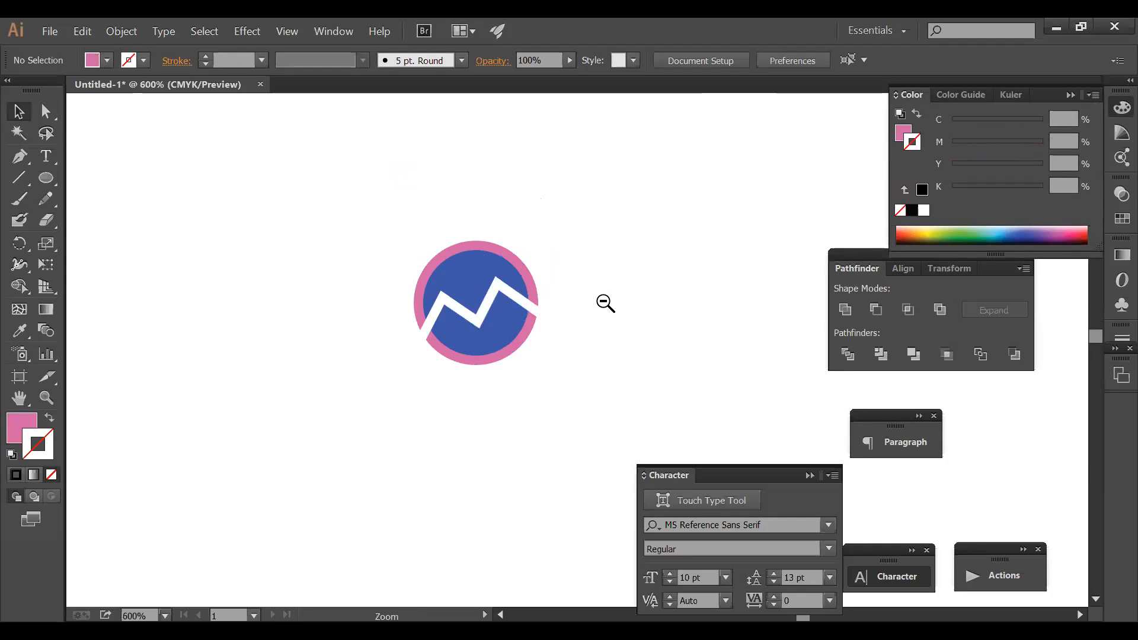
- Zoom out and move the selected logo onto the letterhead's top-left corner
{"action": "left_click", "coordinate": [603, 301], "text": "ctrl+alt"}
{"action": "left_click", "coordinate": [602, 302], "text": "ctrl+alt"}
{"action": "left_click", "coordinate": [601, 302], "text": "ctrl+alt"}
{"action": "left_click", "coordinate": [601, 301], "text": "ctrl+alt"}
{"action": "left_click_drag", "start_coordinate": [541, 388], "coordinate": [666, 168]}
{"action": "left_click_drag", "start_coordinate": [685, 262], "coordinate": [592, 174]}
{"action": "left_click_drag", "start_coordinate": [626, 211], "coordinate": [457, 190]}
{"action": "left_click_drag", "start_coordinate": [290, 170], "coordinate": [264, 175]}
{"action": "left_click", "coordinate": [401, 196]}
- Scroll and pan until the whole letterhead page is in view
{"action": "scroll", "coordinate": [439, 205], "scroll_direction": "down", "scroll_amount": 1}
{"action": "left_click_drag", "start_coordinate": [450, 235], "coordinate": [371, 109]}
{"action": "left_click_drag", "start_coordinate": [387, 221], "coordinate": [363, 194]}
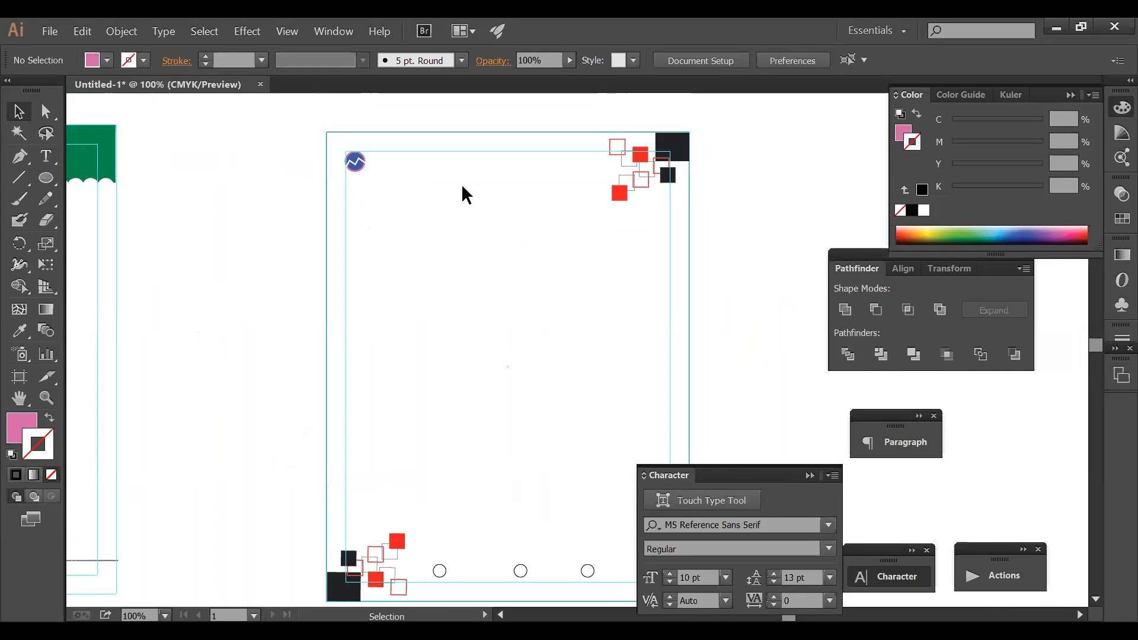
{"action": "right_click", "coordinate": [518, 319]}
{"action": "left_click", "coordinate": [460, 269]}
{"action": "left_click_drag", "start_coordinate": [460, 269], "coordinate": [438, 241]}
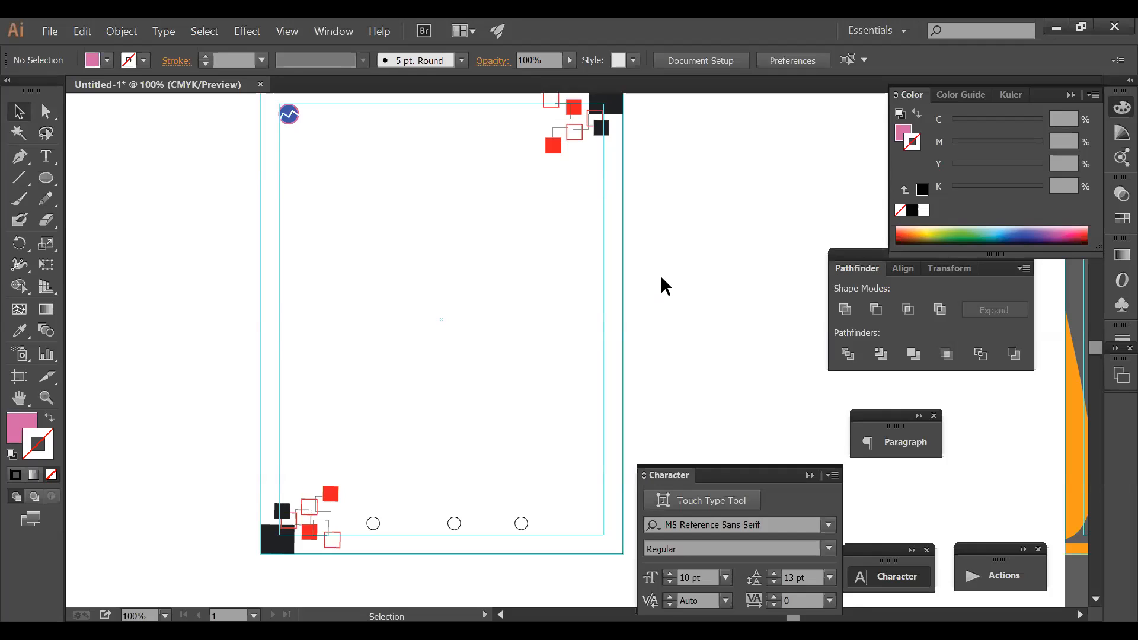
- Zoom out to 33.33% and pan so the green, red-square and blue letterheads sit side by side
{"action": "key", "text": "space"}
{"action": "left_click_drag", "start_coordinate": [681, 189], "coordinate": [681, 305]}
{"action": "left_click_drag", "start_coordinate": [588, 286], "coordinate": [604, 226]}
{"action": "left_click", "coordinate": [564, 208]}
{"action": "left_click", "coordinate": [708, 244]}
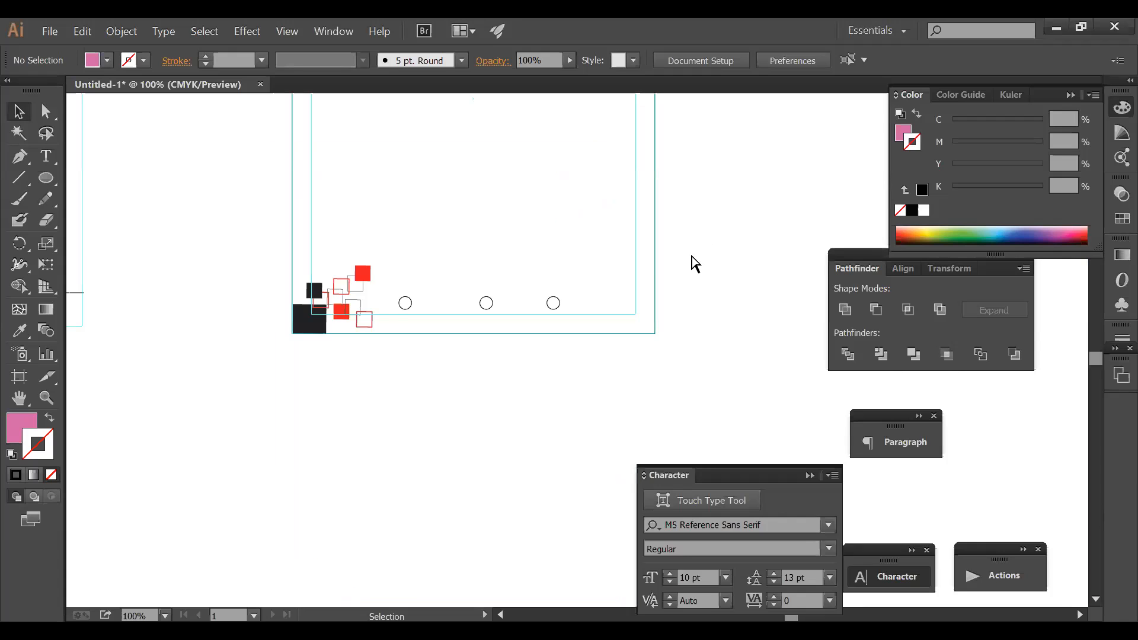
{"action": "left_click", "coordinate": [688, 256], "text": "ctrl+alt"}
{"action": "left_click", "coordinate": [688, 256], "text": "ctrl+alt"}
{"action": "left_click", "coordinate": [688, 256], "text": "ctrl+alt"}
{"action": "left_click_drag", "start_coordinate": [625, 287], "coordinate": [587, 204]}
{"action": "left_click_drag", "start_coordinate": [523, 216], "coordinate": [681, 431]}
{"action": "left_click_drag", "start_coordinate": [735, 373], "coordinate": [625, 125]}
{"action": "left_click", "coordinate": [668, 221]}
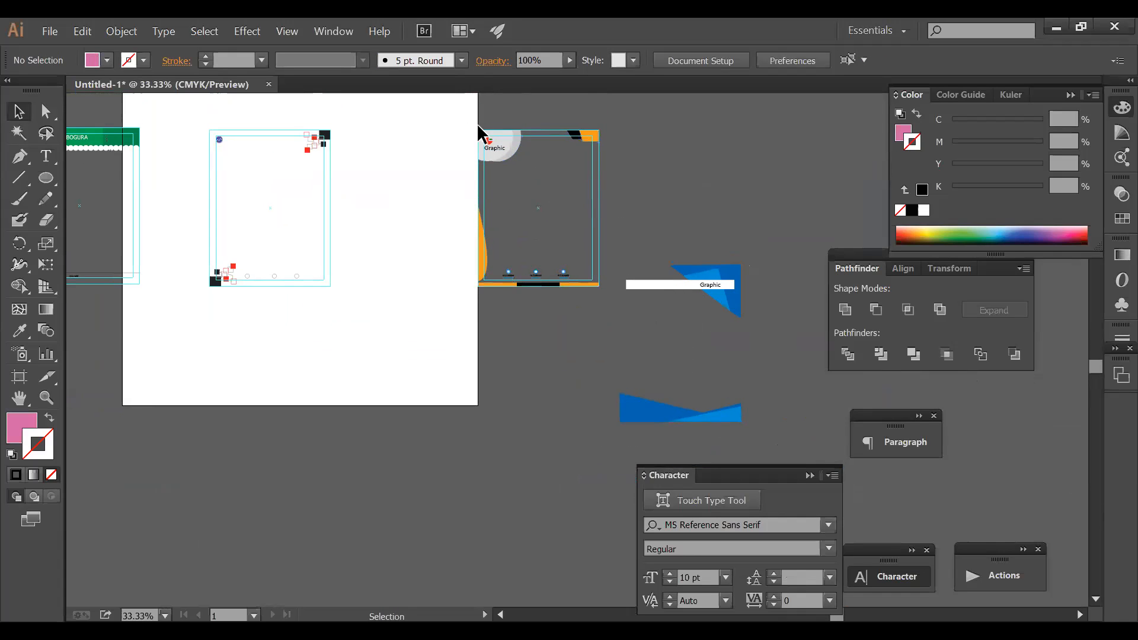
- Check the right-hand letterhead's blue shapes and Graphic bar, then recentre the artboard
{"action": "left_click_drag", "start_coordinate": [530, 194], "coordinate": [611, 298]}
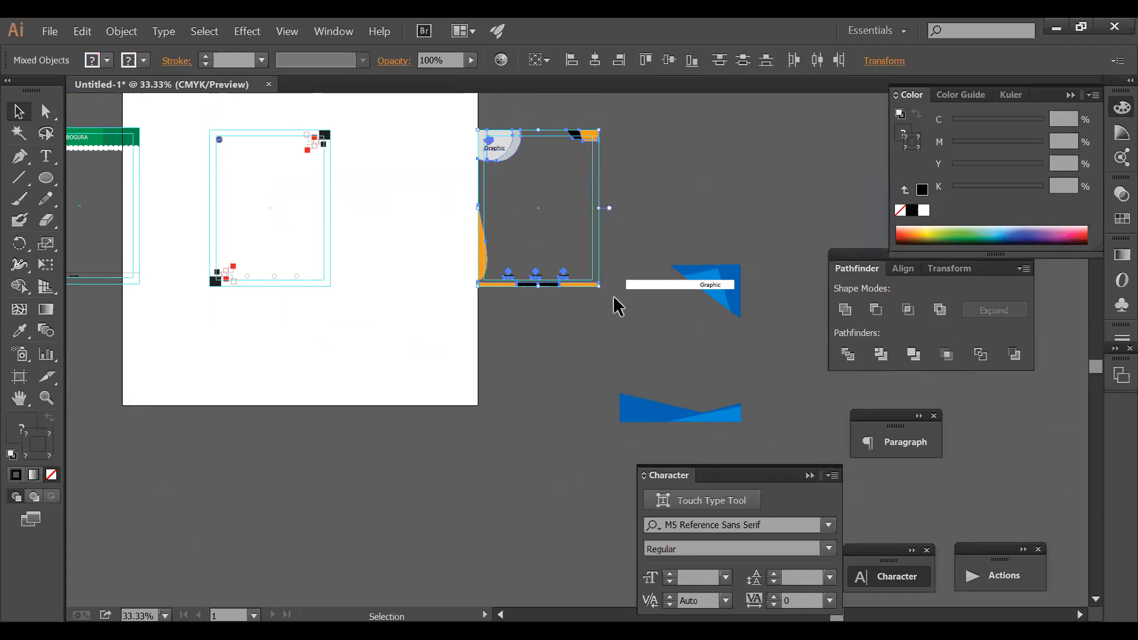
{"action": "left_click", "coordinate": [658, 228]}
{"action": "left_click_drag", "start_coordinate": [620, 248], "coordinate": [748, 441]}
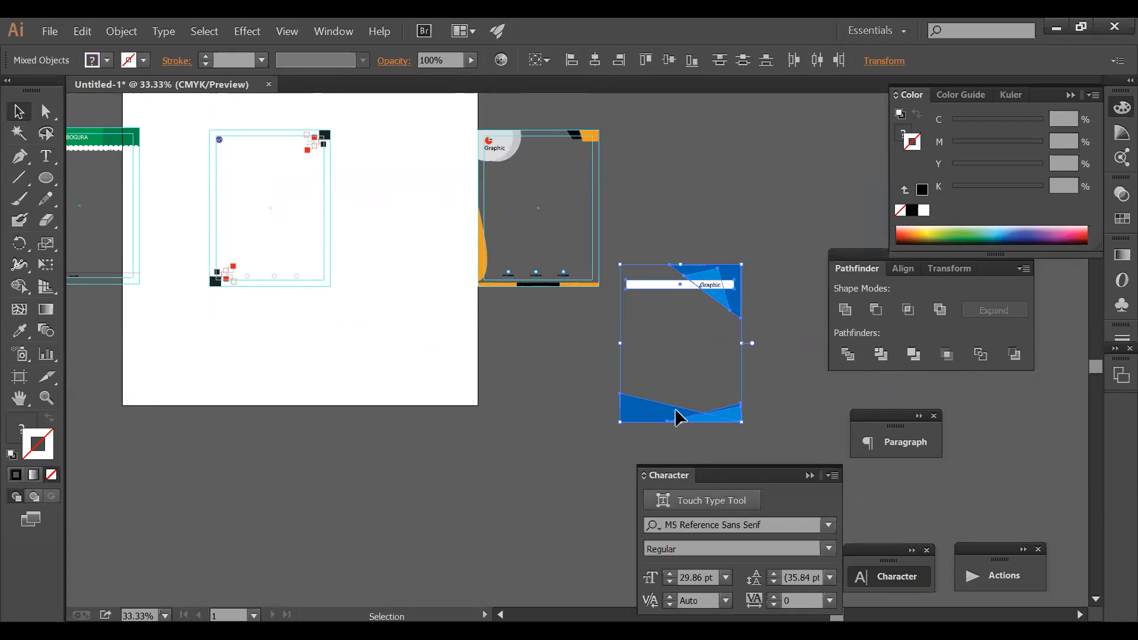
{"action": "left_click", "coordinate": [571, 379]}
{"action": "left_click_drag", "start_coordinate": [507, 399], "coordinate": [572, 431]}
{"action": "key", "text": "a"}
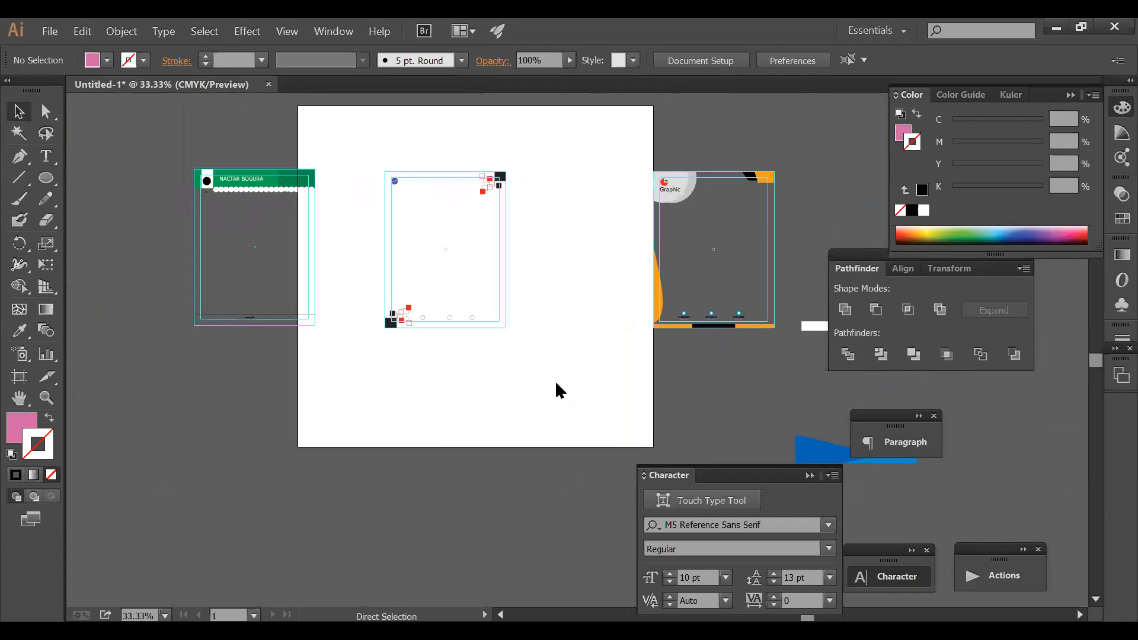
- Save the document as 'fdsfdfsdfdsfs' in the Desktop pic folder with default Illustrator CC options
{"action": "key", "text": "ctrl+s"}
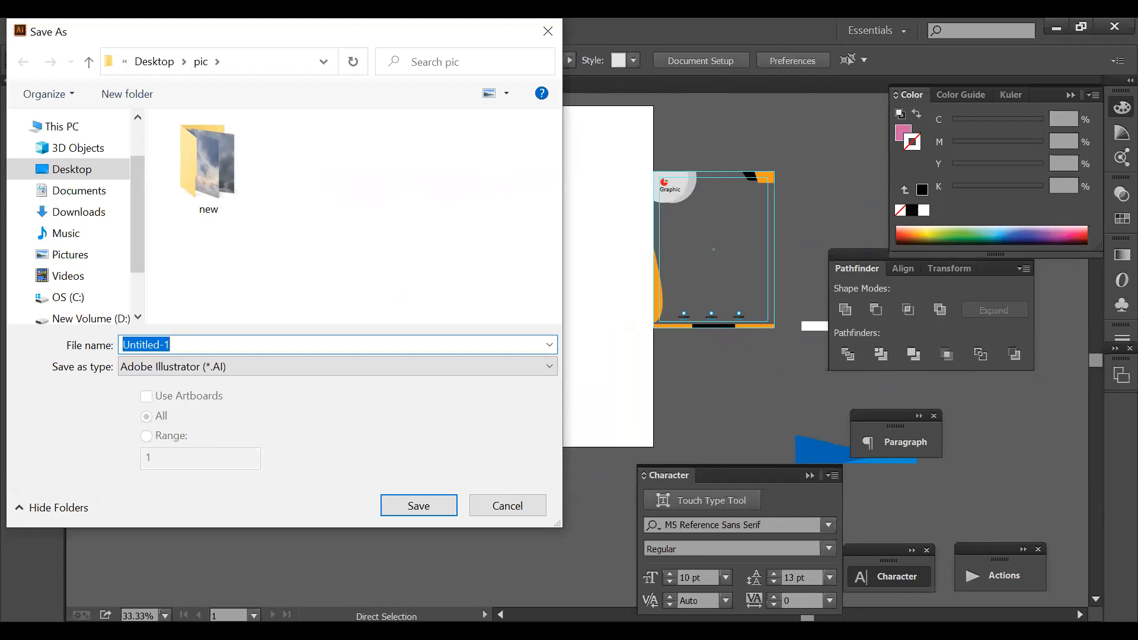
{"action": "type", "text": "fdsfdfsdfdsfs"}
{"action": "left_click", "coordinate": [431, 510]}
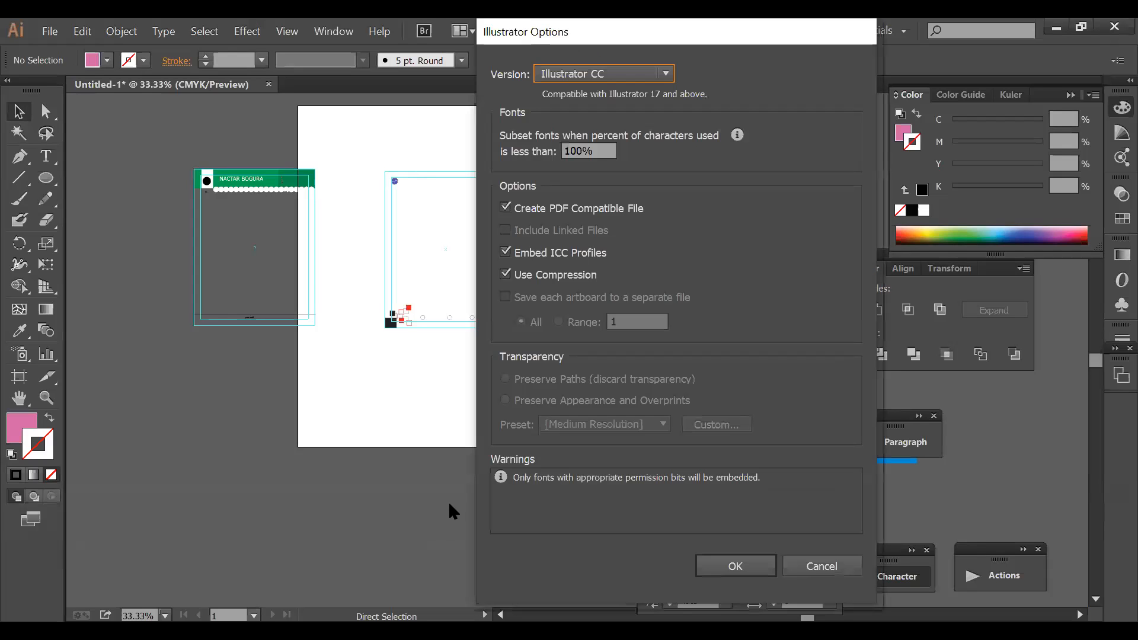
{"action": "left_click", "coordinate": [734, 568]}
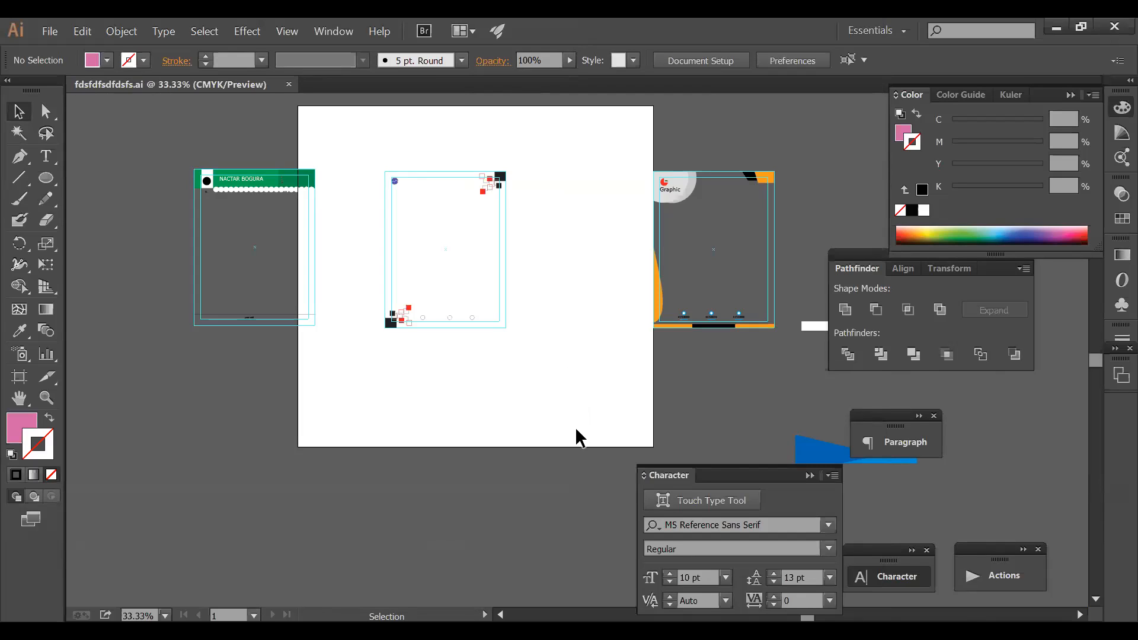
- Move a small blue icon piece on the right-hand letterhead
{"action": "left_click_drag", "start_coordinate": [740, 315], "coordinate": [765, 371]}
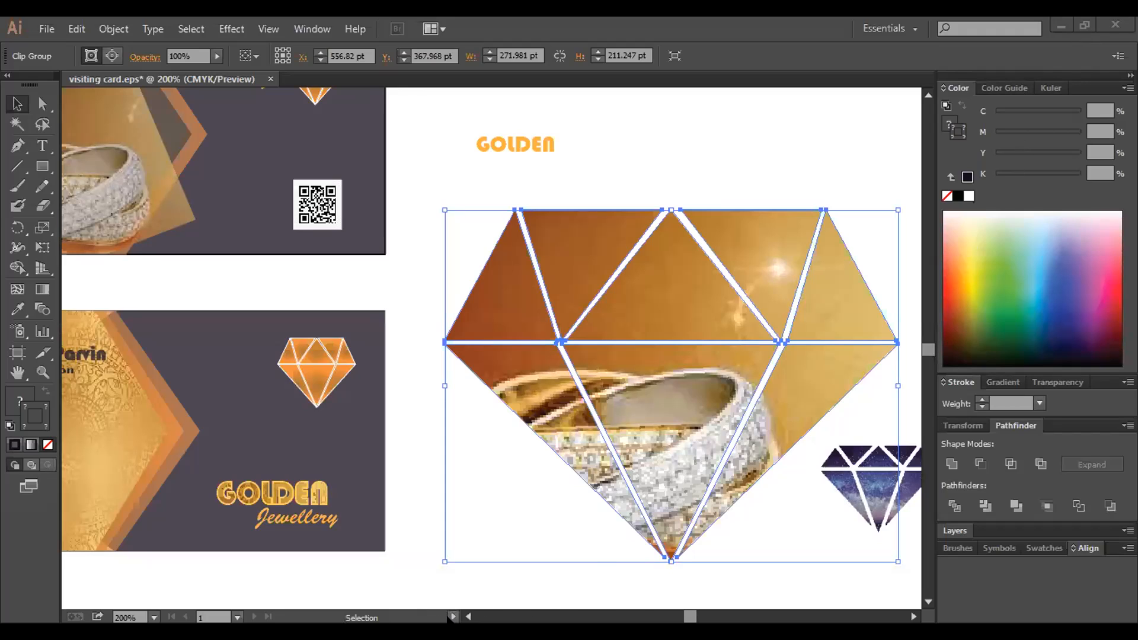
- Bring up the jewellery card document and pan until both jewellery cards are in view
{"action": "left_click", "coordinate": [449, 616]}
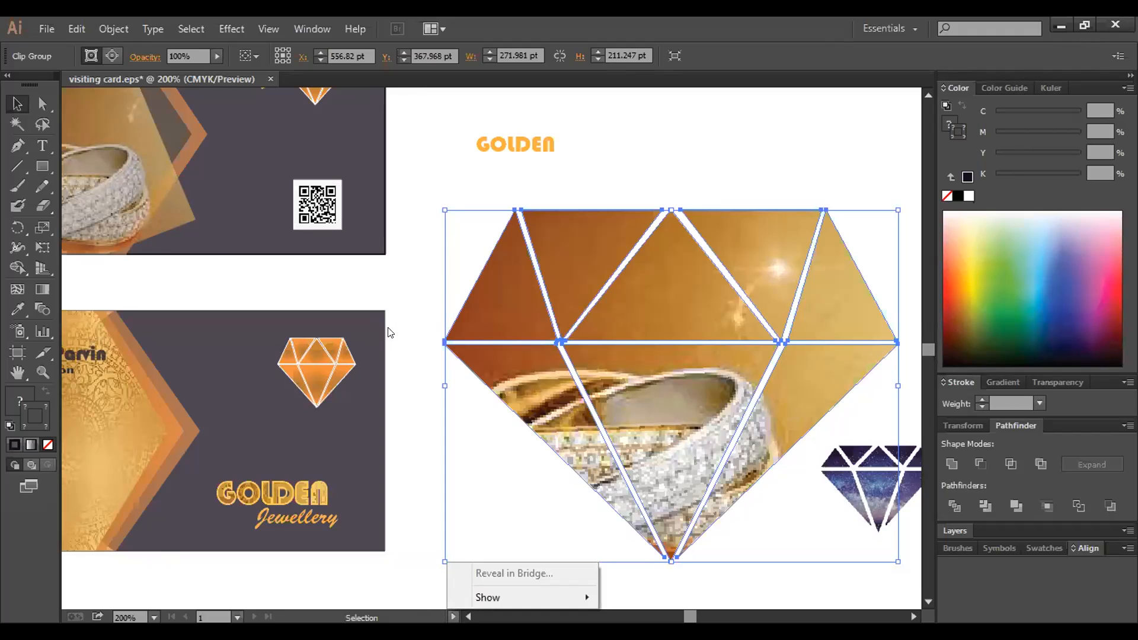
{"action": "left_click", "coordinate": [323, 322]}
{"action": "key", "text": "space"}
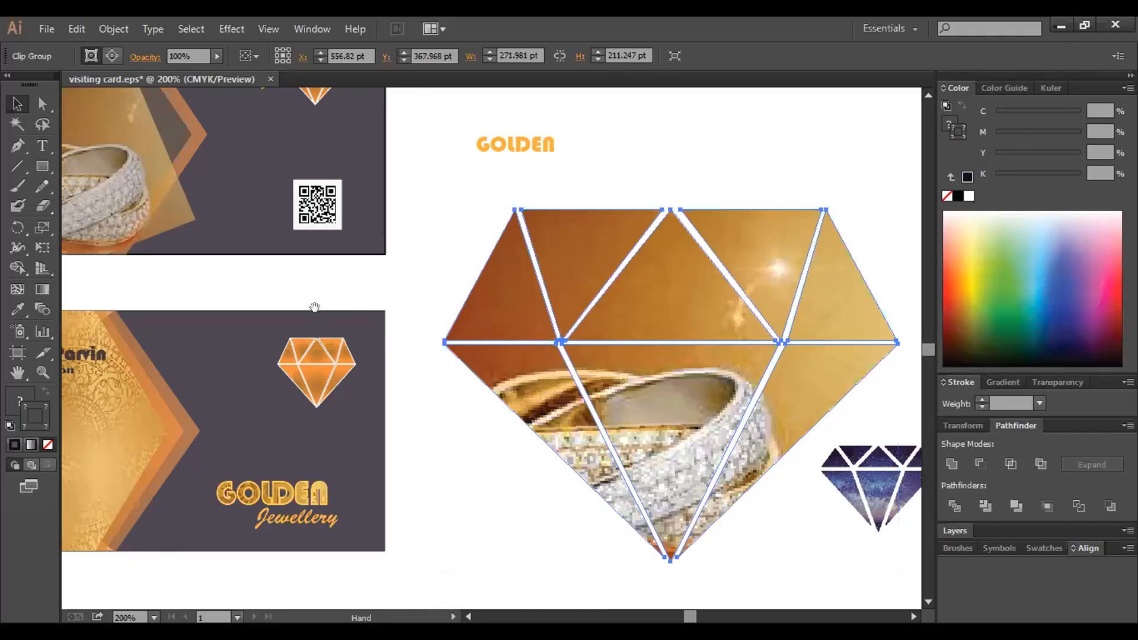
{"action": "left_click_drag", "start_coordinate": [443, 337], "coordinate": [589, 402]}
{"action": "left_click_drag", "start_coordinate": [495, 354], "coordinate": [542, 355]}
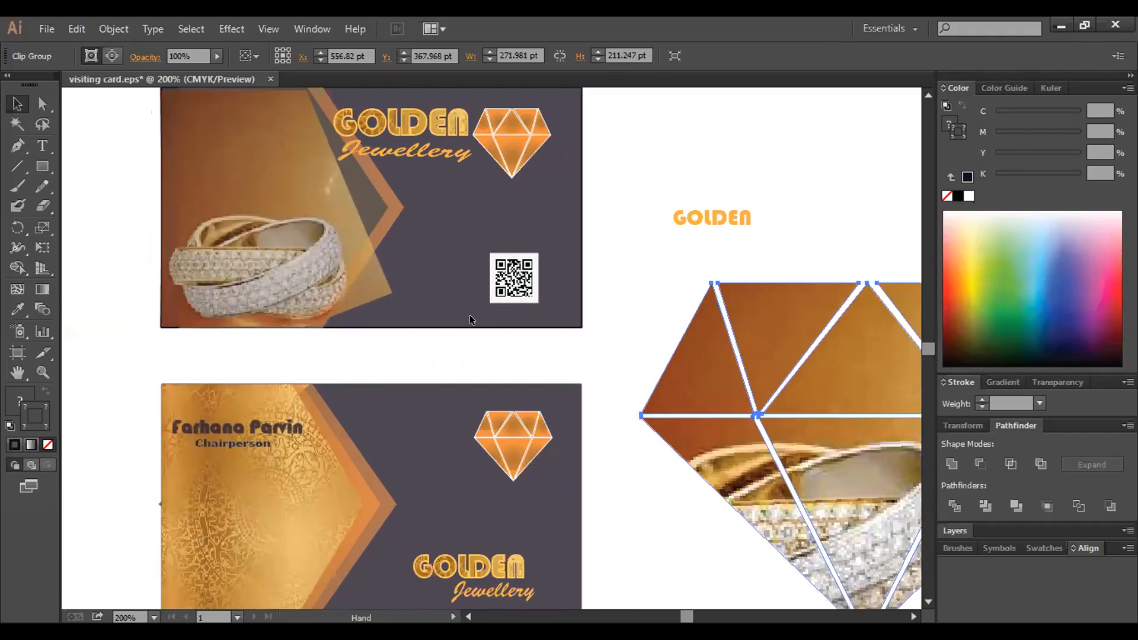
{"action": "left_click", "coordinate": [474, 340]}
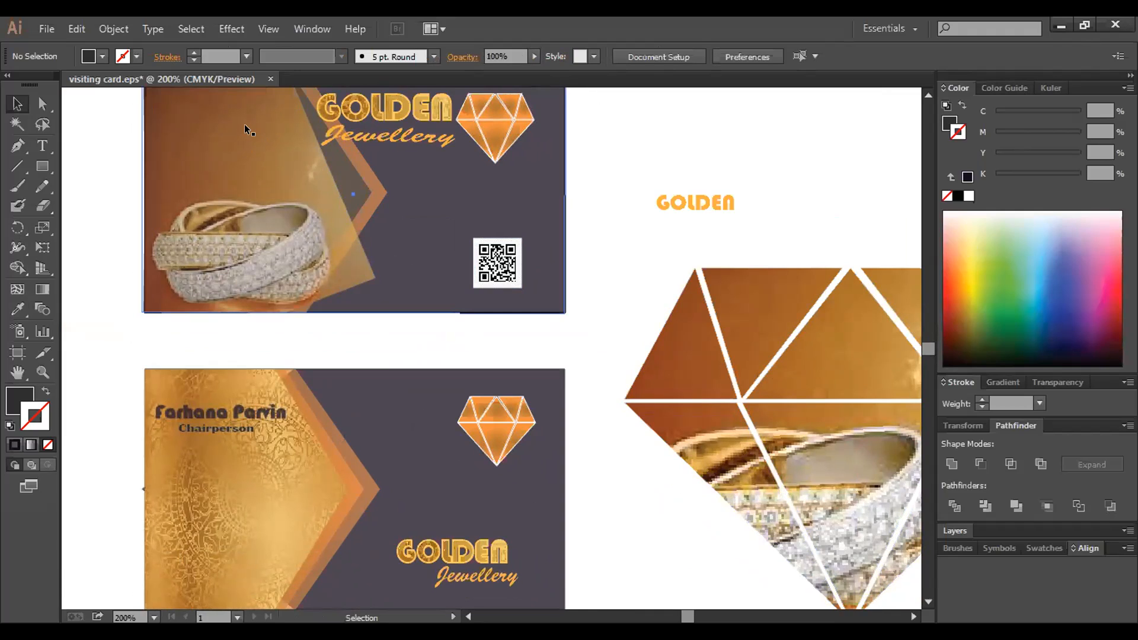
{"action": "left_click_drag", "start_coordinate": [270, 184], "coordinate": [333, 395]}
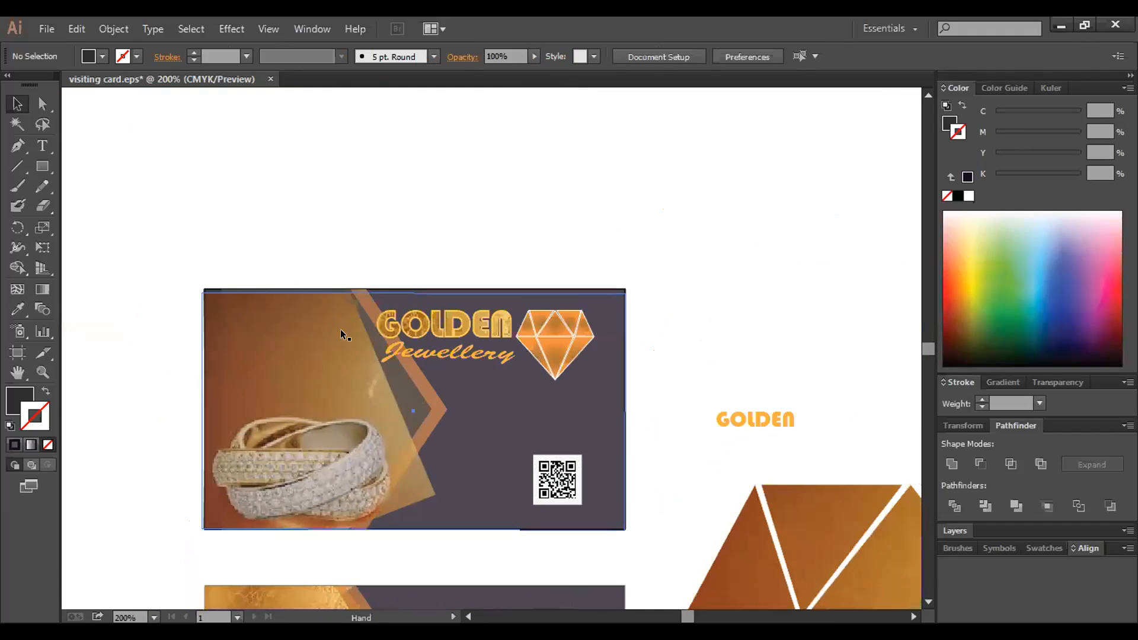
{"action": "left_click_drag", "start_coordinate": [341, 329], "coordinate": [332, 253]}
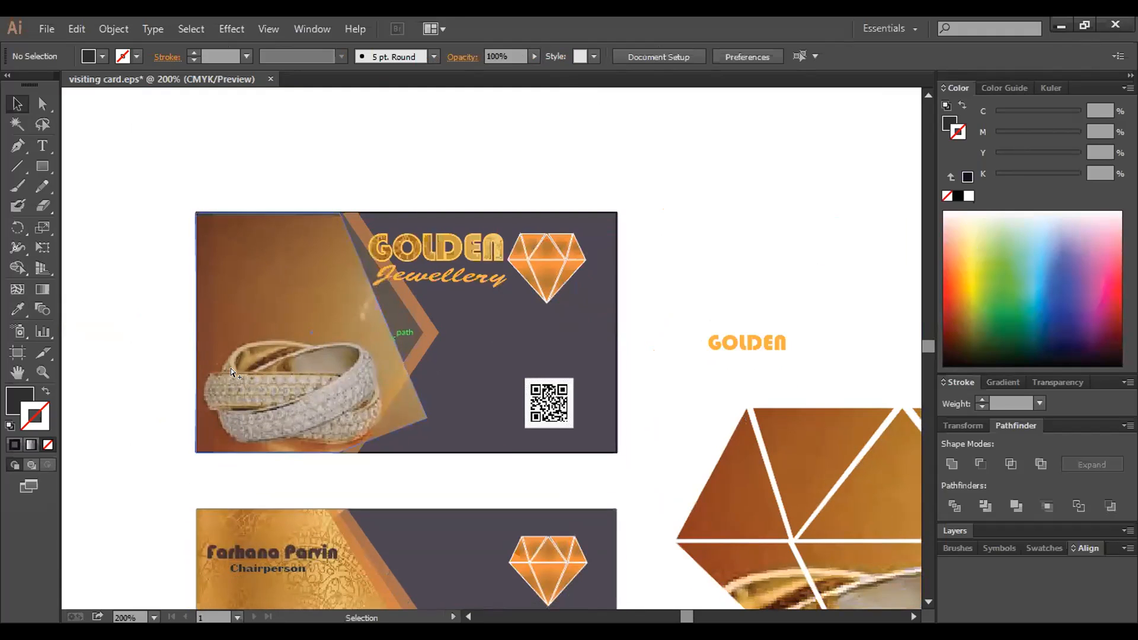
- Unlock all card objects, fit the artboard to the window, and switch to Business card ai.ai
{"action": "key", "text": "ctrl+alt+2"}
{"action": "left_click_drag", "start_coordinate": [144, 167], "coordinate": [460, 434]}
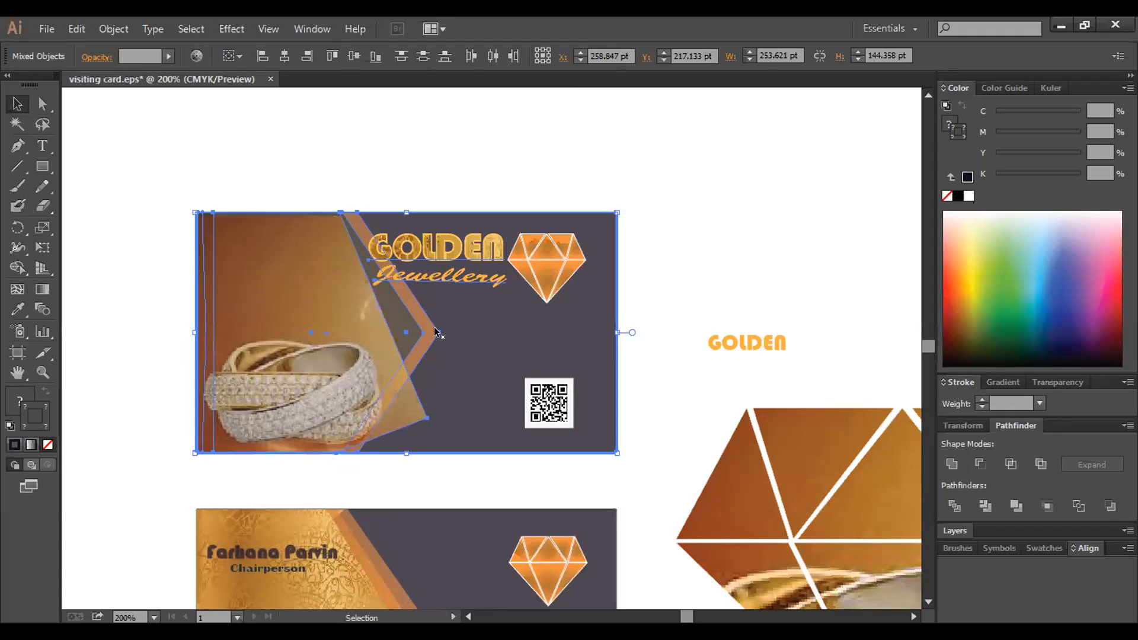
{"action": "left_click", "coordinate": [258, 196]}
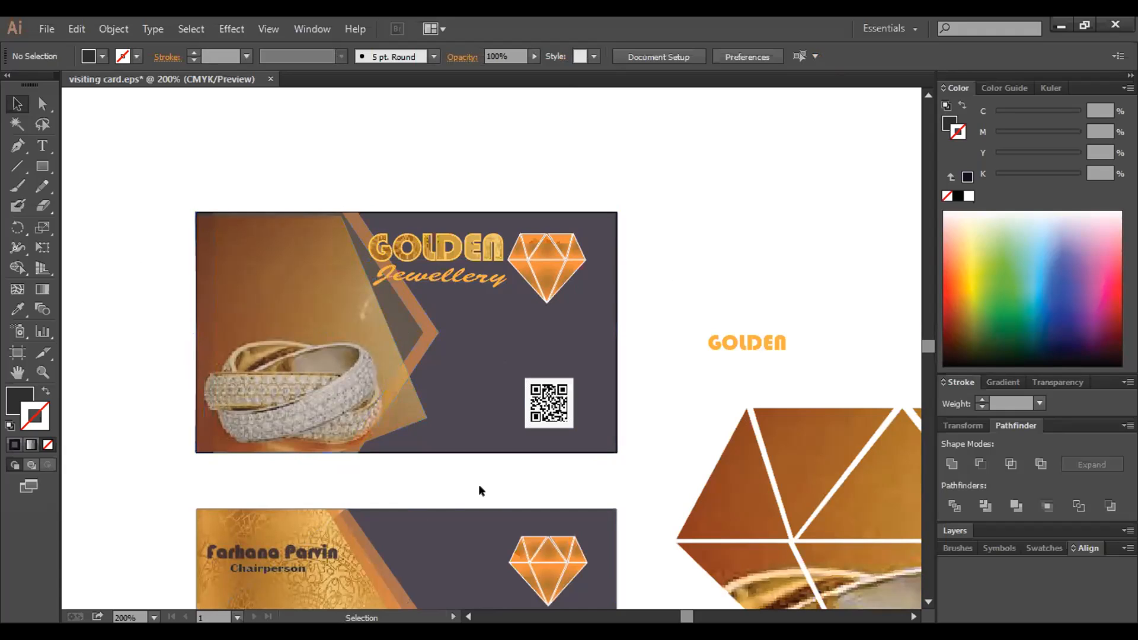
{"action": "key", "text": "ctrl+0"}
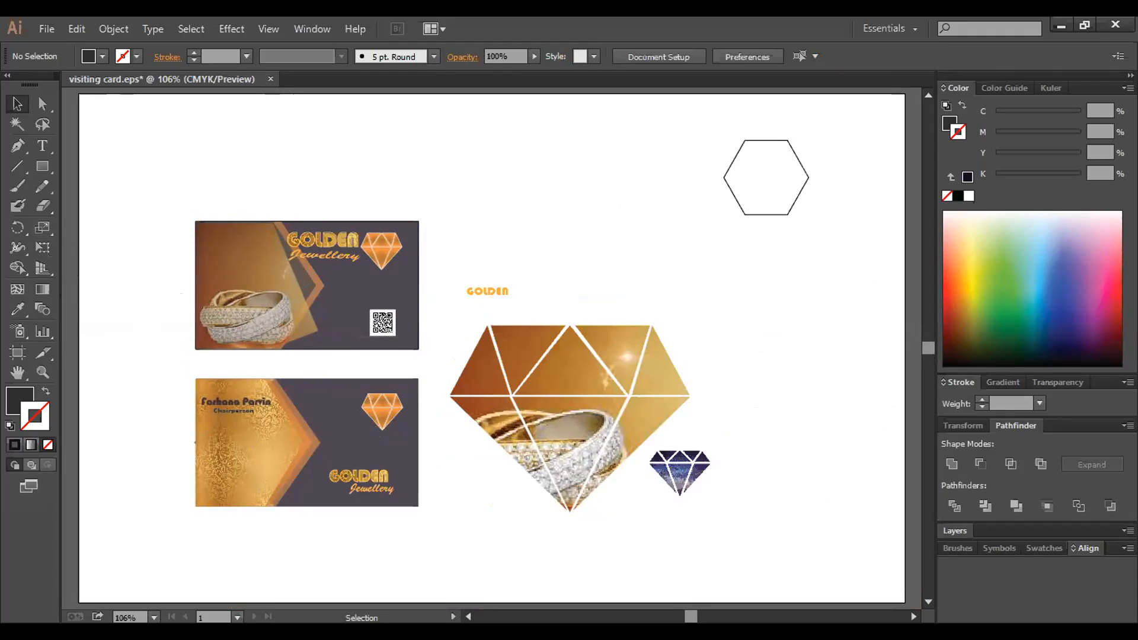
{"action": "left_click", "coordinate": [913, 617]}
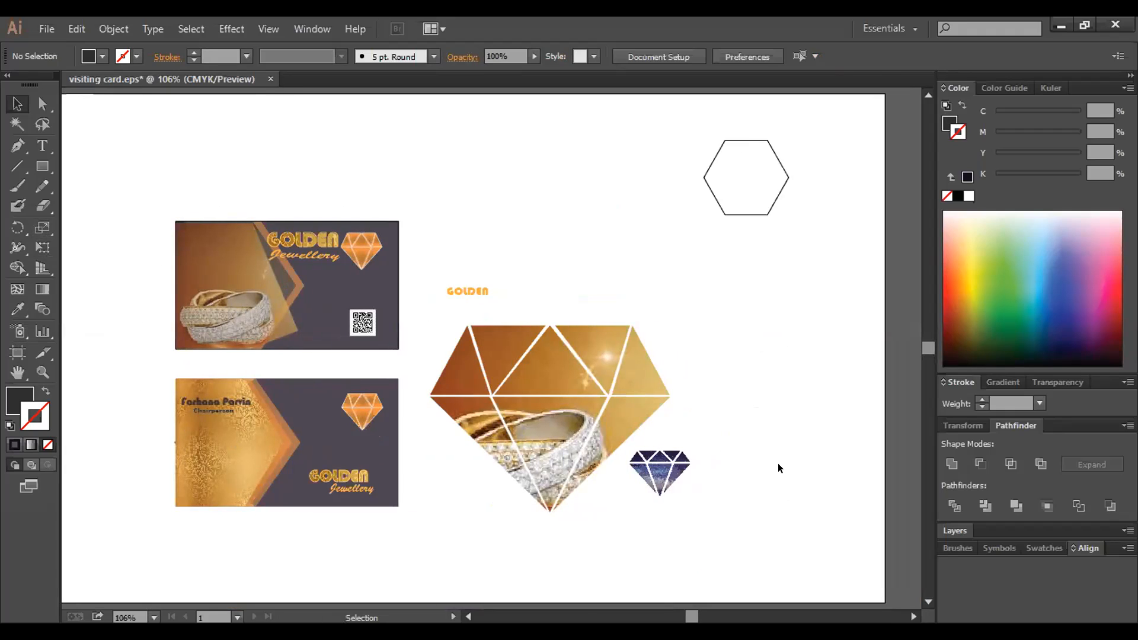
{"action": "left_click_drag", "start_coordinate": [717, 422], "coordinate": [443, 371]}
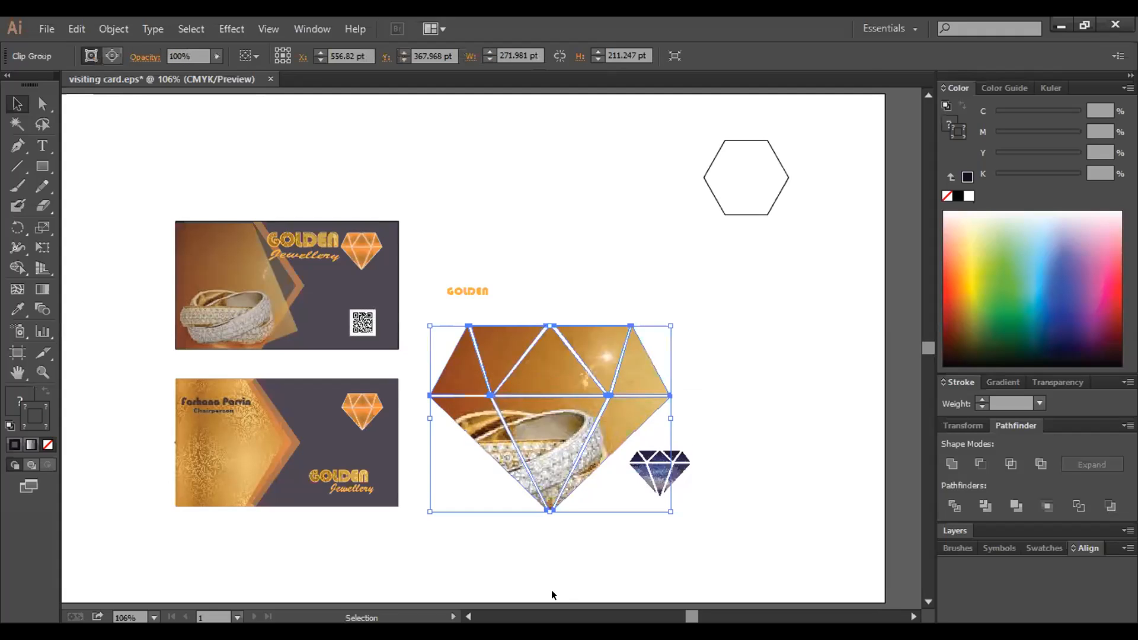
{"action": "left_click", "coordinate": [590, 553]}
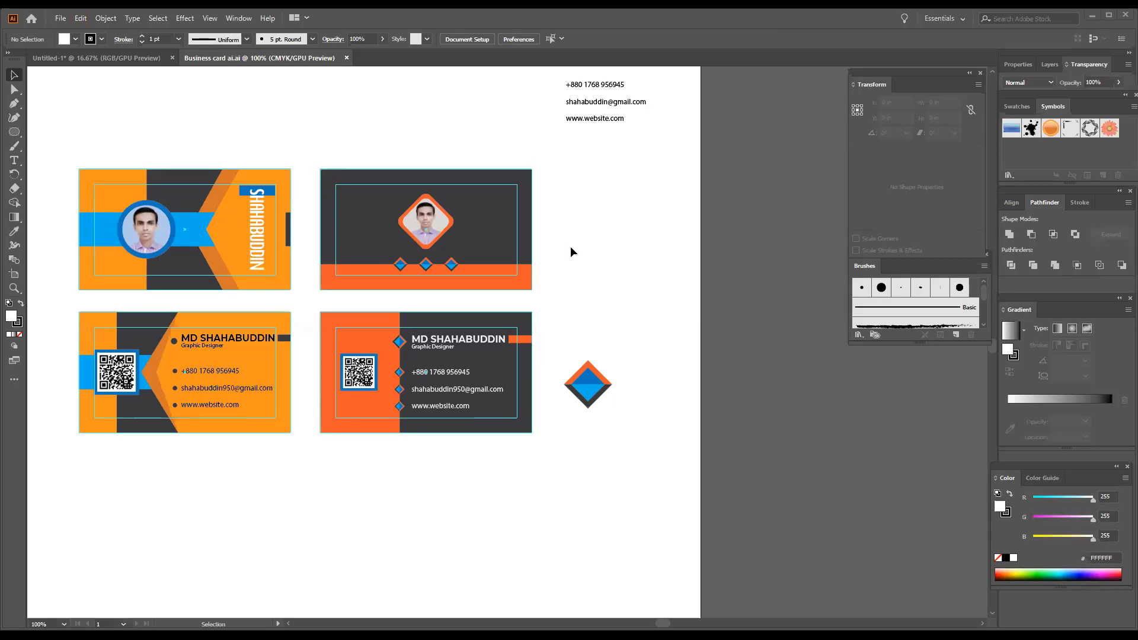
{"action": "key", "text": "space"}
{"action": "left_click_drag", "start_coordinate": [581, 252], "coordinate": [642, 297]}
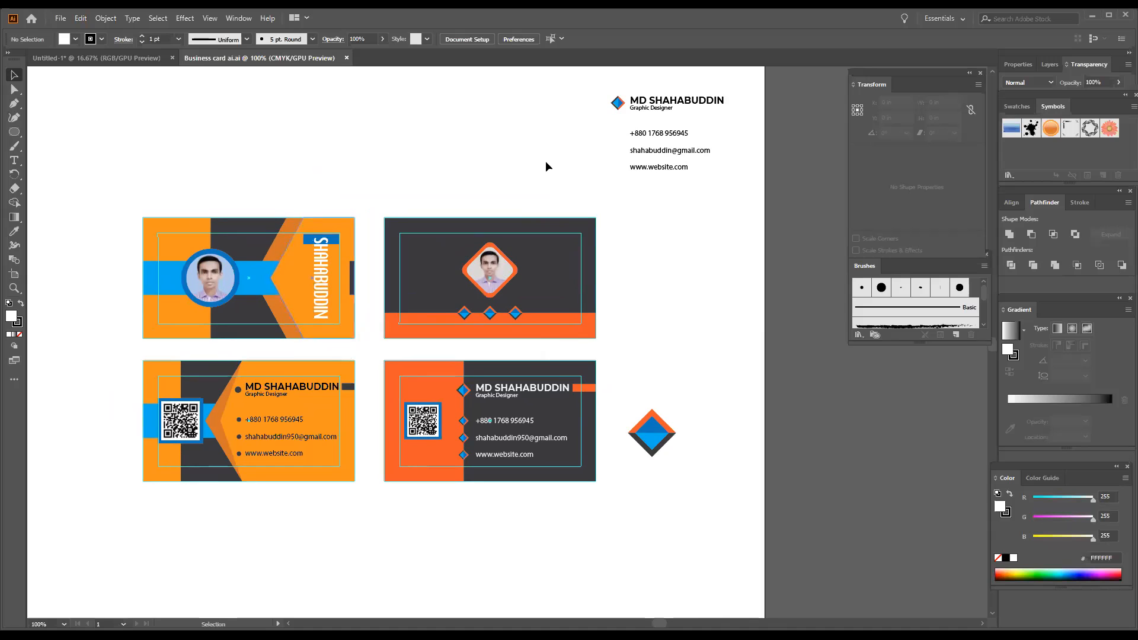
{"action": "scroll", "coordinate": [535, 312], "scroll_direction": "up", "scroll_amount": 3}
{"action": "left_click_drag", "start_coordinate": [539, 403], "coordinate": [568, 170]}
{"action": "left_click_drag", "start_coordinate": [586, 213], "coordinate": [588, 149]}
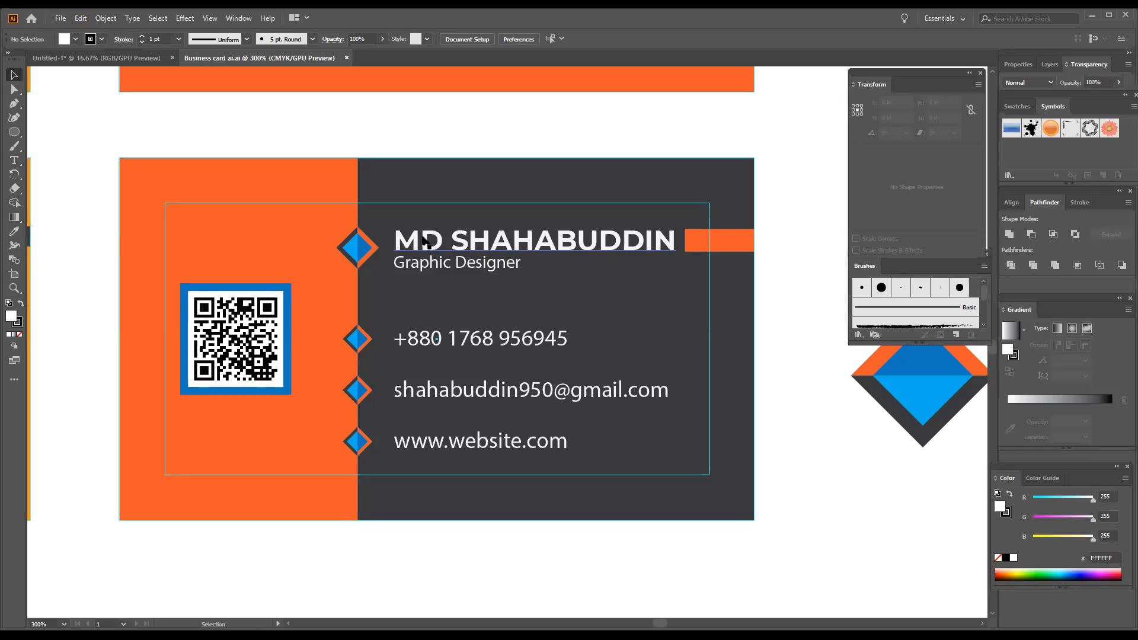
{"action": "key", "text": "space"}
{"action": "left_click_drag", "start_coordinate": [490, 164], "coordinate": [493, 419]}
{"action": "left_click_drag", "start_coordinate": [490, 234], "coordinate": [580, 326]}
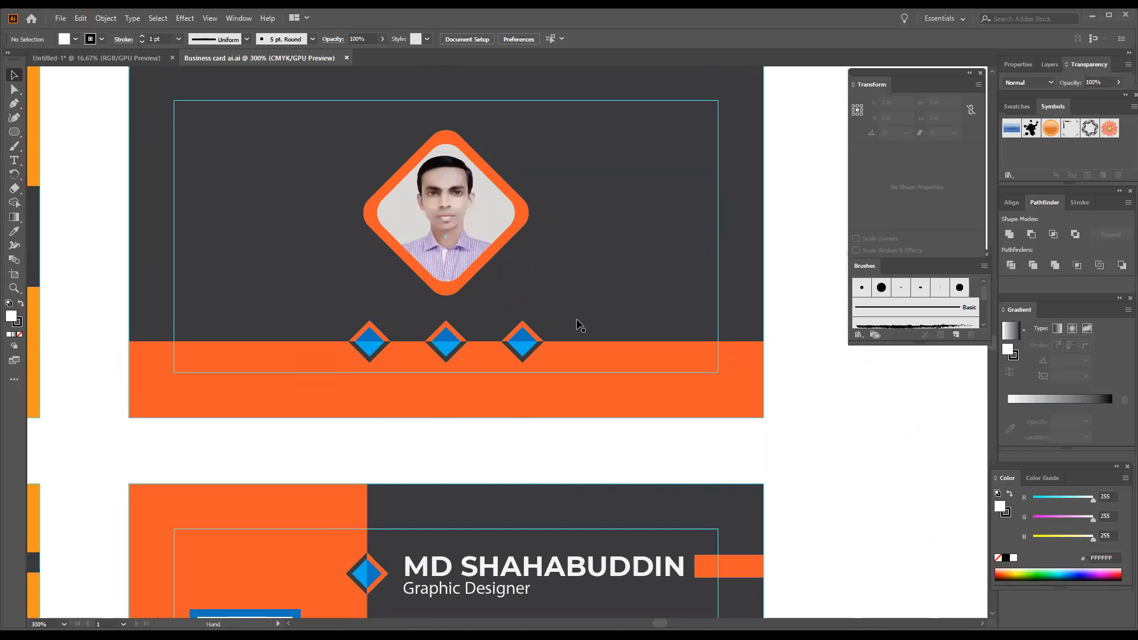
{"action": "scroll", "coordinate": [580, 323], "scroll_direction": "down", "scroll_amount": 1}
{"action": "scroll", "coordinate": [606, 317], "scroll_direction": "down", "scroll_amount": 2}
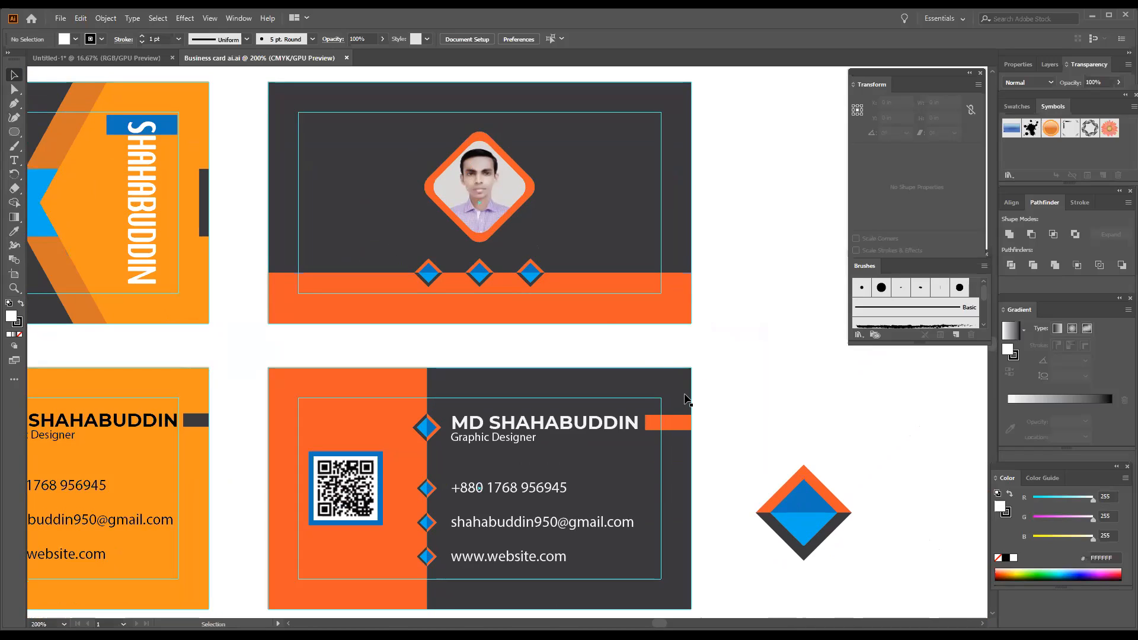
- Ungroup the orange name card and scale down the small diamond beside the name
{"action": "left_click", "coordinate": [422, 428]}
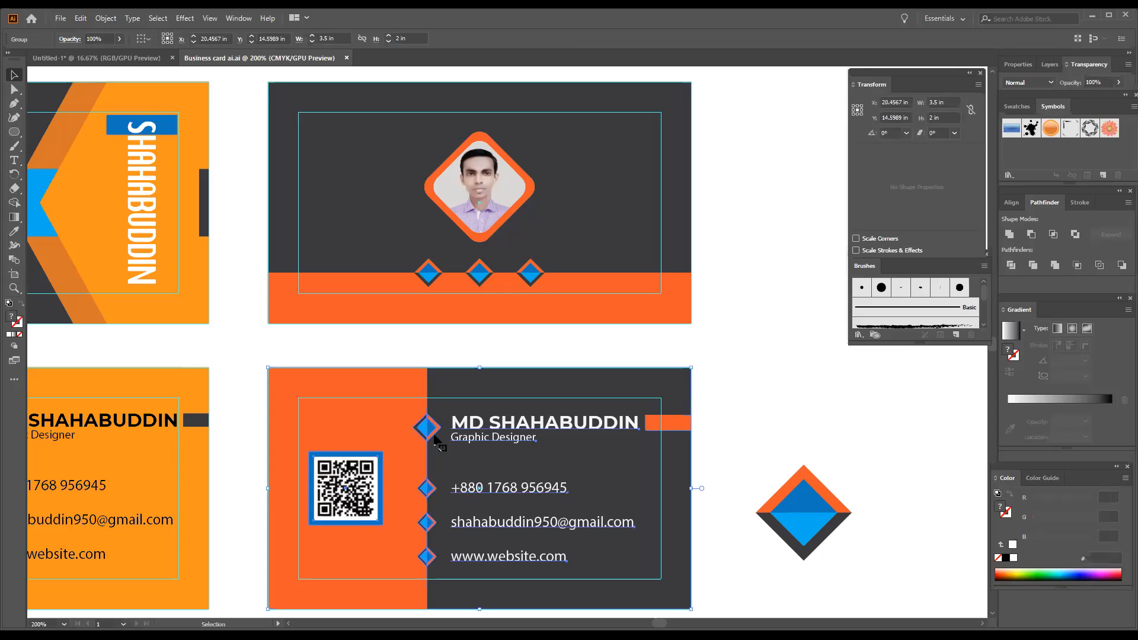
{"action": "right_click", "coordinate": [427, 431]}
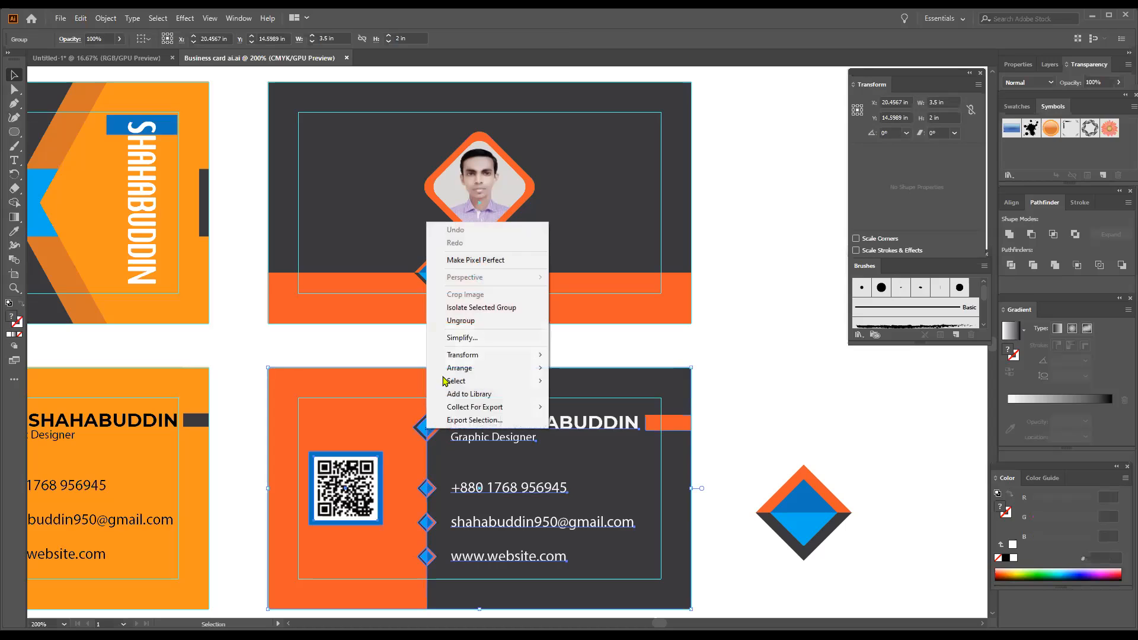
{"action": "left_click", "coordinate": [457, 320]}
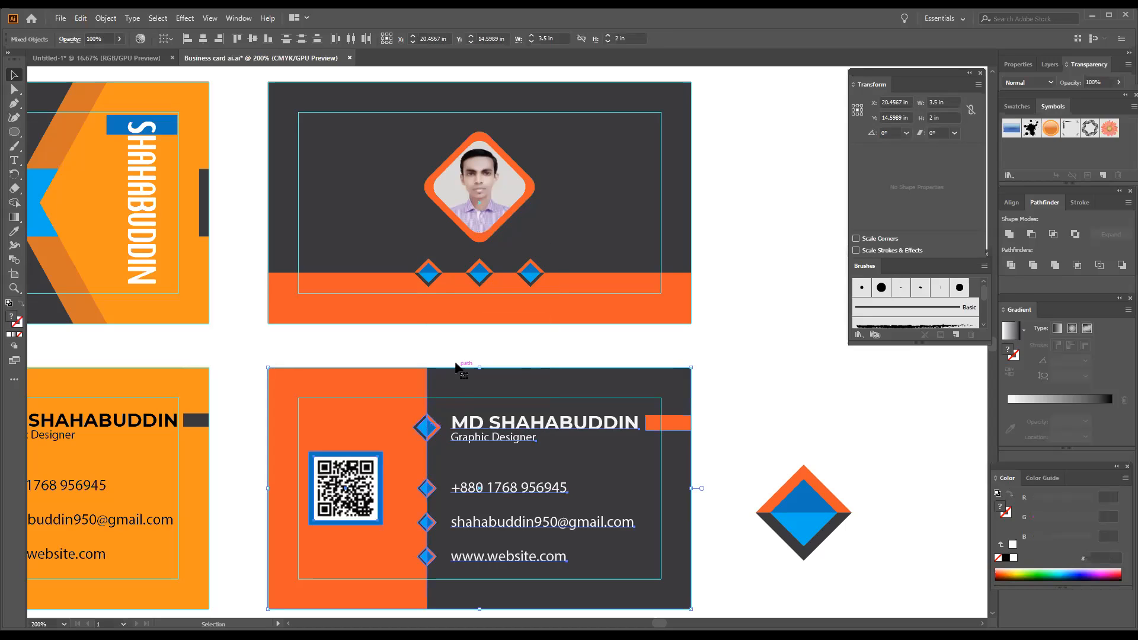
{"action": "left_click", "coordinate": [438, 437]}
{"action": "left_click_drag", "start_coordinate": [440, 441], "coordinate": [437, 436]}
{"action": "left_click", "coordinate": [716, 433]}
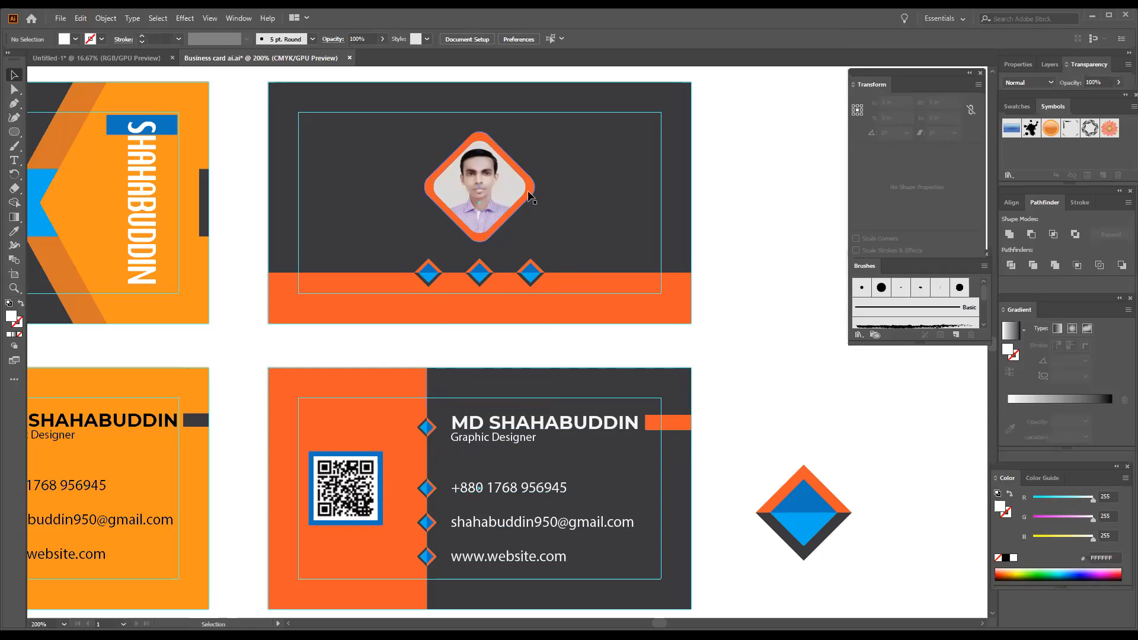
- Select the photo card's artwork and pan to bring the orange business cards into view
{"action": "scroll", "coordinate": [531, 198], "scroll_direction": "up", "scroll_amount": 2}
{"action": "scroll", "coordinate": [524, 250], "scroll_direction": "up", "scroll_amount": 1}
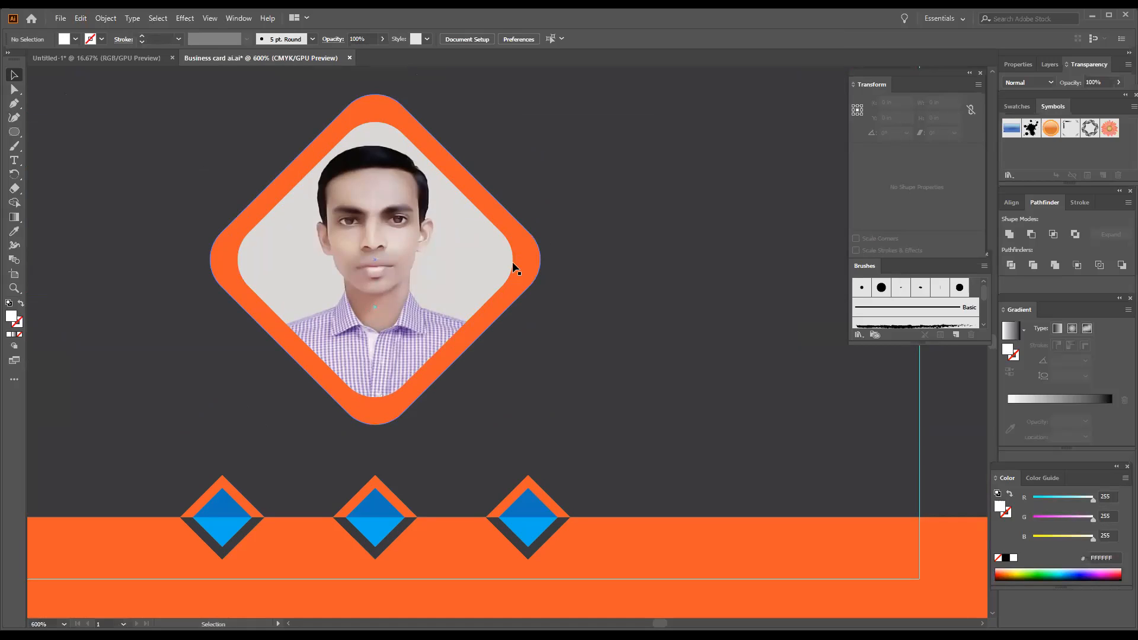
{"action": "left_click_drag", "start_coordinate": [513, 260], "coordinate": [535, 280]}
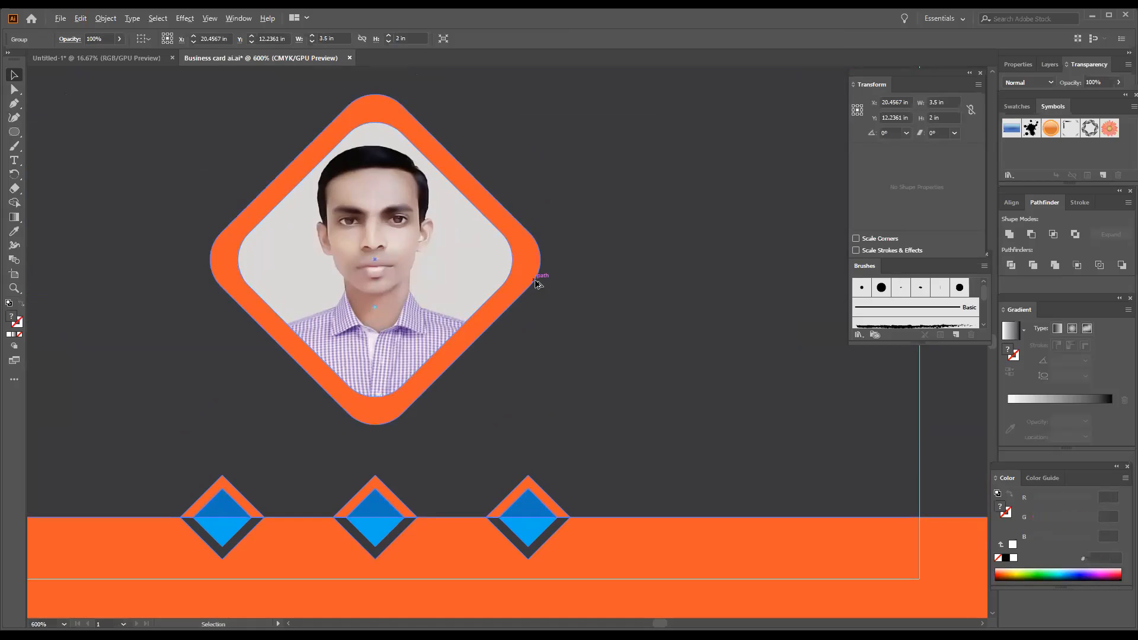
{"action": "scroll", "coordinate": [535, 280], "scroll_direction": "down", "scroll_amount": 4}
{"action": "left_click_drag", "start_coordinate": [325, 296], "coordinate": [693, 234]}
{"action": "scroll", "coordinate": [615, 260], "scroll_direction": "down", "scroll_amount": 2}
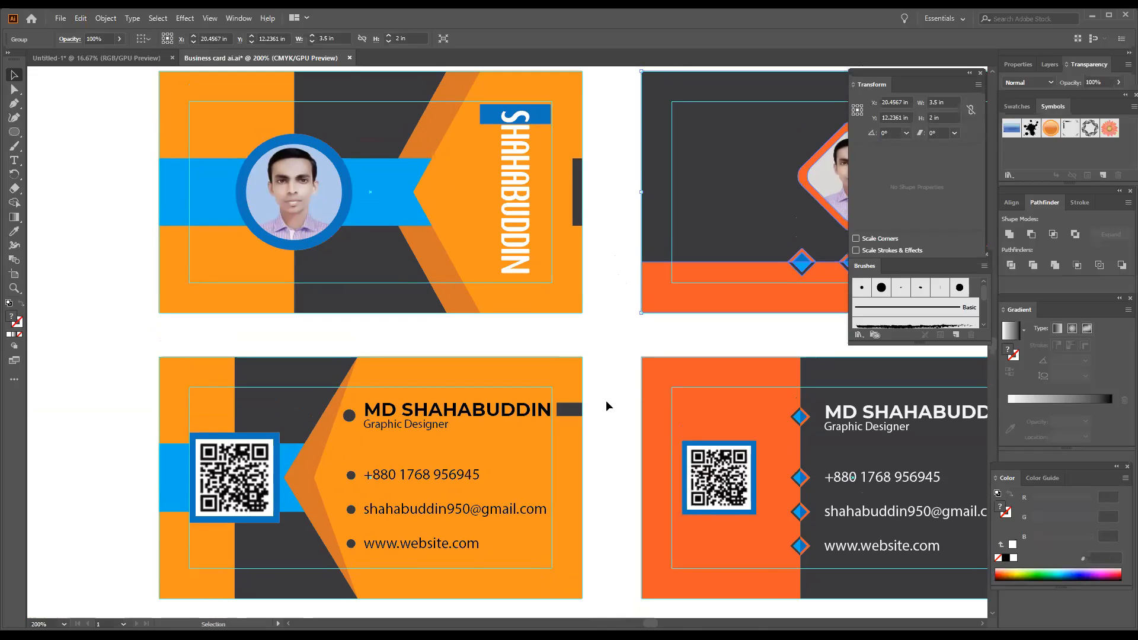
- Ungroup the bottom-left orange QR-code card's artwork
{"action": "left_click", "coordinate": [486, 415]}
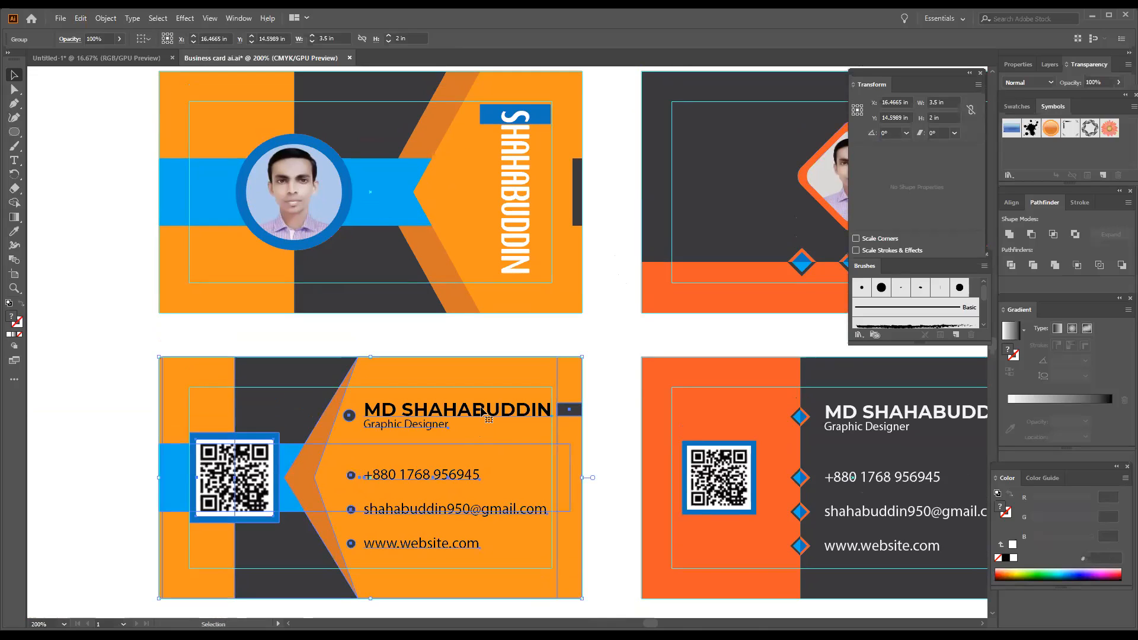
{"action": "right_click", "coordinate": [481, 407]}
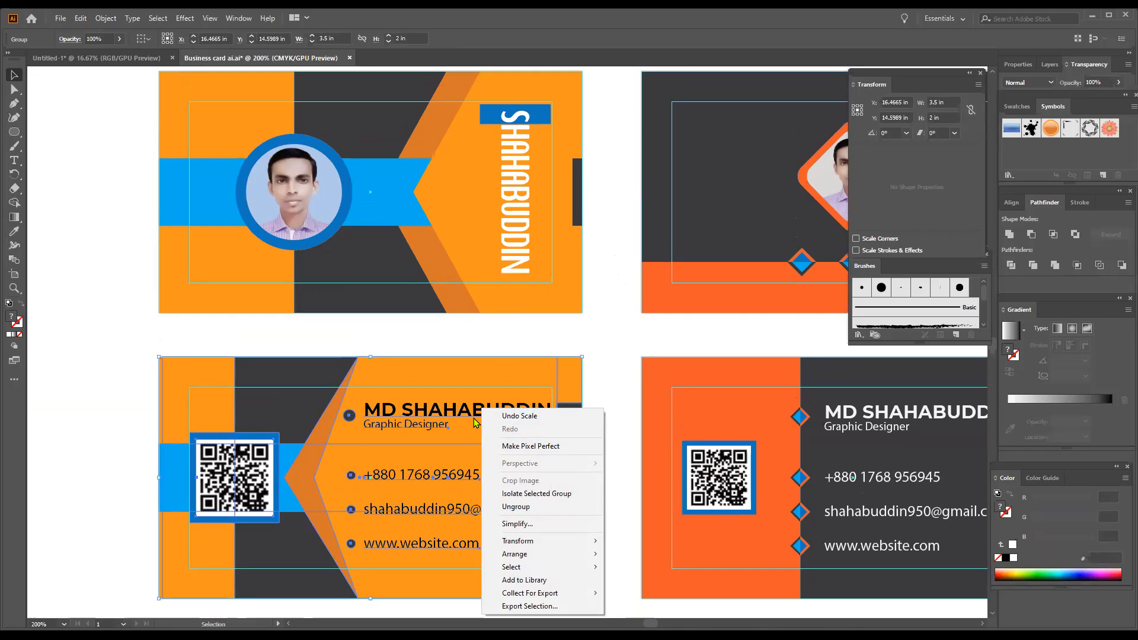
{"action": "left_click", "coordinate": [519, 506]}
{"action": "left_click", "coordinate": [610, 419]}
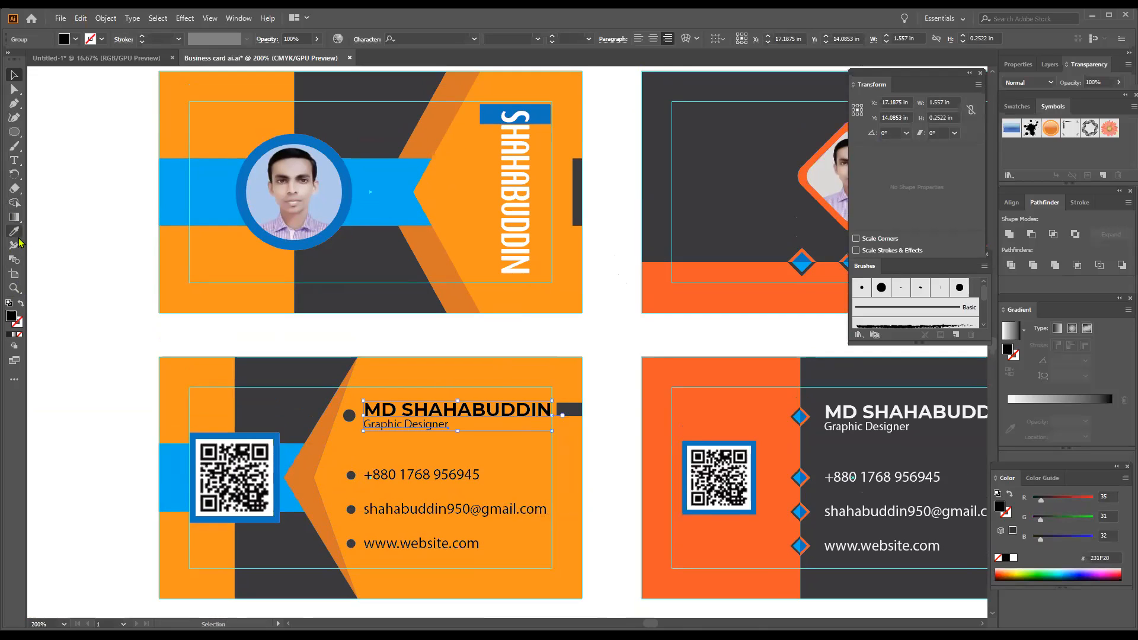
- Open the Character panel with Show Options while editing the card's name, then return to Untitled-1
{"action": "key", "text": "t"}
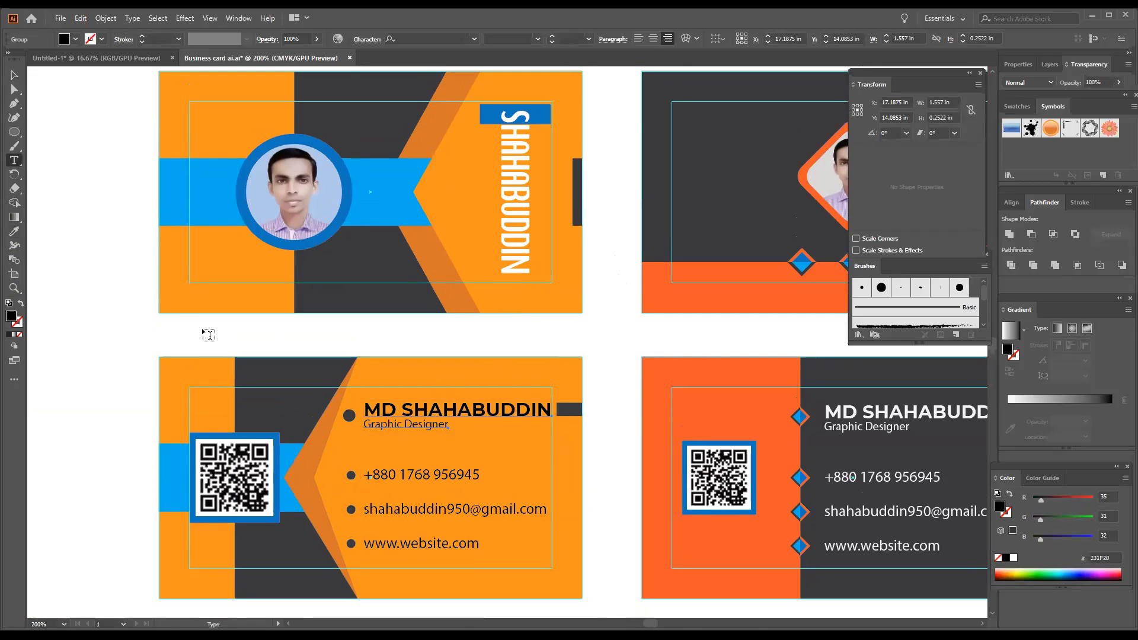
{"action": "key", "text": "v"}
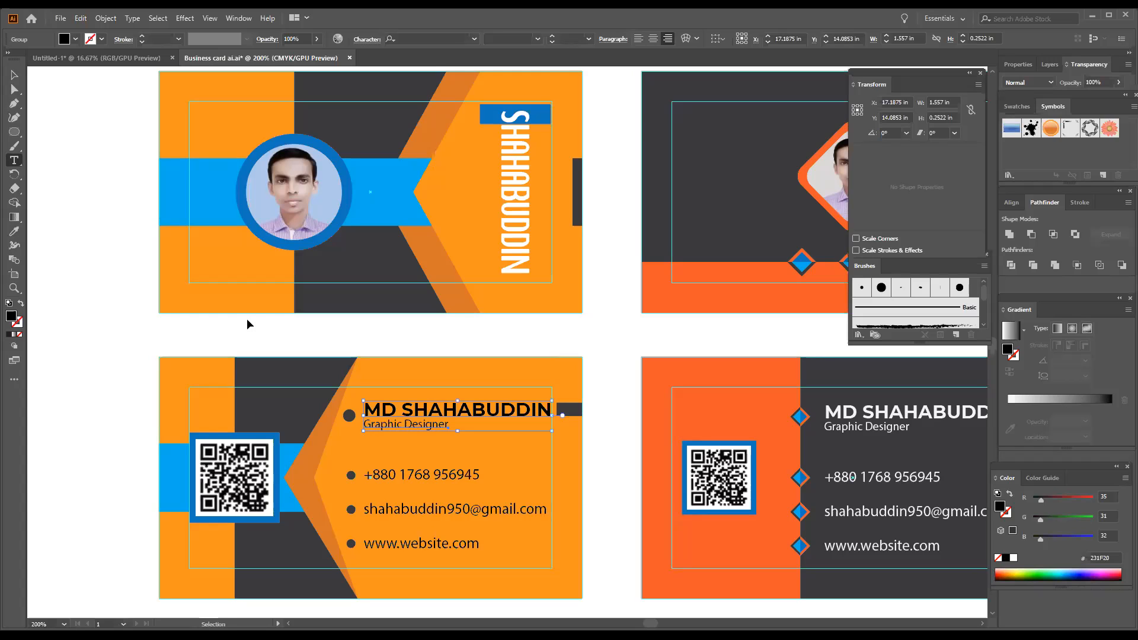
{"action": "key", "text": "ctrl+t"}
{"action": "key", "text": "t"}
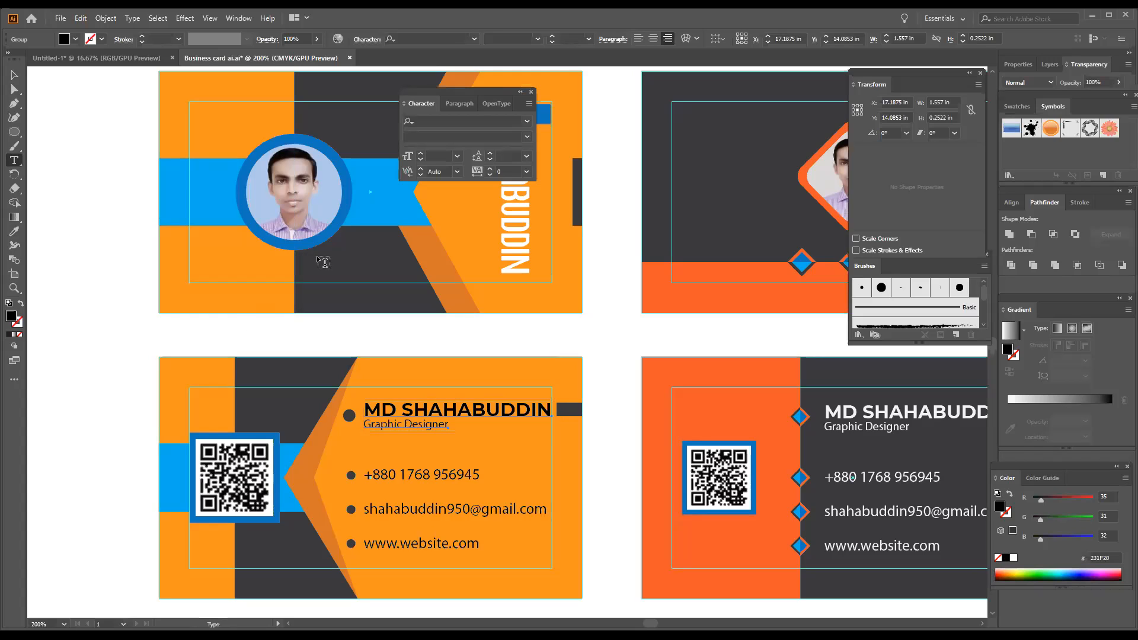
{"action": "left_click", "coordinate": [443, 408]}
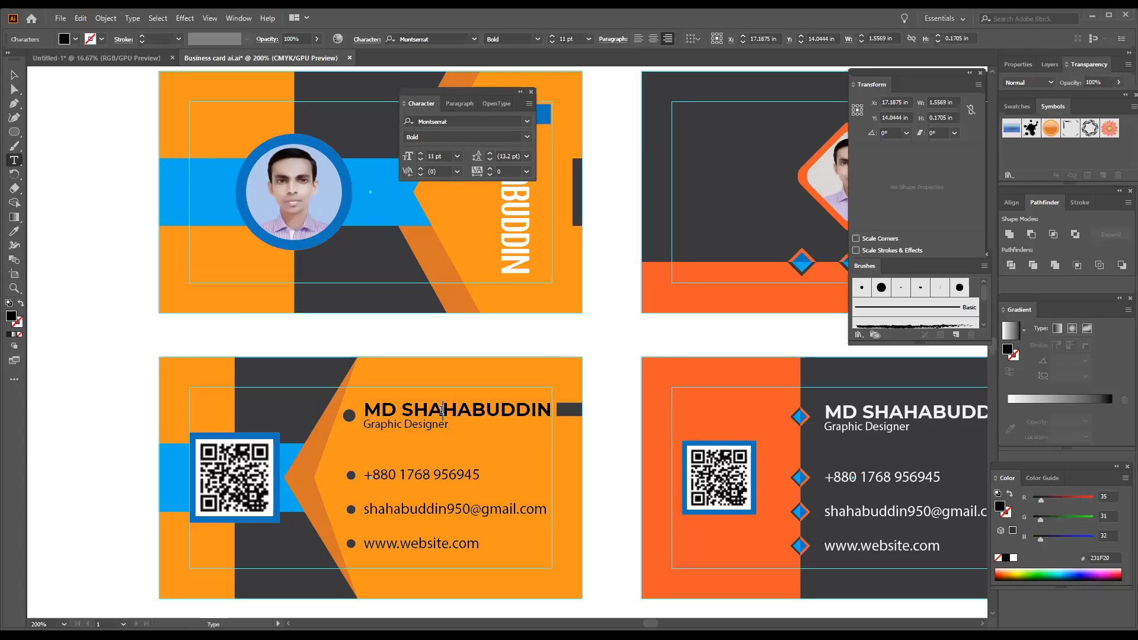
{"action": "left_click_drag", "start_coordinate": [441, 410], "coordinate": [471, 393]}
{"action": "left_click", "coordinate": [528, 104]}
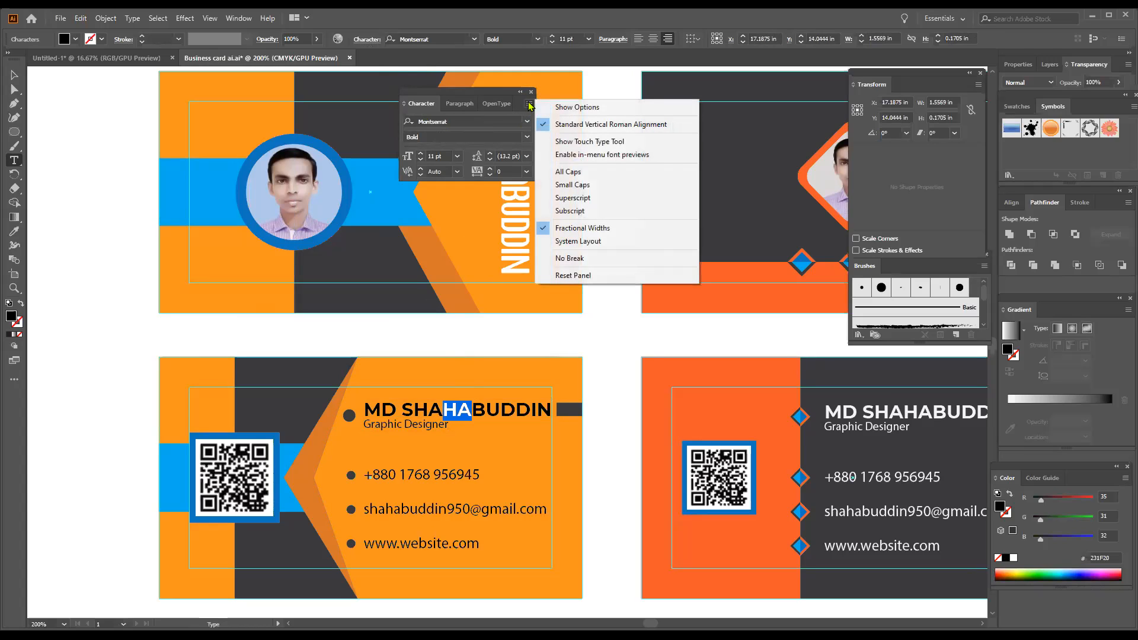
{"action": "left_click", "coordinate": [563, 108]}
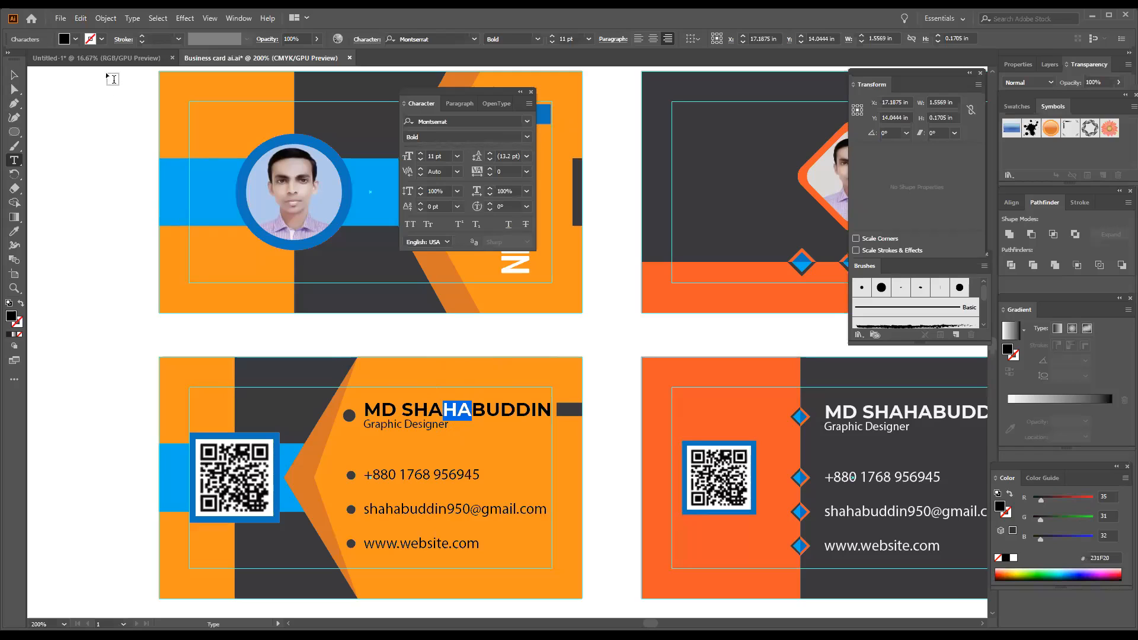
{"action": "left_click", "coordinate": [114, 59]}
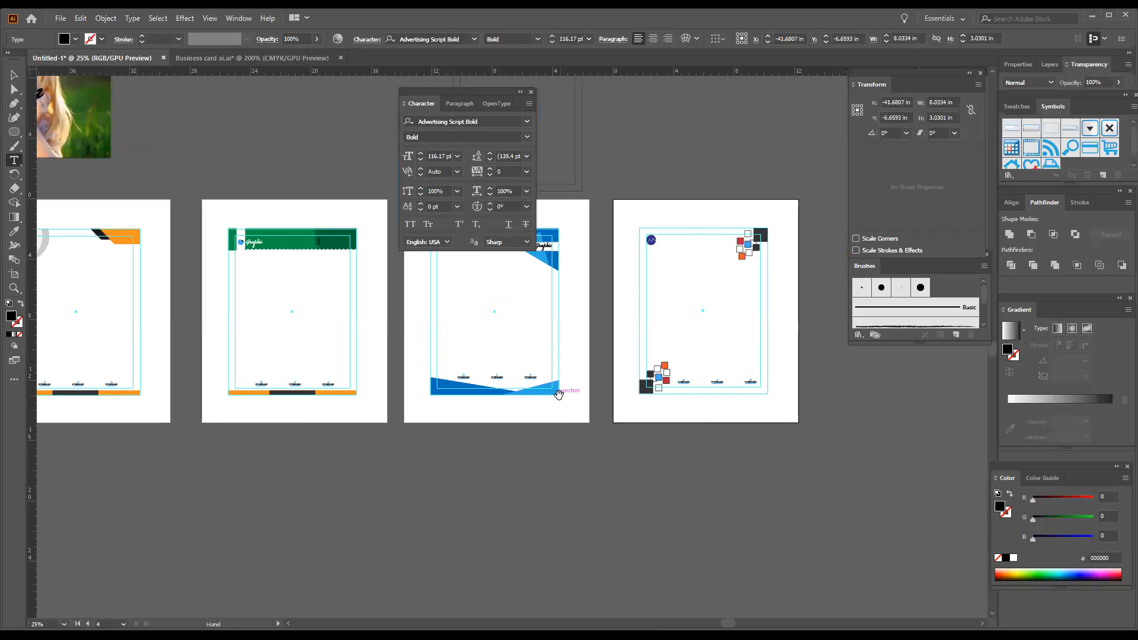
- Scroll and pan the view across the letterhead pages
{"action": "scroll", "coordinate": [566, 397], "scroll_direction": "up", "scroll_amount": 1}
{"action": "left_click_drag", "start_coordinate": [625, 493], "coordinate": [604, 507]}
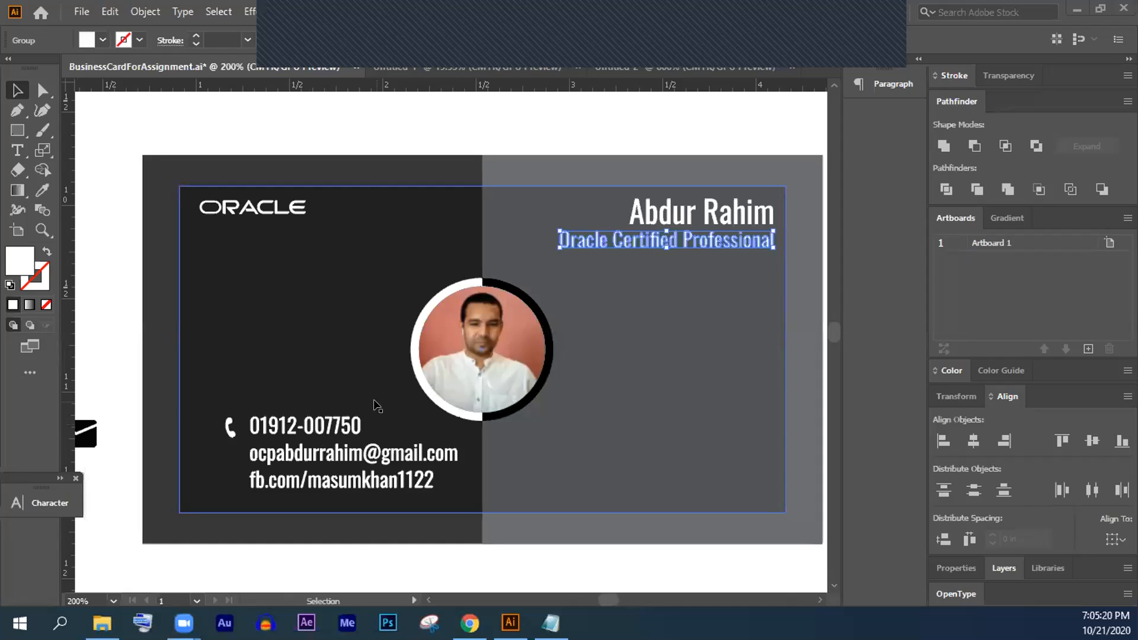
- Select the card's inner rectangle, pan up to the cards above, then clear the selection
{"action": "left_click", "coordinate": [605, 385]}
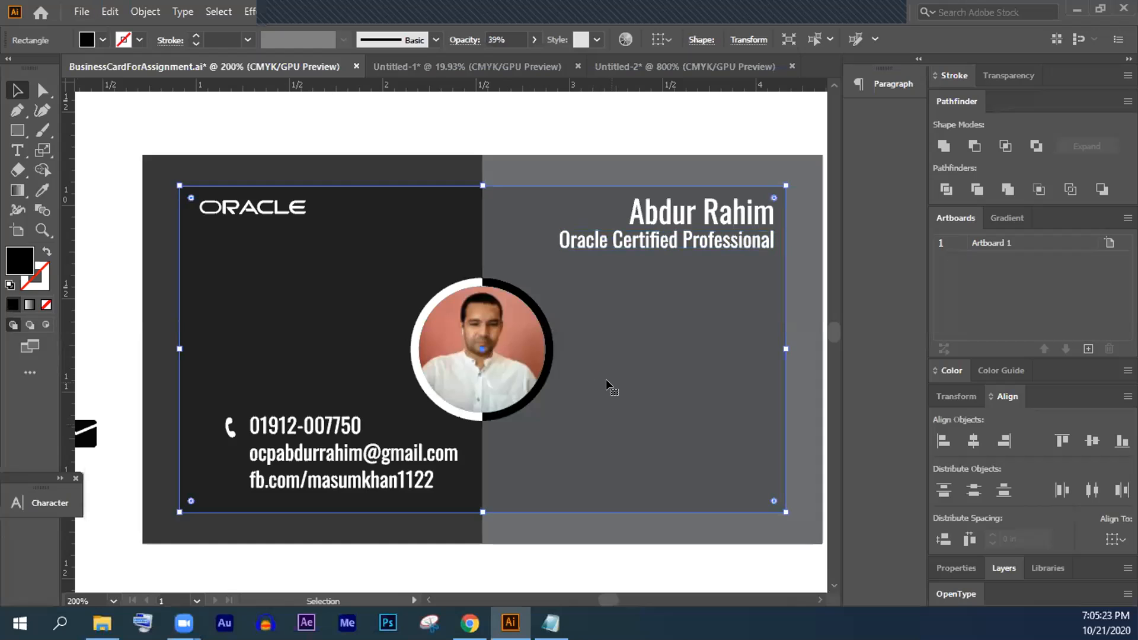
{"action": "scroll", "coordinate": [606, 382], "scroll_direction": "down", "scroll_amount": 3}
{"action": "left_click_drag", "start_coordinate": [715, 437], "coordinate": [658, 304]}
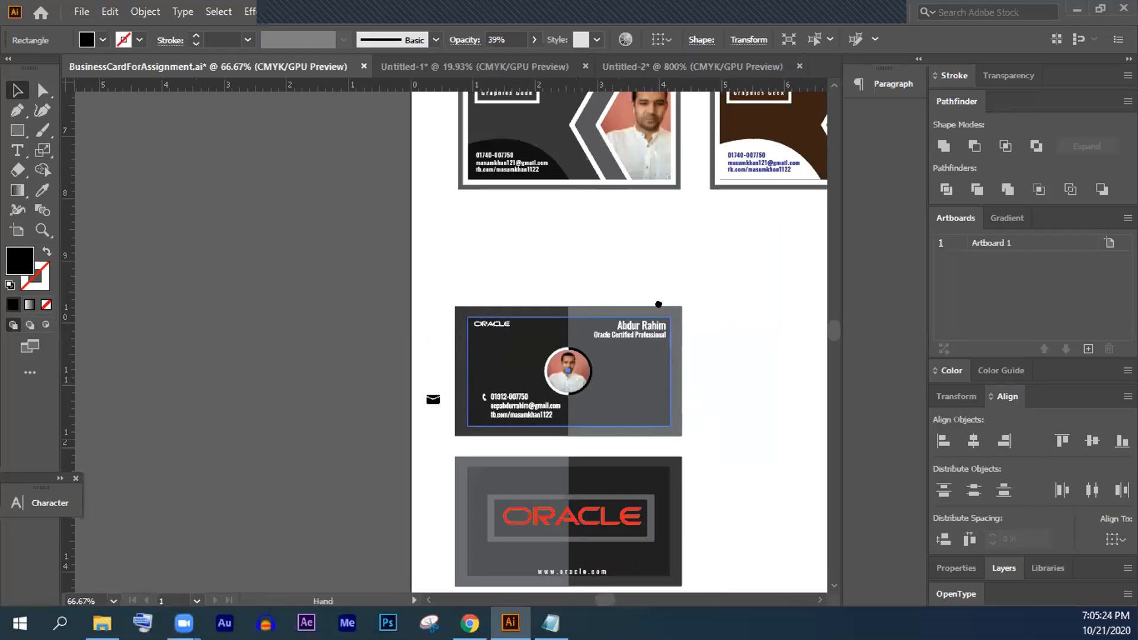
{"action": "scroll", "coordinate": [647, 322], "scroll_direction": "up", "scroll_amount": 1}
{"action": "left_click", "coordinate": [235, 244]}
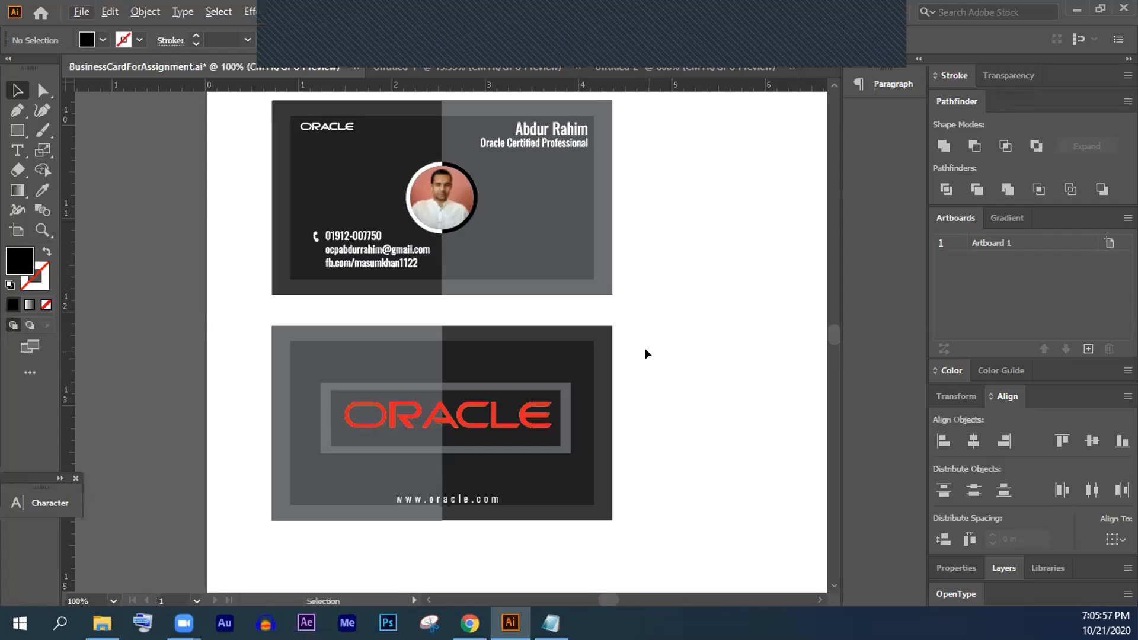
- Zoom out to 12.5% to see every card variant on the BusinessCardForAssignment artboard
{"action": "scroll", "coordinate": [642, 354], "scroll_direction": "up", "scroll_amount": 2}
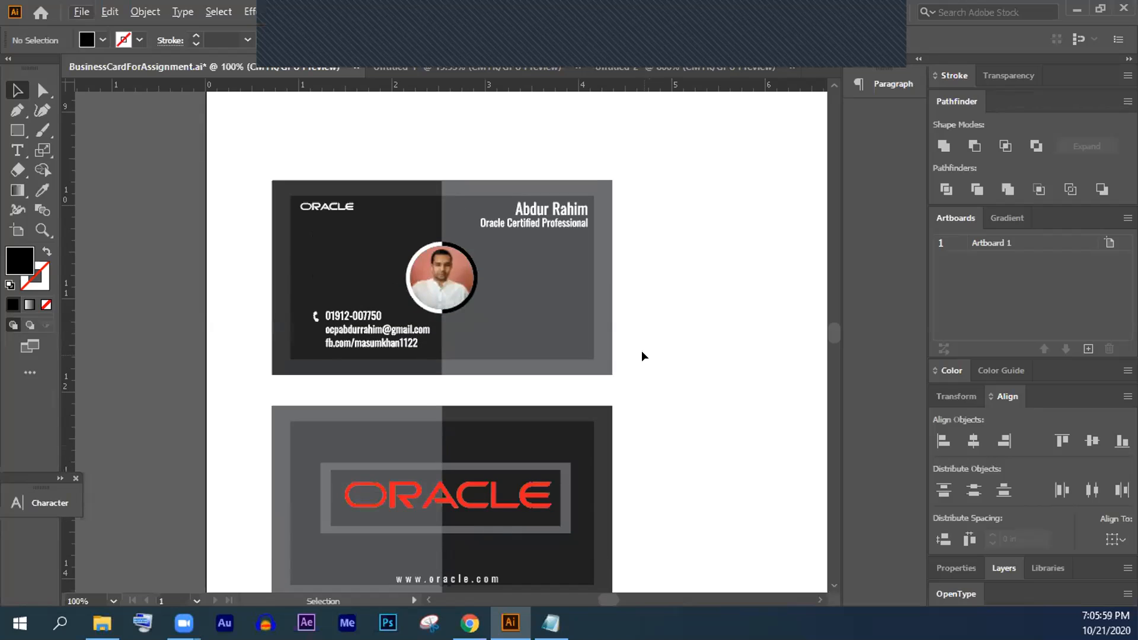
{"action": "scroll", "coordinate": [616, 355], "scroll_direction": "down", "scroll_amount": 1}
{"action": "scroll", "coordinate": [614, 355], "scroll_direction": "down", "scroll_amount": 6}
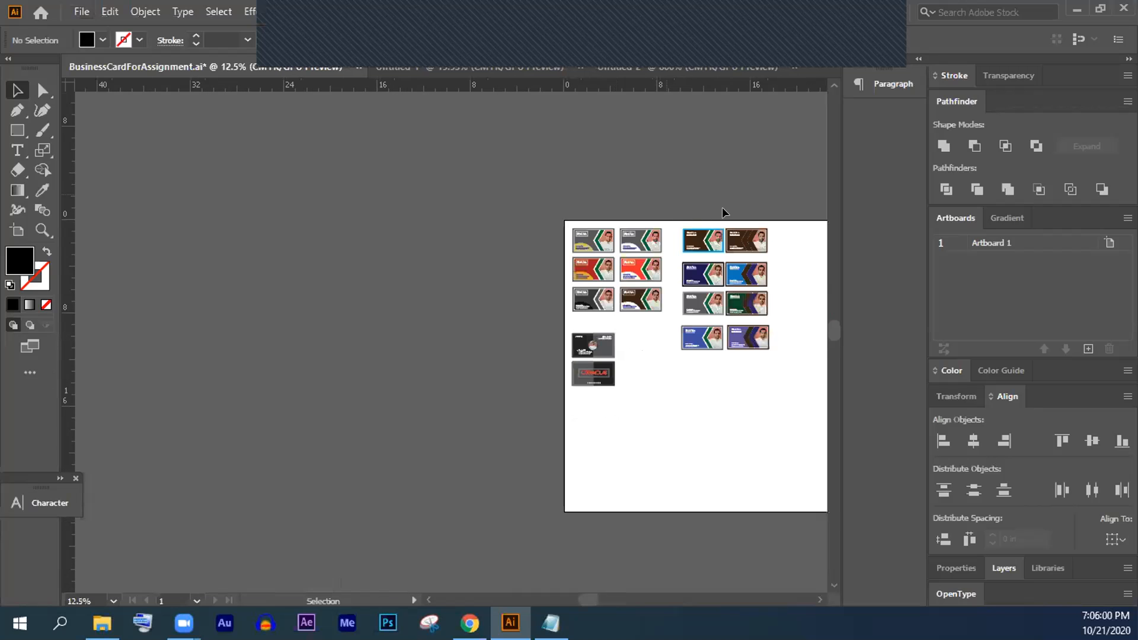
{"action": "scroll", "coordinate": [738, 303], "scroll_direction": "up", "scroll_amount": 6}
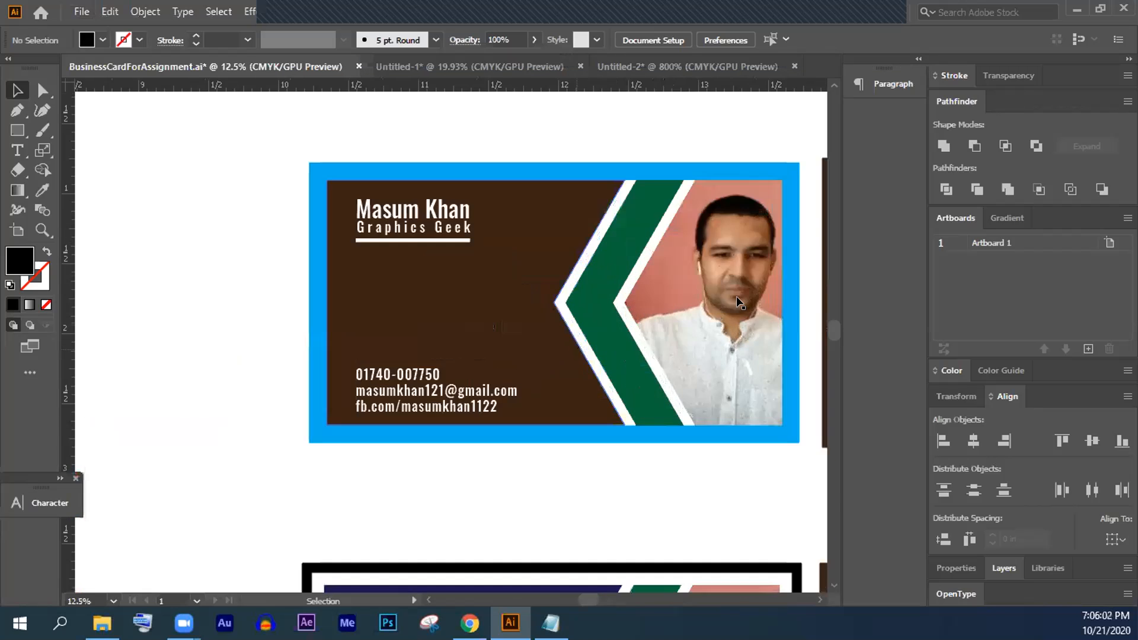
{"action": "scroll", "coordinate": [698, 406], "scroll_direction": "down", "scroll_amount": 2}
{"action": "scroll", "coordinate": [432, 361], "scroll_direction": "up", "scroll_amount": 2}
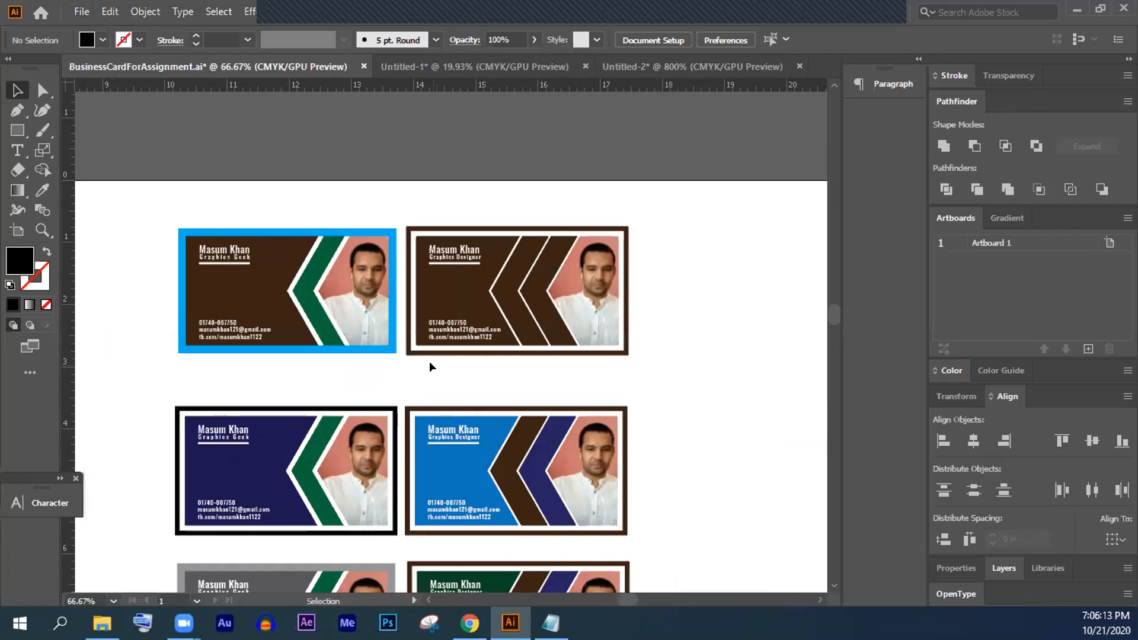
{"action": "left_click", "coordinate": [632, 354]}
{"action": "left_click", "coordinate": [549, 356]}
{"action": "scroll", "coordinate": [547, 357], "scroll_direction": "down", "scroll_amount": 3}
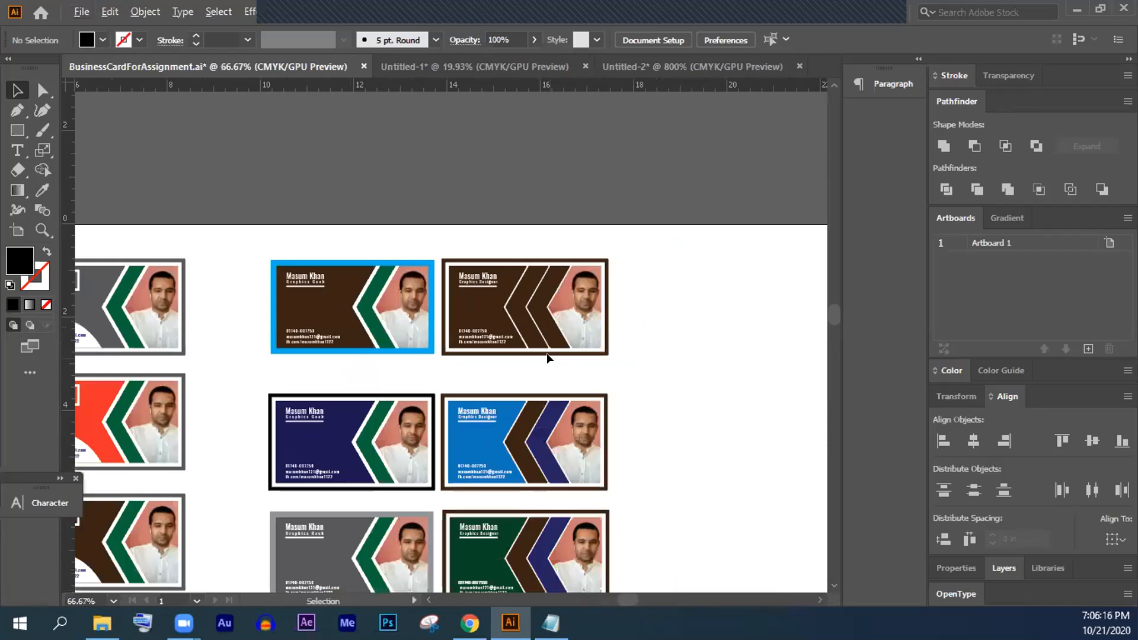
{"action": "left_click_drag", "start_coordinate": [317, 403], "coordinate": [407, 333]}
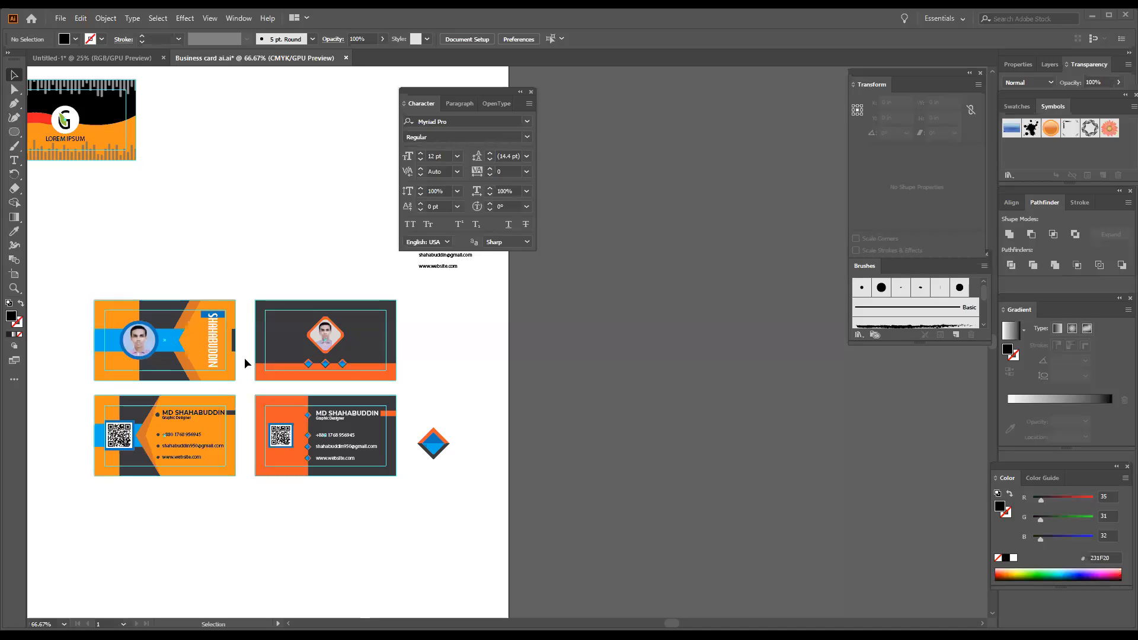
- Zoom in on the orange and dark visiting cards, bringing both top cards into view
{"action": "scroll", "coordinate": [244, 358], "scroll_direction": "up", "scroll_amount": 3}
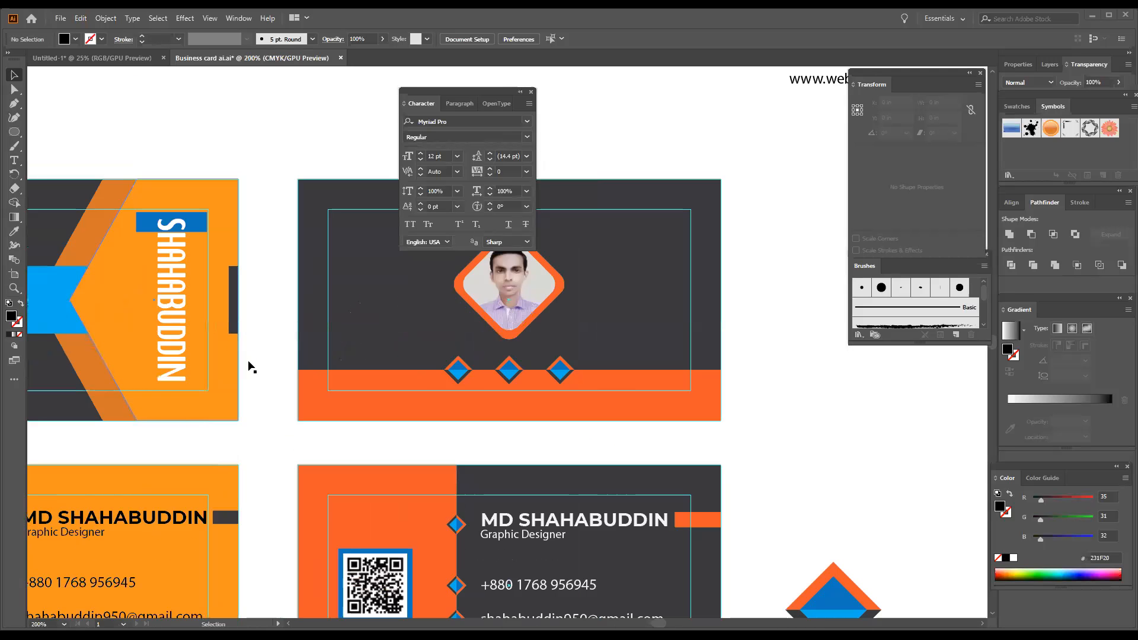
{"action": "scroll", "coordinate": [249, 362], "scroll_direction": "up", "scroll_amount": 4}
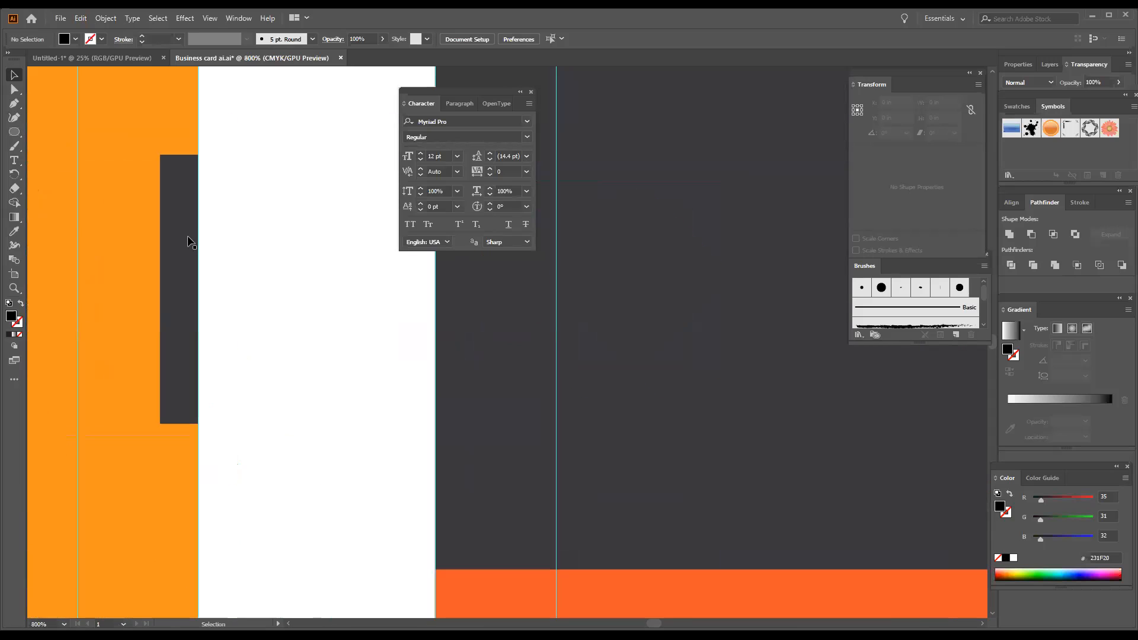
{"action": "scroll", "coordinate": [199, 282], "scroll_direction": "down", "scroll_amount": 2}
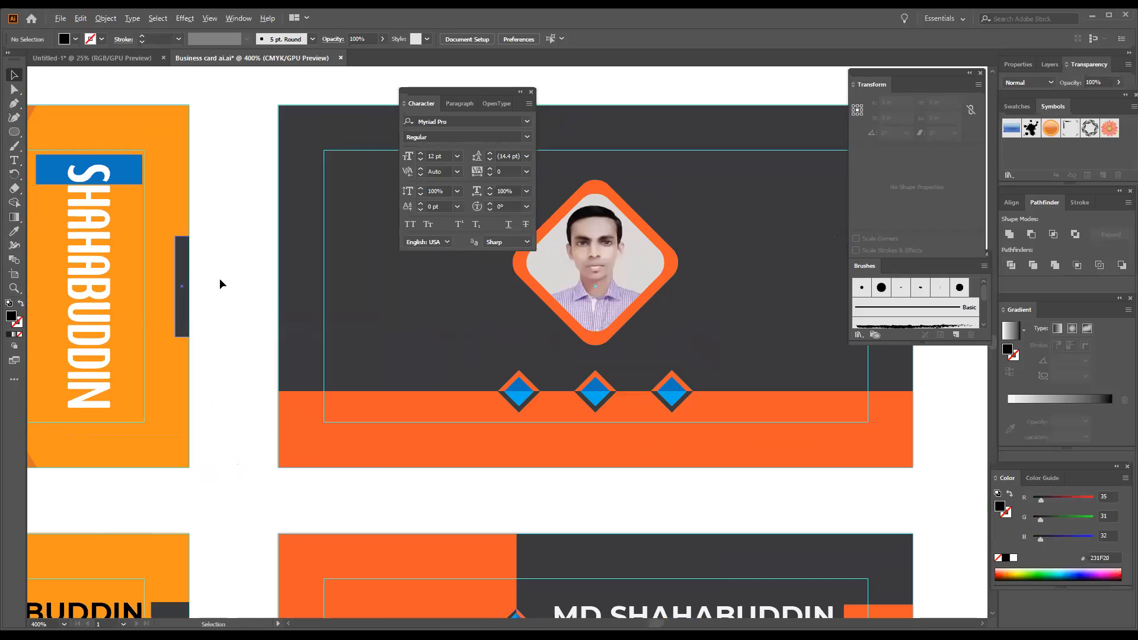
{"action": "left_click_drag", "start_coordinate": [247, 295], "coordinate": [401, 350]}
{"action": "scroll", "coordinate": [364, 274], "scroll_direction": "down", "scroll_amount": 1}
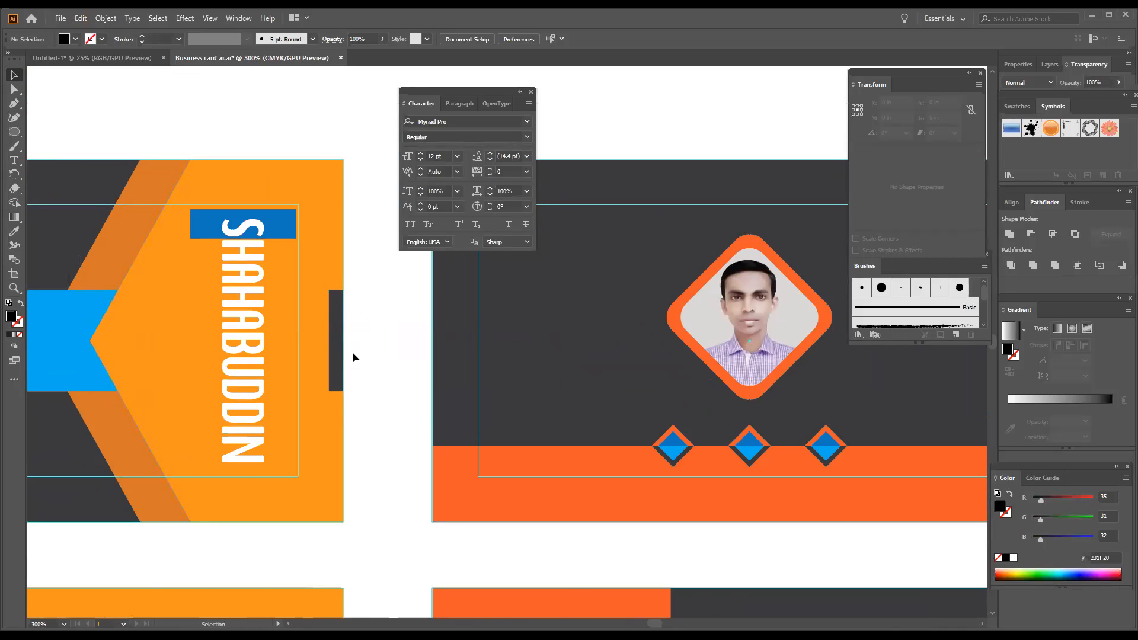
- Zoom out and pan to showcase the cards with their contact details
{"action": "scroll", "coordinate": [352, 356], "scroll_direction": "down", "scroll_amount": 1}
{"action": "scroll", "coordinate": [352, 351], "scroll_direction": "down", "scroll_amount": 1}
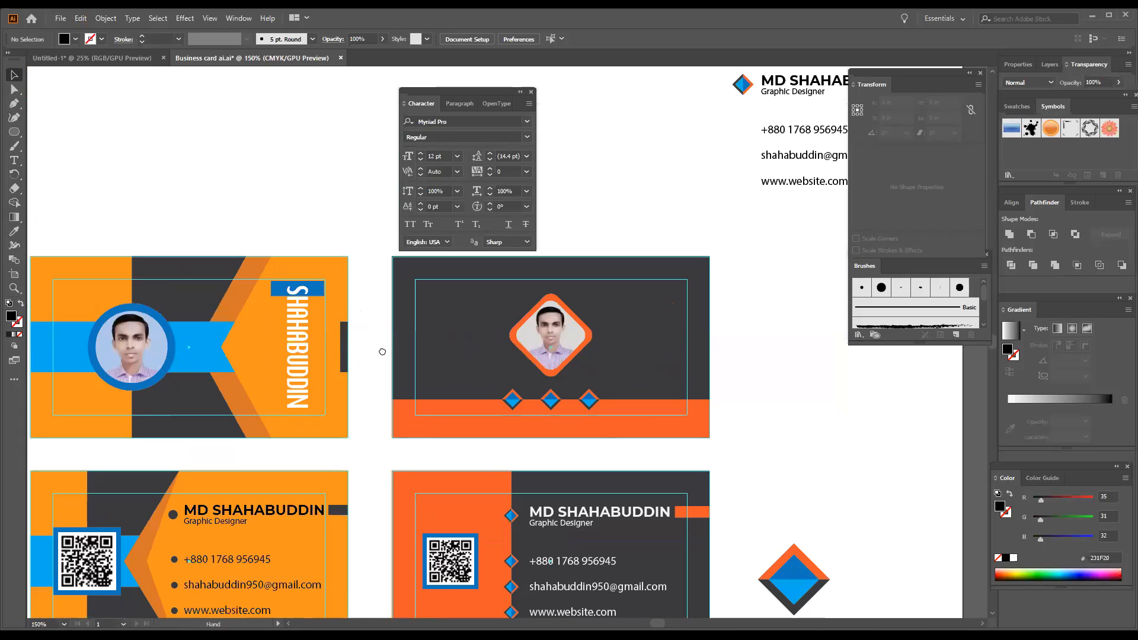
{"action": "left_click_drag", "start_coordinate": [357, 351], "coordinate": [390, 357]}
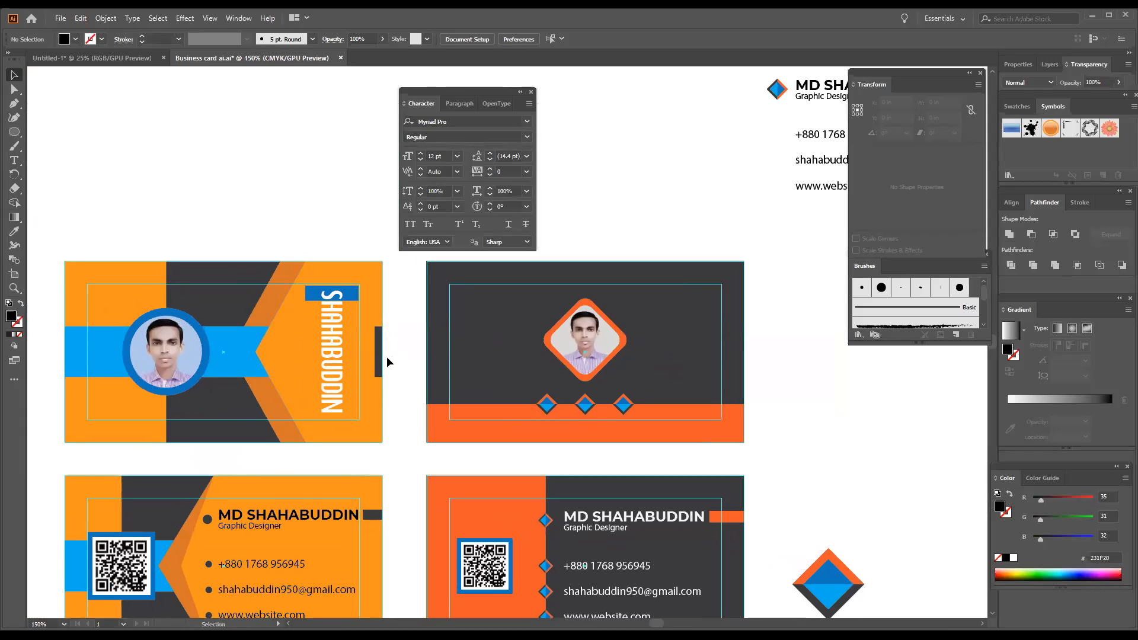
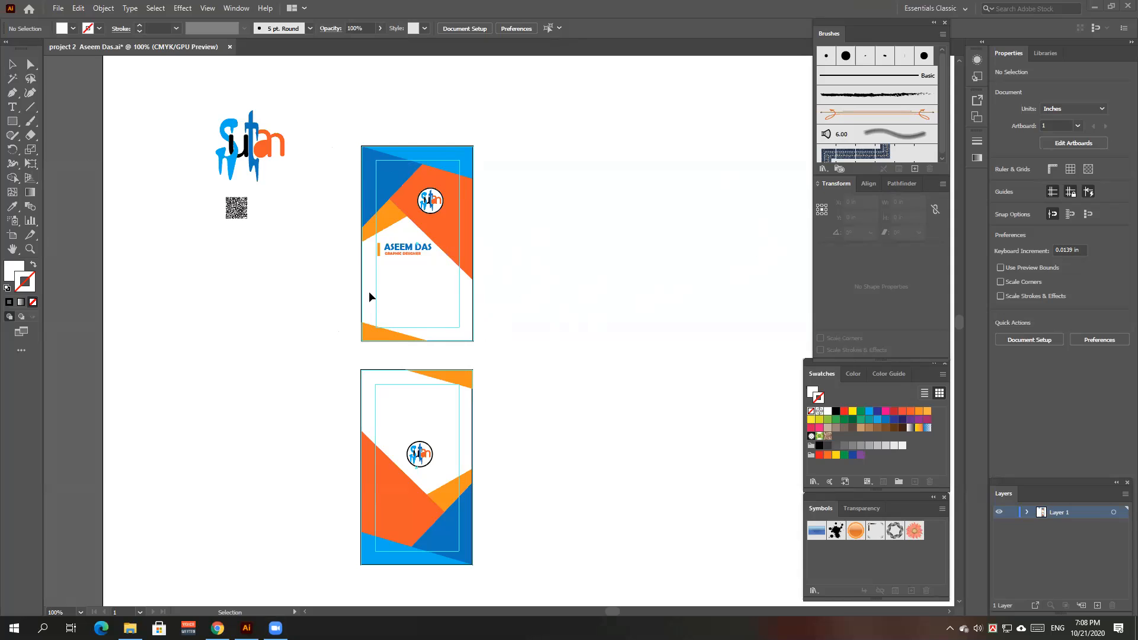
- Move the Sultan logo group down about 3.25 in, below the QR code, and deselect it
{"action": "scroll", "coordinate": [371, 298], "scroll_direction": "down", "scroll_amount": 1}
{"action": "scroll", "coordinate": [370, 303], "scroll_direction": "up", "scroll_amount": 2}
{"action": "scroll", "coordinate": [354, 309], "scroll_direction": "down", "scroll_amount": 1}
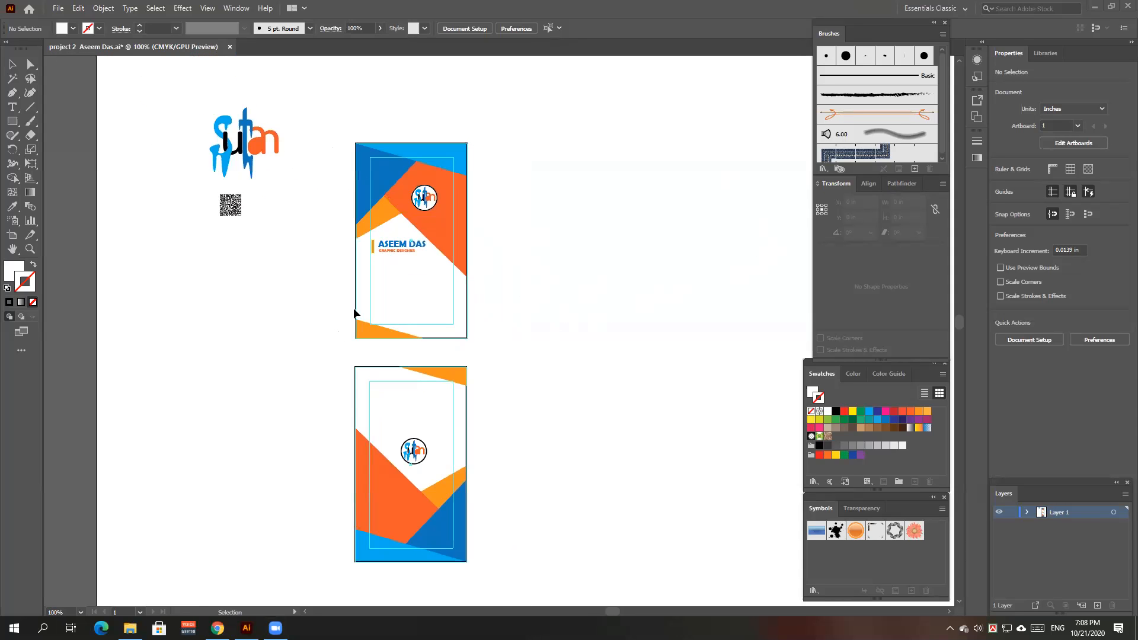
{"action": "left_click_drag", "start_coordinate": [270, 140], "coordinate": [327, 287]}
{"action": "left_click", "coordinate": [568, 334]}
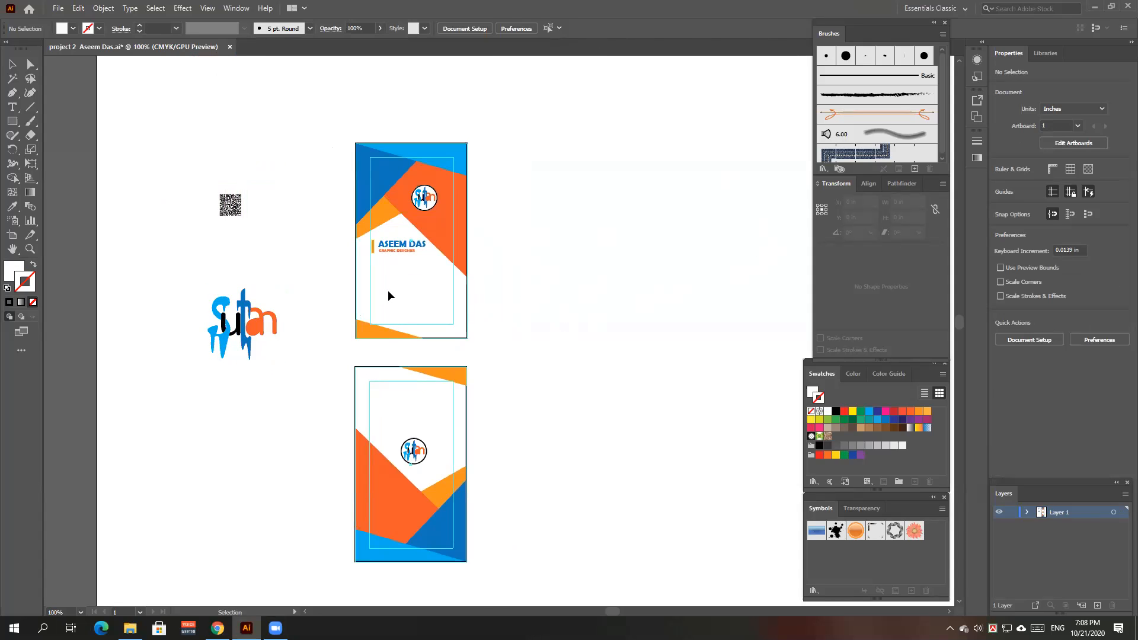
{"action": "scroll", "coordinate": [388, 287], "scroll_direction": "up", "scroll_amount": 4}
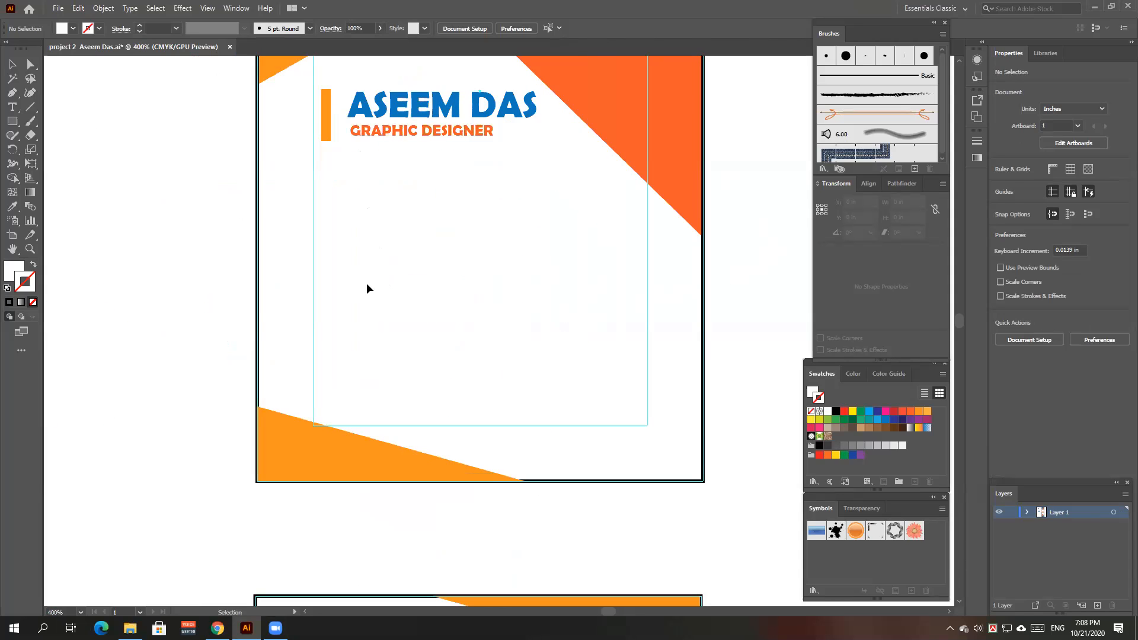
{"action": "scroll", "coordinate": [367, 285], "scroll_direction": "down", "scroll_amount": 3}
{"action": "left_click_drag", "start_coordinate": [528, 368], "coordinate": [539, 337]}
{"action": "scroll", "coordinate": [470, 320], "scroll_direction": "down", "scroll_amount": 1}
{"action": "scroll", "coordinate": [469, 320], "scroll_direction": "up", "scroll_amount": 1}
{"action": "scroll", "coordinate": [470, 320], "scroll_direction": "down", "scroll_amount": 1}
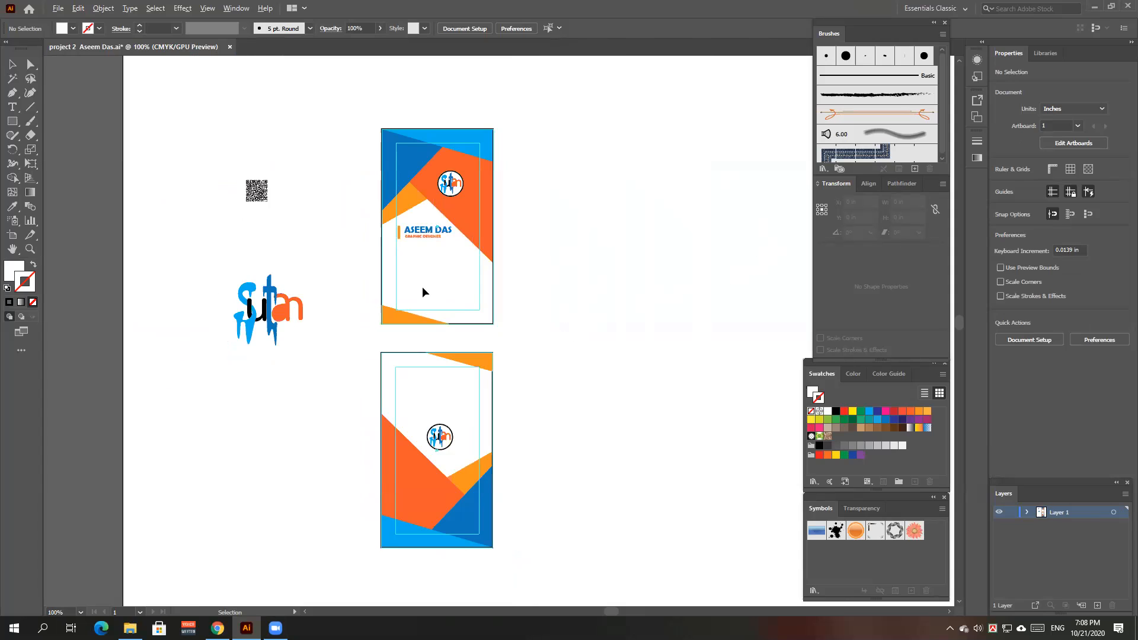
{"action": "scroll", "coordinate": [424, 293], "scroll_direction": "up", "scroll_amount": 4}
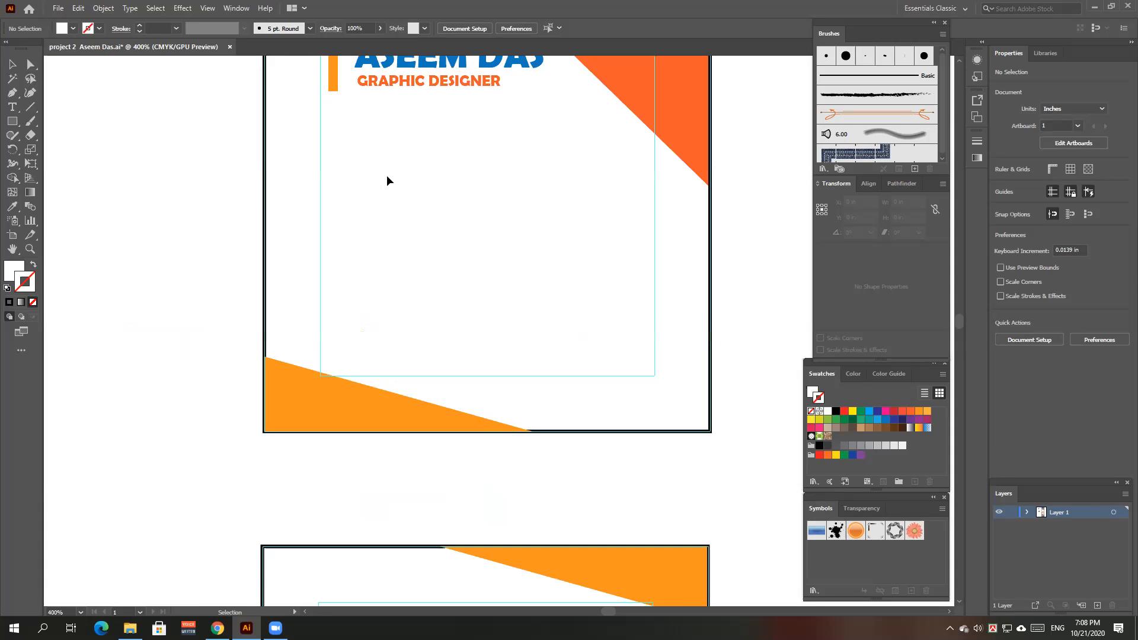
{"action": "scroll", "coordinate": [373, 412], "scroll_direction": "up", "scroll_amount": 3}
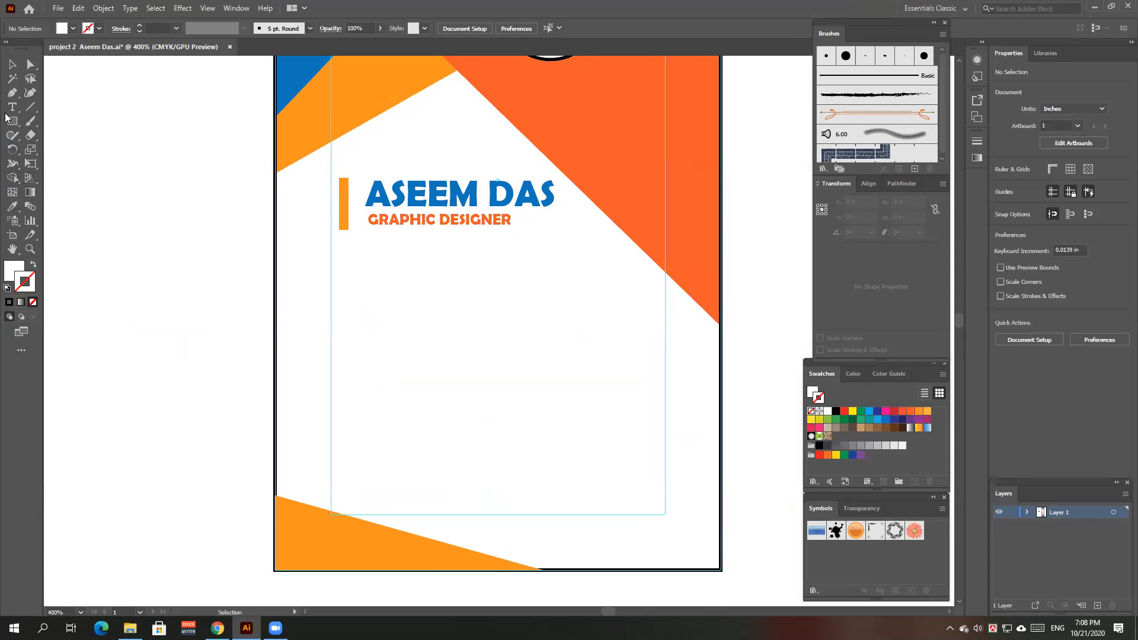
- Add an area text box below GRAPHIC DESIGNER containing the phone number, and select all its text
{"action": "key", "text": "t"}
{"action": "left_click_drag", "start_coordinate": [385, 313], "coordinate": [609, 352]}
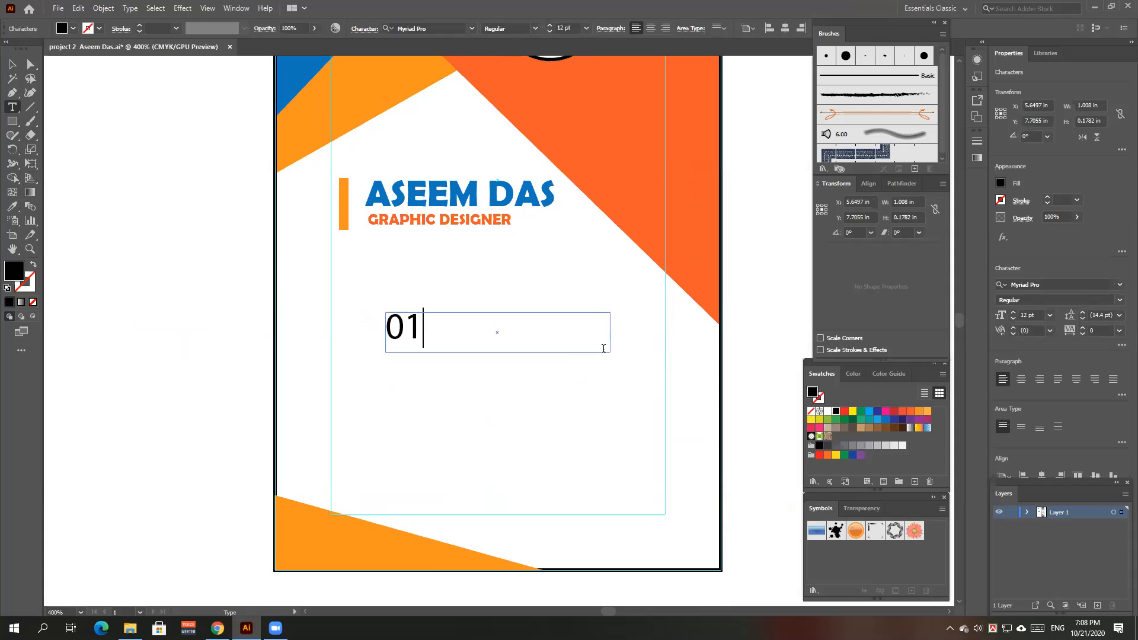
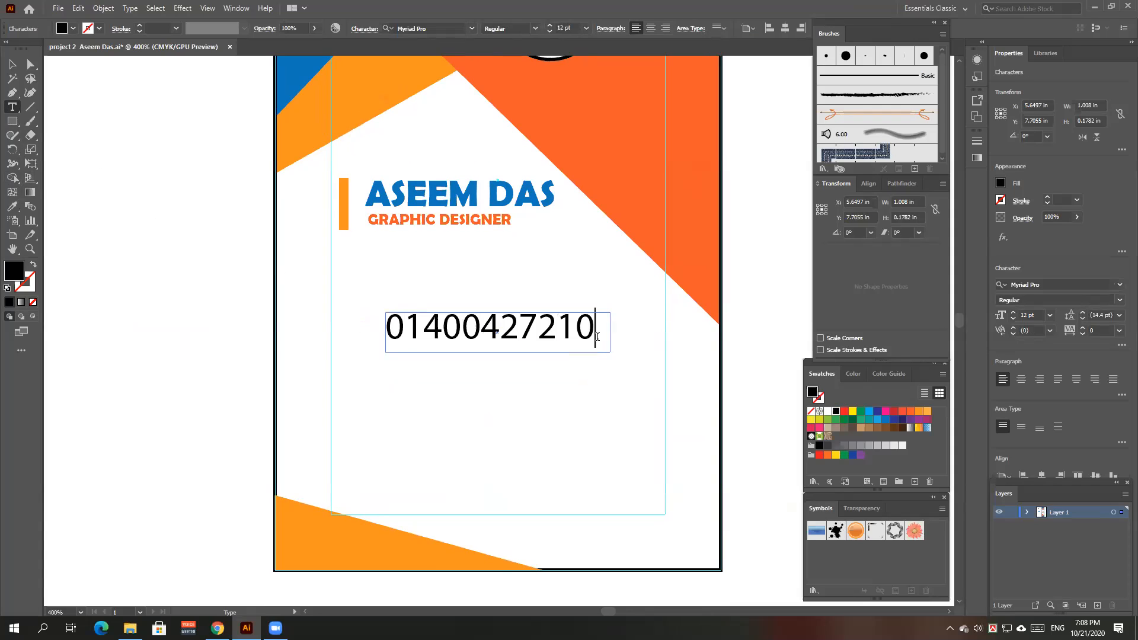
{"action": "key", "text": "ctrl+a"}
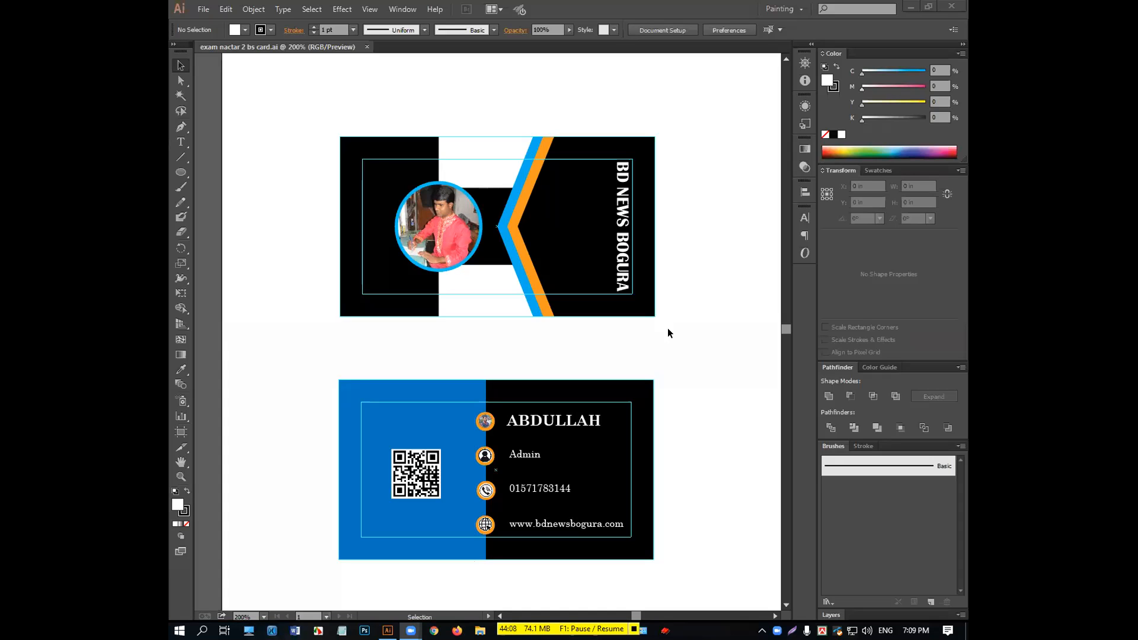
- Return to Illustrator and select the bottom BD News Bogura card group instead of the top card
{"action": "left_click", "coordinate": [389, 631]}
{"action": "left_click", "coordinate": [411, 630]}
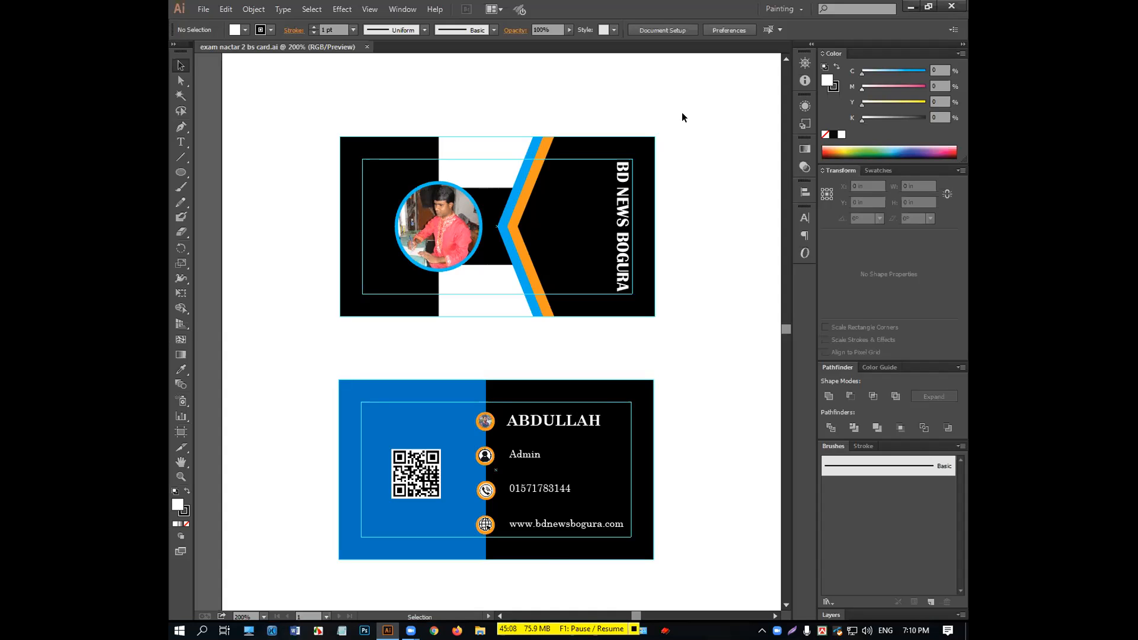
{"action": "left_click", "coordinate": [569, 204]}
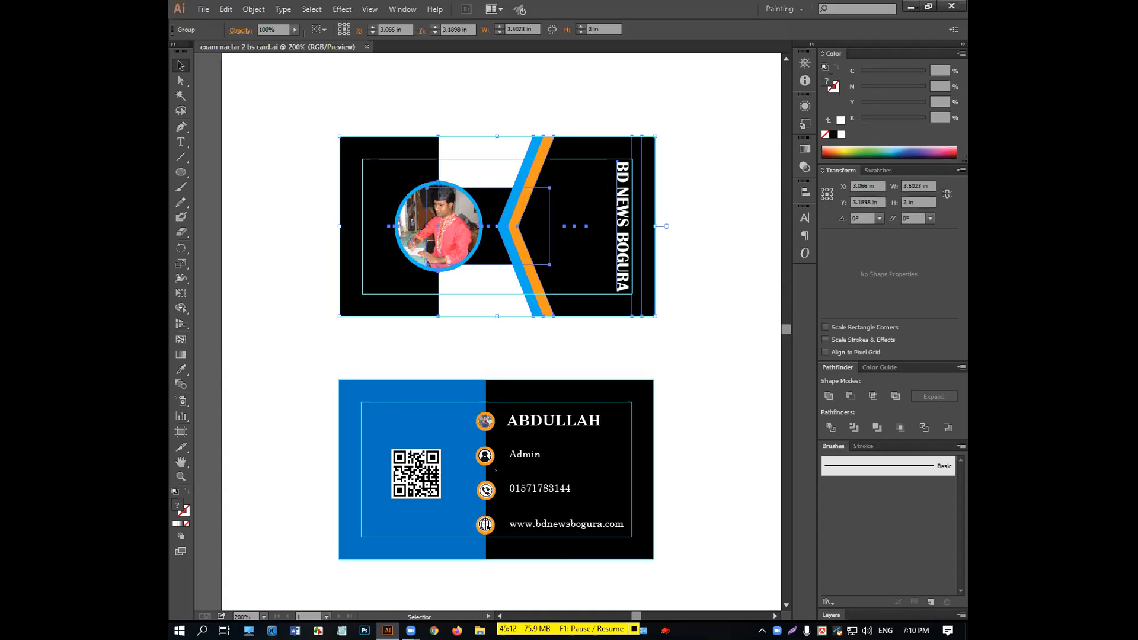
{"action": "left_click", "coordinate": [670, 403]}
{"action": "left_click", "coordinate": [647, 418]}
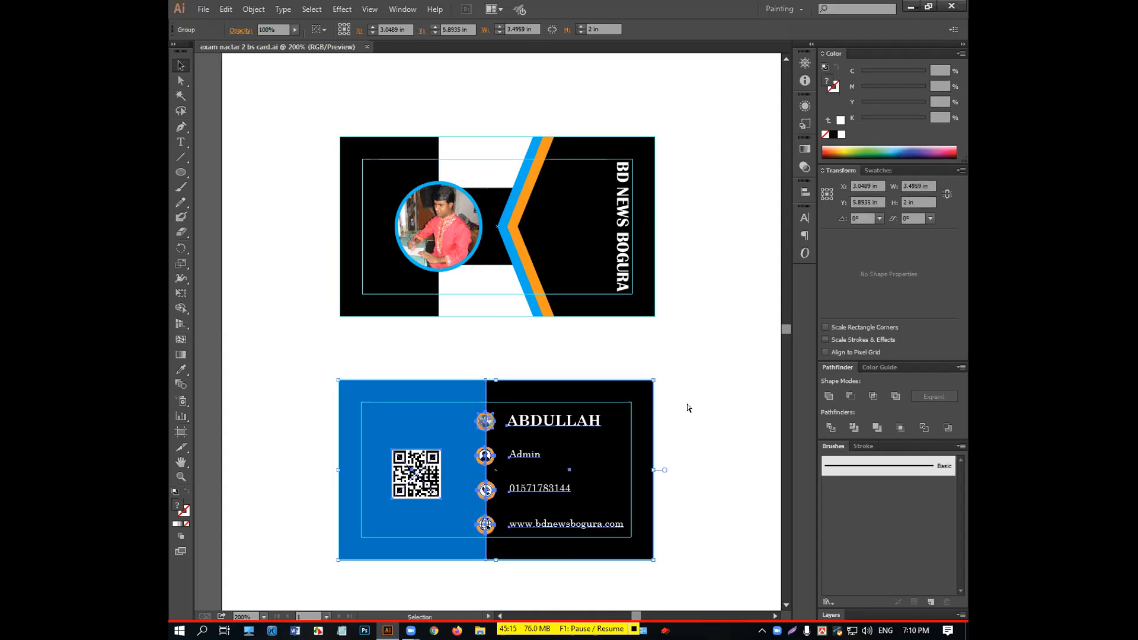
- Ungroup the bottom card (Shift+Ctrl+G) and select only its black rectangle
{"action": "key", "text": "ctrl+shift+g"}
{"action": "left_click", "coordinate": [688, 409]}
{"action": "left_click", "coordinate": [644, 420]}
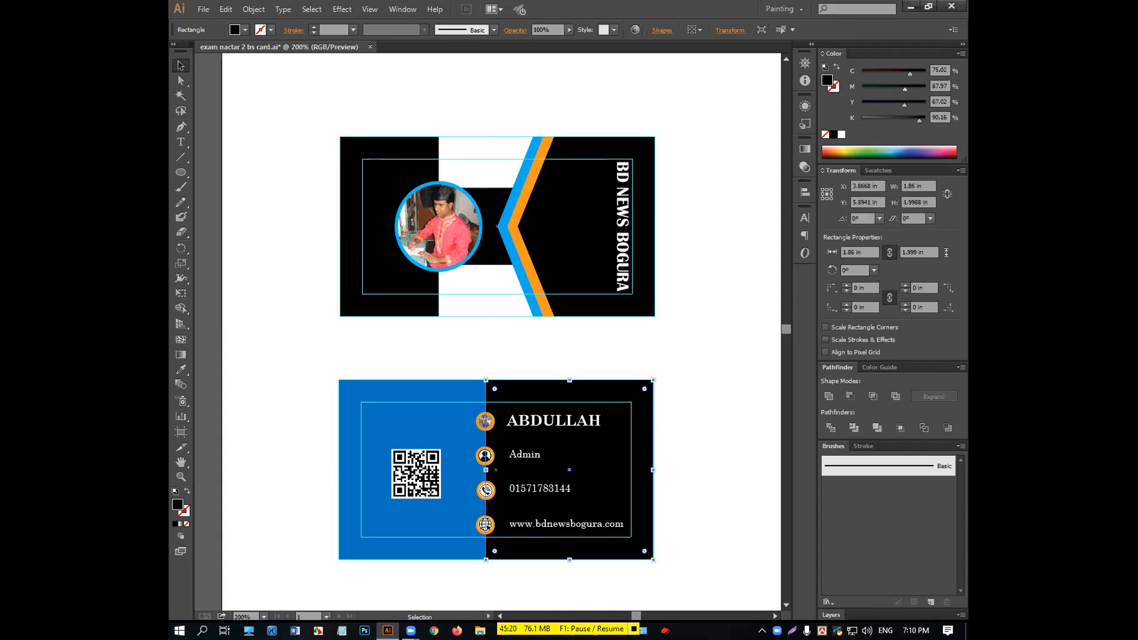
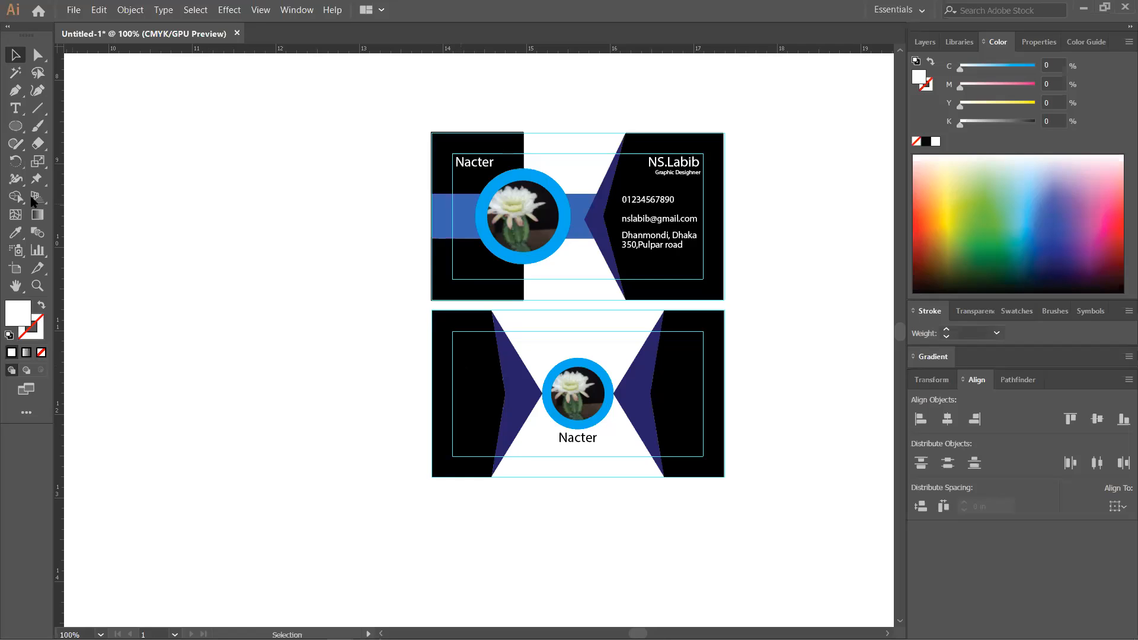
- Fill the back card's left panel with the navy sampled from its triangle
{"action": "left_click", "coordinate": [13, 232]}
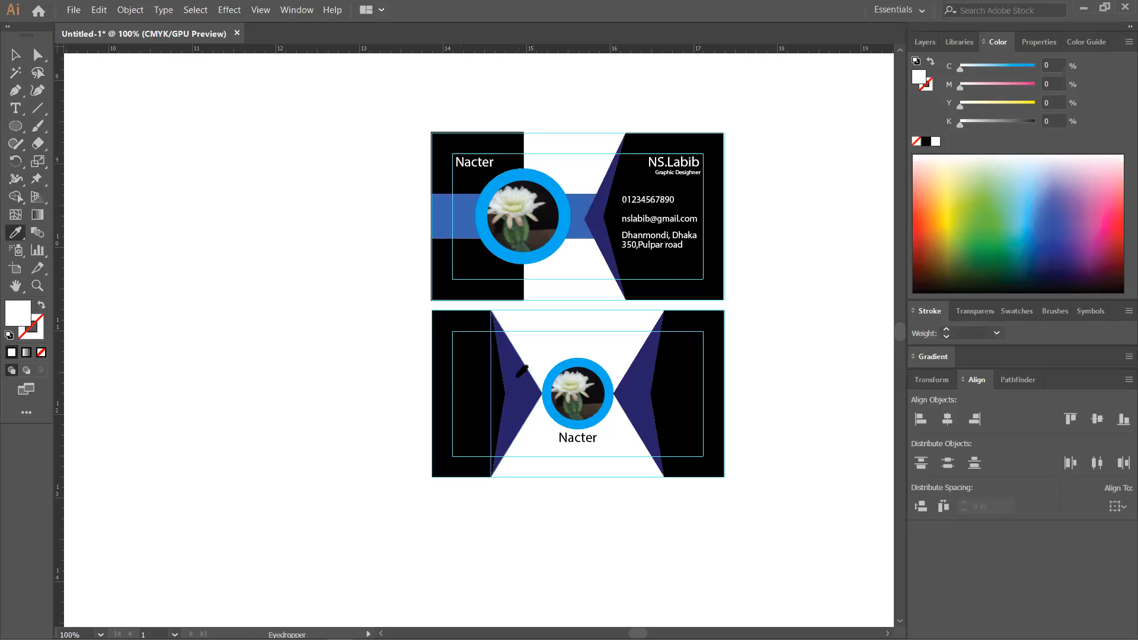
{"action": "left_click", "coordinate": [522, 370]}
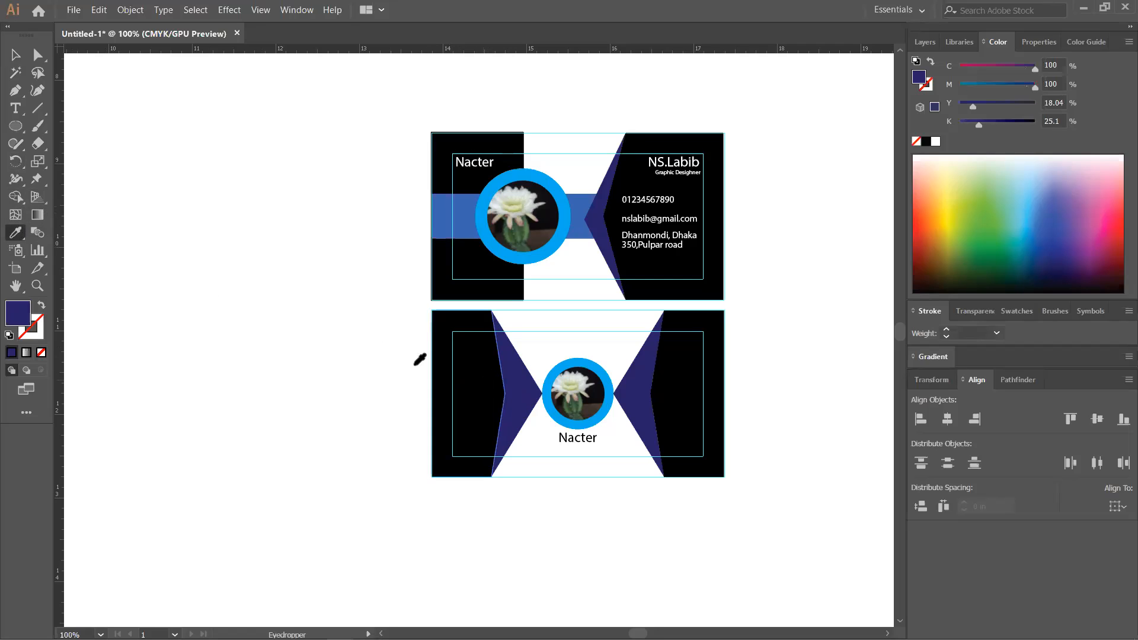
{"action": "left_click", "coordinate": [16, 55]}
{"action": "left_click", "coordinate": [477, 394]}
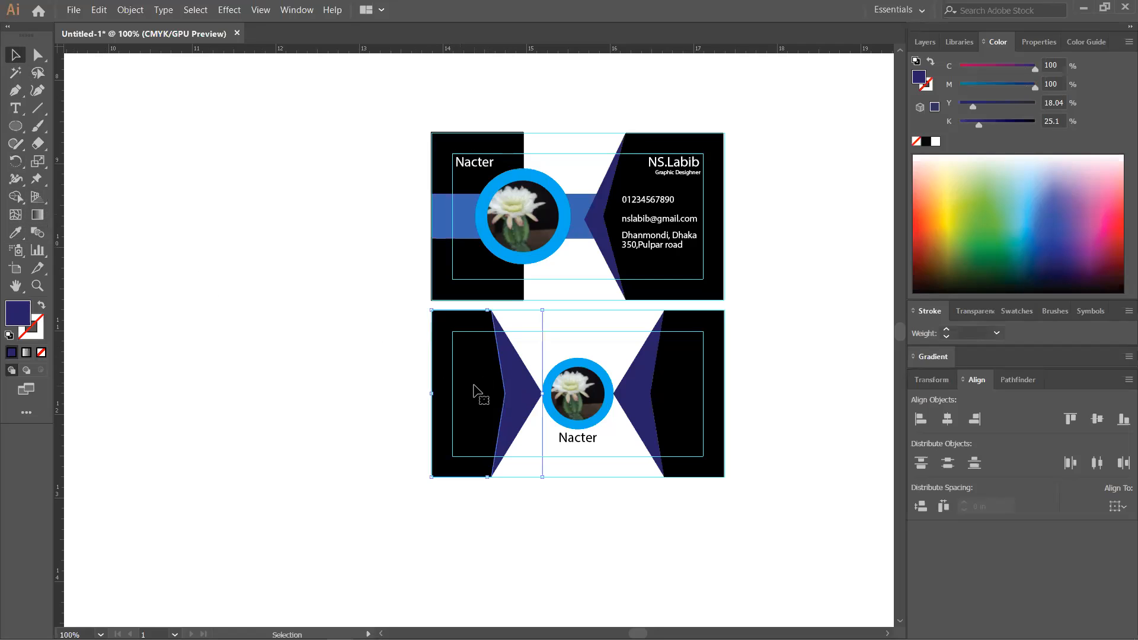
{"action": "left_click", "coordinate": [15, 232]}
{"action": "left_click", "coordinate": [512, 387]}
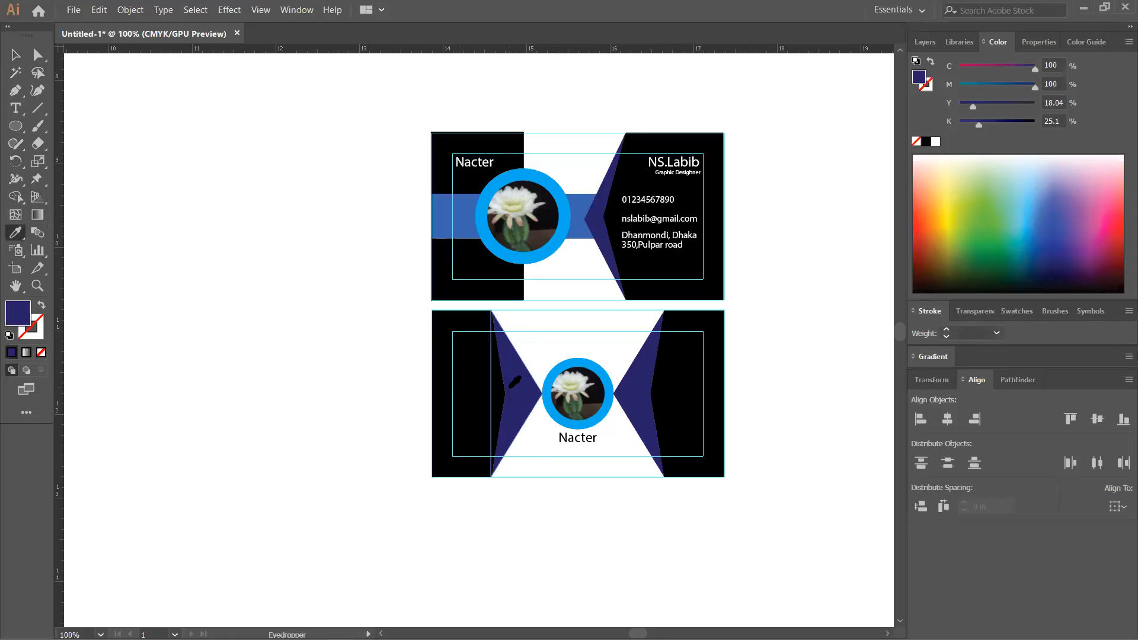
- Test the right panel's black on the left panel, then undo to keep navy
{"action": "left_click", "coordinate": [16, 55]}
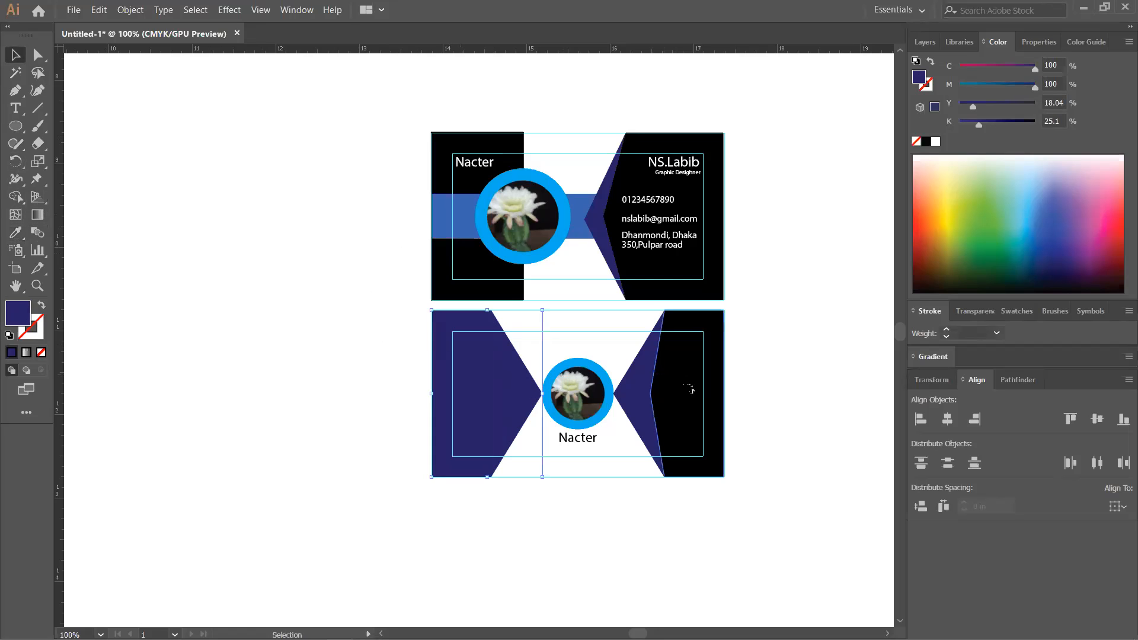
{"action": "left_click", "coordinate": [15, 233]}
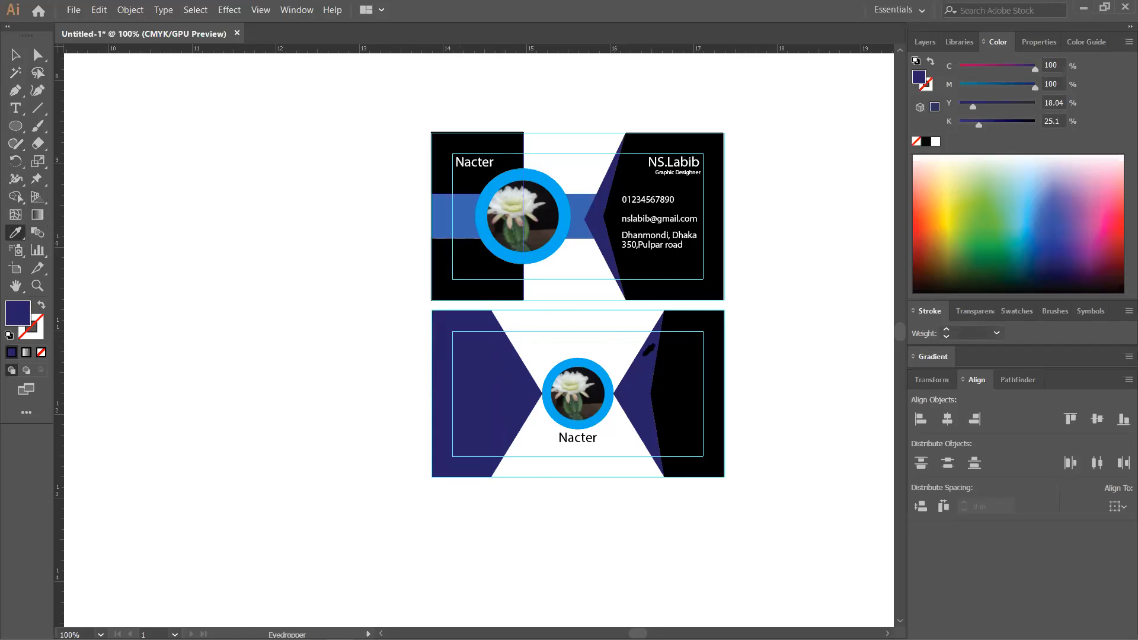
{"action": "left_click", "coordinate": [663, 368]}
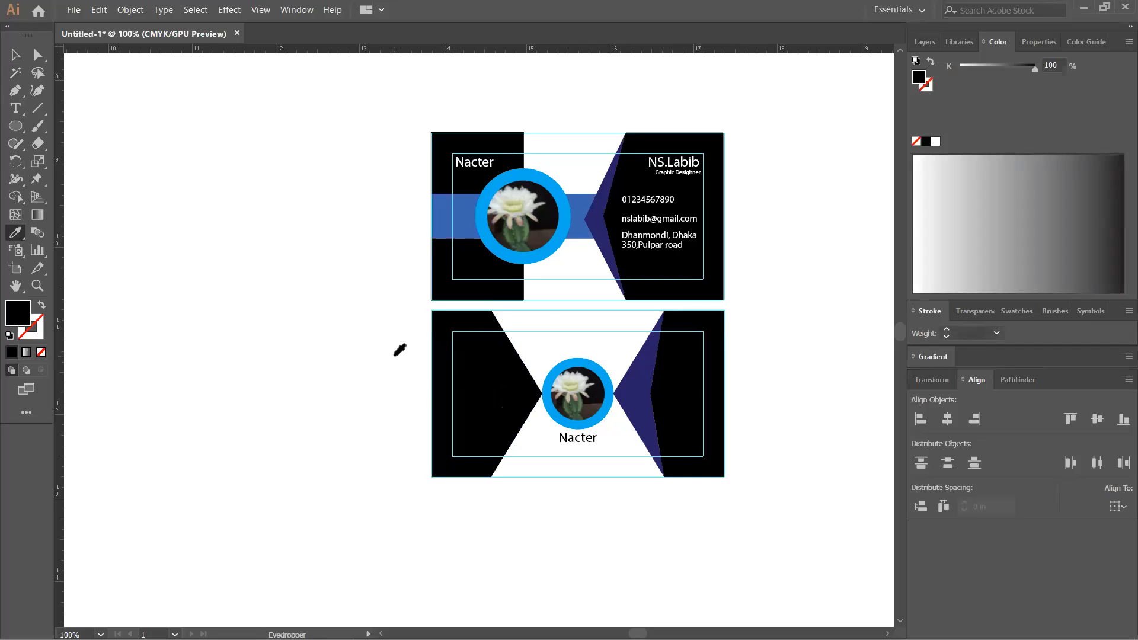
{"action": "key", "text": "ctrl+z"}
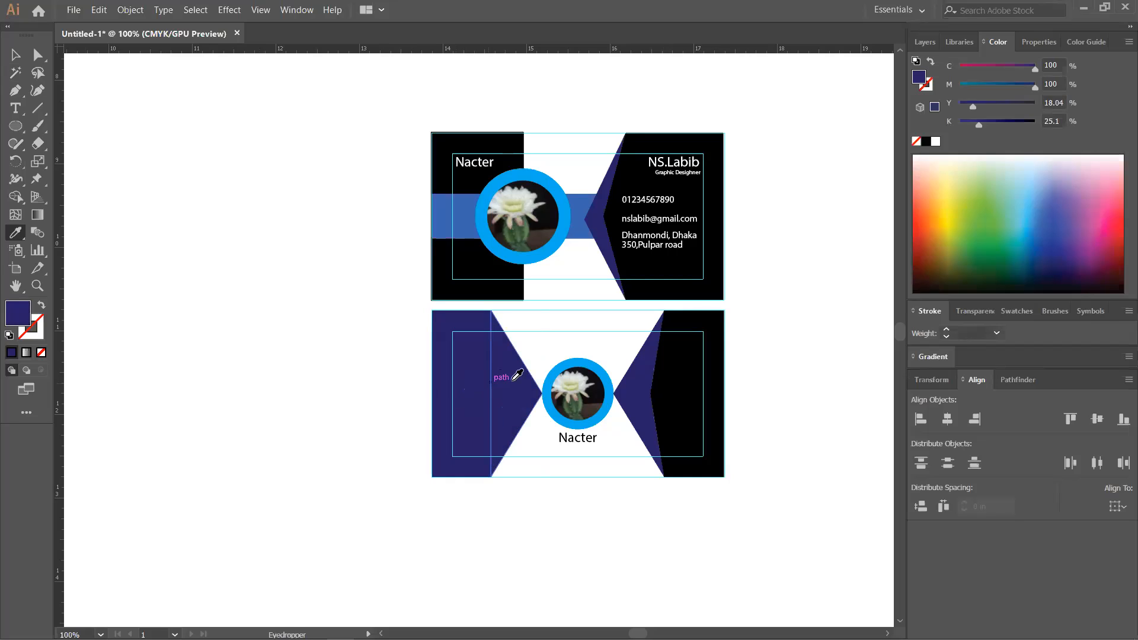
- Select the back card's left navy shapes and enter isolation mode on that group
{"action": "left_click", "coordinate": [15, 54]}
{"action": "left_click", "coordinate": [513, 412]}
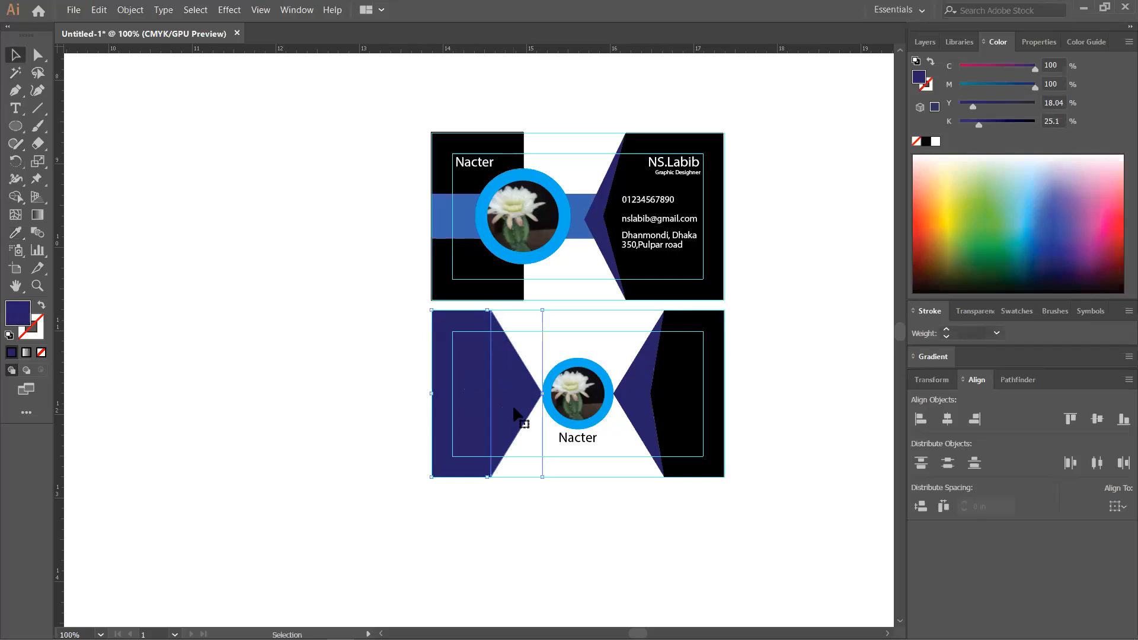
{"action": "double_click", "coordinate": [525, 395]}
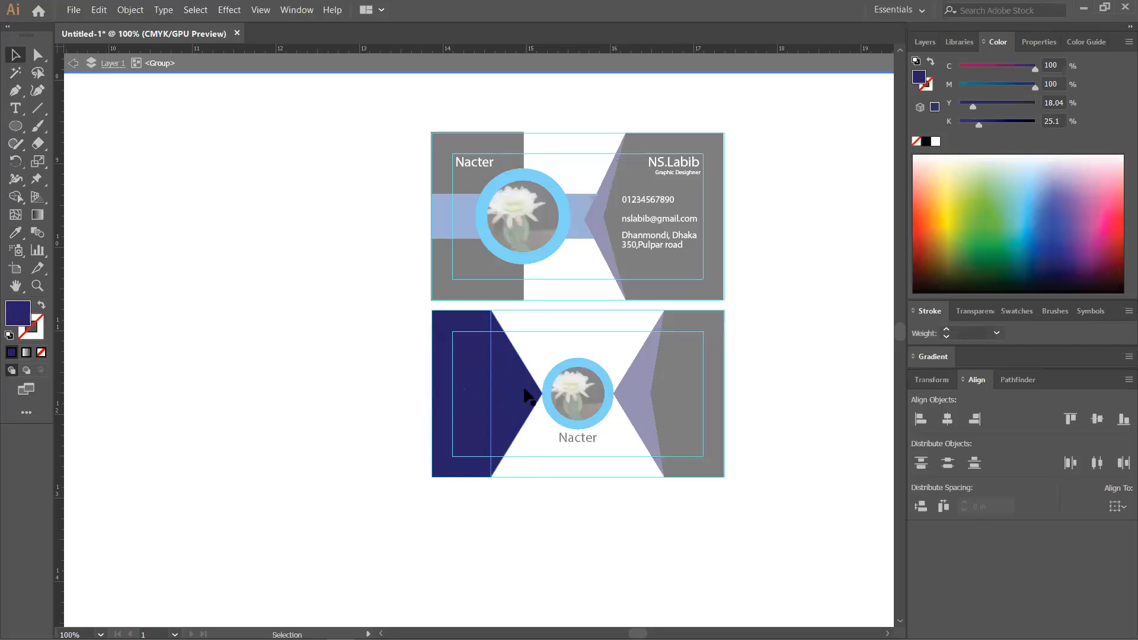
- Select the navy triangle inside the isolated group, then exit isolation to the full two-card layout
{"action": "left_click", "coordinate": [522, 394]}
{"action": "left_click", "coordinate": [37, 55]}
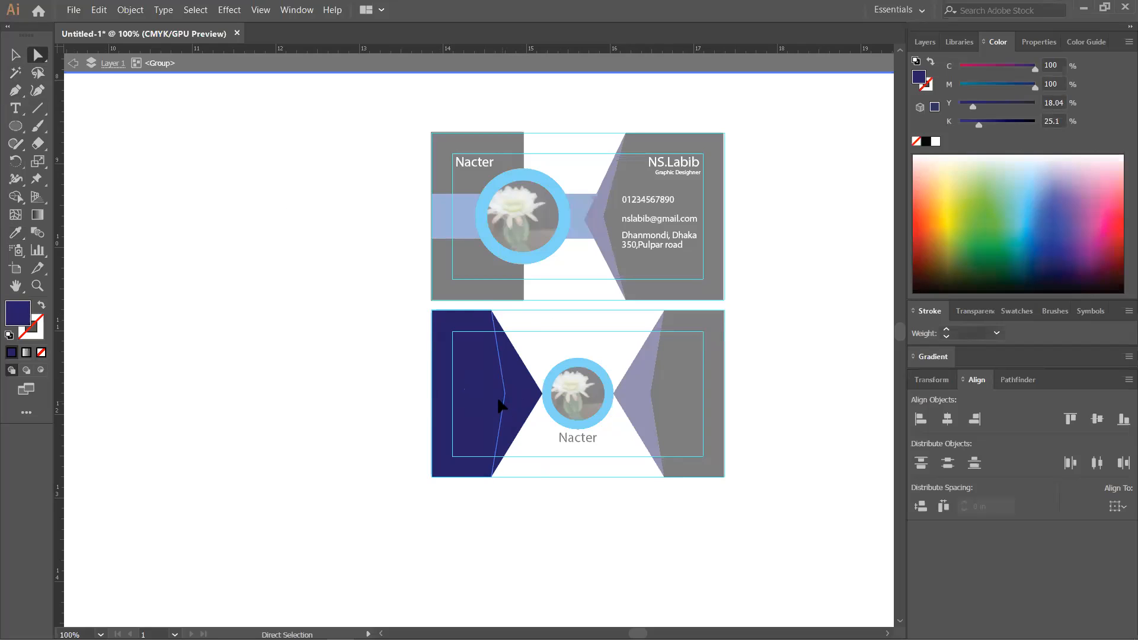
{"action": "key", "text": "i"}
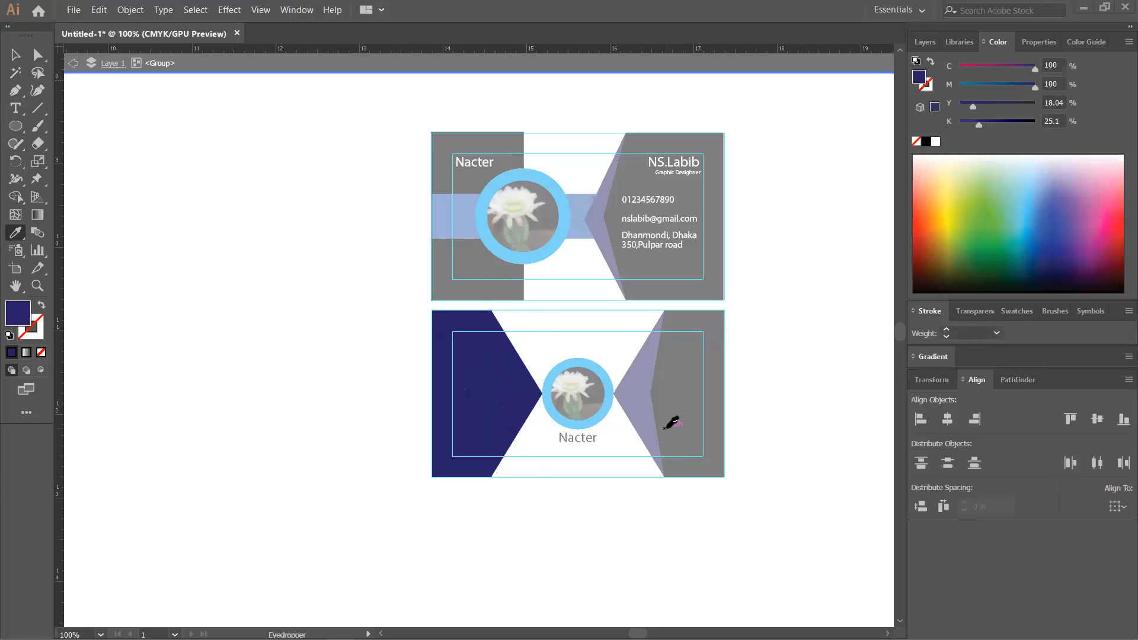
{"action": "left_click", "coordinate": [14, 57]}
{"action": "double_click", "coordinate": [322, 275]}
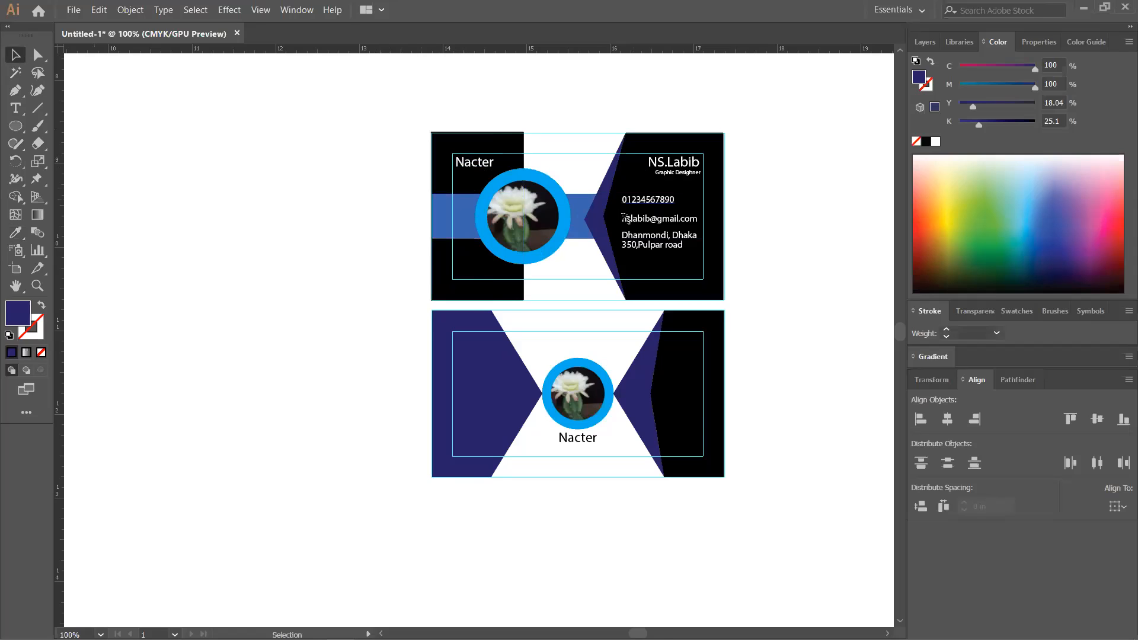
- Try sampling the right panel's black onto the left shapes, then undo back to navy
{"action": "left_click", "coordinate": [512, 381]}
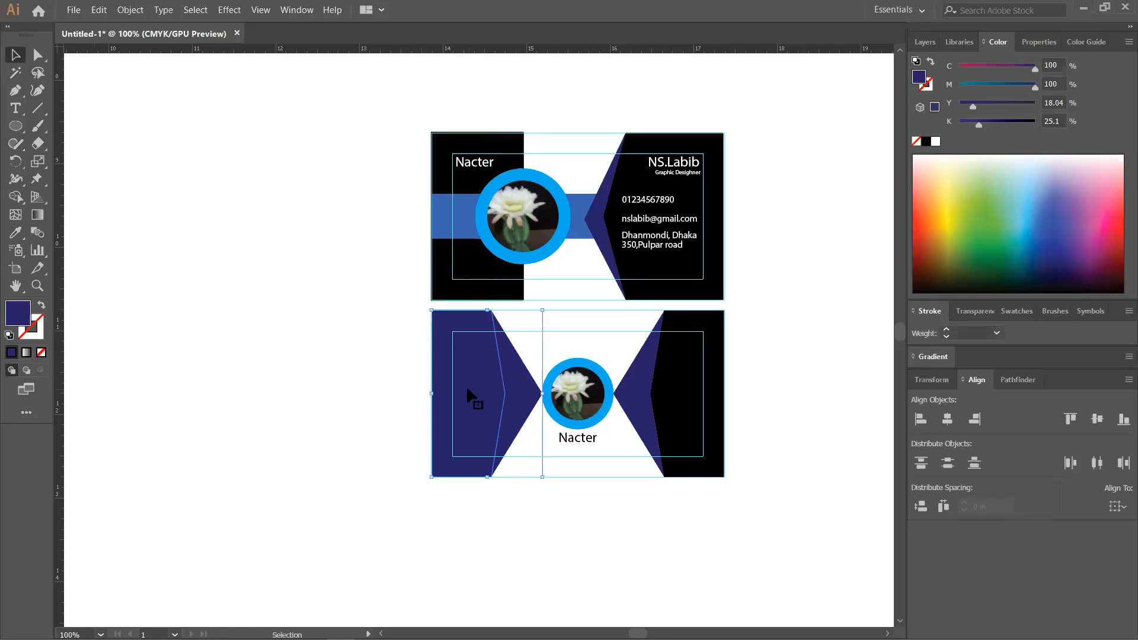
{"action": "left_click", "coordinate": [30, 50]}
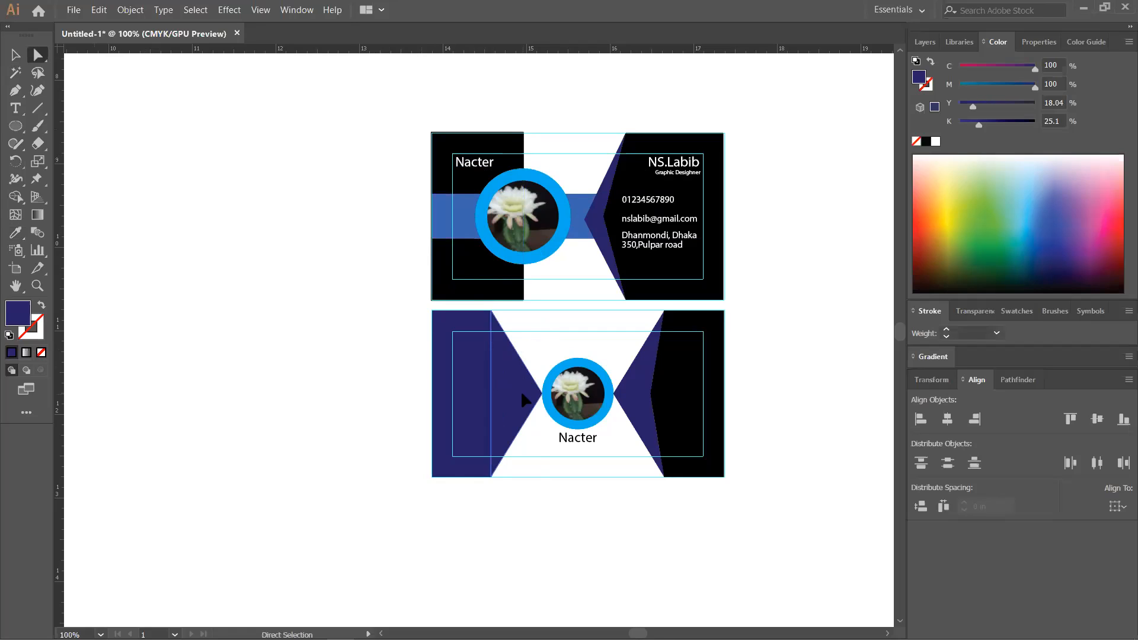
{"action": "key", "text": "i"}
{"action": "left_click", "coordinate": [687, 384]}
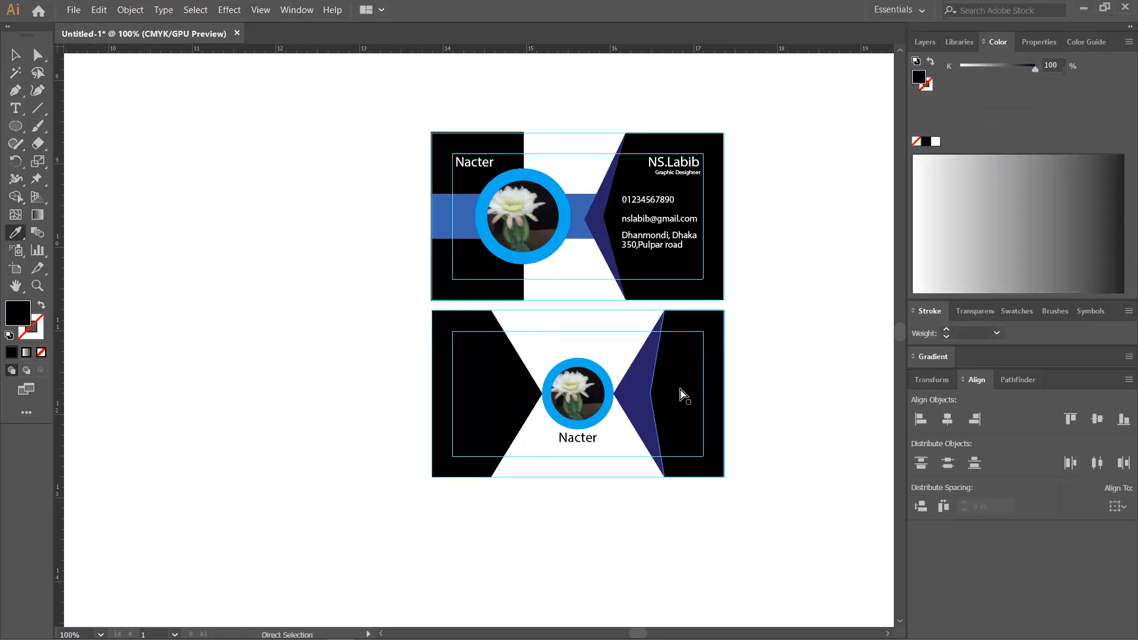
{"action": "key", "text": "ctrl+z"}
{"action": "key", "text": "ctrl+z"}
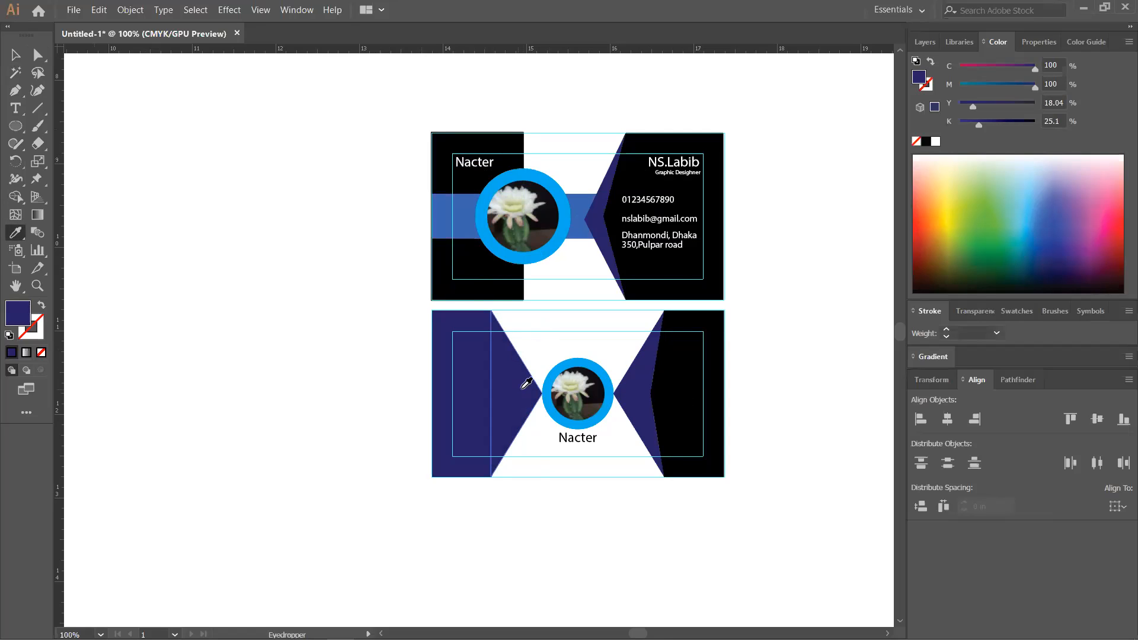
{"action": "key", "text": "ctrl"}
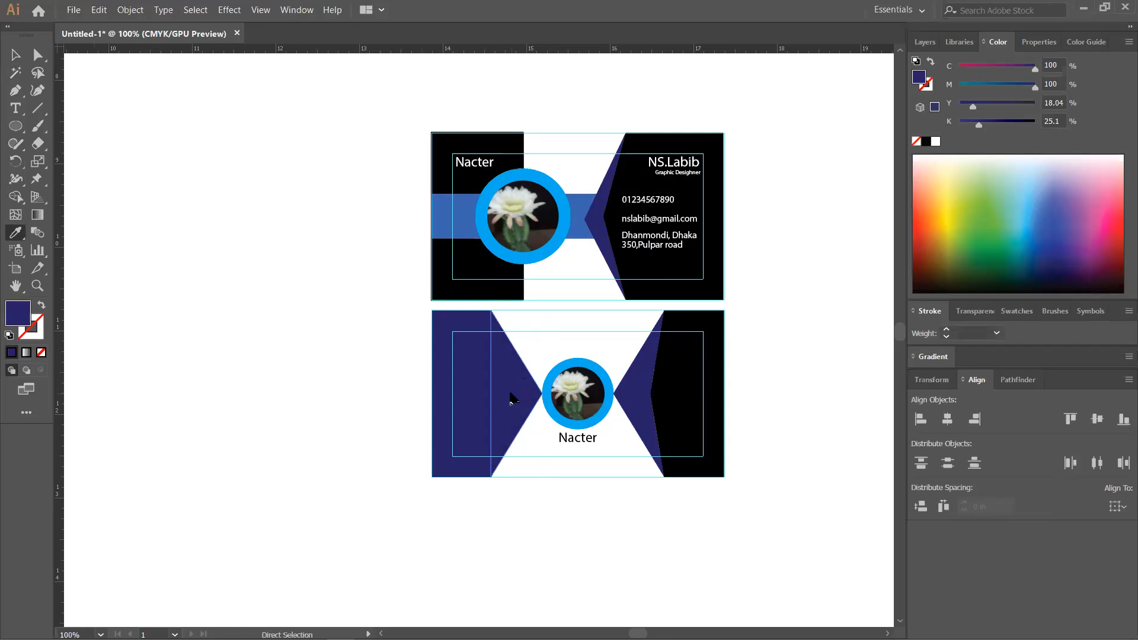
- Fill the back card's left shapes with black sampled from the right panel, then select the left panel path
{"action": "left_click", "coordinate": [15, 55]}
{"action": "left_click", "coordinate": [469, 331]}
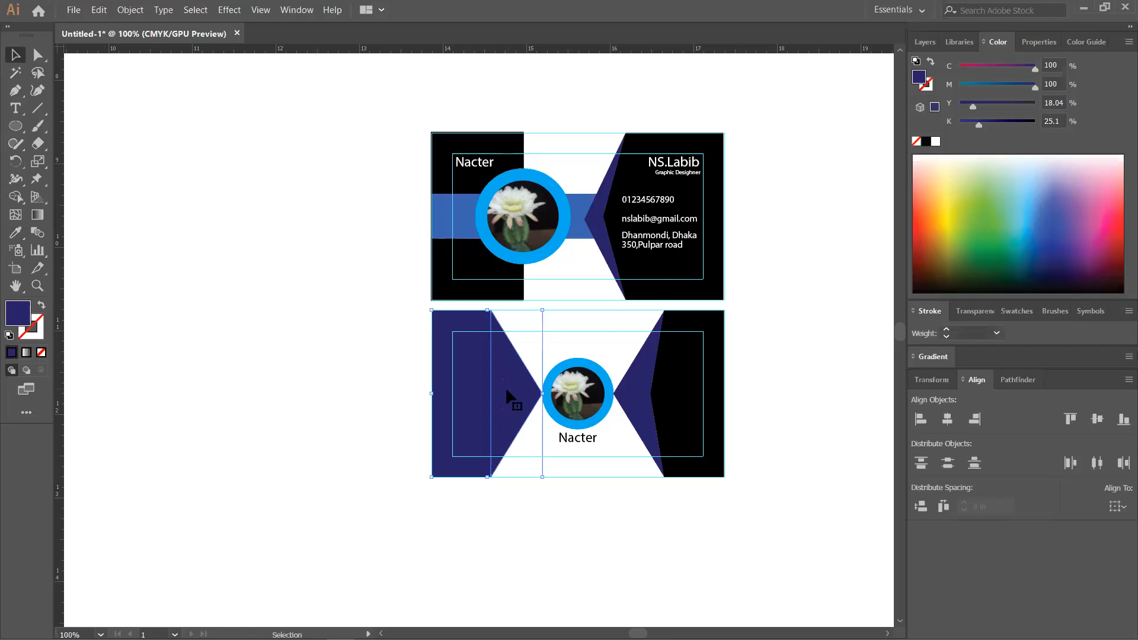
{"action": "key", "text": "ctrl+shift+a"}
{"action": "key", "text": "i"}
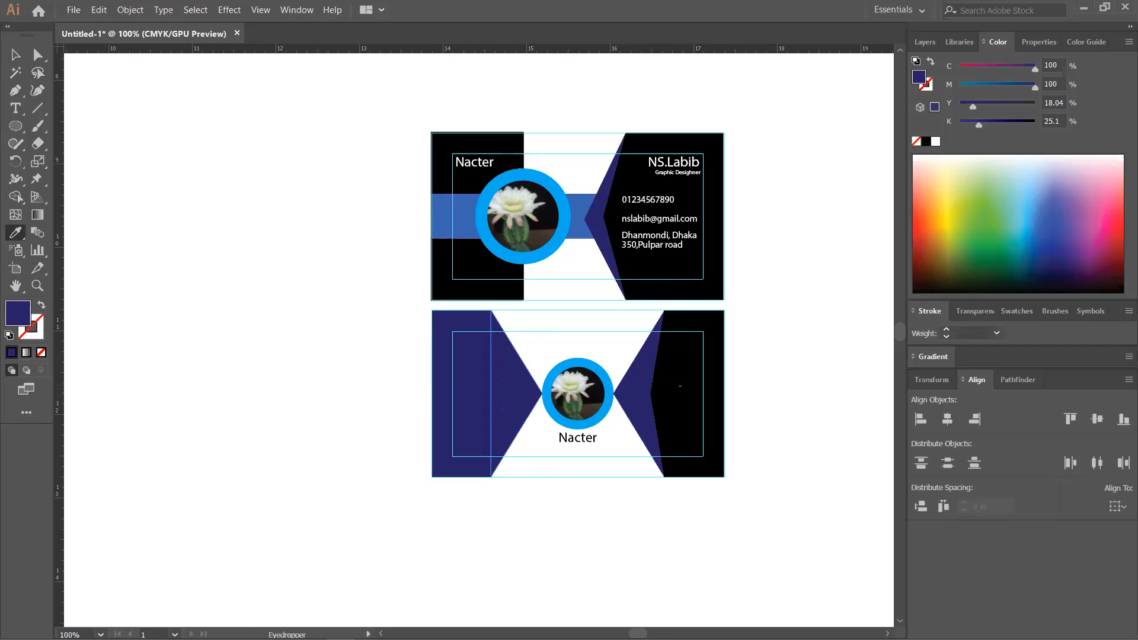
{"action": "left_click", "coordinate": [680, 386]}
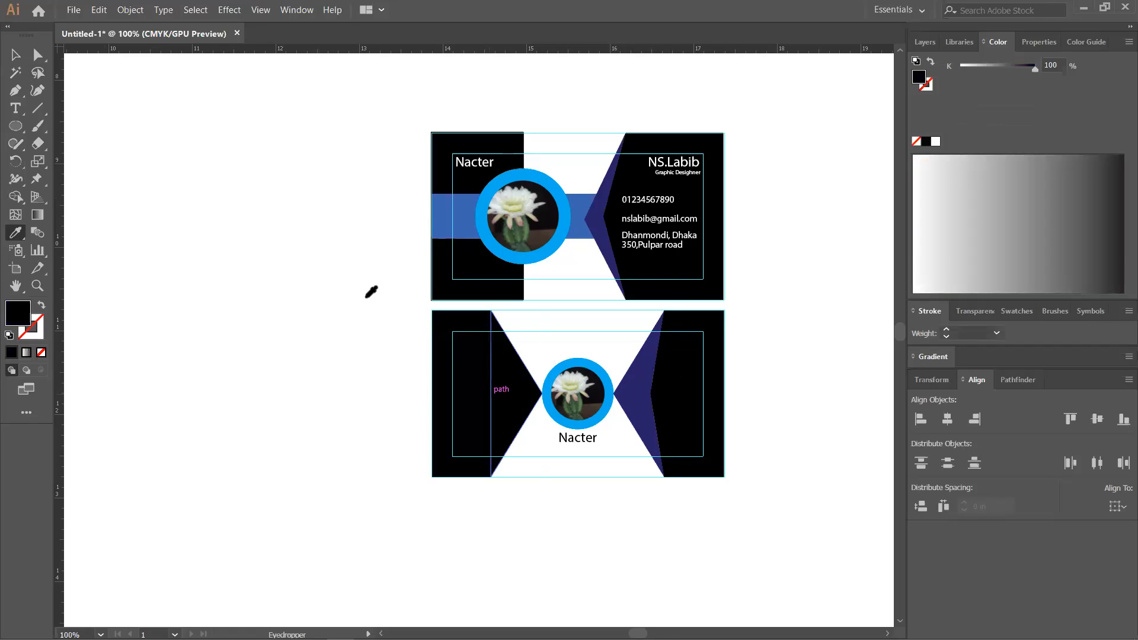
{"action": "left_click", "coordinate": [16, 54]}
{"action": "left_click", "coordinate": [33, 61]}
{"action": "left_click", "coordinate": [528, 400]}
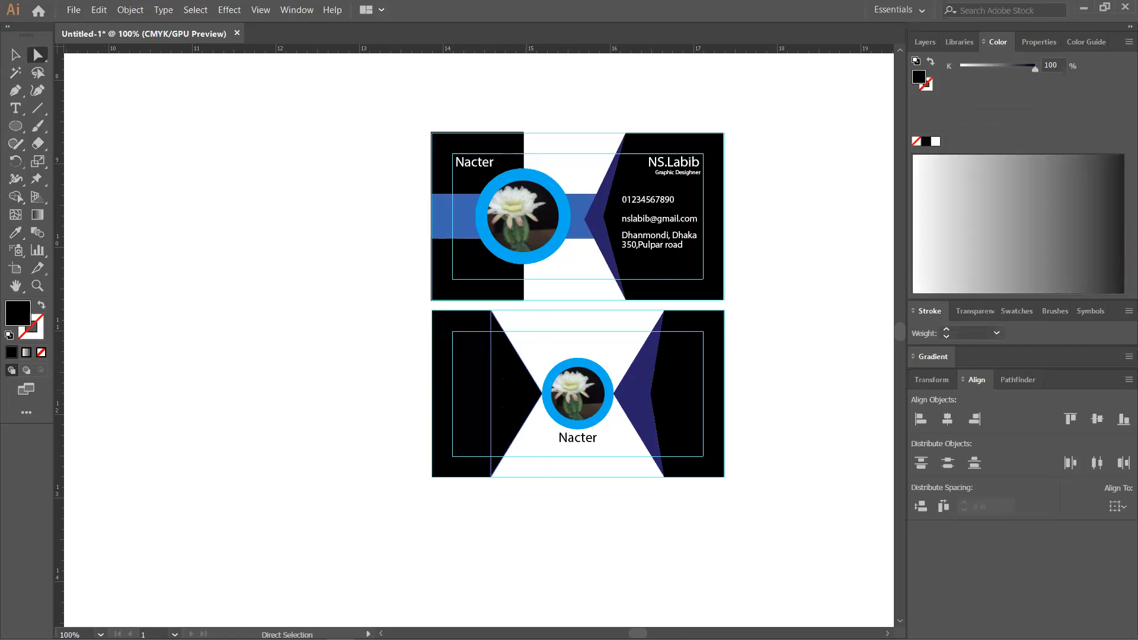
- Ungroup the back card's left shapes and fill the left panel with the triangle's navy
{"action": "right_click", "coordinate": [525, 391]}
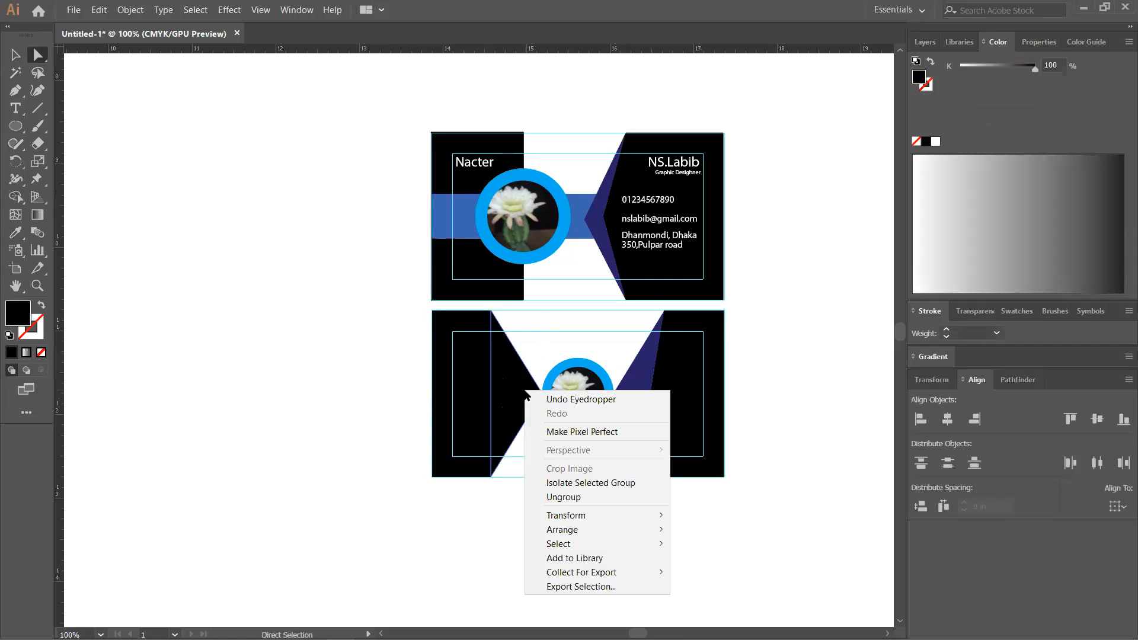
{"action": "left_click", "coordinate": [554, 497]}
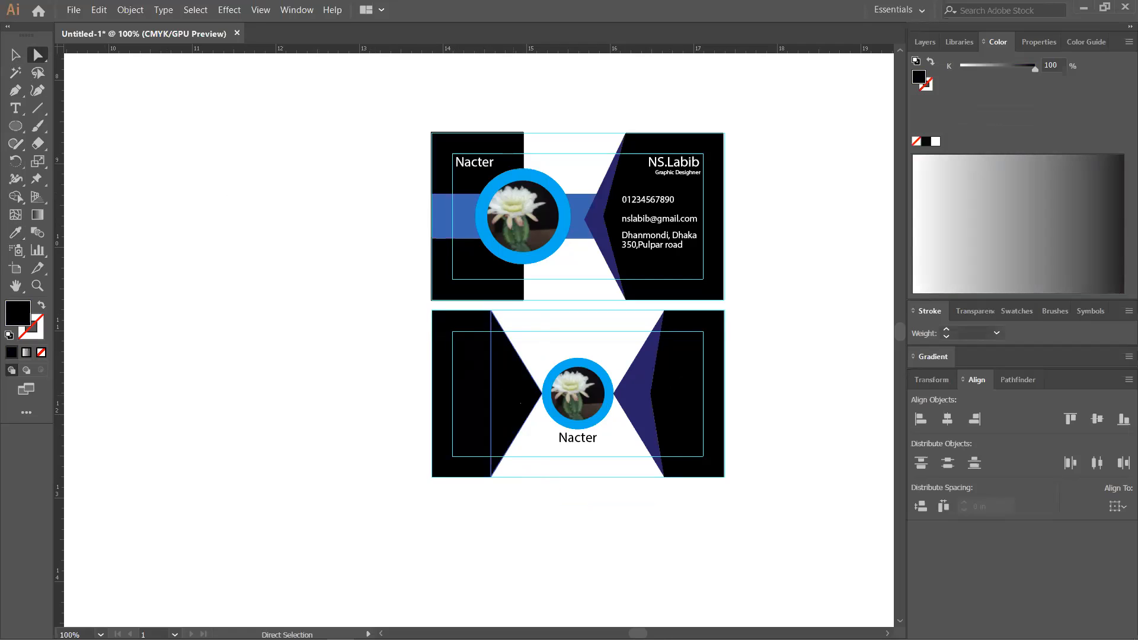
{"action": "key", "text": "i"}
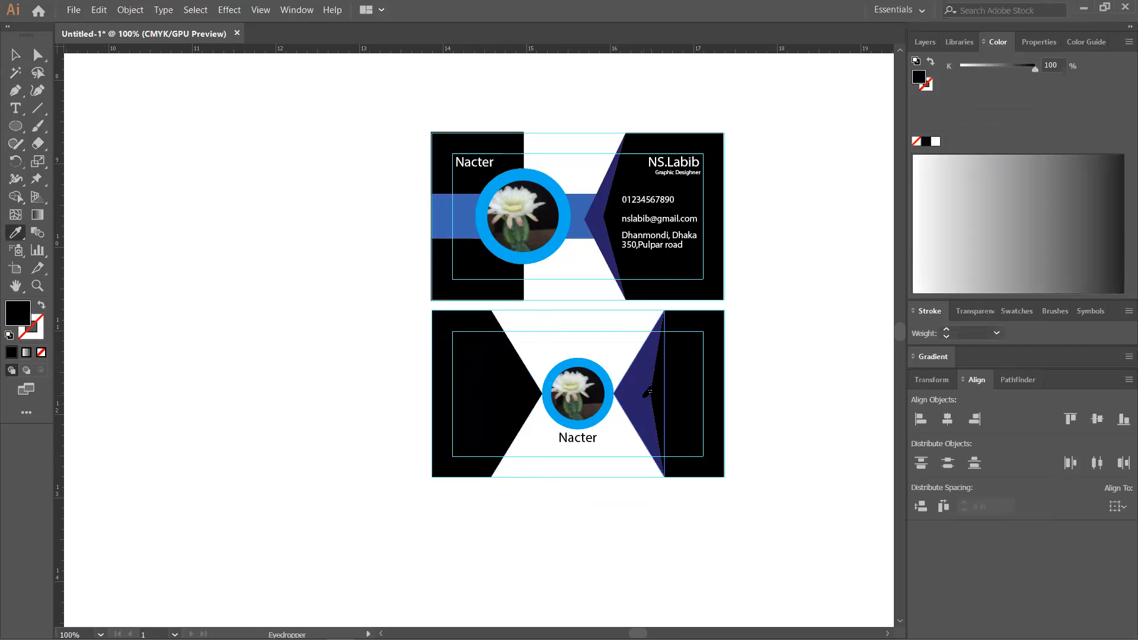
{"action": "left_click", "coordinate": [646, 394]}
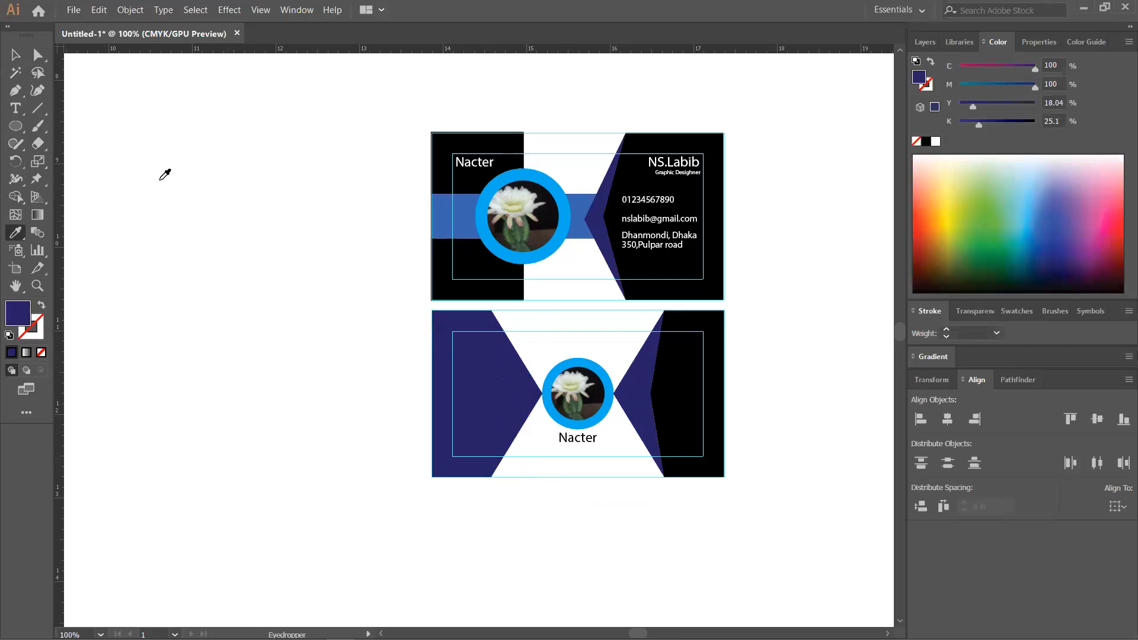